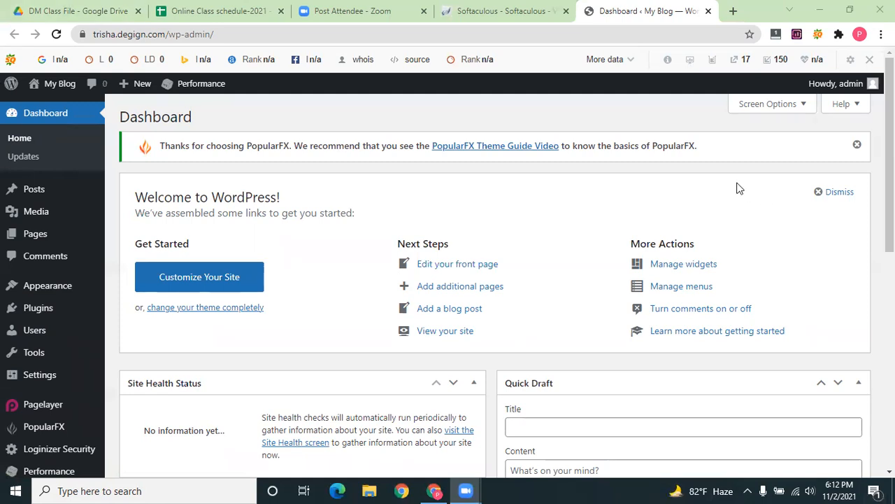
Go to Plugins > Add New and install the Classic Editor plugin
{"action": "scroll", "coordinate": [14, 301], "scroll_direction": "down", "scroll_amount": 2}
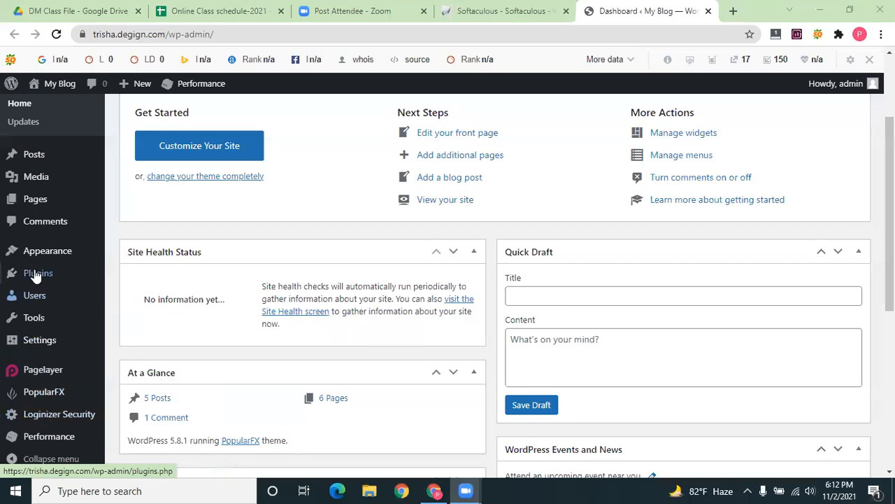
{"action": "mouse_move", "coordinate": [70, 280]}
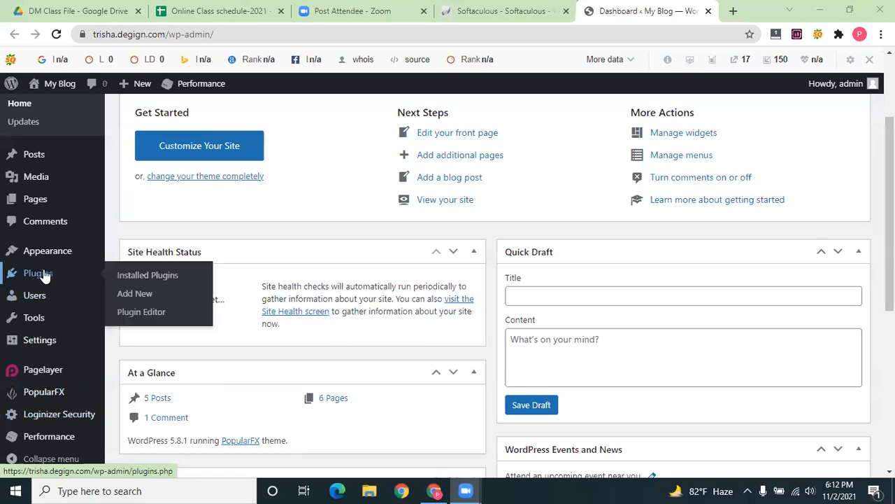
{"action": "left_click", "coordinate": [43, 275]}
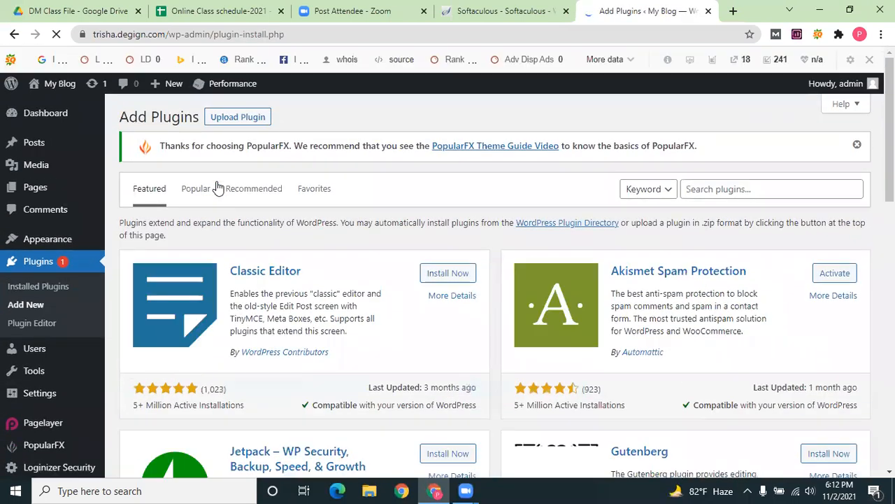
{"action": "left_click", "coordinate": [447, 274]}
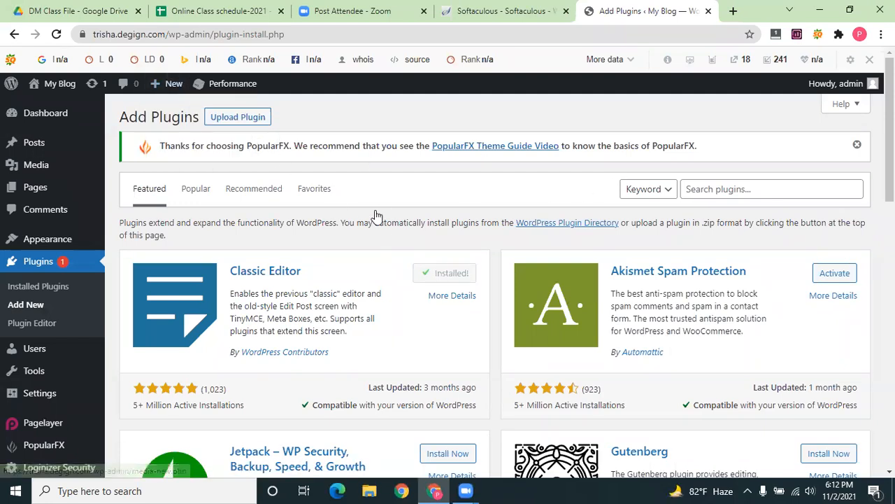
Search the plugin directory for Elementor and install Elementor Website Builder
{"action": "left_click", "coordinate": [761, 192]}
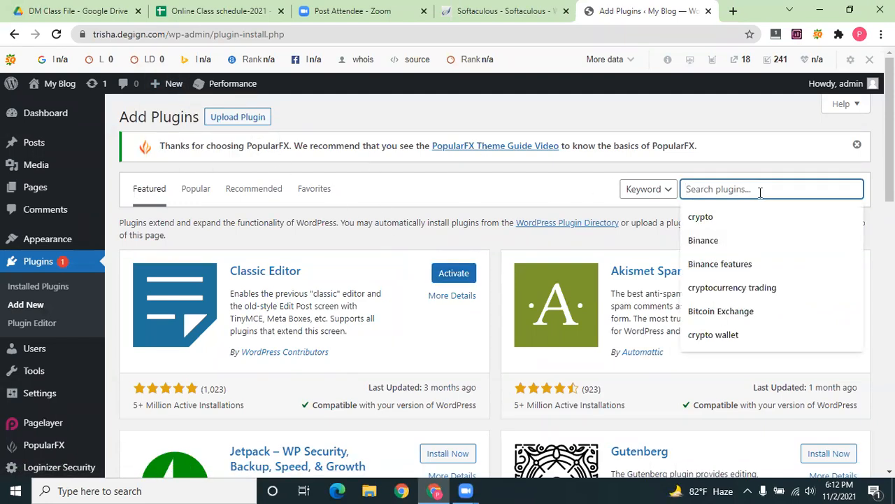
{"action": "type", "text": "ele"}
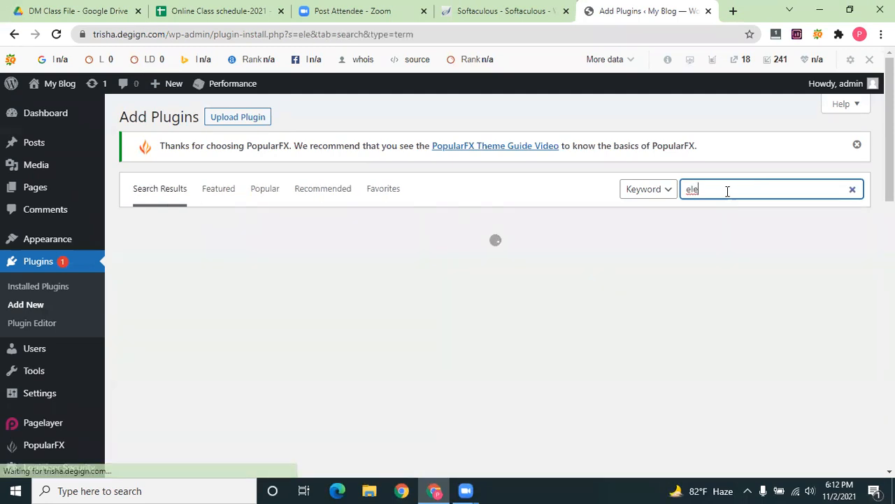
{"action": "left_click", "coordinate": [728, 192]}
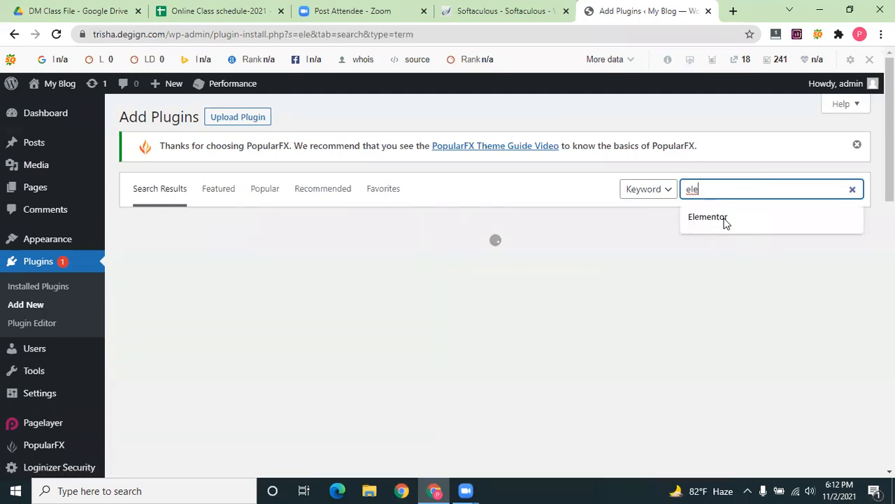
{"action": "left_click", "coordinate": [724, 219]}
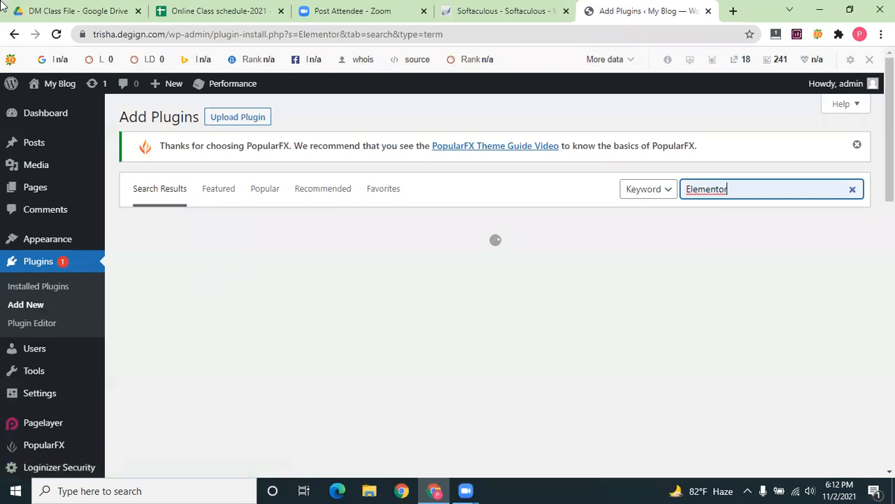
{"action": "left_click", "coordinate": [447, 266]}
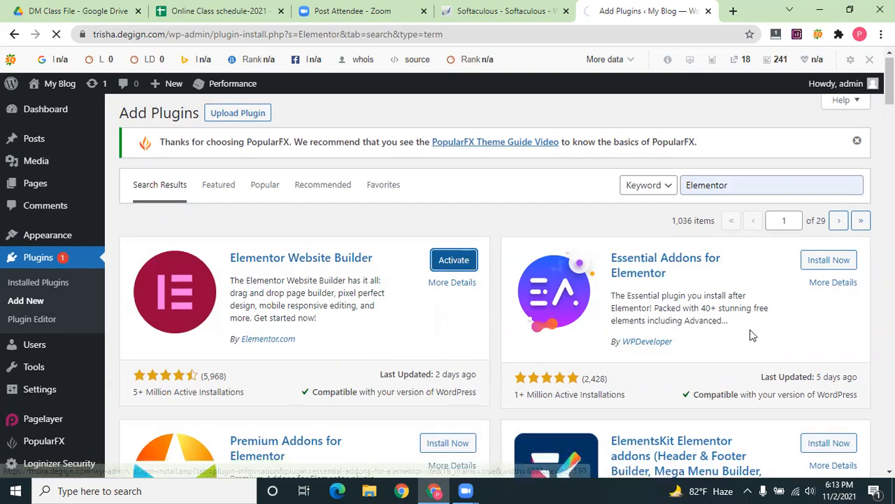
Activate Elementor, check the Installed Plugins list, then go back to Add New plugins
{"action": "scroll", "coordinate": [752, 336], "scroll_direction": "down", "scroll_amount": 2}
{"action": "scroll", "coordinate": [644, 265], "scroll_direction": "down", "scroll_amount": 2}
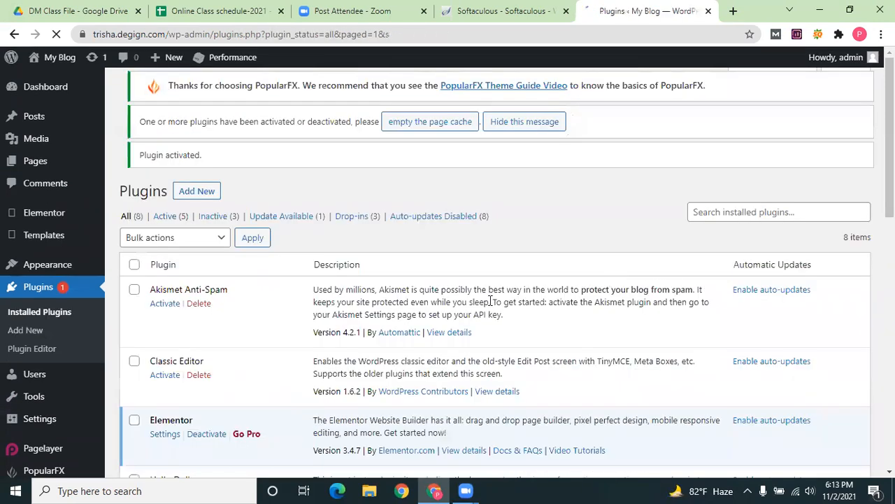
{"action": "scroll", "coordinate": [40, 182], "scroll_direction": "down", "scroll_amount": 3}
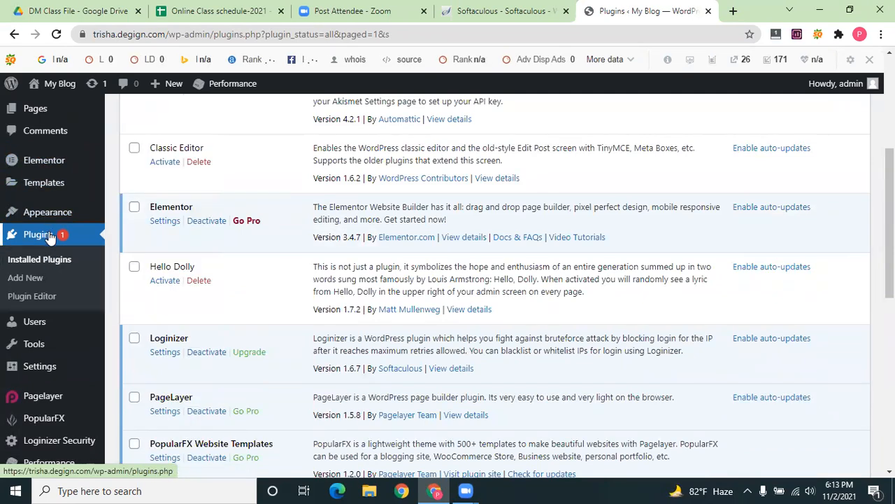
{"action": "left_click", "coordinate": [49, 237]}
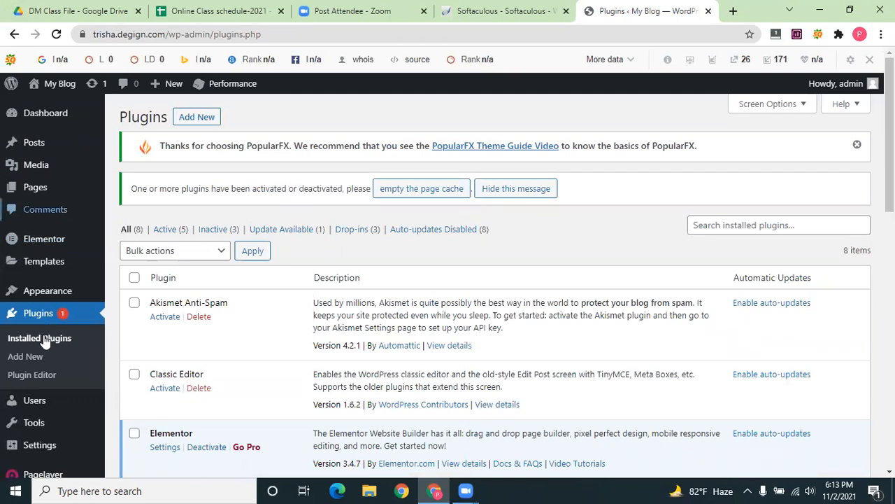
{"action": "left_click", "coordinate": [40, 314]}
{"action": "left_click", "coordinate": [701, 226]}
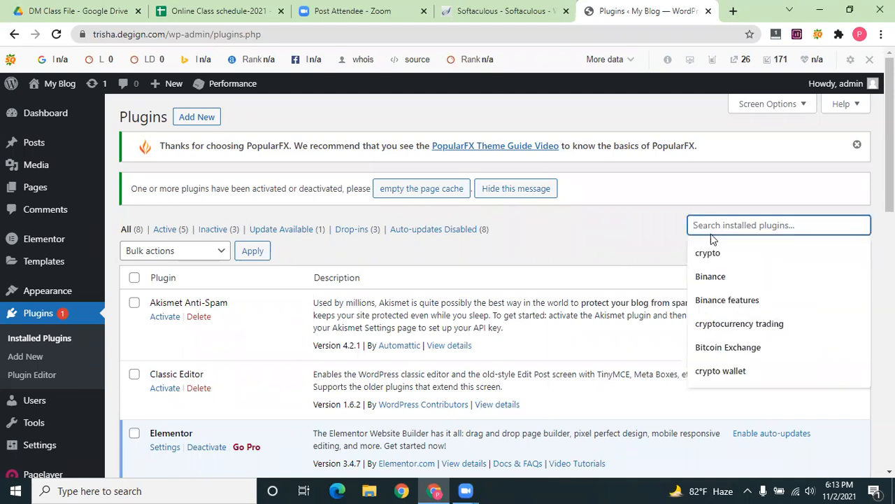
{"action": "left_click", "coordinate": [197, 117]}
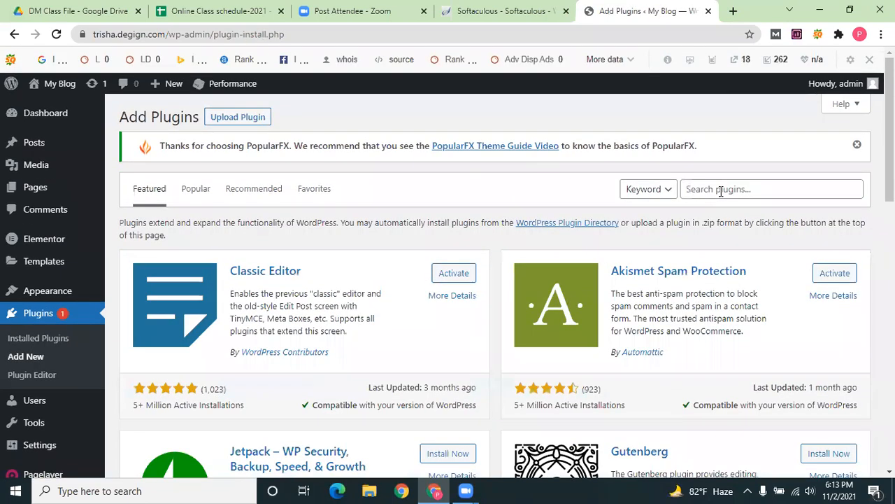
Search the plugin directory for Elementor and install the ElementsKit add-on
{"action": "left_click", "coordinate": [721, 191]}
{"action": "type", "text": "e"}
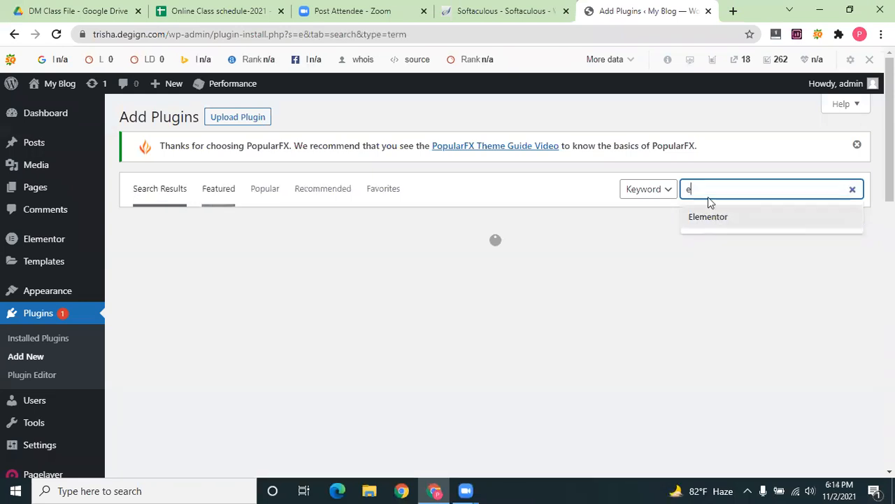
{"action": "left_click", "coordinate": [714, 220]}
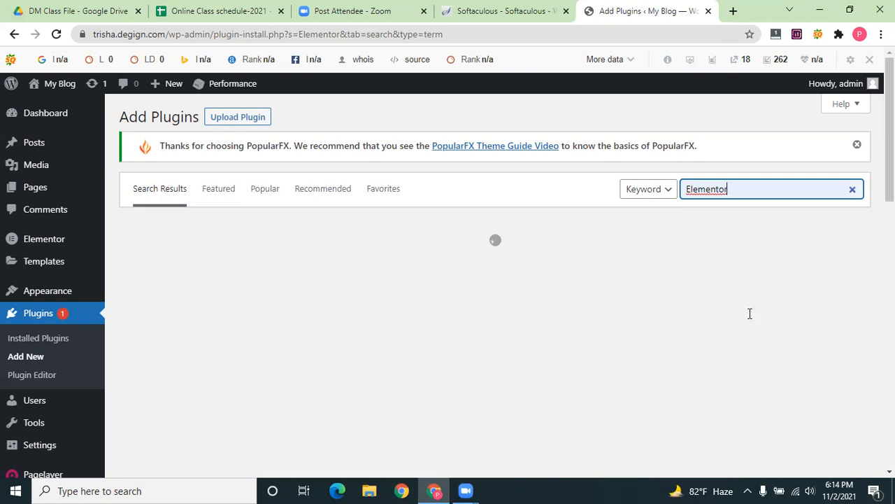
{"action": "scroll", "coordinate": [818, 266], "scroll_direction": "down", "scroll_amount": 2}
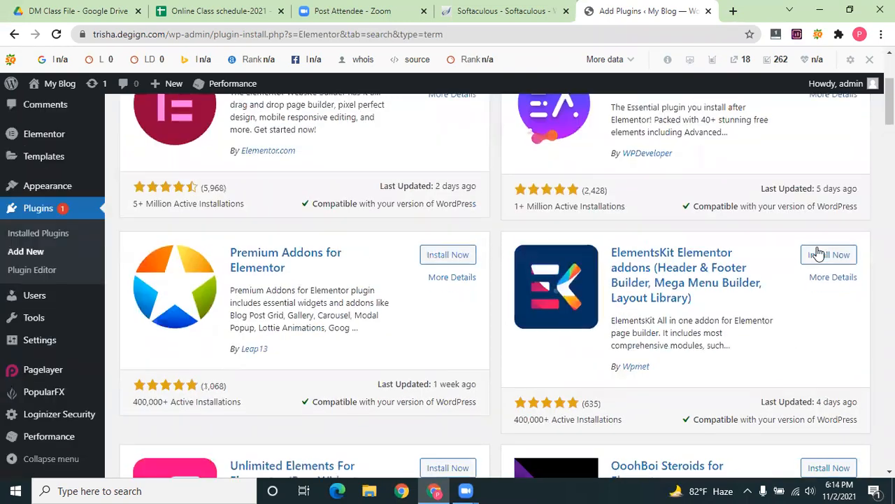
{"action": "left_click", "coordinate": [819, 253]}
Install Elementor Header & Footer Builder and return to the installed plugins list
{"action": "scroll", "coordinate": [560, 238], "scroll_direction": "down", "scroll_amount": 1}
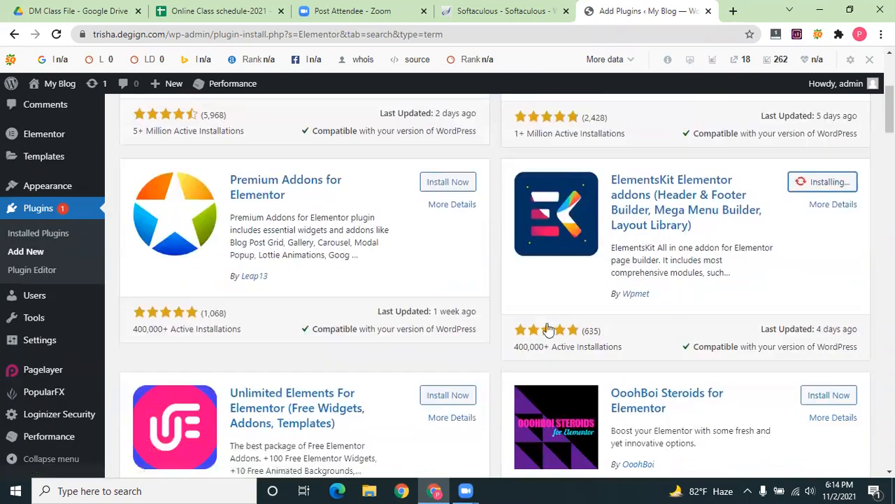
{"action": "scroll", "coordinate": [549, 328], "scroll_direction": "down", "scroll_amount": 5}
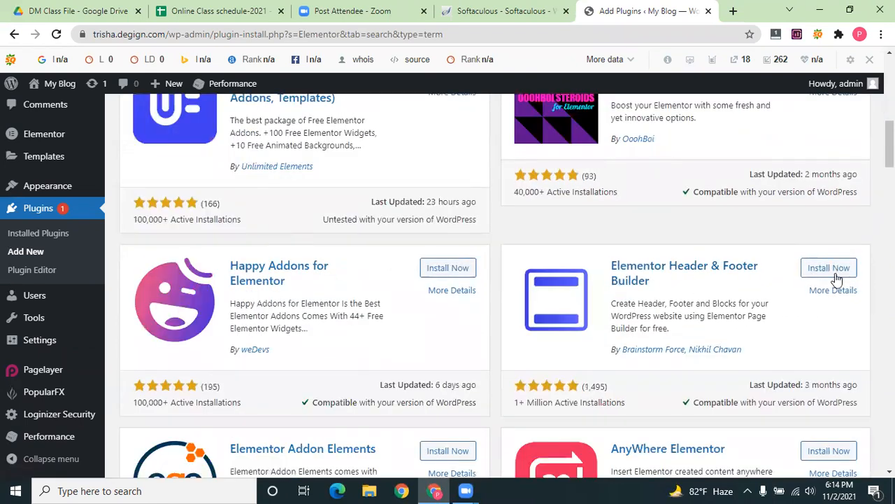
{"action": "left_click", "coordinate": [837, 272]}
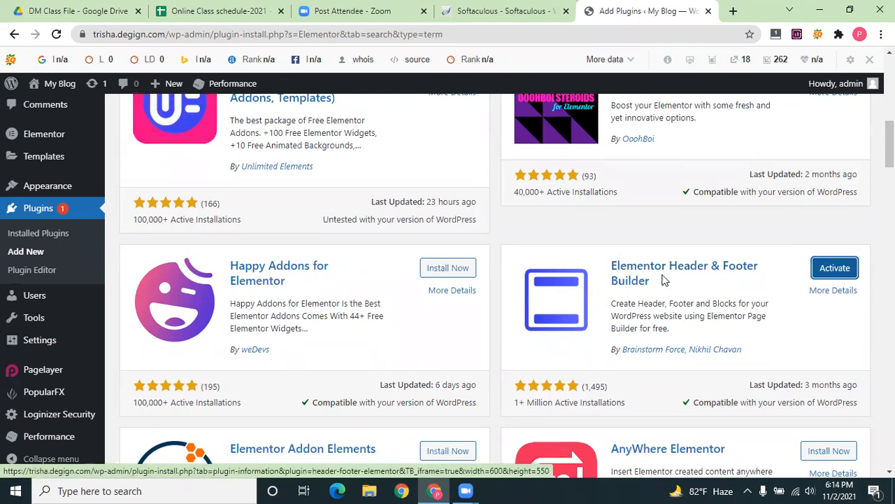
{"action": "scroll", "coordinate": [75, 346], "scroll_direction": "up", "scroll_amount": 3}
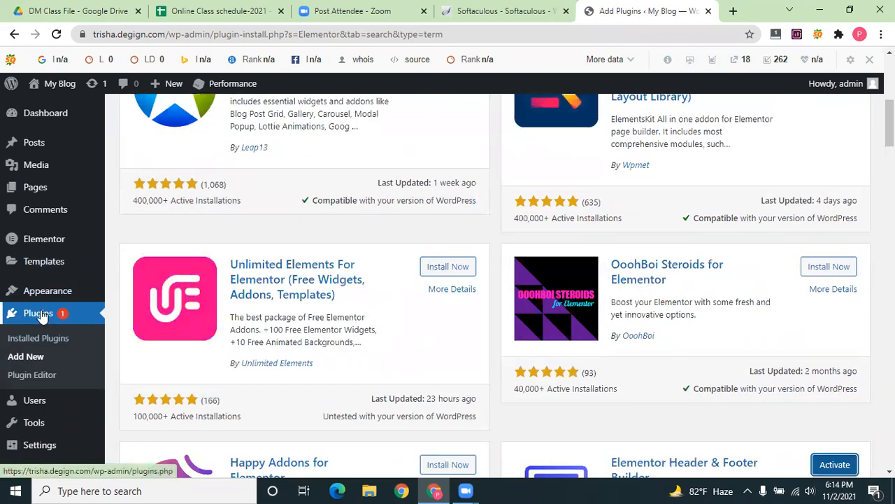
{"action": "left_click", "coordinate": [41, 314]}
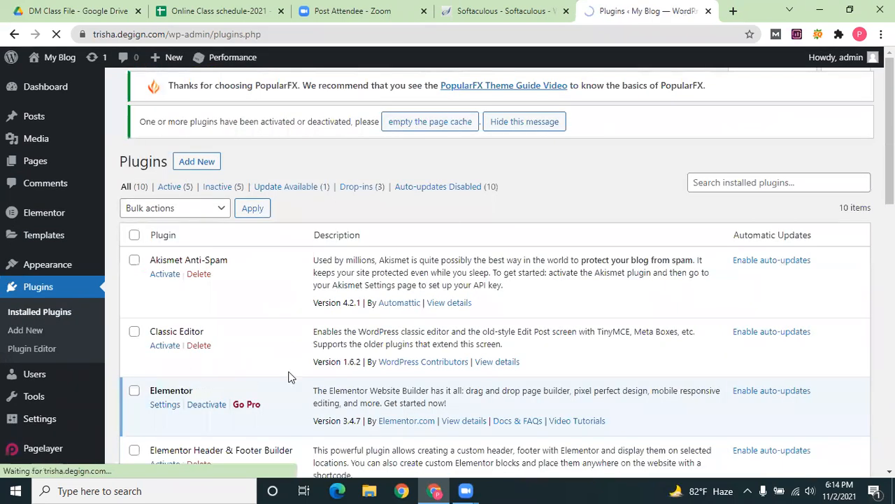
Activate Elementor Header & Footer Builder and ElementsKit Lite in Installed Plugins
{"action": "scroll", "coordinate": [214, 261], "scroll_direction": "down", "scroll_amount": 2}
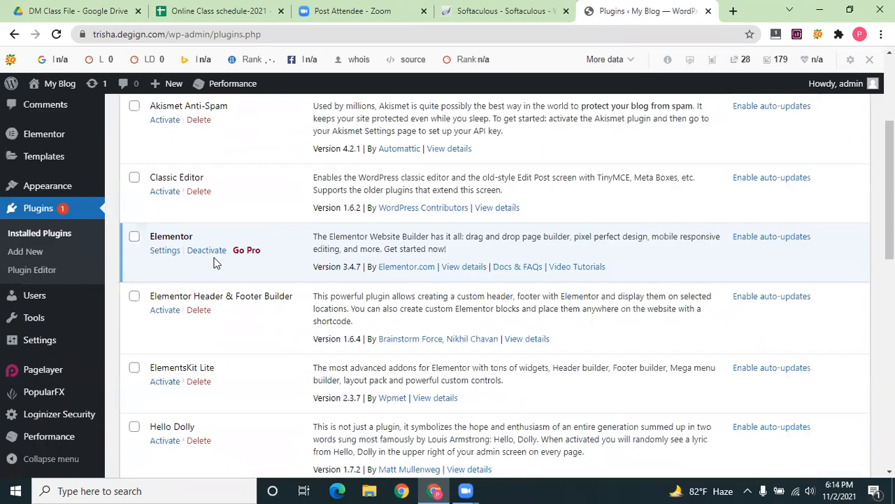
{"action": "left_click", "coordinate": [168, 310]}
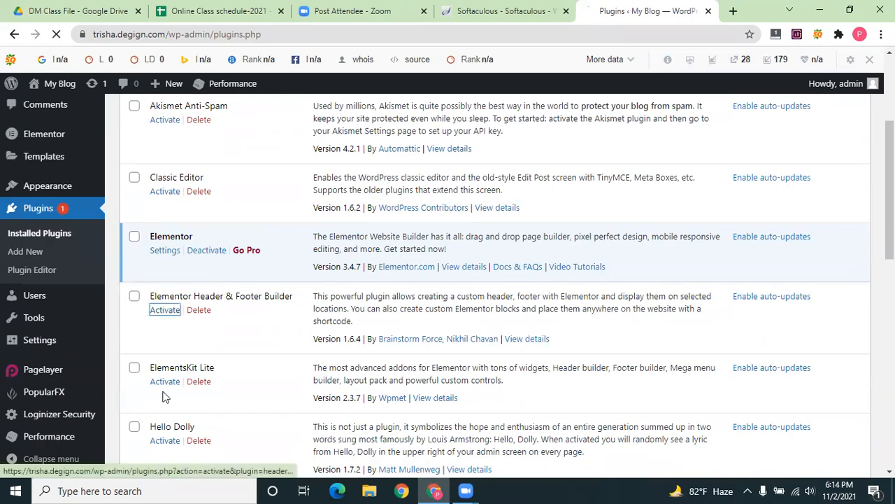
{"action": "left_click", "coordinate": [163, 384]}
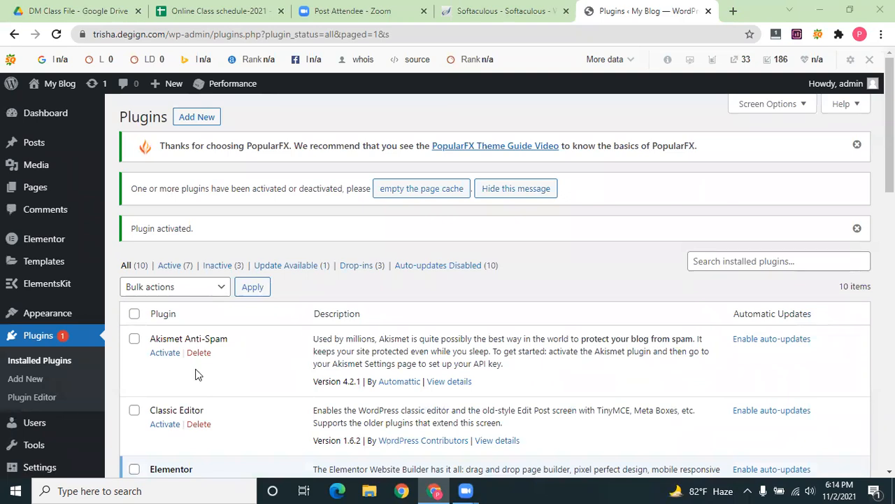
{"action": "scroll", "coordinate": [196, 374], "scroll_direction": "down", "scroll_amount": 3}
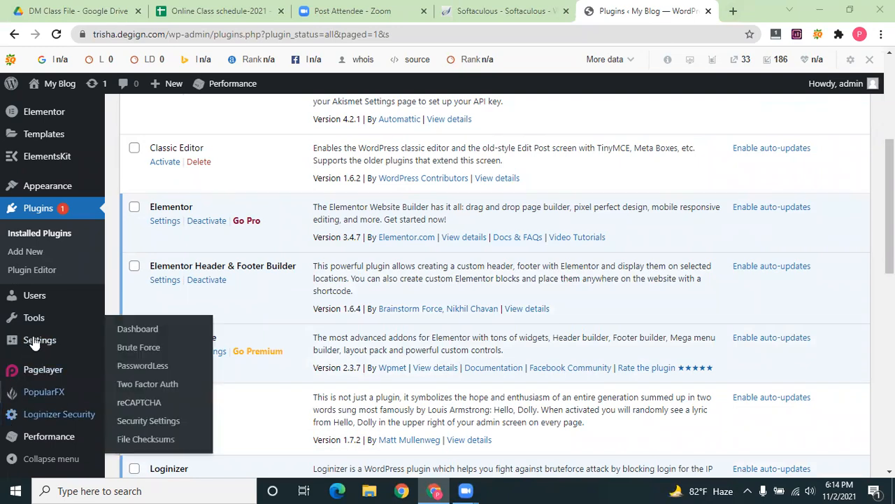
{"action": "scroll", "coordinate": [48, 413], "scroll_direction": "down", "scroll_amount": 2}
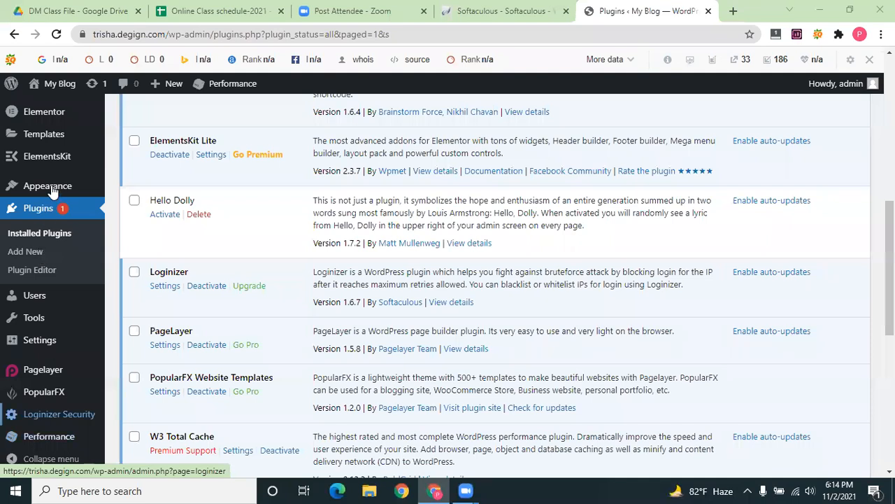
Search the theme directory for 'generate'
{"action": "left_click", "coordinate": [130, 188]}
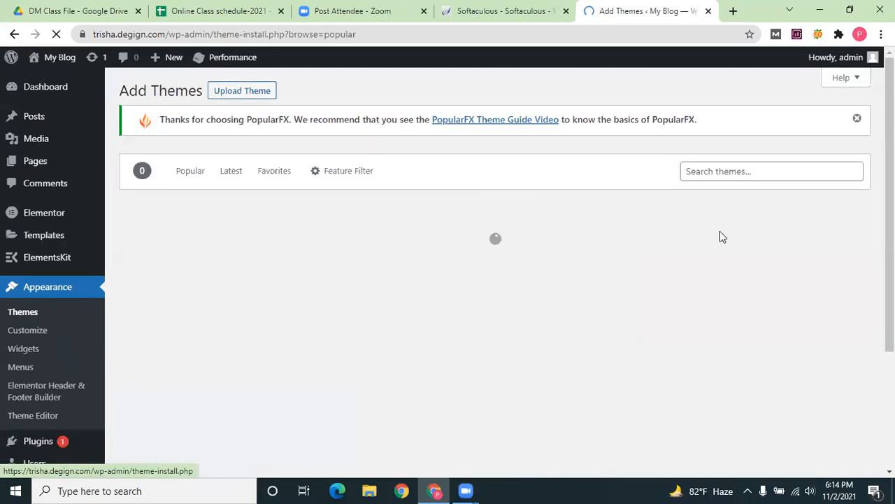
{"action": "left_click", "coordinate": [744, 197]}
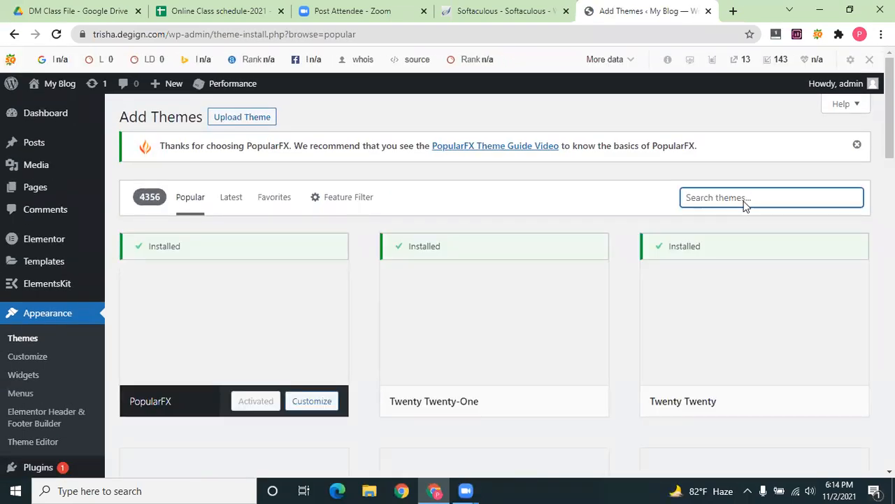
{"action": "type", "text": "ge"}
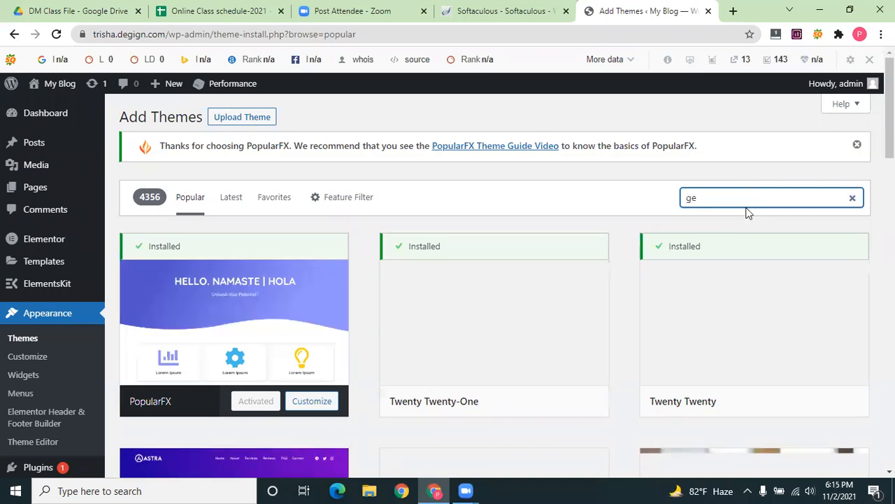
{"action": "type", "text": "nner"}
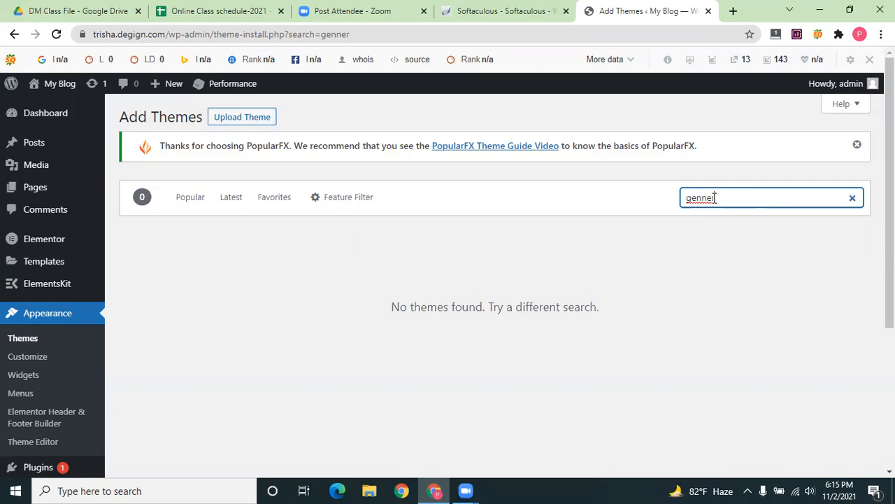
{"action": "left_click_drag", "start_coordinate": [720, 197], "coordinate": [703, 203]}
{"action": "type", "text": "er"}
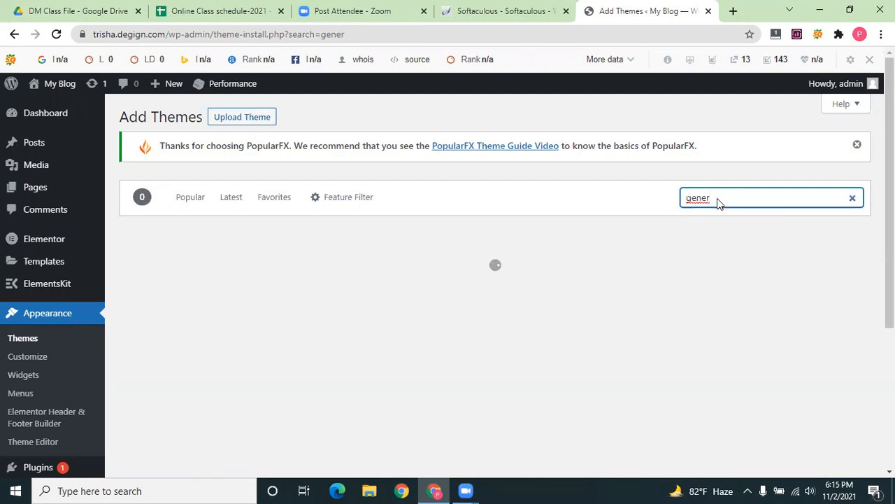
{"action": "type", "text": "atev"}
{"action": "key", "text": "BackSpace"}
Install the GeneratePress theme and activate it
{"action": "mouse_move", "coordinate": [222, 410]}
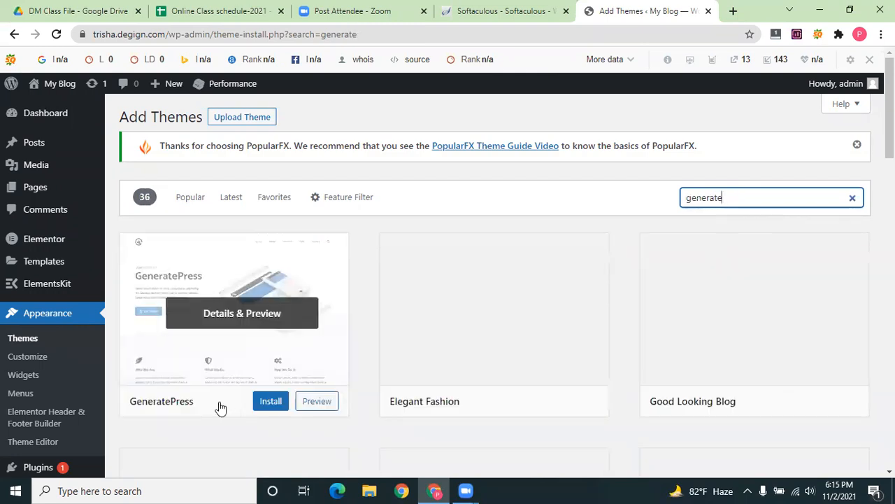
{"action": "left_click", "coordinate": [270, 404]}
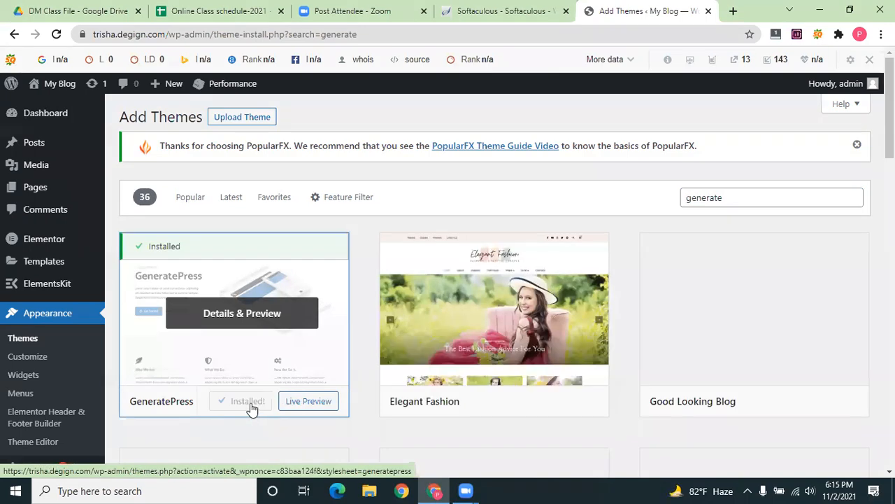
{"action": "left_click", "coordinate": [250, 405]}
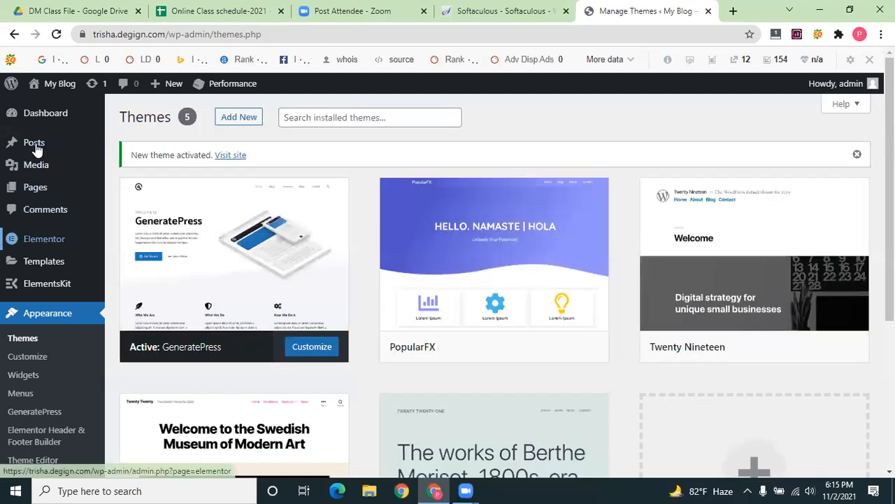
Open a new untitled page in the block editor via Pages > Add New
{"action": "mouse_move", "coordinate": [39, 167]}
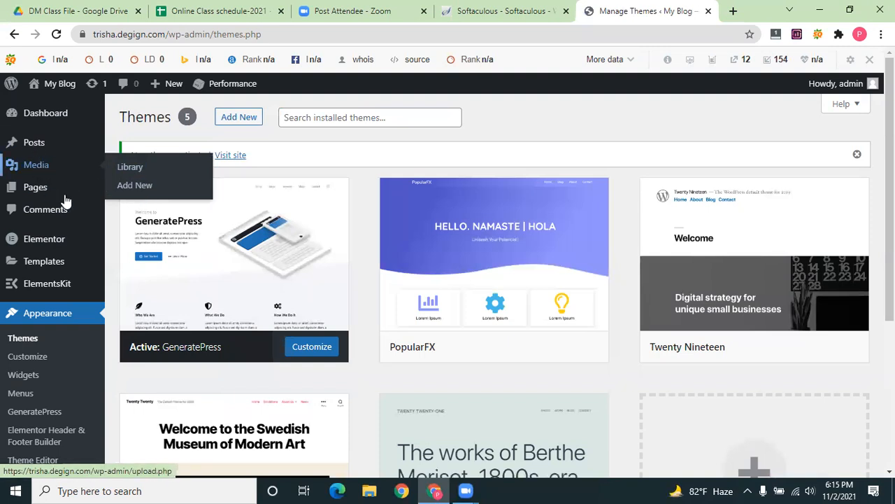
{"action": "mouse_move", "coordinate": [40, 184]}
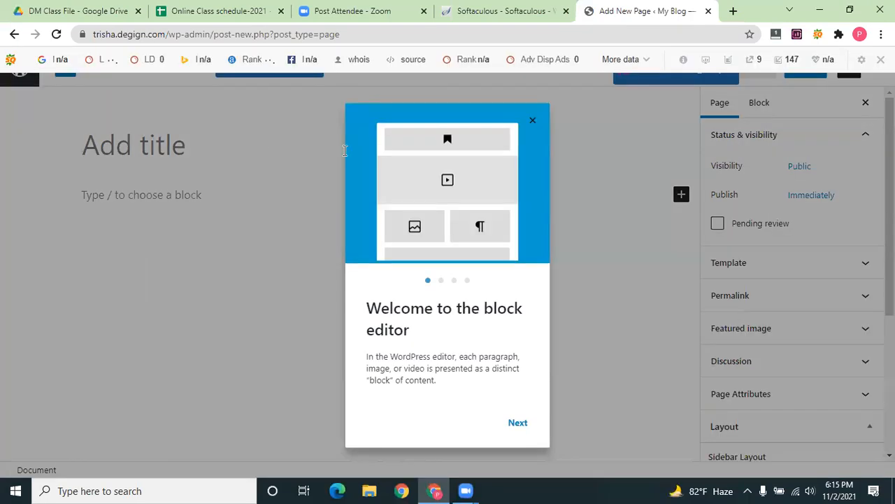
Title the new page 'Home' and hide the SEO toolbar on every domain
{"action": "left_click", "coordinate": [532, 122]}
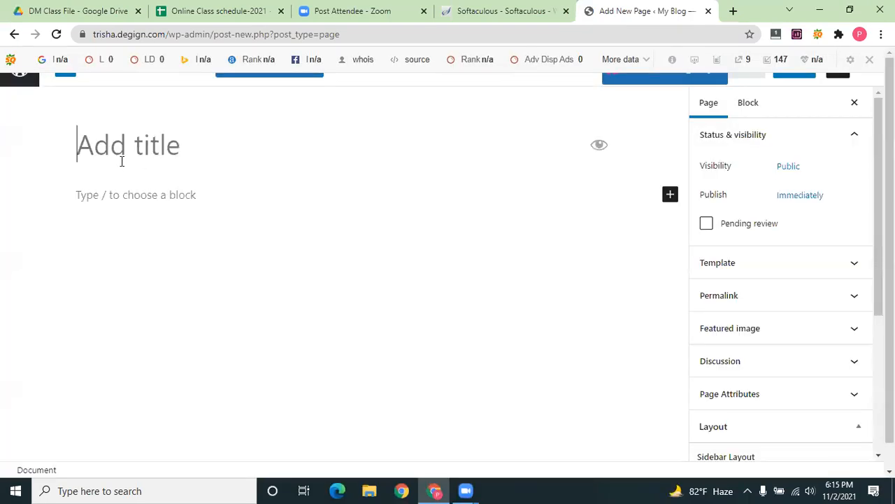
{"action": "type", "text": "Home"}
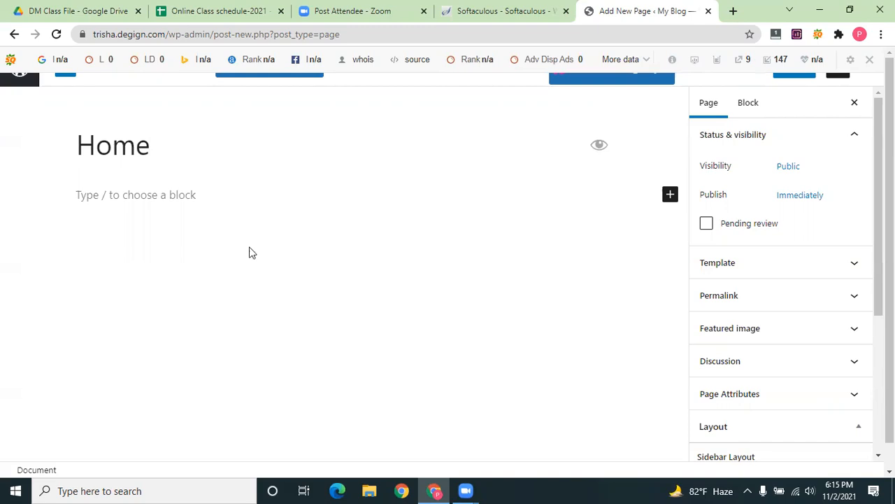
{"action": "left_click", "coordinate": [796, 78]}
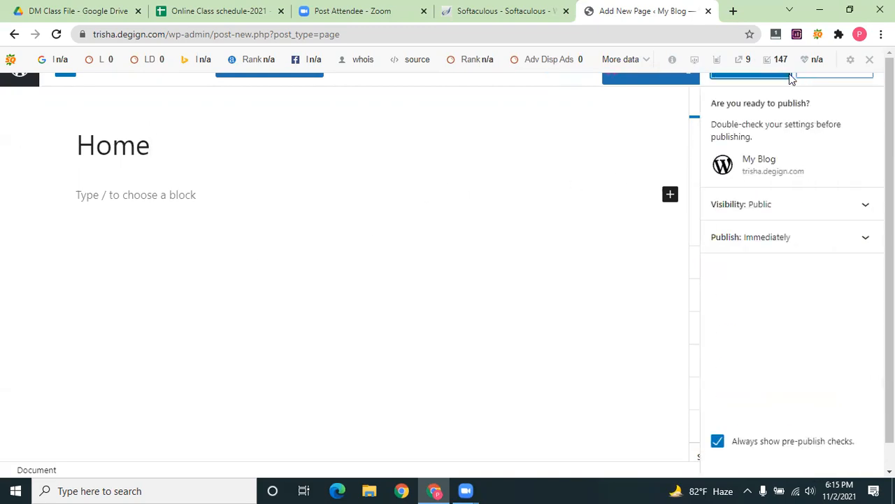
{"action": "left_click", "coordinate": [868, 60]}
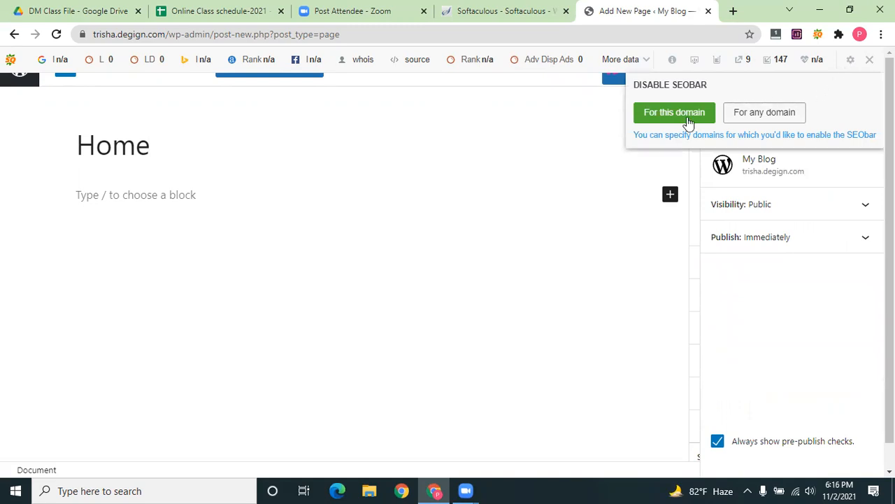
{"action": "left_click", "coordinate": [750, 110]}
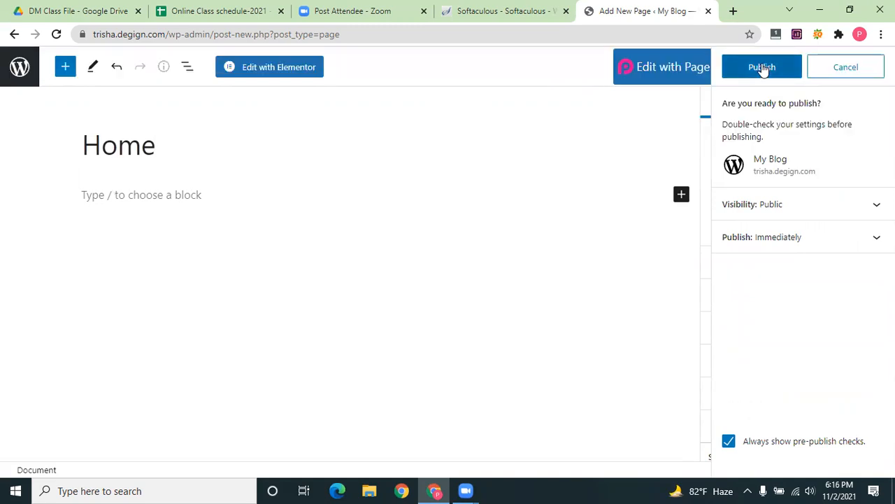
Publish the Home page and return to the list of pages
{"action": "left_click", "coordinate": [861, 73]}
{"action": "left_click", "coordinate": [806, 67]}
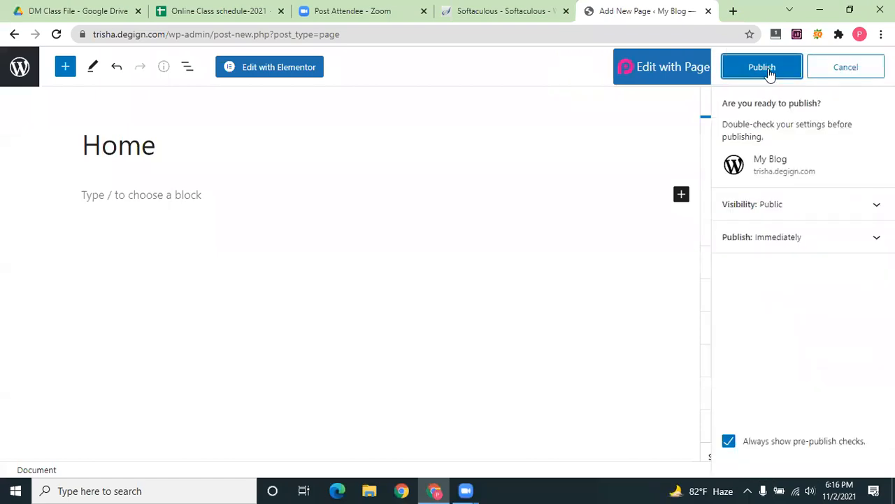
{"action": "left_click", "coordinate": [762, 67]}
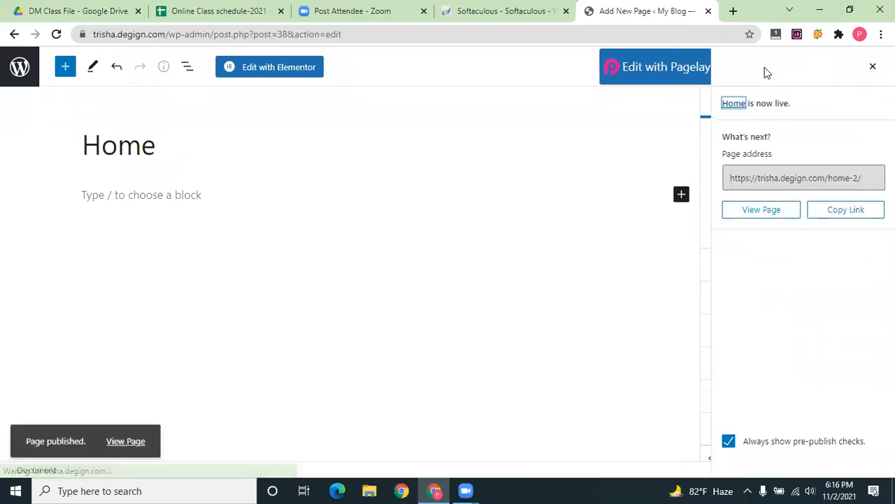
{"action": "left_click", "coordinate": [871, 70]}
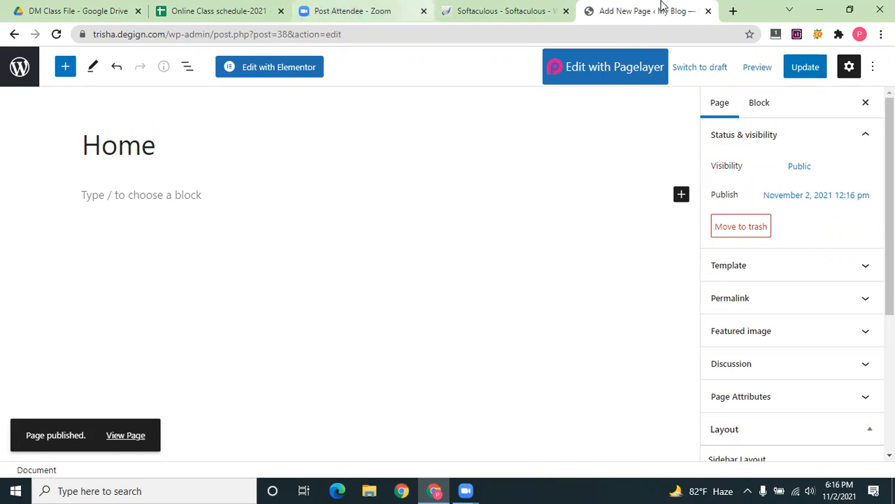
{"action": "left_click", "coordinate": [20, 67]}
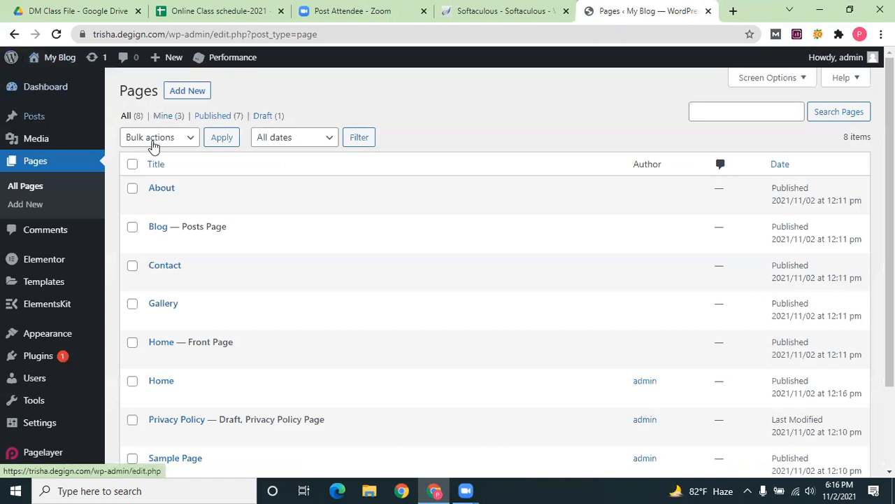
Delete the Events, Management and Music categories under Posts > Categories
{"action": "mouse_move", "coordinate": [34, 116]}
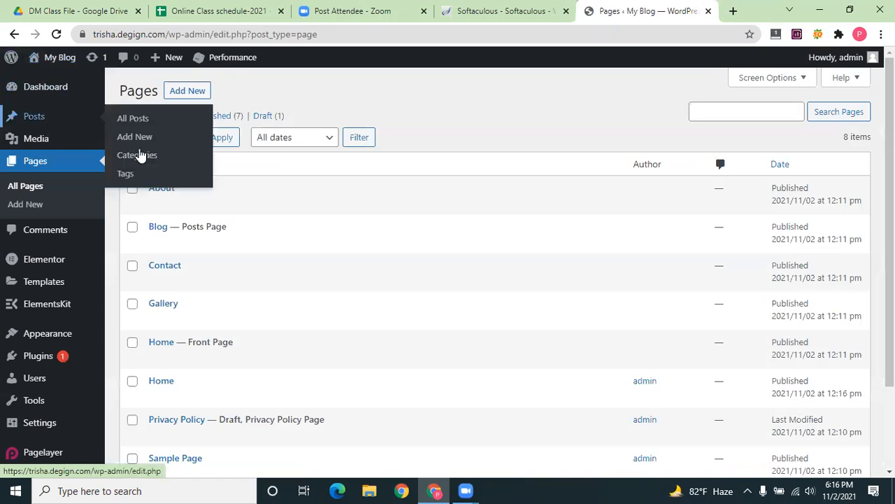
{"action": "left_click", "coordinate": [140, 156]}
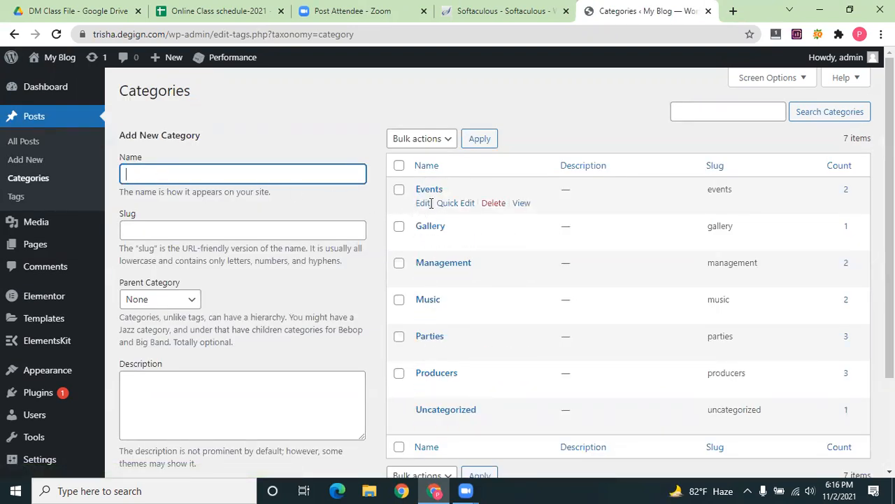
{"action": "left_click", "coordinate": [496, 203]}
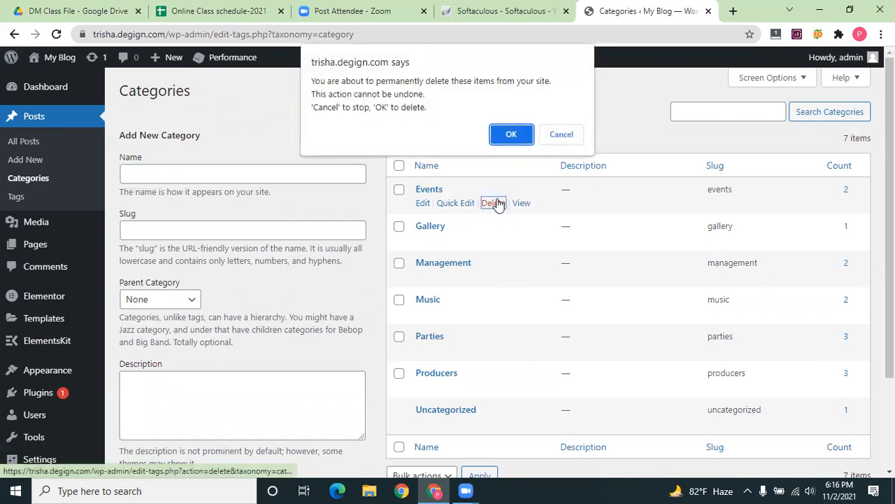
{"action": "left_click", "coordinate": [511, 135]}
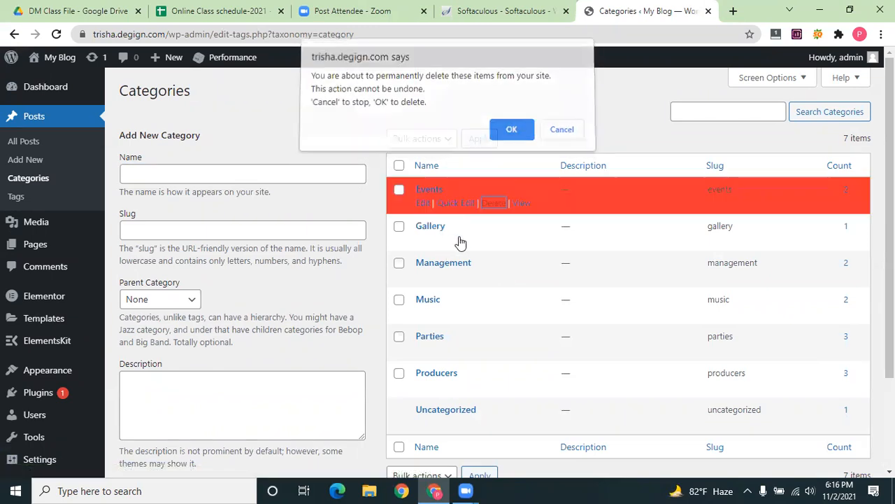
{"action": "left_click", "coordinate": [495, 240]}
{"action": "left_click", "coordinate": [513, 138]}
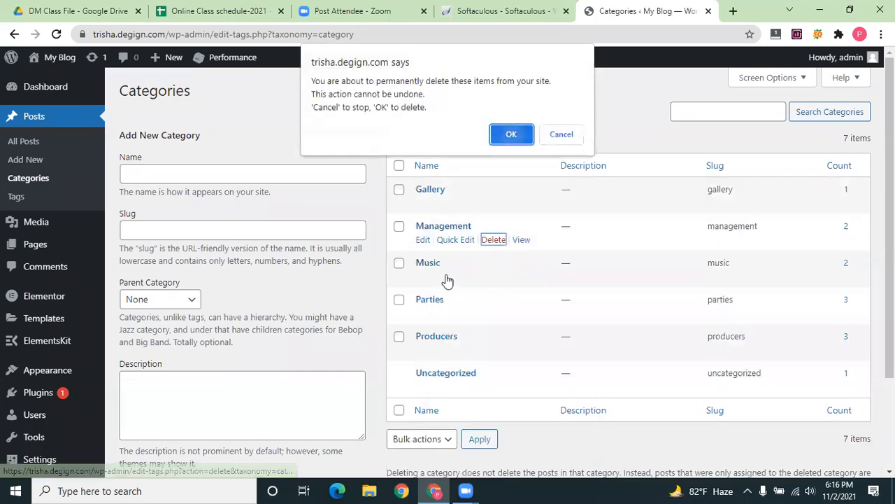
{"action": "left_click", "coordinate": [491, 277]}
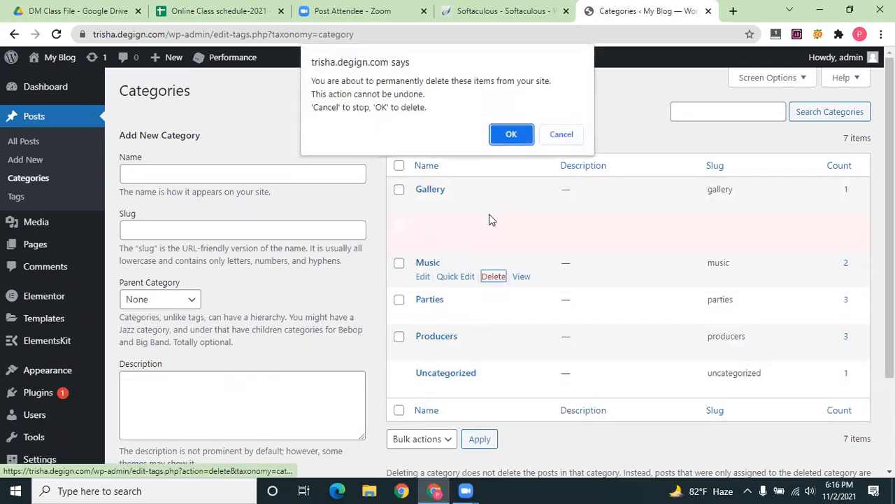
{"action": "key", "text": "Return"}
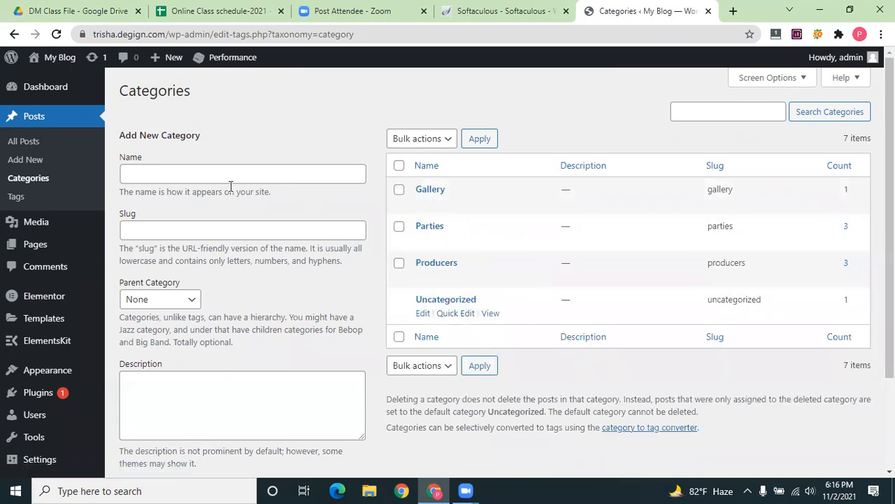
{"action": "left_click", "coordinate": [175, 173]}
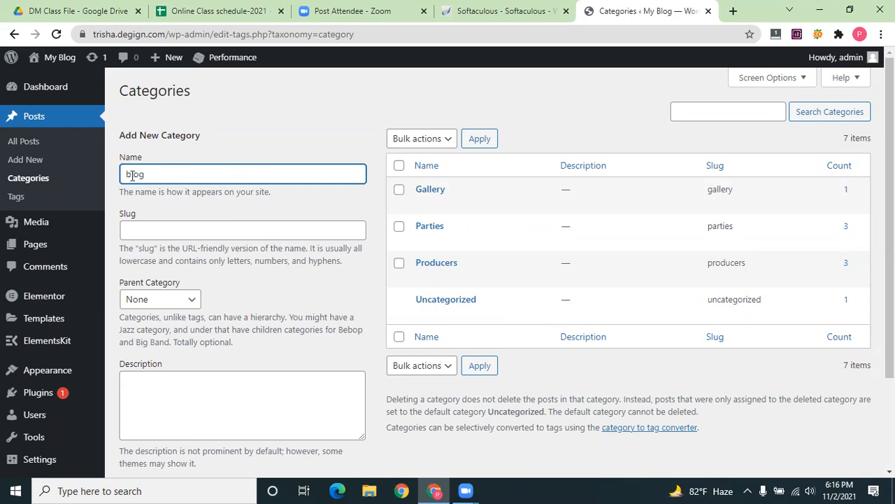
Add a new post category named Blog
{"action": "type", "text": "B"}
{"action": "scroll", "coordinate": [146, 382], "scroll_direction": "down", "scroll_amount": 2}
{"action": "left_click", "coordinate": [150, 368]}
{"action": "scroll", "coordinate": [426, 357], "scroll_direction": "up", "scroll_amount": 3}
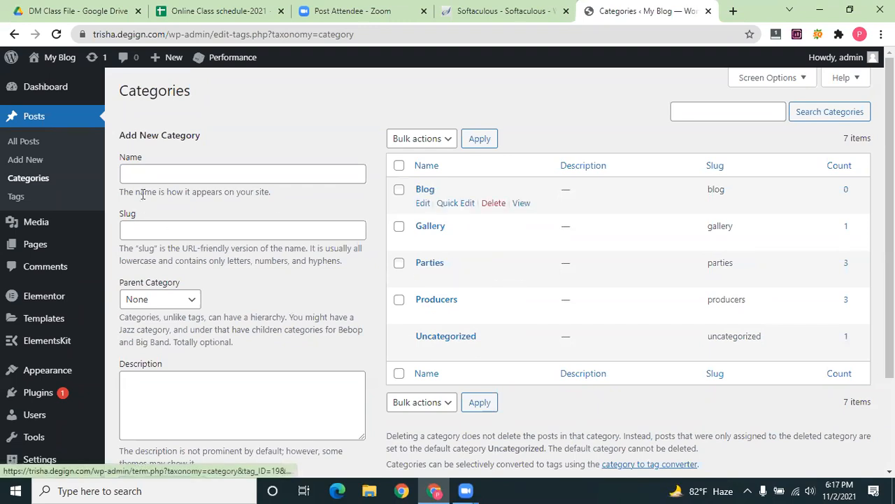
Add another post category named Blender
{"action": "left_click", "coordinate": [153, 175]}
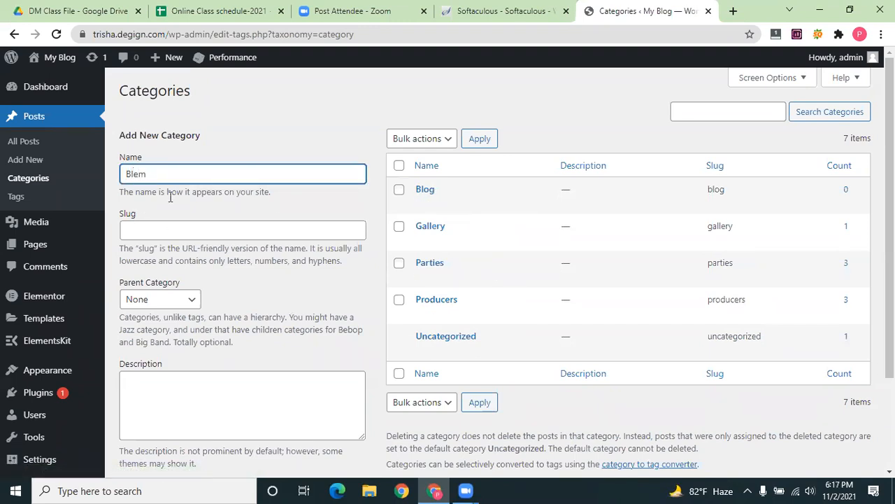
{"action": "scroll", "coordinate": [174, 213], "scroll_direction": "down", "scroll_amount": 2}
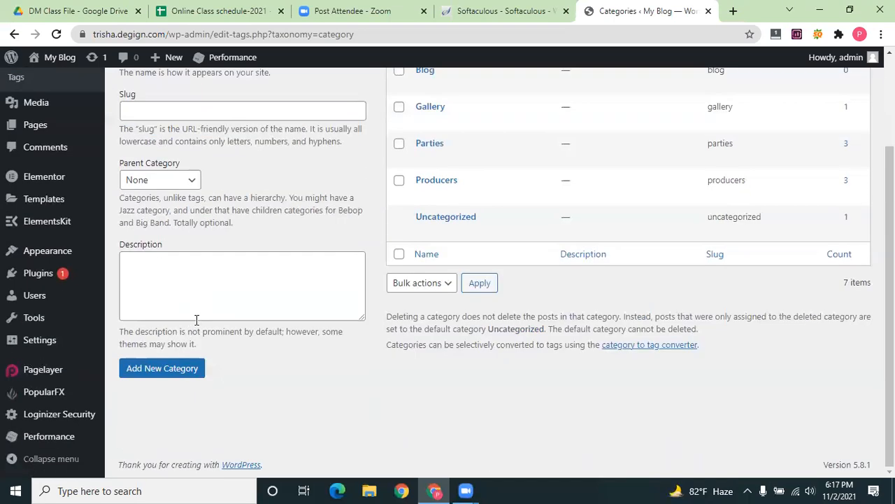
{"action": "left_click", "coordinate": [183, 368]}
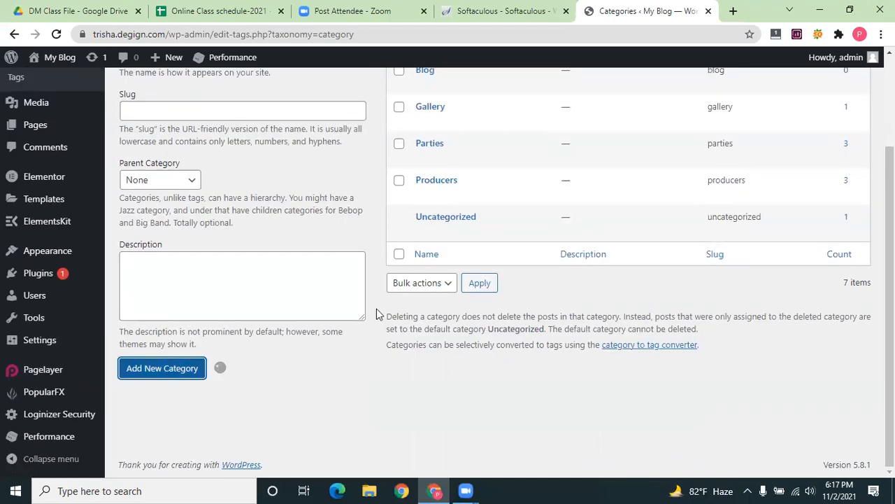
{"action": "scroll", "coordinate": [428, 209], "scroll_direction": "up", "scroll_amount": 2}
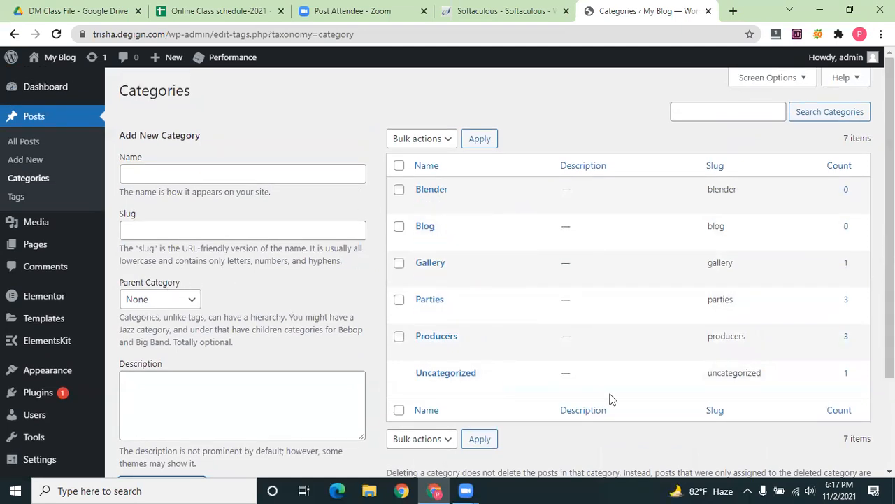
{"action": "scroll", "coordinate": [846, 142], "scroll_direction": "down", "scroll_amount": 3}
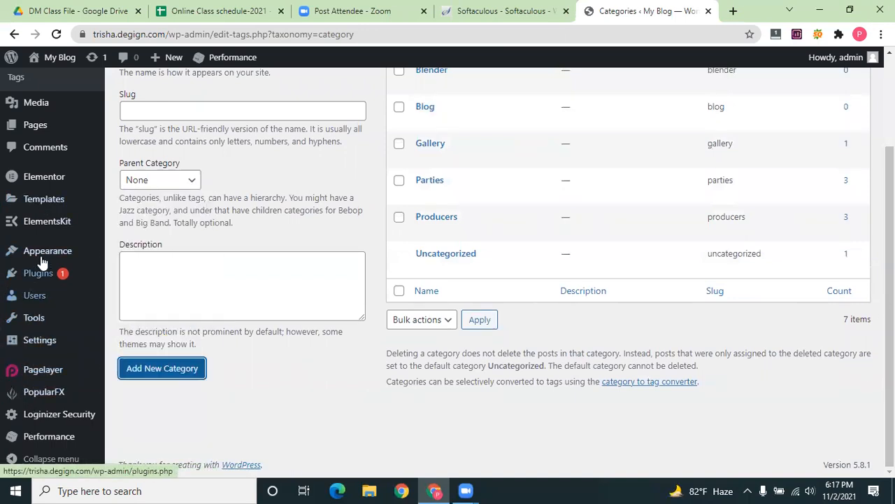
Open the Menus editor and remove the duplicate Home item from the Rockster Header Menu
{"action": "left_click", "coordinate": [133, 313]}
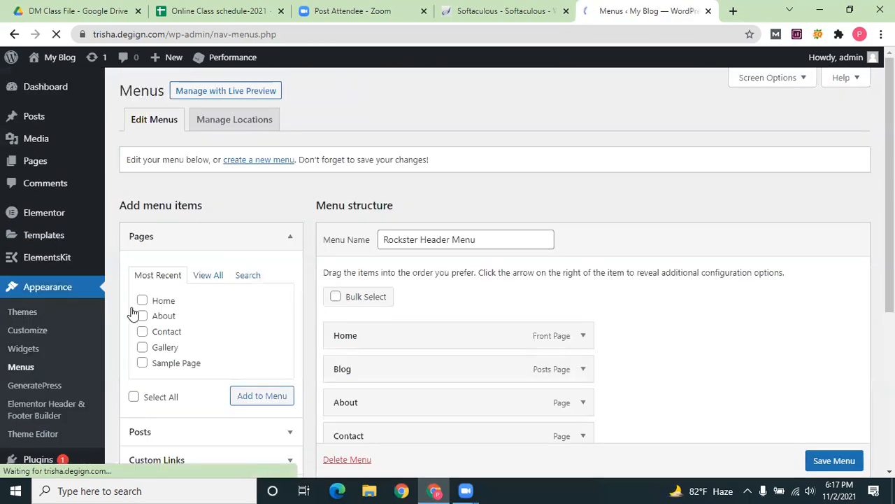
{"action": "scroll", "coordinate": [366, 305], "scroll_direction": "down", "scroll_amount": 3}
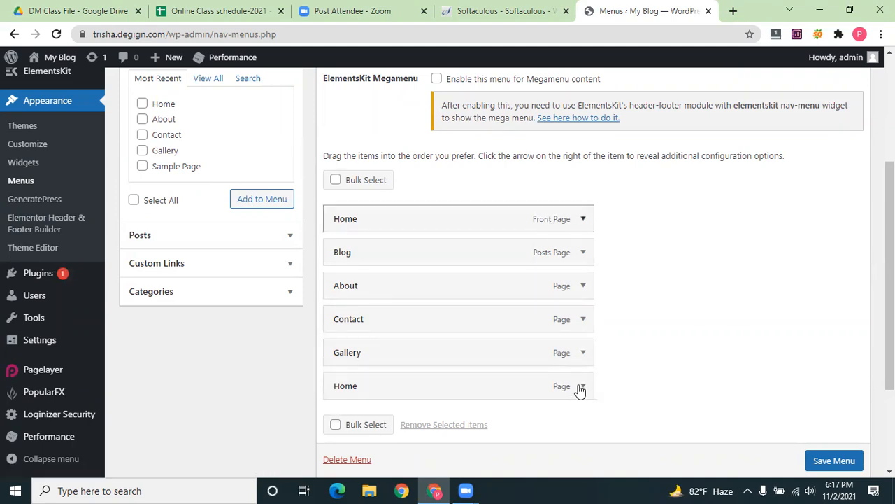
{"action": "left_click", "coordinate": [374, 386]}
{"action": "scroll", "coordinate": [357, 376], "scroll_direction": "down", "scroll_amount": 2}
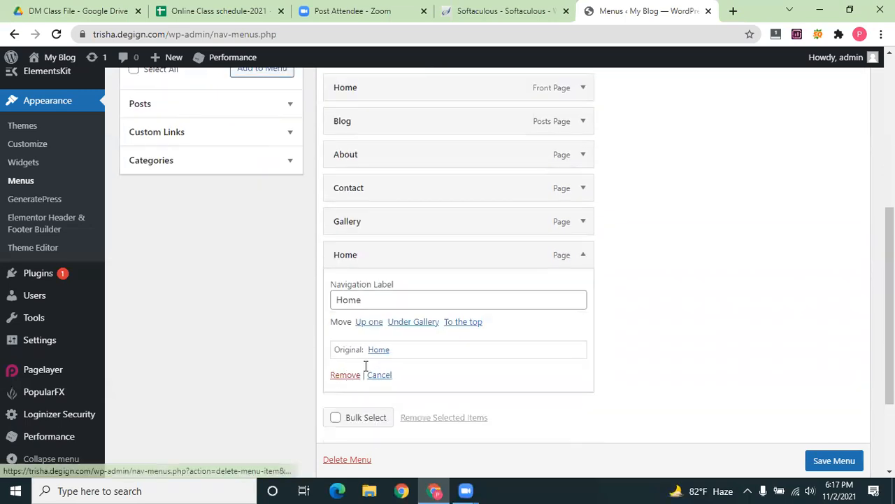
{"action": "left_click", "coordinate": [354, 374]}
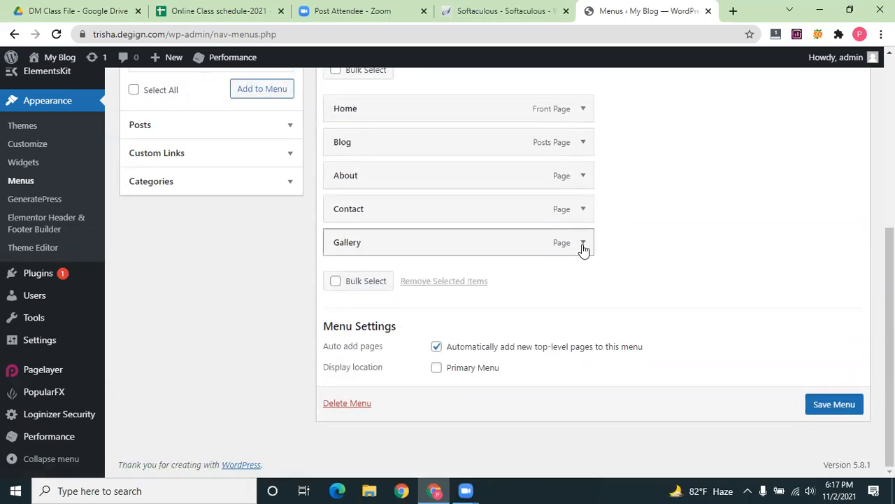
Remove the Gallery and Blog items from the menu
{"action": "left_click", "coordinate": [583, 245]}
{"action": "left_click", "coordinate": [344, 361]}
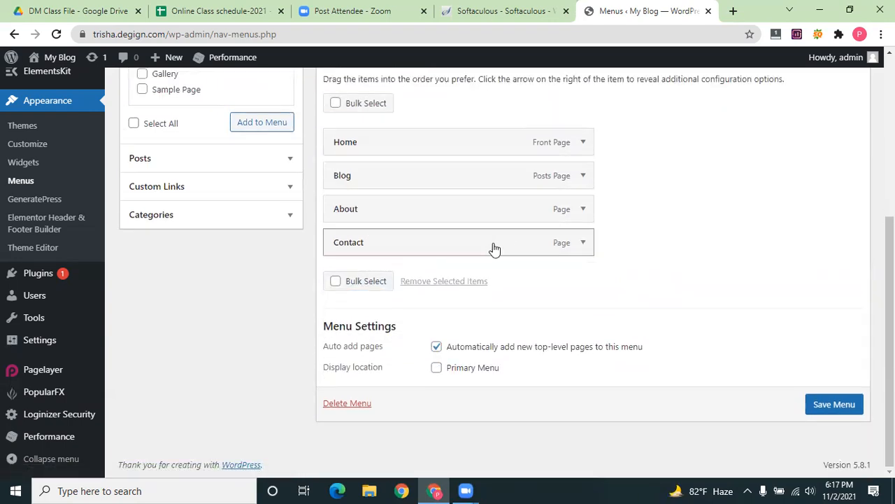
{"action": "left_click_drag", "start_coordinate": [388, 169], "coordinate": [588, 284]}
{"action": "left_click", "coordinate": [584, 276]}
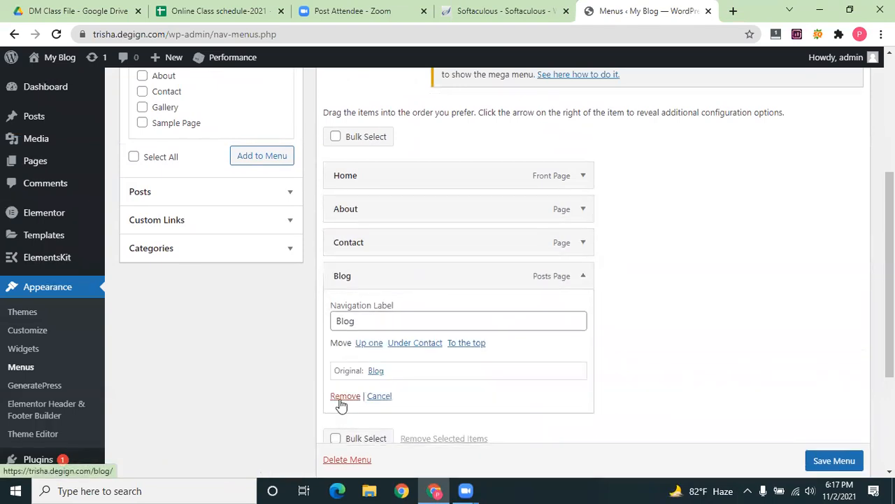
{"action": "left_click", "coordinate": [344, 397]}
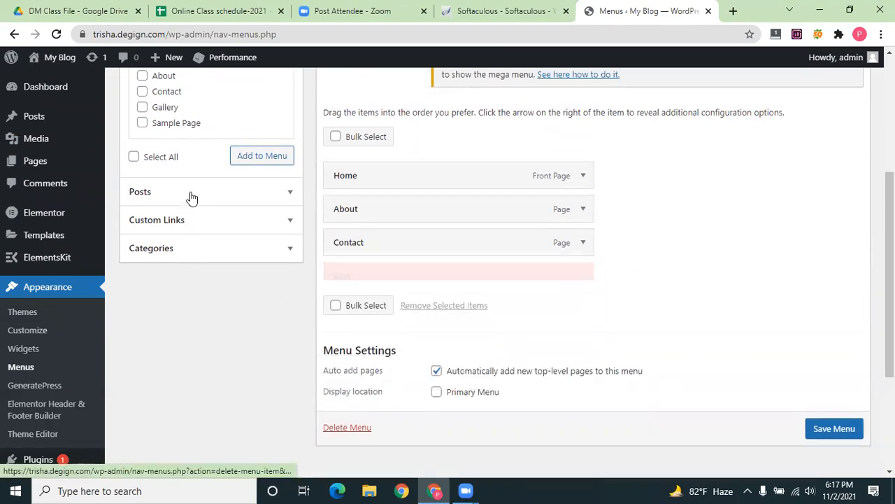
Add the Blender and Blog categories to the menu from the full category list
{"action": "left_click", "coordinate": [220, 249]}
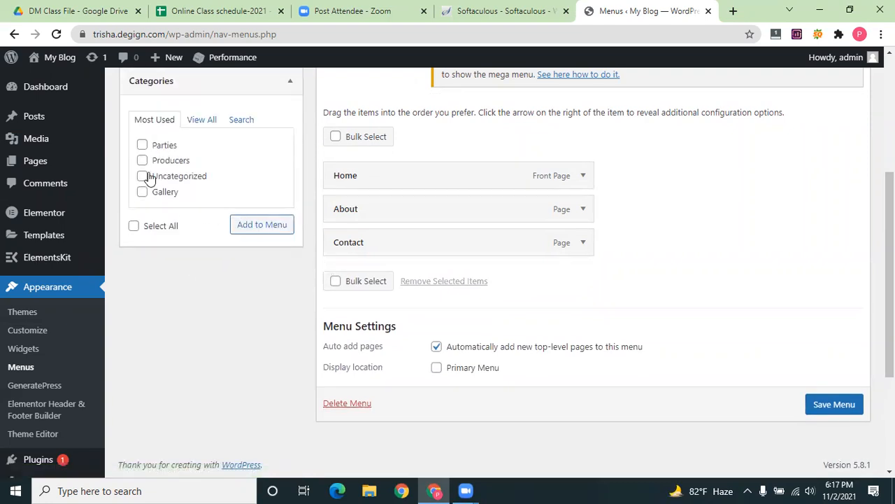
{"action": "left_click", "coordinate": [207, 125]}
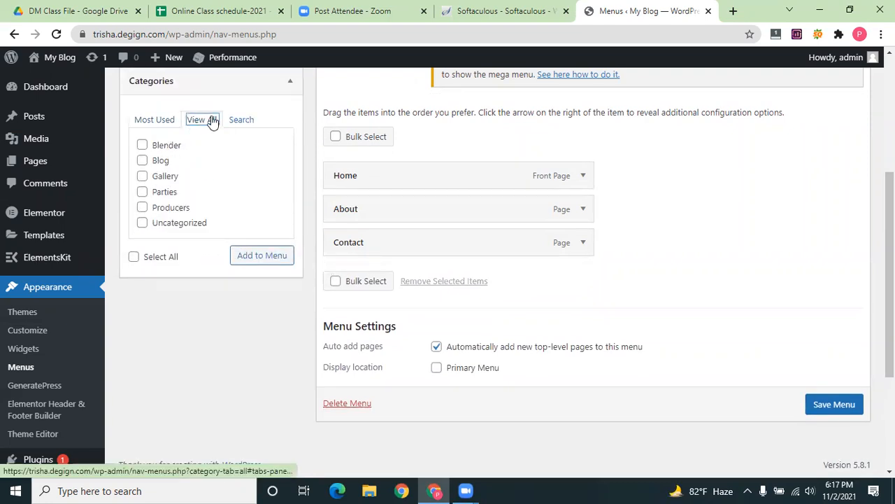
{"action": "left_click", "coordinate": [142, 144]}
{"action": "left_click", "coordinate": [142, 160]}
{"action": "left_click", "coordinate": [257, 256]}
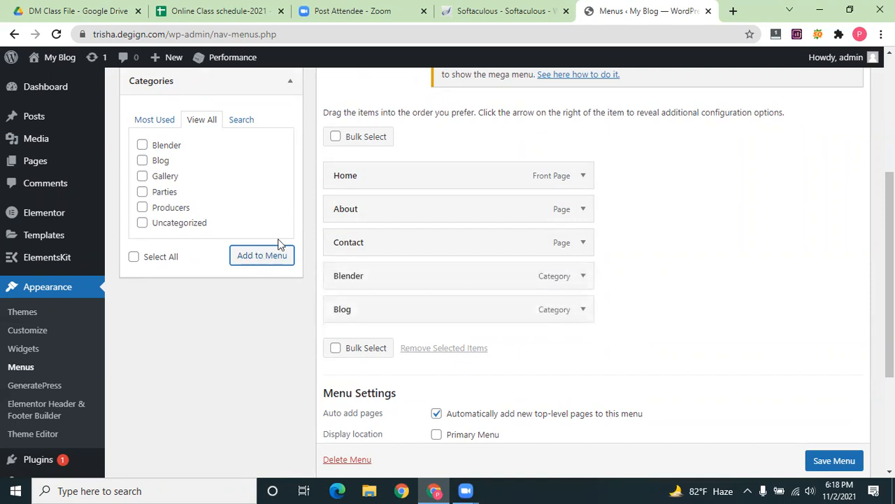
{"action": "scroll", "coordinate": [315, 190], "scroll_direction": "down", "scroll_amount": 2}
{"action": "scroll", "coordinate": [414, 350], "scroll_direction": "up", "scroll_amount": 3}
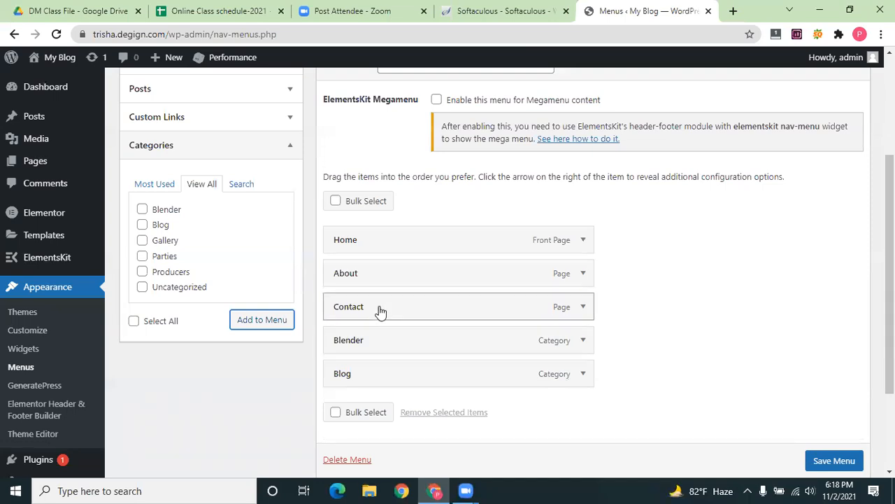
Move Contact to the end, assign the menu to Primary Menu, and disable auto-adding pages
{"action": "left_click_drag", "start_coordinate": [376, 308], "coordinate": [375, 363]}
{"action": "scroll", "coordinate": [553, 231], "scroll_direction": "down", "scroll_amount": 3}
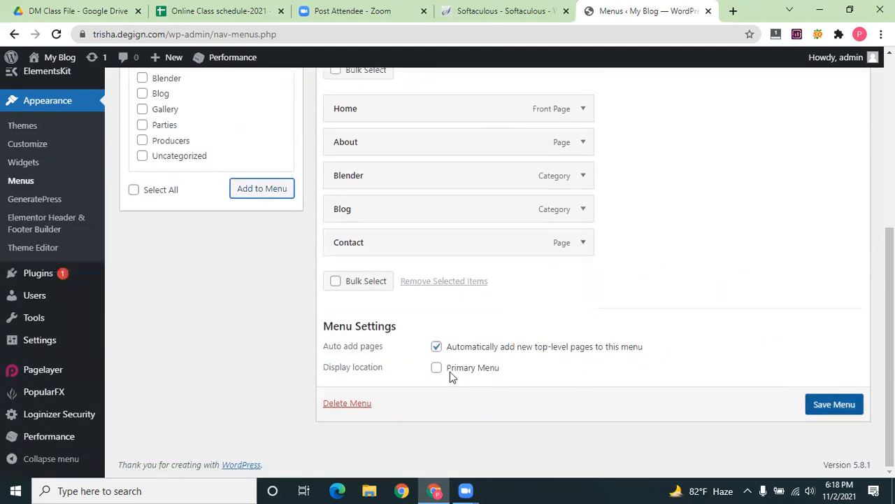
{"action": "left_click", "coordinate": [437, 369]}
{"action": "left_click", "coordinate": [436, 347]}
Rename the menu to 'Main menu', save it, and select the site address to copy
{"action": "scroll", "coordinate": [461, 317], "scroll_direction": "up", "scroll_amount": 3}
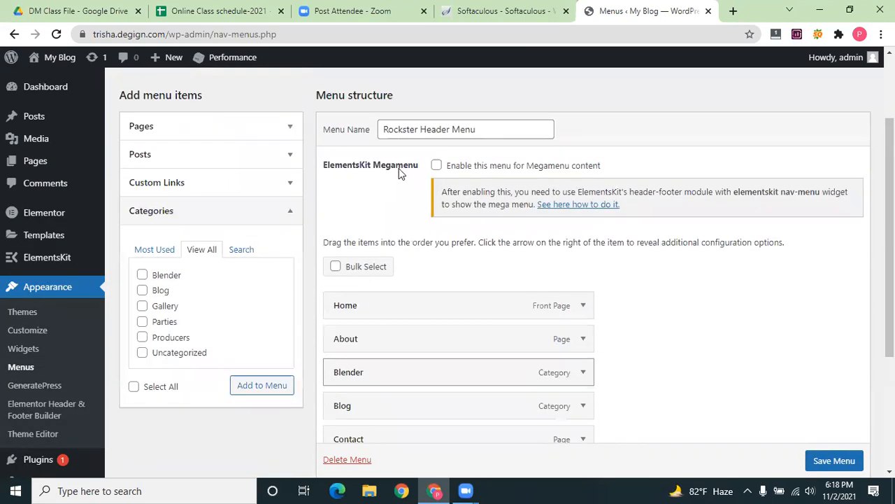
{"action": "left_click_drag", "start_coordinate": [529, 132], "coordinate": [405, 175]}
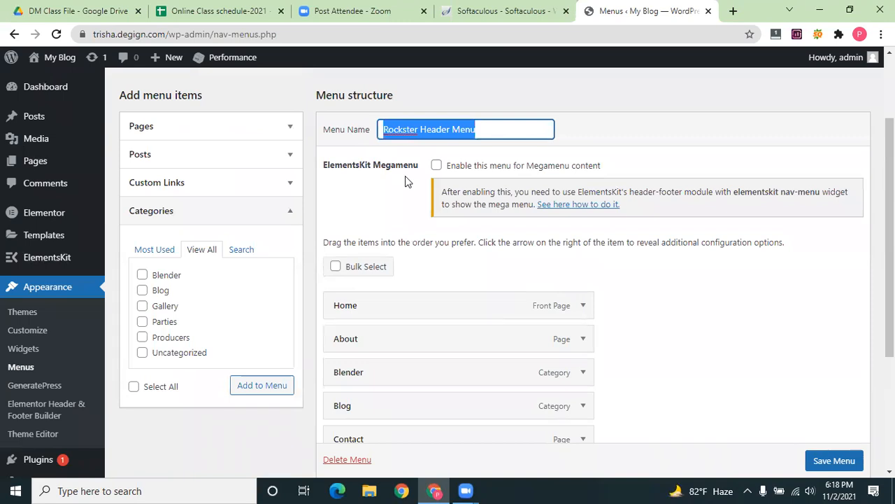
{"action": "type", "text": "Main "}
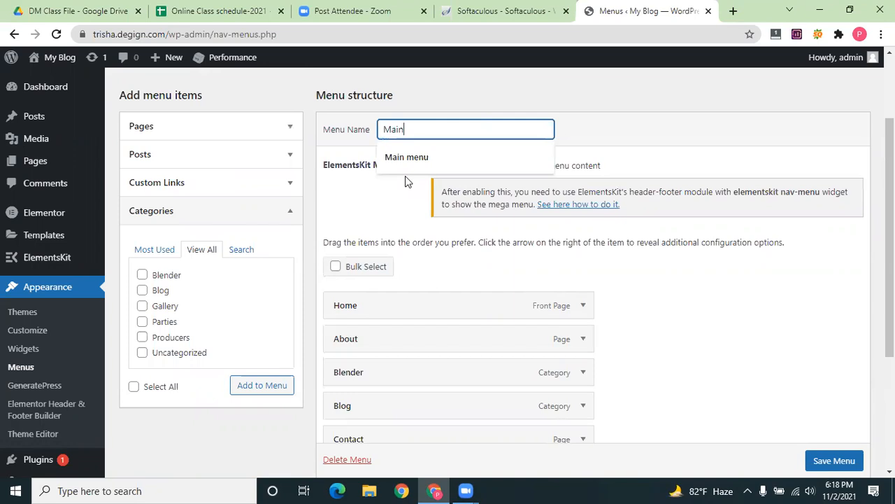
{"action": "type", "text": "Menu"}
{"action": "left_click", "coordinate": [407, 157]}
{"action": "left_click", "coordinate": [855, 459]}
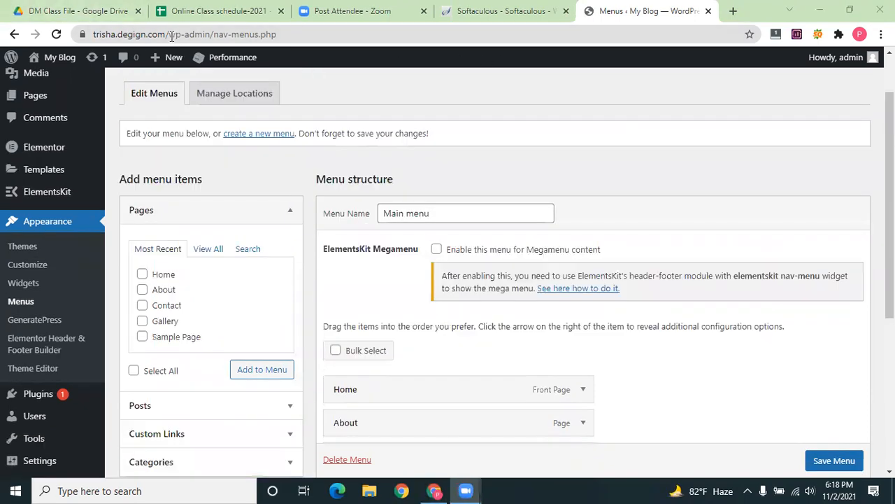
{"action": "left_click_drag", "start_coordinate": [97, 37], "coordinate": [199, 36]}
{"action": "key", "text": "ctrl+c"}
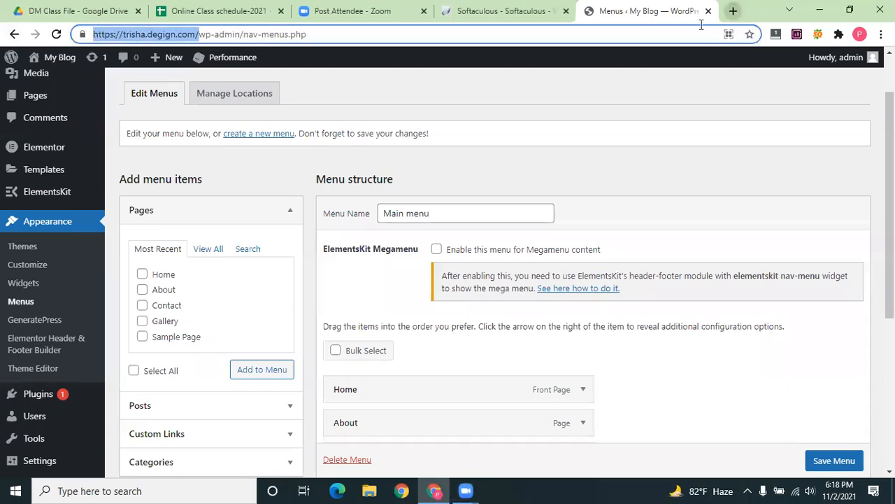
Load the copied site address in a new tab and scroll through the live homepage
{"action": "key", "text": "ctrl+t"}
{"action": "key", "text": "ctrl+v"}
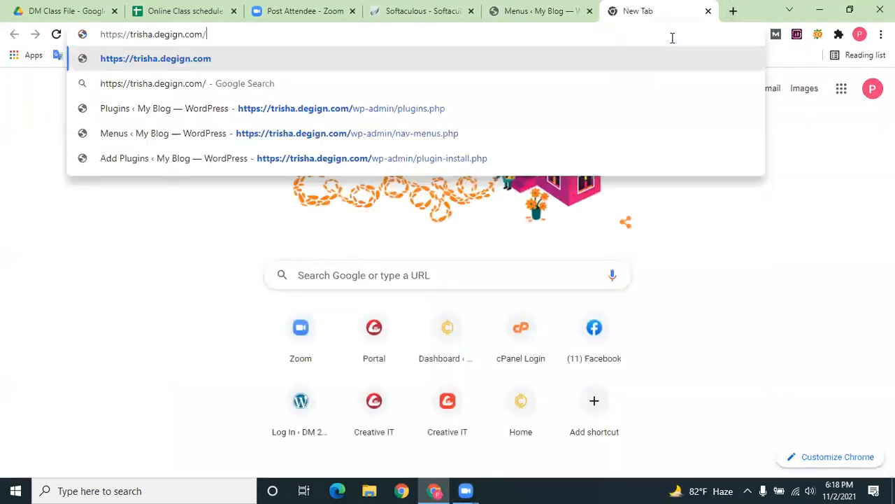
{"action": "key", "text": "Return"}
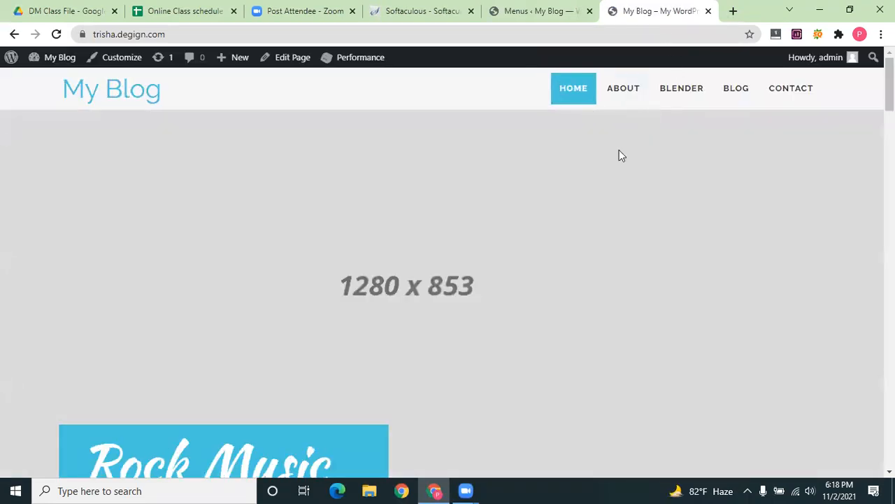
{"action": "scroll", "coordinate": [576, 192], "scroll_direction": "down", "scroll_amount": 10}
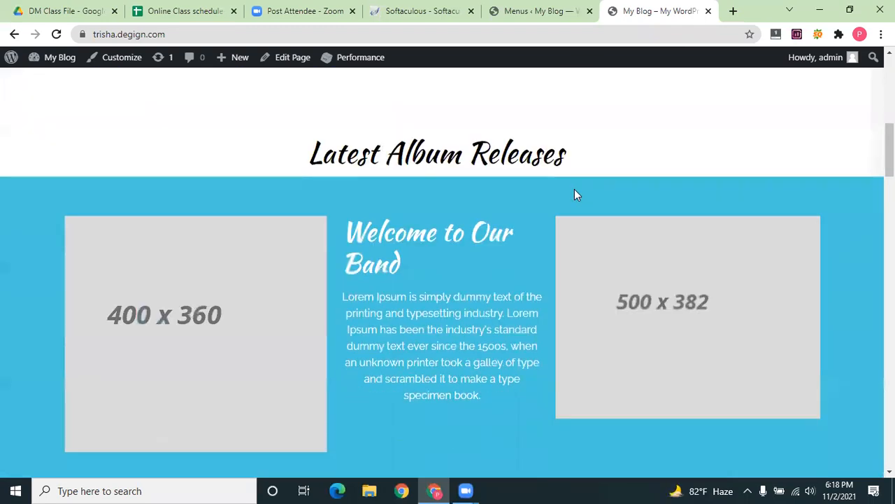
{"action": "scroll", "coordinate": [574, 189], "scroll_direction": "down", "scroll_amount": 6}
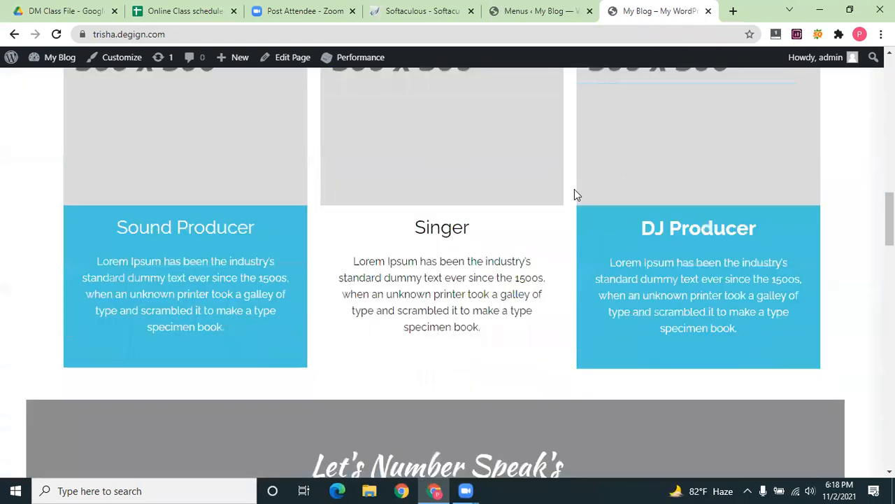
{"action": "scroll", "coordinate": [573, 193], "scroll_direction": "down", "scroll_amount": 3}
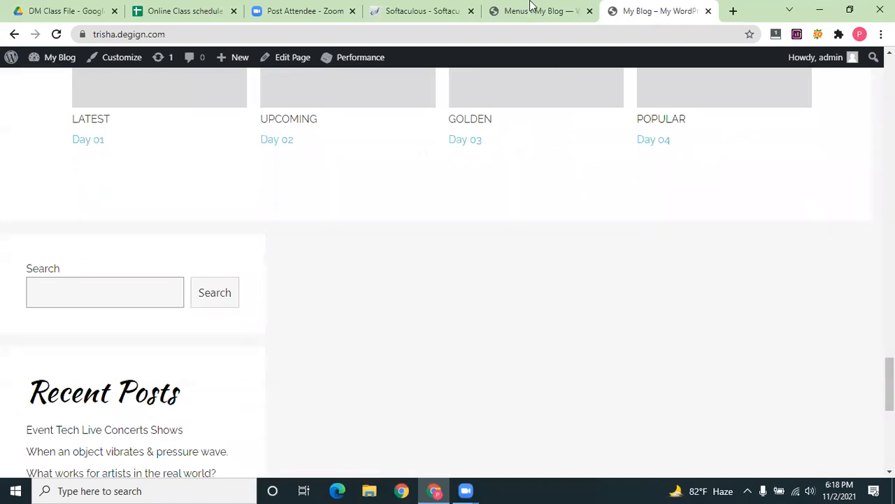
{"action": "scroll", "coordinate": [37, 305], "scroll_direction": "up", "scroll_amount": 10}
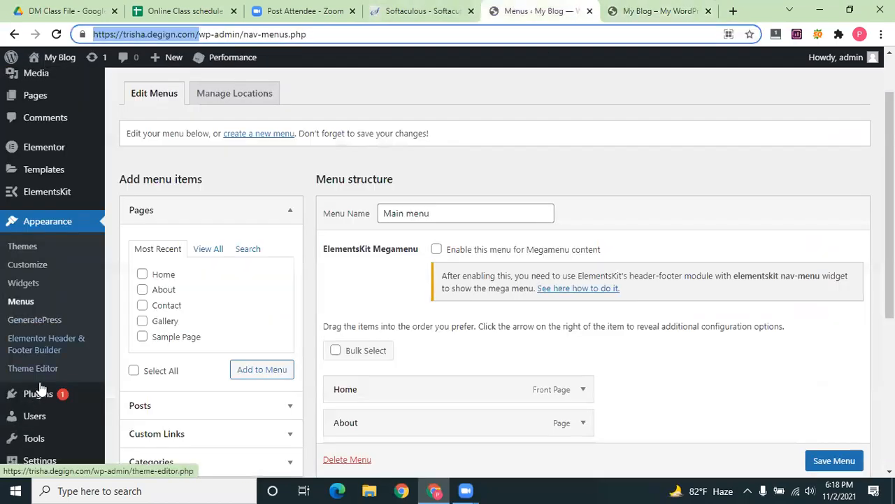
{"action": "scroll", "coordinate": [35, 390], "scroll_direction": "down", "scroll_amount": 4}
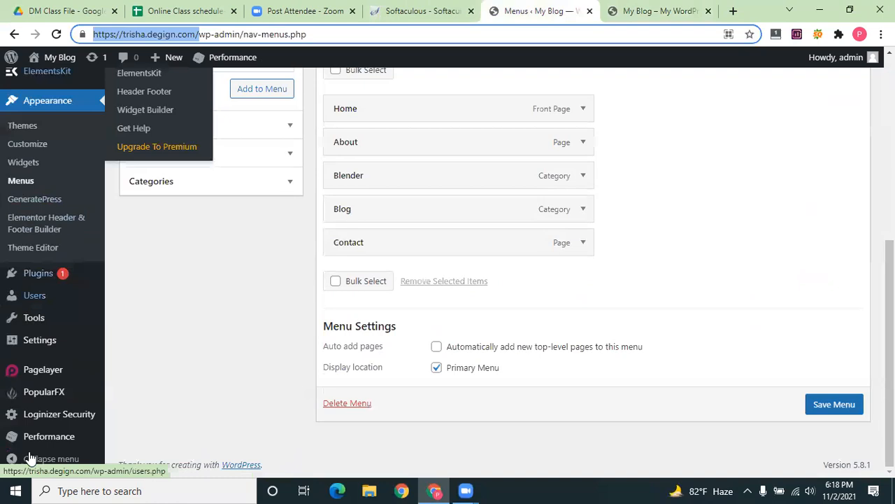
{"action": "mouse_move", "coordinate": [44, 280]}
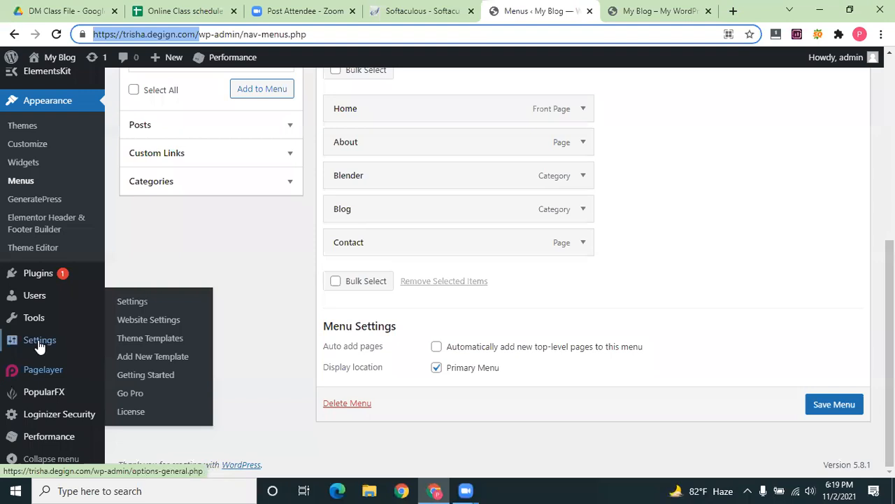
{"action": "mouse_move", "coordinate": [38, 336]}
{"action": "scroll", "coordinate": [322, 178], "scroll_direction": "up", "scroll_amount": 2}
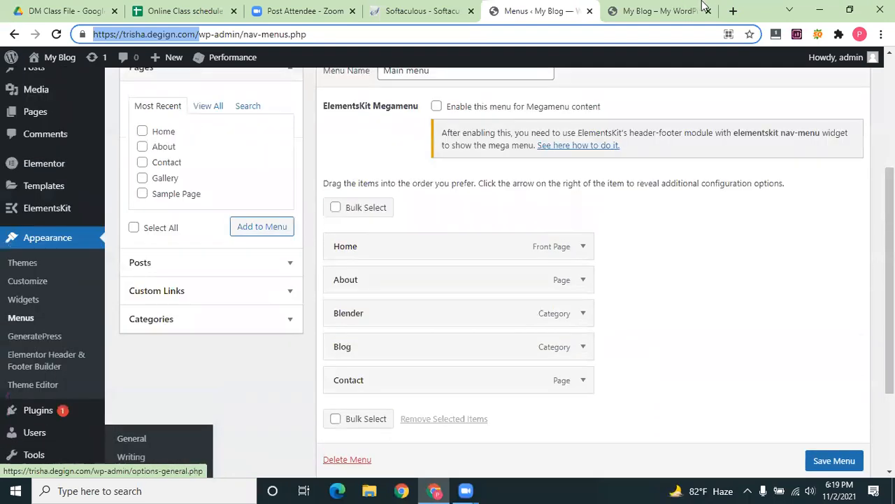
Revisit the front page and menu settings, then open the Home page in the editor
{"action": "left_click", "coordinate": [665, 10]}
{"action": "scroll", "coordinate": [518, 247], "scroll_direction": "down", "scroll_amount": 7}
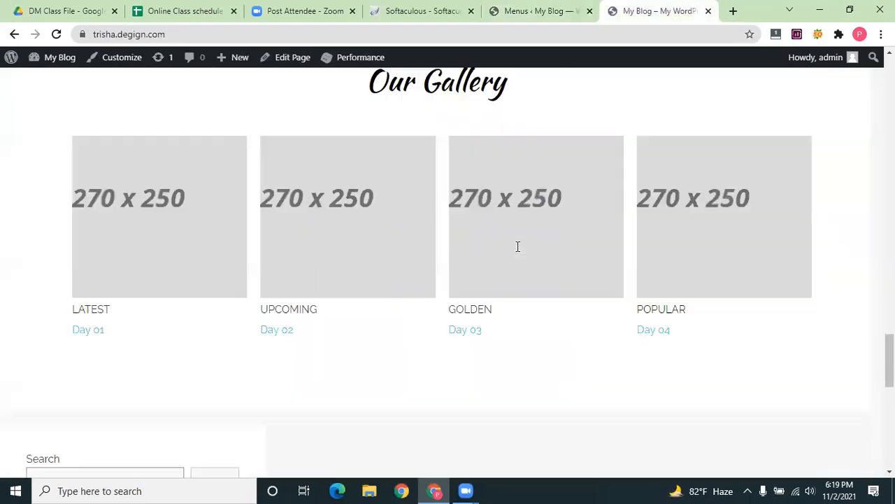
{"action": "scroll", "coordinate": [518, 246], "scroll_direction": "down", "scroll_amount": 7}
{"action": "scroll", "coordinate": [518, 251], "scroll_direction": "down", "scroll_amount": 2}
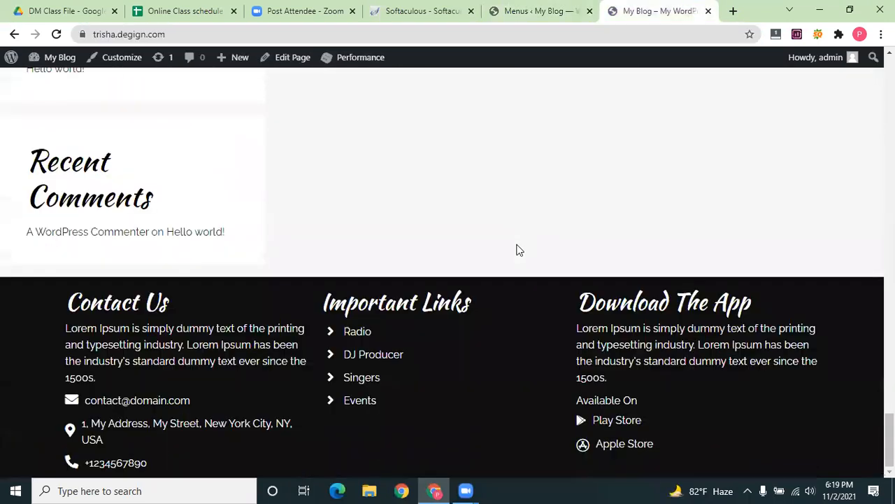
{"action": "scroll", "coordinate": [518, 250], "scroll_direction": "up", "scroll_amount": 11}
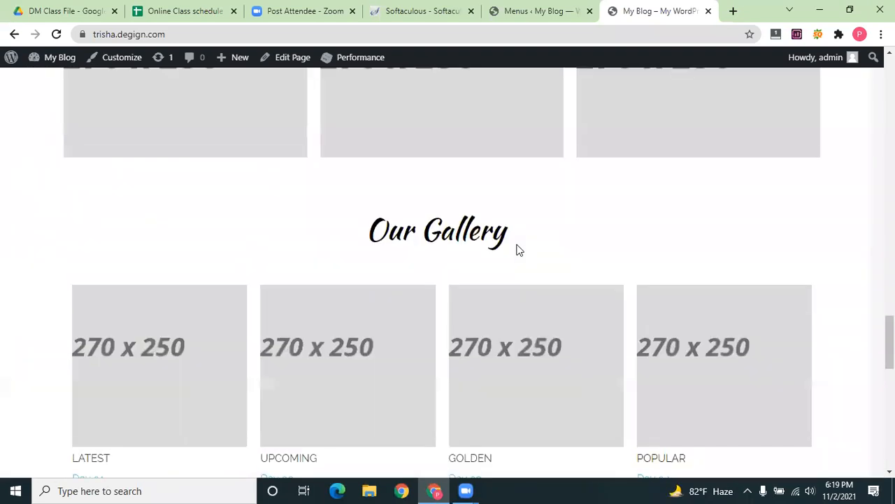
{"action": "scroll", "coordinate": [516, 249], "scroll_direction": "down", "scroll_amount": 1}
{"action": "scroll", "coordinate": [518, 244], "scroll_direction": "up", "scroll_amount": 7}
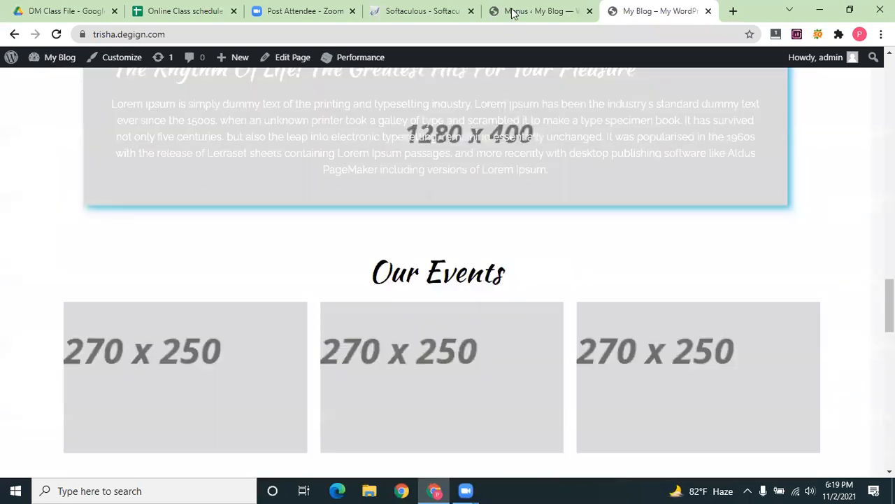
{"action": "left_click", "coordinate": [510, 7]}
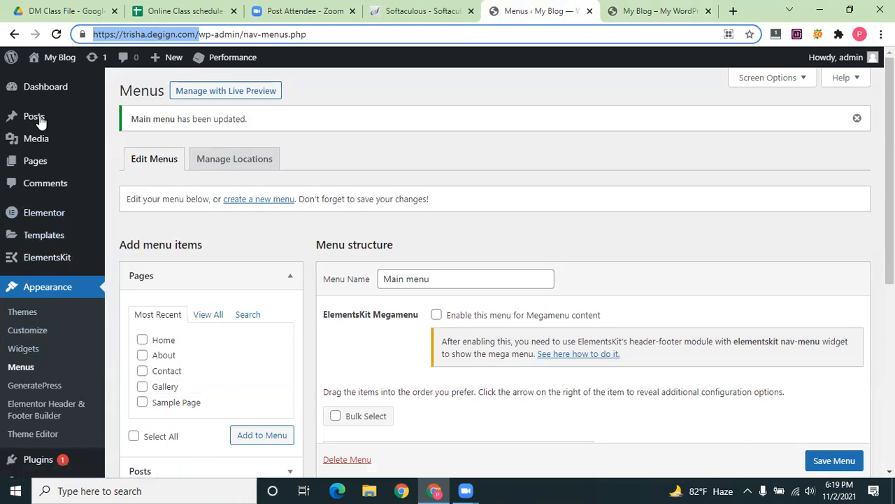
{"action": "key", "text": "ctrl+Tab"}
{"action": "scroll", "coordinate": [571, 236], "scroll_direction": "up", "scroll_amount": 3}
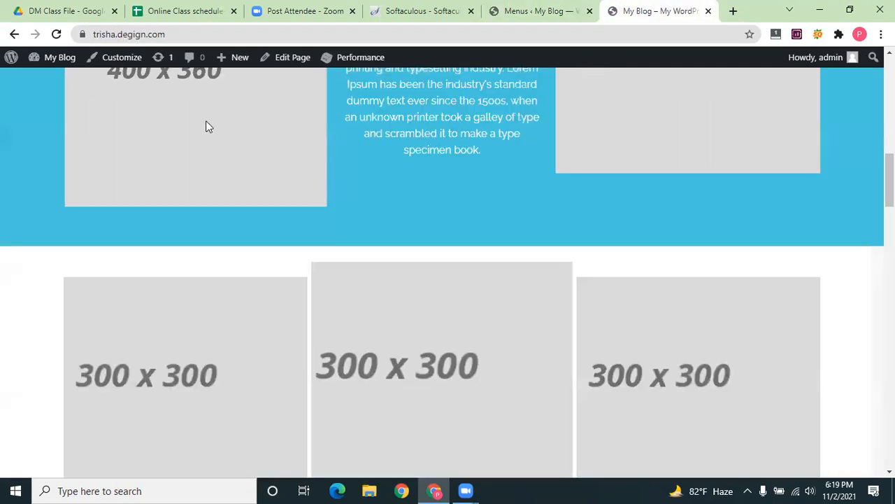
{"action": "left_click", "coordinate": [303, 63]}
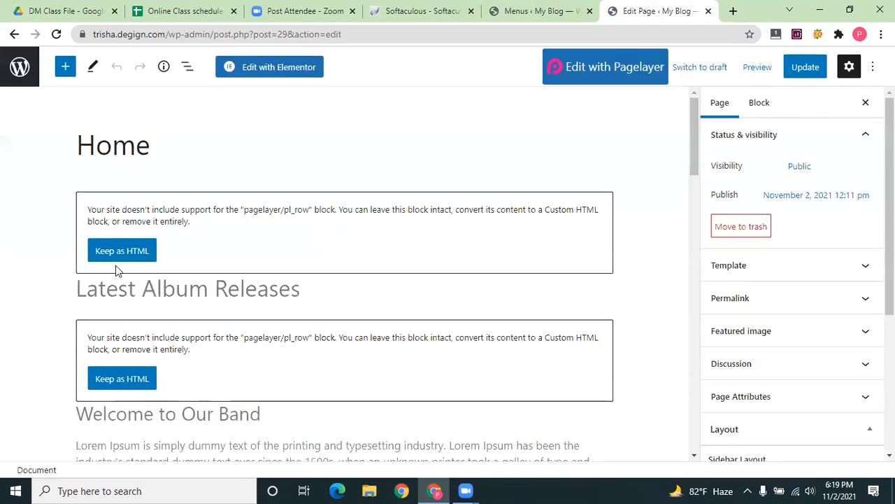
Delete the Latest Album Releases, Welcome to Our Band and Let's Number Speak's blocks
{"action": "left_click", "coordinate": [512, 248]}
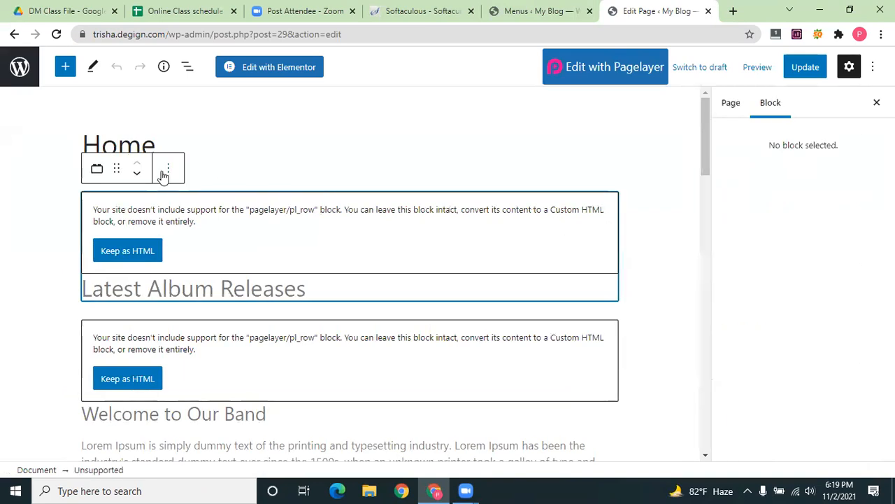
{"action": "key", "text": "Delete"}
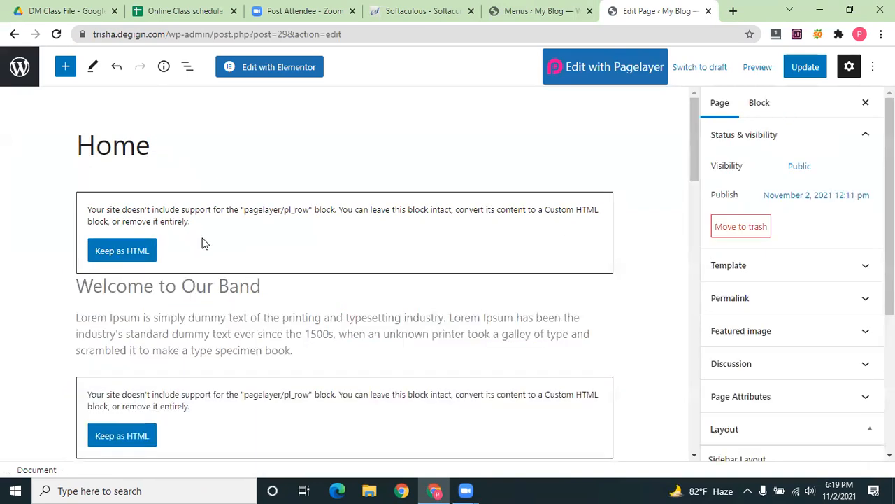
{"action": "key", "text": "Delete"}
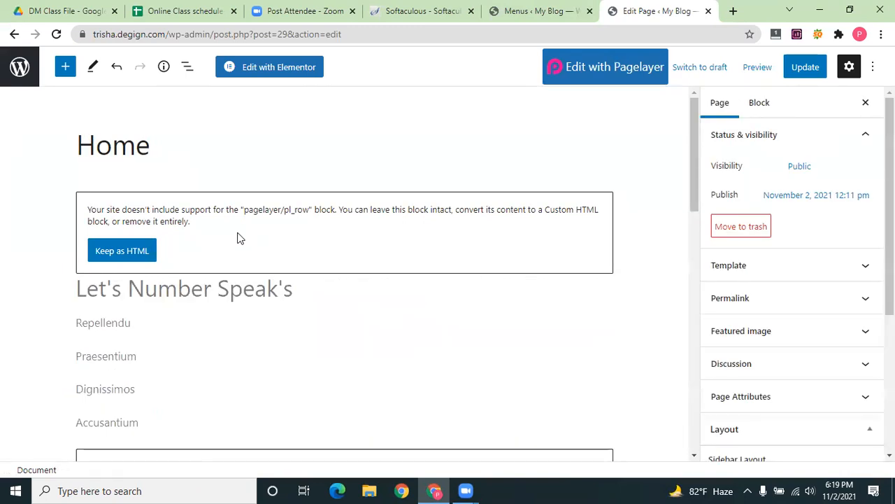
{"action": "left_click", "coordinate": [238, 237]}
{"action": "key", "text": "Delete"}
Move the Pagelayer Home page to the Trash and select the site address
{"action": "left_click", "coordinate": [754, 232]}
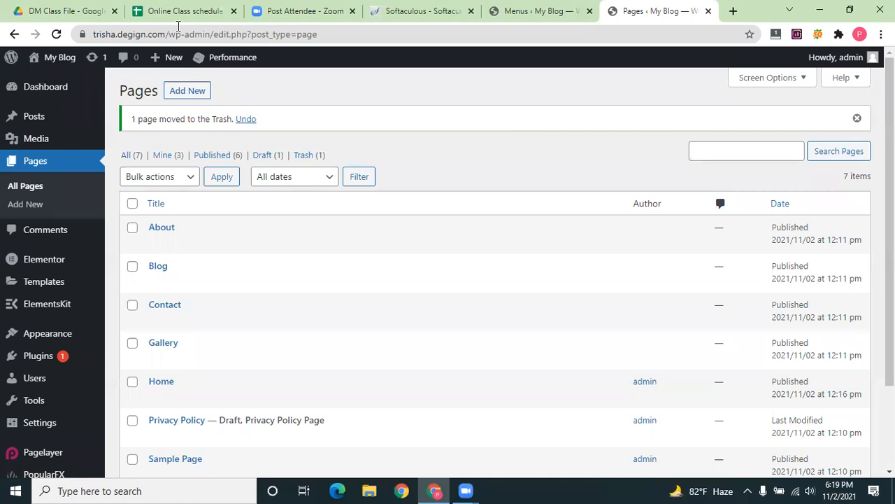
{"action": "scroll", "coordinate": [199, 47], "scroll_direction": "down", "scroll_amount": 2}
{"action": "scroll", "coordinate": [194, 49], "scroll_direction": "up", "scroll_amount": 2}
{"action": "left_click_drag", "start_coordinate": [172, 35], "coordinate": [5, 53]}
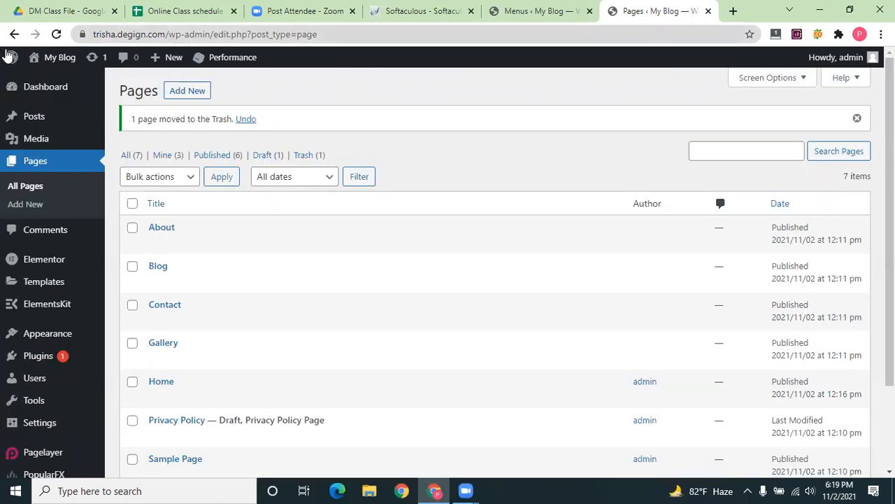
Load the site's front page in a new tab and scroll through the blog post listing
{"action": "left_click", "coordinate": [732, 12]}
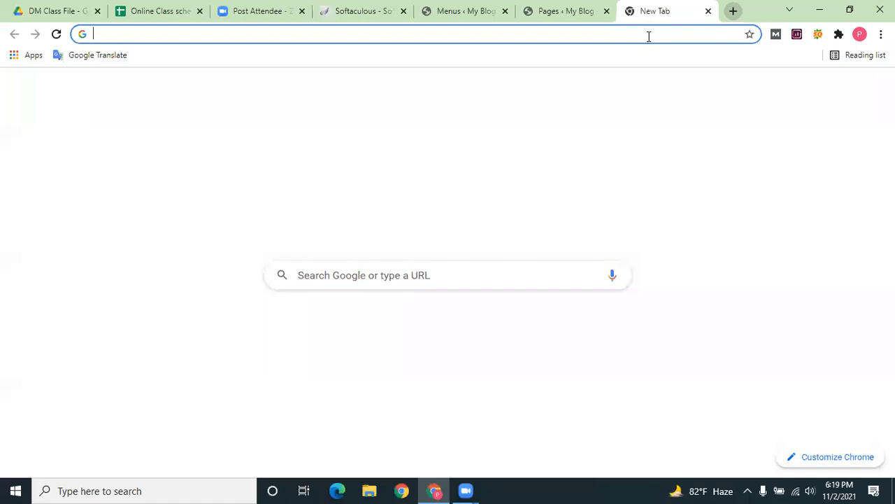
{"action": "key", "text": "ctrl+v"}
{"action": "key", "text": "Return"}
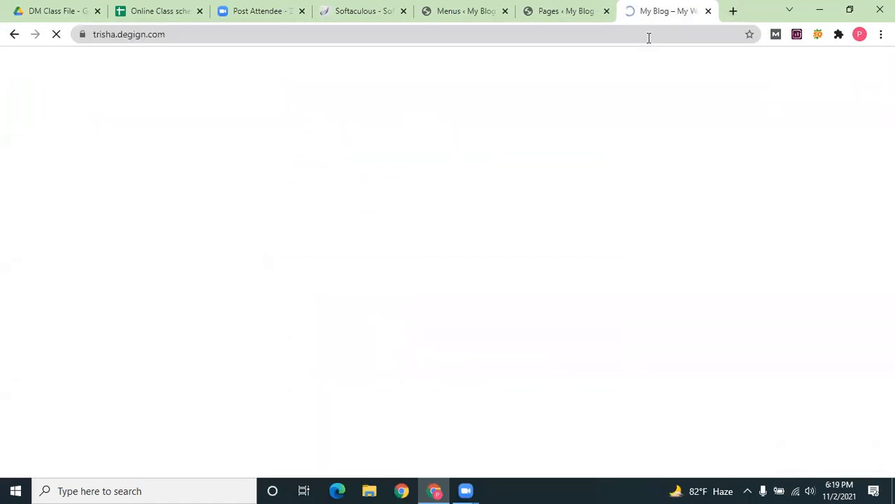
{"action": "scroll", "coordinate": [630, 180], "scroll_direction": "down", "scroll_amount": 3}
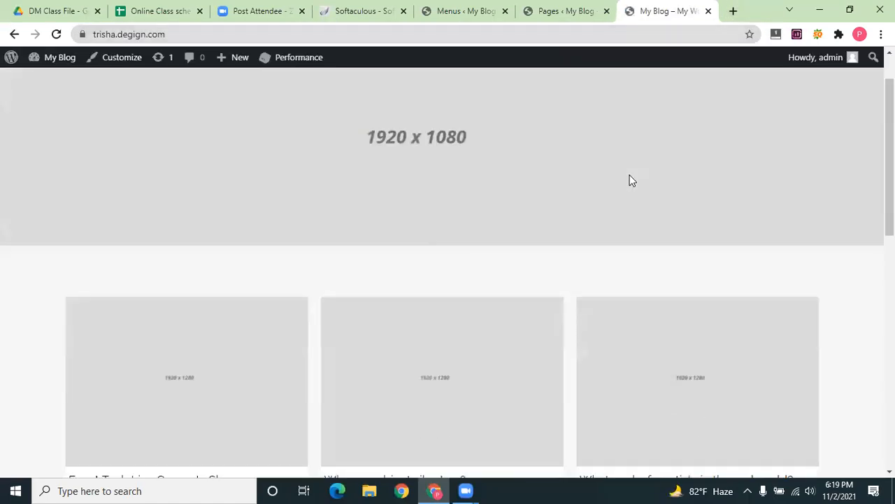
{"action": "scroll", "coordinate": [629, 178], "scroll_direction": "down", "scroll_amount": 2}
{"action": "scroll", "coordinate": [629, 171], "scroll_direction": "up", "scroll_amount": 5}
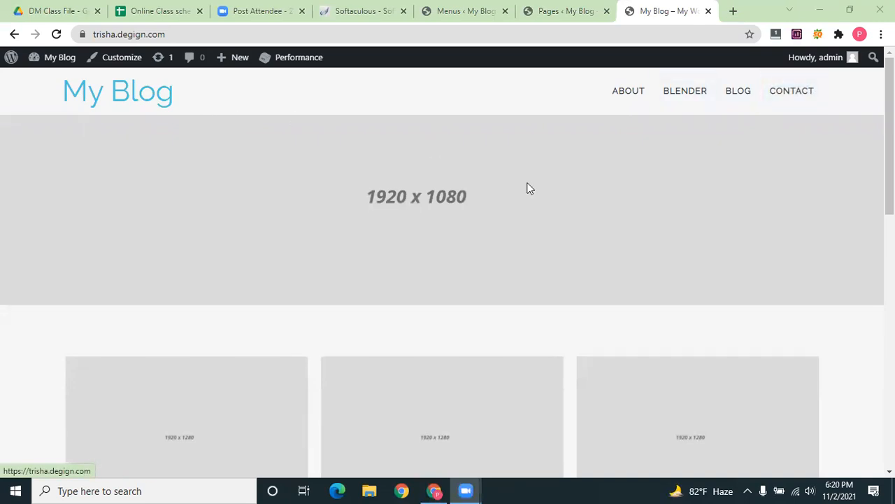
{"action": "scroll", "coordinate": [528, 188], "scroll_direction": "down", "scroll_amount": 5}
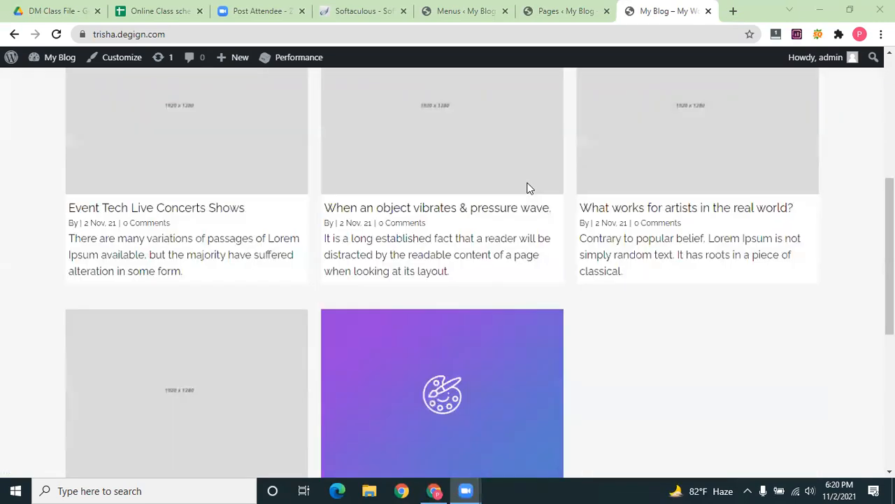
{"action": "scroll", "coordinate": [528, 188], "scroll_direction": "down", "scroll_amount": 5}
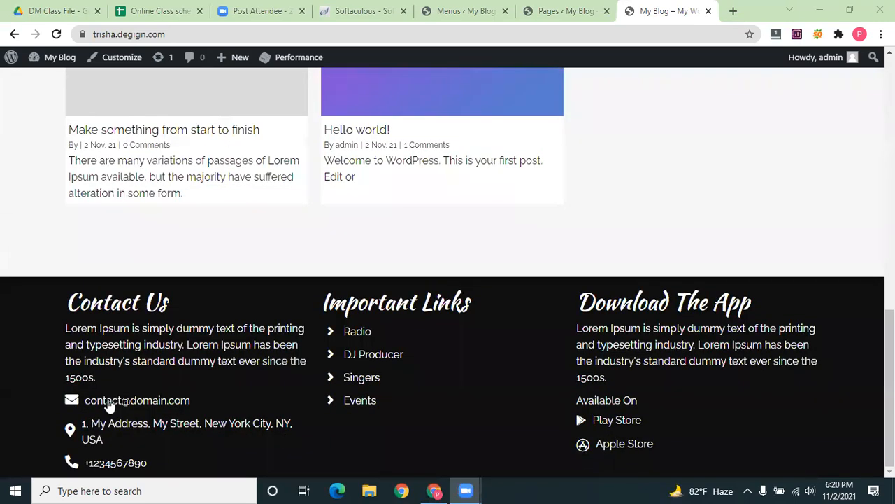
Switch to the Pages list, recheck the live front page, then return to Pages
{"action": "key", "text": "ctrl+shift+Tab"}
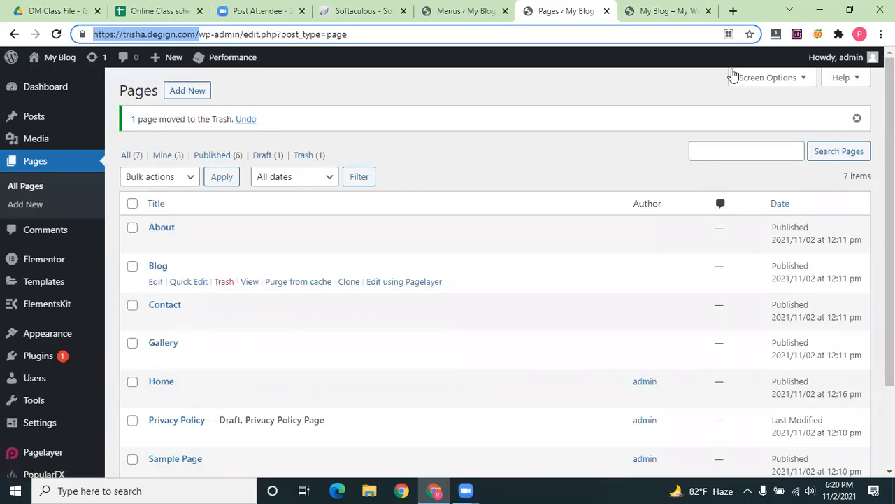
{"action": "left_click", "coordinate": [637, 10]}
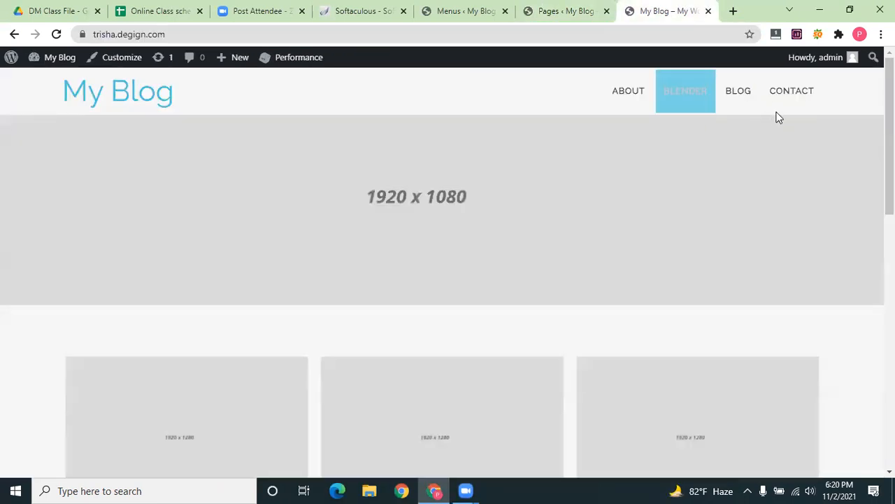
{"action": "scroll", "coordinate": [518, 198], "scroll_direction": "down", "scroll_amount": 2}
{"action": "scroll", "coordinate": [504, 210], "scroll_direction": "up", "scroll_amount": 2}
{"action": "scroll", "coordinate": [503, 335], "scroll_direction": "down", "scroll_amount": 1}
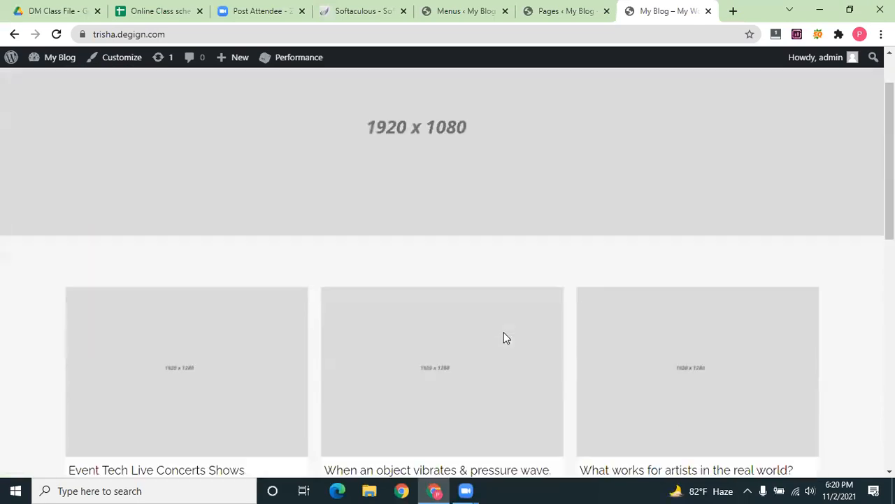
{"action": "scroll", "coordinate": [503, 334], "scroll_direction": "down", "scroll_amount": 3}
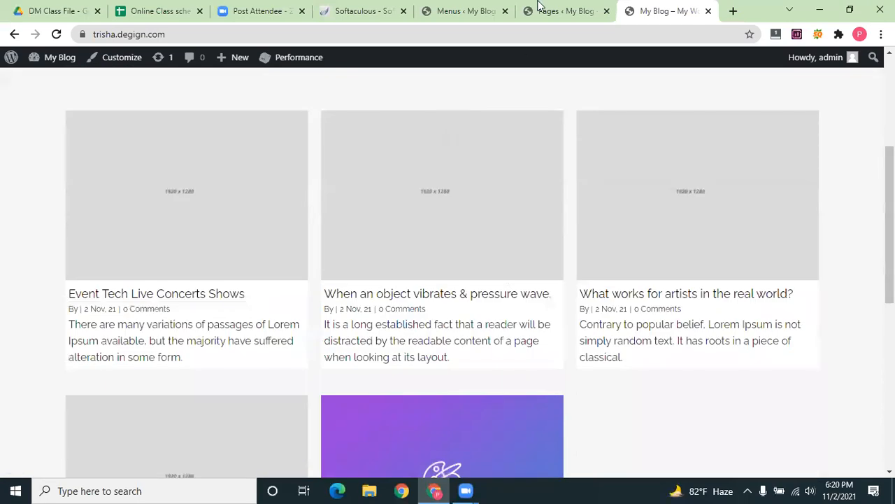
{"action": "scroll", "coordinate": [165, 131], "scroll_direction": "down", "scroll_amount": 6}
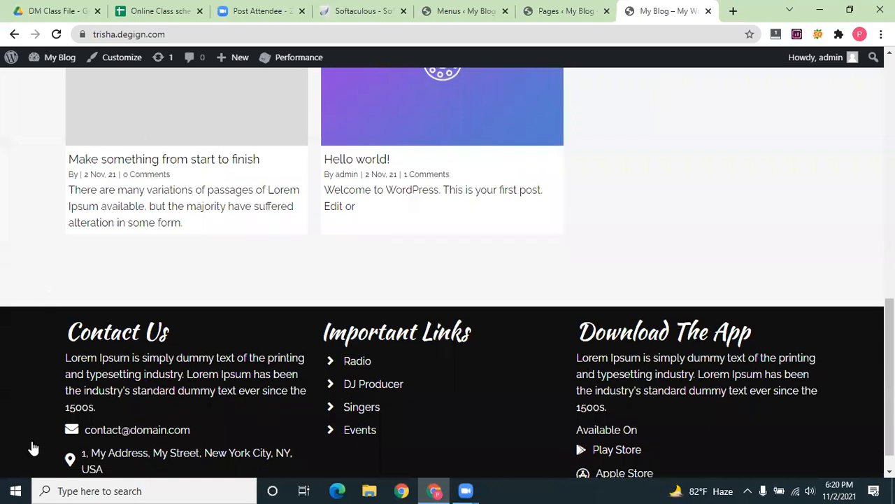
{"action": "key", "text": "ctrl+shift+Tab"}
{"action": "scroll", "coordinate": [49, 364], "scroll_direction": "down", "scroll_amount": 2}
Open the installed plugins list and deactivate PopularFX Website Templates and PageLayer
{"action": "mouse_move", "coordinate": [58, 365]}
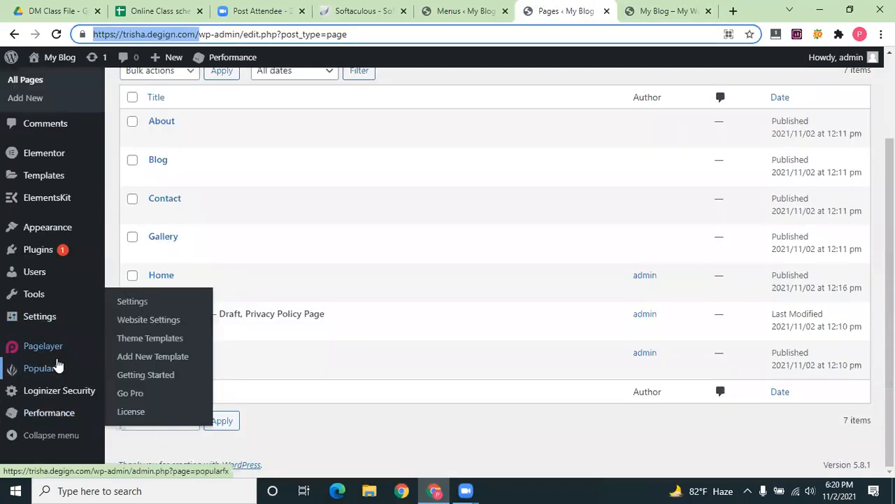
{"action": "left_click", "coordinate": [37, 251]}
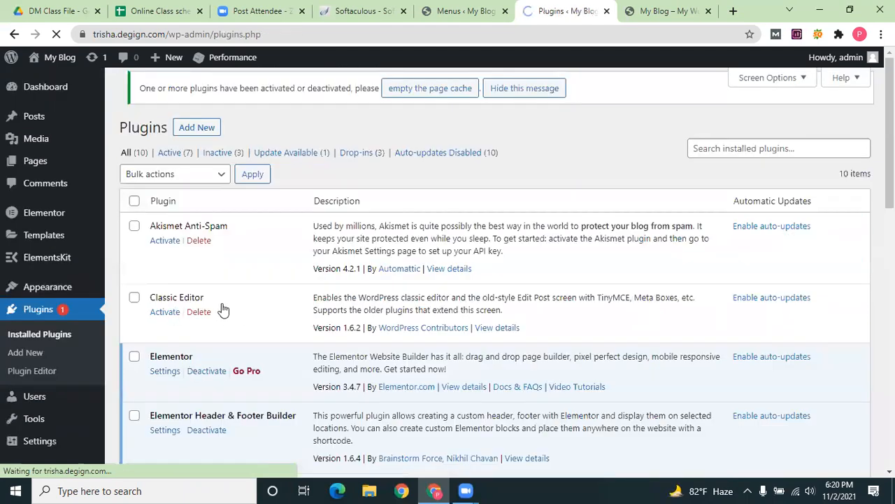
{"action": "scroll", "coordinate": [203, 287], "scroll_direction": "down", "scroll_amount": 4}
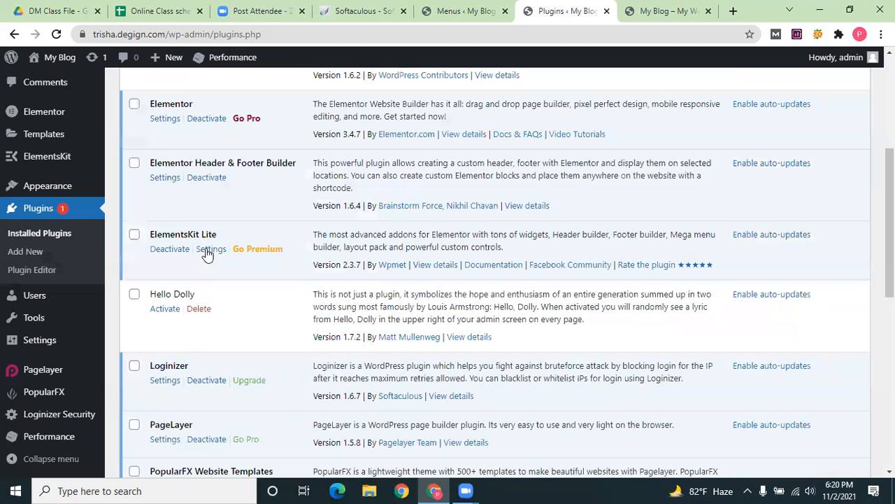
{"action": "scroll", "coordinate": [207, 255], "scroll_direction": "down", "scroll_amount": 2}
{"action": "left_click", "coordinate": [203, 355]}
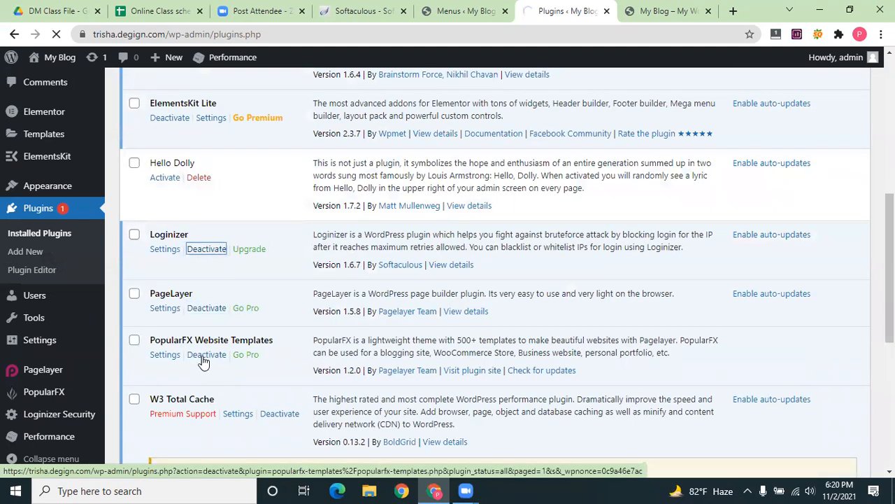
{"action": "left_click", "coordinate": [201, 357]}
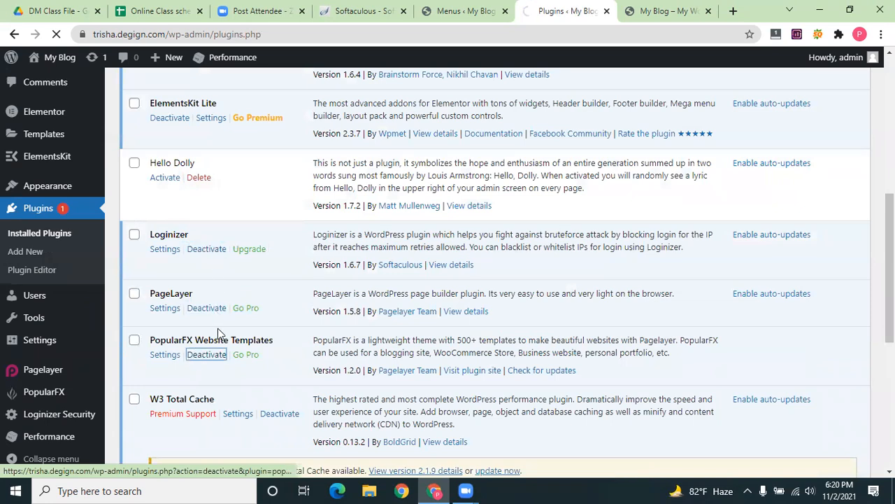
{"action": "left_click", "coordinate": [206, 308]}
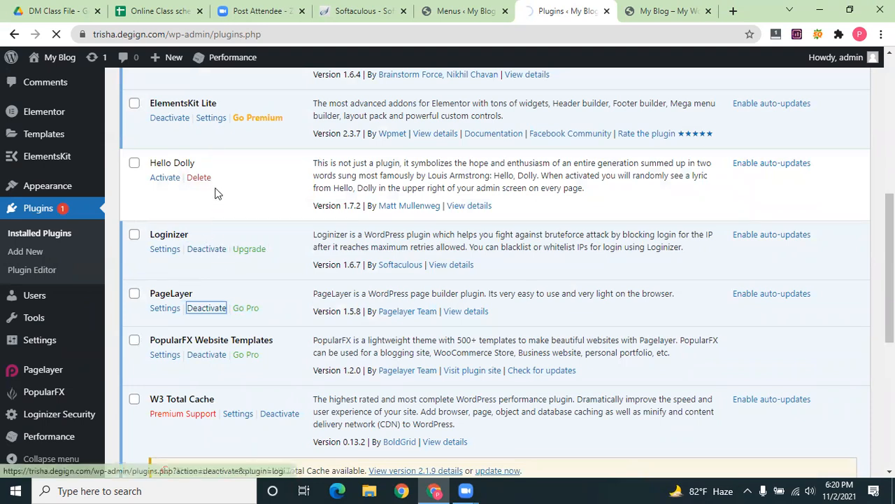
{"action": "left_click", "coordinate": [218, 249]}
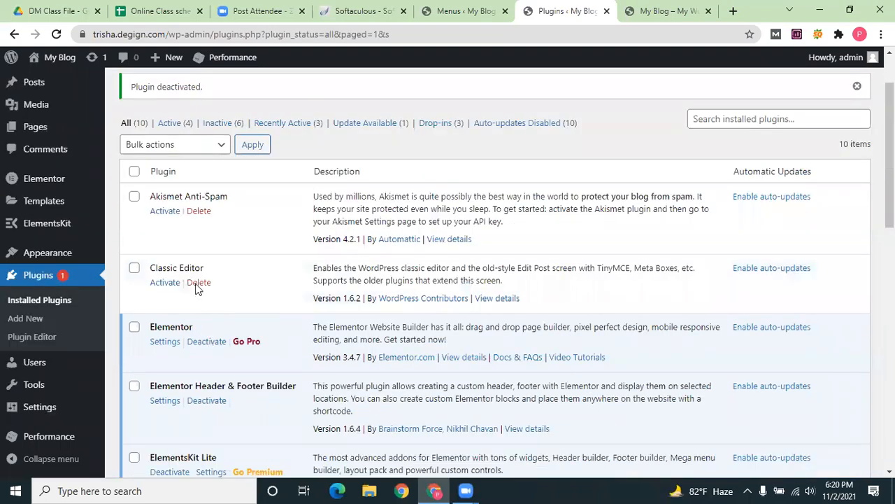
Delete the PageLayer and Hello Dolly plugins, then switch to the live blog tab
{"action": "scroll", "coordinate": [196, 287], "scroll_direction": "down", "scroll_amount": 1}
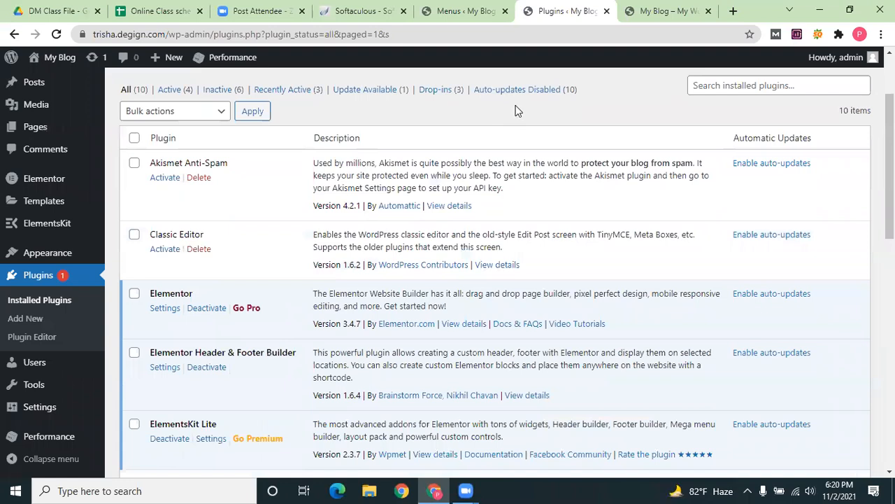
{"action": "scroll", "coordinate": [504, 115], "scroll_direction": "down", "scroll_amount": 5}
{"action": "left_click", "coordinate": [198, 278]}
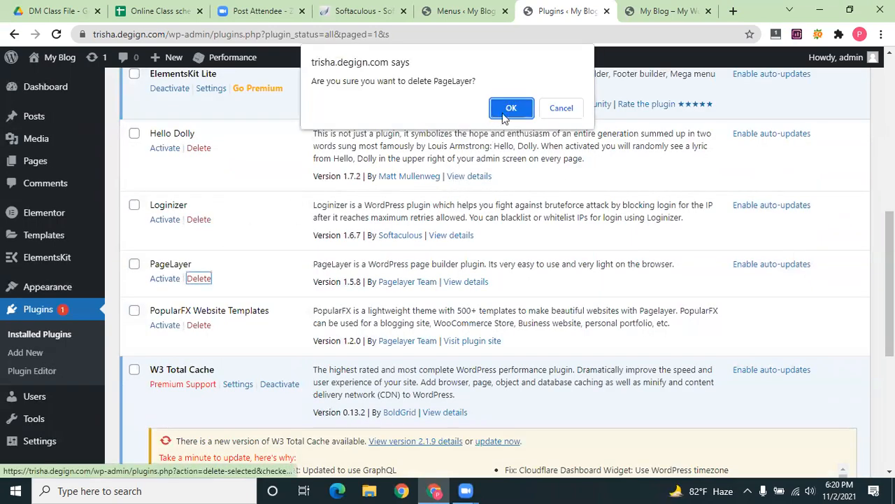
{"action": "key", "text": "Return"}
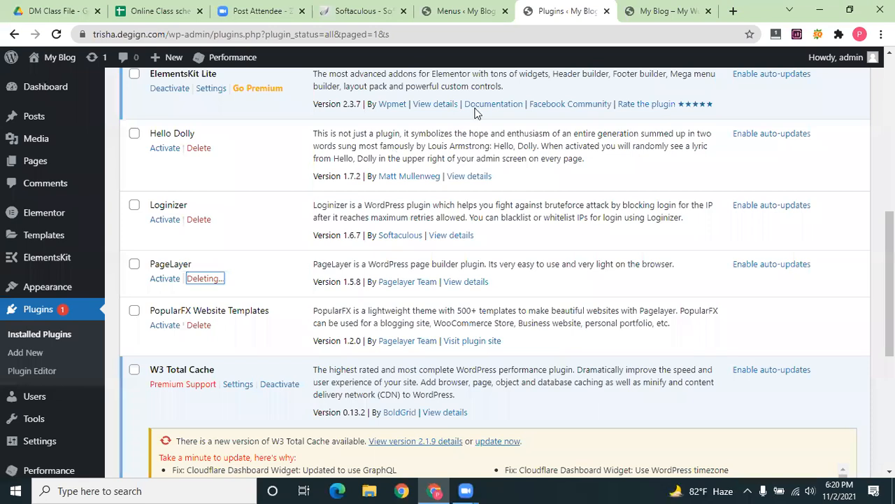
{"action": "key", "text": "Return"}
{"action": "key", "text": "Return"}
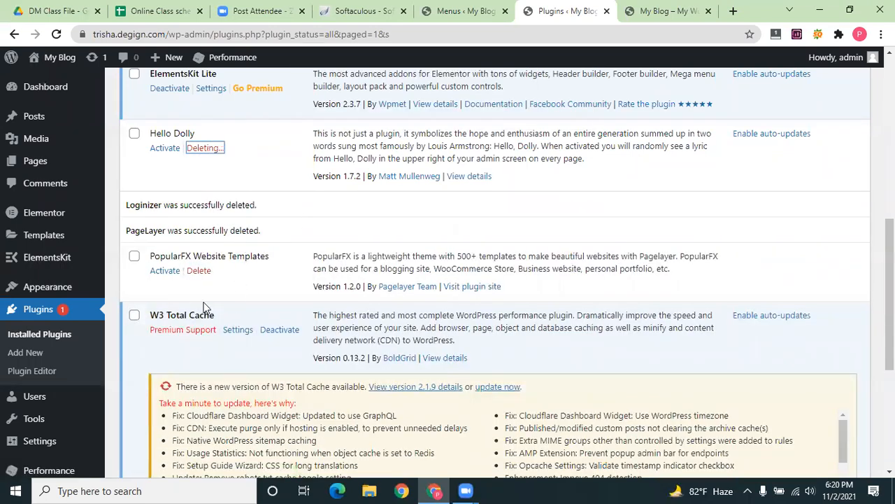
{"action": "scroll", "coordinate": [189, 242], "scroll_direction": "up", "scroll_amount": 5}
{"action": "left_click", "coordinate": [644, 10]}
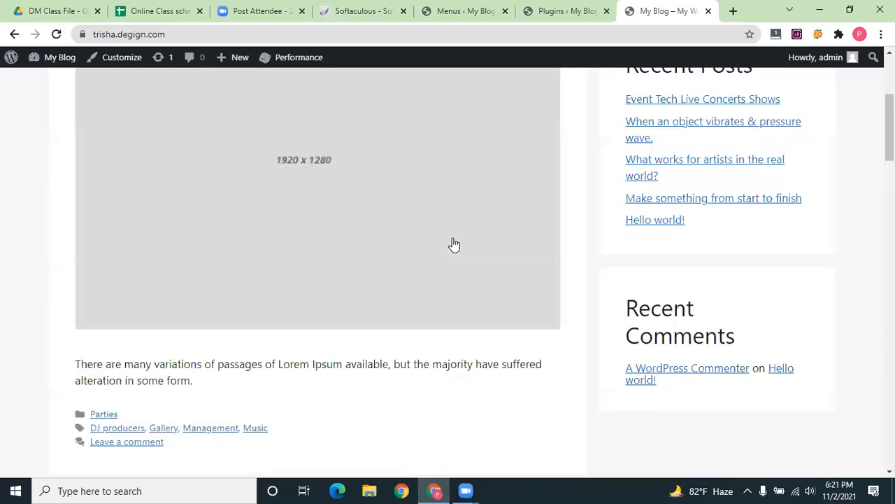
Browse the live site's Blog and About pages from the nav menu, then return to Plugins
{"action": "scroll", "coordinate": [453, 243], "scroll_direction": "down", "scroll_amount": 10}
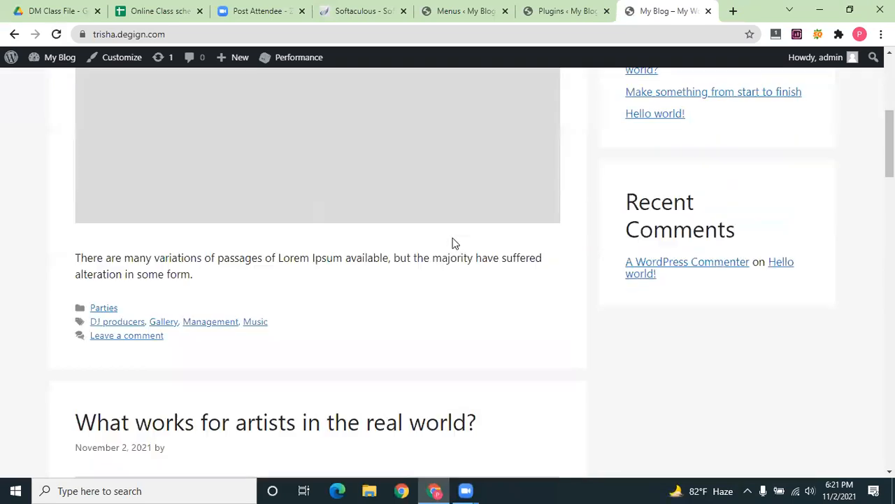
{"action": "scroll", "coordinate": [453, 244], "scroll_direction": "up", "scroll_amount": 15}
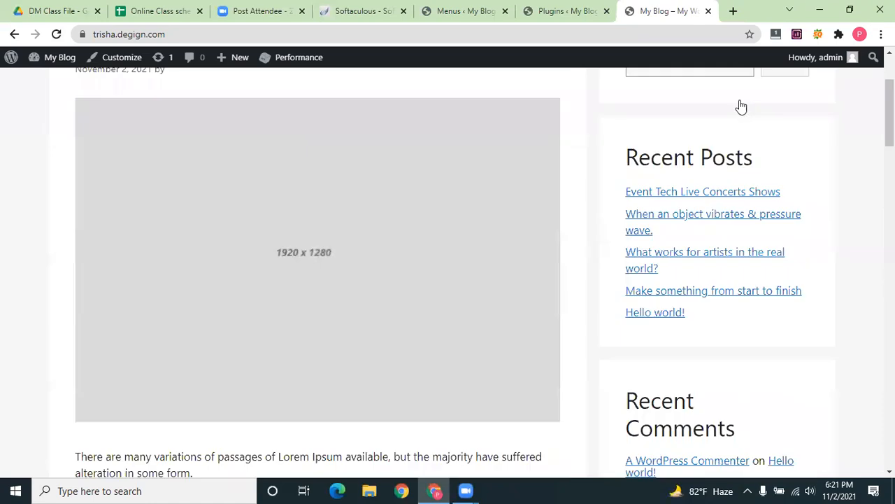
{"action": "left_click", "coordinate": [730, 102]}
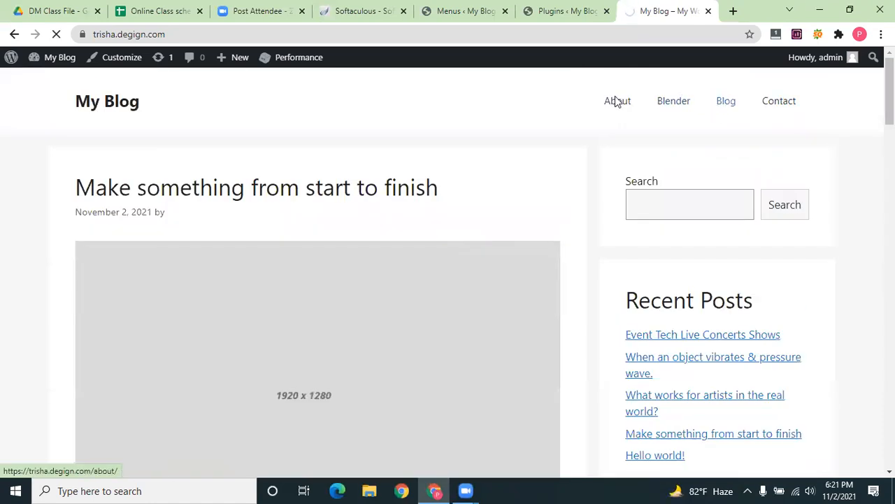
{"action": "left_click", "coordinate": [616, 102]}
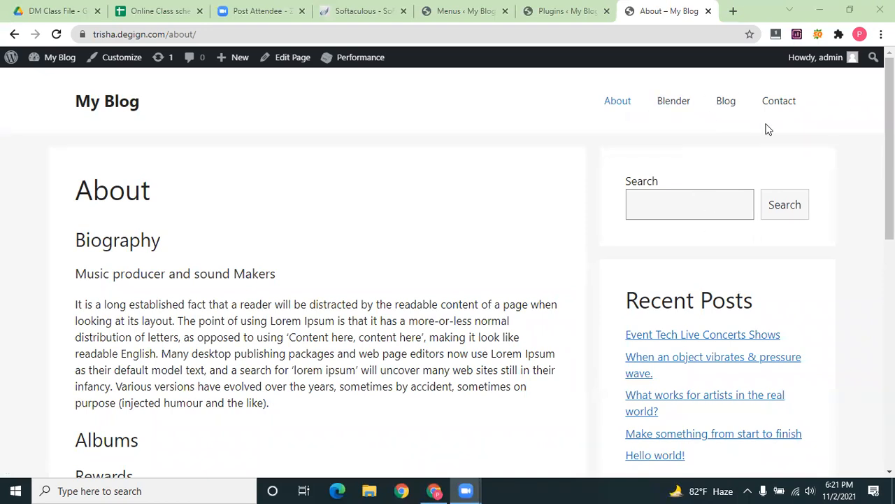
{"action": "left_click", "coordinate": [560, 9]}
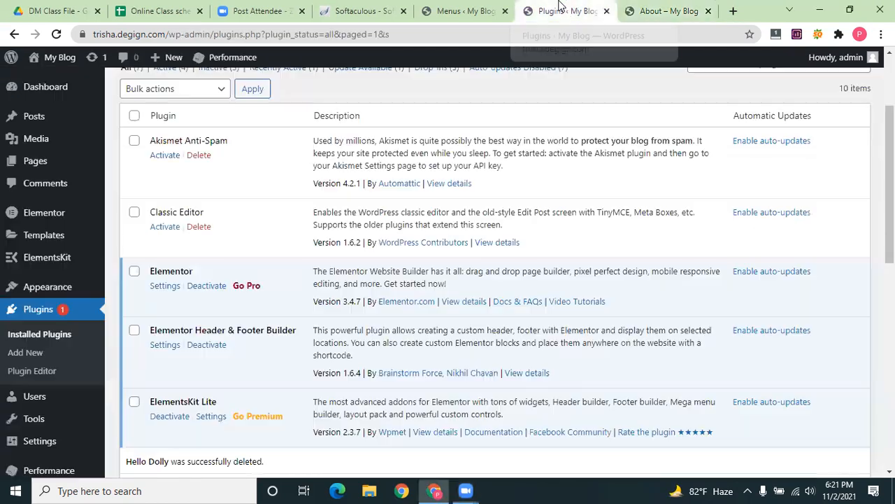
{"action": "left_click", "coordinate": [624, 9]}
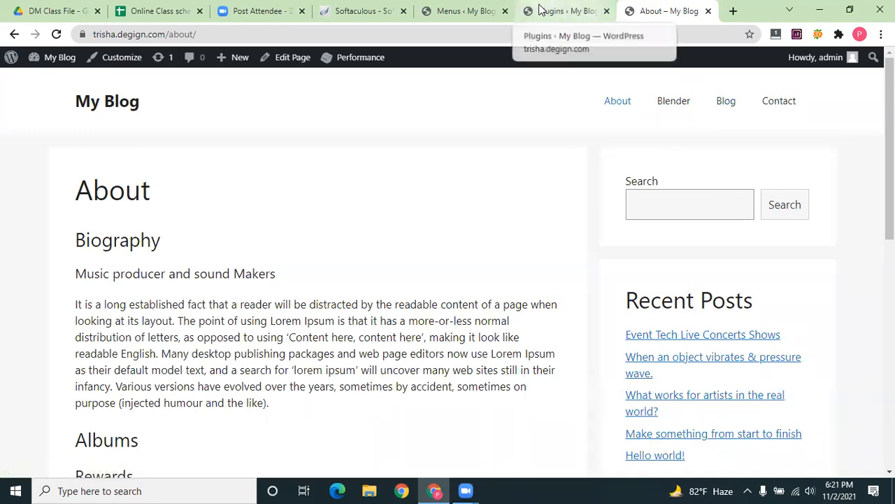
{"action": "left_click", "coordinate": [565, 11]}
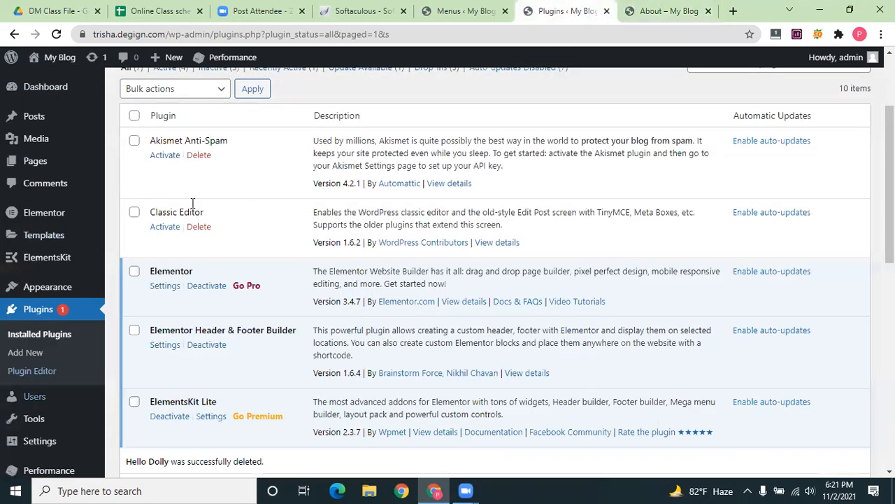
{"action": "scroll", "coordinate": [158, 241], "scroll_direction": "up", "scroll_amount": 1}
Deactivate then reactivate Elementor Header & Footer Builder and open its settings page
{"action": "scroll", "coordinate": [171, 217], "scroll_direction": "down", "scroll_amount": 1}
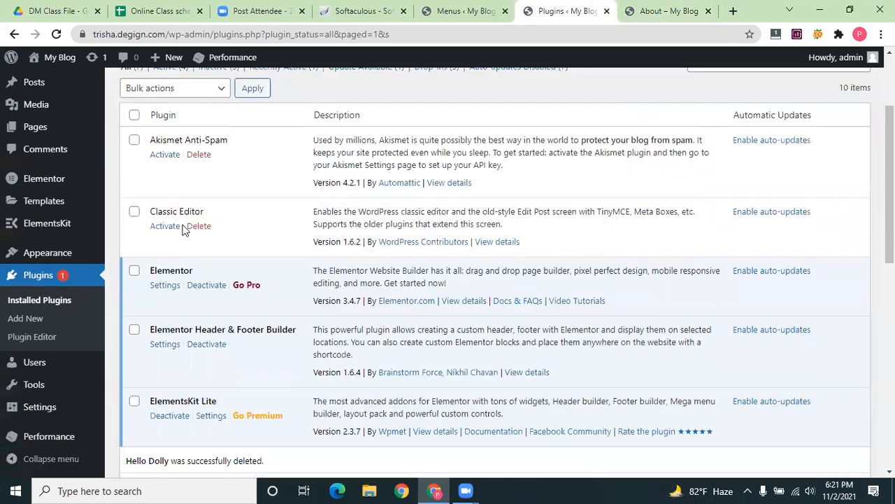
{"action": "scroll", "coordinate": [167, 218], "scroll_direction": "down", "scroll_amount": 2}
{"action": "left_click", "coordinate": [205, 213]}
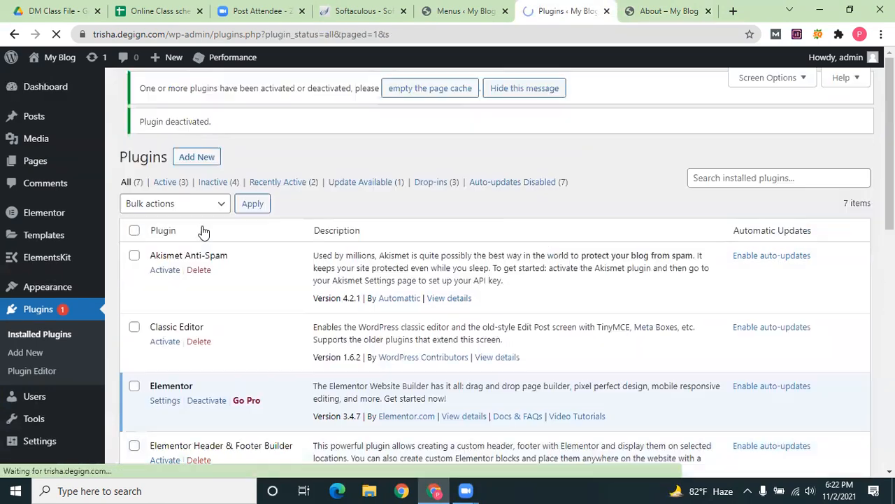
{"action": "scroll", "coordinate": [196, 266], "scroll_direction": "down", "scroll_amount": 1}
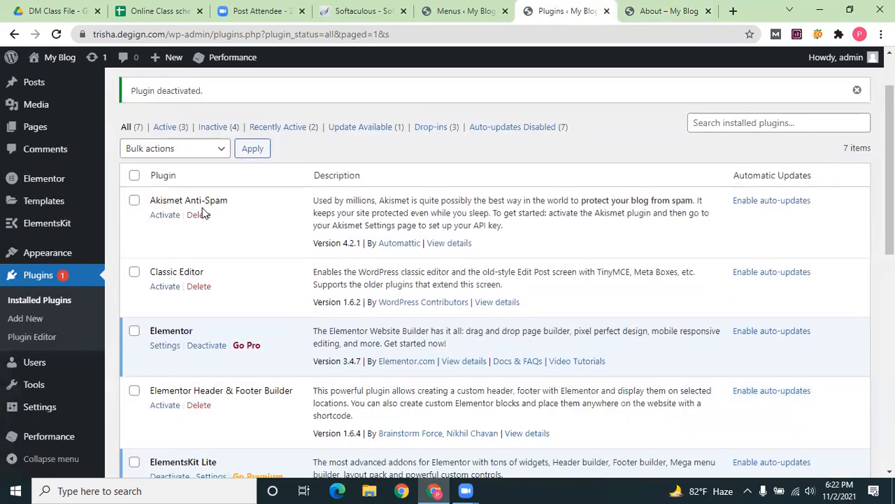
{"action": "scroll", "coordinate": [189, 217], "scroll_direction": "down", "scroll_amount": 2}
{"action": "scroll", "coordinate": [161, 217], "scroll_direction": "down", "scroll_amount": 1}
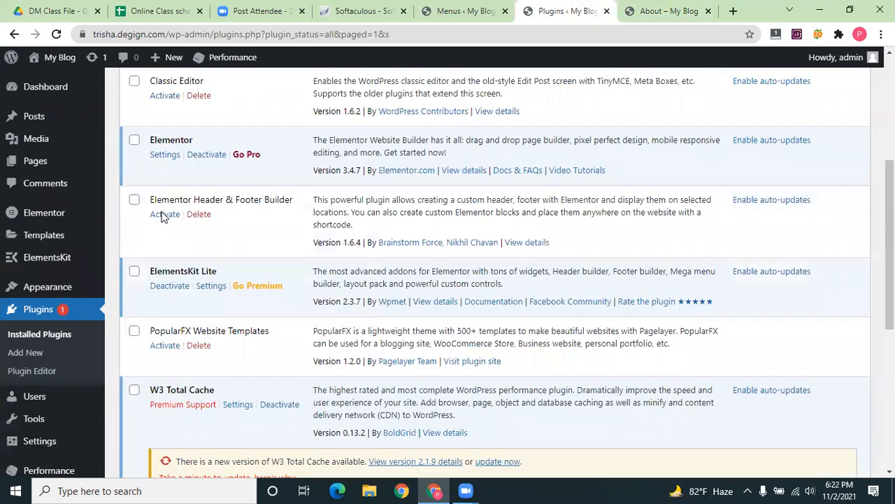
{"action": "left_click", "coordinate": [164, 214]}
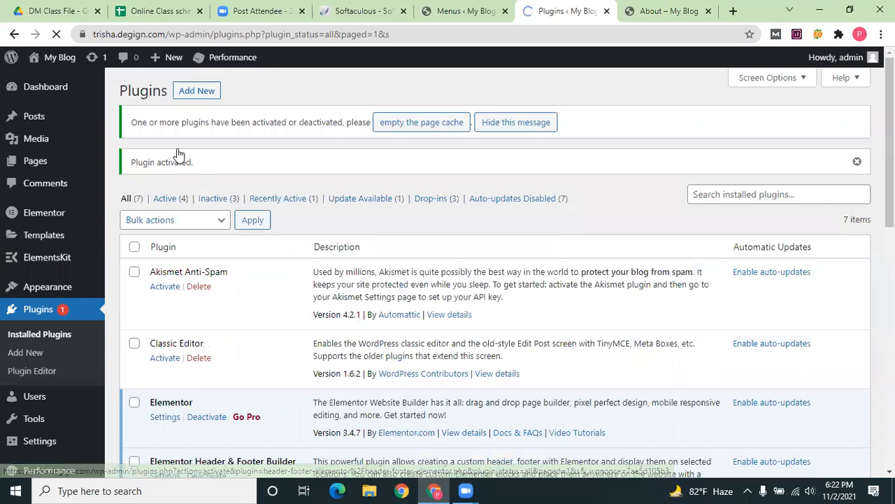
{"action": "scroll", "coordinate": [177, 152], "scroll_direction": "down", "scroll_amount": 5}
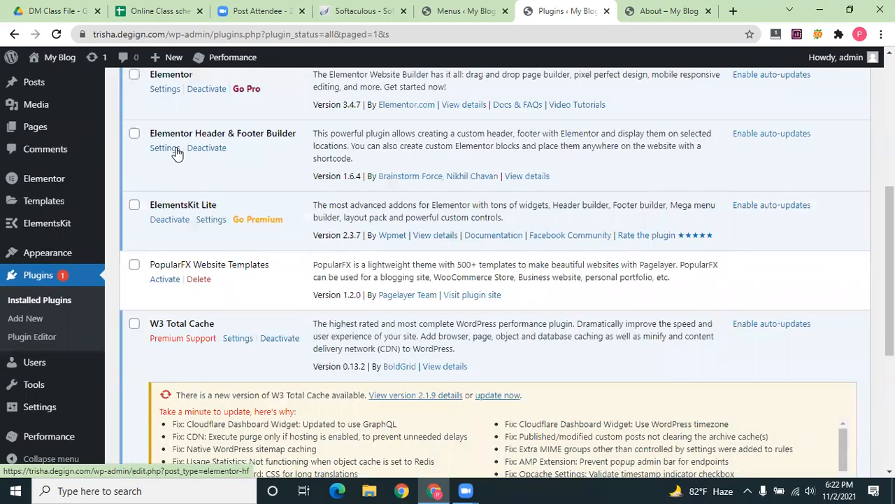
{"action": "left_click", "coordinate": [165, 147]}
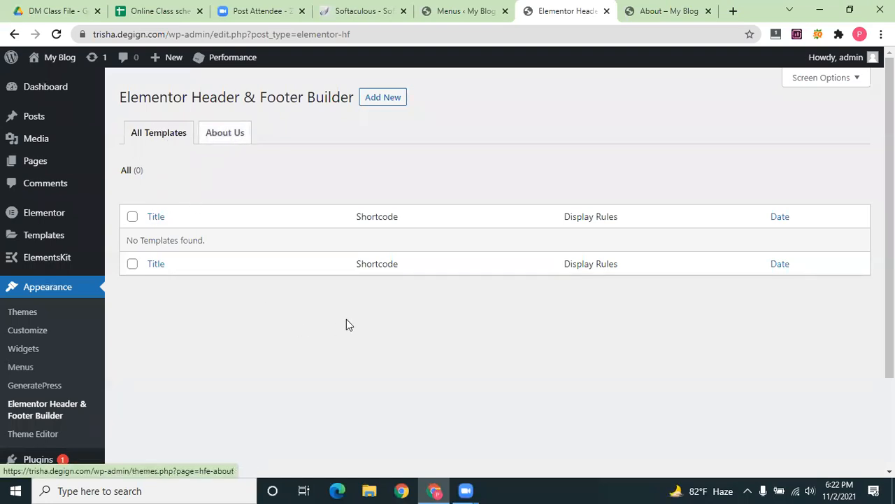
Start a new template and answer the questionnaire with Expert and My client
{"action": "left_click", "coordinate": [386, 98]}
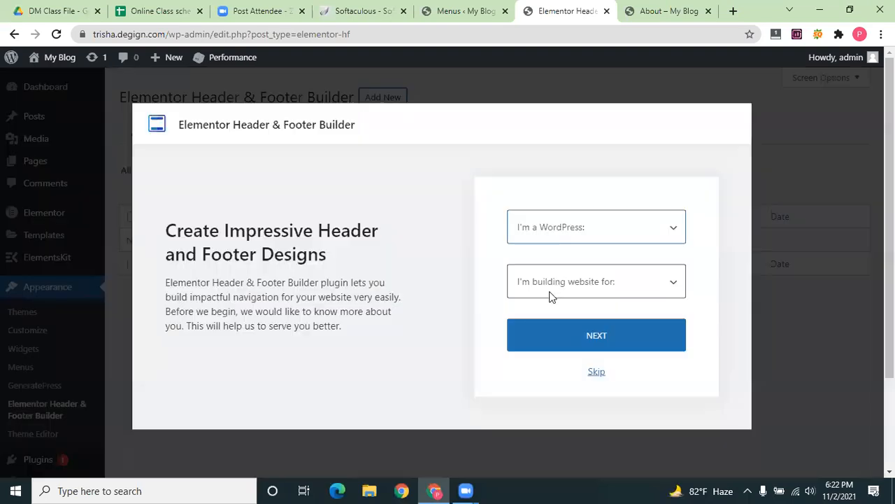
{"action": "left_click", "coordinate": [558, 232]}
{"action": "left_click", "coordinate": [552, 290]}
{"action": "left_click", "coordinate": [552, 282]}
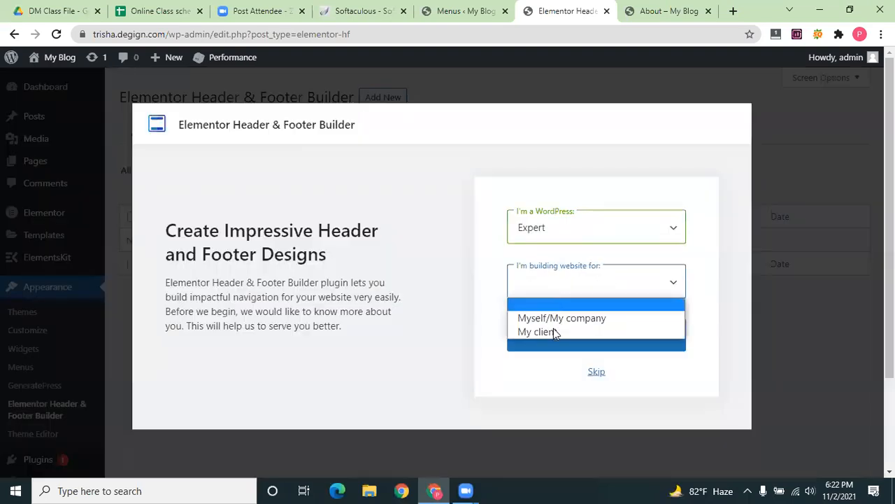
{"action": "left_click", "coordinate": [553, 332]}
{"action": "left_click", "coordinate": [596, 337]}
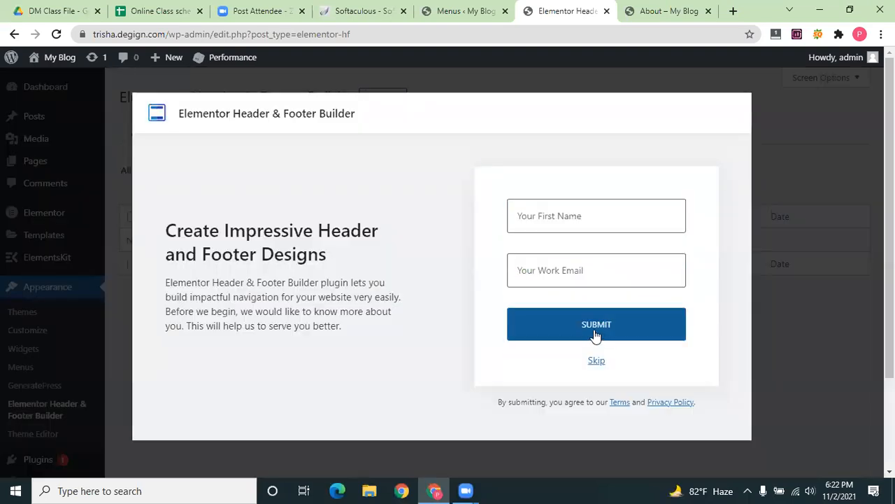
Fill in the first name and work email, submit, and skip the remaining questions
{"action": "left_click", "coordinate": [557, 214]}
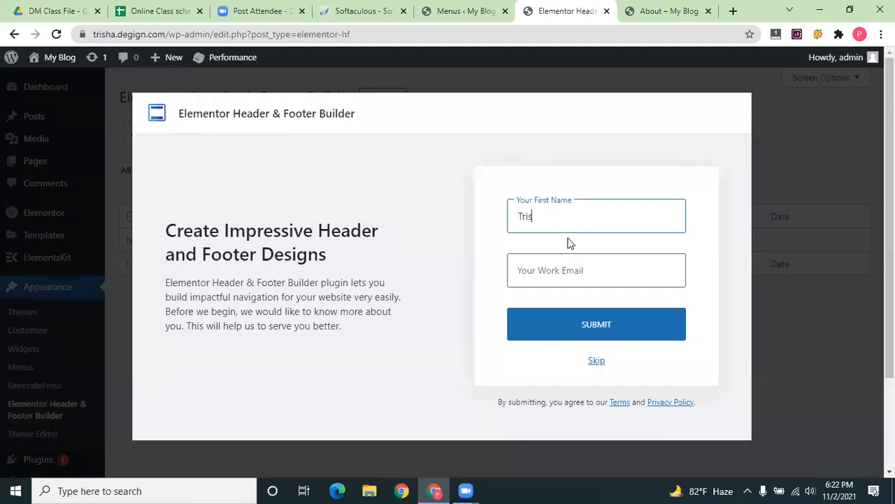
{"action": "left_click", "coordinate": [578, 275]}
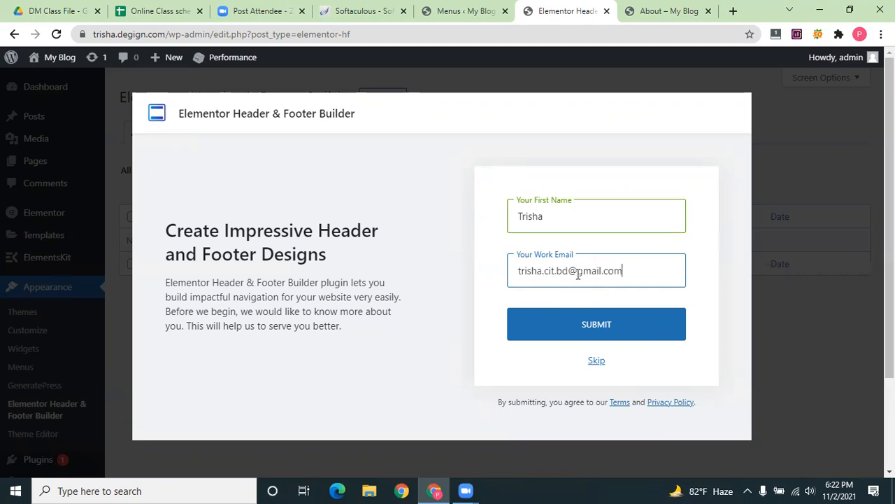
{"action": "left_click", "coordinate": [609, 328]}
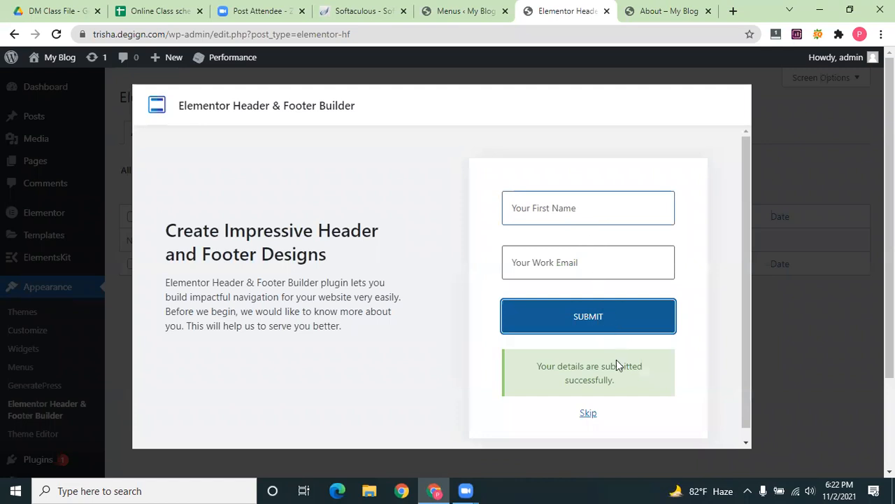
{"action": "left_click", "coordinate": [591, 415]}
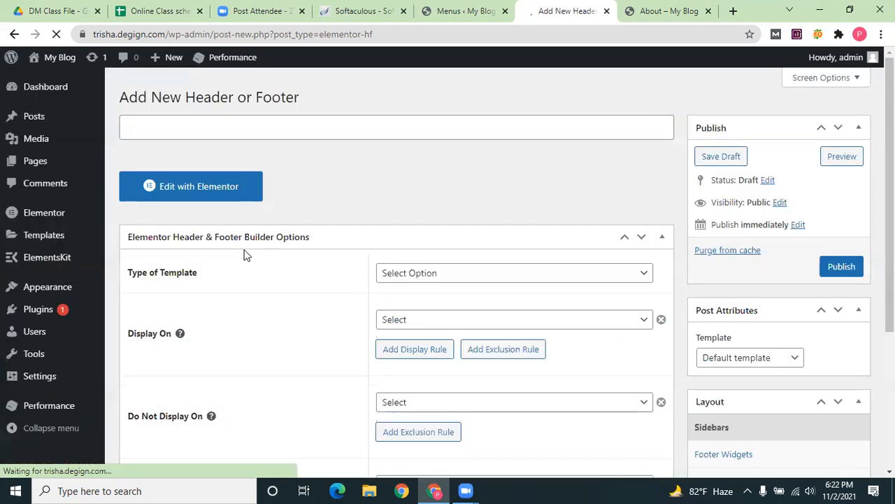
Set the new template's type to Header
{"action": "scroll", "coordinate": [245, 252], "scroll_direction": "down", "scroll_amount": 3}
{"action": "scroll", "coordinate": [266, 290], "scroll_direction": "up", "scroll_amount": 3}
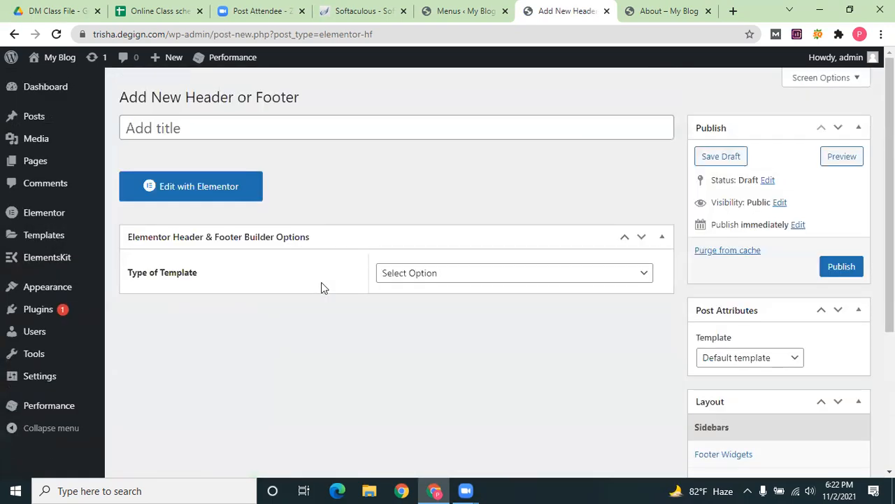
{"action": "left_click", "coordinate": [455, 279]}
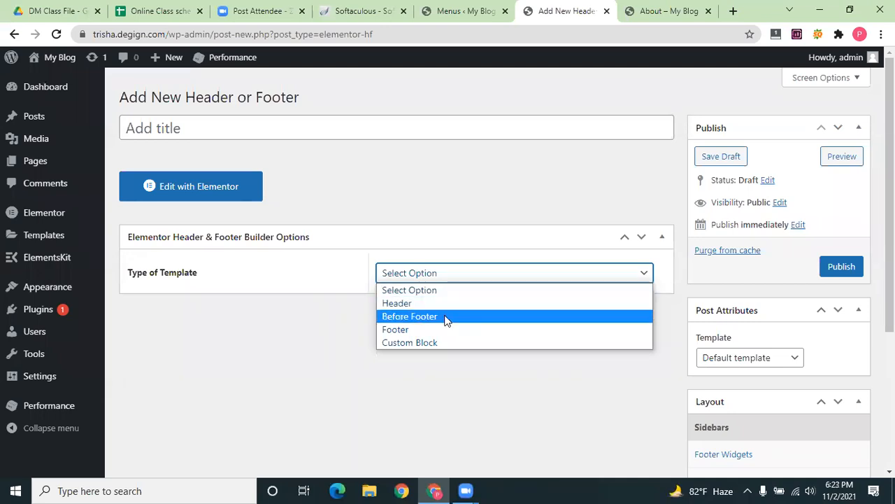
{"action": "left_click", "coordinate": [658, 10]}
{"action": "left_click", "coordinate": [572, 7]}
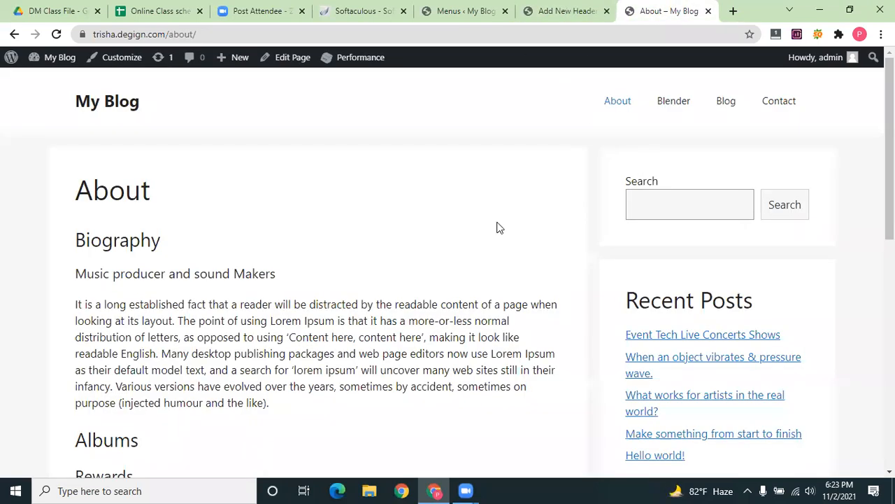
{"action": "left_click", "coordinate": [457, 277]}
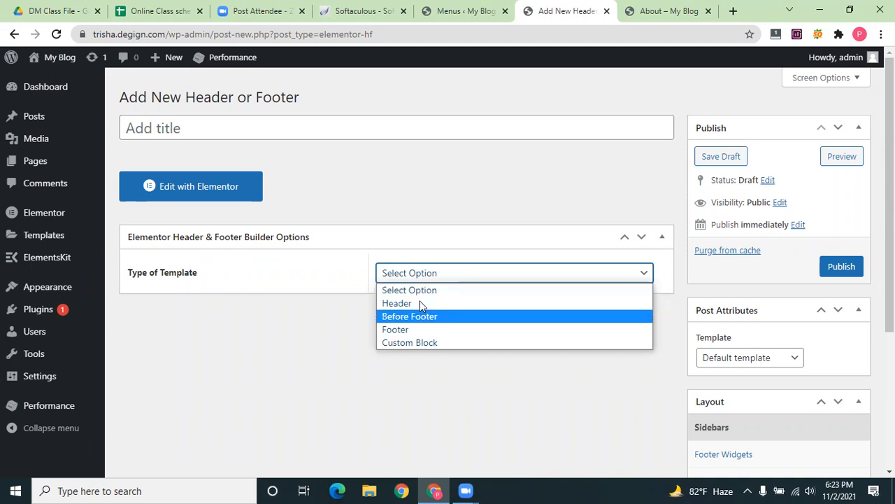
{"action": "left_click", "coordinate": [410, 307]}
Review the Display On choices, then open the template in Elementor
{"action": "scroll", "coordinate": [273, 322], "scroll_direction": "down", "scroll_amount": 1}
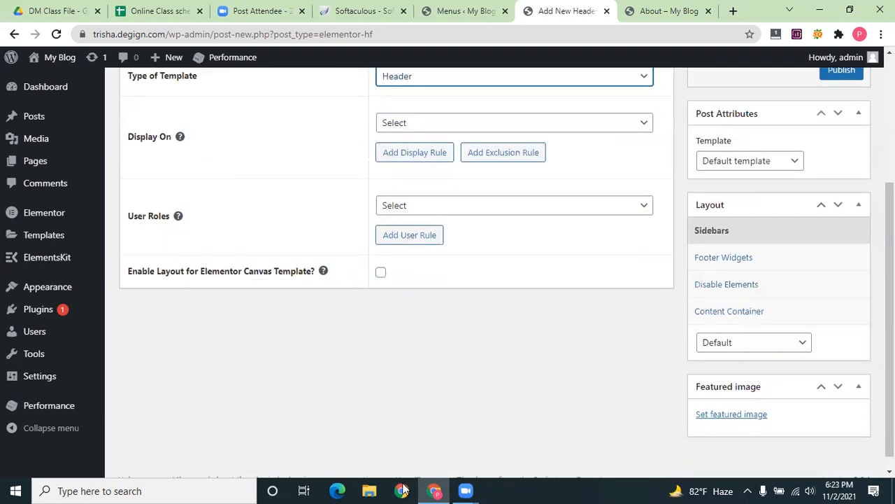
{"action": "scroll", "coordinate": [413, 208], "scroll_direction": "up", "scroll_amount": 1}
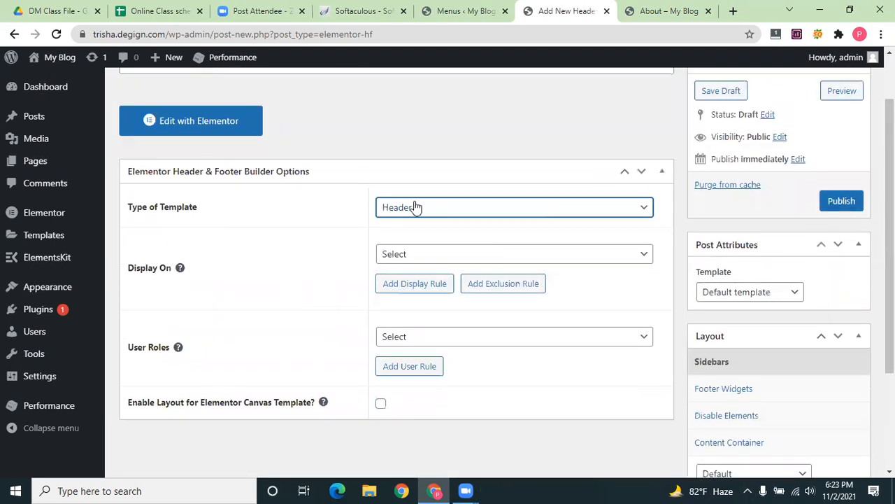
{"action": "left_click", "coordinate": [456, 256]}
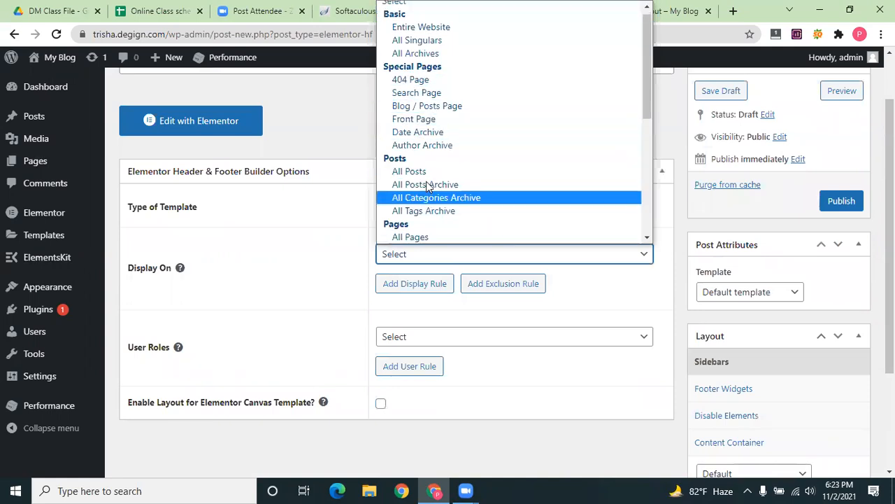
{"action": "scroll", "coordinate": [426, 192], "scroll_direction": "down", "scroll_amount": 2}
{"action": "scroll", "coordinate": [427, 198], "scroll_direction": "down", "scroll_amount": 3}
{"action": "scroll", "coordinate": [426, 203], "scroll_direction": "up", "scroll_amount": 5}
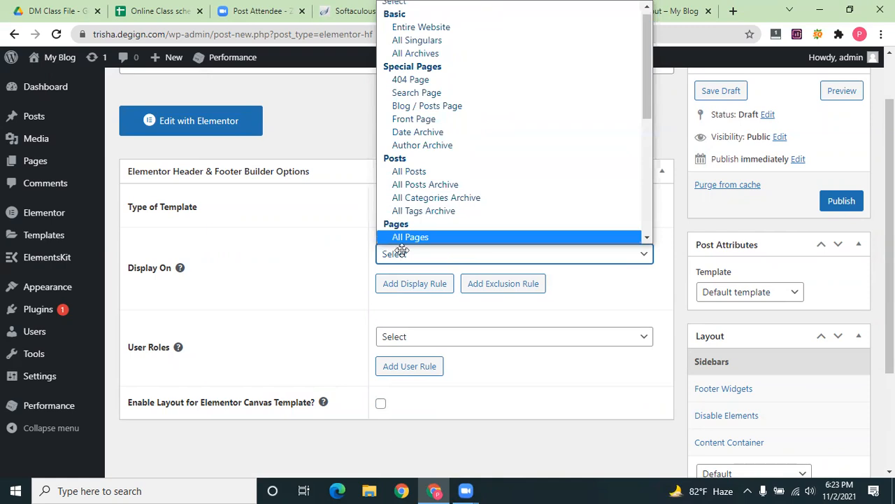
{"action": "scroll", "coordinate": [398, 244], "scroll_direction": "up", "scroll_amount": 2}
{"action": "left_click", "coordinate": [214, 189]}
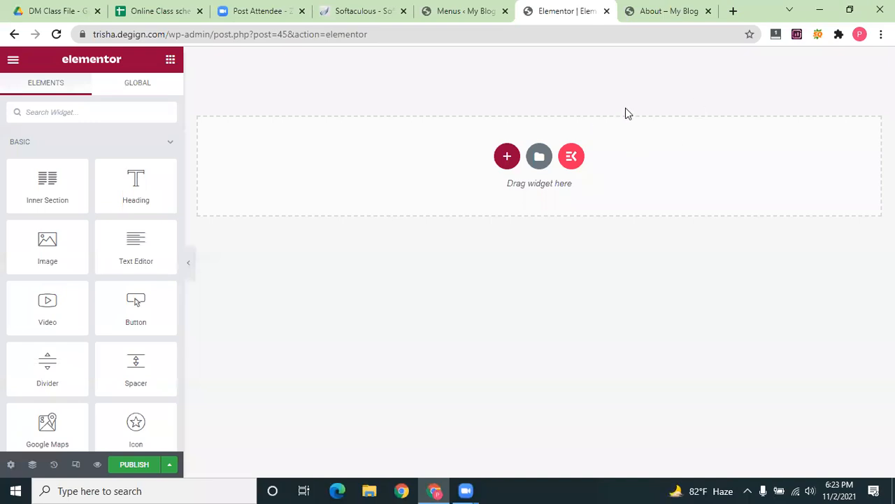
Add a single-column section and drop an Inner Section into it
{"action": "left_click", "coordinate": [508, 157]}
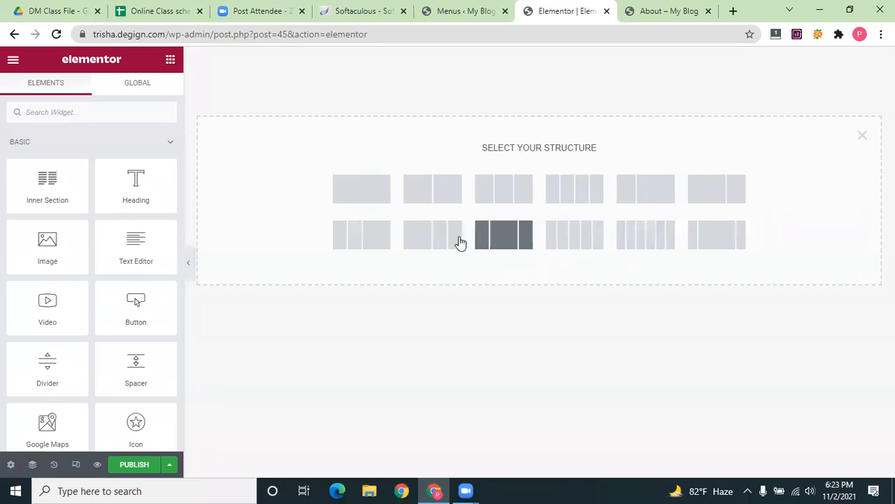
{"action": "left_click", "coordinate": [375, 197]}
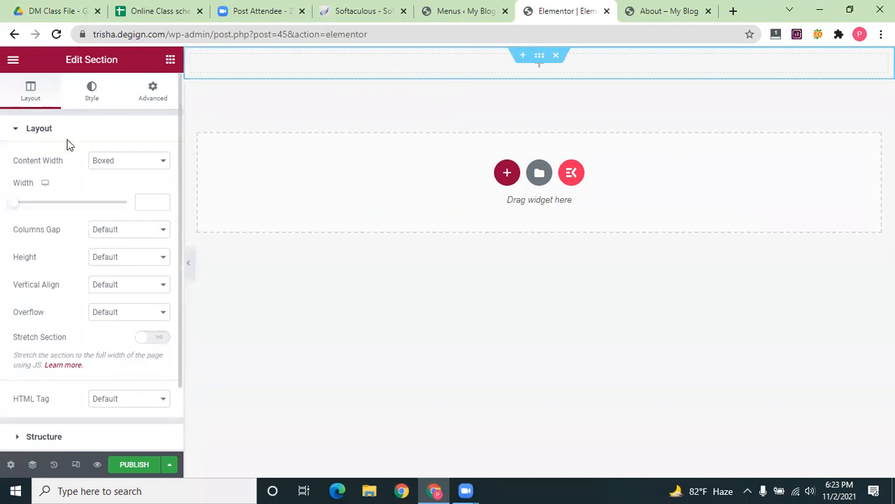
{"action": "left_click", "coordinate": [170, 59]}
{"action": "left_click_drag", "start_coordinate": [42, 188], "coordinate": [637, 75]}
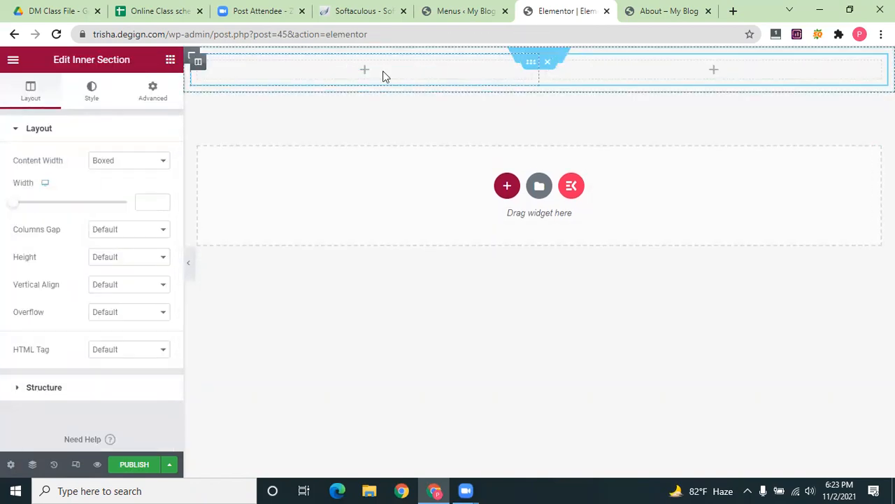
Search the widget list for 'logo'
{"action": "left_click", "coordinate": [382, 70]}
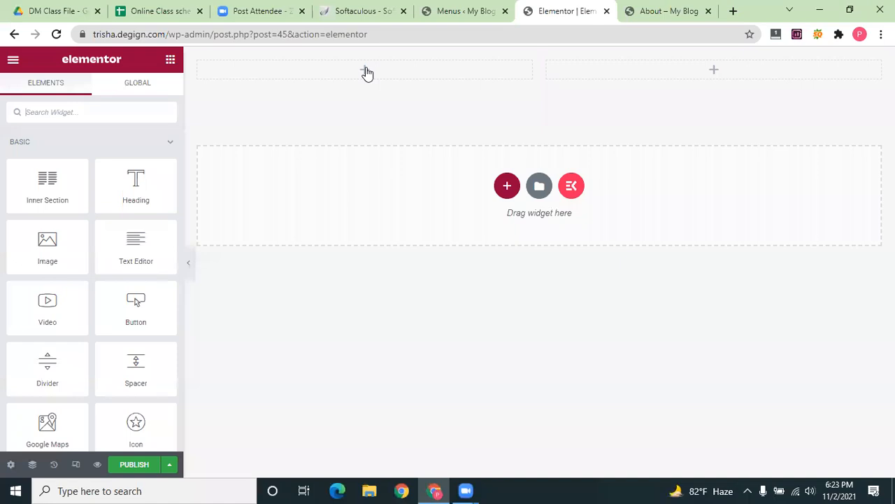
{"action": "scroll", "coordinate": [14, 279], "scroll_direction": "down", "scroll_amount": 1}
{"action": "scroll", "coordinate": [24, 252], "scroll_direction": "up", "scroll_amount": 1}
{"action": "type", "text": "logo"}
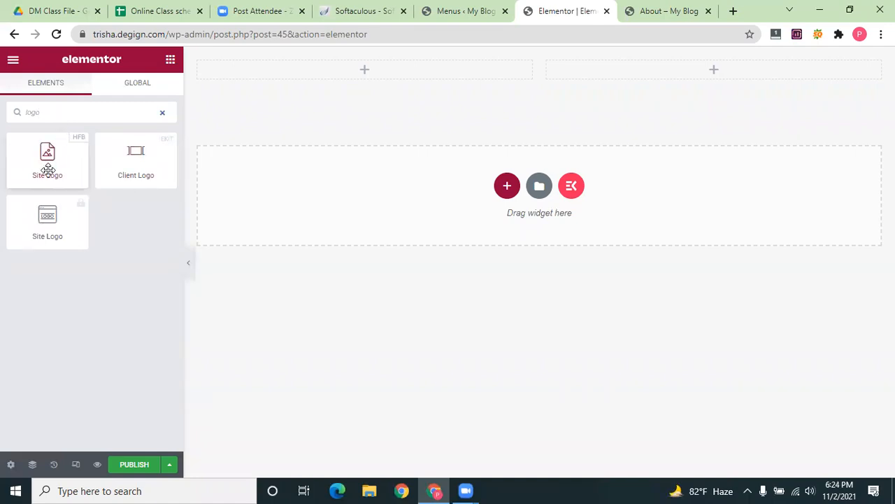
Put a Site Logo in the left column at Thumbnail size with Custom Image enabled
{"action": "left_click_drag", "start_coordinate": [51, 152], "coordinate": [336, 68]}
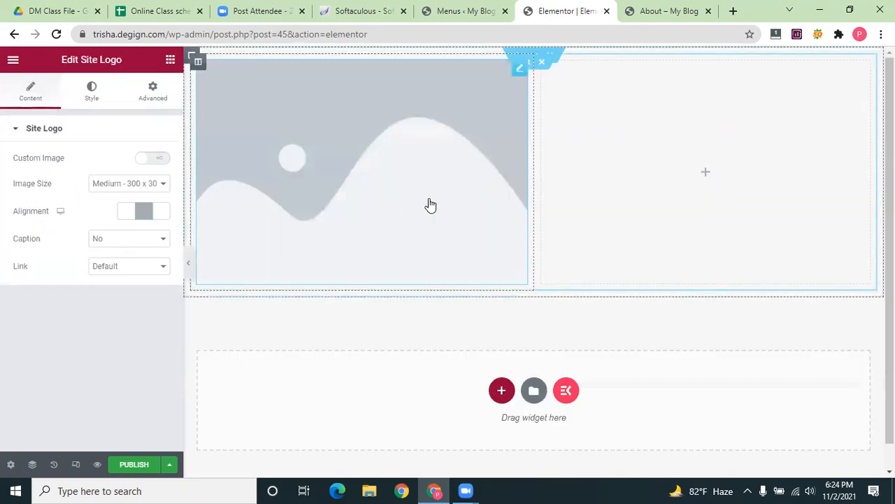
{"action": "left_click", "coordinate": [156, 184]}
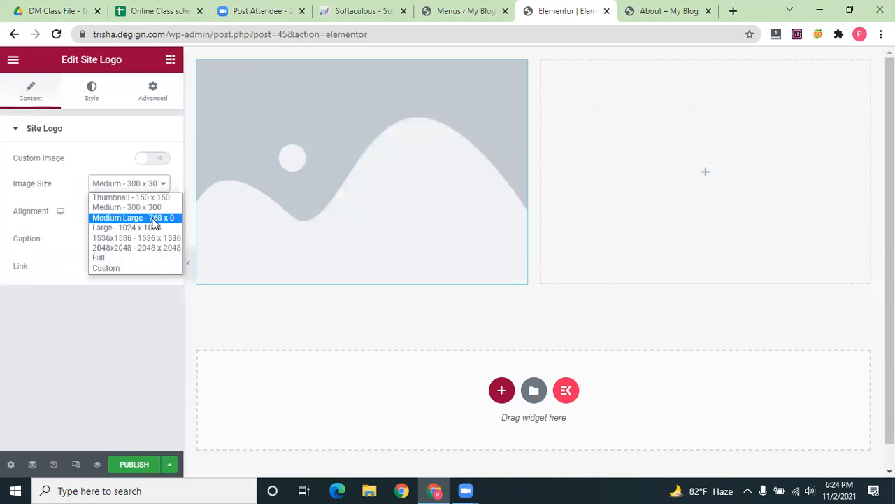
{"action": "left_click", "coordinate": [140, 197]}
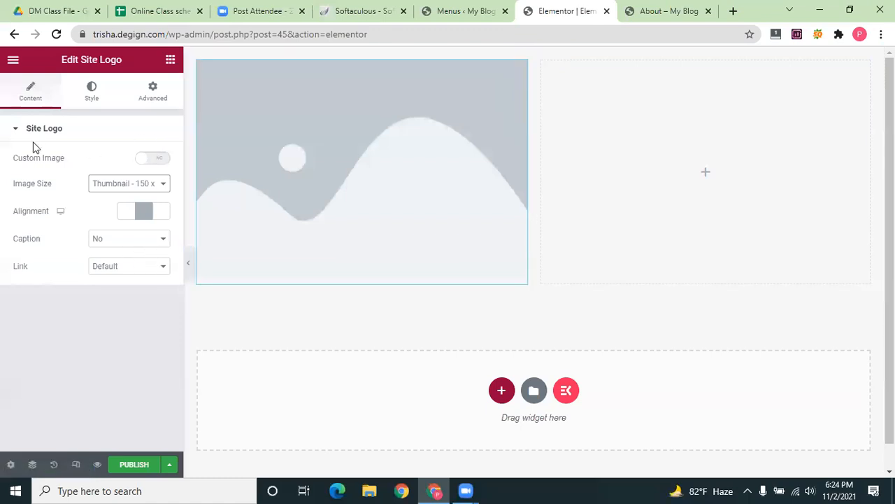
{"action": "left_click", "coordinate": [92, 91]}
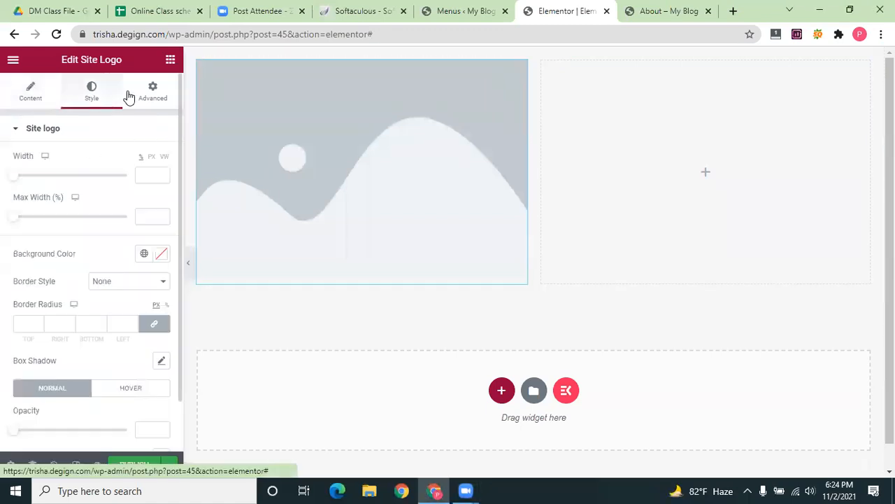
{"action": "left_click", "coordinate": [30, 92]}
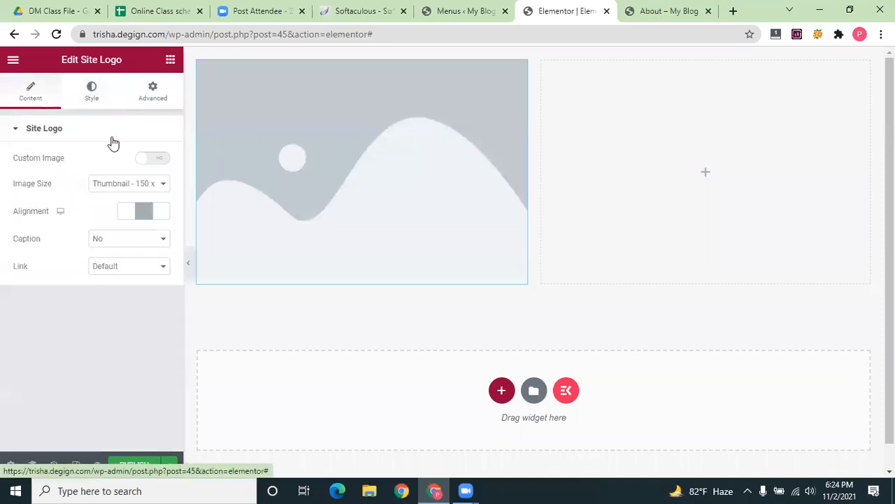
{"action": "left_click", "coordinate": [153, 161]}
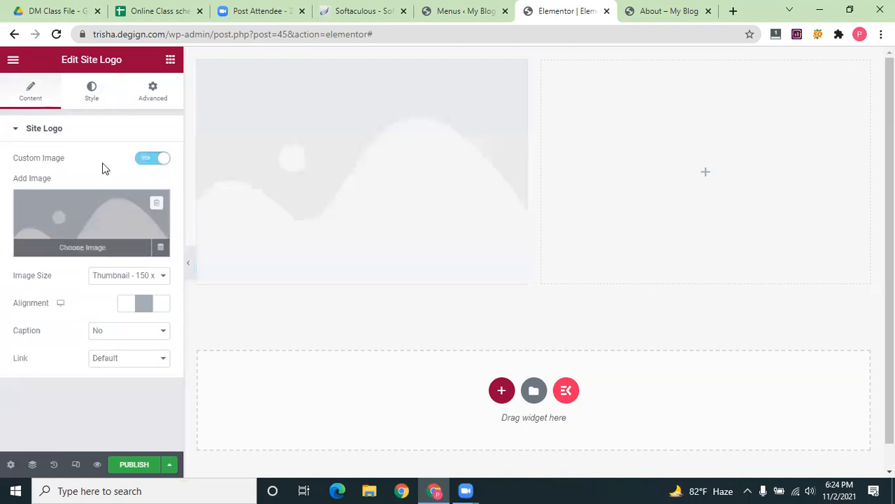
Upload Kitchen-Varieties.png from the computer and insert it as the logo image
{"action": "left_click", "coordinate": [84, 243]}
{"action": "left_click", "coordinate": [510, 279]}
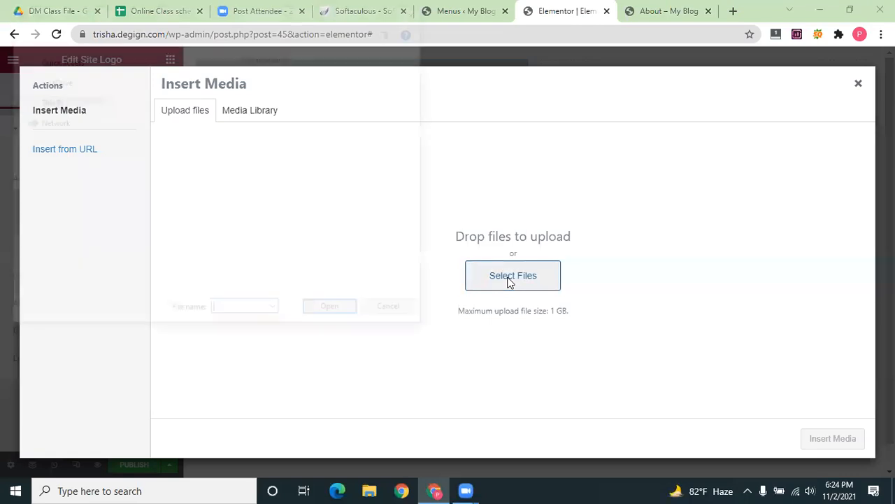
{"action": "scroll", "coordinate": [248, 198], "scroll_direction": "down", "scroll_amount": 5}
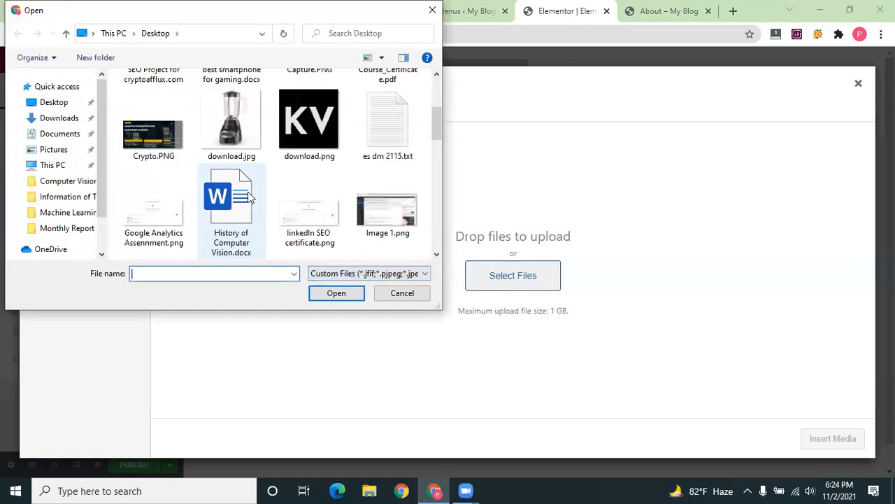
{"action": "scroll", "coordinate": [248, 197], "scroll_direction": "down", "scroll_amount": 6}
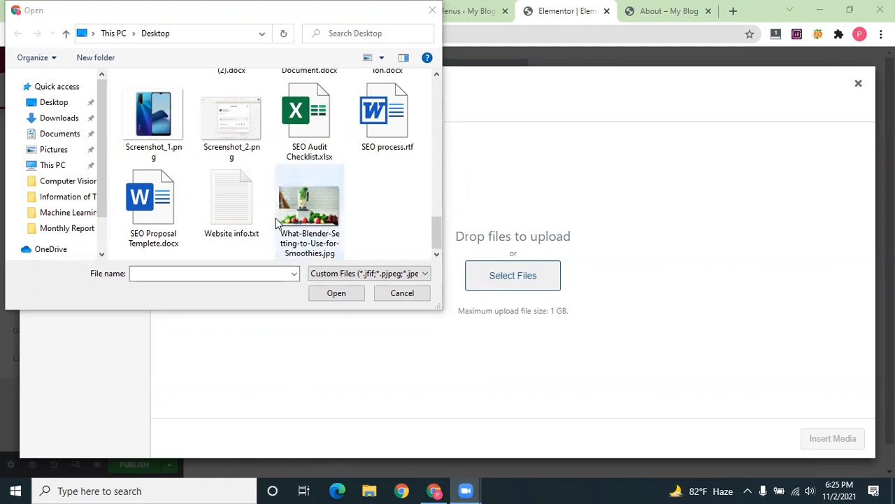
{"action": "scroll", "coordinate": [315, 210], "scroll_direction": "up", "scroll_amount": 3}
{"action": "left_click", "coordinate": [392, 207]}
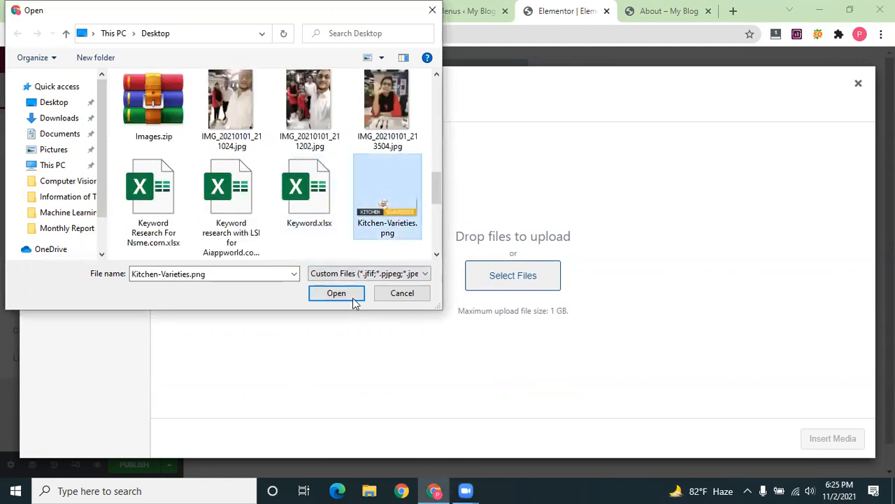
{"action": "left_click", "coordinate": [337, 293]}
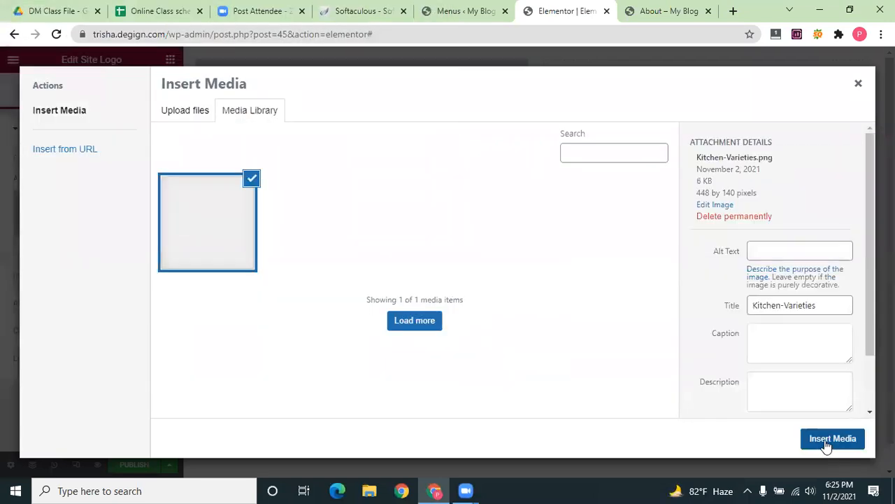
{"action": "left_click", "coordinate": [826, 442]}
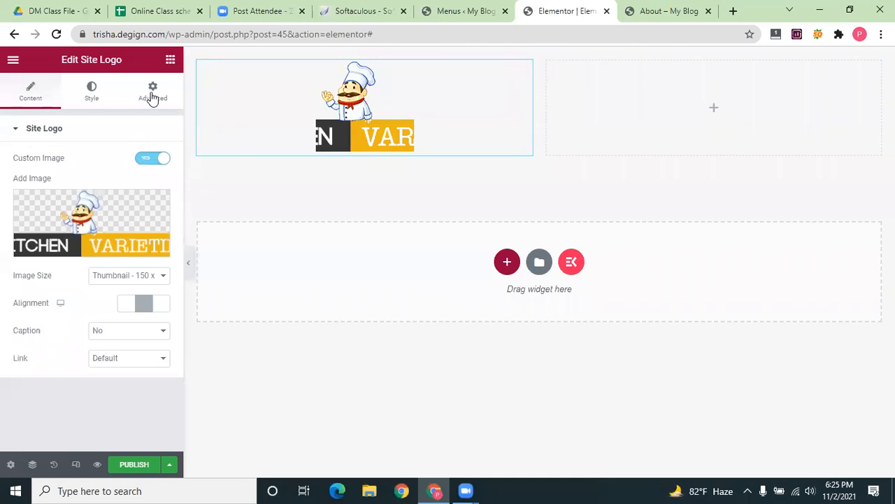
Search widgets for 'menu' and place an ElementsKit Nav Menu in the right column
{"action": "left_click", "coordinate": [171, 61]}
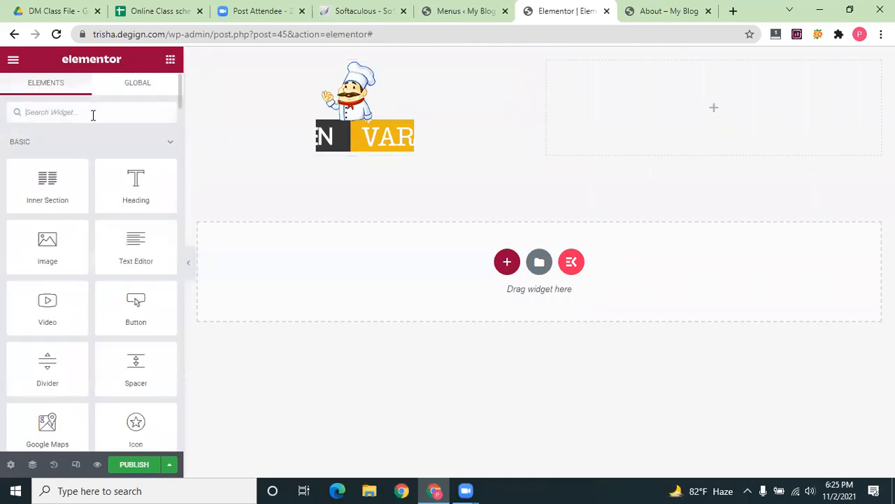
{"action": "type", "text": "menu"}
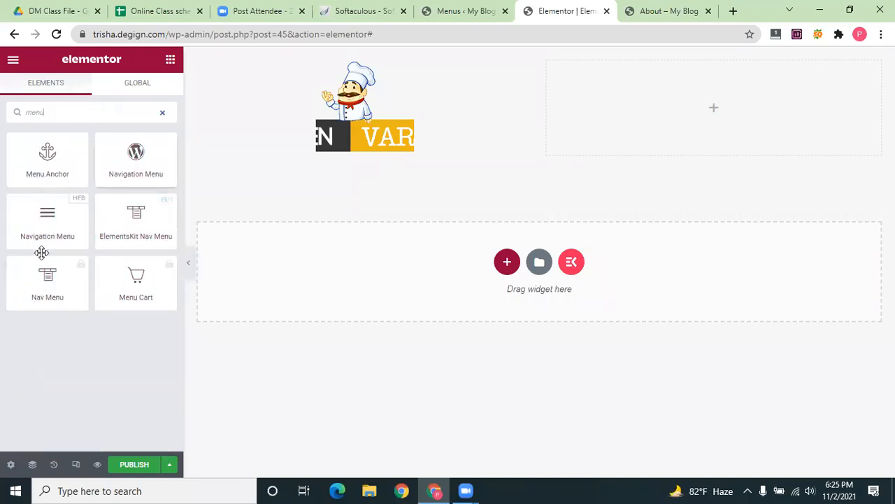
{"action": "left_click_drag", "start_coordinate": [137, 225], "coordinate": [718, 108]}
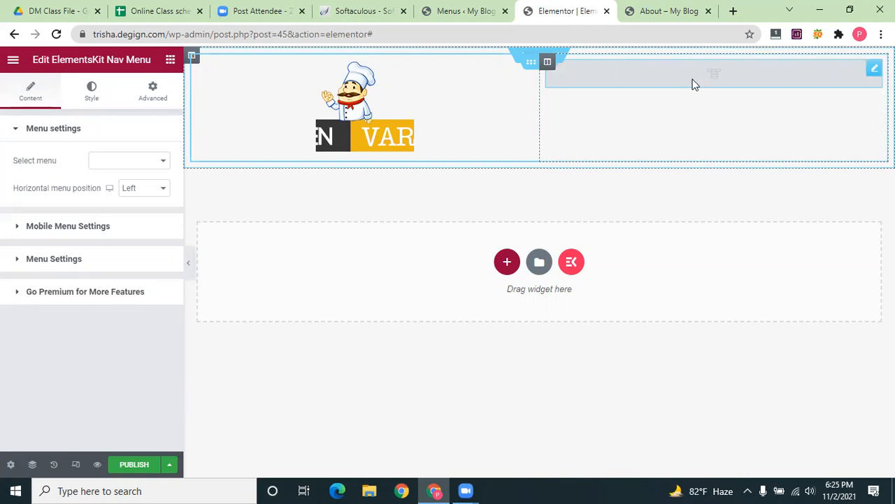
Show the Main menu in the nav widget, positioned at Center after trying Right
{"action": "left_click", "coordinate": [161, 166]}
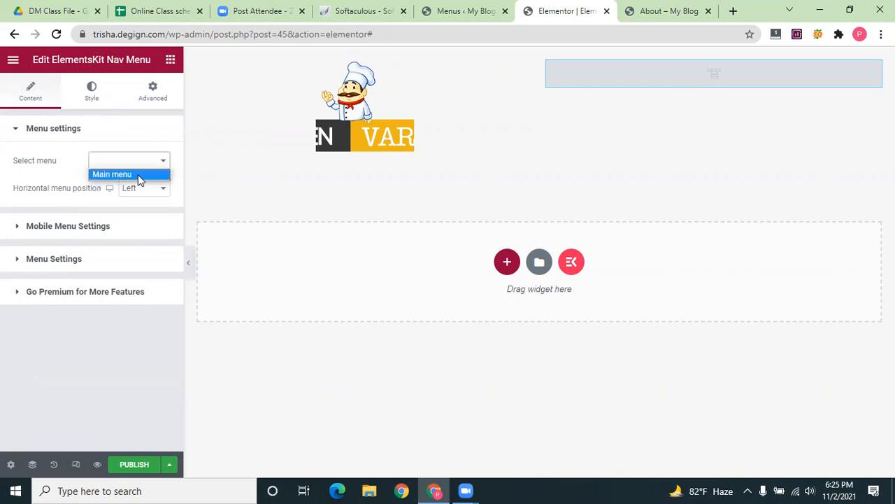
{"action": "left_click", "coordinate": [138, 175]}
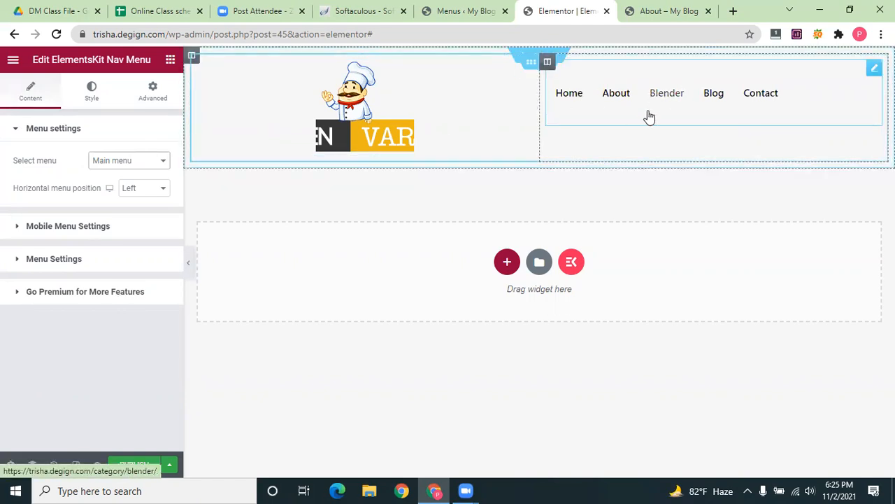
{"action": "left_click", "coordinate": [164, 190]}
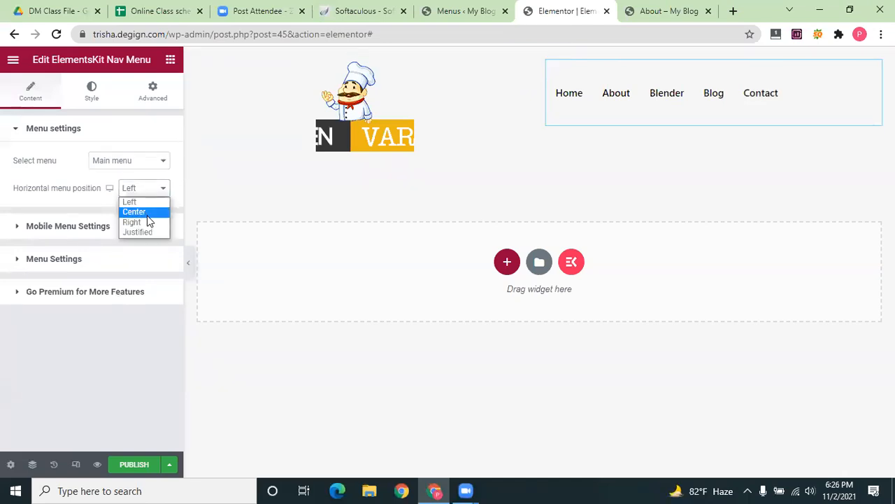
{"action": "left_click", "coordinate": [148, 217]}
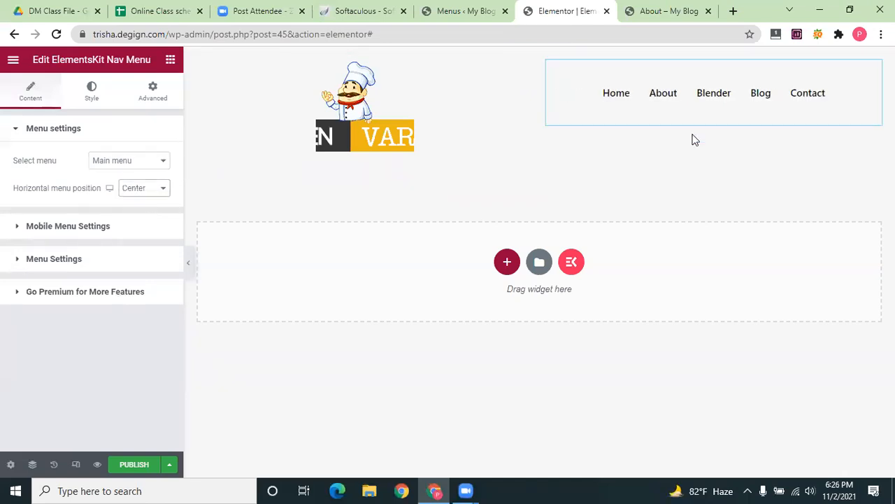
{"action": "left_click", "coordinate": [160, 188]}
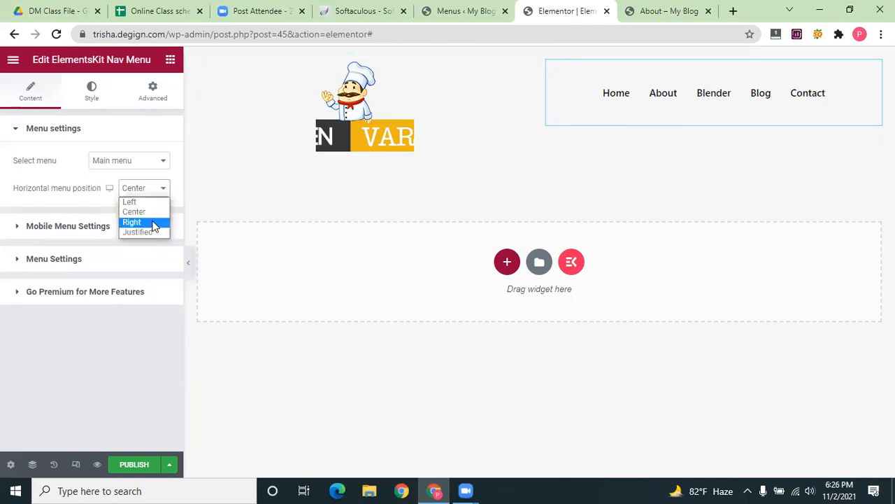
{"action": "left_click", "coordinate": [154, 224]}
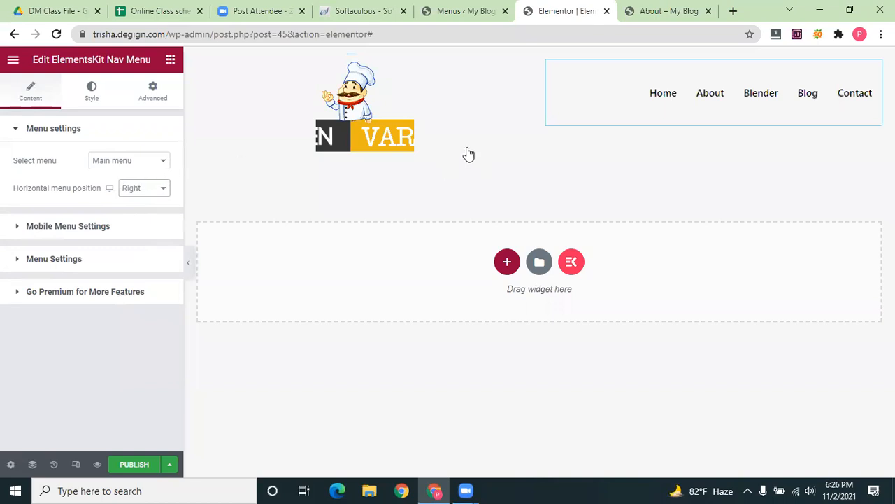
{"action": "left_click", "coordinate": [145, 189]}
{"action": "left_click", "coordinate": [142, 213]}
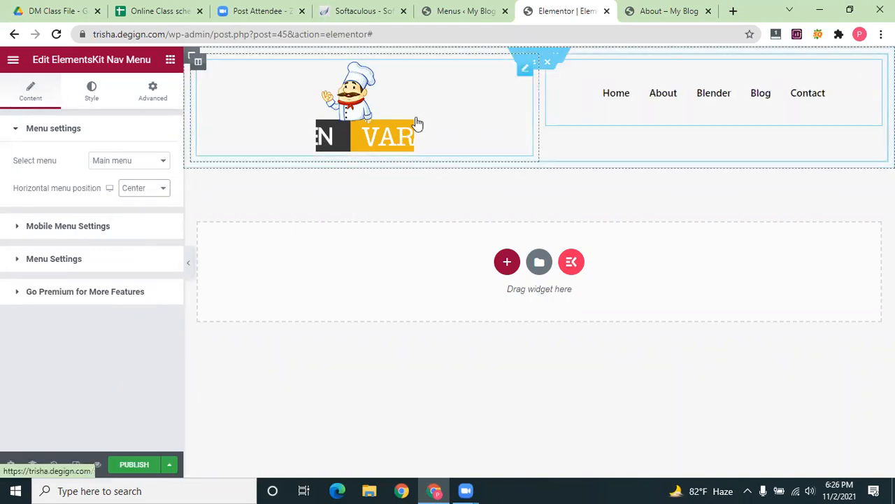
Shrink the header logo's width and give it a margin of 10
{"action": "left_click", "coordinate": [306, 135]}
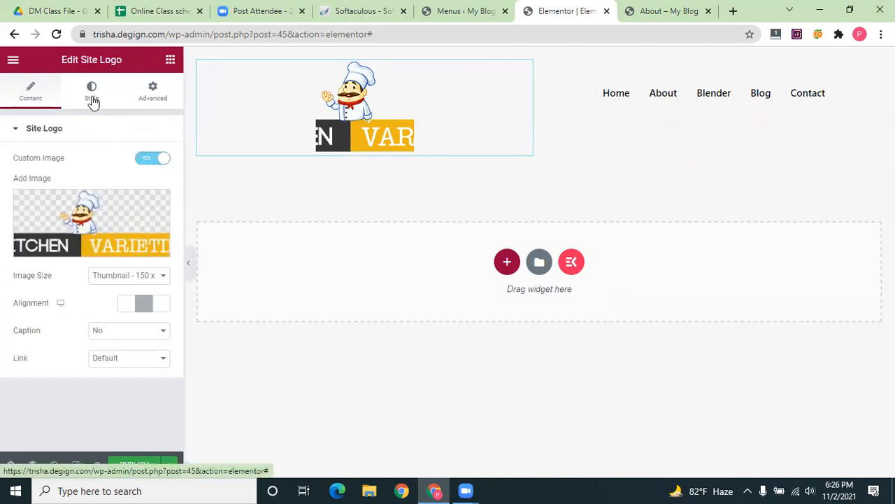
{"action": "left_click", "coordinate": [93, 102]}
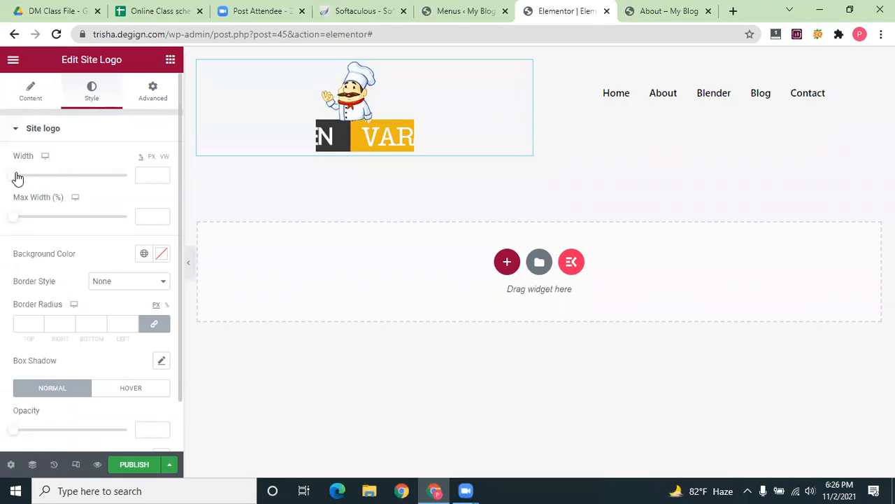
{"action": "left_click_drag", "start_coordinate": [23, 178], "coordinate": [30, 179]}
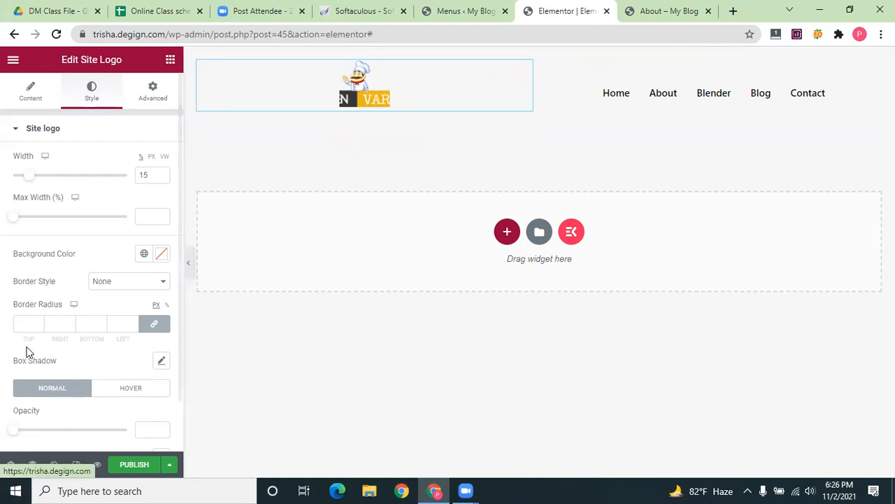
{"action": "left_click", "coordinate": [156, 95]}
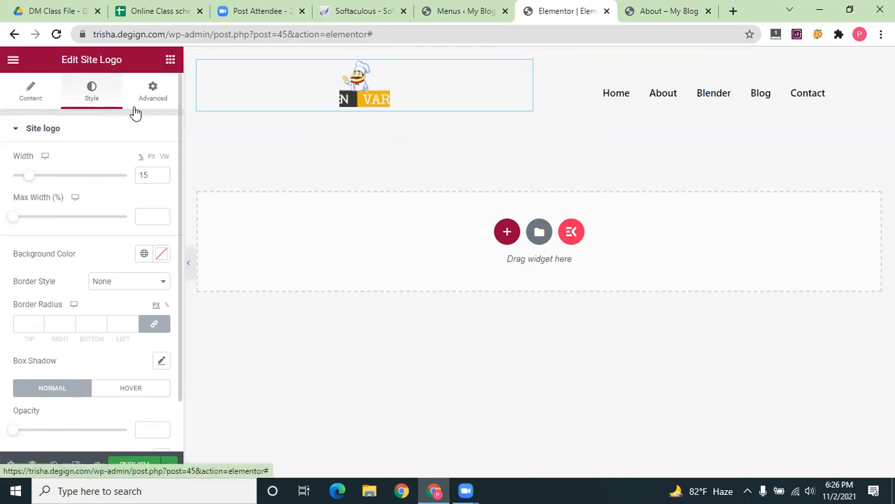
{"action": "left_click", "coordinate": [30, 174]}
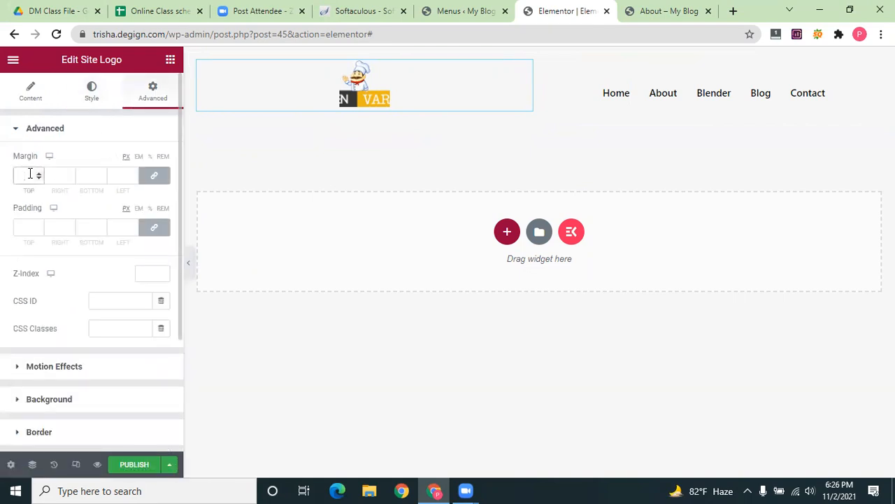
{"action": "type", "text": "1"}
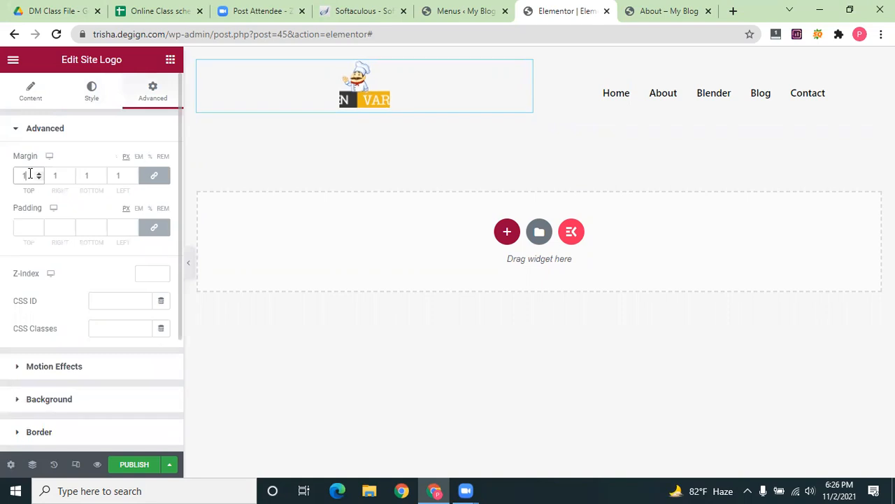
{"action": "type", "text": "0"}
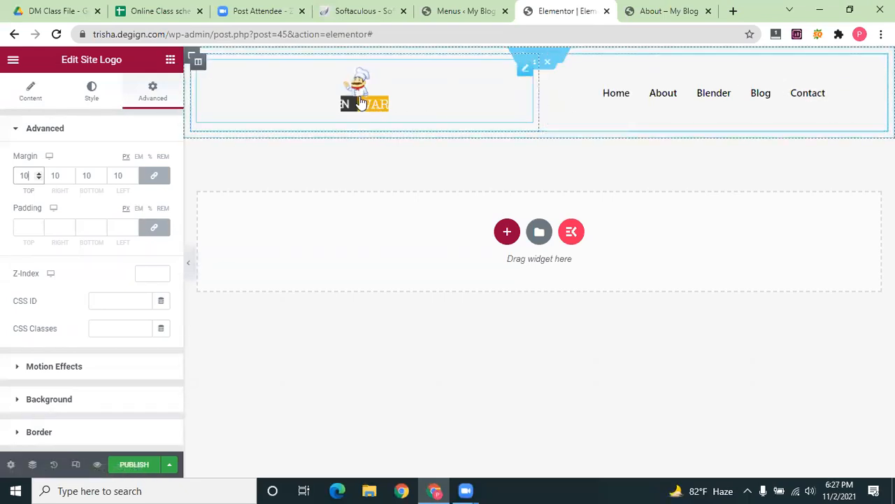
Cap the logo's max width at 19% and set its width to 13%
{"action": "left_click", "coordinate": [88, 98]}
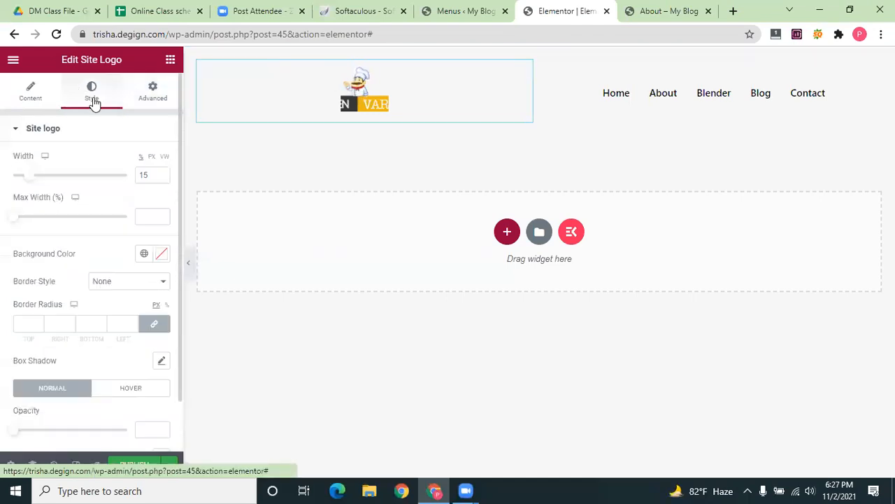
{"action": "left_click", "coordinate": [143, 287]}
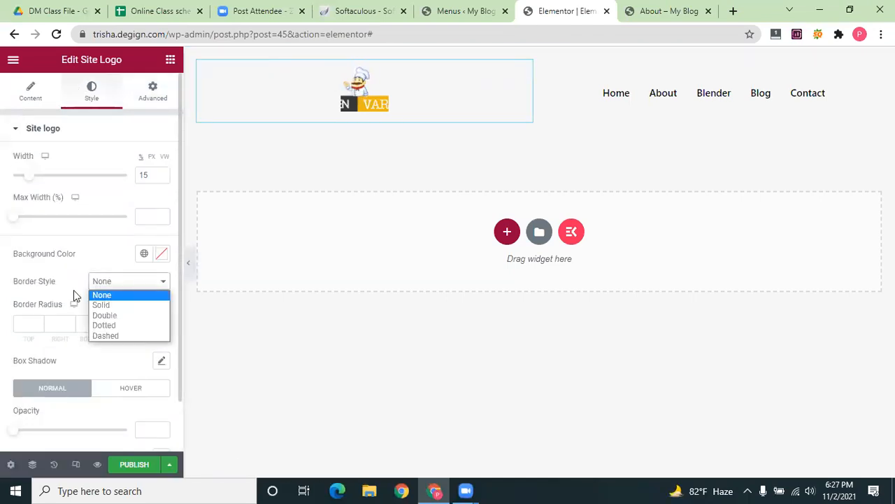
{"action": "scroll", "coordinate": [71, 295], "scroll_direction": "down", "scroll_amount": 2}
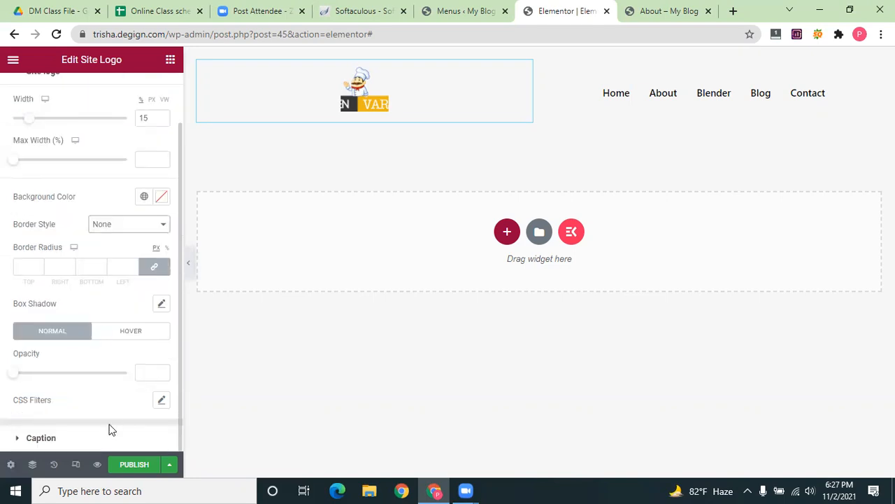
{"action": "scroll", "coordinate": [54, 152], "scroll_direction": "up", "scroll_amount": 2}
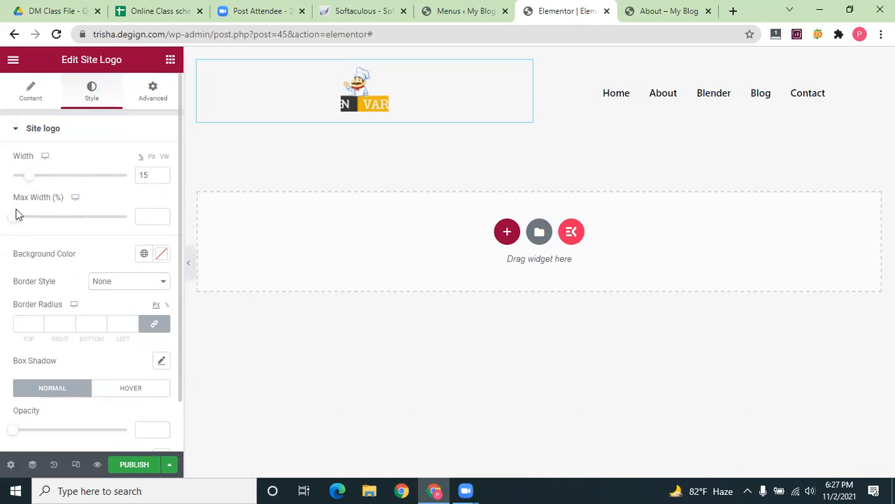
{"action": "left_click_drag", "start_coordinate": [17, 222], "coordinate": [38, 221]}
{"action": "left_click", "coordinate": [39, 177]}
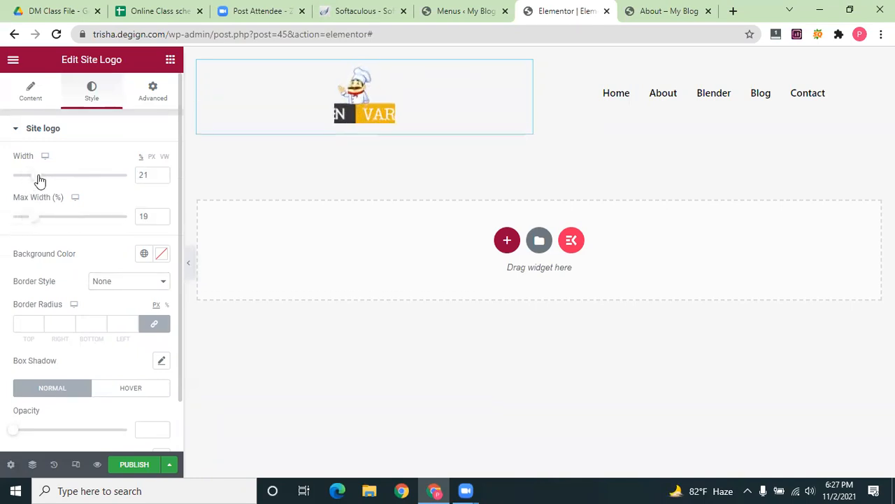
{"action": "left_click_drag", "start_coordinate": [35, 180], "coordinate": [27, 177]}
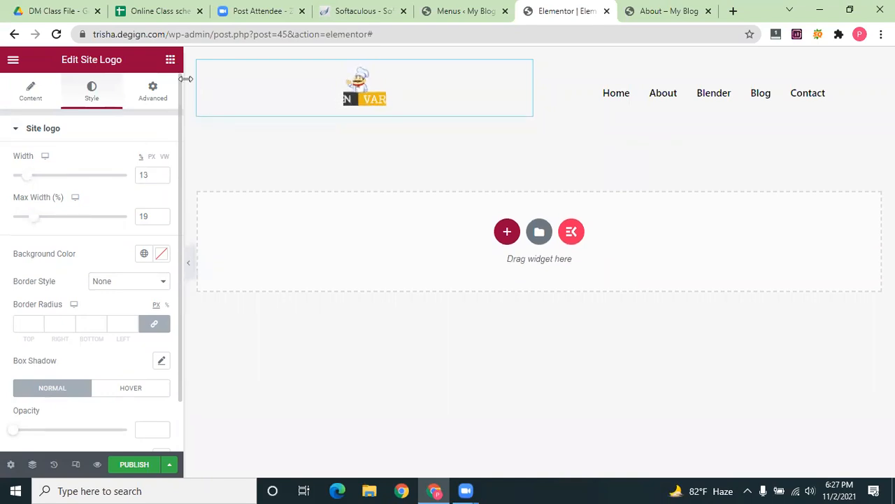
{"action": "left_click", "coordinate": [31, 93]}
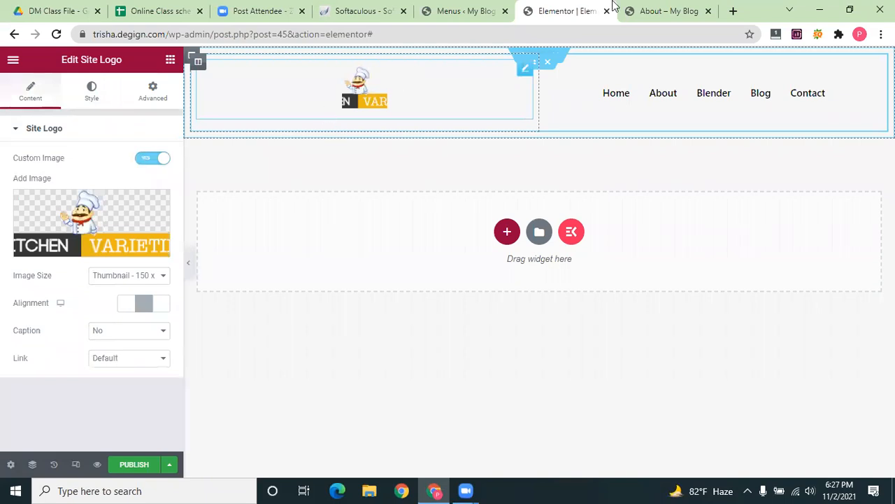
Link the site logo to a Custom URL with the site's home address
{"action": "key", "text": "ctrl+Tab"}
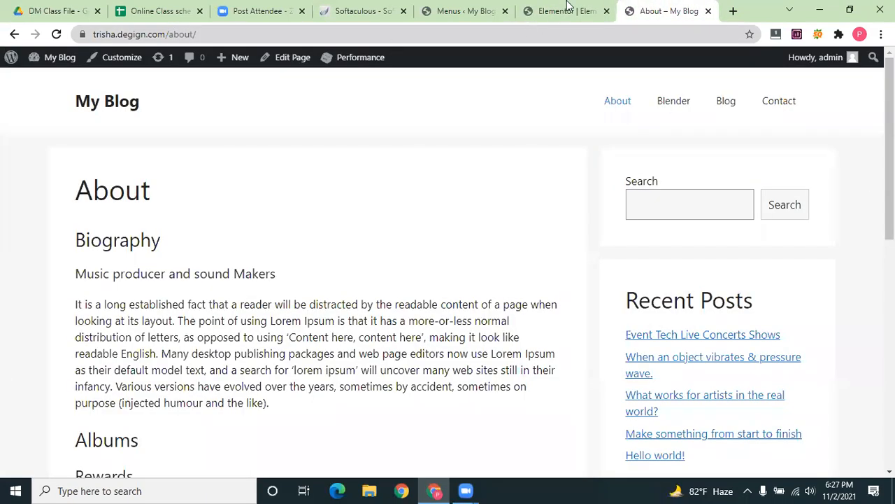
{"action": "key", "text": "ctrl+shift+Tab"}
{"action": "left_click", "coordinate": [125, 358]}
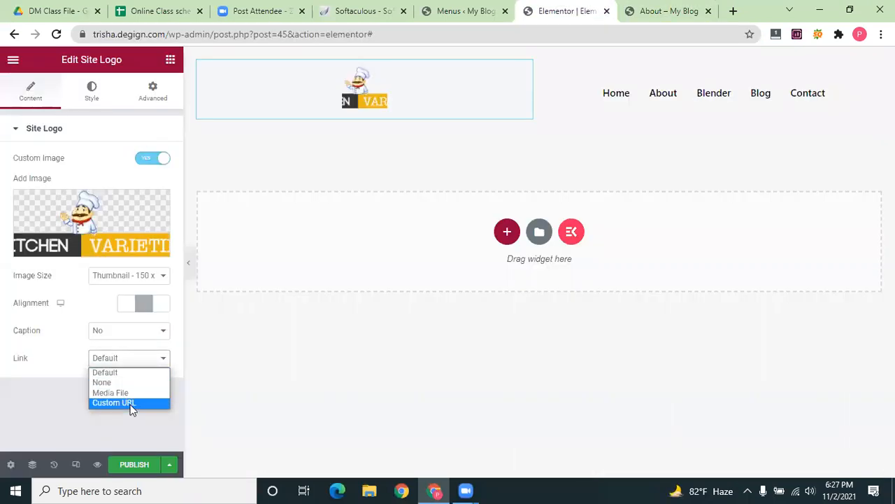
{"action": "left_click", "coordinate": [127, 403]}
{"action": "left_click", "coordinate": [66, 385]}
{"action": "type", "text": "https://trisha.degign.com/"}
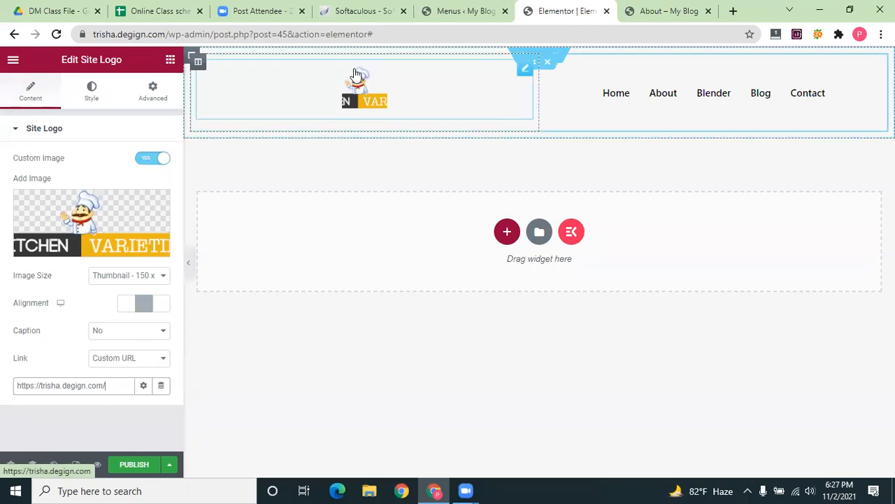
Try several logo image sizes, settling on Medium Large 768
{"action": "left_click", "coordinate": [165, 277]}
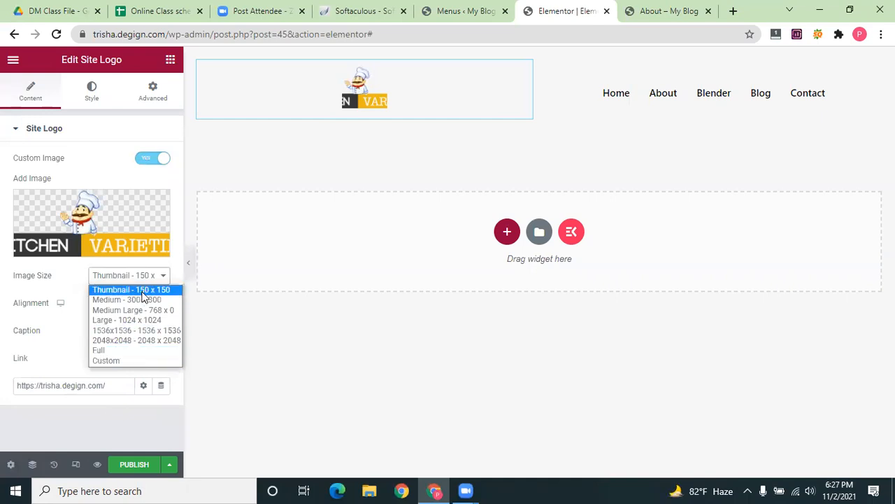
{"action": "left_click", "coordinate": [150, 321]}
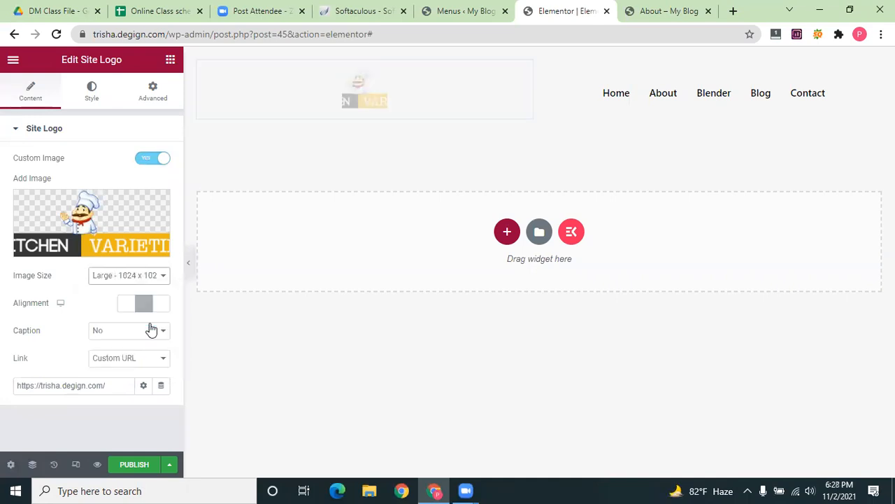
{"action": "left_click", "coordinate": [155, 281]}
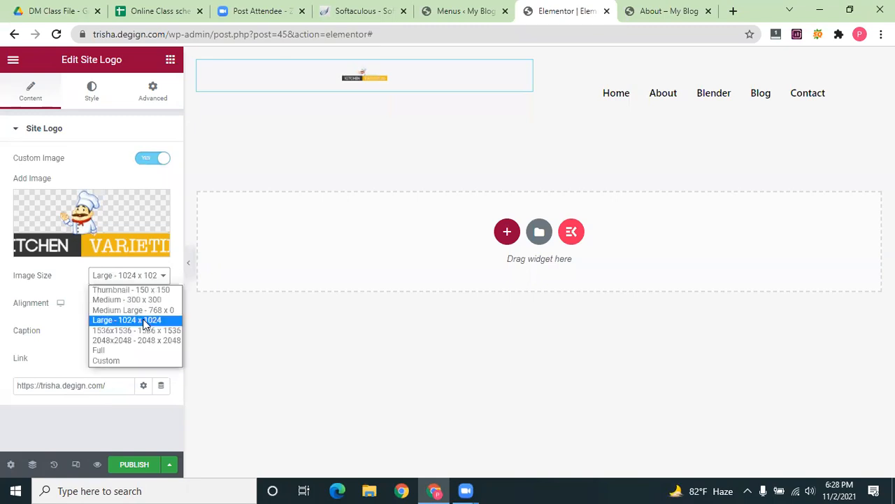
{"action": "left_click", "coordinate": [143, 328]}
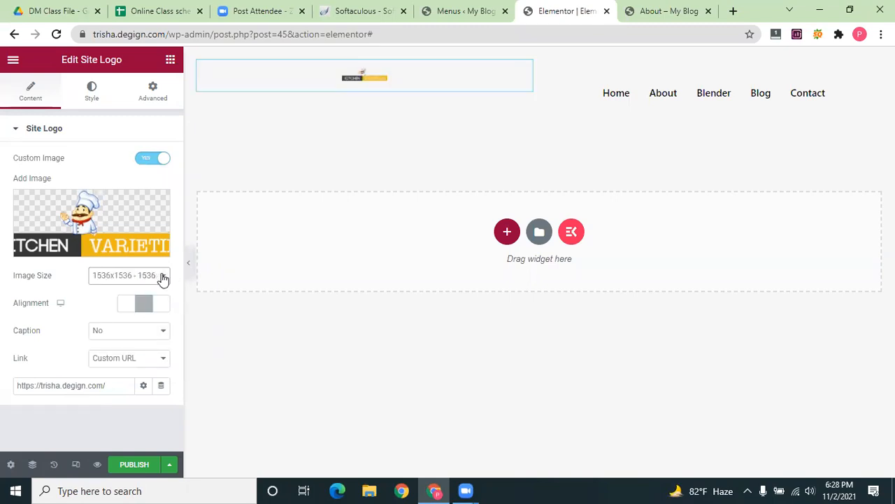
{"action": "left_click", "coordinate": [164, 277]}
{"action": "left_click", "coordinate": [147, 301]}
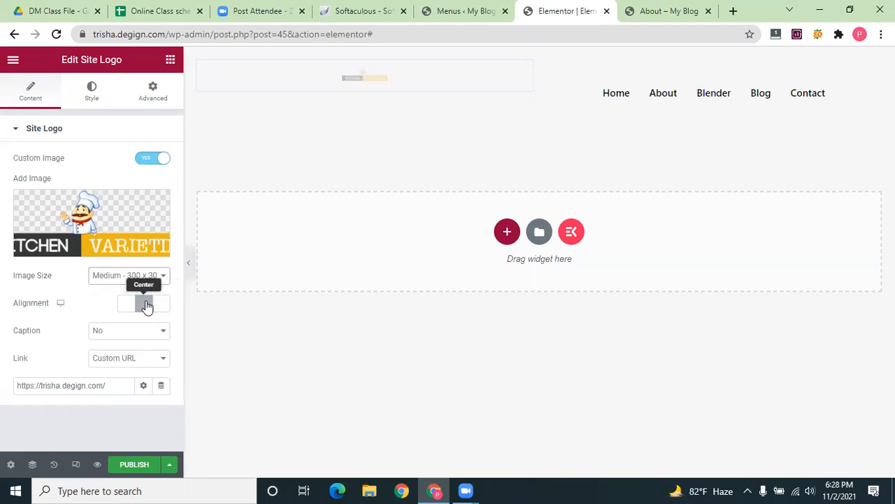
{"action": "left_click", "coordinate": [145, 280]}
{"action": "left_click", "coordinate": [136, 289]}
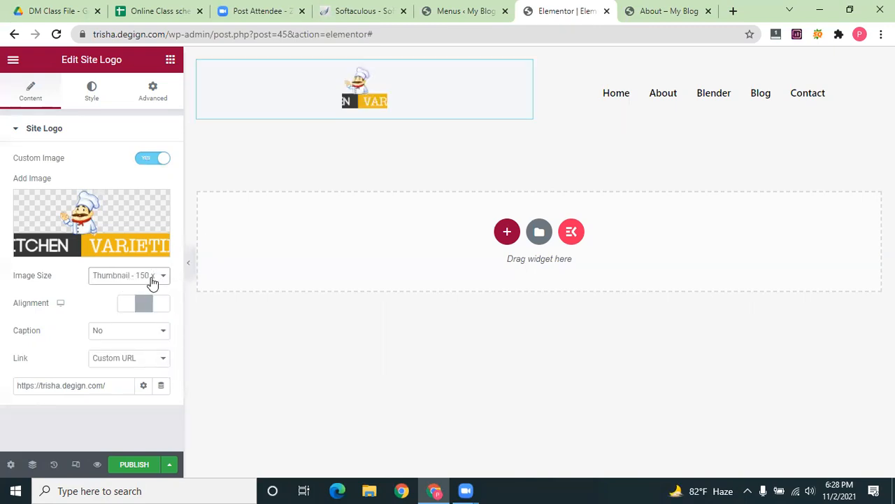
{"action": "left_click", "coordinate": [150, 280]}
{"action": "left_click", "coordinate": [142, 309]}
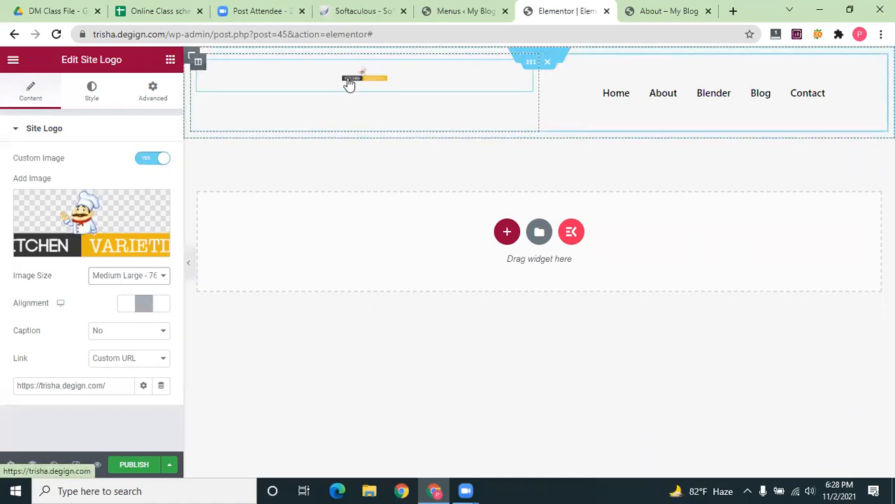
Set the logo to 54% width with a 49% max width, then select the nav menu
{"action": "left_click", "coordinate": [103, 94]}
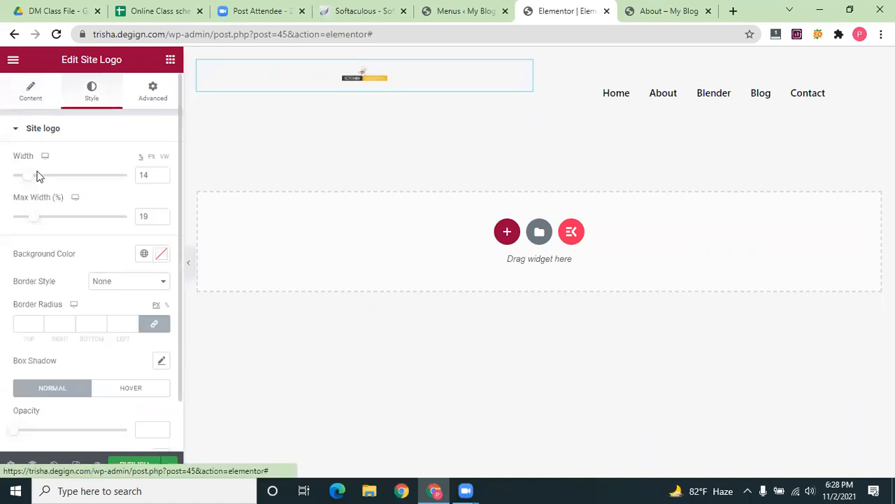
{"action": "left_click_drag", "start_coordinate": [44, 180], "coordinate": [108, 180]}
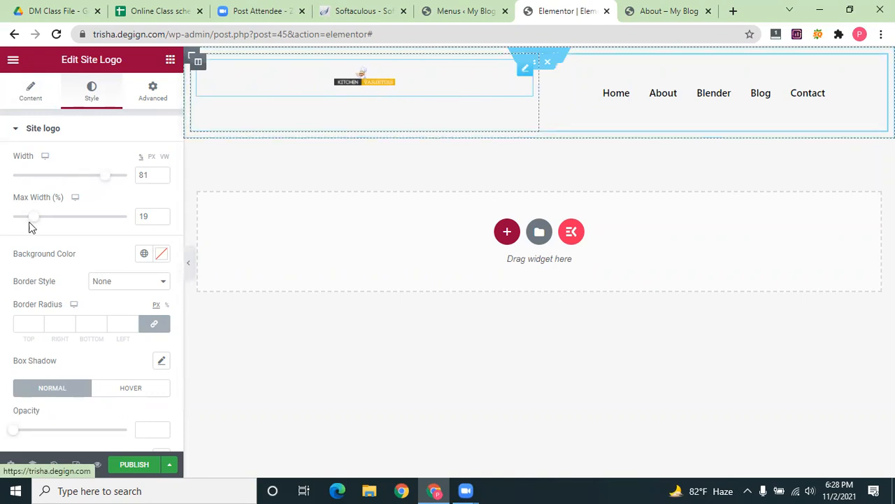
{"action": "left_click_drag", "start_coordinate": [30, 222], "coordinate": [70, 218]}
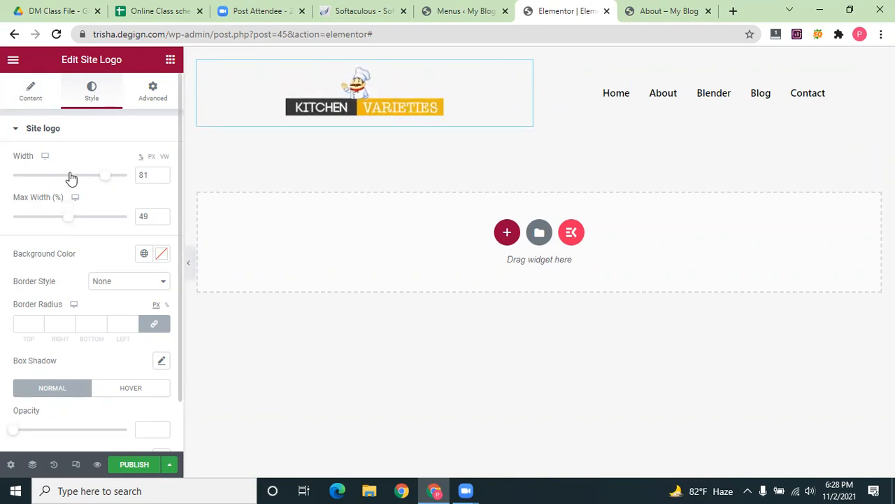
{"action": "left_click_drag", "start_coordinate": [103, 183], "coordinate": [76, 178]}
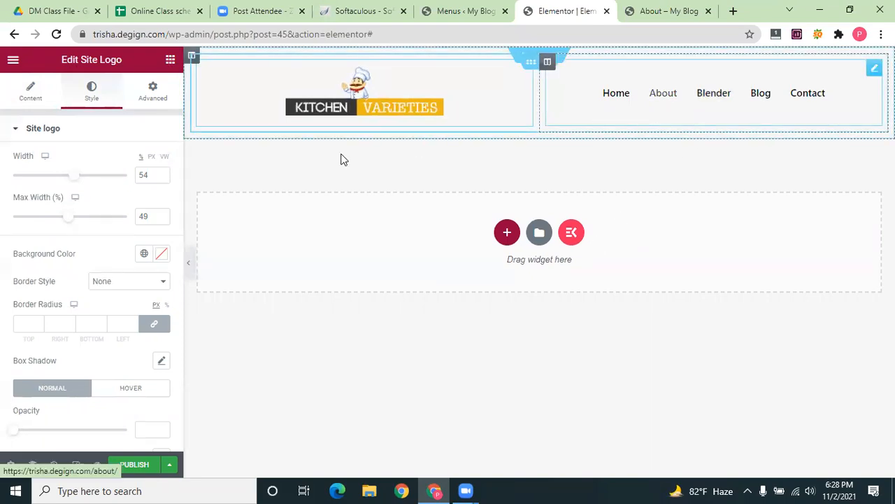
{"action": "left_click", "coordinate": [620, 103]}
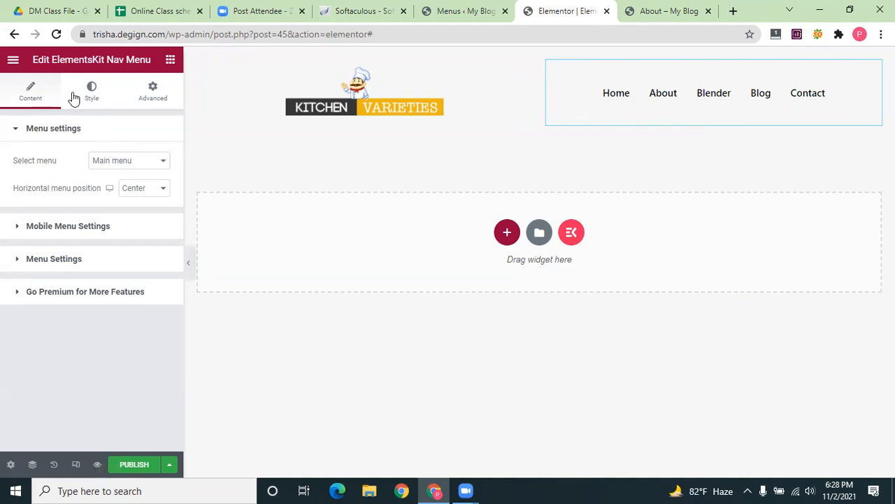
Give the nav menu a 117 height and a gradient background starting at #0F0D0D
{"action": "left_click", "coordinate": [95, 94]}
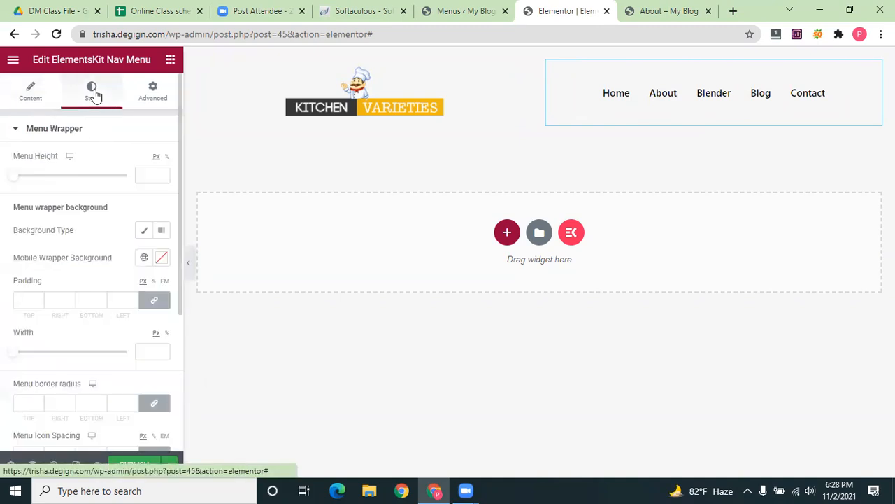
{"action": "left_click_drag", "start_coordinate": [34, 180], "coordinate": [51, 180]}
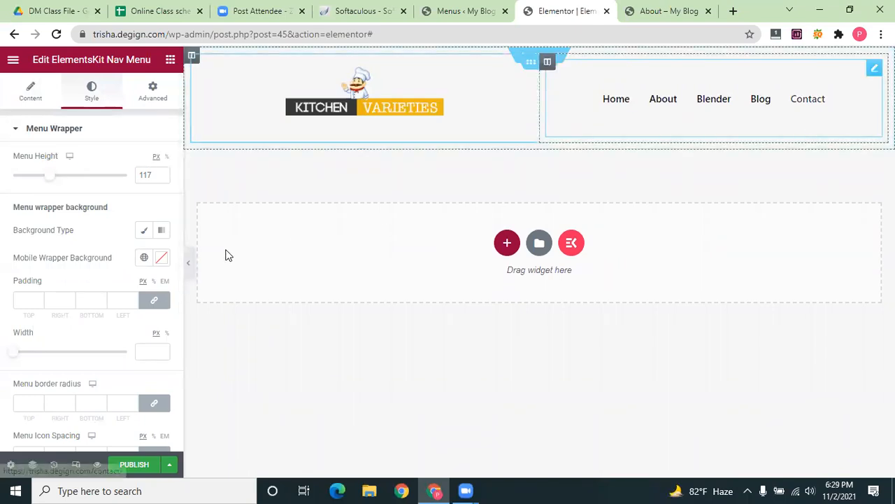
{"action": "scroll", "coordinate": [84, 228], "scroll_direction": "down", "scroll_amount": 1}
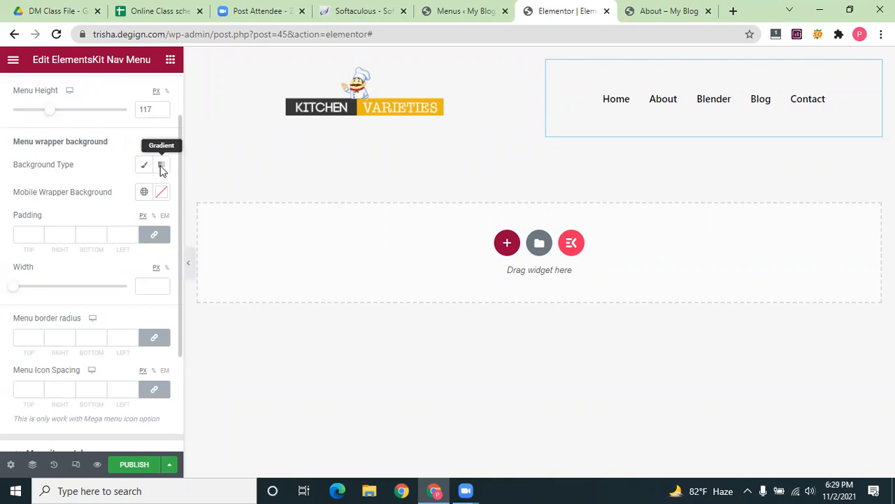
{"action": "left_click", "coordinate": [161, 167]}
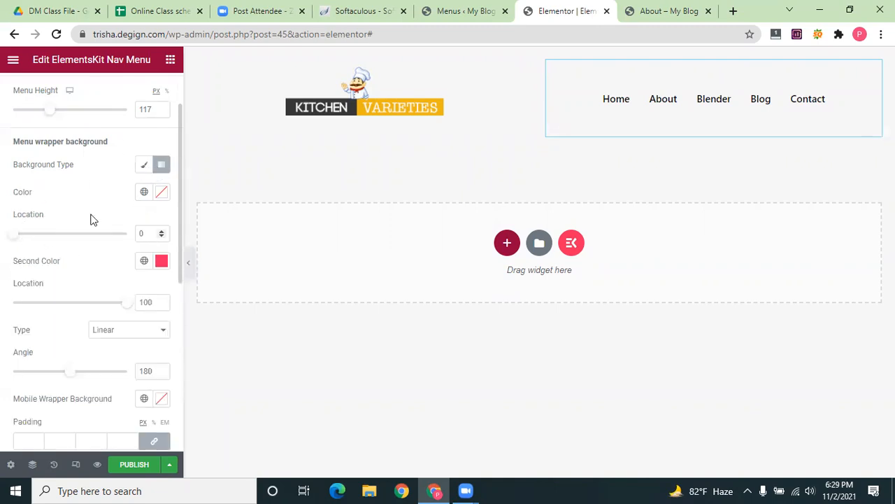
{"action": "left_click", "coordinate": [161, 192]}
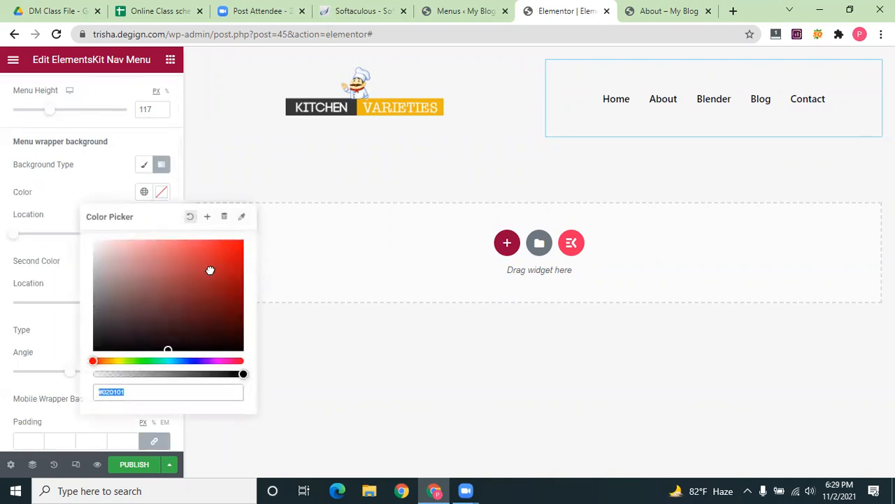
{"action": "left_click", "coordinate": [210, 269]}
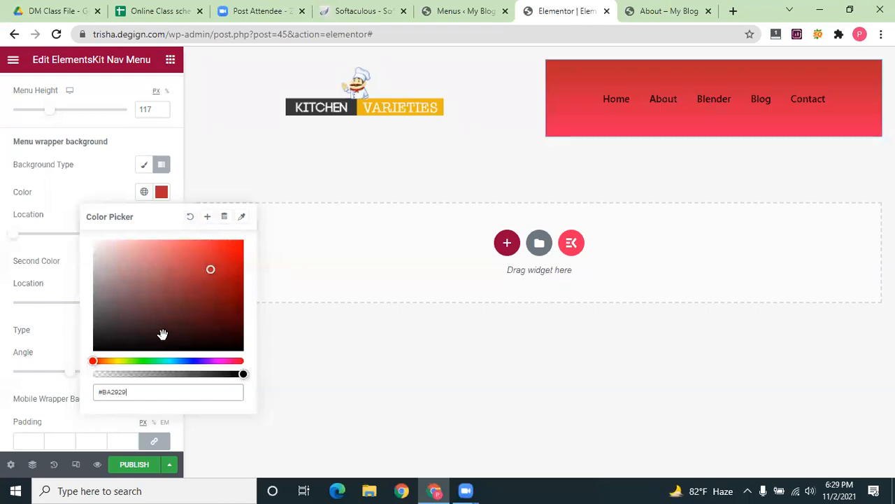
{"action": "left_click", "coordinate": [107, 343]}
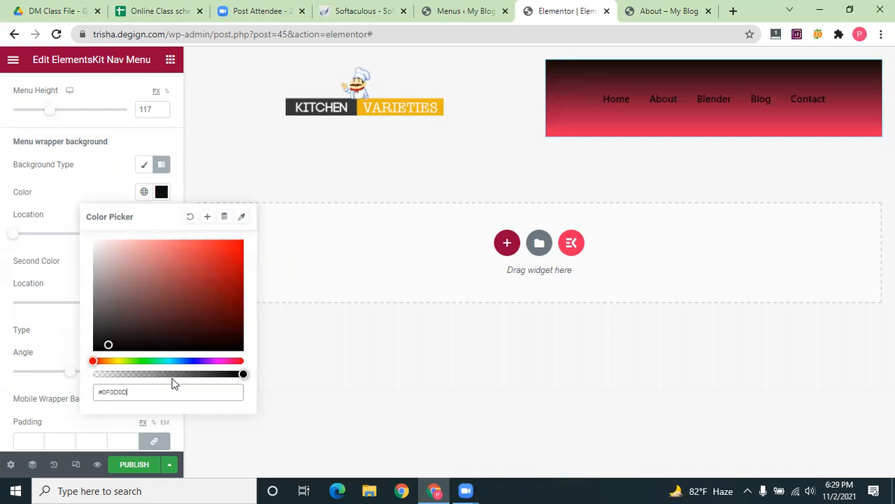
Reselect the site logo, then switch to the live About page and open a new tab
{"action": "right_click", "coordinate": [379, 110]}
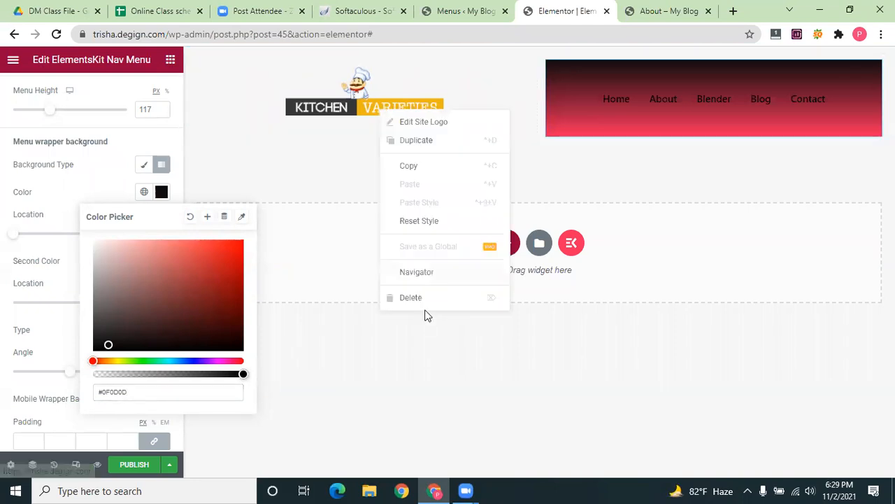
{"action": "left_click", "coordinate": [381, 102]}
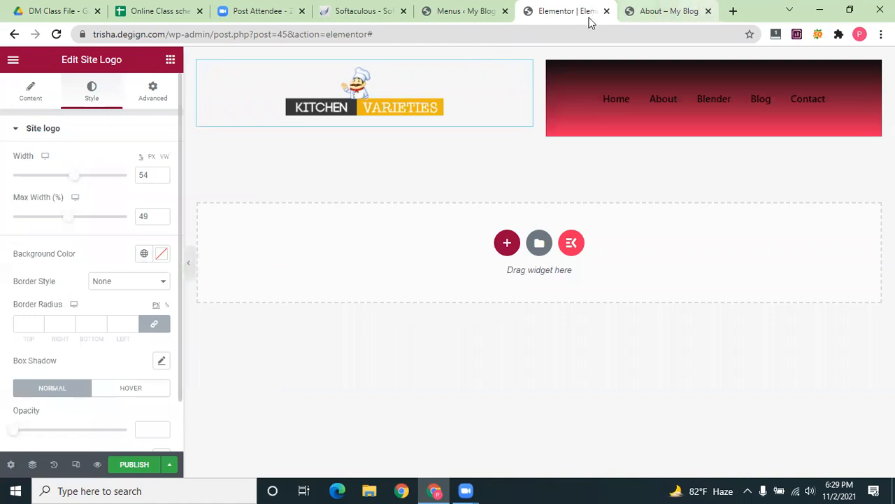
{"action": "left_click", "coordinate": [666, 11]}
{"action": "left_click", "coordinate": [734, 11]}
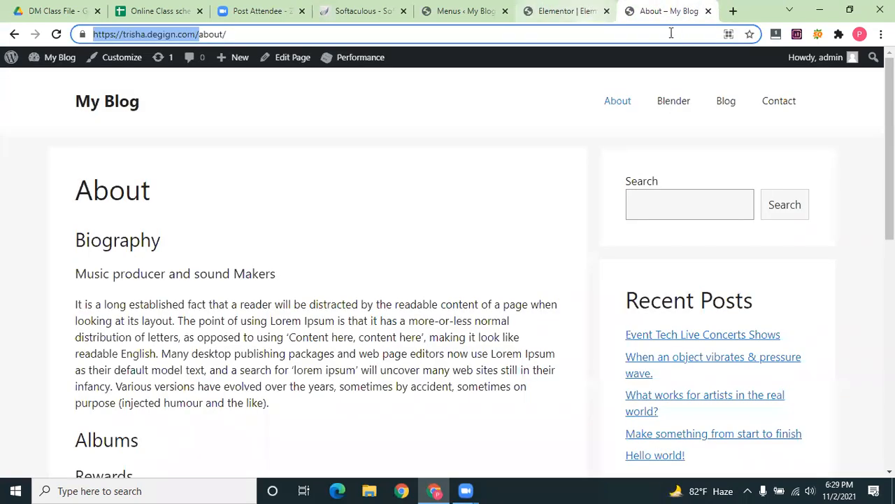
Load kitchenvarieties.com in a new tab and inspect its Kitchen Varieties logo image
{"action": "type", "text": "ki"}
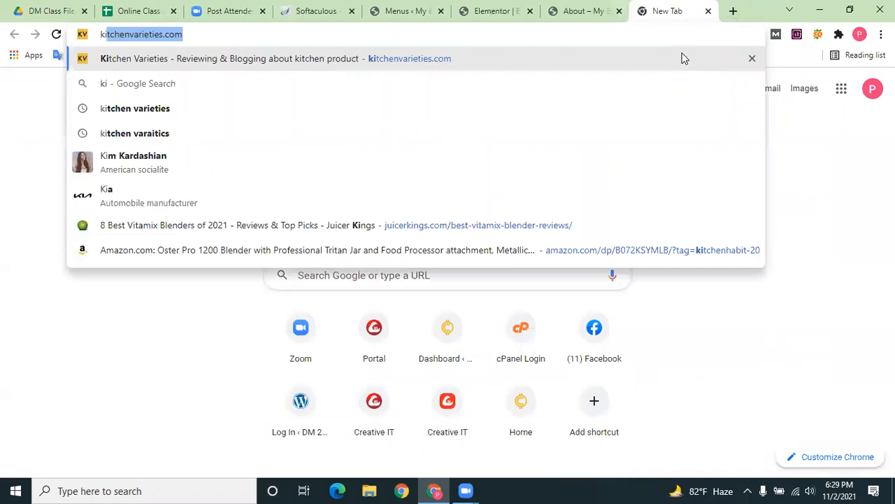
{"action": "key", "text": "Right"}
{"action": "key", "text": "Return"}
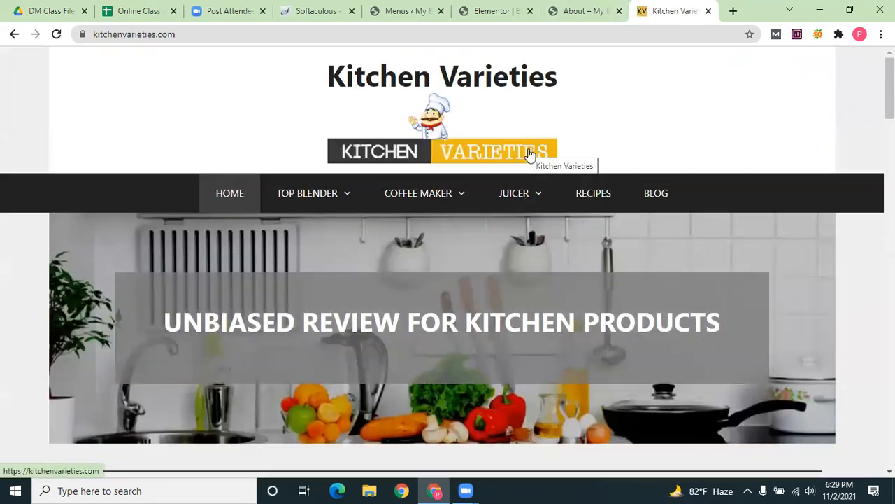
{"action": "right_click", "coordinate": [529, 150]}
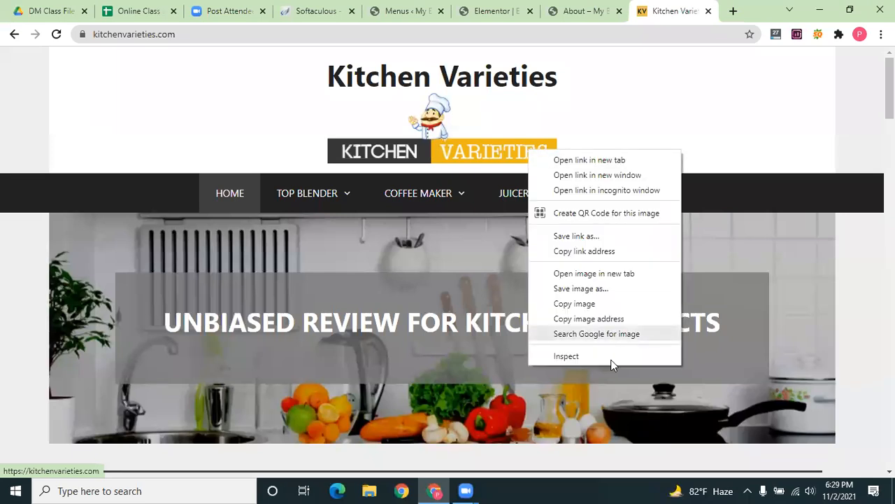
{"action": "left_click", "coordinate": [566, 356]}
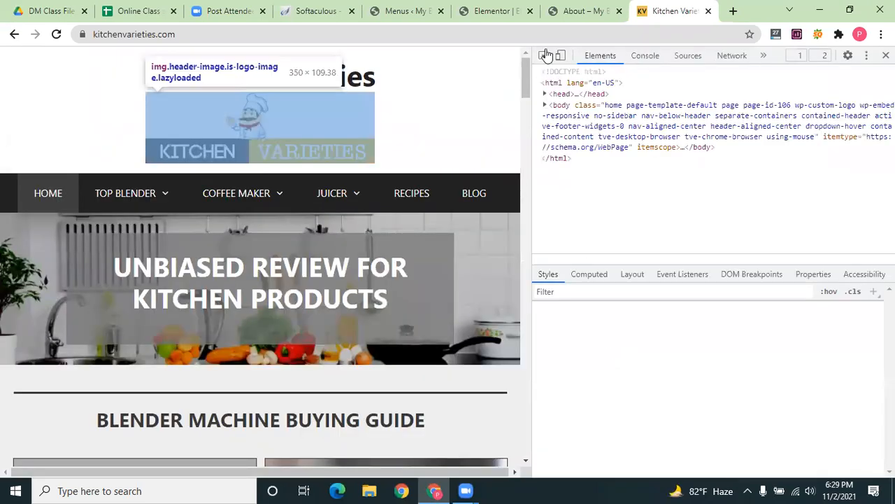
Pick the reference site's logo element and scroll through its style rules
{"action": "left_click", "coordinate": [544, 56]}
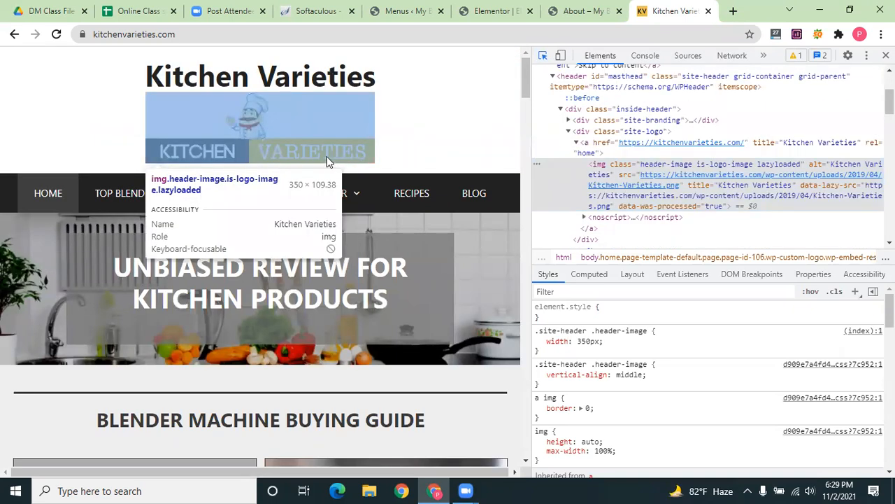
{"action": "left_click", "coordinate": [321, 156]}
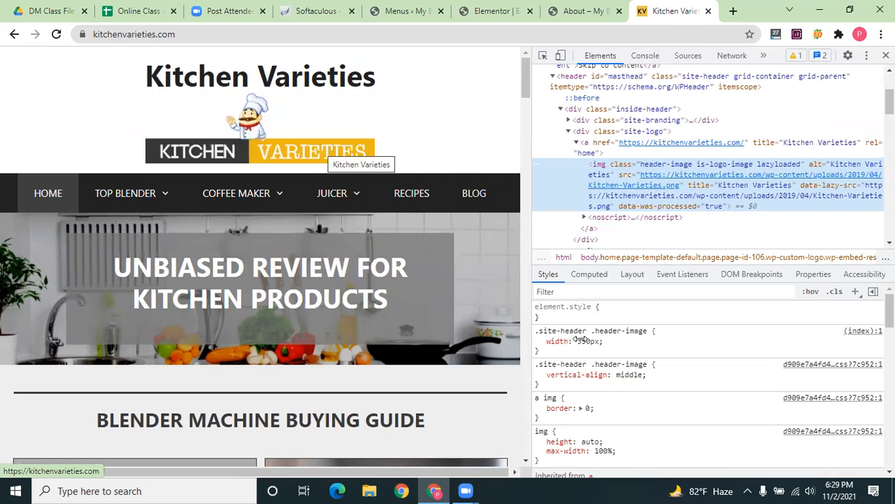
{"action": "left_click", "coordinate": [544, 59]}
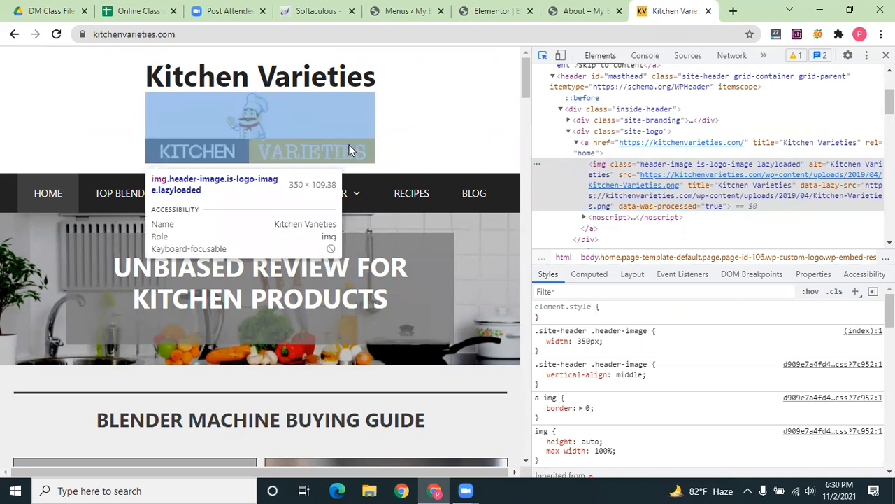
{"action": "left_click", "coordinate": [339, 147]}
{"action": "scroll", "coordinate": [630, 357], "scroll_direction": "down", "scroll_amount": 4}
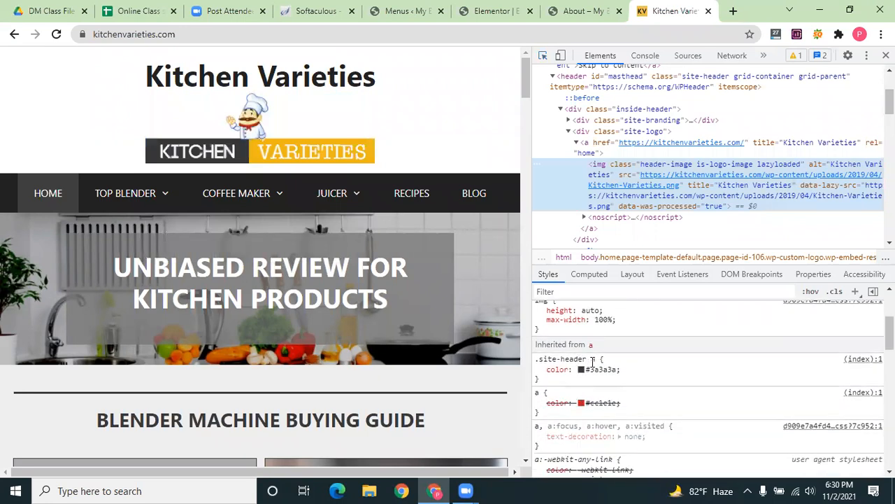
{"action": "scroll", "coordinate": [593, 361], "scroll_direction": "down", "scroll_amount": 2}
{"action": "scroll", "coordinate": [595, 359], "scroll_direction": "down", "scroll_amount": 2}
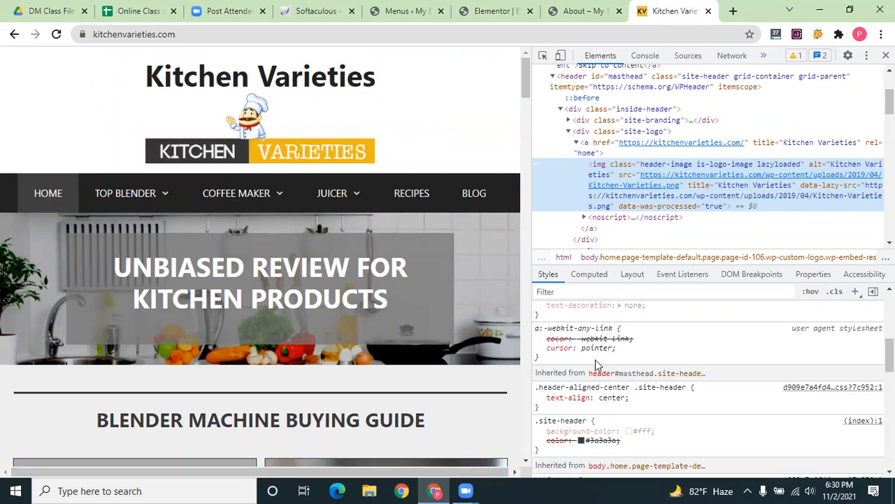
{"action": "scroll", "coordinate": [606, 384], "scroll_direction": "down", "scroll_amount": 2}
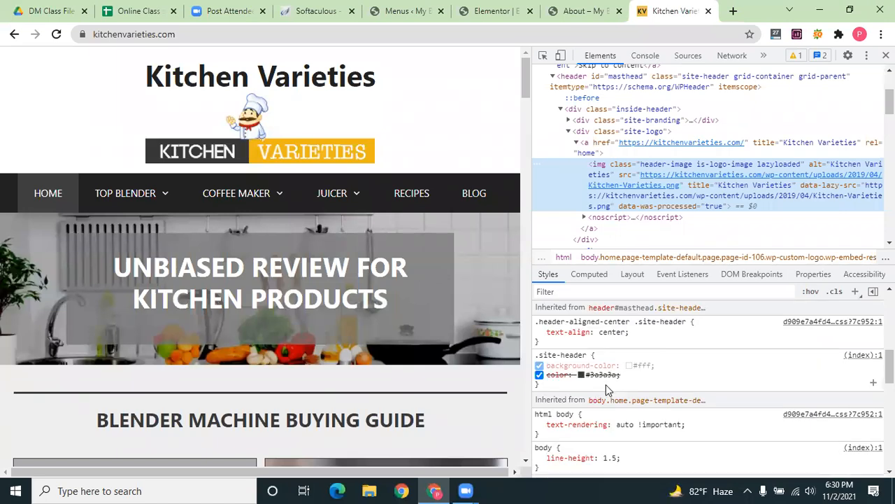
{"action": "scroll", "coordinate": [606, 384], "scroll_direction": "down", "scroll_amount": 6}
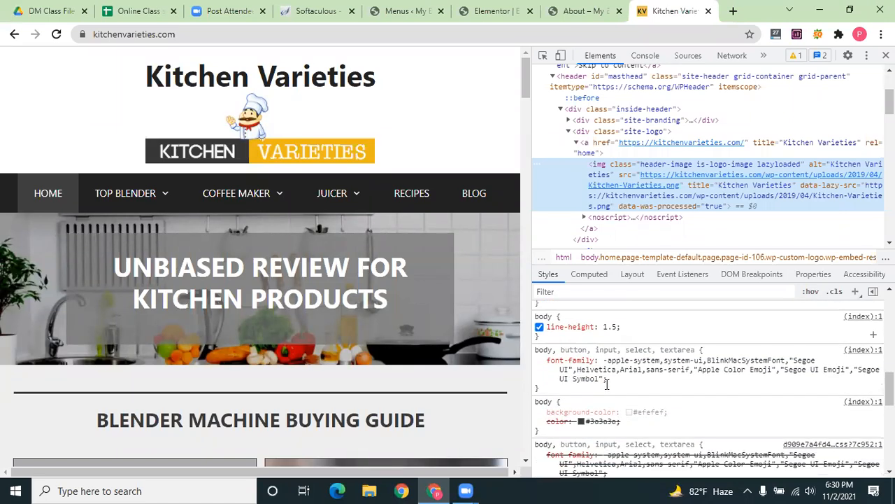
{"action": "scroll", "coordinate": [607, 387], "scroll_direction": "down", "scroll_amount": 10}
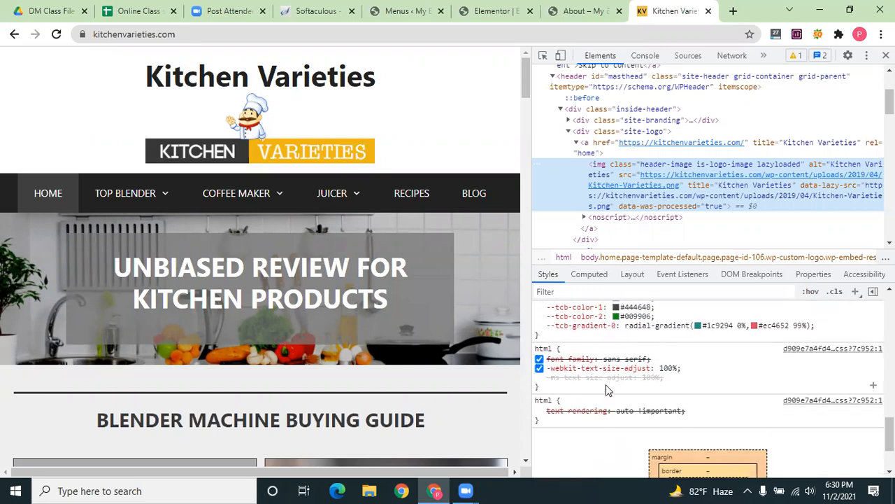
{"action": "scroll", "coordinate": [608, 391], "scroll_direction": "up", "scroll_amount": 10}
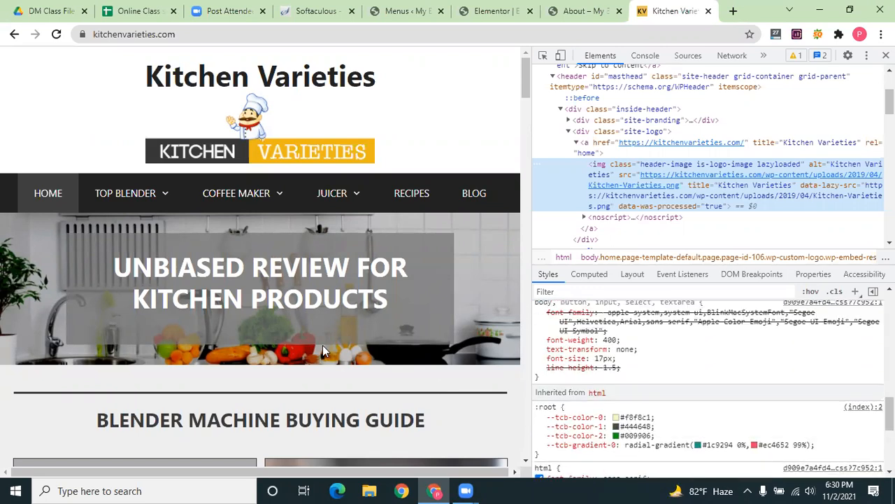
{"action": "scroll", "coordinate": [178, 346], "scroll_direction": "down", "scroll_amount": 1}
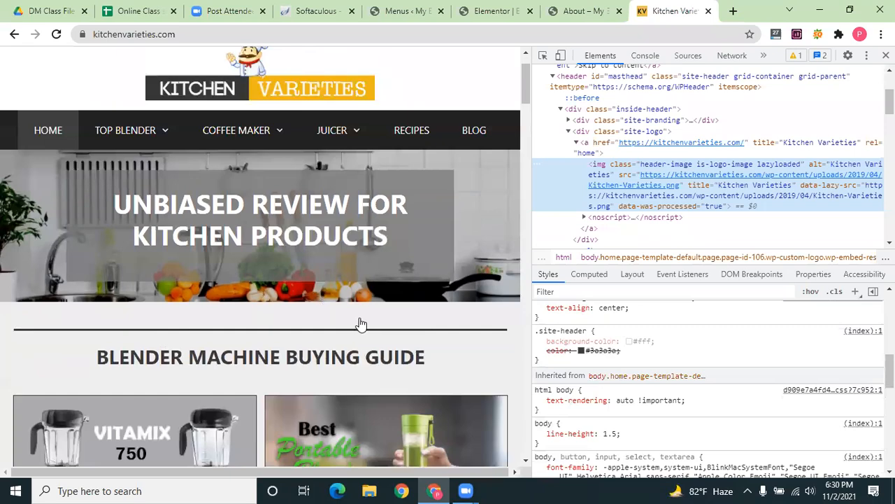
{"action": "scroll", "coordinate": [359, 318], "scroll_direction": "down", "scroll_amount": 7}
{"action": "scroll", "coordinate": [359, 319], "scroll_direction": "down", "scroll_amount": 5}
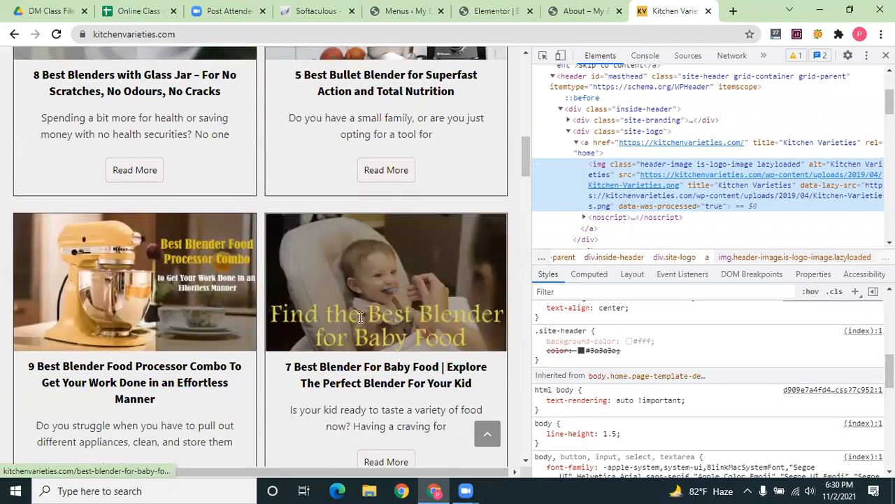
{"action": "scroll", "coordinate": [361, 336], "scroll_direction": "down", "scroll_amount": 10}
{"action": "scroll", "coordinate": [384, 291], "scroll_direction": "down", "scroll_amount": 5}
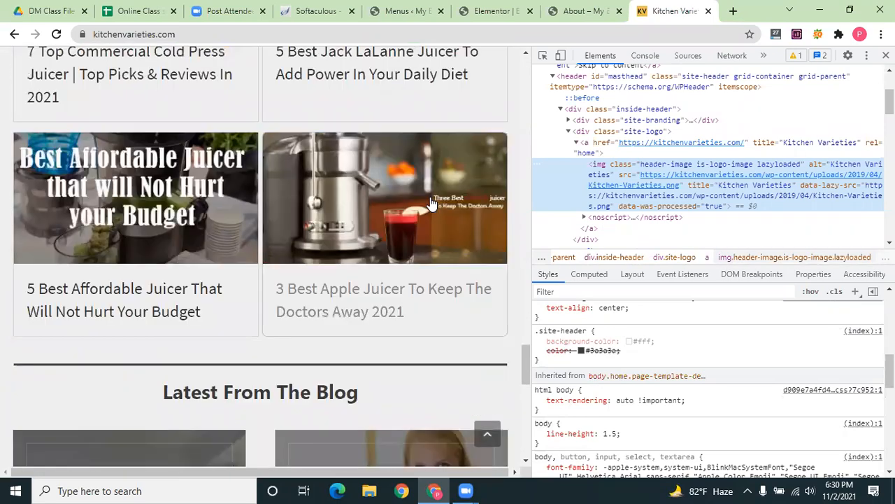
{"action": "scroll", "coordinate": [431, 201], "scroll_direction": "down", "scroll_amount": 10}
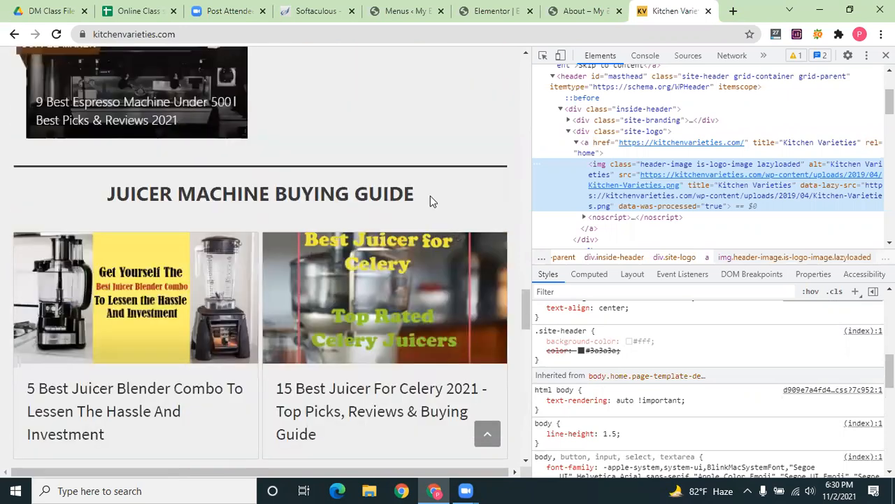
{"action": "scroll", "coordinate": [431, 201], "scroll_direction": "up", "scroll_amount": 10}
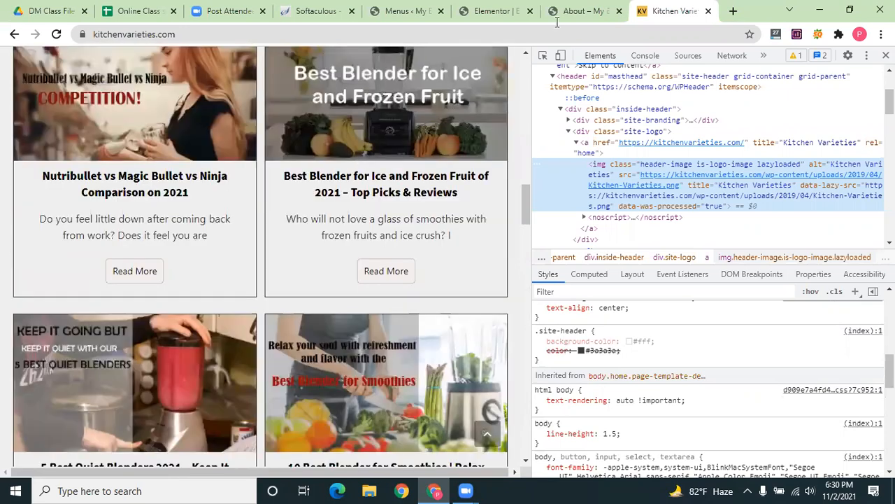
{"action": "scroll", "coordinate": [429, 102], "scroll_direction": "up", "scroll_amount": 10}
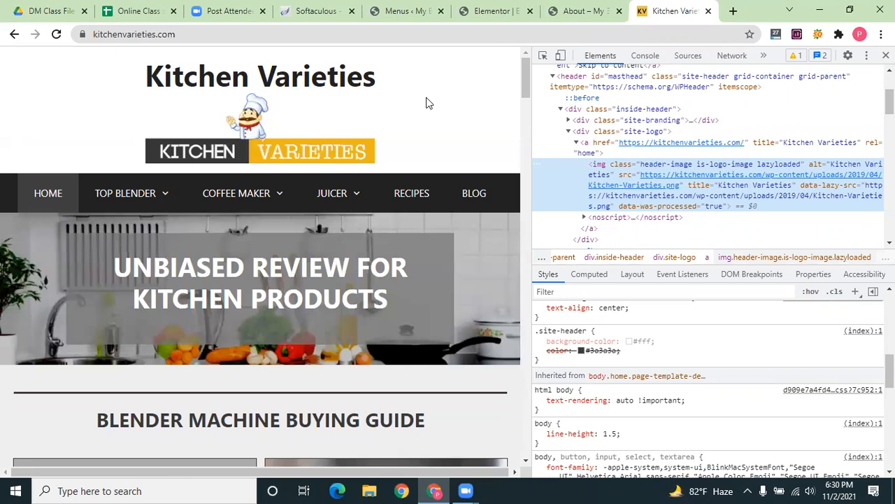
Re-pick the logo and select the header colour #3a3a3a, then the link colour #cc1c1c
{"action": "left_click", "coordinate": [543, 56]}
{"action": "left_click", "coordinate": [339, 143]}
{"action": "left_click_drag", "start_coordinate": [616, 351], "coordinate": [590, 354]}
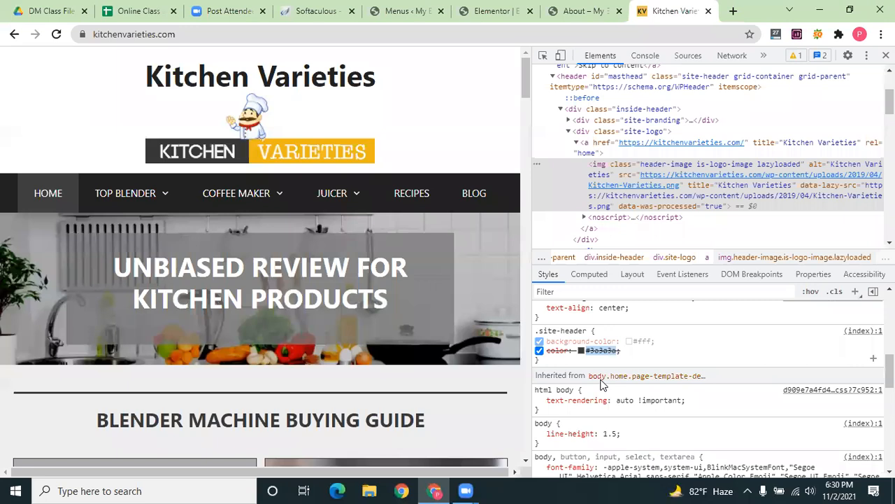
{"action": "scroll", "coordinate": [601, 381], "scroll_direction": "down", "scroll_amount": 2}
{"action": "scroll", "coordinate": [604, 379], "scroll_direction": "down", "scroll_amount": 3}
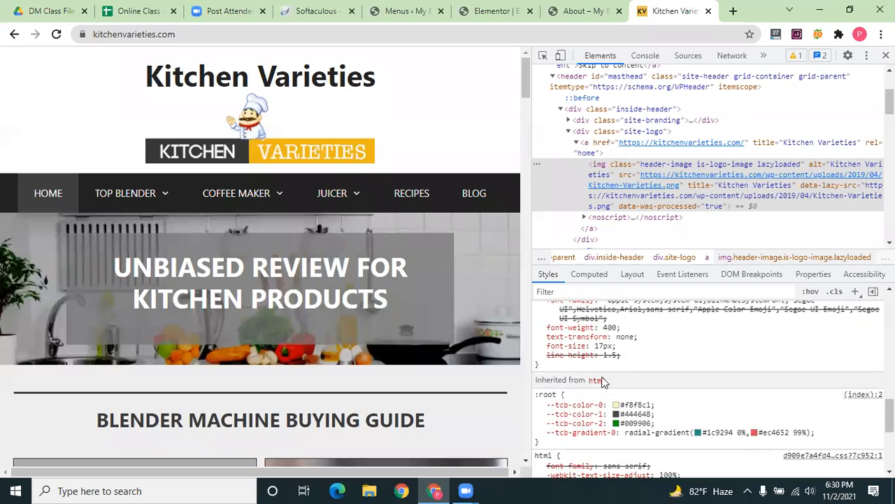
{"action": "scroll", "coordinate": [588, 357], "scroll_direction": "up", "scroll_amount": 2}
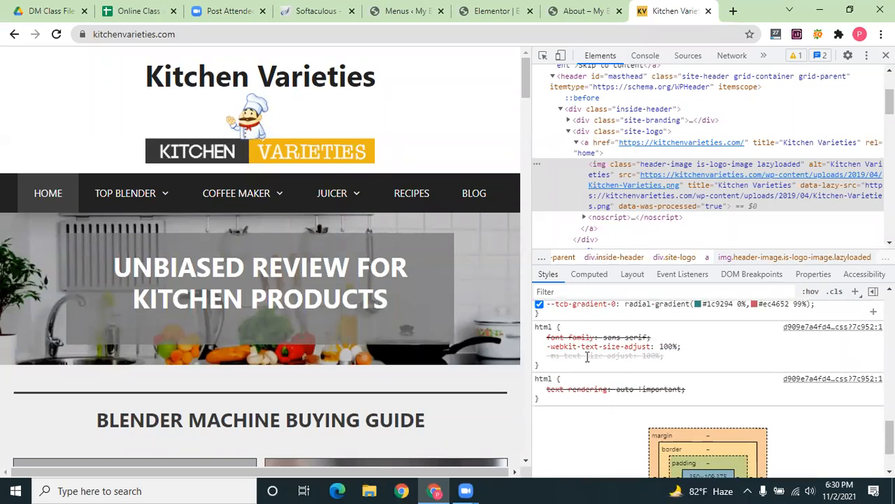
{"action": "scroll", "coordinate": [588, 360], "scroll_direction": "up", "scroll_amount": 2}
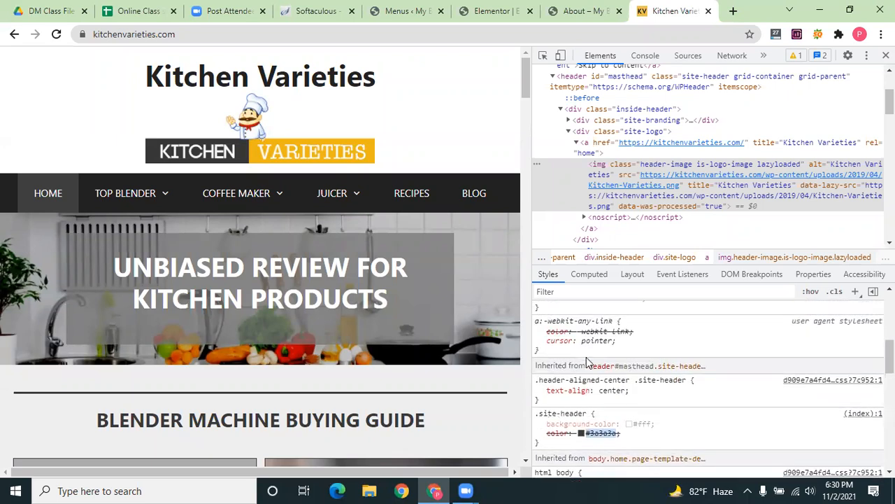
{"action": "scroll", "coordinate": [588, 362], "scroll_direction": "up", "scroll_amount": 2}
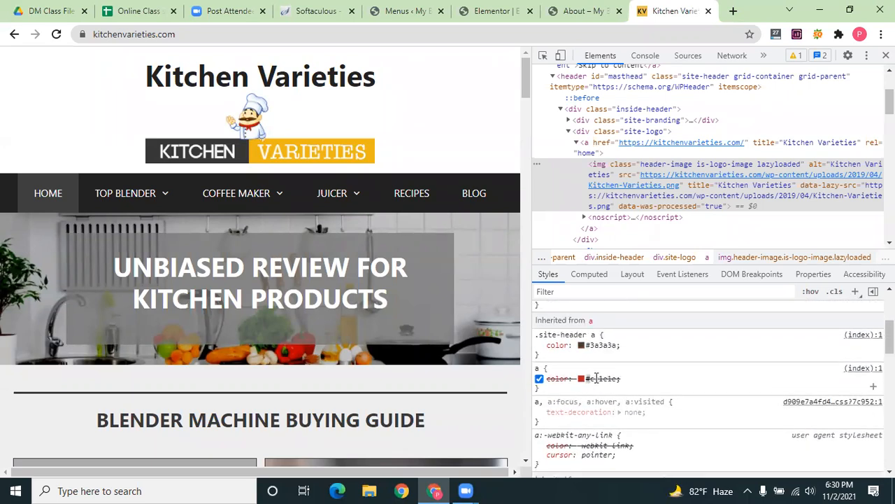
{"action": "left_click_drag", "start_coordinate": [617, 379], "coordinate": [617, 379]}
Set the nav menu's second gradient colour to red #cc1e1e, then inspect the editor canvas
{"action": "left_click", "coordinate": [498, 11]}
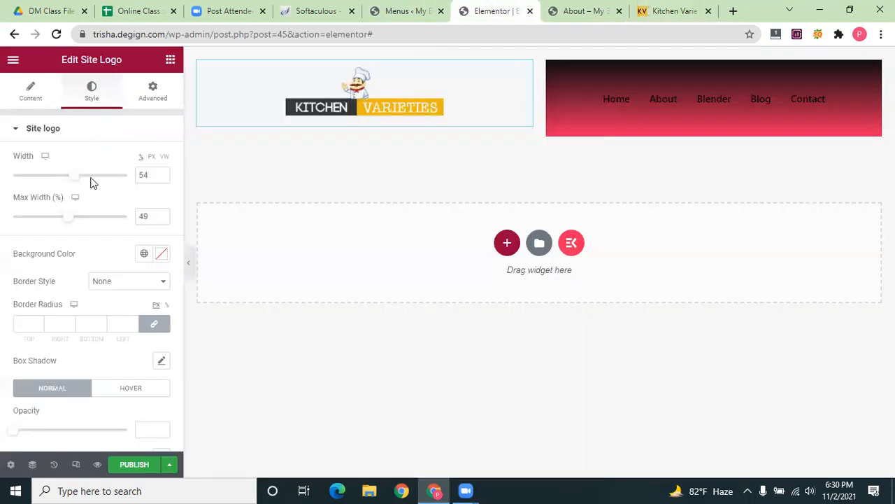
{"action": "left_click", "coordinate": [587, 10]}
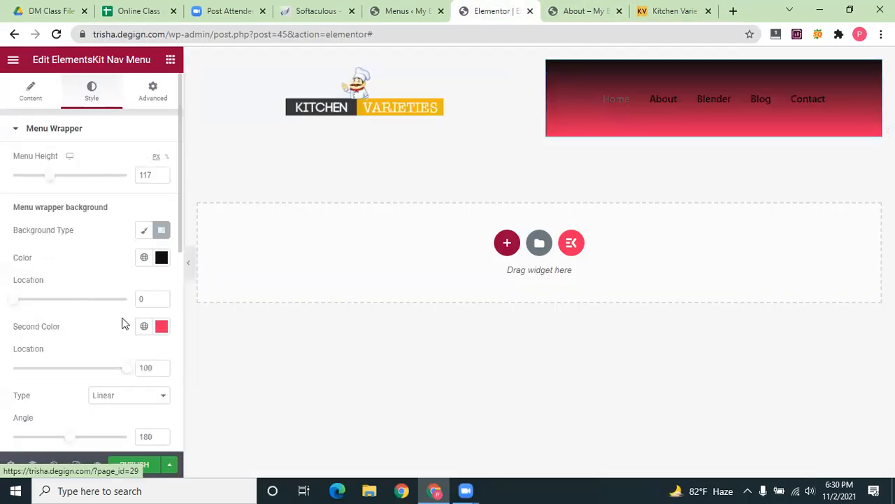
{"action": "left_click", "coordinate": [161, 327]}
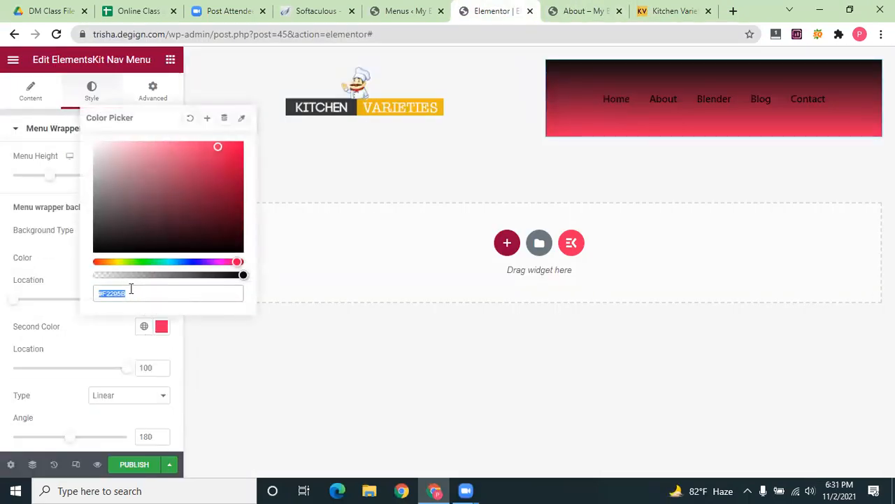
{"action": "type", "text": "#cc1e1e"}
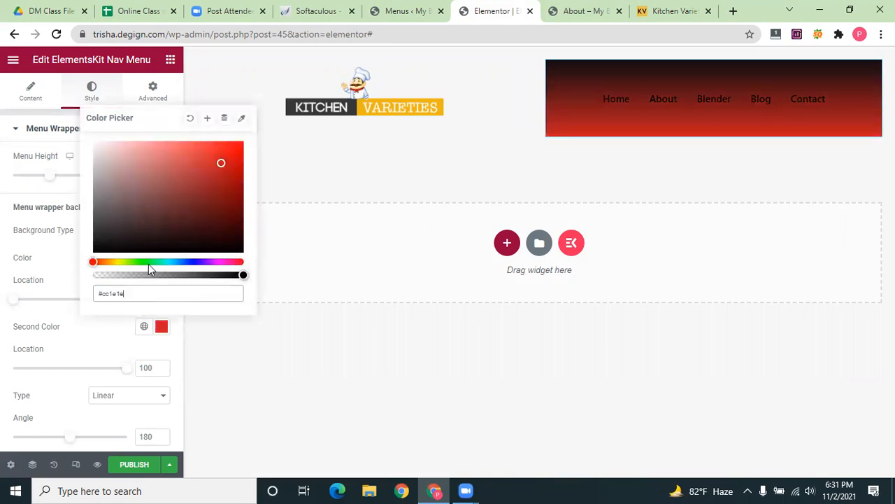
{"action": "left_click_drag", "start_coordinate": [137, 293], "coordinate": [81, 300]}
{"action": "key", "text": "BackSpace"}
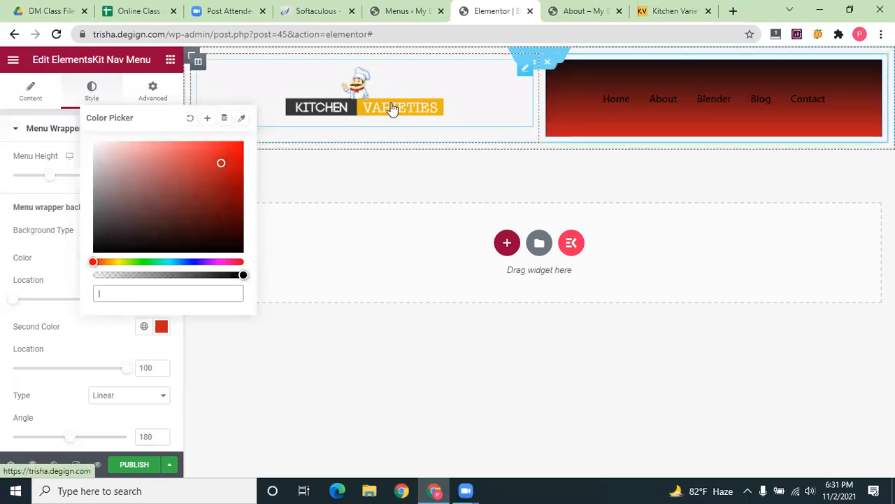
{"action": "right_click", "coordinate": [493, 173]}
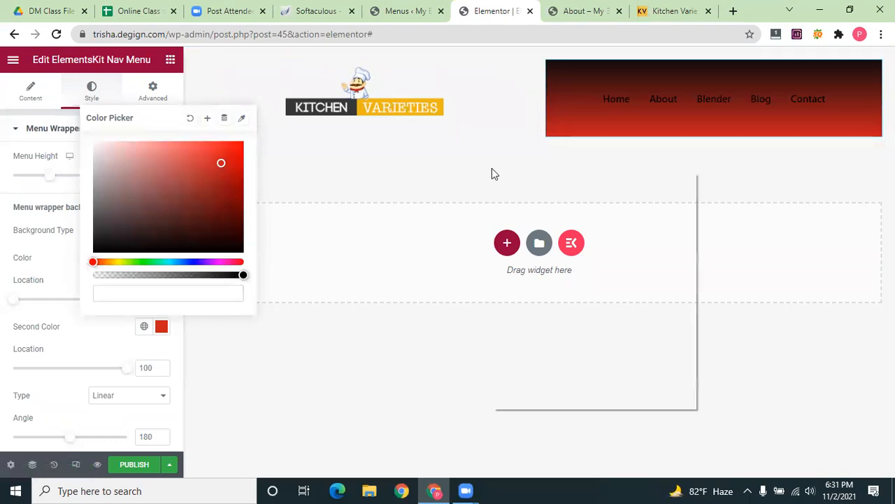
{"action": "left_click", "coordinate": [553, 406]}
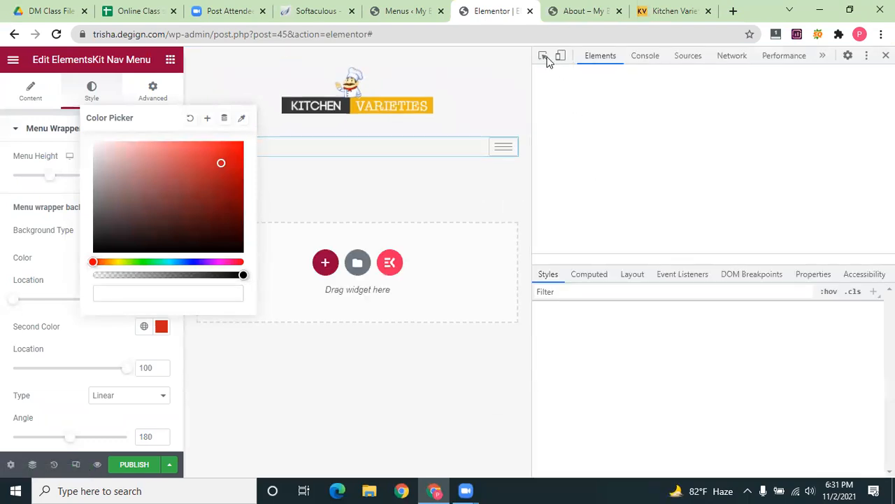
Pick the header logo image and review its styles, including 54% width and 49% max-width
{"action": "key", "text": "ctrl+shift+c"}
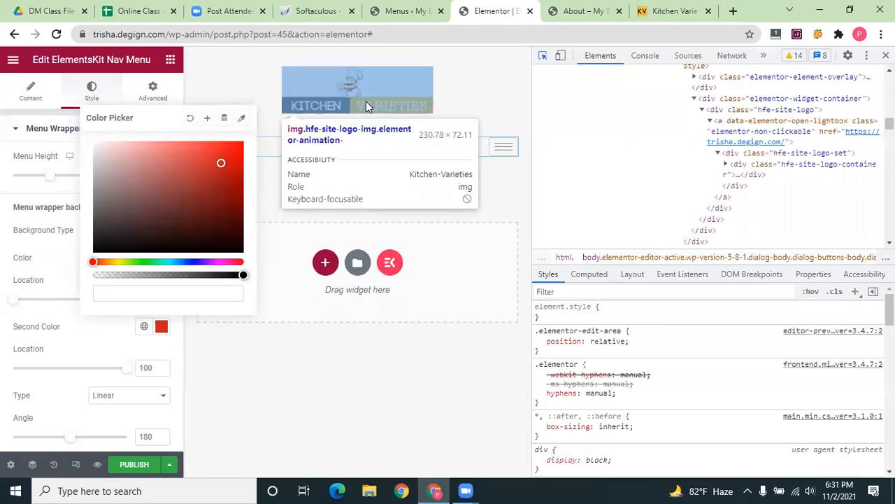
{"action": "left_click", "coordinate": [366, 102]}
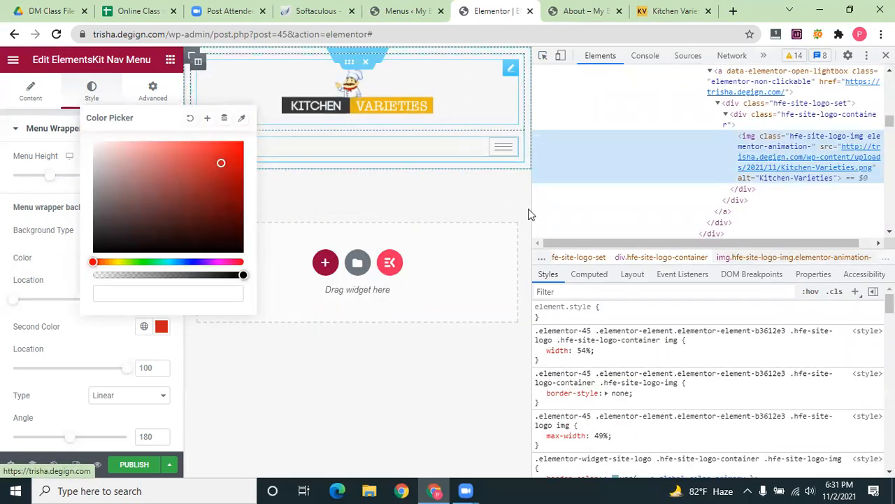
{"action": "scroll", "coordinate": [614, 425], "scroll_direction": "down", "scroll_amount": 7}
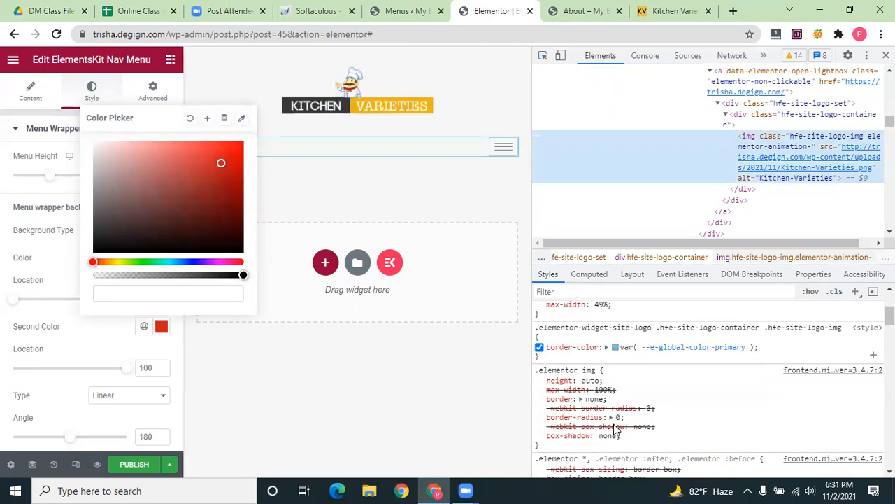
{"action": "scroll", "coordinate": [612, 425], "scroll_direction": "down", "scroll_amount": 8}
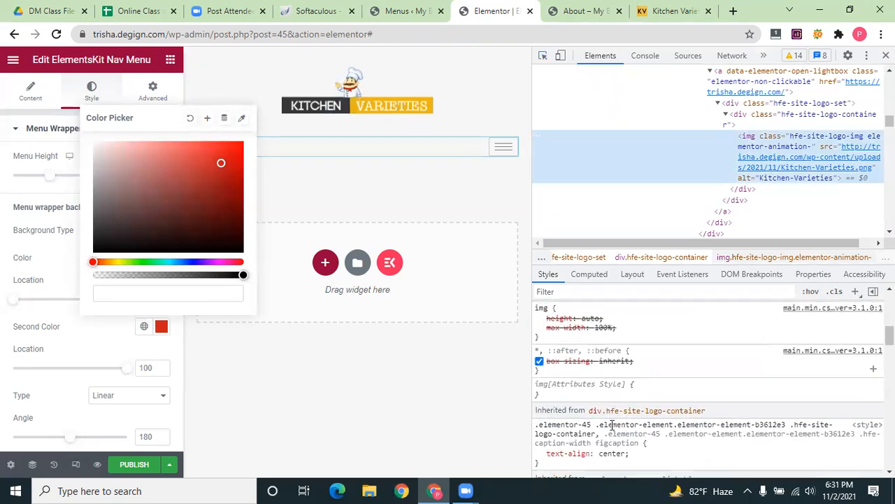
{"action": "scroll", "coordinate": [613, 425], "scroll_direction": "down", "scroll_amount": 3}
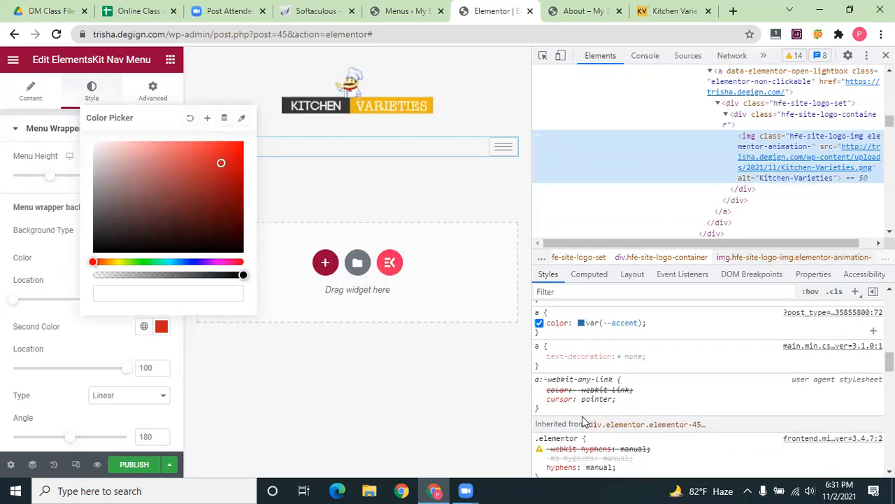
{"action": "scroll", "coordinate": [540, 388], "scroll_direction": "down", "scroll_amount": 2}
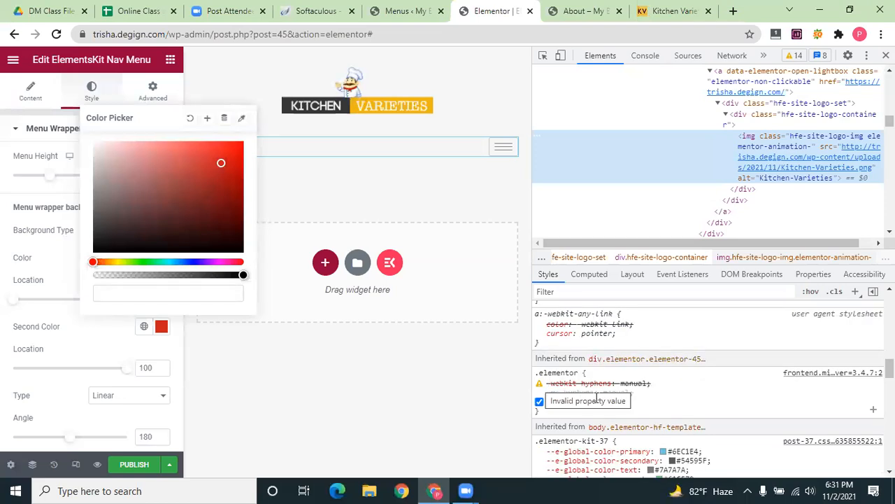
{"action": "scroll", "coordinate": [608, 396], "scroll_direction": "up", "scroll_amount": 2}
{"action": "scroll", "coordinate": [608, 396], "scroll_direction": "up", "scroll_amount": 10}
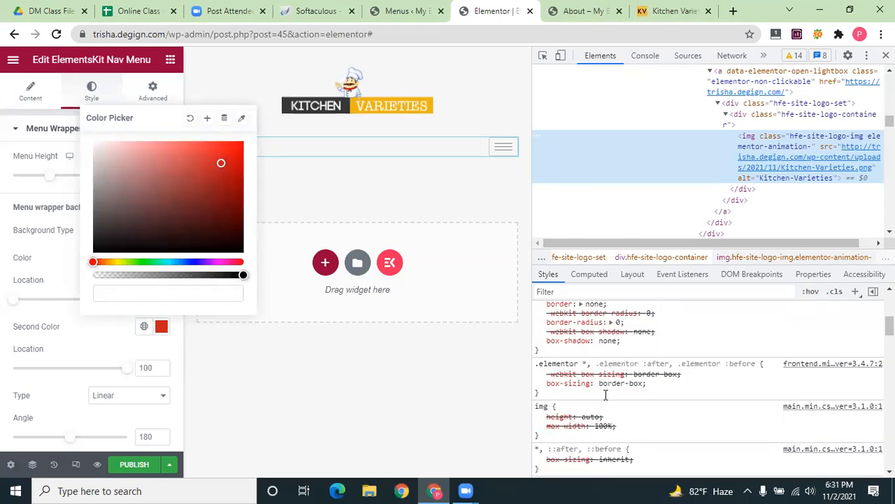
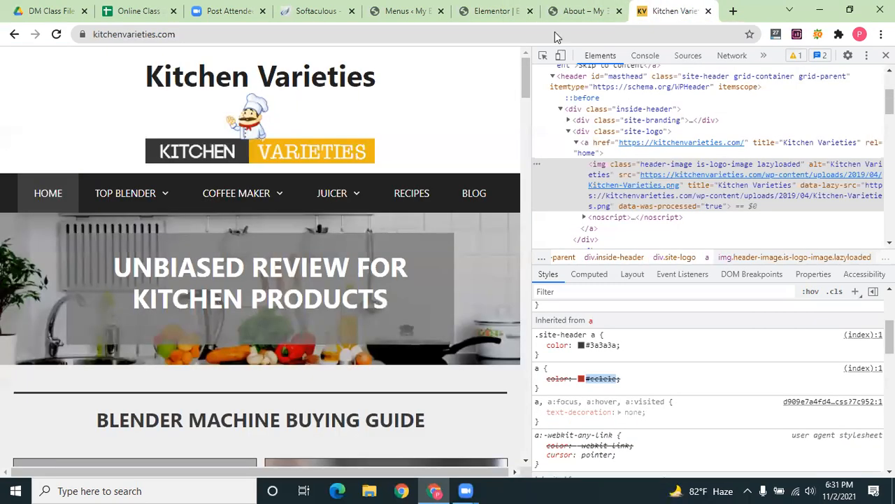
Inspect the Kitchen Varieties site's TOP BLENDER menu link styling in DevTools and reload its home page
{"action": "left_click", "coordinate": [672, 8]}
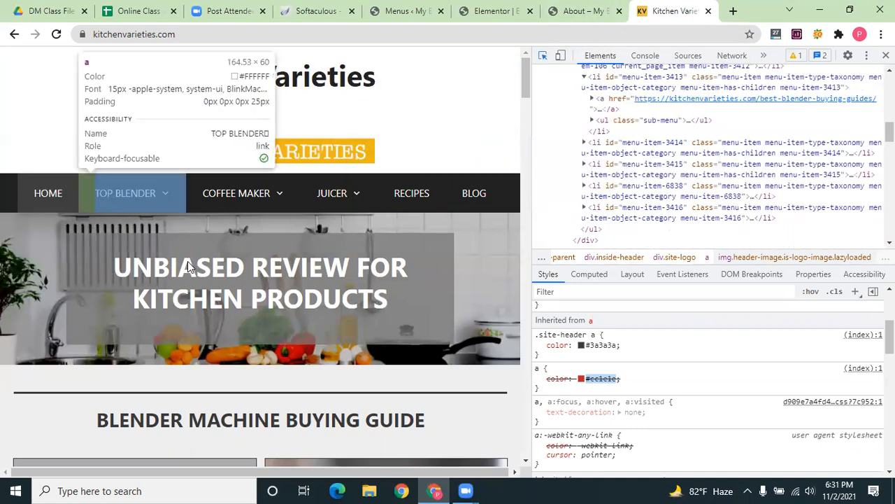
{"action": "scroll", "coordinate": [72, 181], "scroll_direction": "down", "scroll_amount": 4}
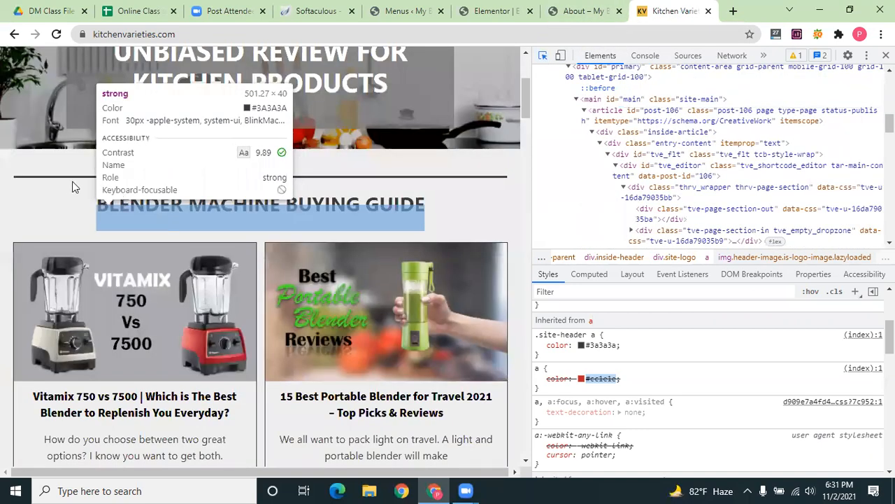
{"action": "scroll", "coordinate": [104, 189], "scroll_direction": "up", "scroll_amount": 4}
{"action": "left_click", "coordinate": [117, 207]}
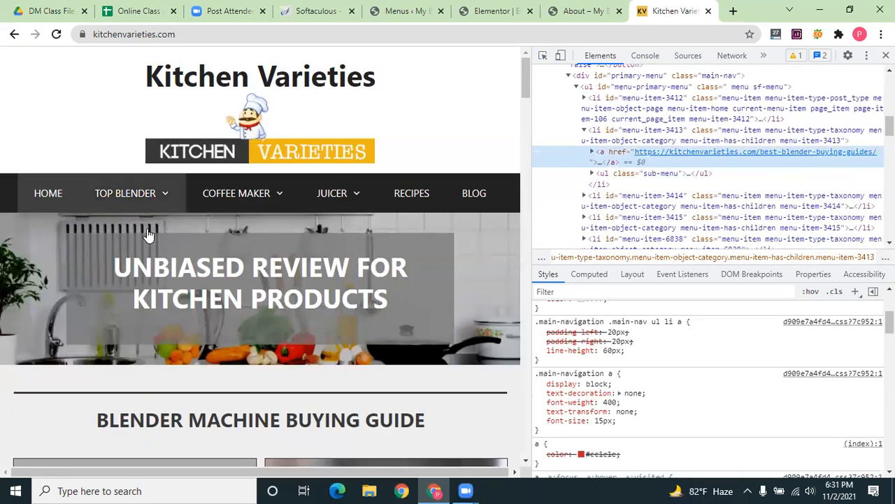
{"action": "mouse_move", "coordinate": [137, 207]}
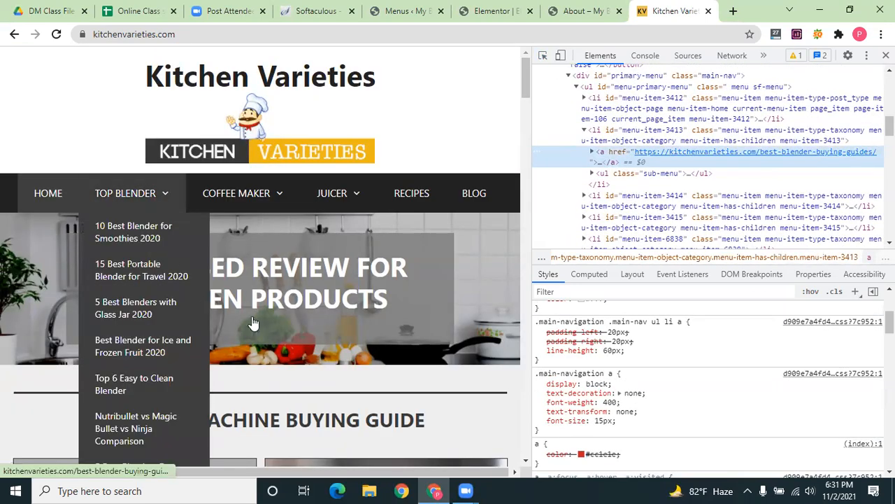
{"action": "scroll", "coordinate": [253, 323], "scroll_direction": "down", "scroll_amount": 5}
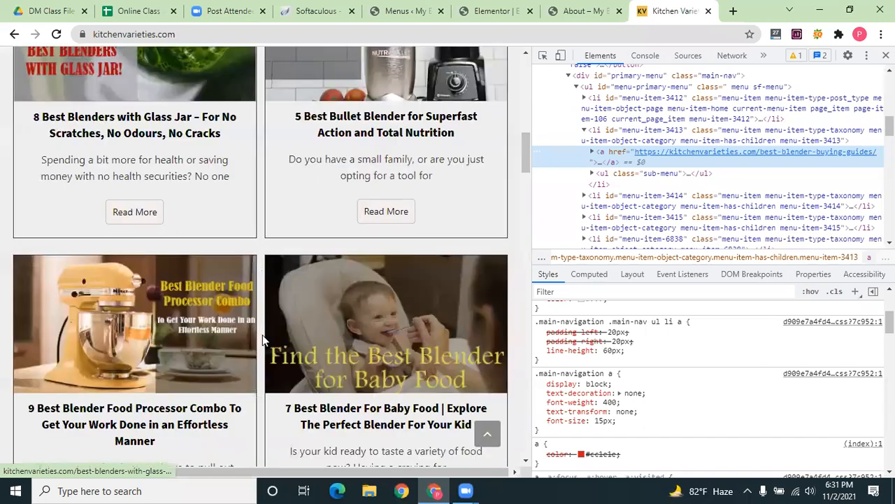
{"action": "scroll", "coordinate": [409, 391], "scroll_direction": "down", "scroll_amount": 10}
{"action": "scroll", "coordinate": [428, 394], "scroll_direction": "down", "scroll_amount": 10}
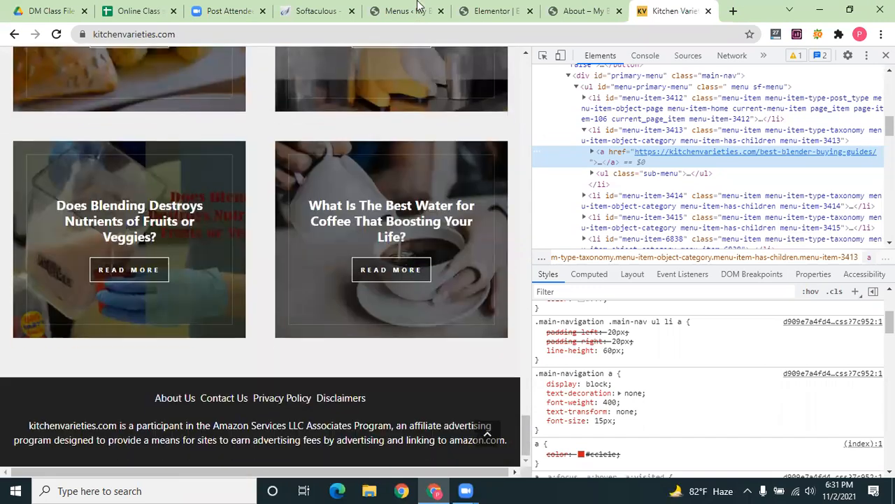
{"action": "scroll", "coordinate": [415, 93], "scroll_direction": "up", "scroll_amount": 1}
{"action": "scroll", "coordinate": [415, 93], "scroll_direction": "up", "scroll_amount": 8}
{"action": "scroll", "coordinate": [418, 96], "scroll_direction": "up", "scroll_amount": 10}
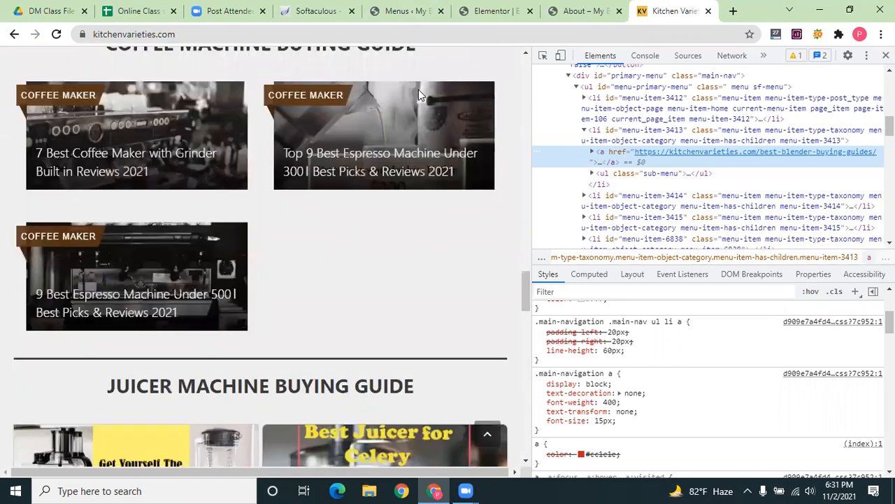
{"action": "scroll", "coordinate": [363, 138], "scroll_direction": "up", "scroll_amount": 15}
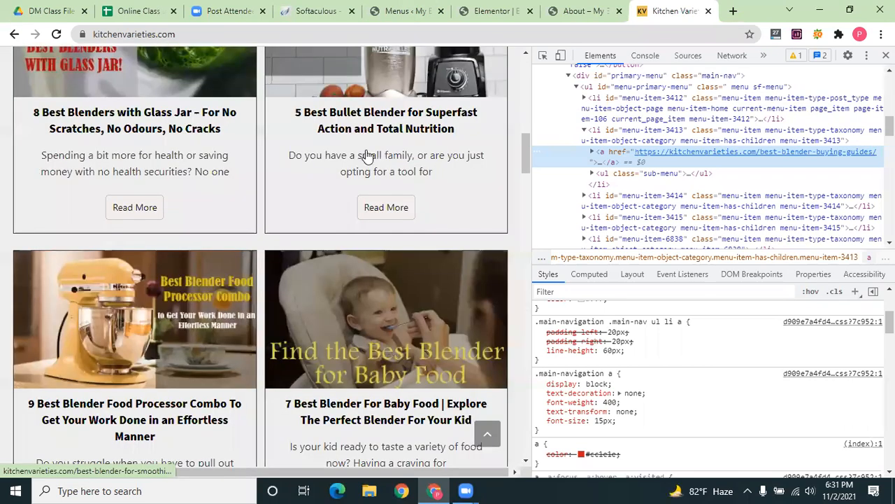
{"action": "left_click", "coordinate": [366, 153]}
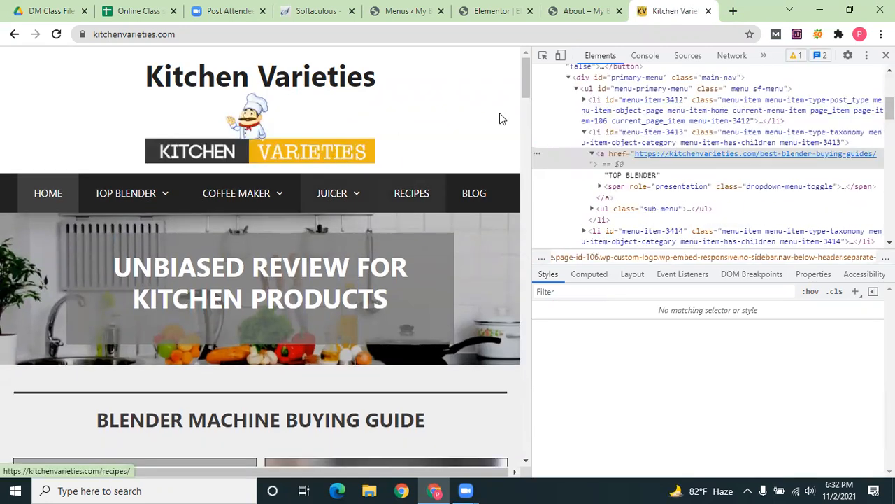
{"action": "left_click", "coordinate": [542, 55]}
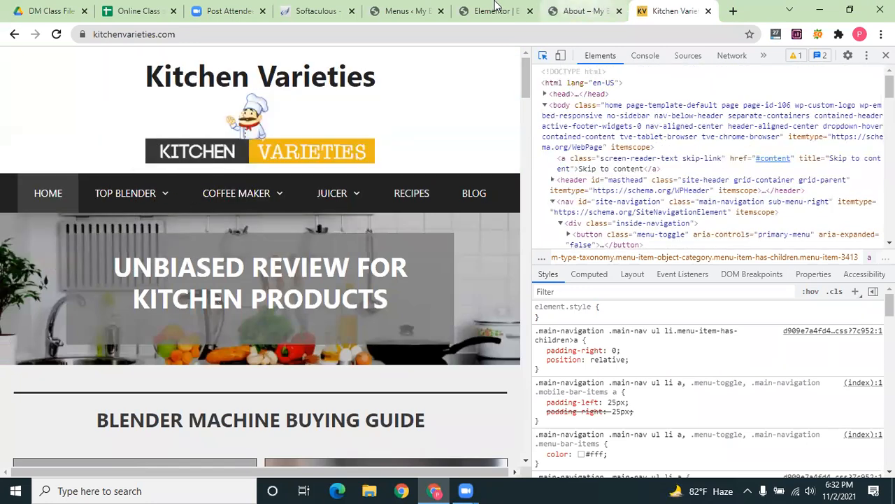
Move between the About page and Elementor tabs, ending in Elementor with DevTools closed
{"action": "left_click", "coordinate": [585, 11]}
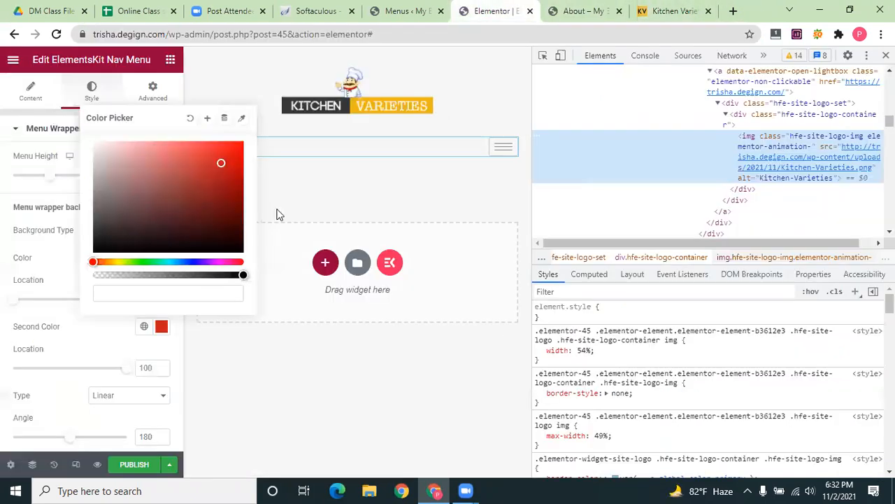
{"action": "left_click", "coordinate": [490, 11]}
{"action": "left_click", "coordinate": [581, 10]}
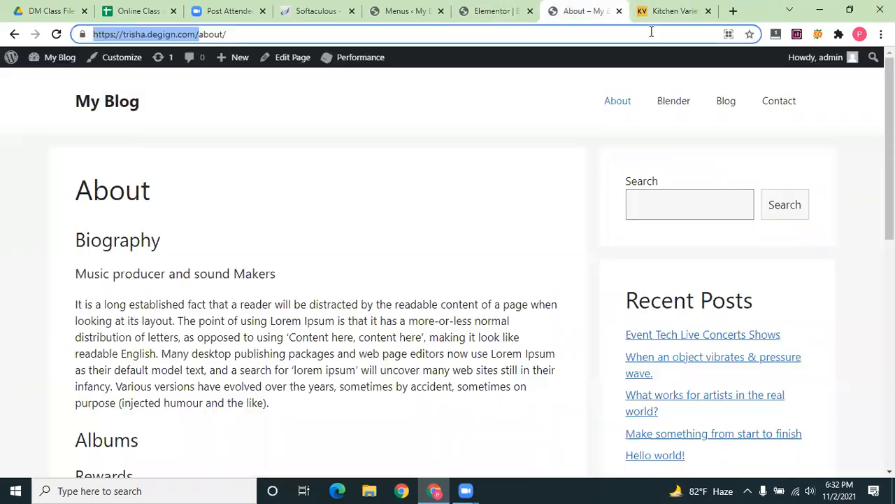
{"action": "left_click", "coordinate": [513, 5]}
{"action": "key", "text": "F12"}
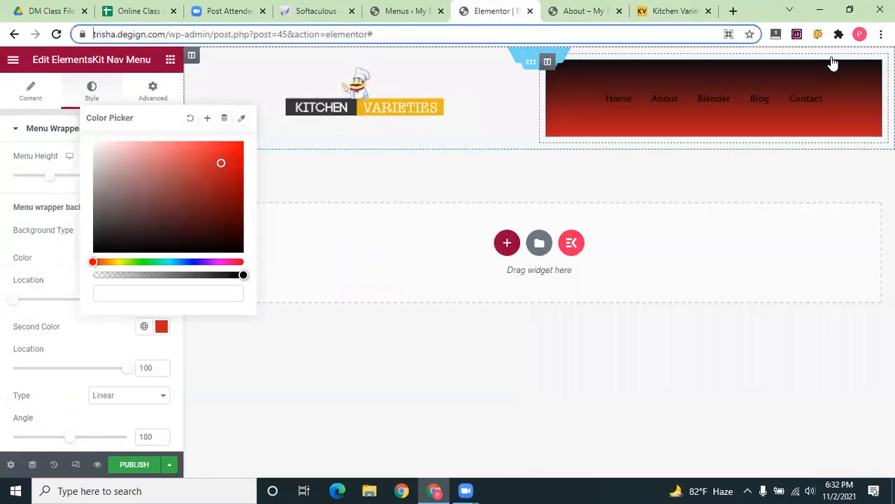
Make the menu's first gradient colour nearly transparent, trying lighter shades and hues
{"action": "left_click", "coordinate": [49, 256]}
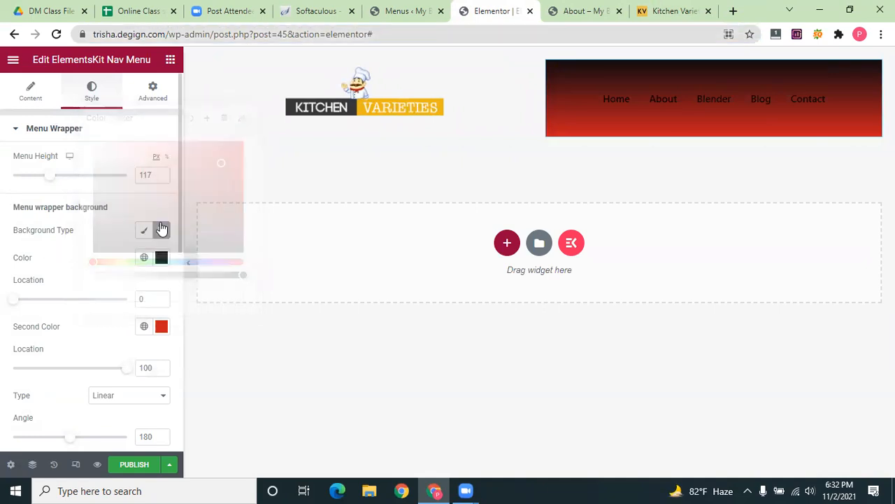
{"action": "left_click", "coordinate": [161, 258]}
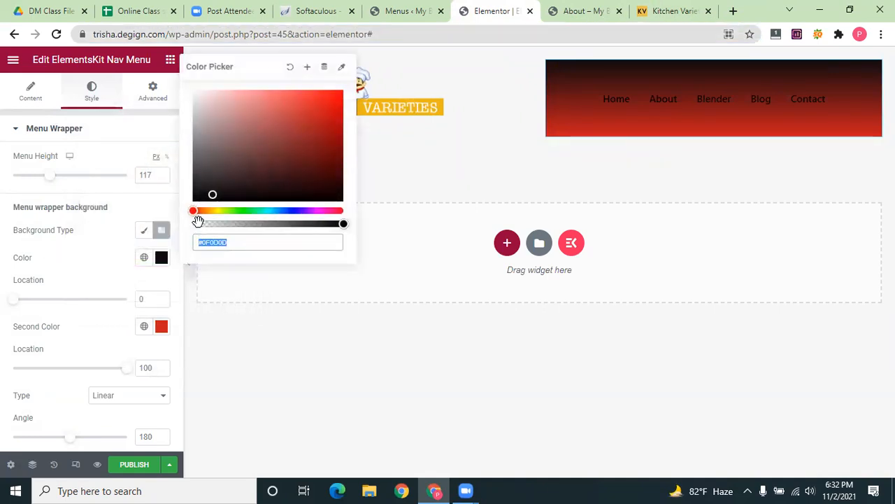
{"action": "left_click", "coordinate": [198, 222]}
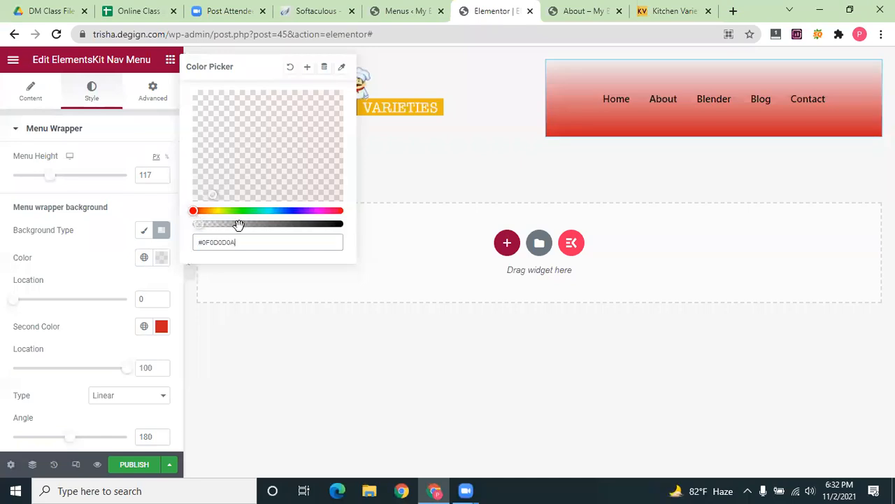
{"action": "left_click", "coordinate": [216, 160]}
{"action": "left_click_drag", "start_coordinate": [203, 212], "coordinate": [254, 210]}
{"action": "left_click", "coordinate": [202, 210]}
{"action": "left_click", "coordinate": [199, 136]}
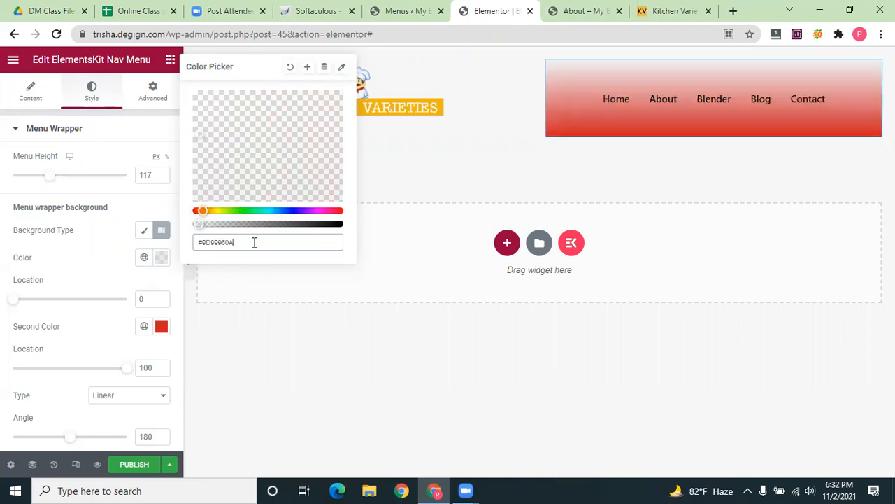
{"action": "key", "text": "BackSpace"}
Remove the first gradient colour, abandon sampling from the logo, and adjust its start position
{"action": "left_click", "coordinate": [291, 68]}
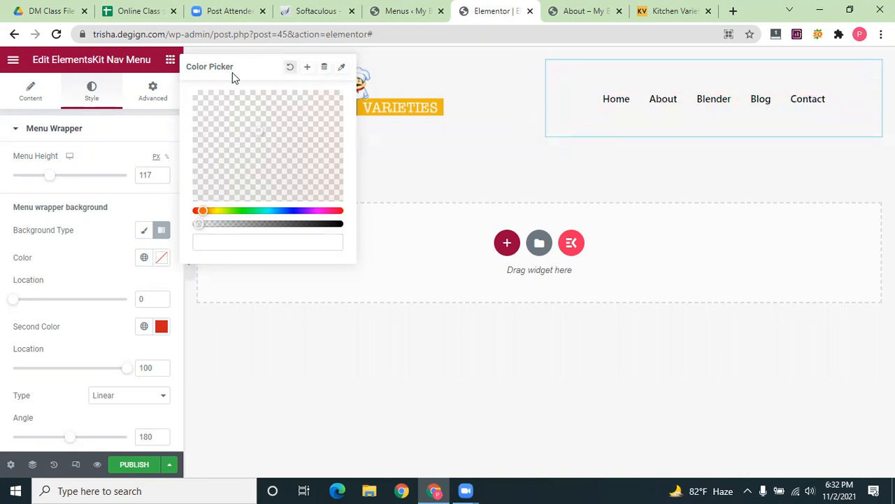
{"action": "left_click", "coordinate": [342, 66]}
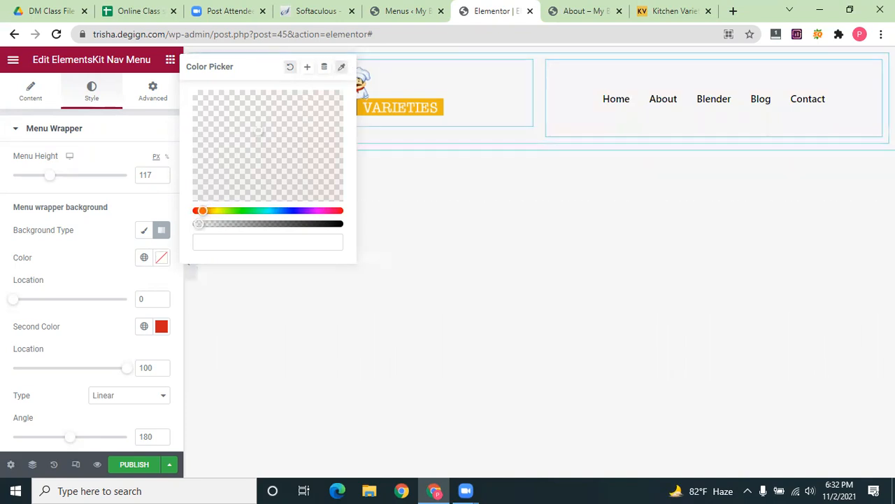
{"action": "left_click", "coordinate": [438, 104]}
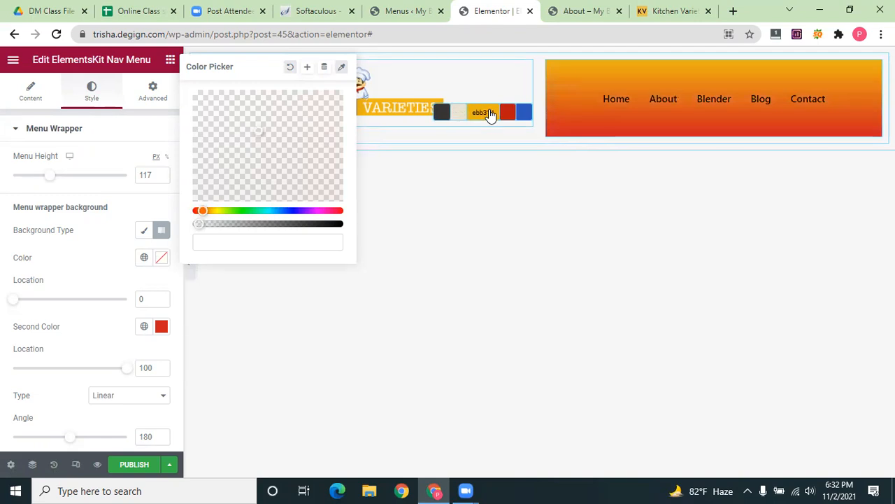
{"action": "left_click", "coordinate": [340, 66]}
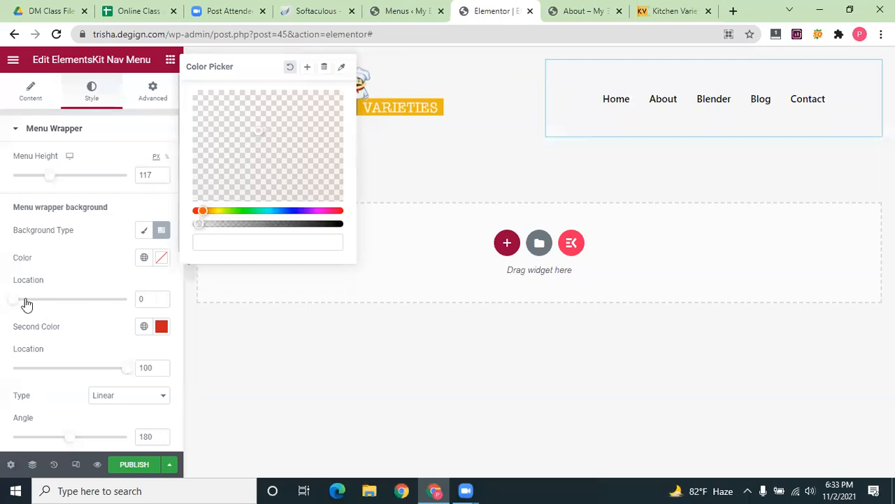
{"action": "left_click_drag", "start_coordinate": [35, 300], "coordinate": [7, 320]}
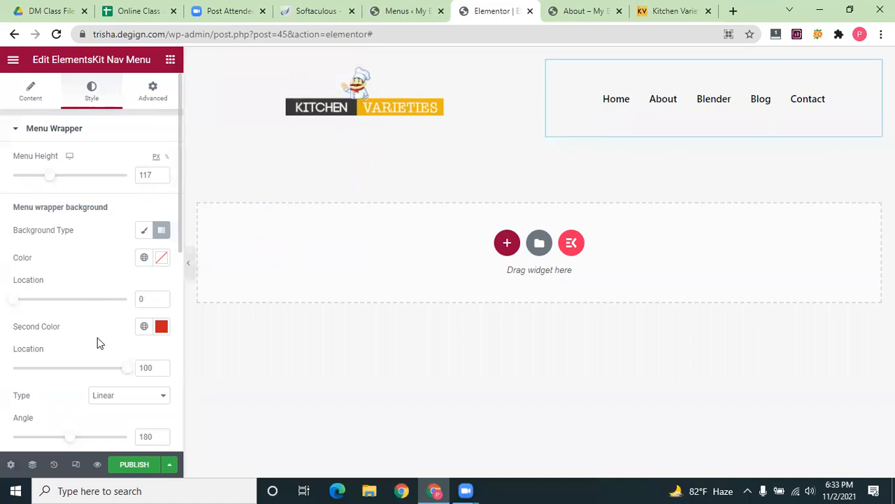
Set the menu item text colour to the logo's orange #EBB314, then check the Hover colour
{"action": "scroll", "coordinate": [97, 338], "scroll_direction": "down", "scroll_amount": 2}
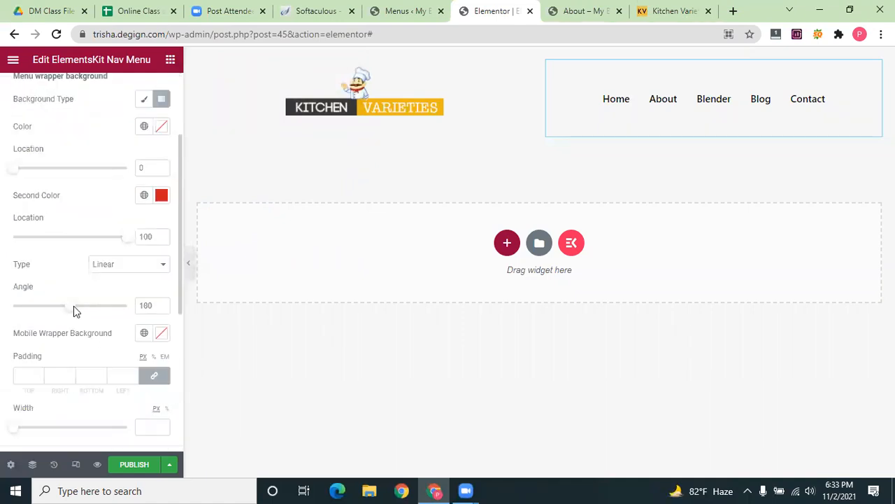
{"action": "scroll", "coordinate": [74, 306], "scroll_direction": "down", "scroll_amount": 2}
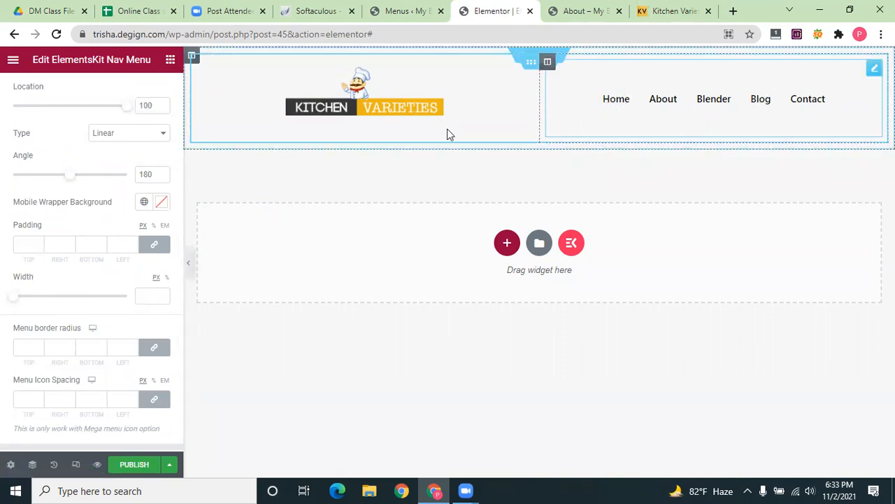
{"action": "scroll", "coordinate": [30, 333], "scroll_direction": "down", "scroll_amount": 2}
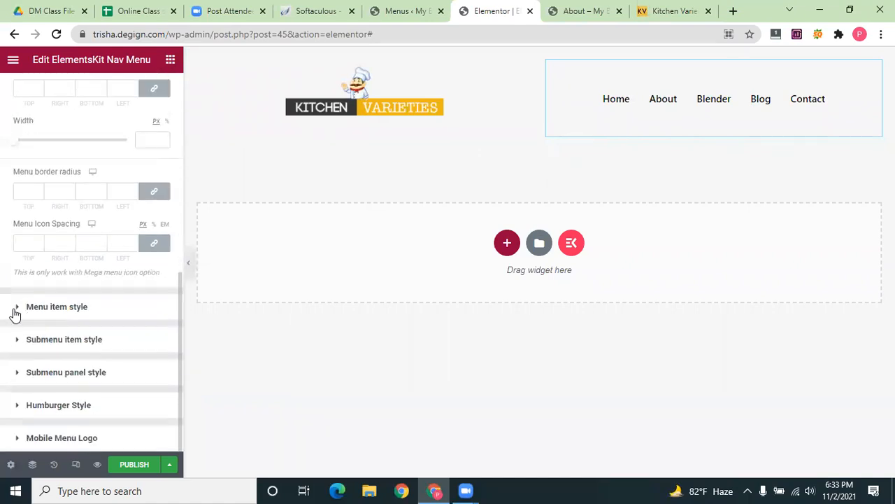
{"action": "left_click", "coordinate": [20, 309]}
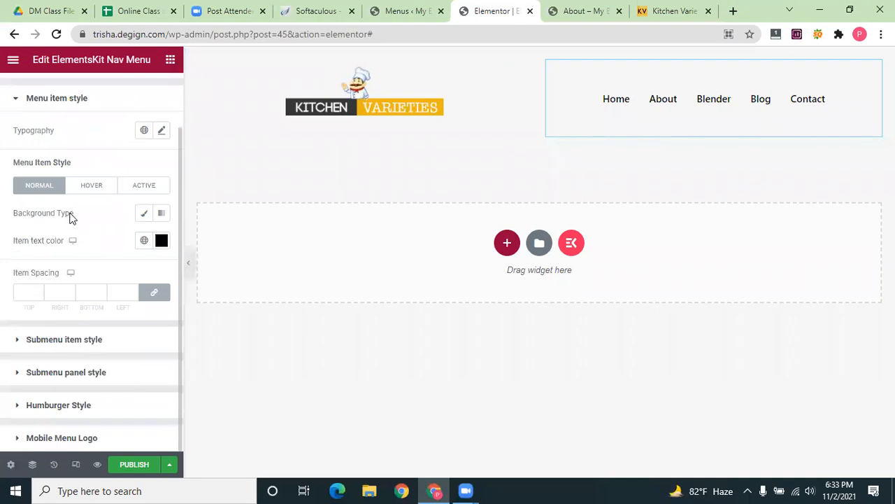
{"action": "left_click", "coordinate": [160, 240]}
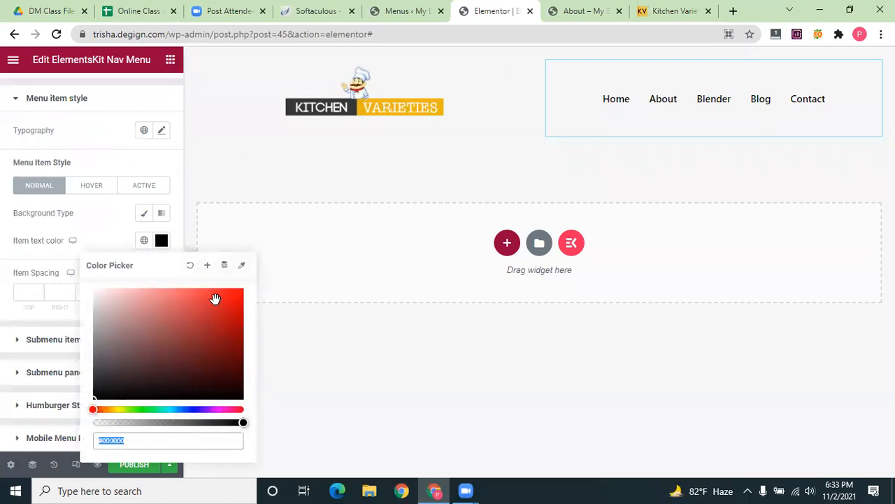
{"action": "left_click", "coordinate": [240, 266]}
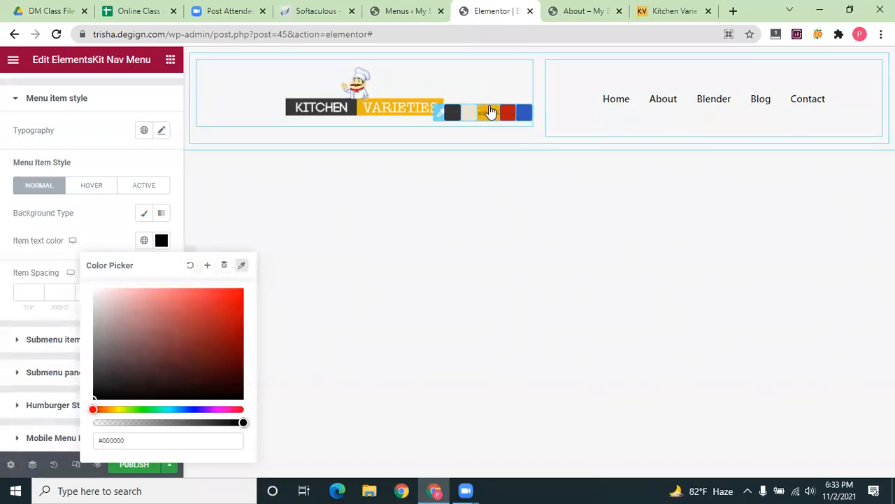
{"action": "left_click", "coordinate": [490, 112]}
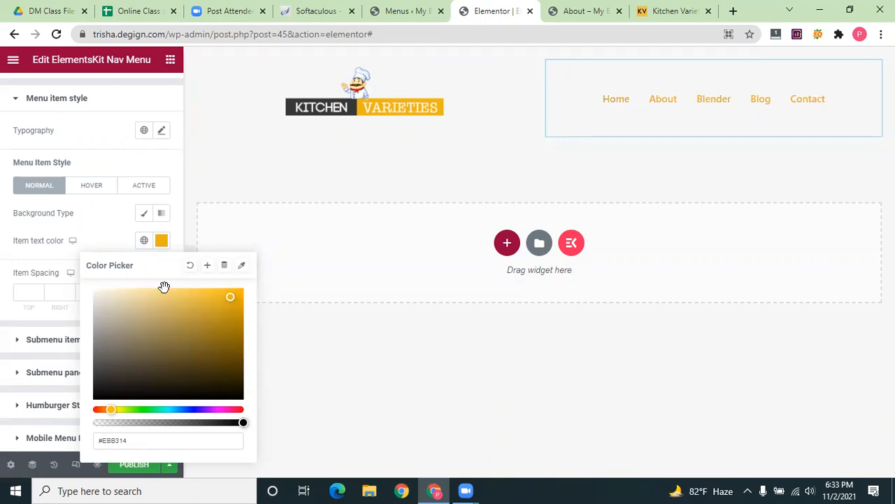
{"action": "left_click", "coordinate": [173, 228]}
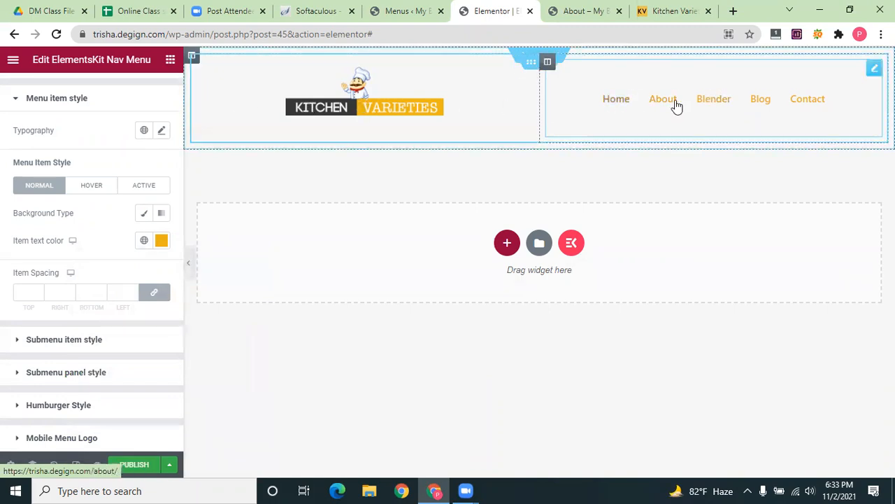
{"action": "left_click", "coordinate": [93, 185]}
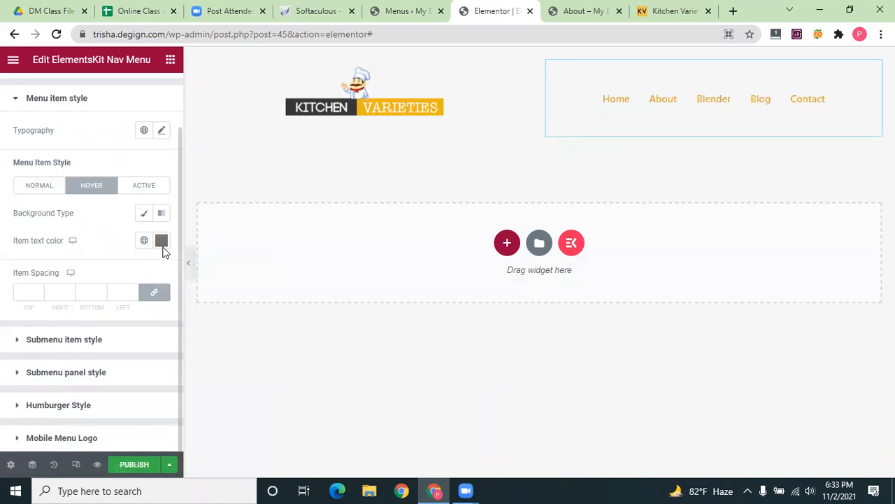
{"action": "left_click", "coordinate": [40, 186]}
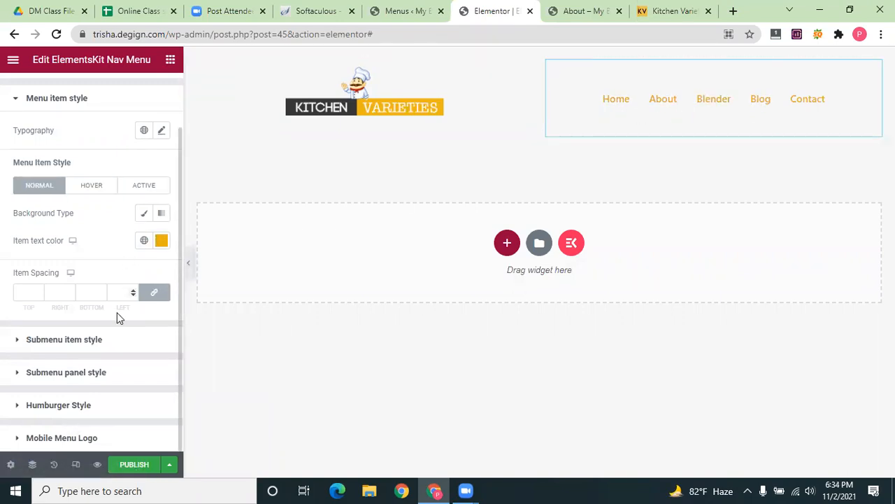
{"action": "scroll", "coordinate": [117, 315], "scroll_direction": "up", "scroll_amount": 2}
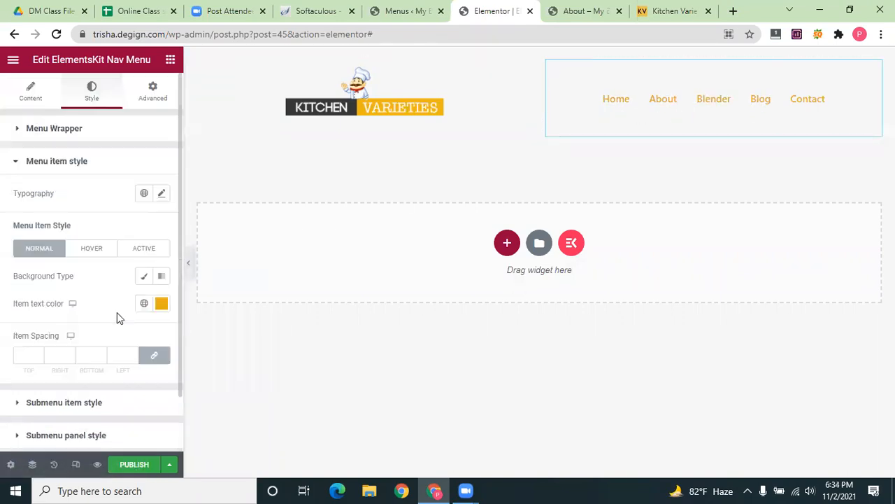
Open the menu typography's font family list, filter it by 'p', and browse the matching fonts
{"action": "left_click", "coordinate": [161, 194]}
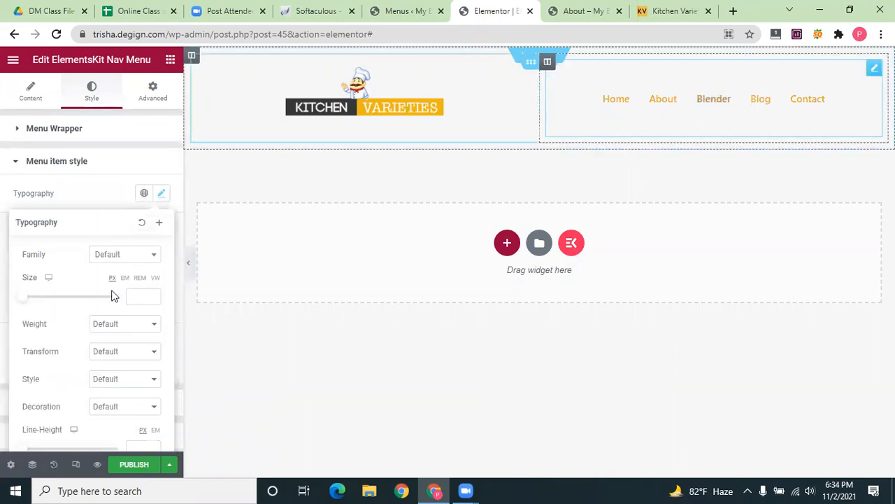
{"action": "left_click", "coordinate": [154, 256]}
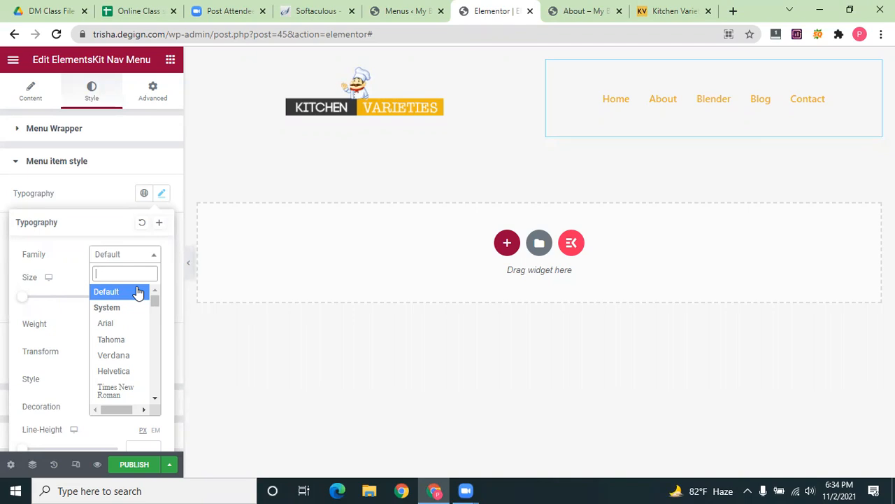
{"action": "scroll", "coordinate": [138, 361], "scroll_direction": "down", "scroll_amount": 5}
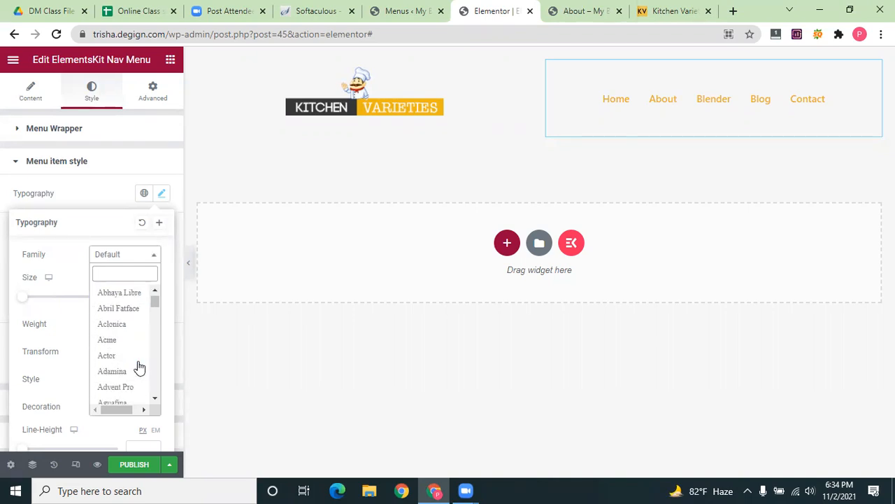
{"action": "scroll", "coordinate": [138, 363], "scroll_direction": "down", "scroll_amount": 3}
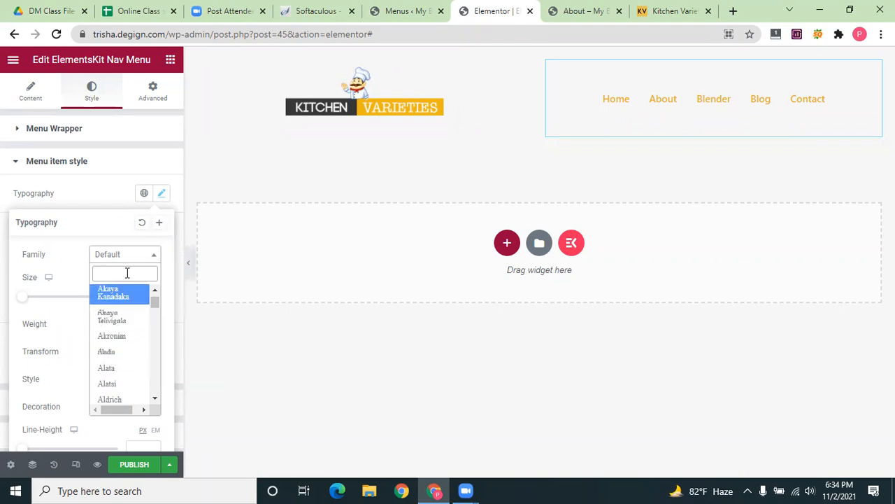
{"action": "type", "text": "p"}
{"action": "scroll", "coordinate": [124, 371], "scroll_direction": "down", "scroll_amount": 5}
{"action": "scroll", "coordinate": [128, 386], "scroll_direction": "up", "scroll_amount": 5}
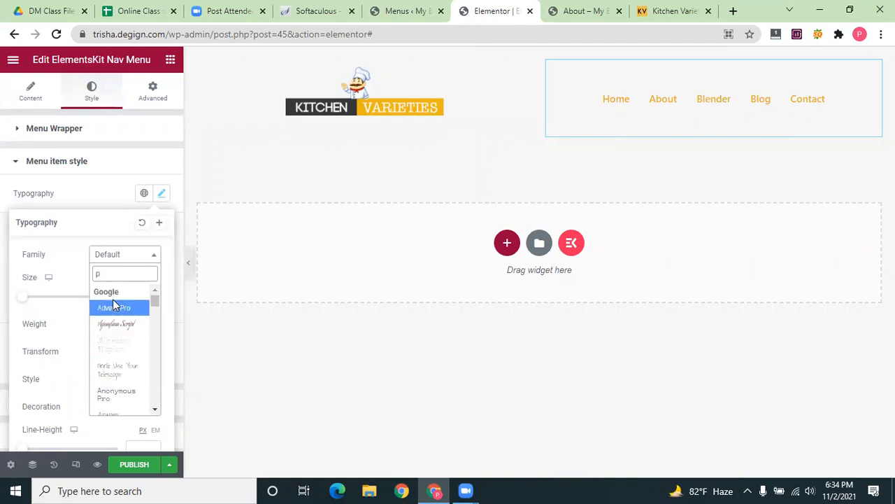
{"action": "scroll", "coordinate": [117, 357], "scroll_direction": "down", "scroll_amount": 3}
{"action": "scroll", "coordinate": [118, 357], "scroll_direction": "down", "scroll_amount": 6}
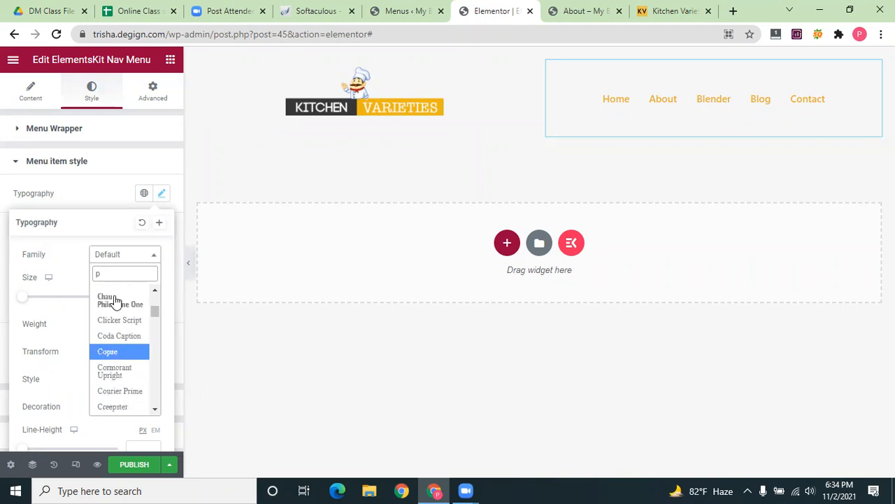
{"action": "scroll", "coordinate": [123, 365], "scroll_direction": "down", "scroll_amount": 5}
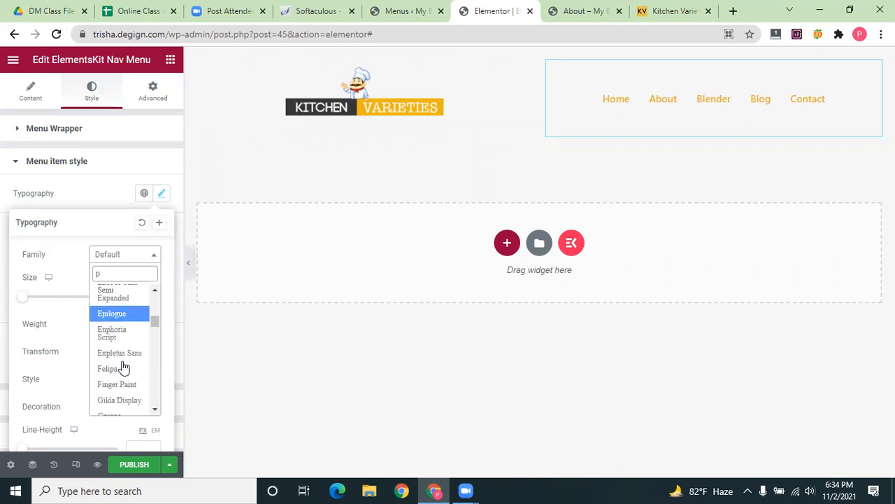
{"action": "scroll", "coordinate": [123, 367], "scroll_direction": "down", "scroll_amount": 5}
{"action": "scroll", "coordinate": [123, 370], "scroll_direction": "down", "scroll_amount": 8}
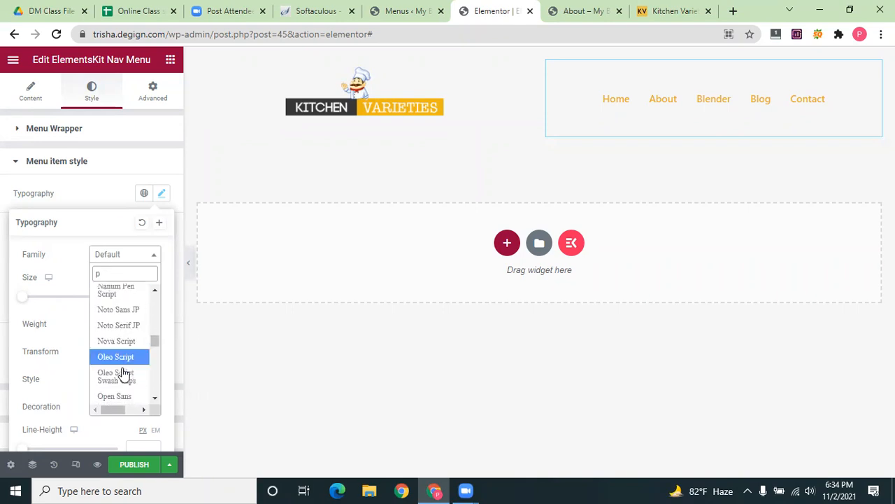
{"action": "scroll", "coordinate": [123, 374], "scroll_direction": "up", "scroll_amount": 3}
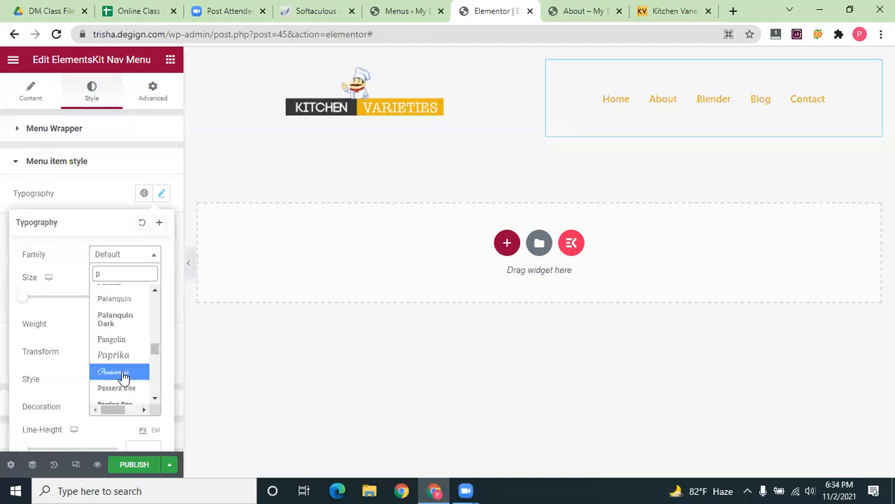
{"action": "scroll", "coordinate": [123, 378], "scroll_direction": "up", "scroll_amount": 2}
{"action": "scroll", "coordinate": [120, 388], "scroll_direction": "up", "scroll_amount": 3}
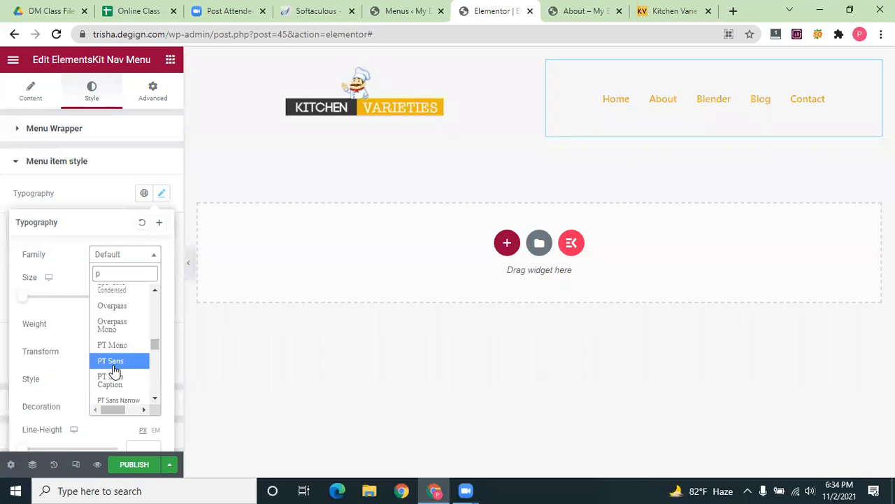
{"action": "scroll", "coordinate": [115, 370], "scroll_direction": "down", "scroll_amount": 1}
{"action": "scroll", "coordinate": [115, 369], "scroll_direction": "up", "scroll_amount": 1}
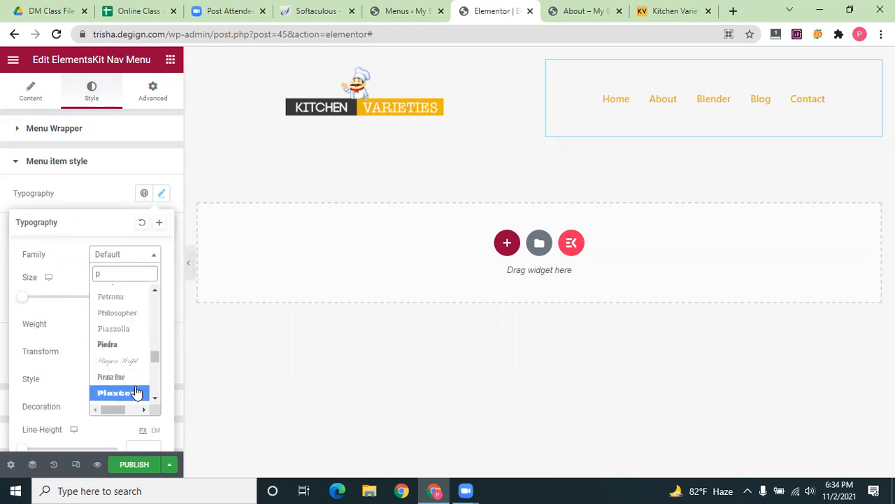
{"action": "scroll", "coordinate": [130, 328], "scroll_direction": "down", "scroll_amount": 1}
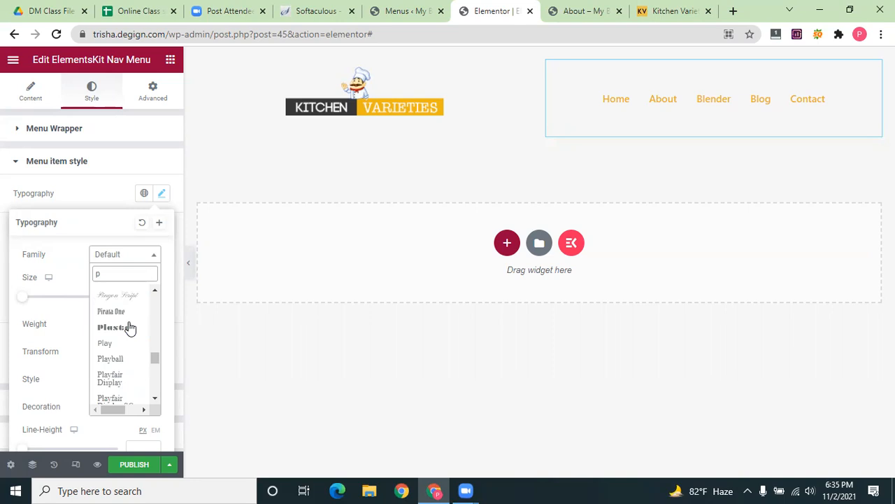
{"action": "scroll", "coordinate": [130, 327], "scroll_direction": "down", "scroll_amount": 3}
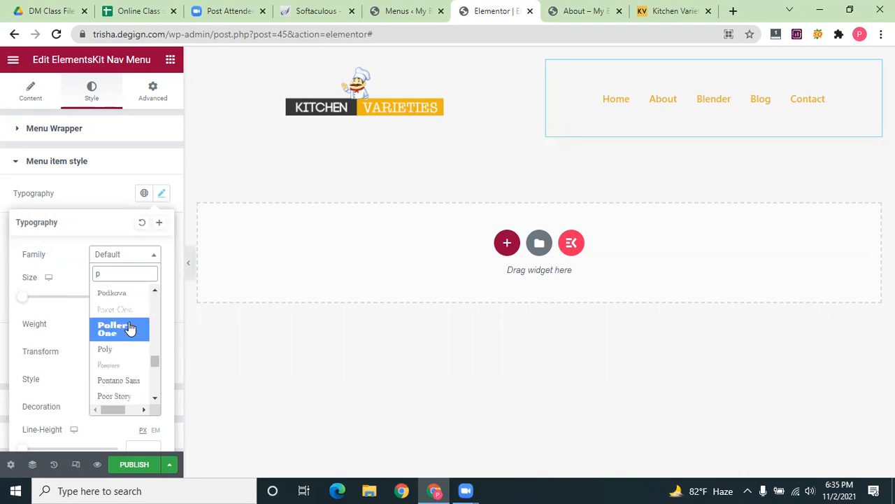
{"action": "scroll", "coordinate": [129, 327], "scroll_direction": "down", "scroll_amount": 3}
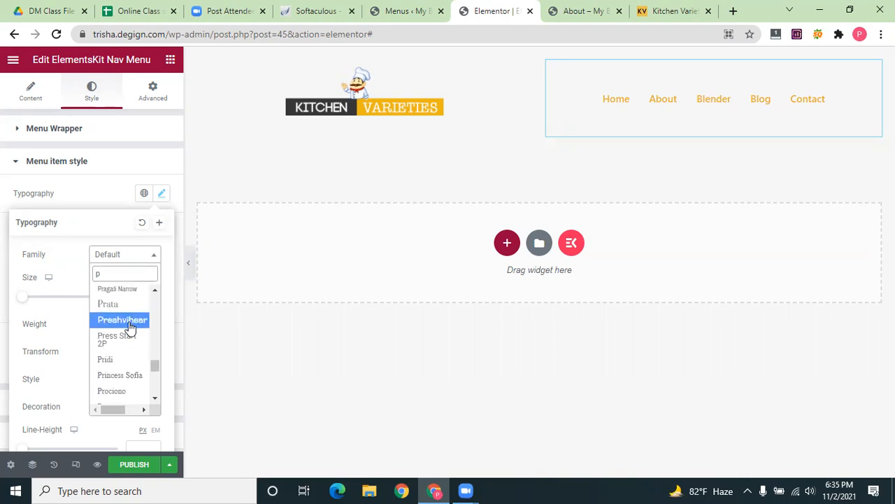
{"action": "scroll", "coordinate": [129, 328], "scroll_direction": "down", "scroll_amount": 2}
{"action": "scroll", "coordinate": [129, 327], "scroll_direction": "down", "scroll_amount": 3}
{"action": "scroll", "coordinate": [129, 327], "scroll_direction": "down", "scroll_amount": 4}
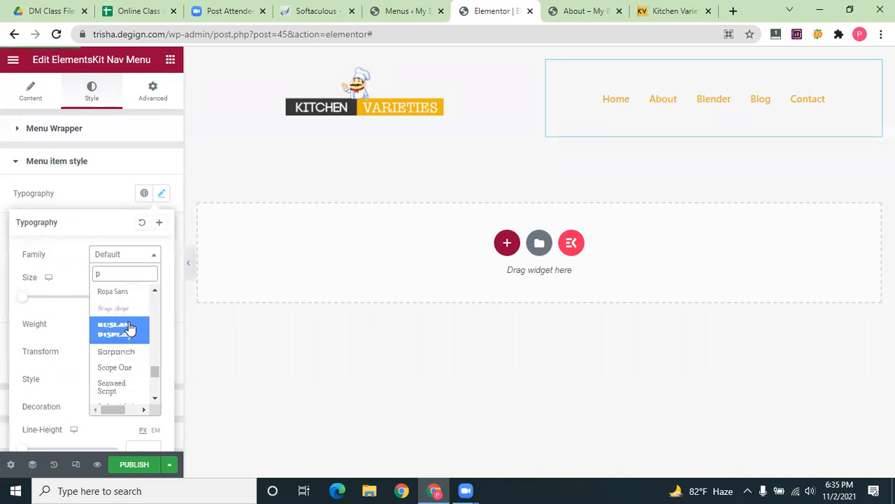
{"action": "scroll", "coordinate": [129, 328], "scroll_direction": "up", "scroll_amount": 6}
Search 'google provided front name' in a new browser tab
{"action": "left_click", "coordinate": [734, 10]}
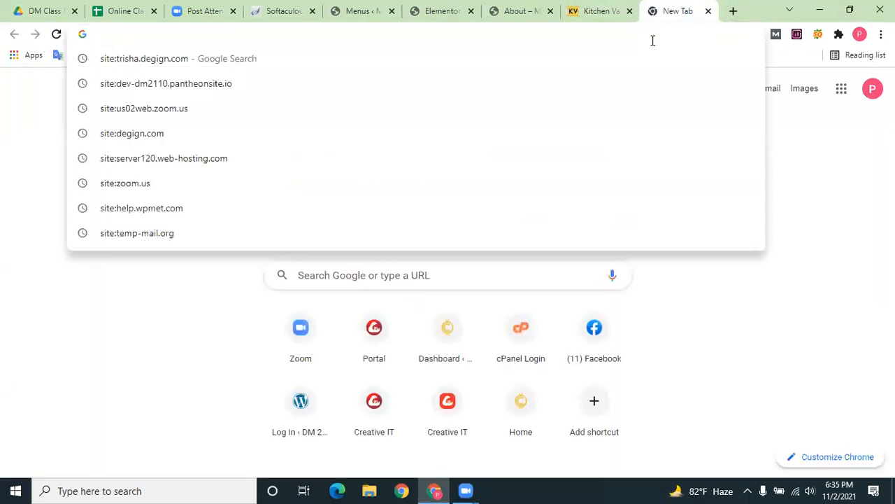
{"action": "type", "text": "google "}
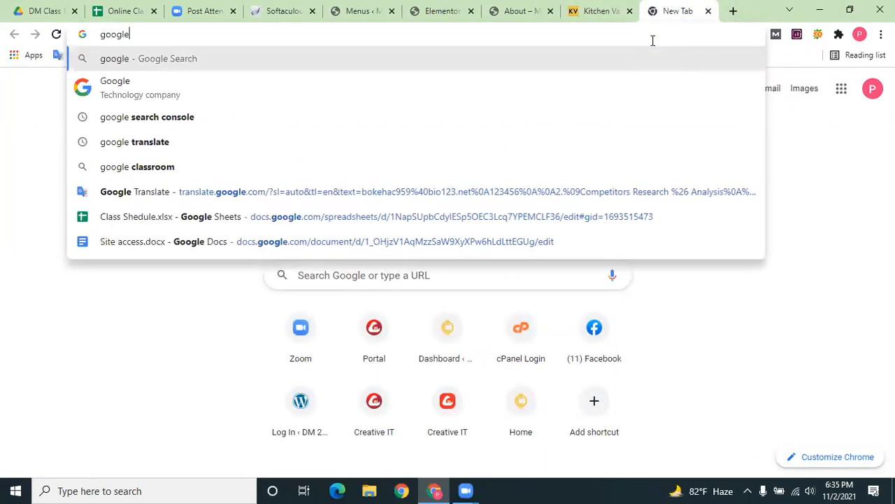
{"action": "type", "text": "provided"}
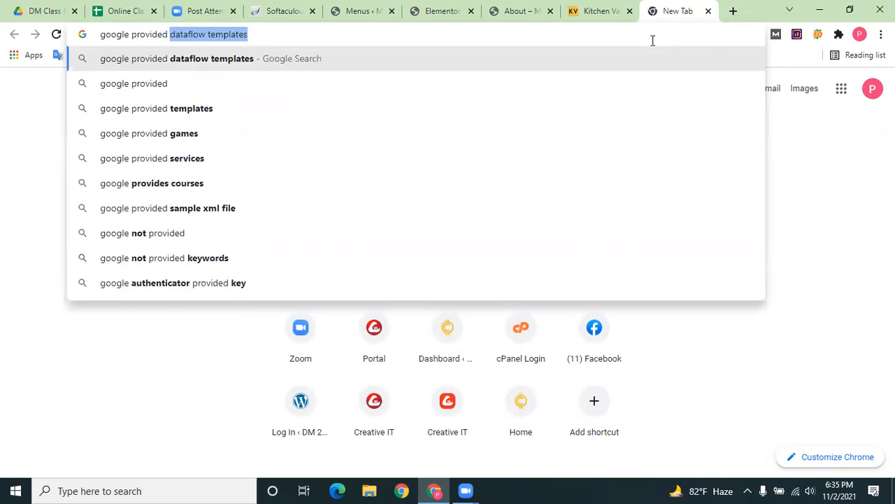
{"action": "type", "text": " fro"}
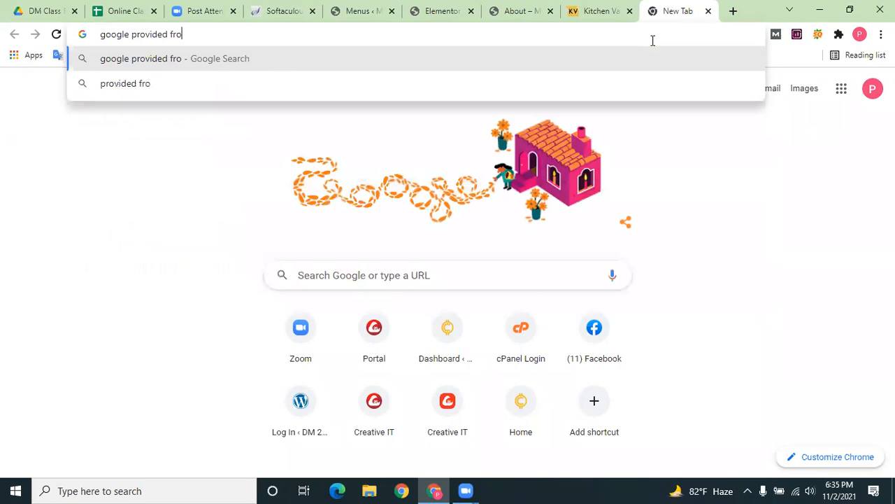
{"action": "type", "text": "nt name"}
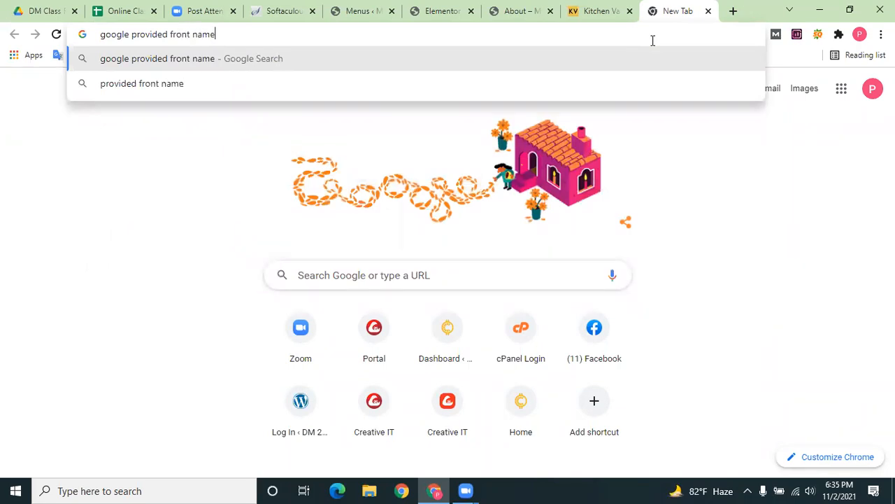
{"action": "key", "text": "Return"}
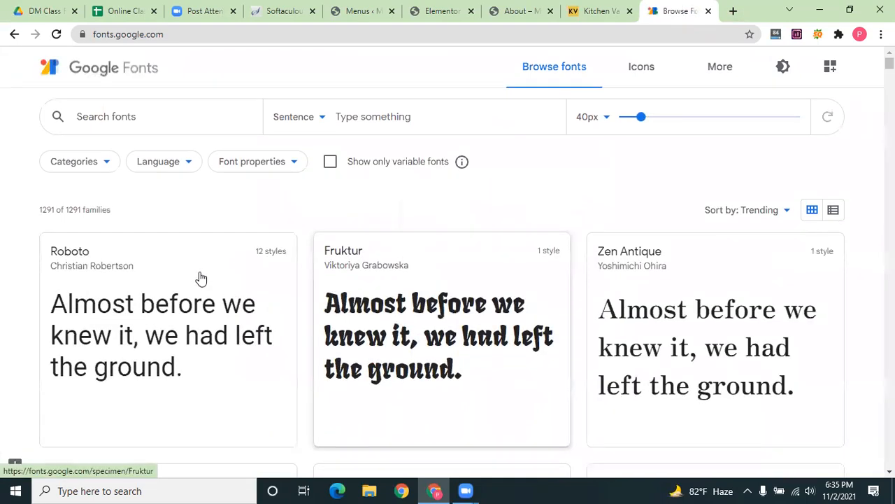
{"action": "scroll", "coordinate": [168, 294], "scroll_direction": "down", "scroll_amount": 5}
{"action": "scroll", "coordinate": [203, 304], "scroll_direction": "down", "scroll_amount": 2}
{"action": "scroll", "coordinate": [199, 304], "scroll_direction": "down", "scroll_amount": 6}
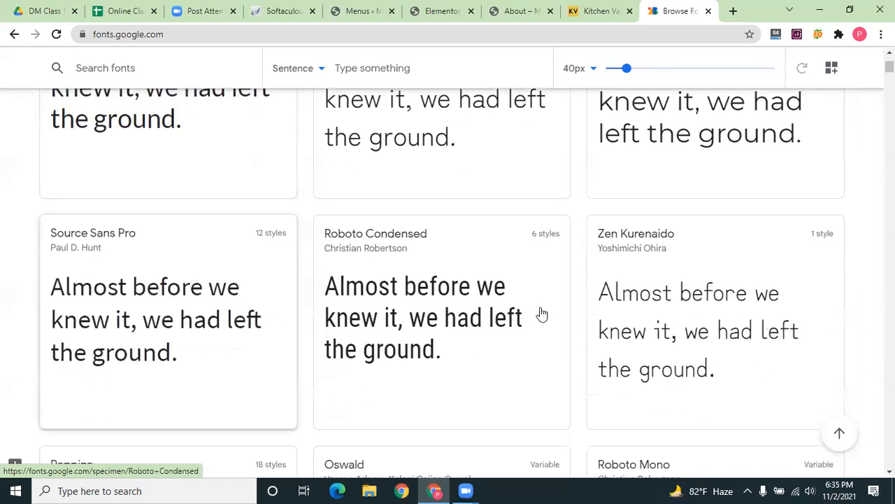
{"action": "scroll", "coordinate": [539, 314], "scroll_direction": "down", "scroll_amount": 2}
{"action": "scroll", "coordinate": [543, 314], "scroll_direction": "down", "scroll_amount": 2}
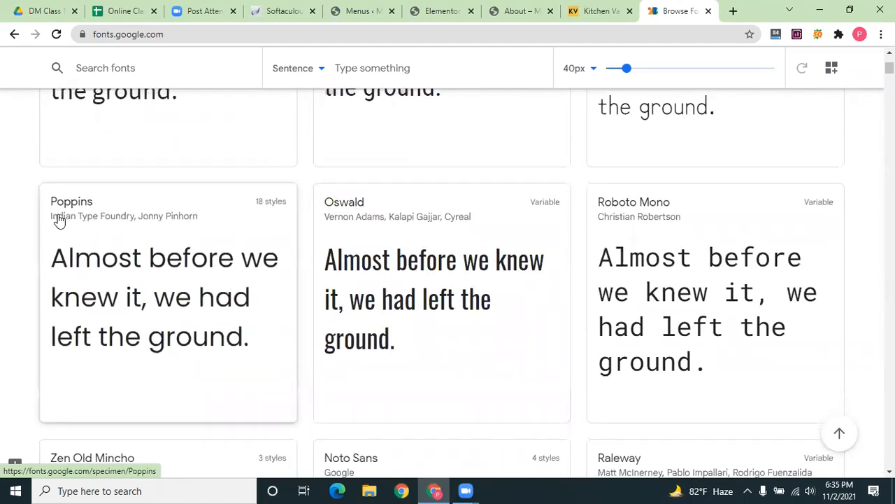
{"action": "scroll", "coordinate": [268, 314], "scroll_direction": "down", "scroll_amount": 5}
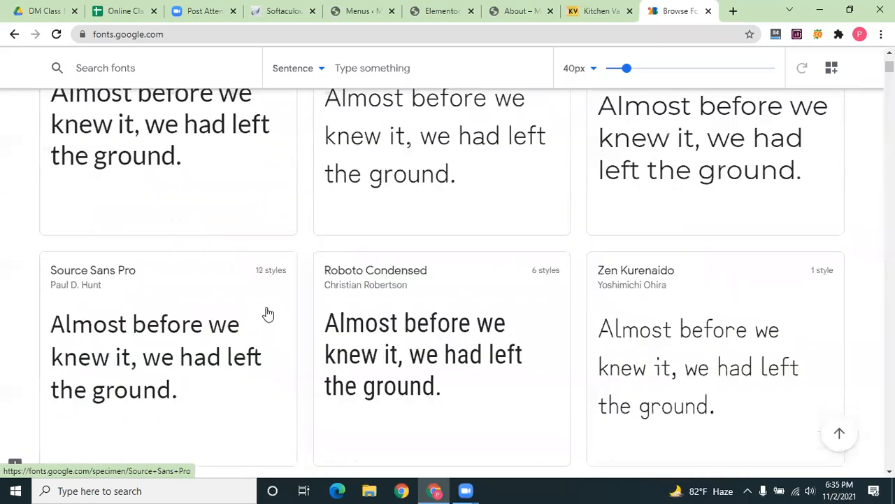
{"action": "scroll", "coordinate": [4, 375], "scroll_direction": "up", "scroll_amount": 3}
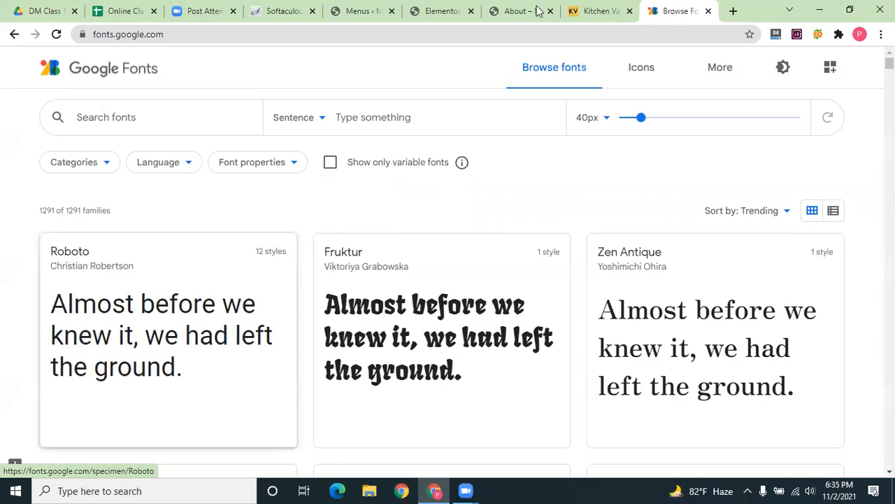
Cycle through the Kitchen Varieties and About tabs back to the Elementor editor
{"action": "key", "text": "ctrl+shift+Tab"}
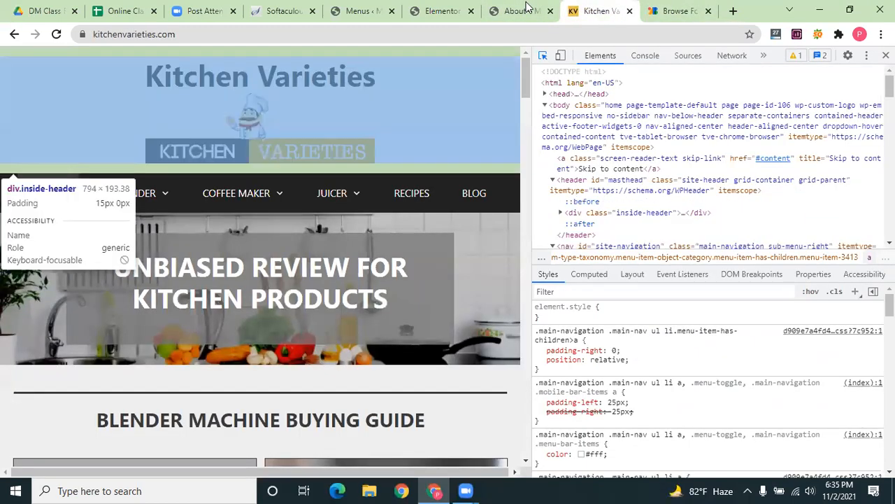
{"action": "left_click", "coordinate": [524, 11]}
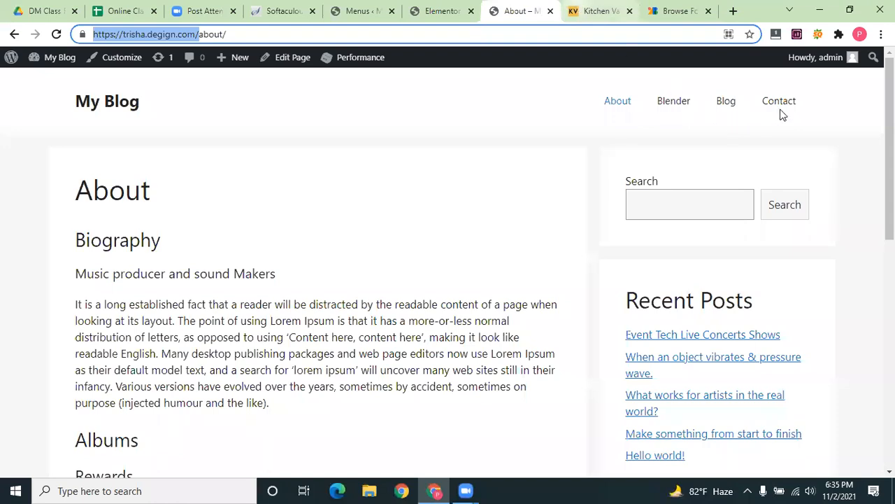
{"action": "key", "text": "ctrl+Tab"}
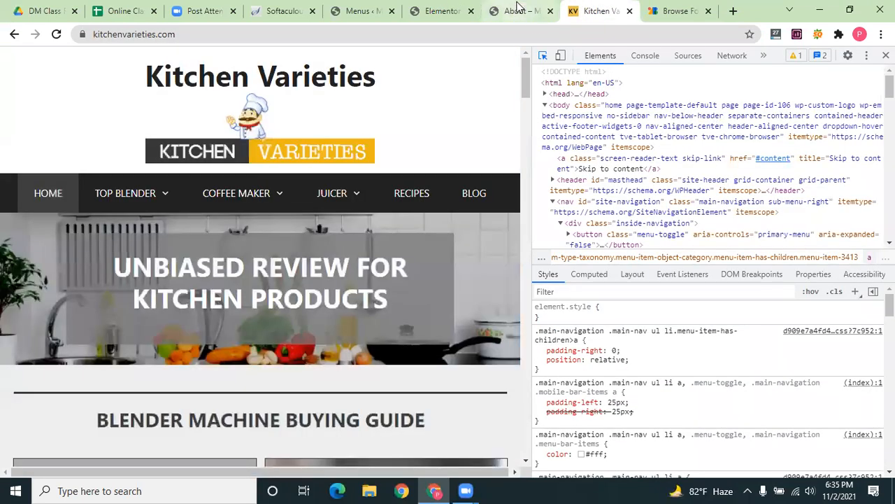
{"action": "key", "text": "ctrl+shift+Tab"}
{"action": "key", "text": "ctrl+shift+Tab"}
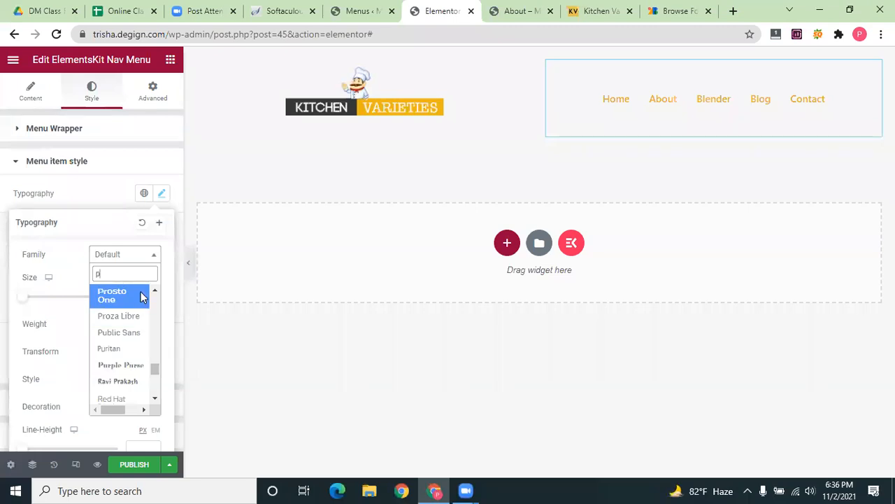
Choose Poppins as the menu font family and set its size to 20
{"action": "type", "text": "opi"}
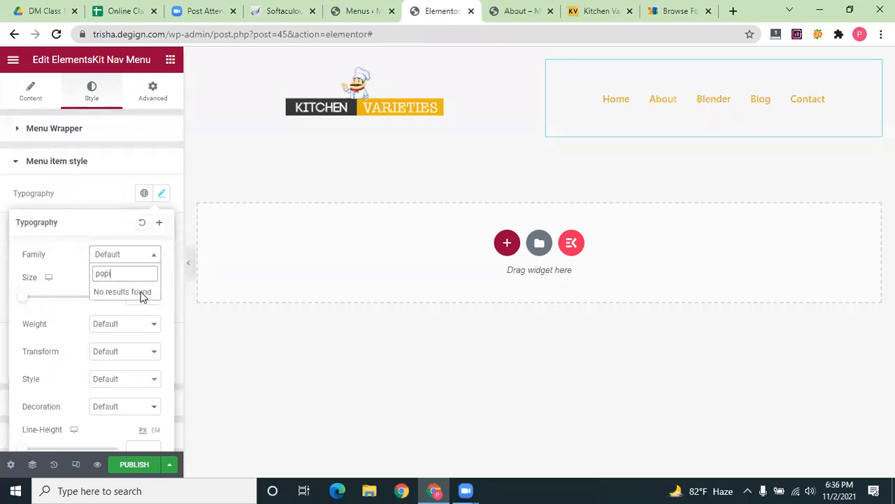
{"action": "key", "text": "BackSpace"}
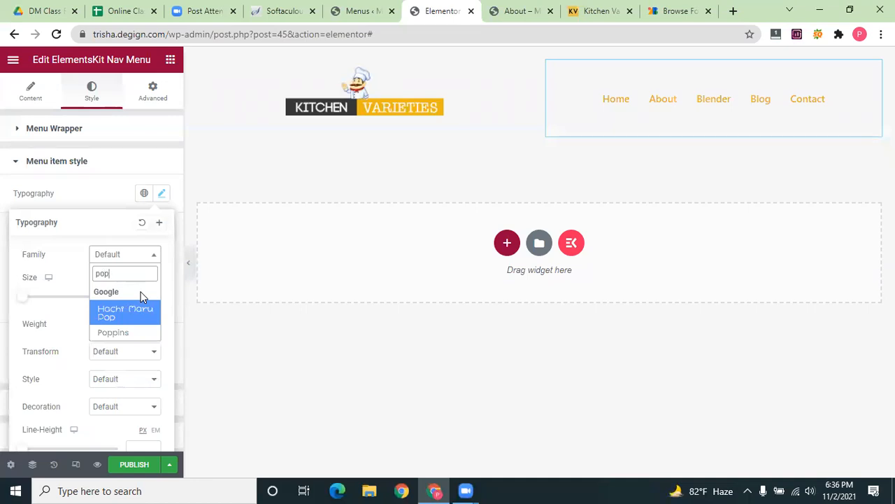
{"action": "left_click", "coordinate": [125, 333]}
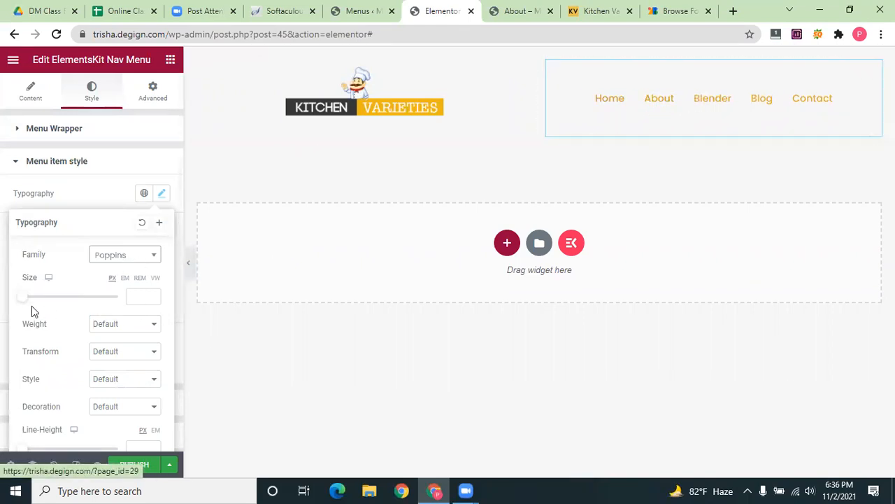
{"action": "mouse_move", "coordinate": [24, 299]}
{"action": "left_mouse_down"}
{"action": "mouse_move", "coordinate": [40, 298]}
{"action": "mouse_move", "coordinate": [32, 298]}
{"action": "left_mouse_up"}
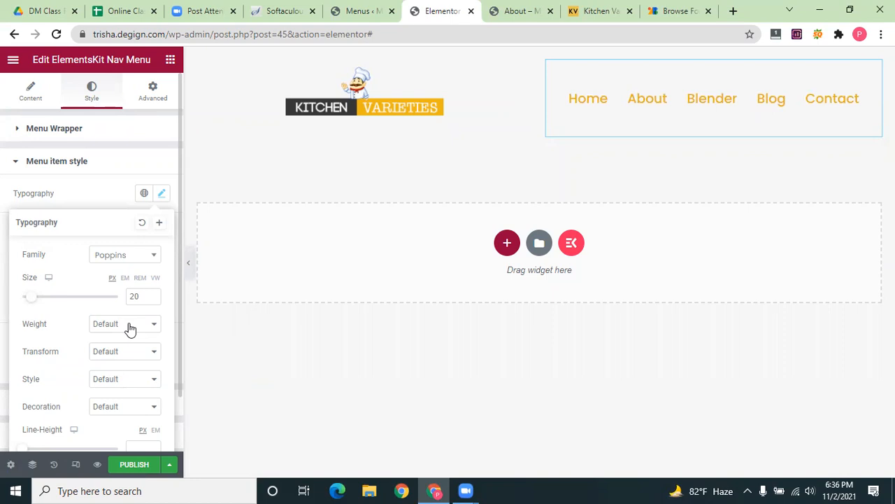
Set the menu font style to Normal after briefly trying Italic, with line height 1
{"action": "scroll", "coordinate": [92, 356], "scroll_direction": "down", "scroll_amount": 1}
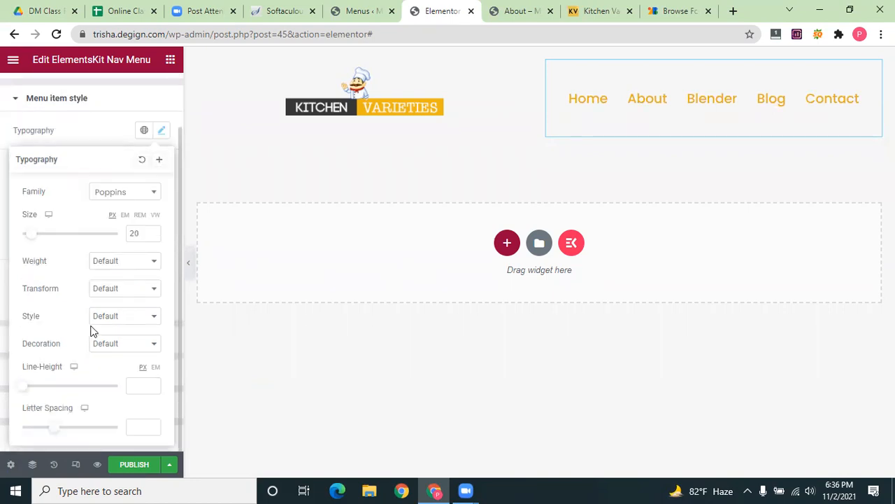
{"action": "left_click", "coordinate": [135, 319]}
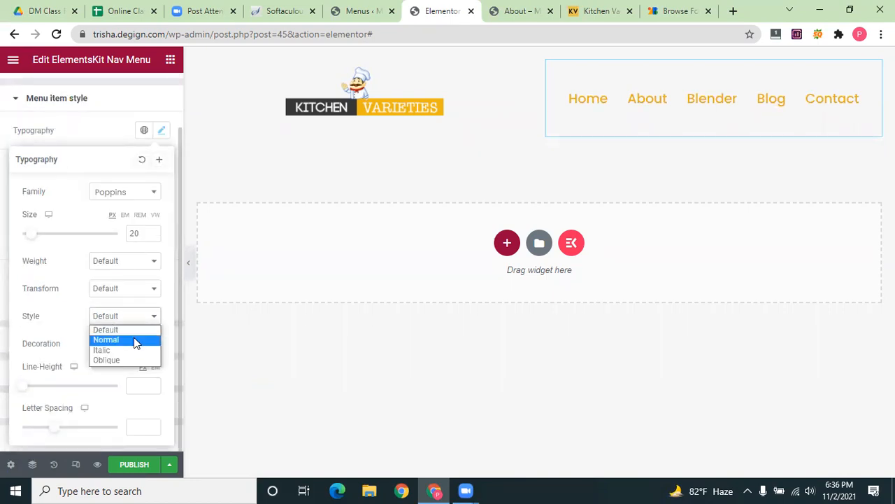
{"action": "left_click", "coordinate": [135, 340]}
{"action": "left_click", "coordinate": [145, 322]}
{"action": "left_click", "coordinate": [132, 344]}
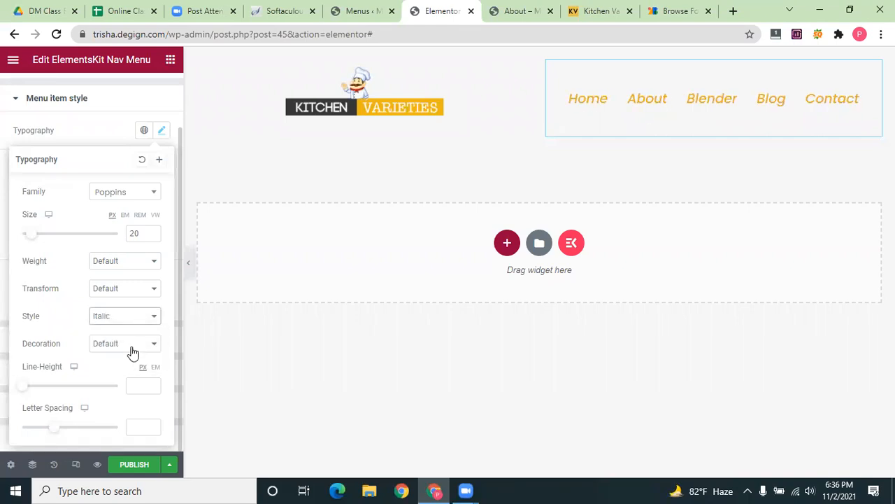
{"action": "left_click", "coordinate": [142, 323]}
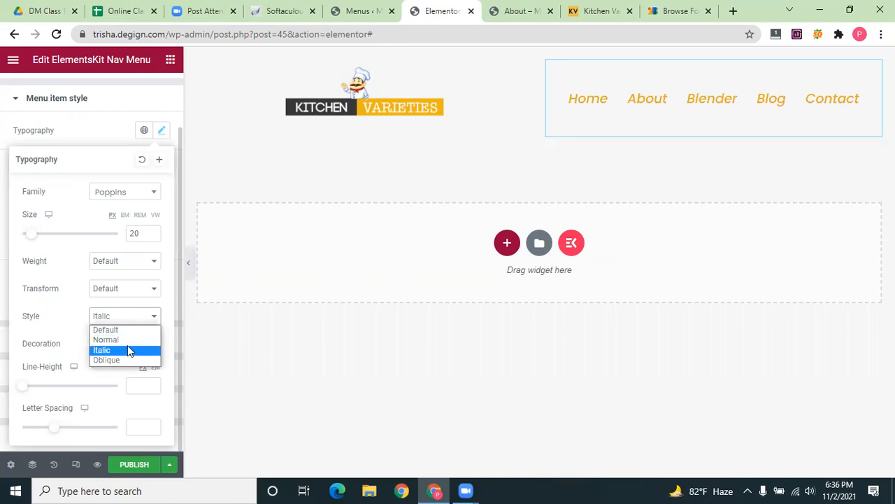
{"action": "left_click", "coordinate": [129, 342]}
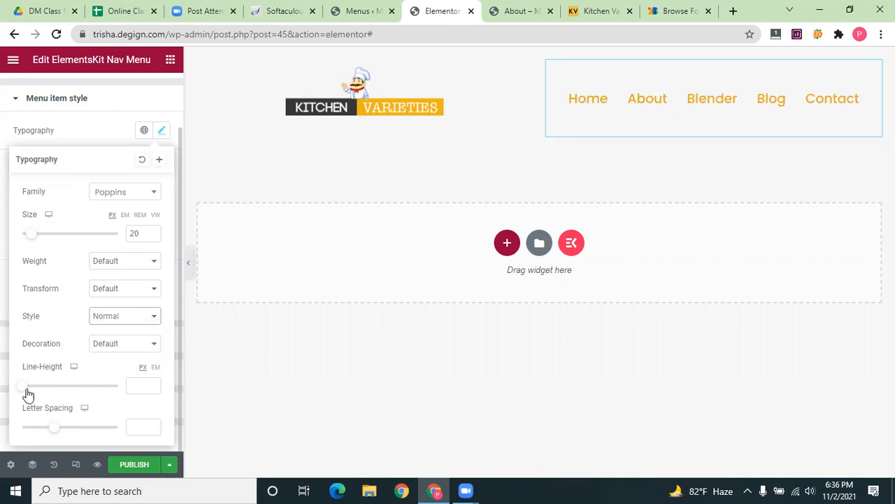
{"action": "mouse_move", "coordinate": [28, 394]}
{"action": "left_mouse_down"}
{"action": "mouse_move", "coordinate": [74, 388]}
{"action": "mouse_move", "coordinate": [22, 387]}
{"action": "left_mouse_up"}
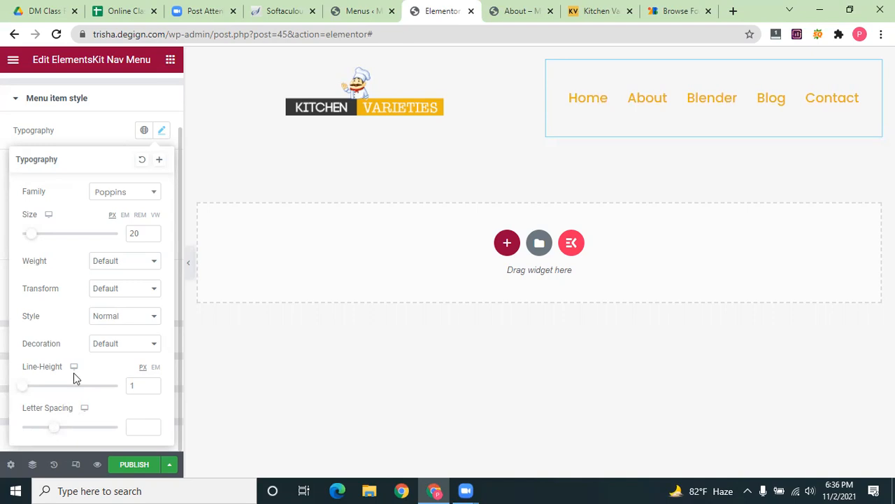
{"action": "left_click", "coordinate": [100, 136]}
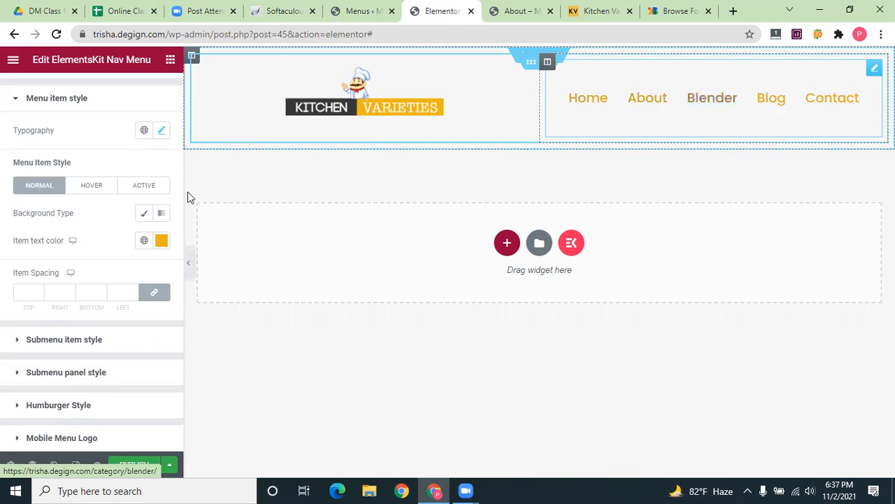
Show the menu items' Hover settings, with the gray #707070 hover text colour
{"action": "left_click", "coordinate": [91, 184]}
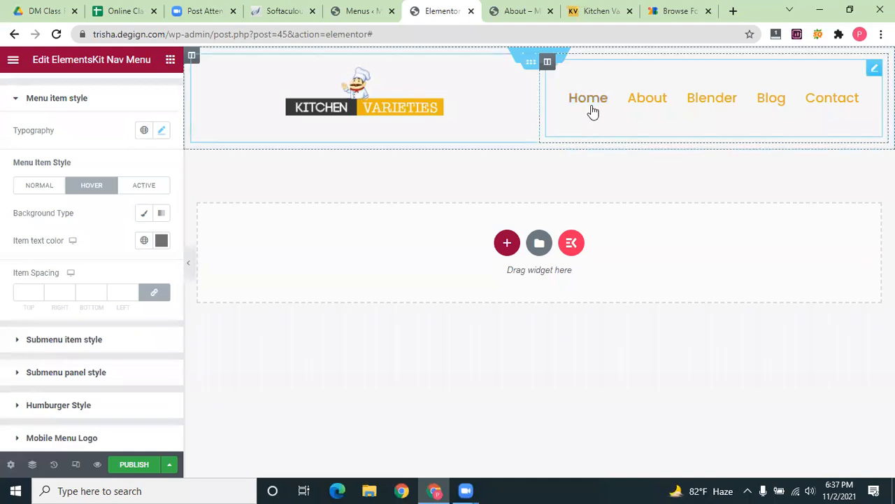
Make the hover background a gradient, trying red, then black, as its first colour
{"action": "left_click", "coordinate": [162, 214]}
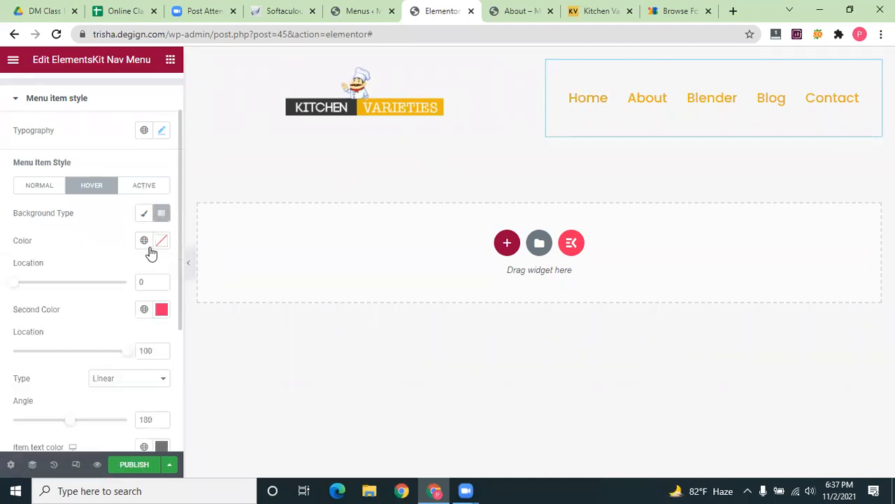
{"action": "left_click", "coordinate": [162, 240]}
{"action": "left_click", "coordinate": [216, 312]}
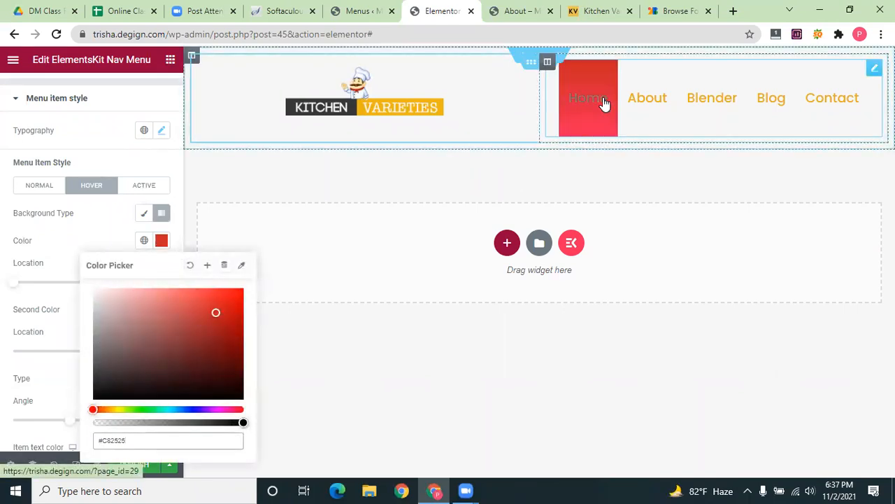
{"action": "left_click", "coordinate": [105, 394]}
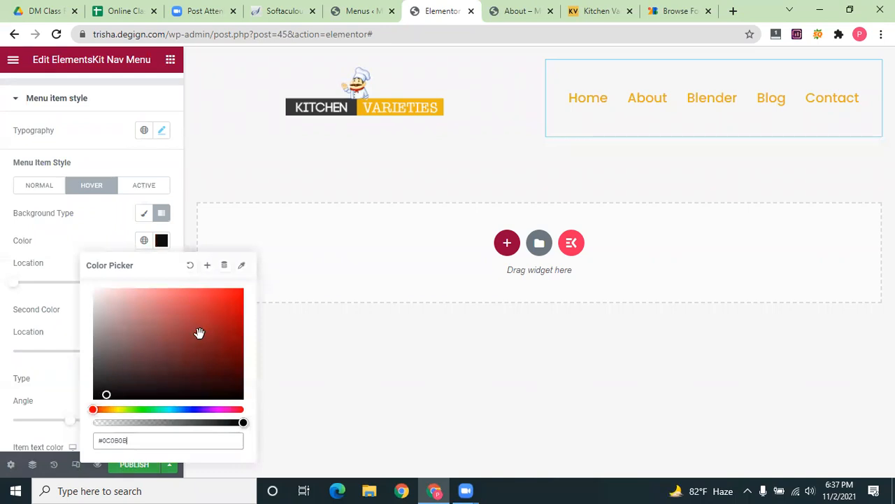
{"action": "left_click", "coordinate": [191, 267]}
{"action": "left_click", "coordinate": [100, 393]}
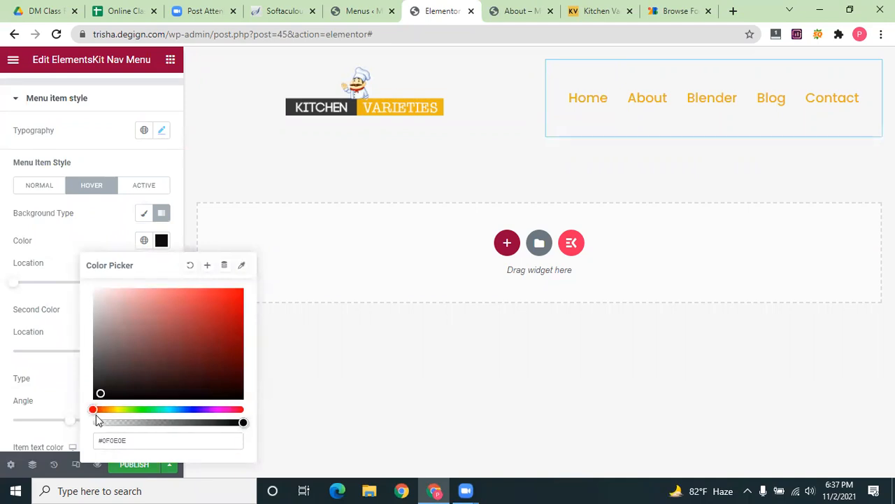
{"action": "mouse_move", "coordinate": [100, 414]}
{"action": "left_mouse_down"}
{"action": "mouse_move", "coordinate": [119, 412]}
{"action": "mouse_move", "coordinate": [103, 397]}
{"action": "left_mouse_up"}
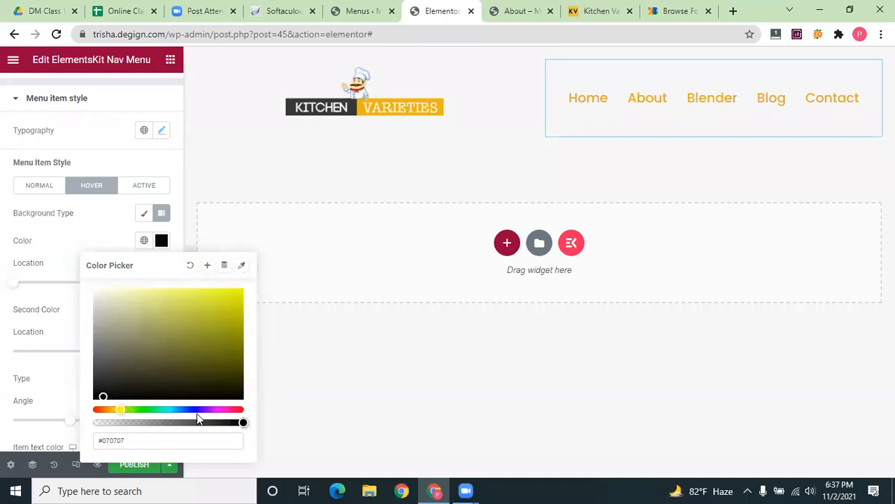
Reset the first hover colour to a dark purple shade, about #211F23E0
{"action": "left_click_drag", "start_coordinate": [193, 422], "coordinate": [226, 423]}
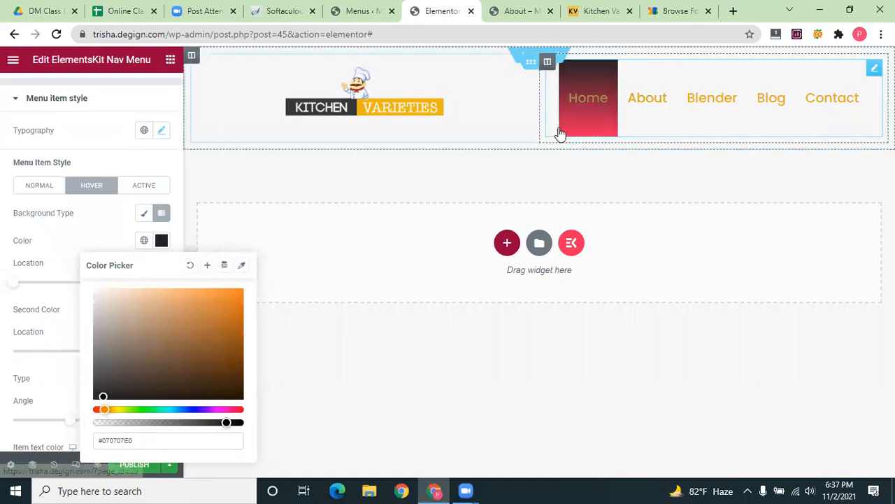
{"action": "left_click", "coordinate": [190, 265]}
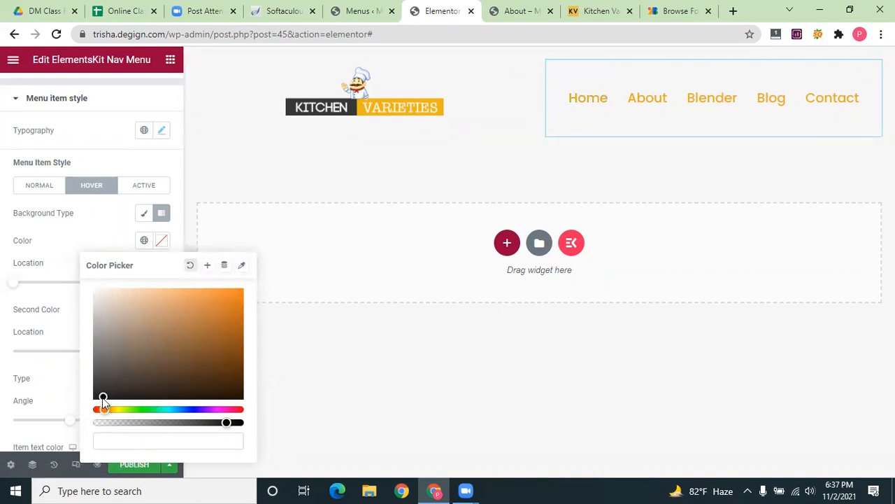
{"action": "left_click", "coordinate": [114, 370]}
{"action": "left_click", "coordinate": [108, 384]}
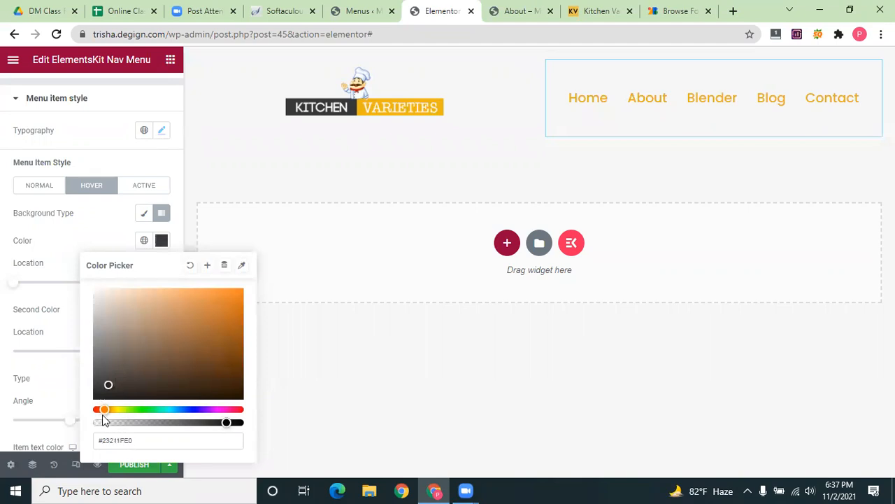
{"action": "left_click_drag", "start_coordinate": [148, 412], "coordinate": [196, 409]}
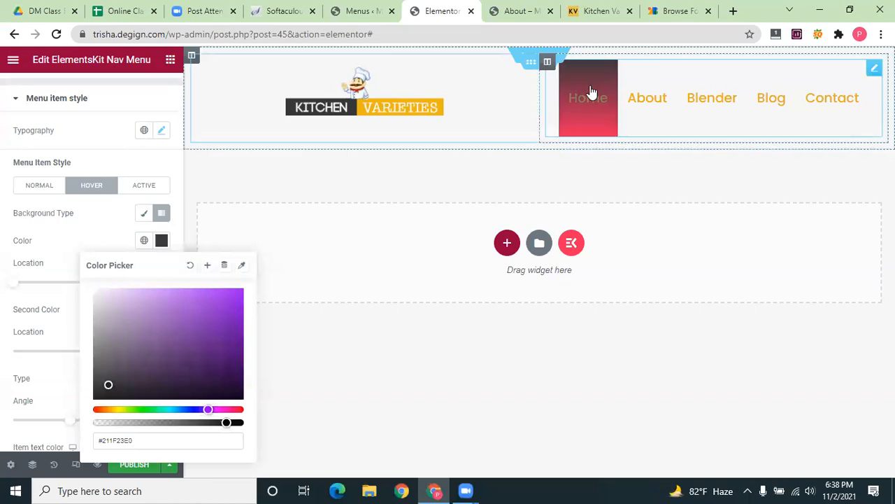
{"action": "left_click", "coordinate": [92, 230]}
Switch the menu's hover background type to Classic
{"action": "left_click", "coordinate": [147, 214]}
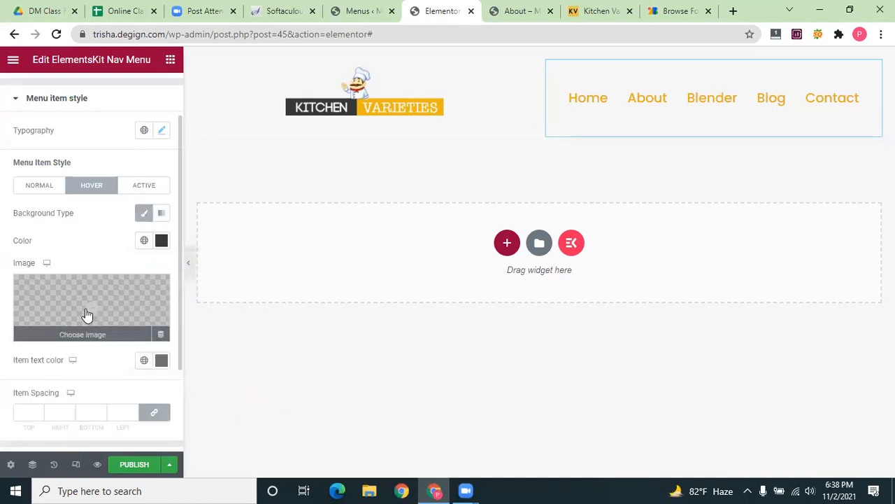
{"action": "left_click", "coordinate": [162, 361]}
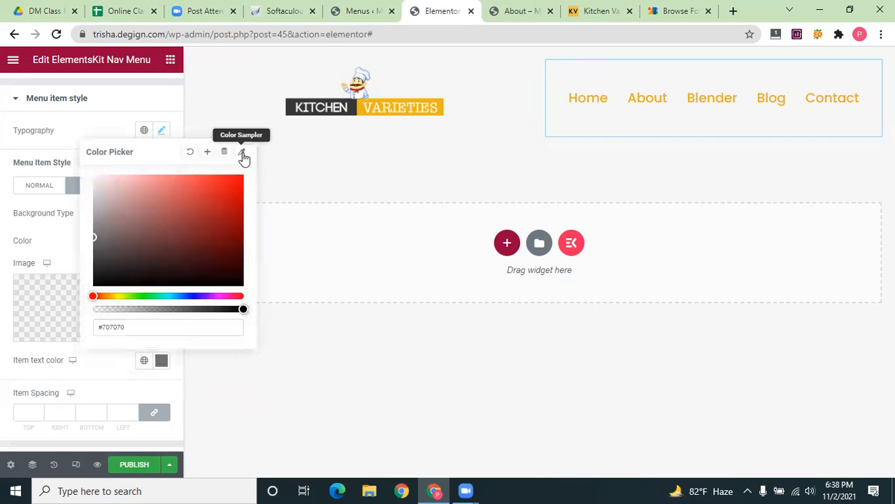
{"action": "left_click", "coordinate": [226, 483]}
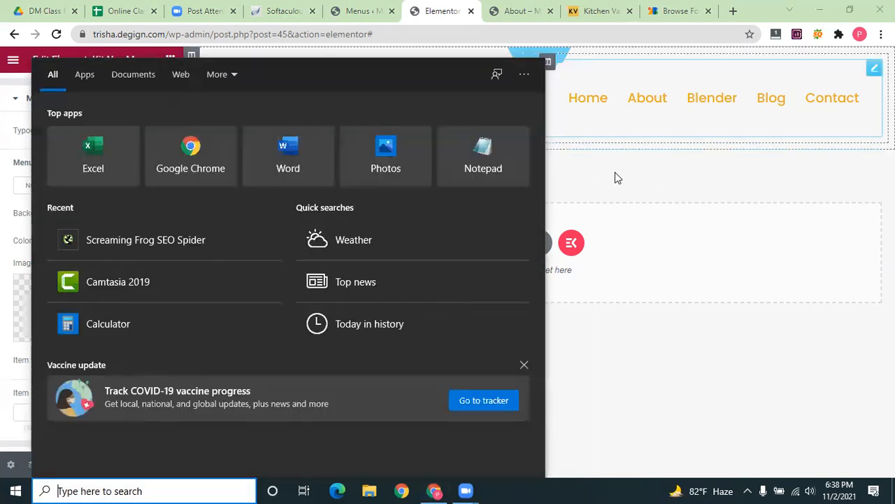
{"action": "left_click", "coordinate": [615, 172]}
{"action": "left_click", "coordinate": [2, 213]}
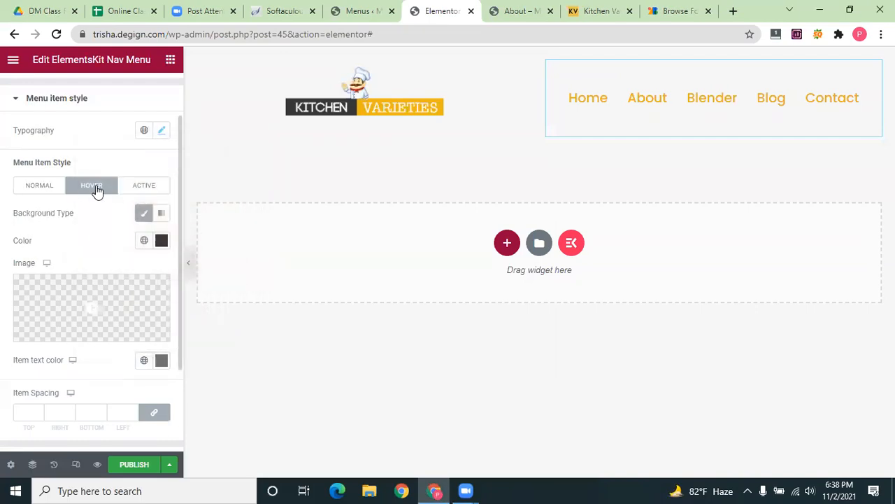
Clear the hover background colour so it has none, then return to the widgets list
{"action": "left_click", "coordinate": [162, 239]}
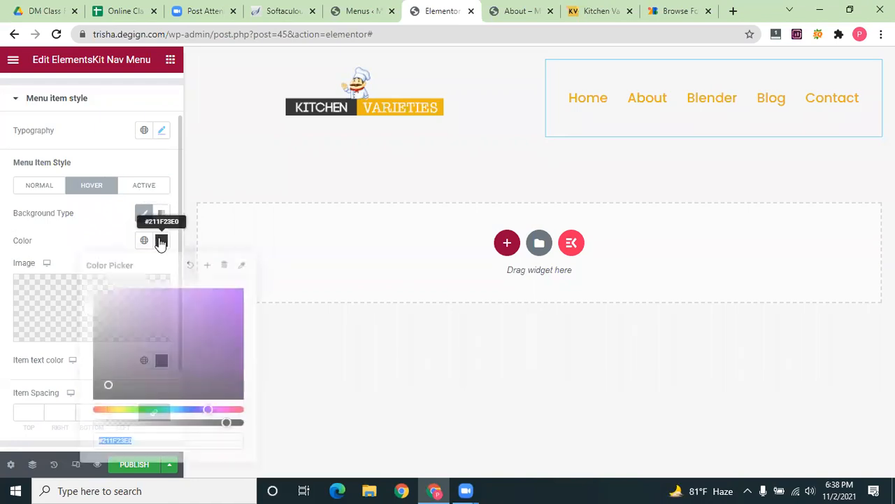
{"action": "left_click", "coordinate": [105, 398]}
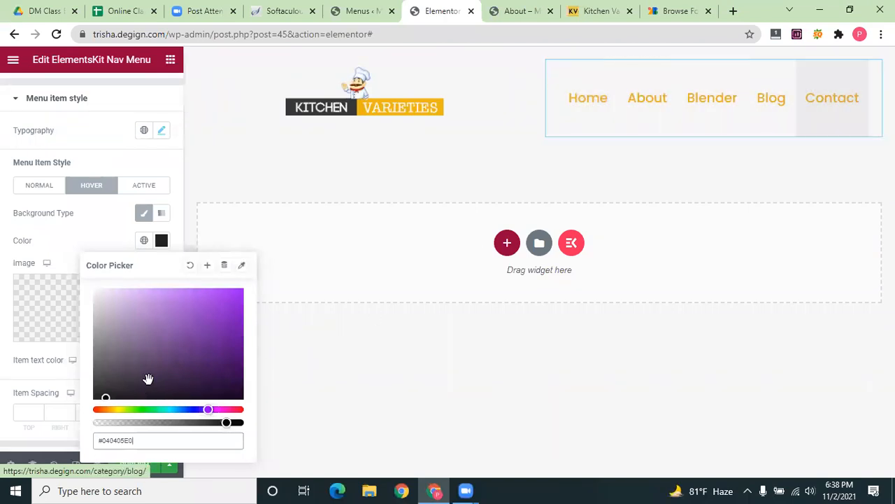
{"action": "left_click", "coordinate": [190, 264]}
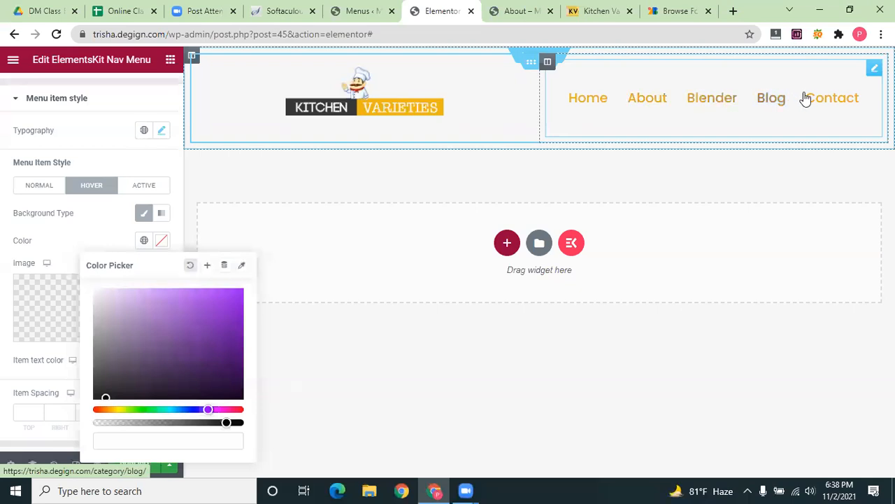
{"action": "left_click", "coordinate": [76, 220]}
{"action": "scroll", "coordinate": [68, 366], "scroll_direction": "down", "scroll_amount": 1}
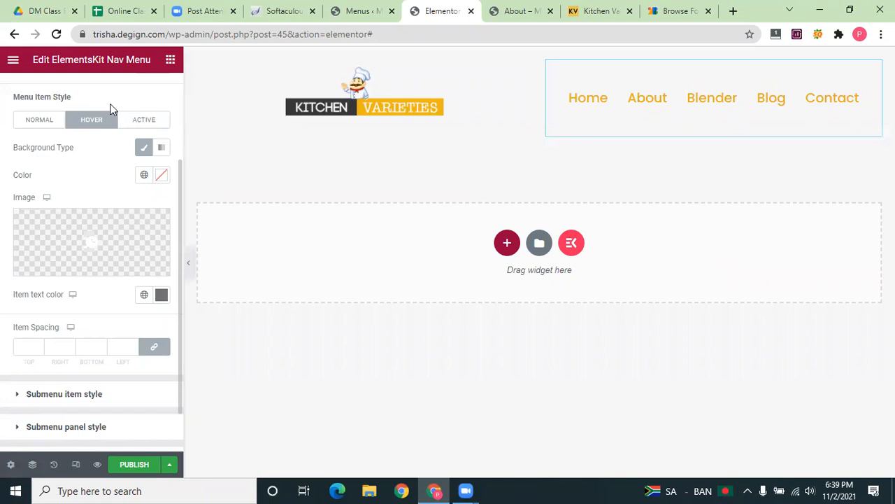
{"action": "left_click", "coordinate": [170, 60]}
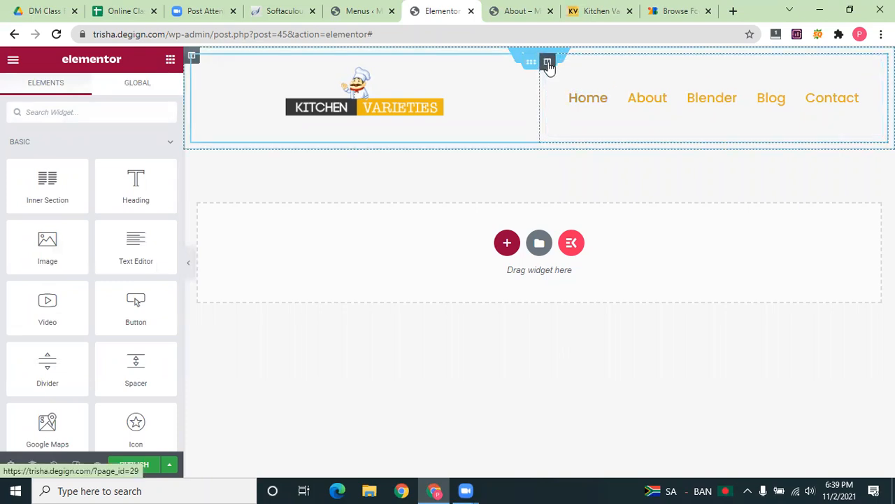
Duplicate the menu column to create a third header column on the right
{"action": "left_click", "coordinate": [547, 61]}
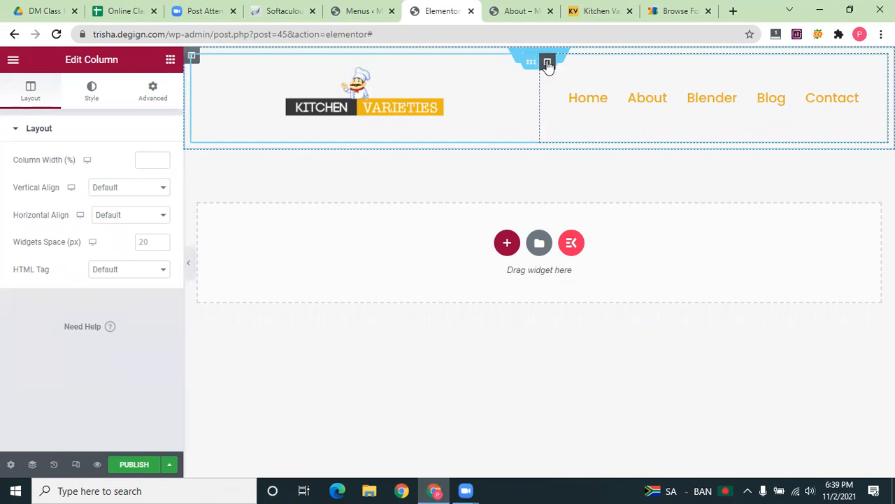
{"action": "right_click", "coordinate": [547, 63]}
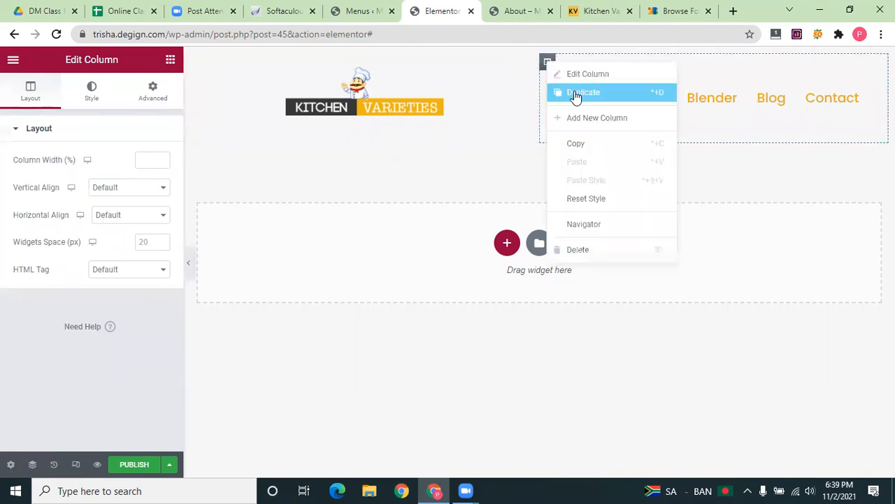
{"action": "left_click", "coordinate": [576, 92]}
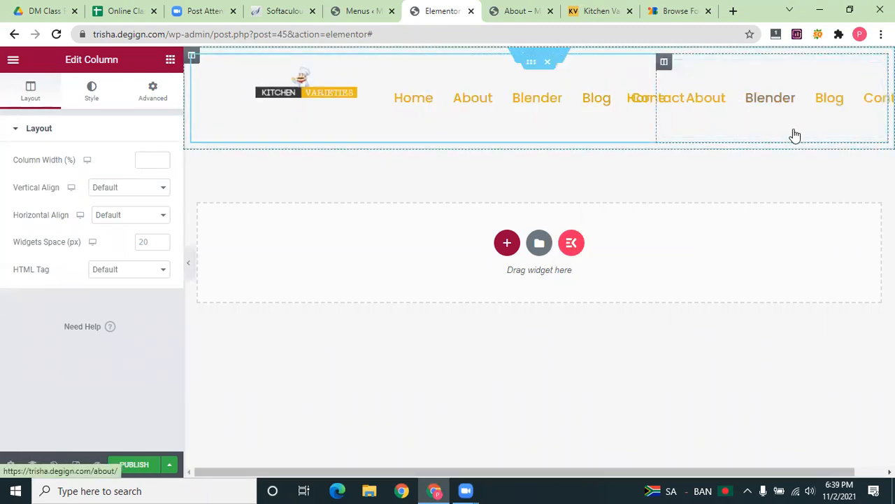
{"action": "left_click", "coordinate": [782, 106]}
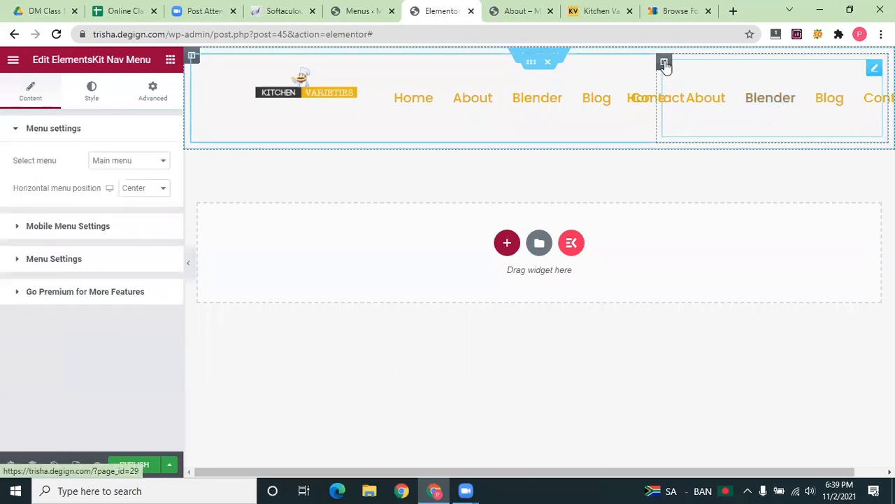
{"action": "left_click", "coordinate": [664, 61]}
Move the copied nav menu widget out of the new column into a row below
{"action": "left_click", "coordinate": [723, 101]}
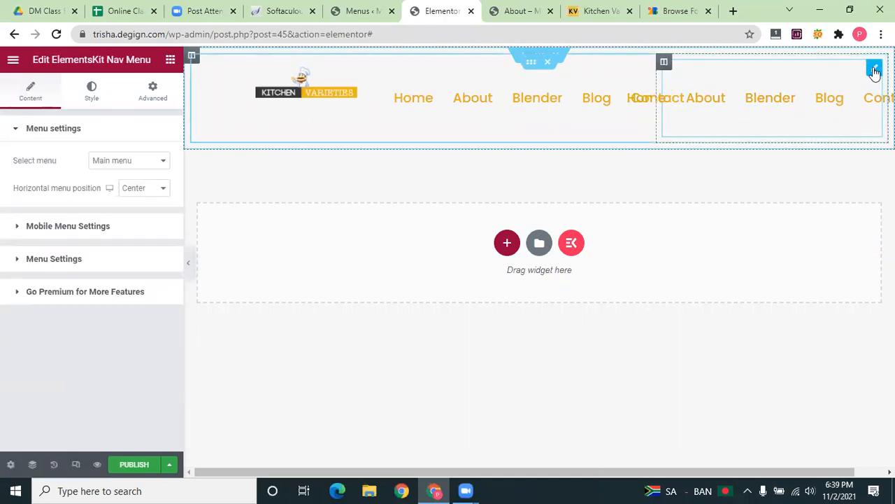
{"action": "left_click", "coordinate": [148, 160]}
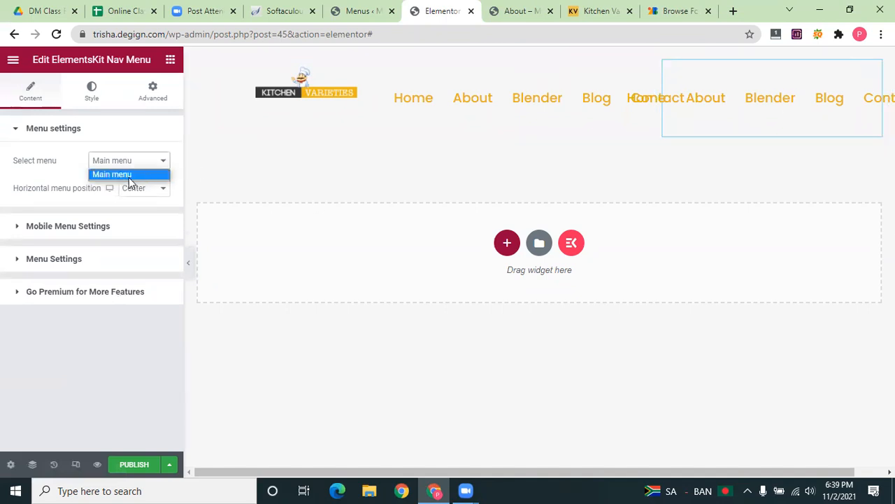
{"action": "left_click", "coordinate": [126, 120]}
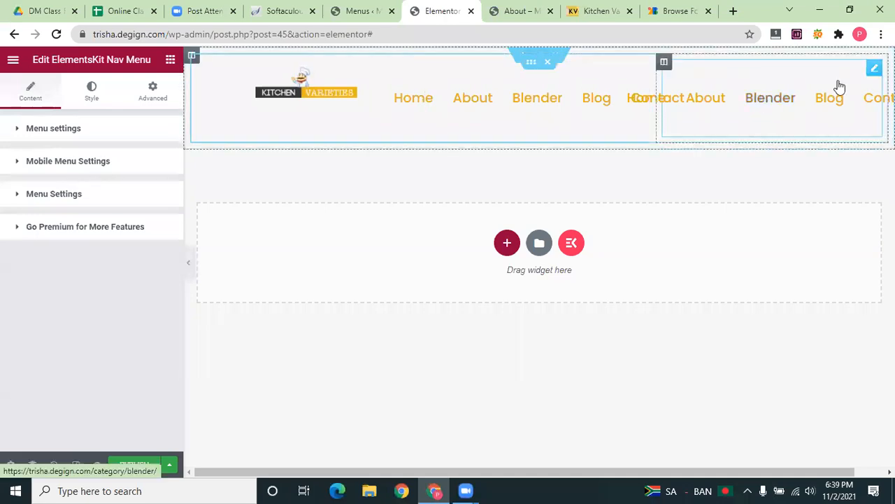
{"action": "left_click_drag", "start_coordinate": [863, 120], "coordinate": [772, 101]}
{"action": "left_click", "coordinate": [772, 100]}
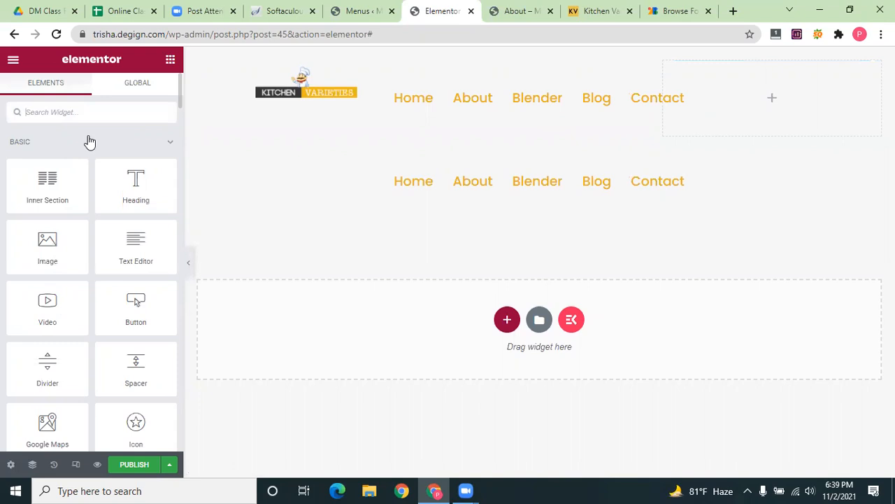
Add a Header Search widget to the empty right column and set its icon size to 44
{"action": "type", "text": "s"}
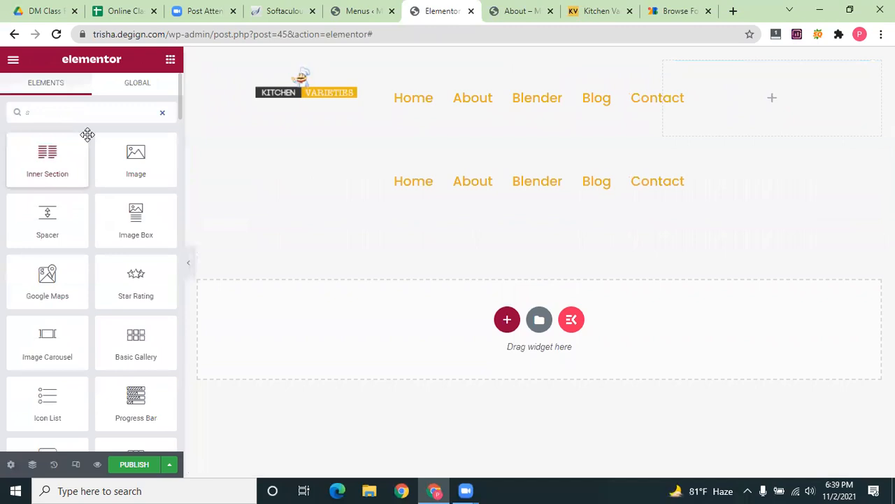
{"action": "type", "text": "ea"}
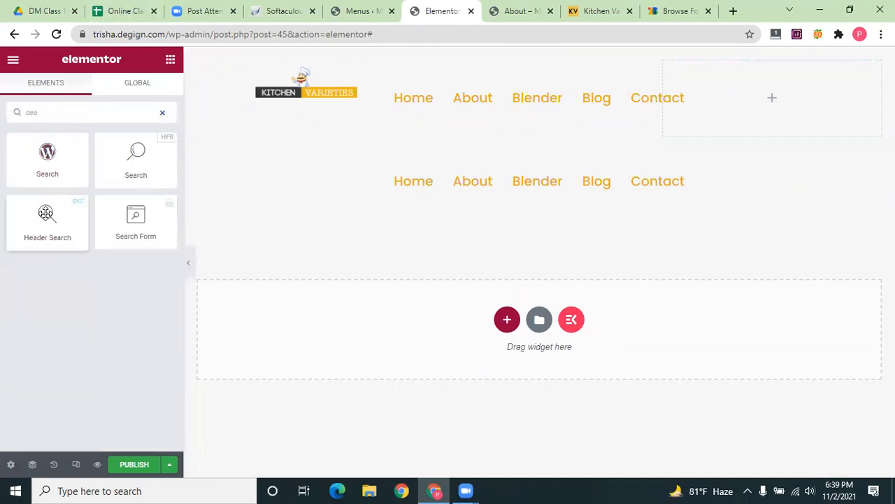
{"action": "left_click_drag", "start_coordinate": [625, 102], "coordinate": [779, 91]}
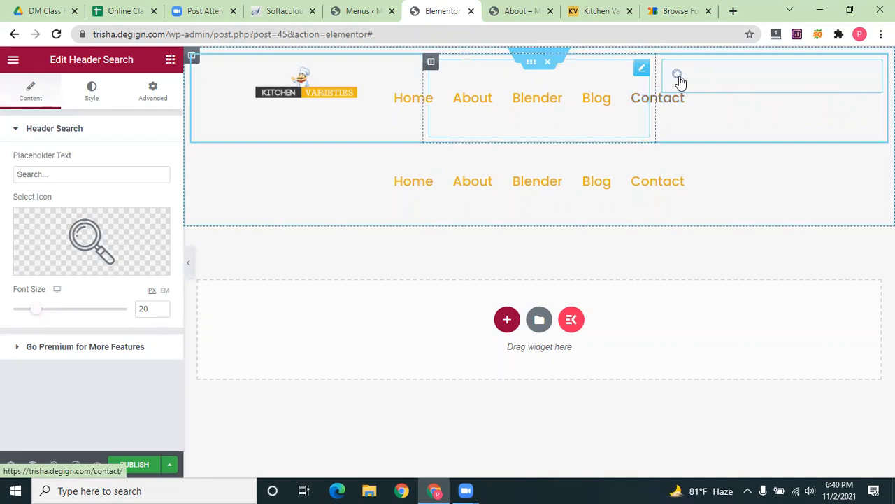
{"action": "left_click_drag", "start_coordinate": [38, 315], "coordinate": [60, 308]}
{"action": "left_click", "coordinate": [90, 98]}
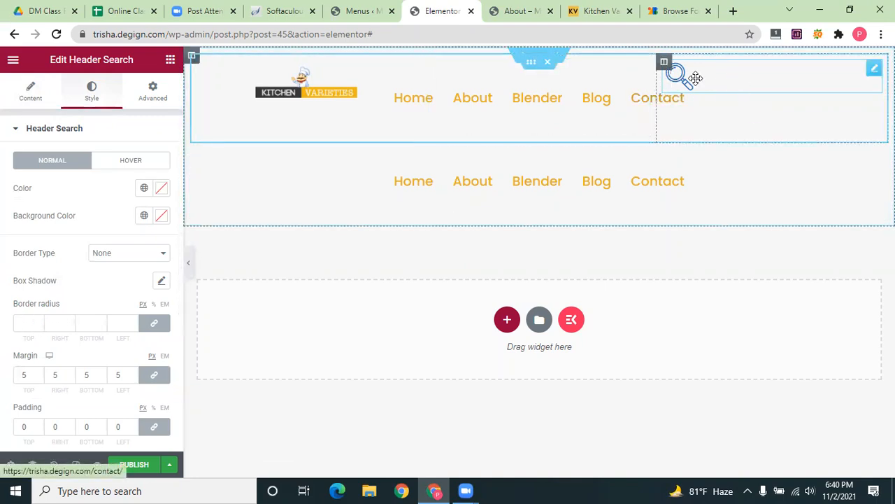
{"action": "left_click", "coordinate": [652, 104]}
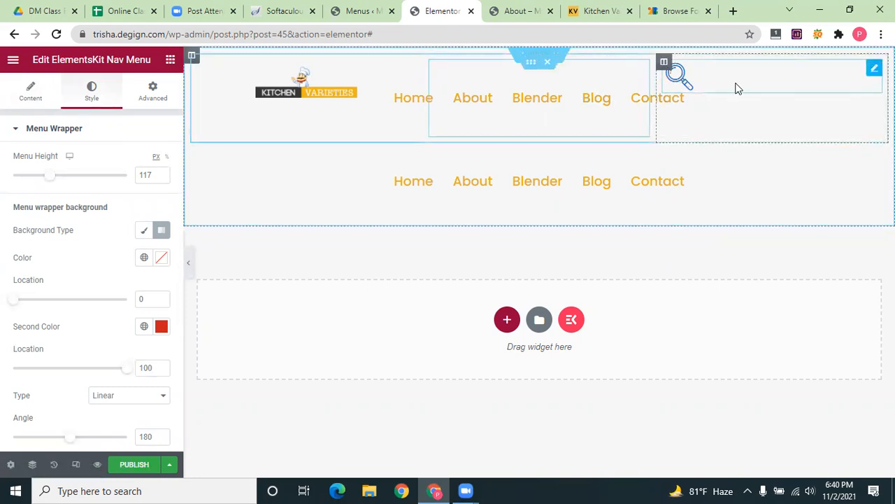
{"action": "left_click", "coordinate": [700, 88]}
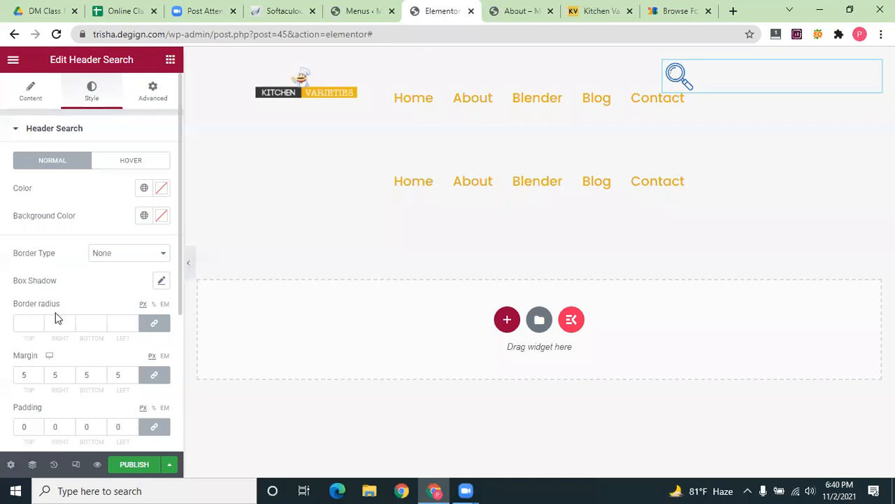
Give the header search icon a Solid border
{"action": "left_click", "coordinate": [143, 261]}
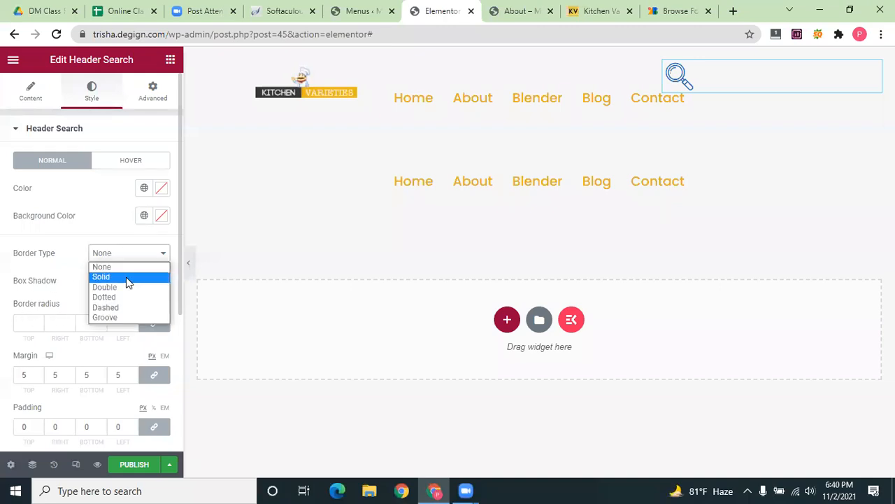
{"action": "left_click", "coordinate": [130, 276]}
{"action": "left_click", "coordinate": [126, 252]}
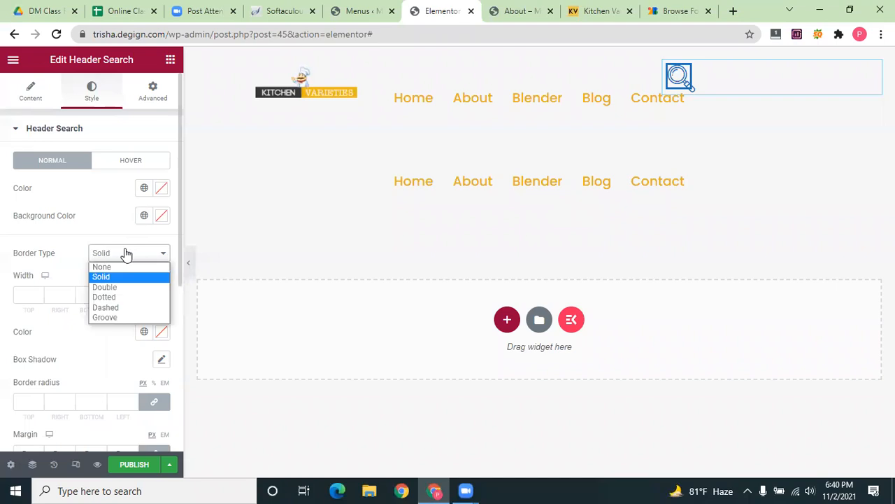
{"action": "left_click", "coordinate": [110, 265]}
{"action": "left_click", "coordinate": [21, 323]}
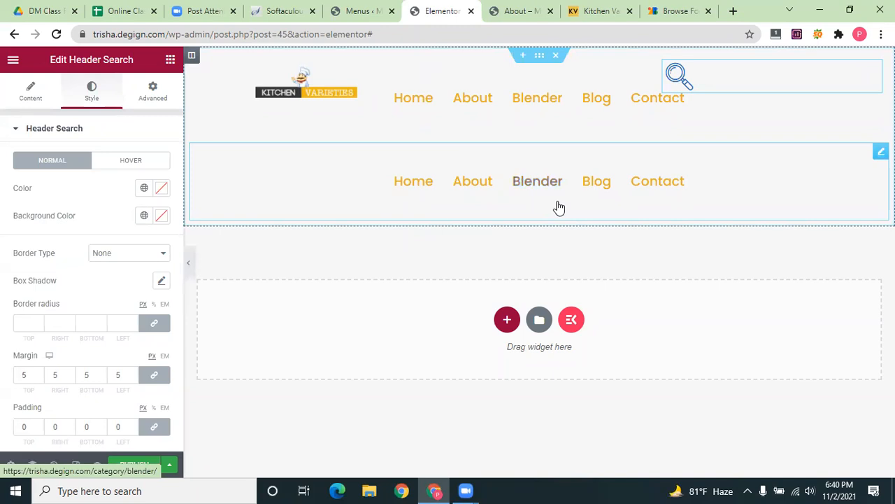
{"action": "key", "text": "ctrl+z"}
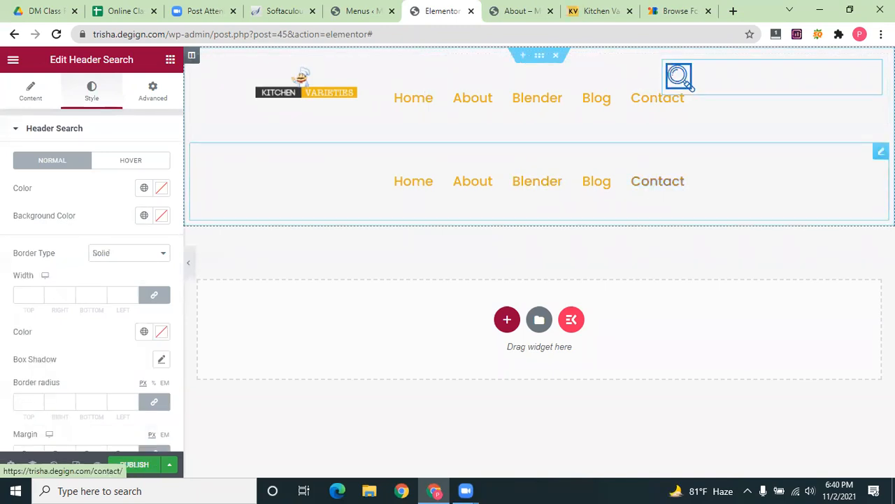
Delete the duplicate menu row below the header
{"action": "left_click", "coordinate": [699, 186]}
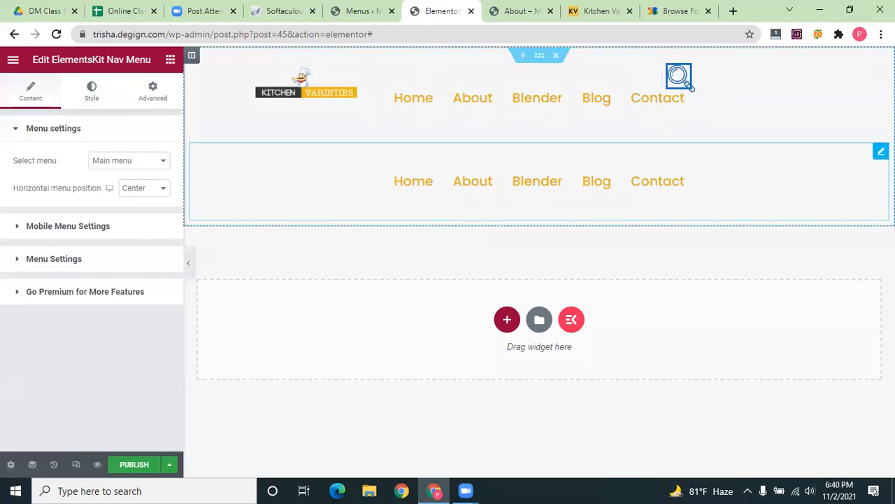
{"action": "right_click", "coordinate": [783, 160]}
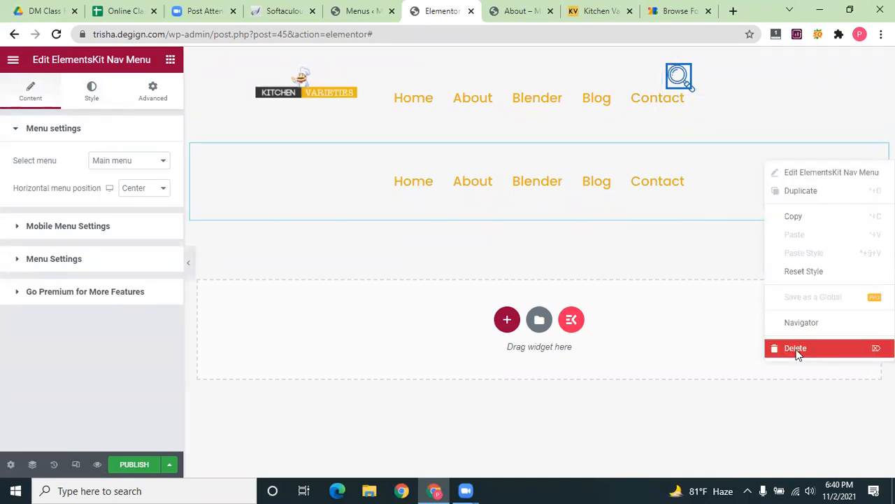
{"action": "left_click", "coordinate": [796, 352]}
{"action": "left_click", "coordinate": [654, 98]}
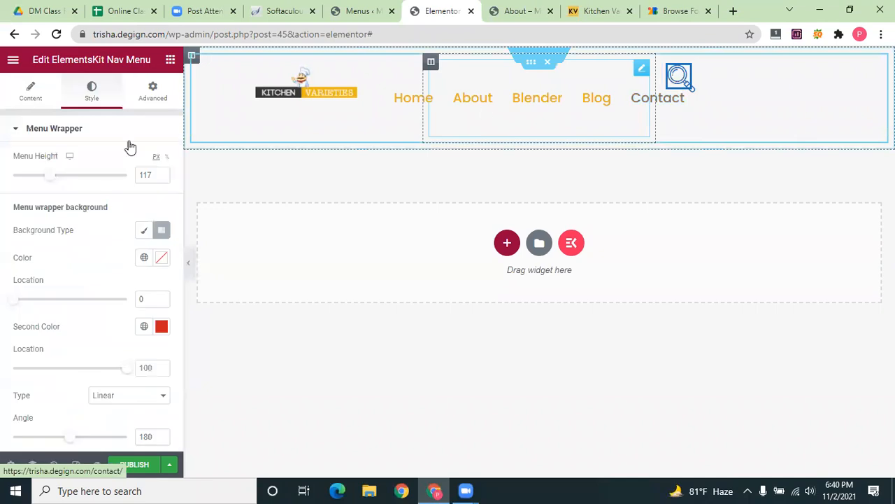
Reduce the header nav menu's Menu Height from 117 to 97 px
{"action": "mouse_move", "coordinate": [48, 176]}
{"action": "left_mouse_down"}
{"action": "mouse_move", "coordinate": [31, 180]}
{"action": "mouse_move", "coordinate": [38, 176]}
{"action": "left_mouse_up"}
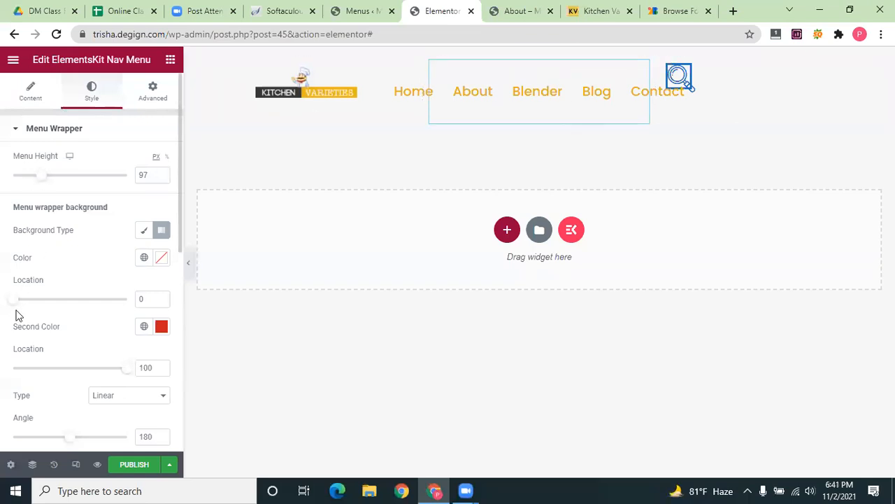
{"action": "mouse_move", "coordinate": [27, 307]}
{"action": "left_mouse_down"}
{"action": "mouse_move", "coordinate": [44, 303]}
{"action": "mouse_move", "coordinate": [12, 299]}
{"action": "left_mouse_up"}
{"action": "scroll", "coordinate": [92, 262], "scroll_direction": "down", "scroll_amount": 4}
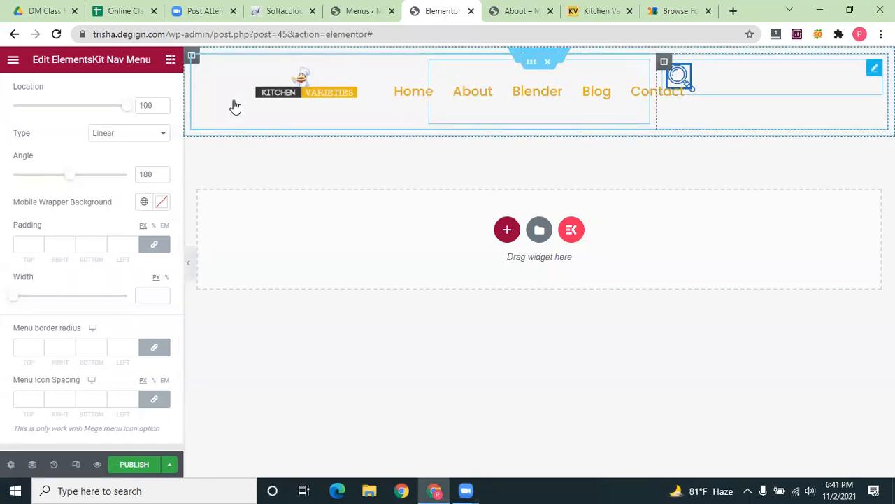
{"action": "left_click", "coordinate": [153, 89]}
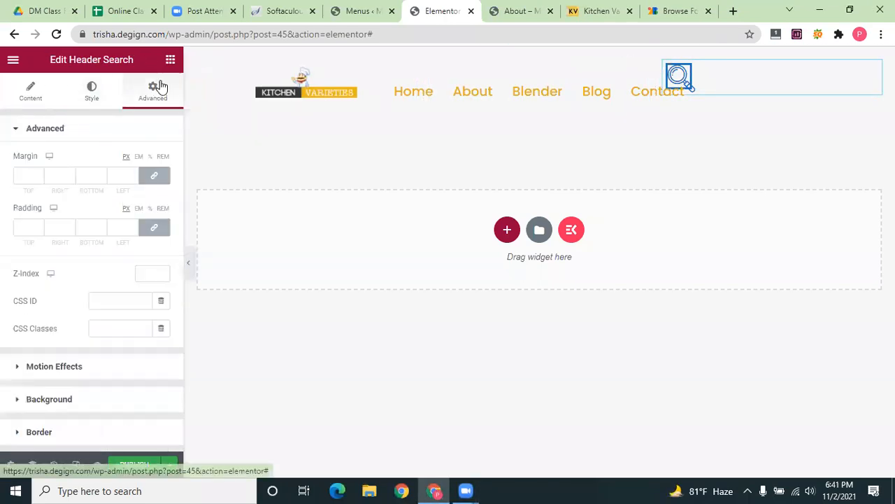
Set the Header Search widget's linked margin to 20 and linked padding to 5
{"action": "left_click", "coordinate": [32, 178]}
{"action": "type", "text": "10"}
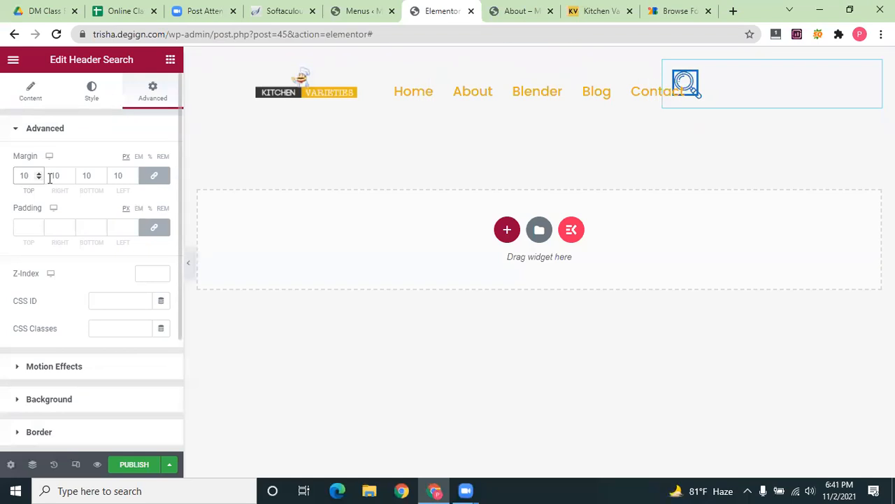
{"action": "type", "text": "2"}
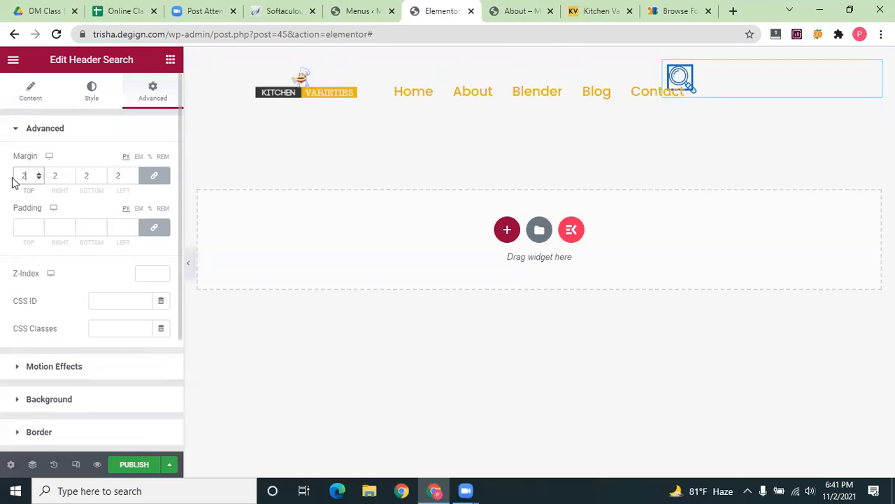
{"action": "type", "text": "0"}
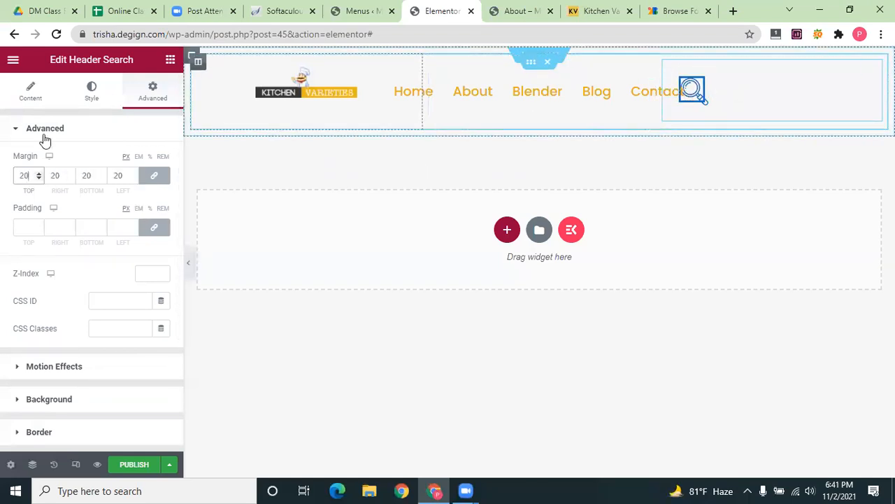
{"action": "left_click", "coordinate": [29, 226]}
{"action": "type", "text": "20"}
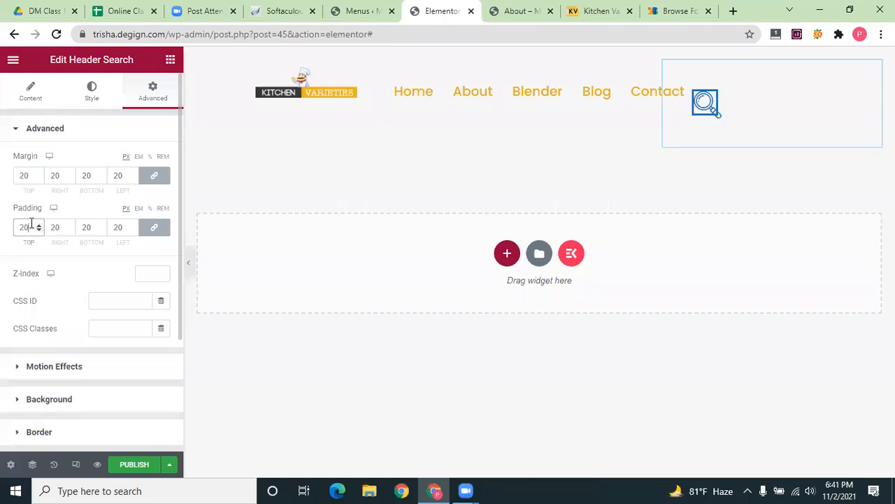
{"action": "type", "text": "5"}
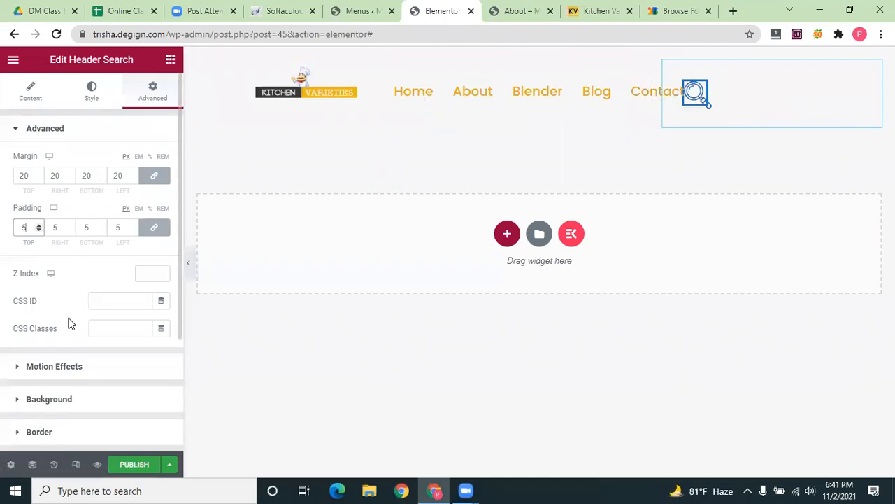
{"action": "left_click", "coordinate": [91, 90]}
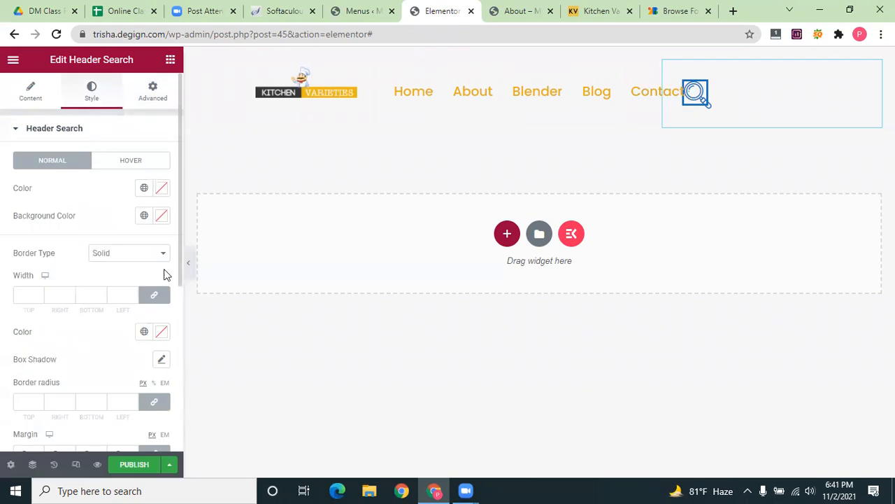
Move the ElementsKit Nav Menu widget into the header's middle column, beside the search icon
{"action": "scroll", "coordinate": [85, 361], "scroll_direction": "down", "scroll_amount": 3}
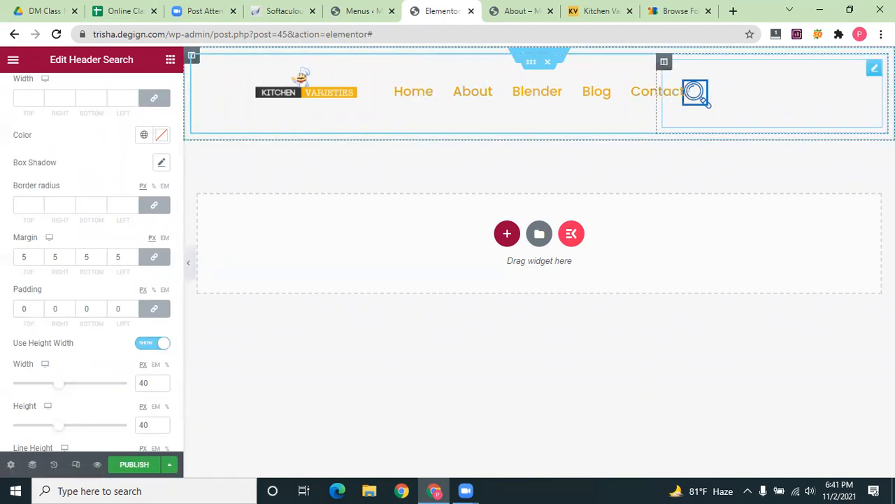
{"action": "left_click", "coordinate": [664, 97]}
{"action": "left_click", "coordinate": [706, 98]}
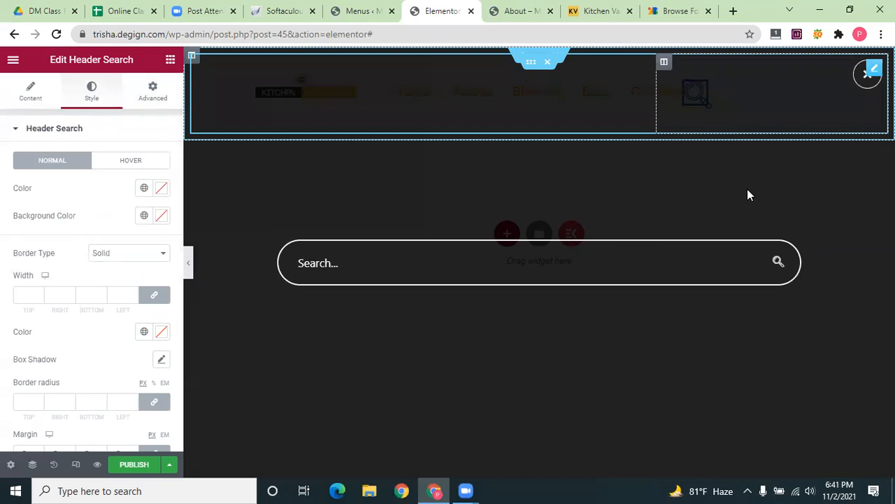
{"action": "left_click", "coordinate": [666, 118]}
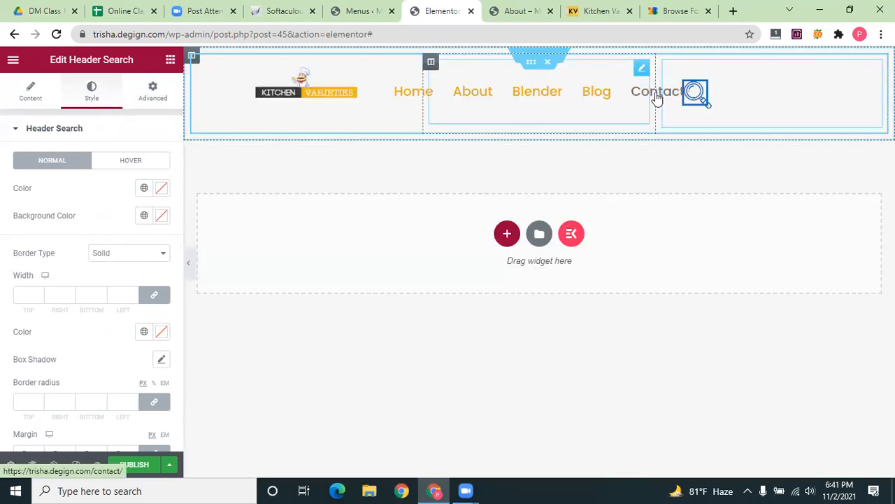
{"action": "left_click_drag", "start_coordinate": [657, 89], "coordinate": [587, 109]}
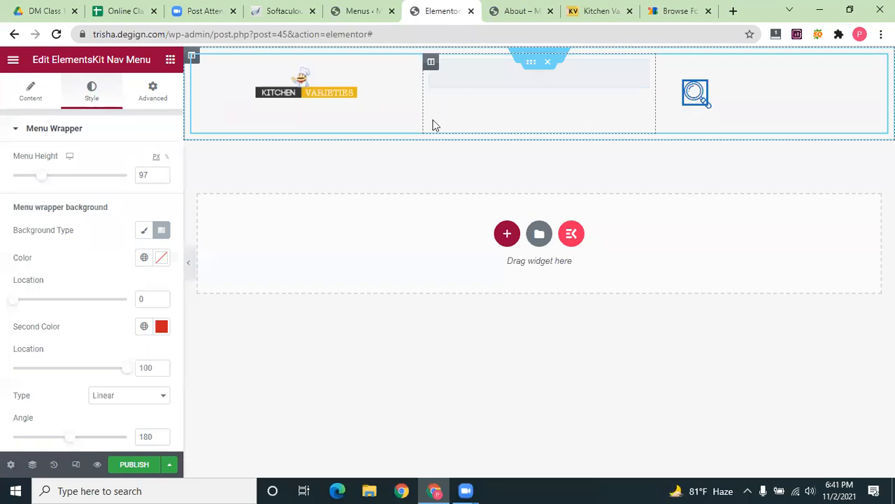
Restore an earlier 'Header Search Padding Edited' state from History, bringing back the orange menu links
{"action": "key", "text": "ctrl+z"}
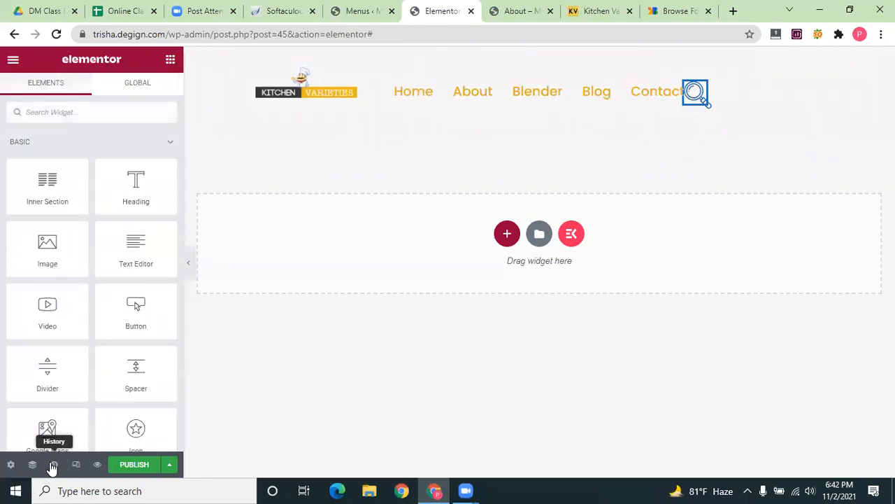
{"action": "left_click", "coordinate": [52, 468]}
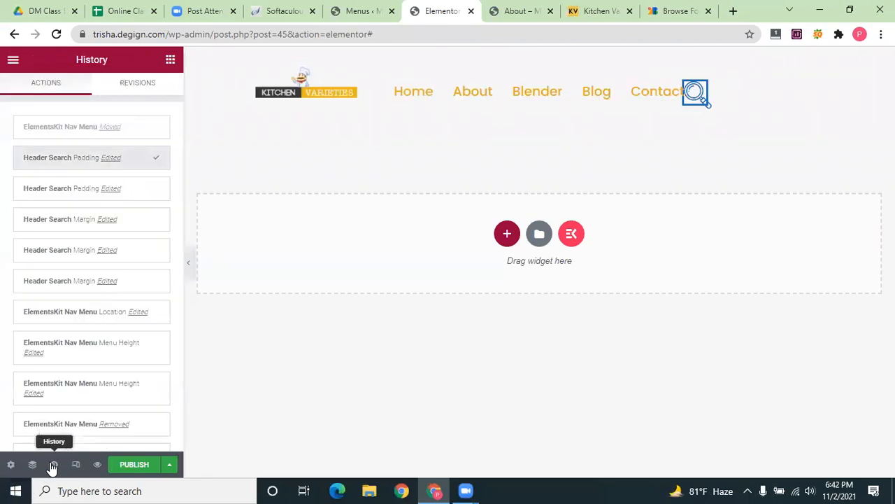
{"action": "left_click", "coordinate": [98, 189]}
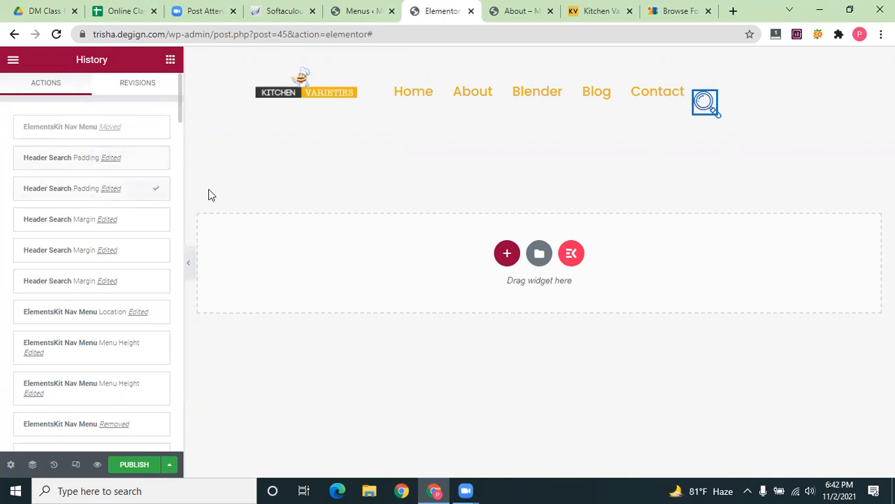
{"action": "left_click", "coordinate": [665, 101]}
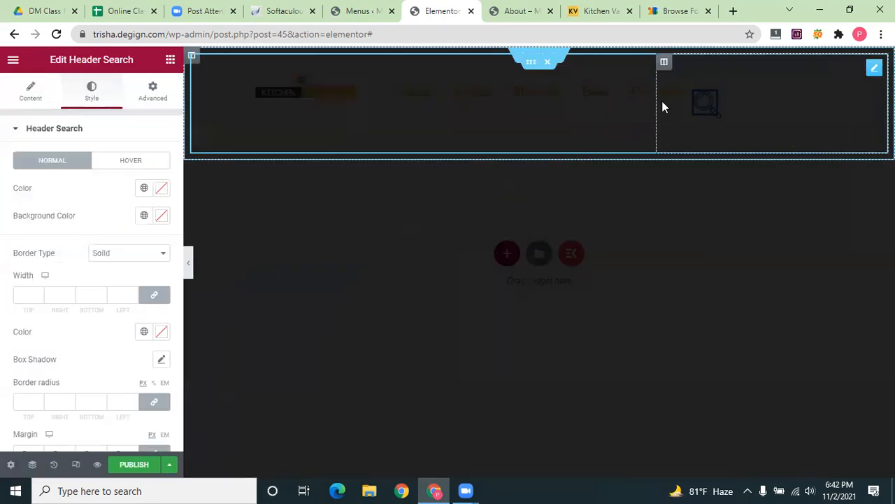
{"action": "left_click", "coordinate": [866, 74]}
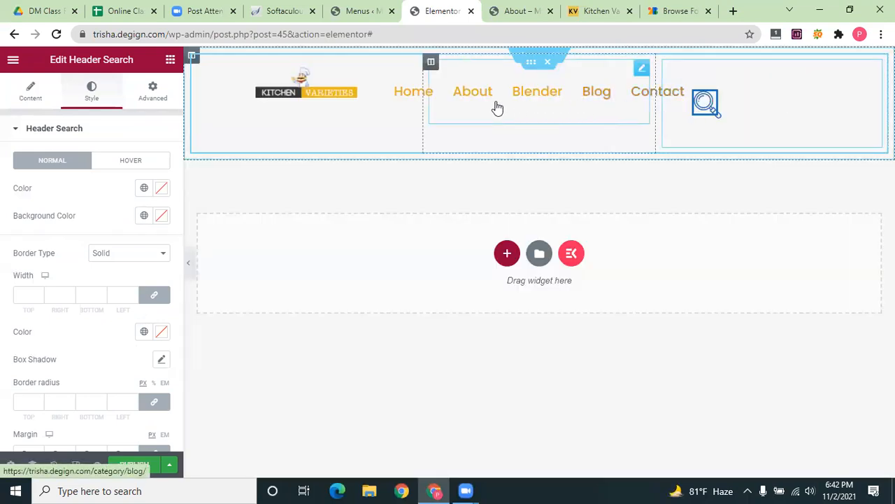
{"action": "left_click", "coordinate": [422, 115]}
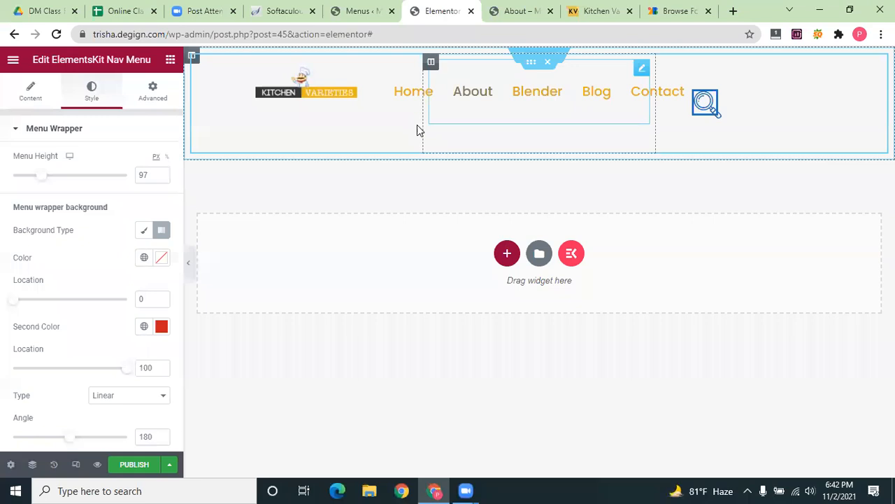
Resize the header columns to about 35% for the logo and 46% for the menu
{"action": "left_click_drag", "start_coordinate": [421, 144], "coordinate": [396, 142]}
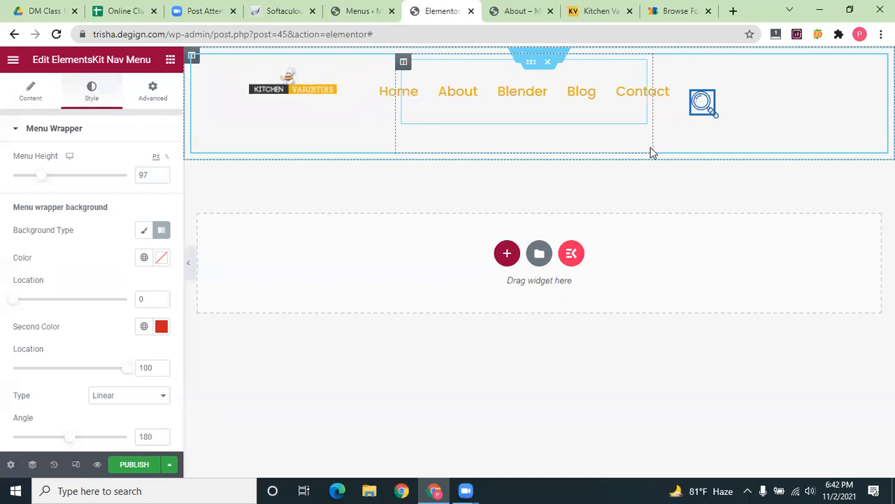
{"action": "left_click_drag", "start_coordinate": [689, 149], "coordinate": [774, 134]}
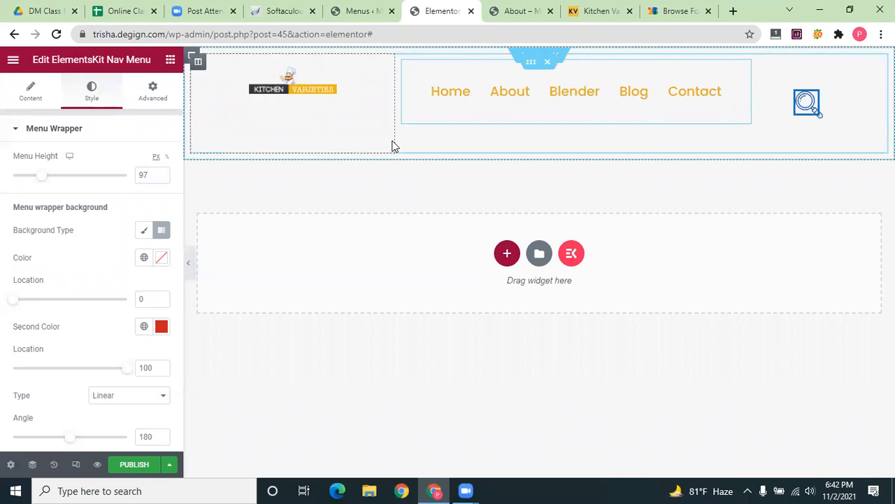
{"action": "left_click_drag", "start_coordinate": [416, 144], "coordinate": [434, 145]}
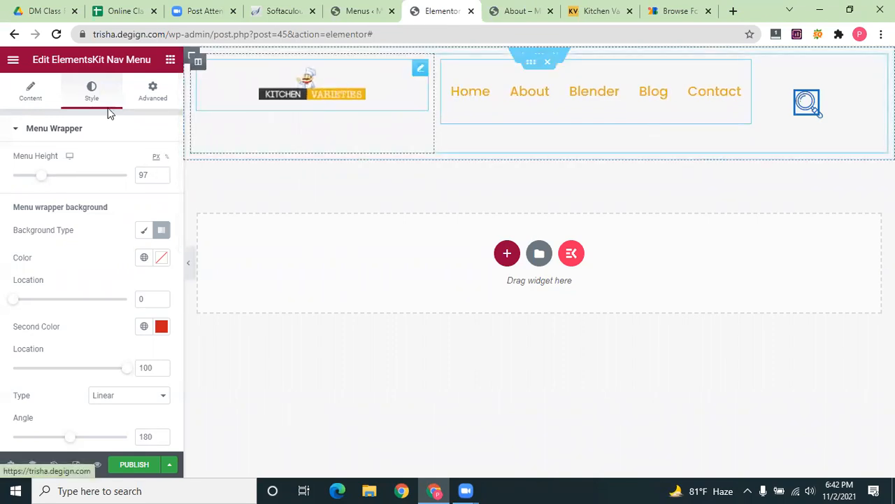
{"action": "left_click", "coordinate": [26, 98]}
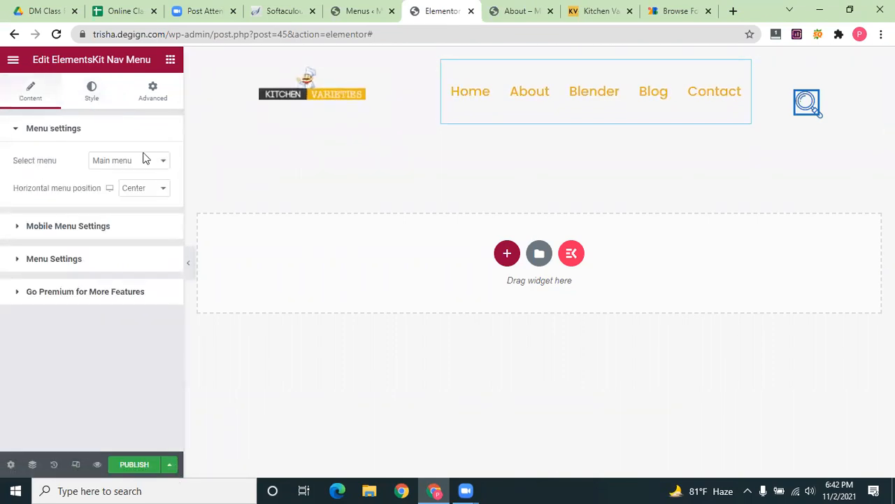
{"action": "left_click", "coordinate": [331, 93]}
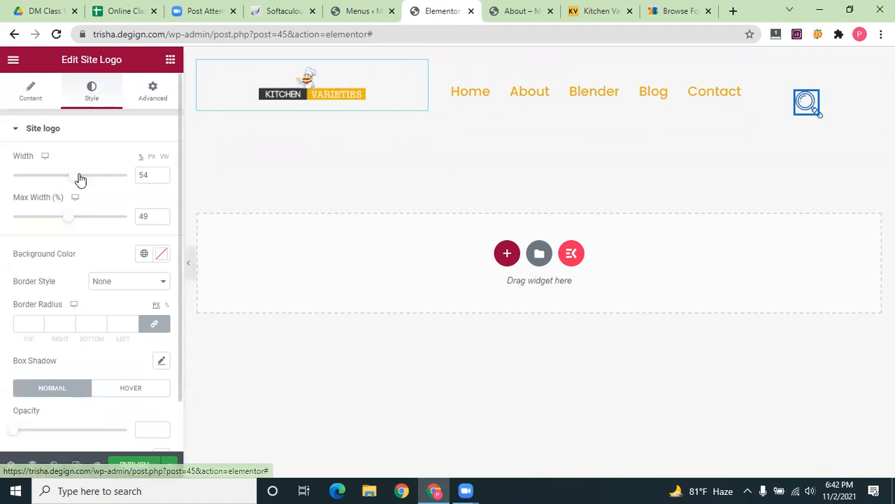
Set the Kitchen Varieties site logo's Max Width to 90%
{"action": "left_click_drag", "start_coordinate": [65, 212], "coordinate": [116, 219]}
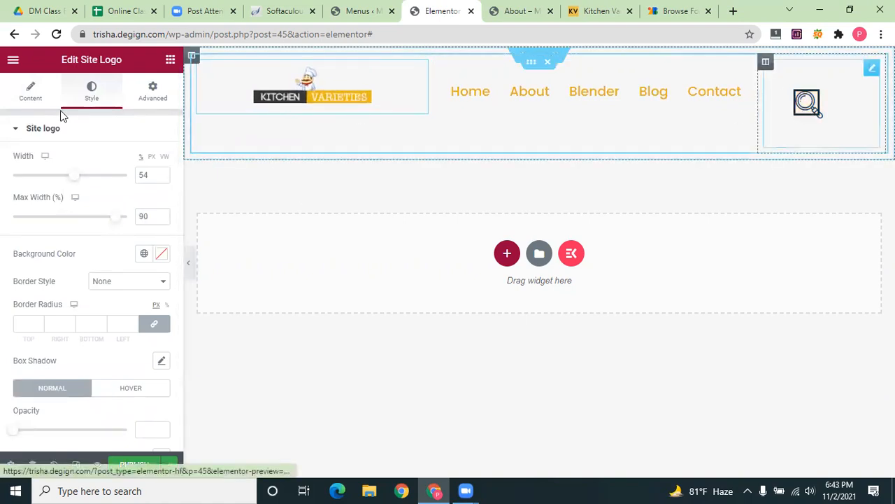
{"action": "left_click", "coordinate": [807, 102]}
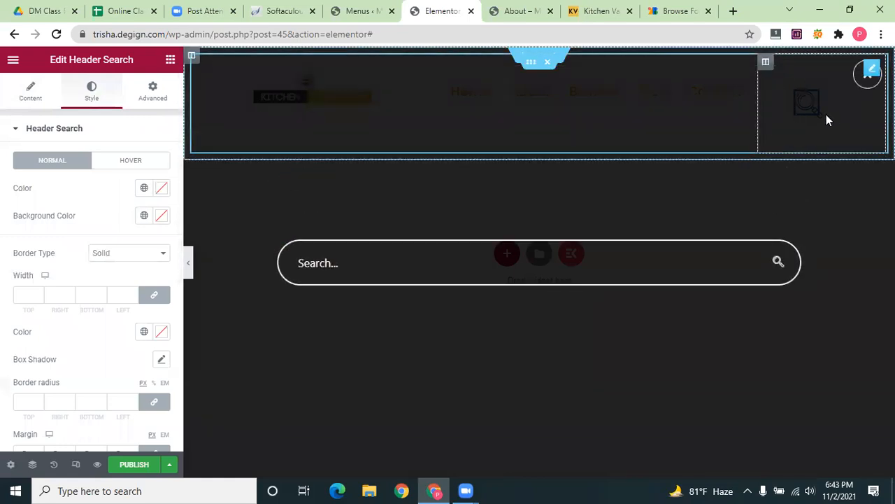
{"action": "left_click", "coordinate": [870, 72]}
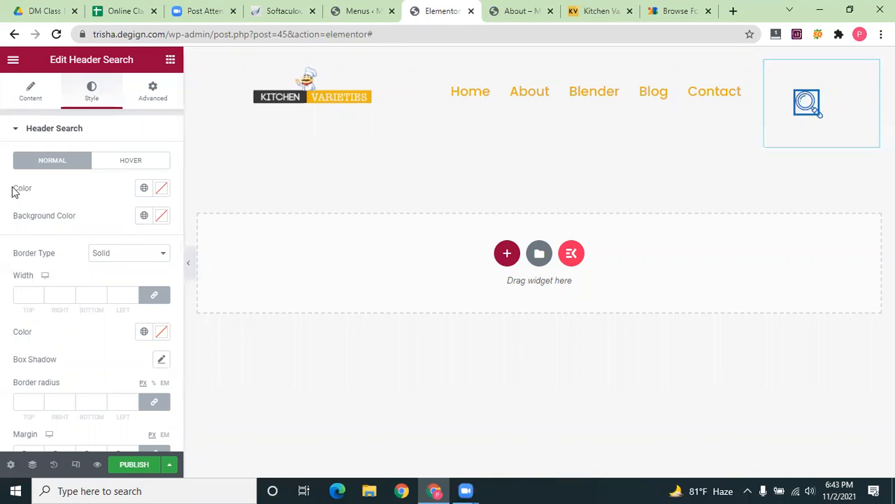
Give the header search widget a linked margin of 10 and padding of 10
{"action": "left_click", "coordinate": [155, 96]}
{"action": "left_click_drag", "start_coordinate": [28, 176], "coordinate": [10, 182]}
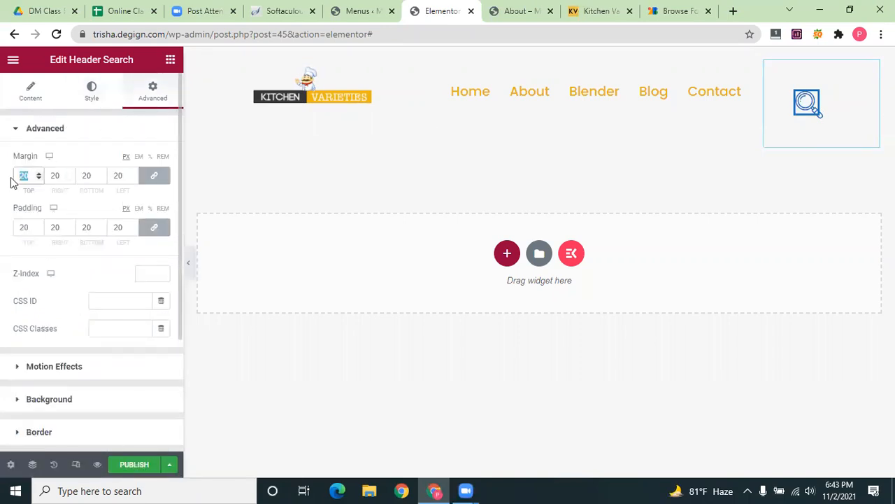
{"action": "type", "text": "15"}
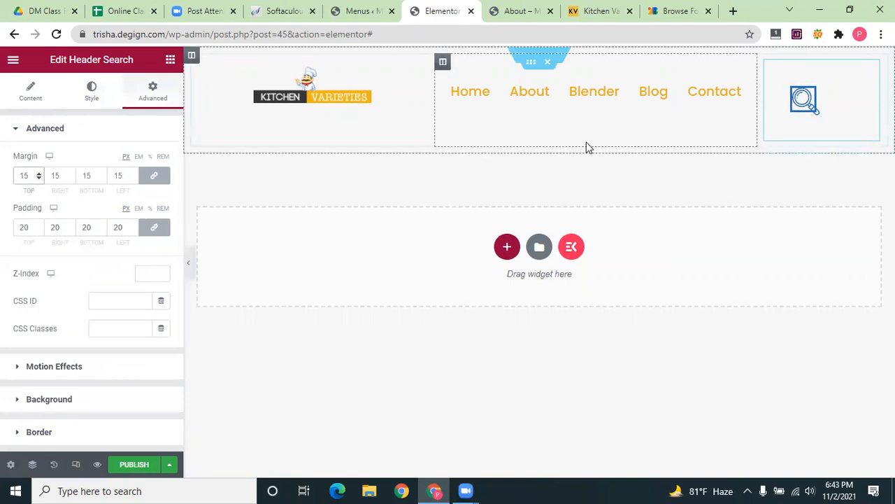
{"action": "left_click", "coordinate": [158, 98]}
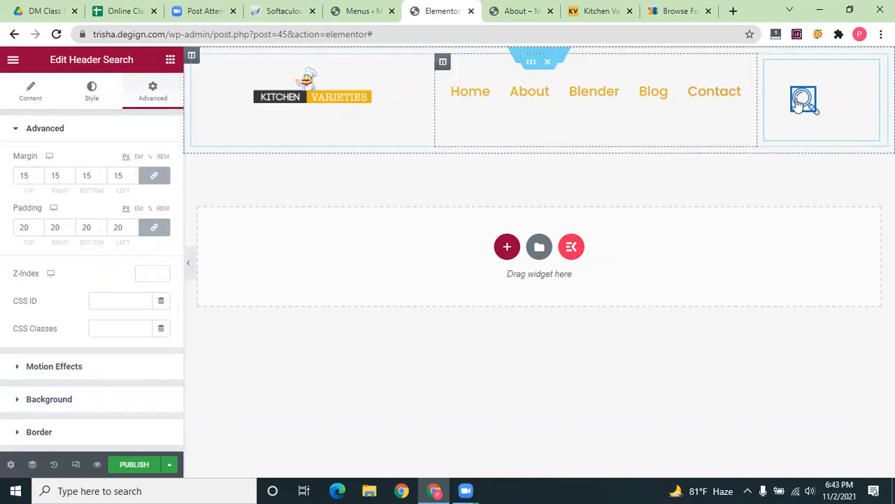
{"action": "left_click_drag", "start_coordinate": [26, 173], "coordinate": [2, 184]}
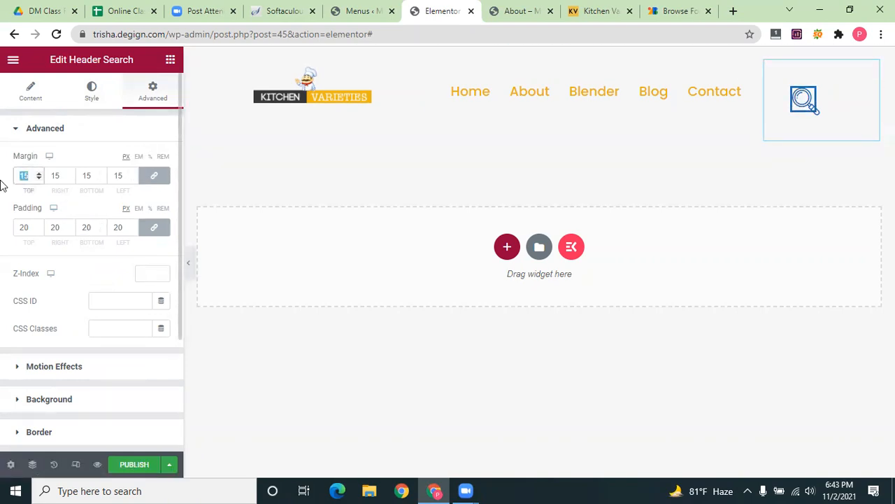
{"action": "type", "text": "10"}
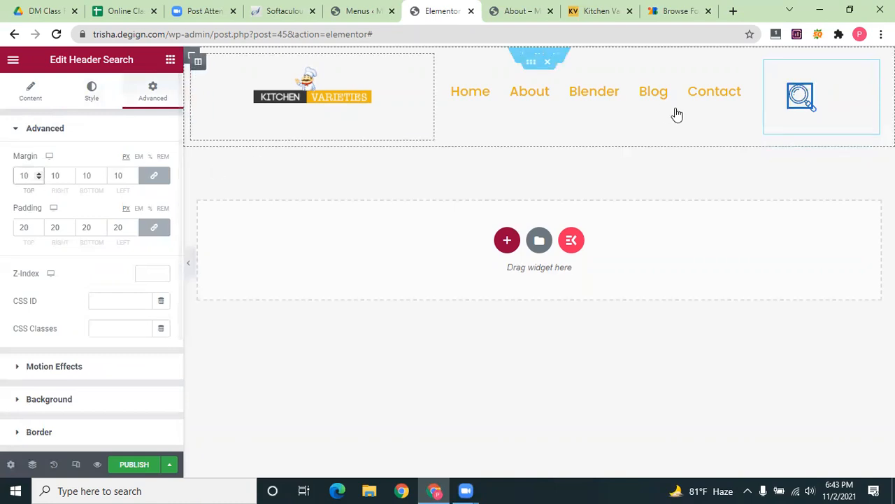
{"action": "left_click_drag", "start_coordinate": [28, 228], "coordinate": [2, 240]}
{"action": "type", "text": "5"}
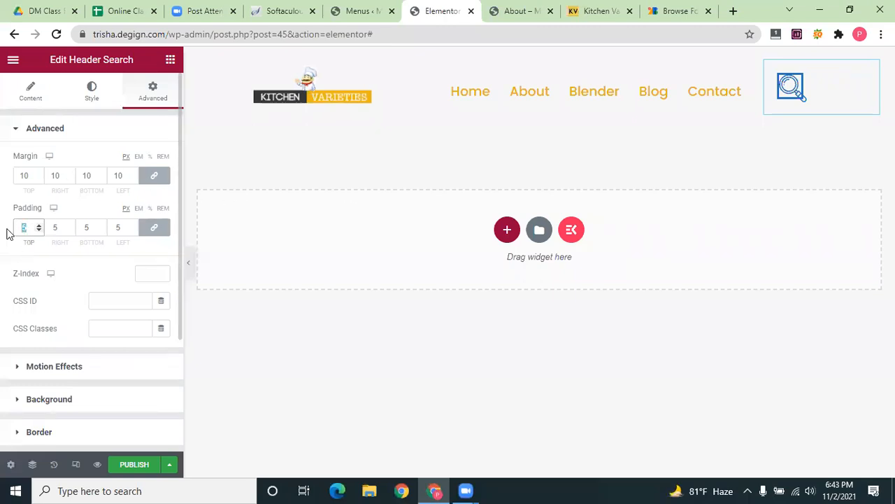
{"action": "type", "text": "10"}
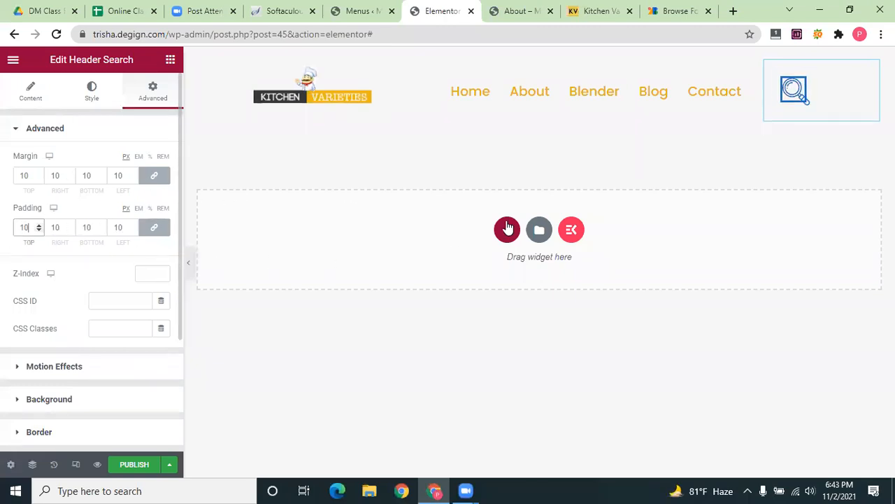
Widen the navigation menu column to about 47.8%, narrowing the search column
{"action": "left_click", "coordinate": [745, 107]}
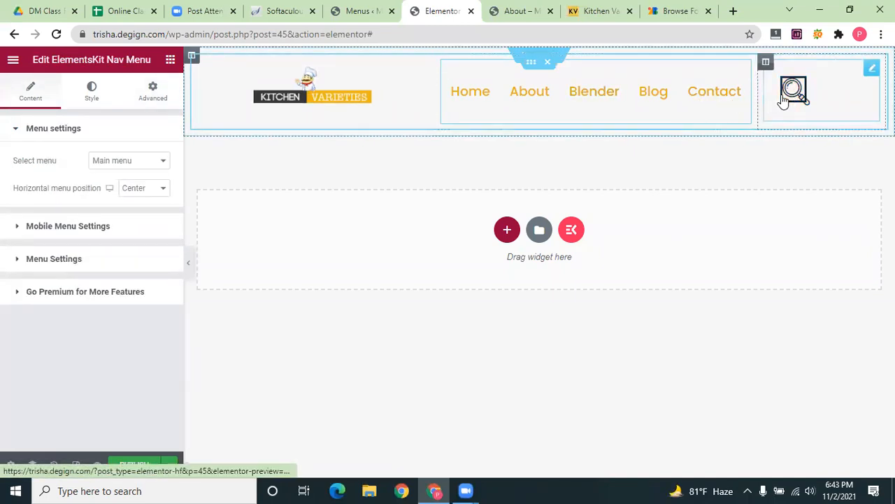
{"action": "left_click_drag", "start_coordinate": [769, 98], "coordinate": [759, 95]}
{"action": "left_click", "coordinate": [796, 96]}
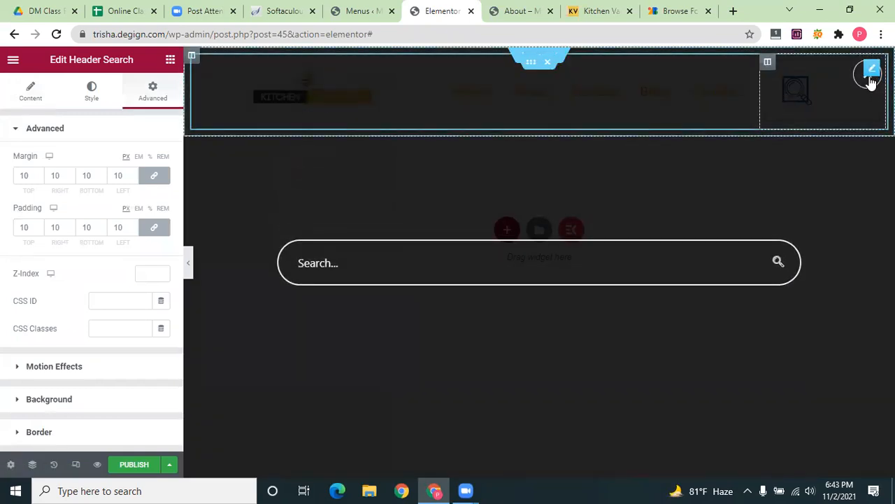
Close the search popup preview and move to the Google Fonts browser tab
{"action": "left_click", "coordinate": [868, 76]}
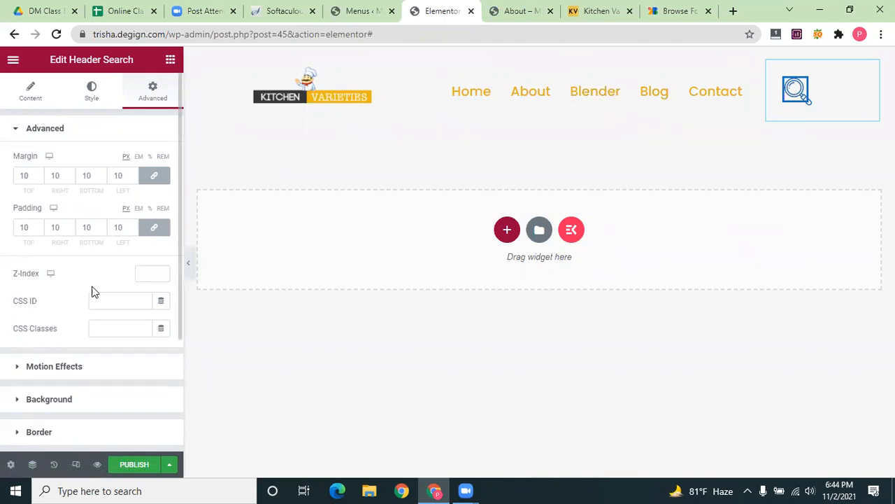
{"action": "scroll", "coordinate": [87, 263], "scroll_direction": "down", "scroll_amount": 2}
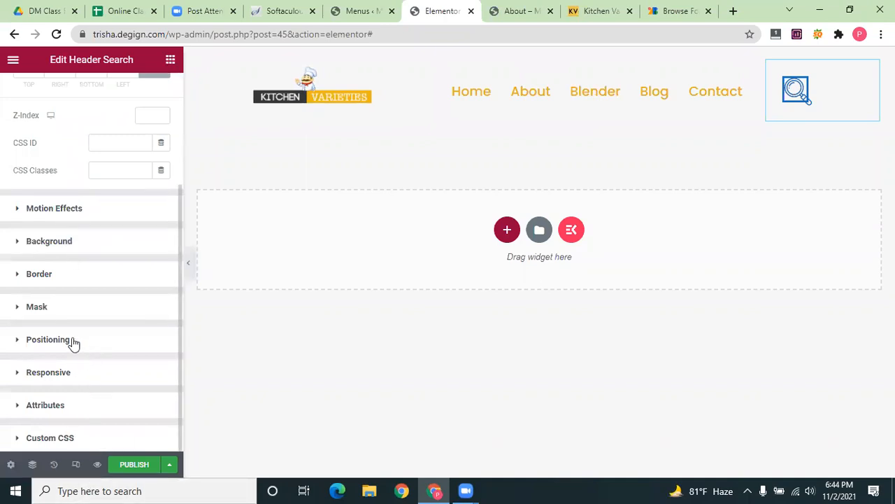
{"action": "scroll", "coordinate": [72, 338], "scroll_direction": "up", "scroll_amount": 2}
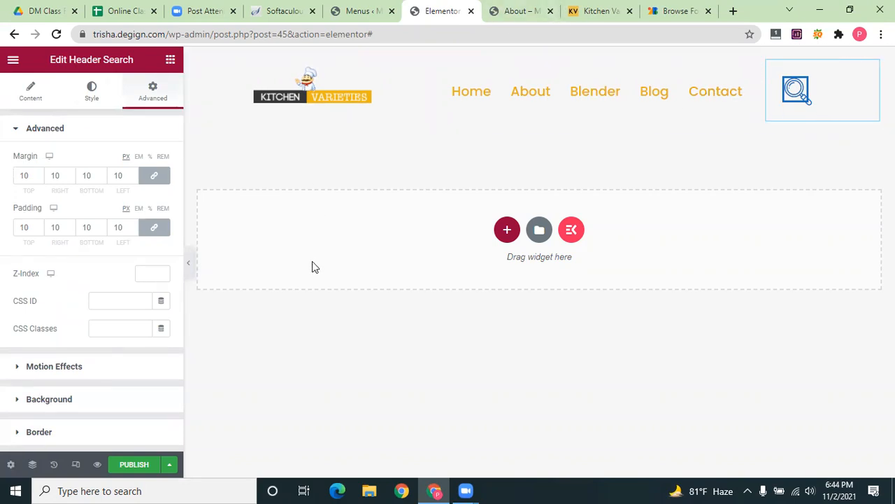
{"action": "left_click", "coordinate": [693, 11]}
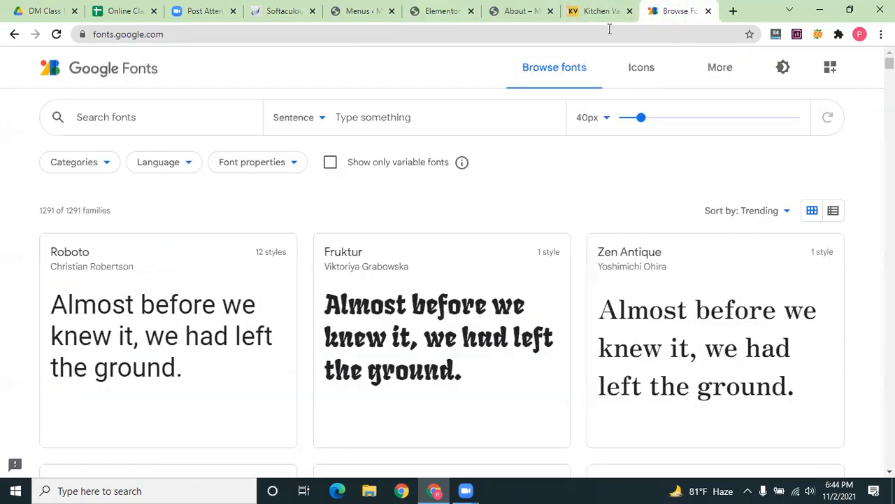
Close DevTools and search Google for 'life with kitchen', reviewing the results
{"action": "left_click", "coordinate": [598, 9]}
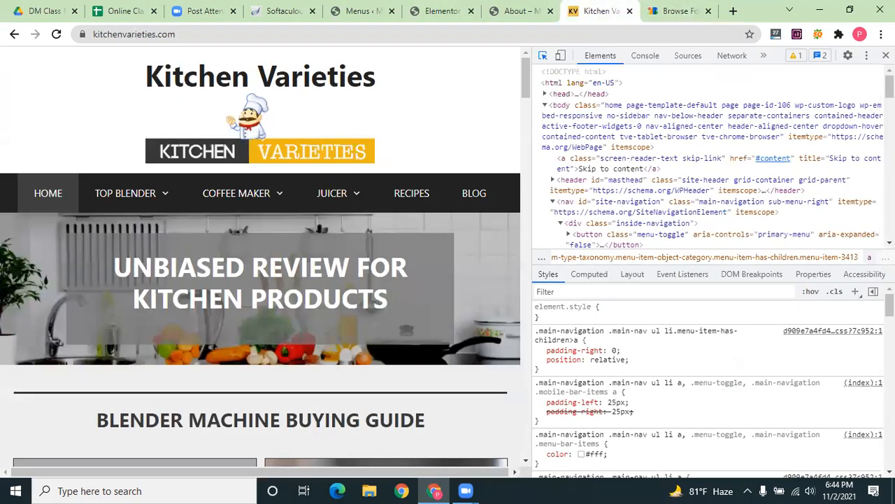
{"action": "key", "text": "F12"}
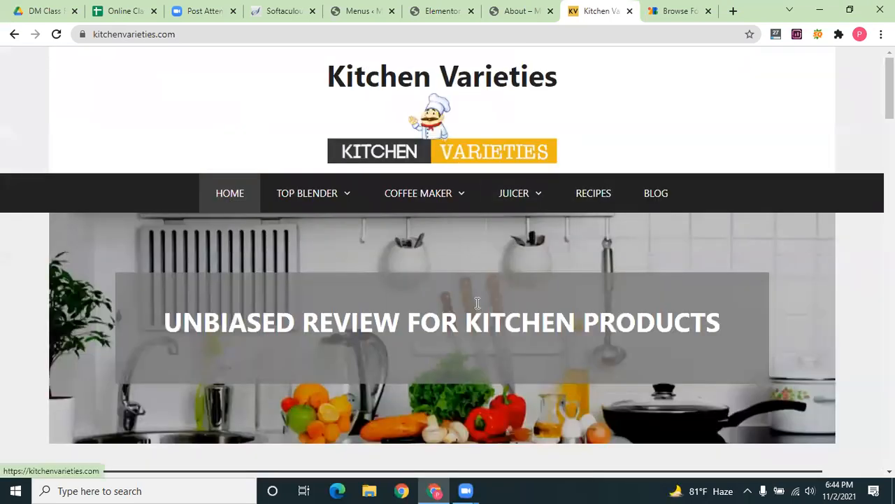
{"action": "scroll", "coordinate": [477, 302], "scroll_direction": "down", "scroll_amount": 3}
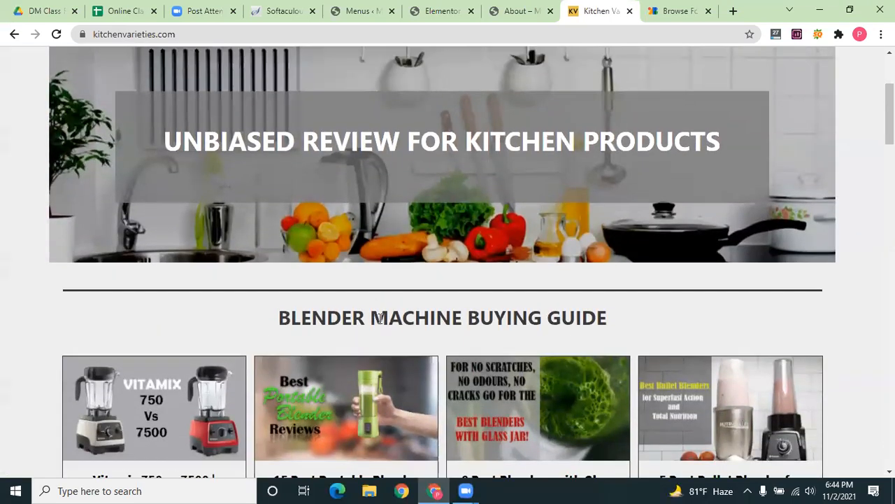
{"action": "scroll", "coordinate": [384, 301], "scroll_direction": "up", "scroll_amount": 3}
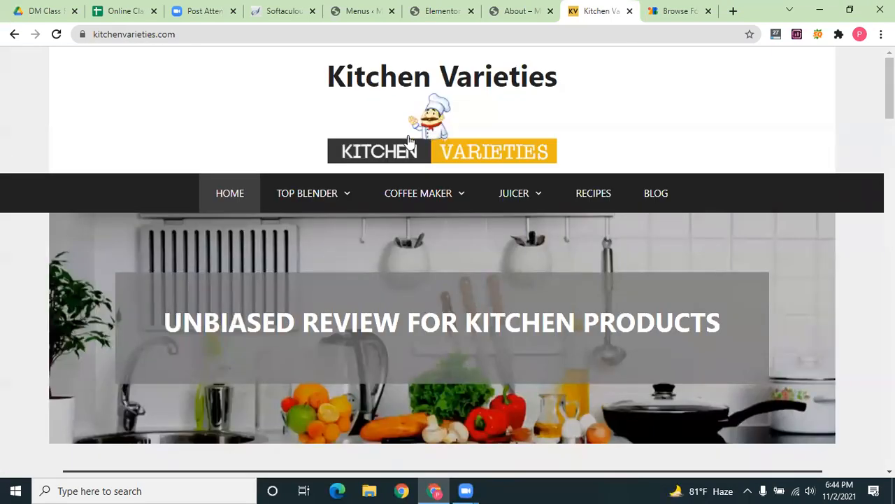
{"action": "left_click", "coordinate": [422, 35]}
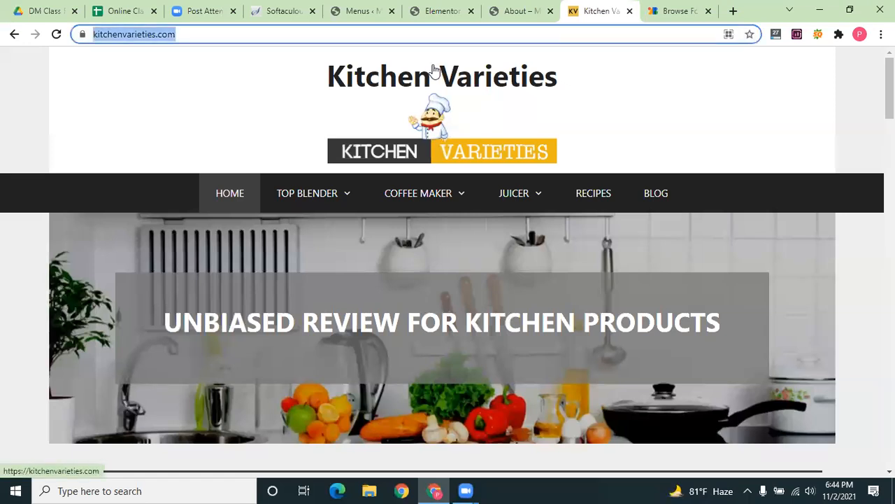
{"action": "type", "text": "life "}
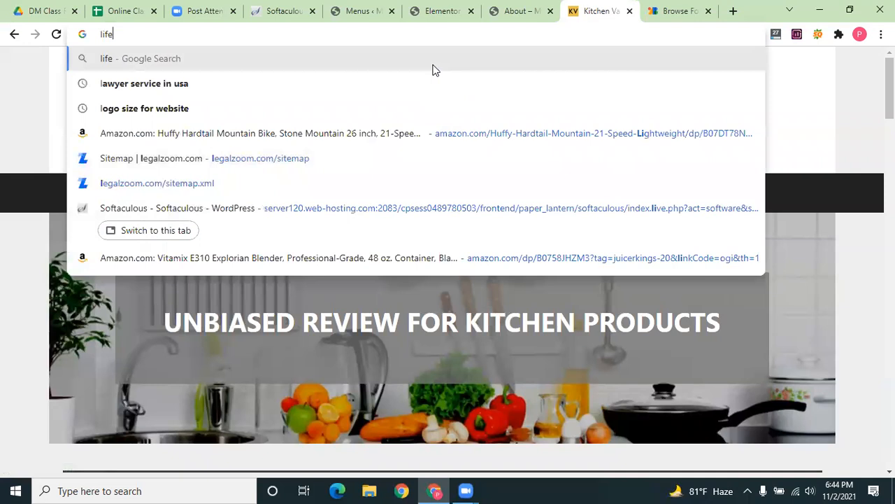
{"action": "type", "text": "with"}
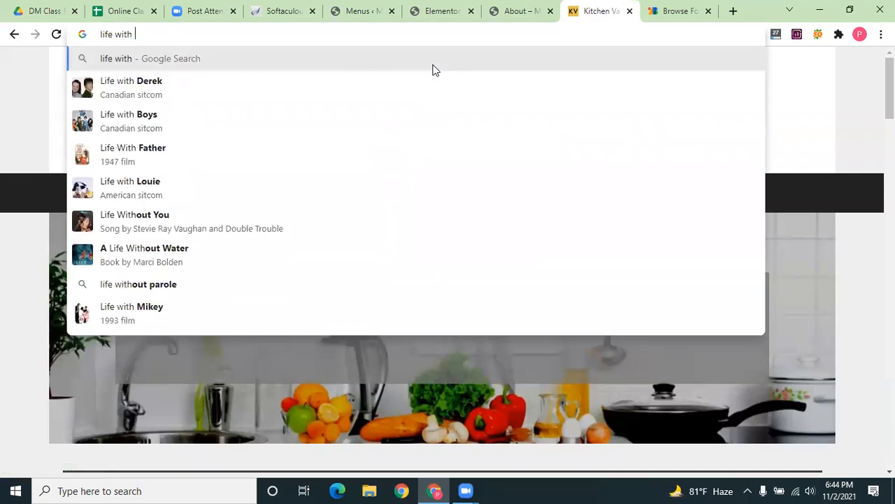
{"action": "type", "text": " kit"}
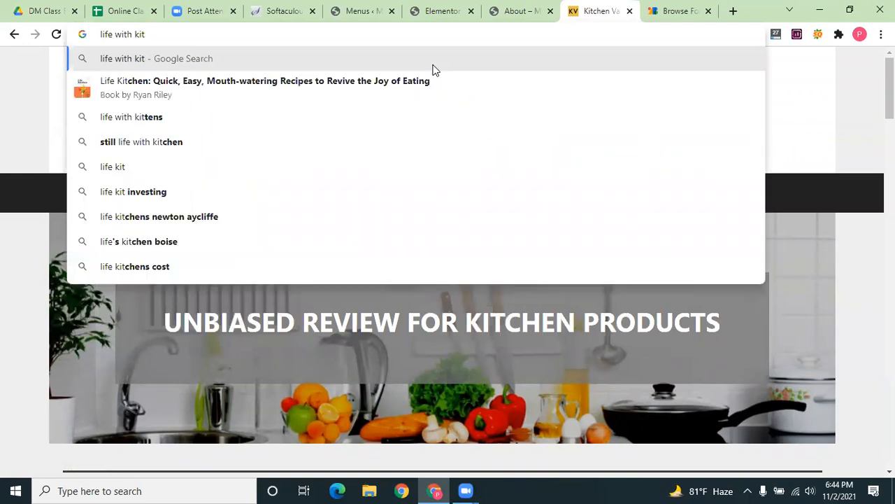
{"action": "type", "text": "chen"}
{"action": "key", "text": "Return"}
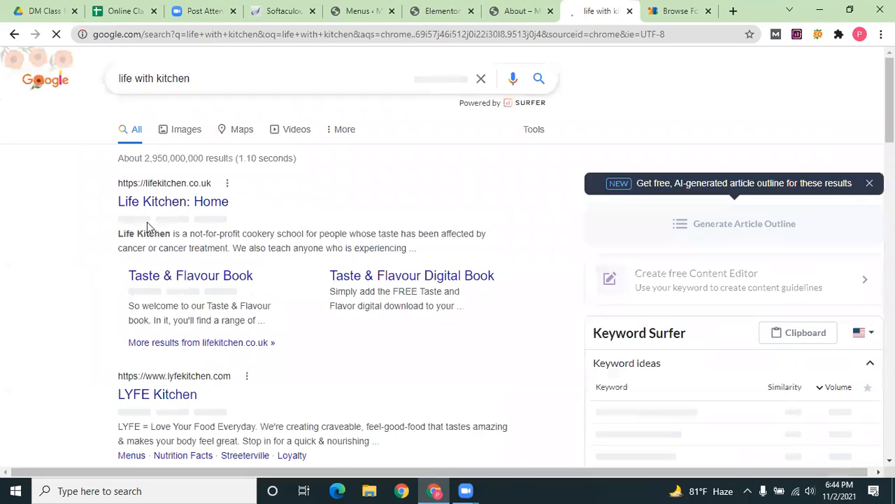
{"action": "left_click", "coordinate": [142, 205]}
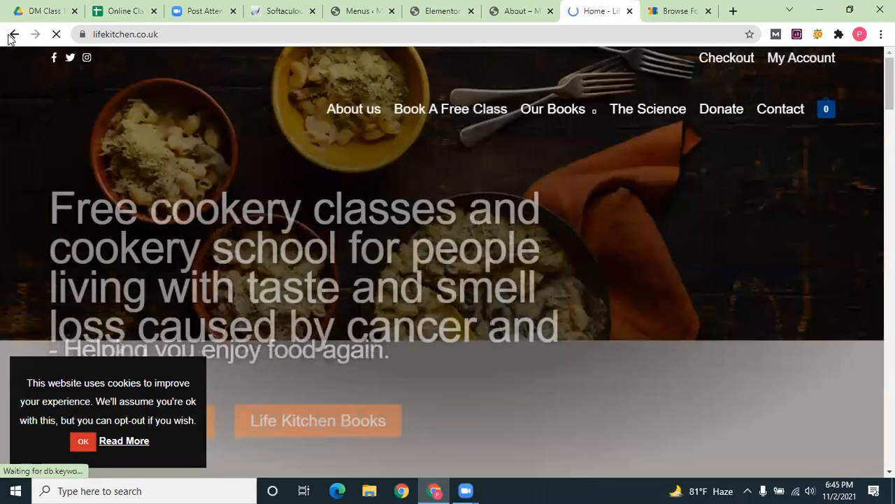
{"action": "left_click", "coordinate": [13, 35]}
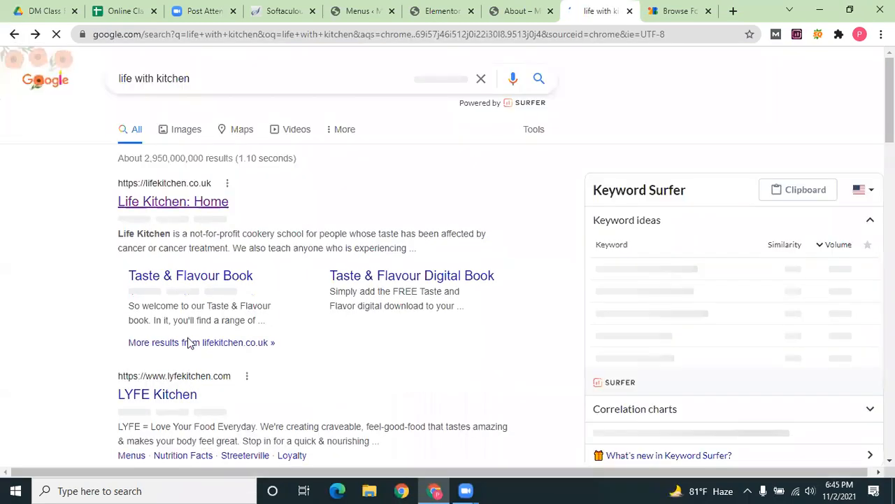
{"action": "scroll", "coordinate": [189, 347], "scroll_direction": "down", "scroll_amount": 2}
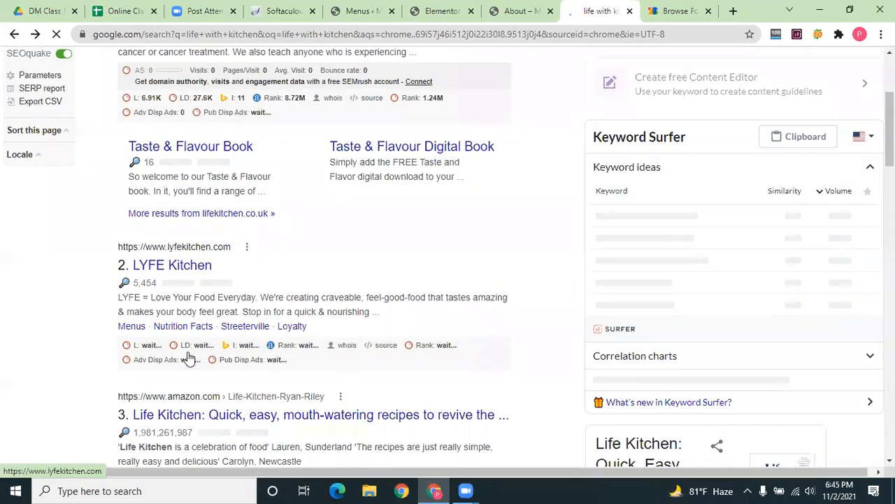
{"action": "scroll", "coordinate": [189, 353], "scroll_direction": "down", "scroll_amount": 5}
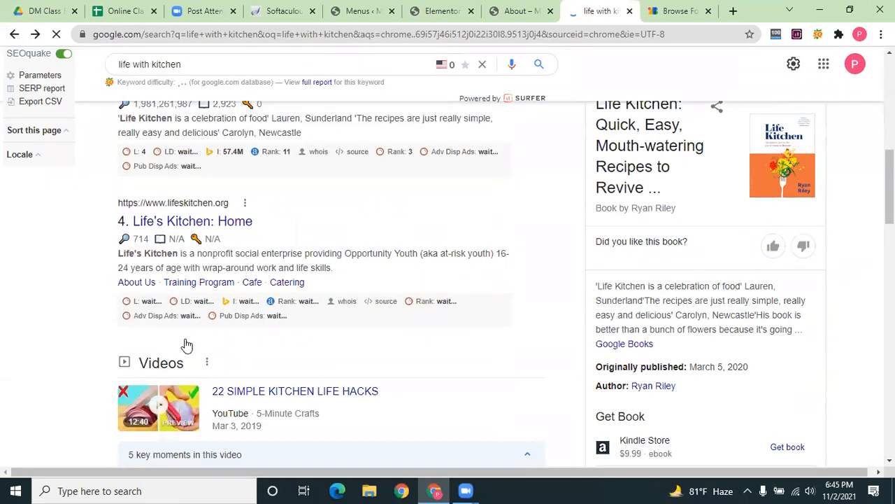
{"action": "scroll", "coordinate": [187, 344], "scroll_direction": "down", "scroll_amount": 8}
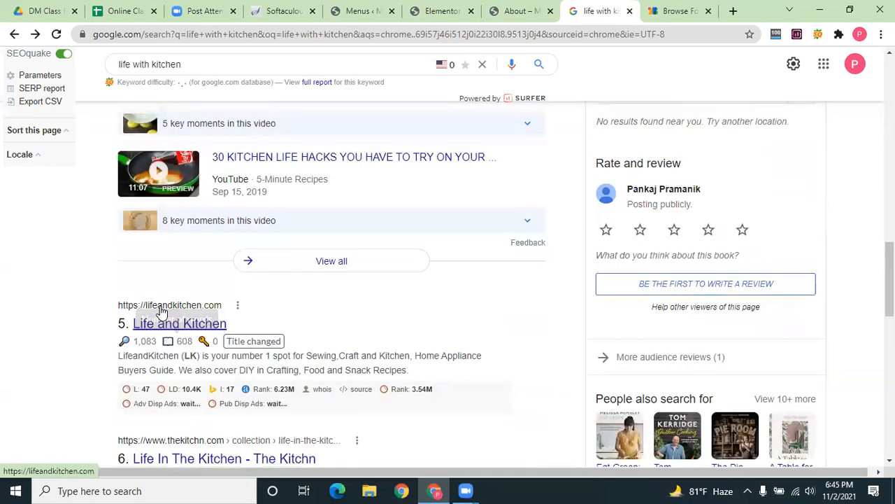
{"action": "scroll", "coordinate": [172, 321], "scroll_direction": "down", "scroll_amount": 1}
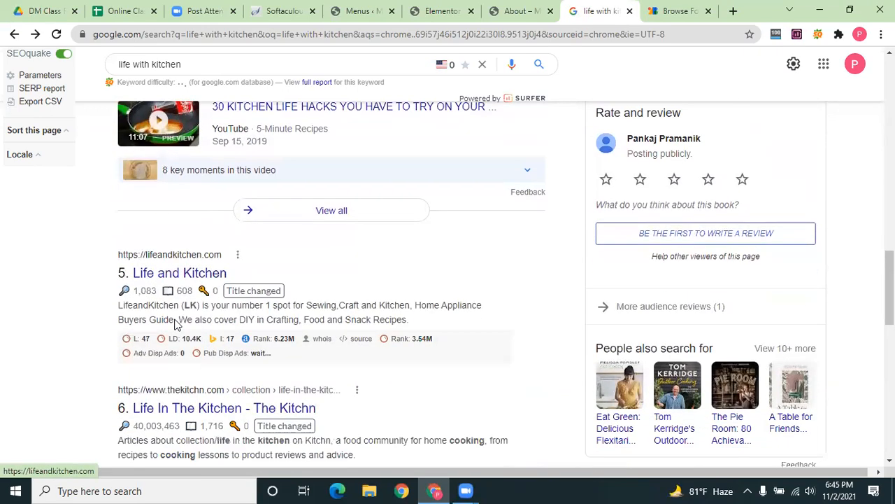
{"action": "scroll", "coordinate": [175, 324], "scroll_direction": "down", "scroll_amount": 3}
{"action": "scroll", "coordinate": [173, 210], "scroll_direction": "down", "scroll_amount": 3}
{"action": "scroll", "coordinate": [155, 119], "scroll_direction": "up", "scroll_amount": 2}
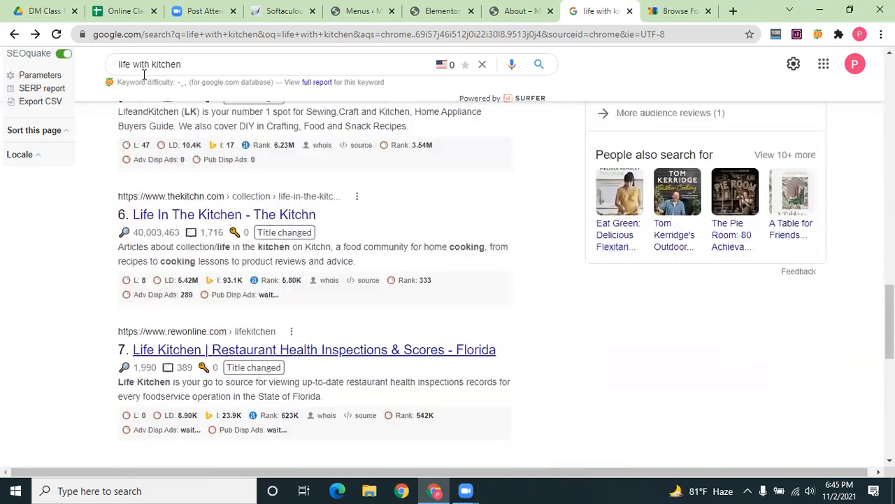
{"action": "scroll", "coordinate": [135, 65], "scroll_direction": "up", "scroll_amount": 3}
Search for lifewithkitchen.com, open the site and select its main heading text
{"action": "left_click", "coordinate": [135, 65]}
{"action": "key", "text": "BackSpace"}
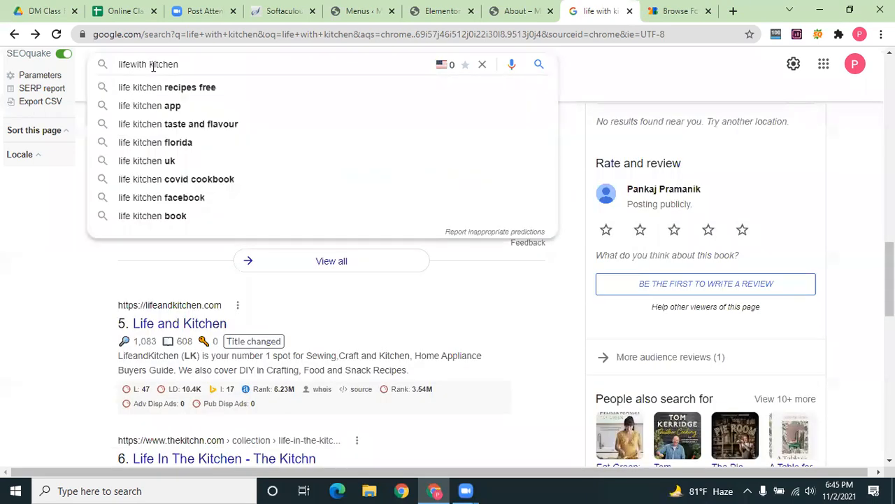
{"action": "left_click", "coordinate": [149, 70]}
{"action": "key", "text": "BackSpace"}
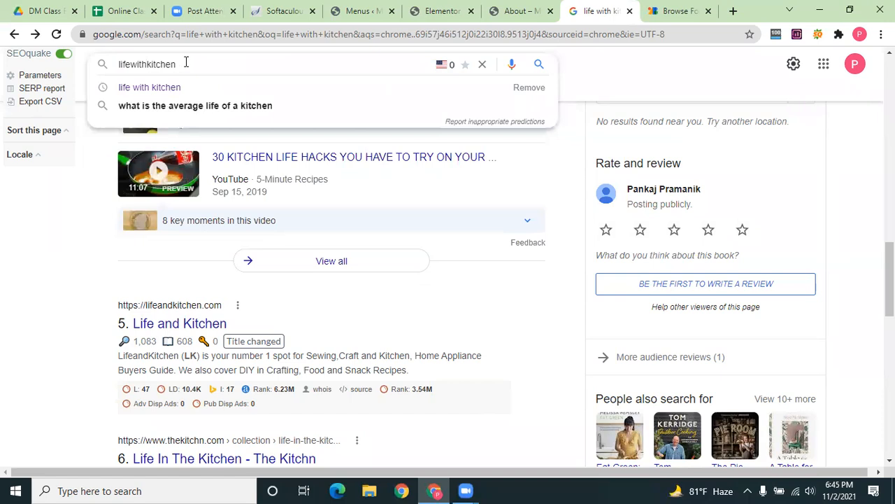
{"action": "type", "text": "c"}
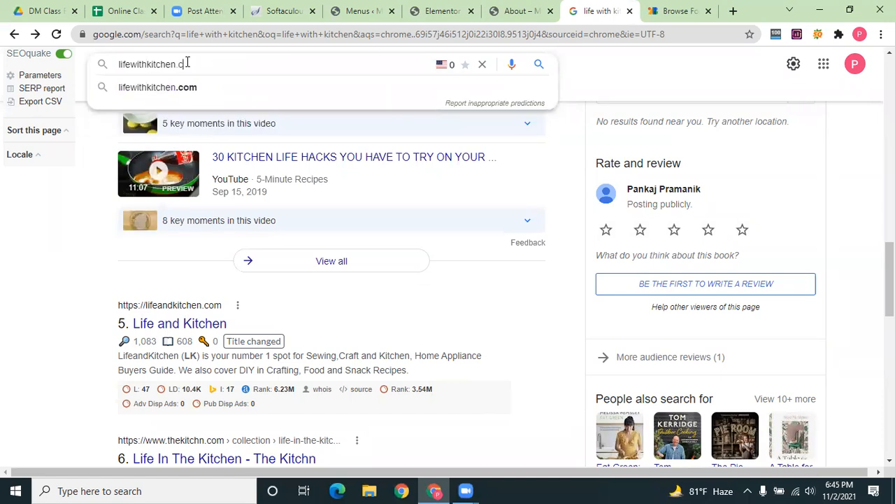
{"action": "type", "text": "om"}
{"action": "key", "text": "Return"}
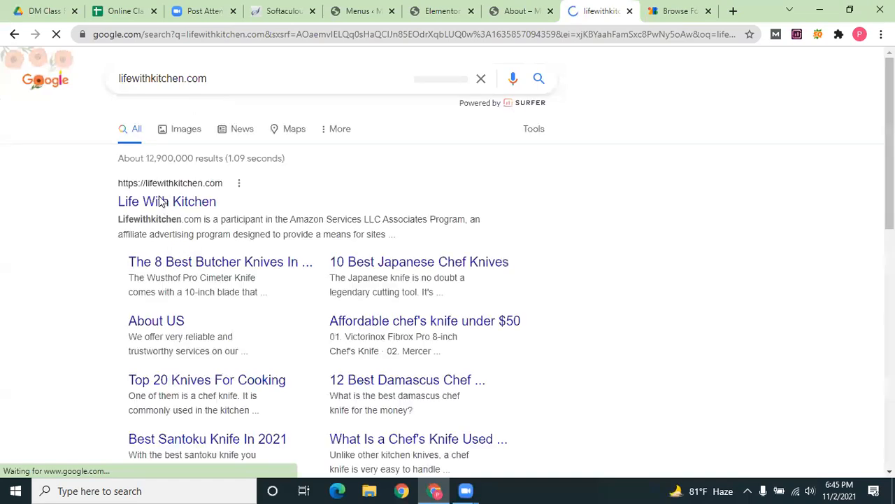
{"action": "left_click", "coordinate": [203, 201]}
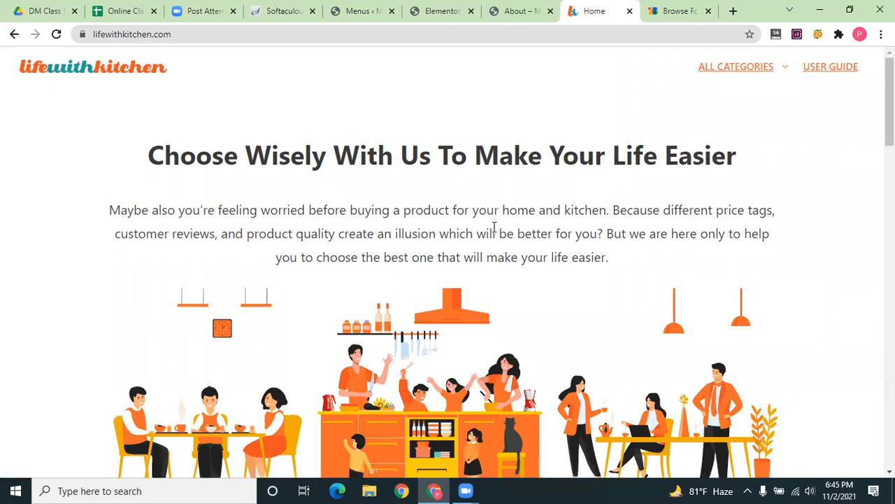
{"action": "triple_click", "coordinate": [103, 158]}
{"action": "key", "text": "ctrl+c"}
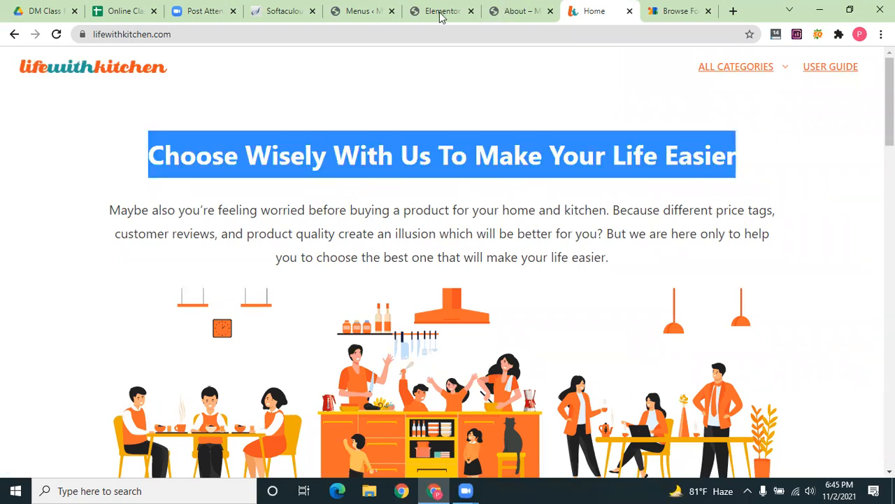
{"action": "key", "text": "ctrl+shift+Tab"}
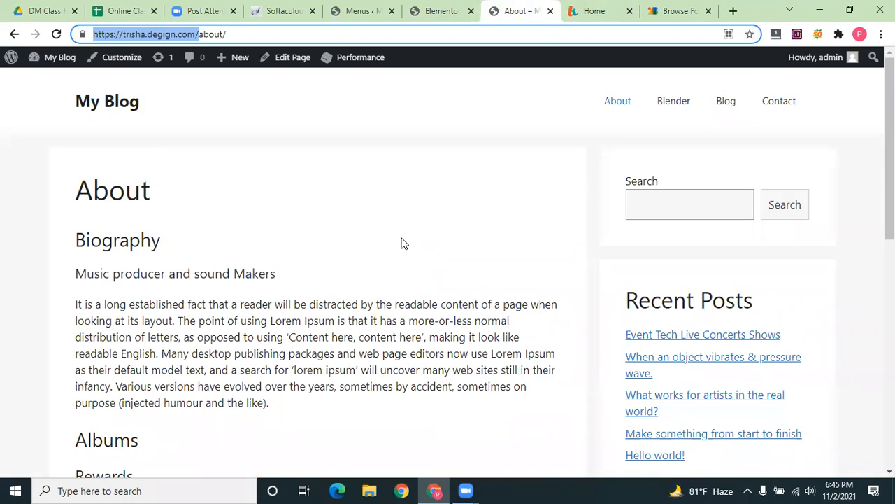
Add a one-column section with a centered heading 'Choose Wisely With Us To Make Your Life Easier'
{"action": "left_click", "coordinate": [448, 11]}
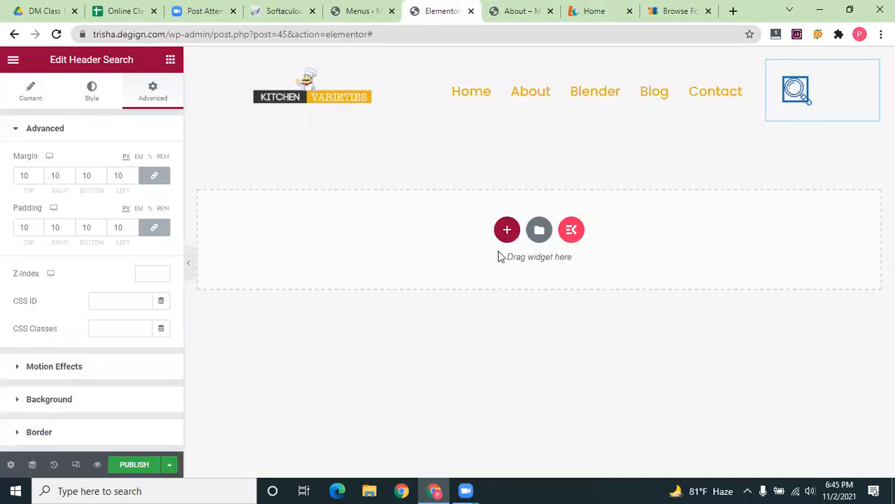
{"action": "left_click", "coordinate": [504, 232]}
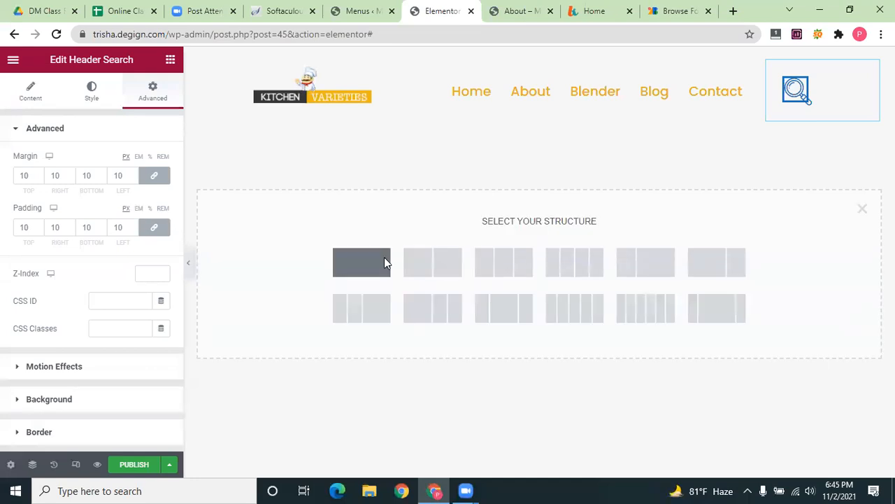
{"action": "left_click", "coordinate": [384, 261]}
{"action": "left_click", "coordinate": [538, 152]}
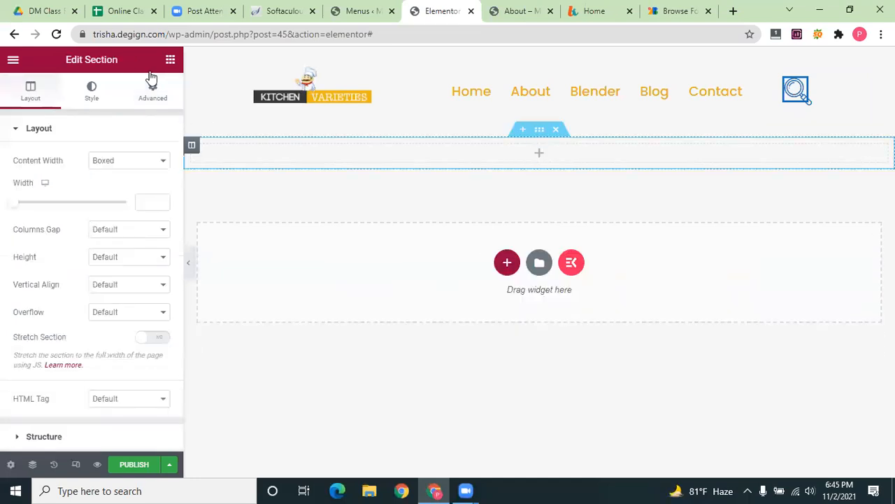
{"action": "left_click_drag", "start_coordinate": [156, 186], "coordinate": [531, 157]}
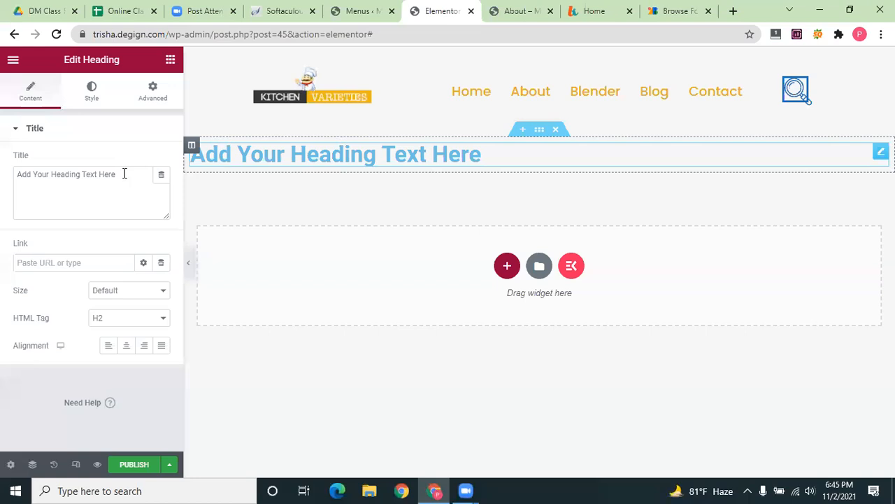
{"action": "key", "text": "ctrl+v"}
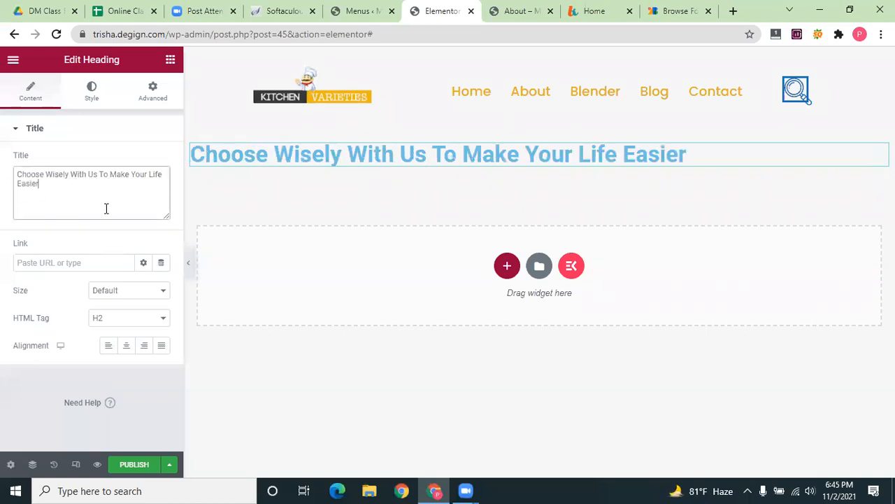
{"action": "left_click", "coordinate": [127, 347]}
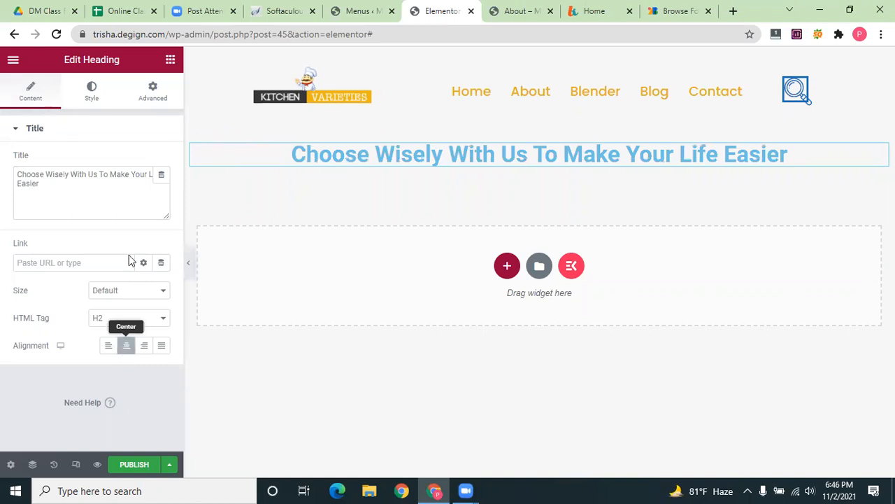
Set the heading text colour to black #040405
{"action": "left_click", "coordinate": [91, 93]}
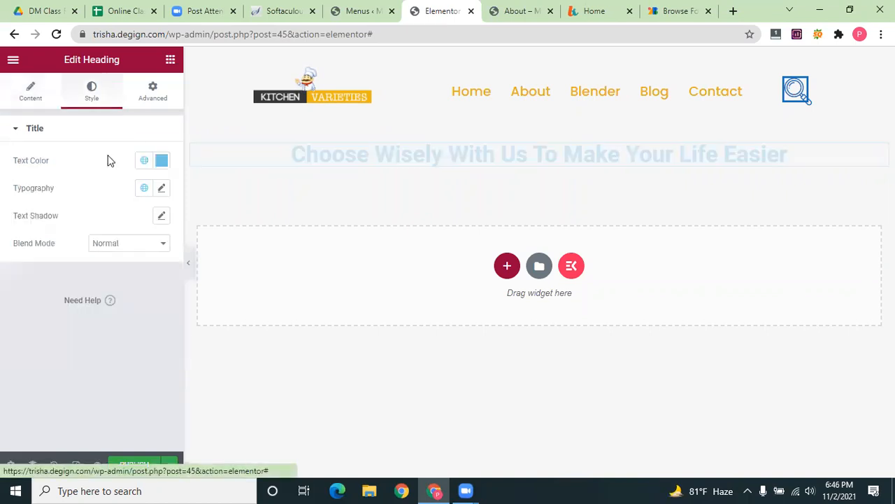
{"action": "left_click", "coordinate": [160, 162]}
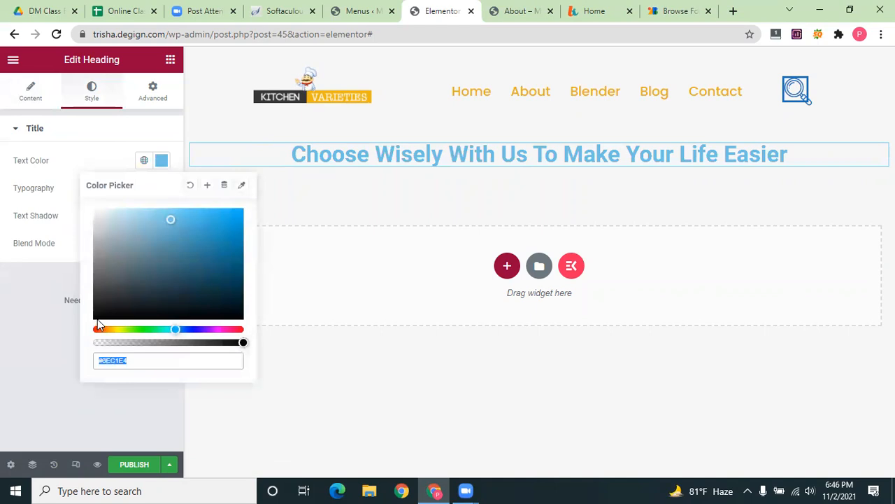
{"action": "type", "text": "#040405"}
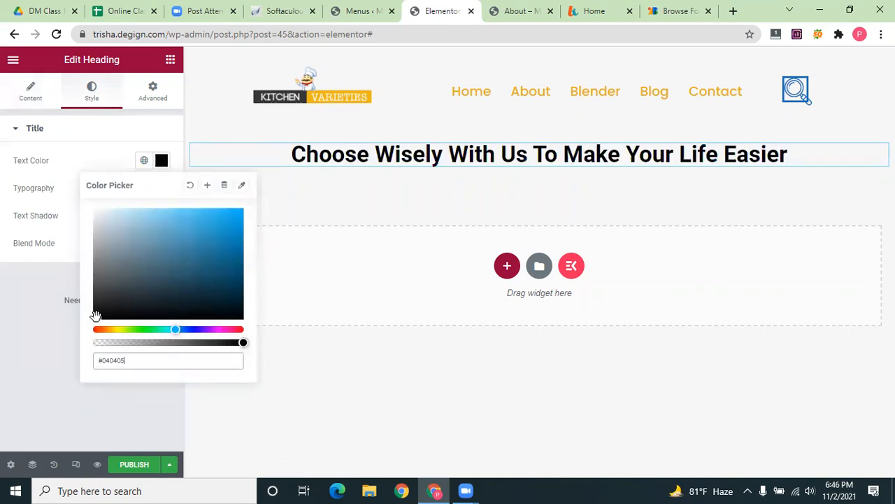
{"action": "left_click", "coordinate": [20, 305]}
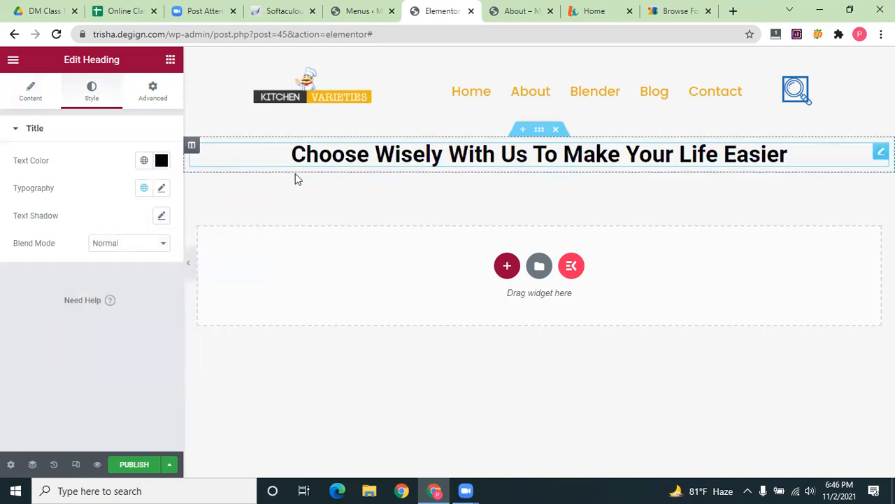
Set the heading's typography font family to Poppins
{"action": "left_click", "coordinate": [153, 98]}
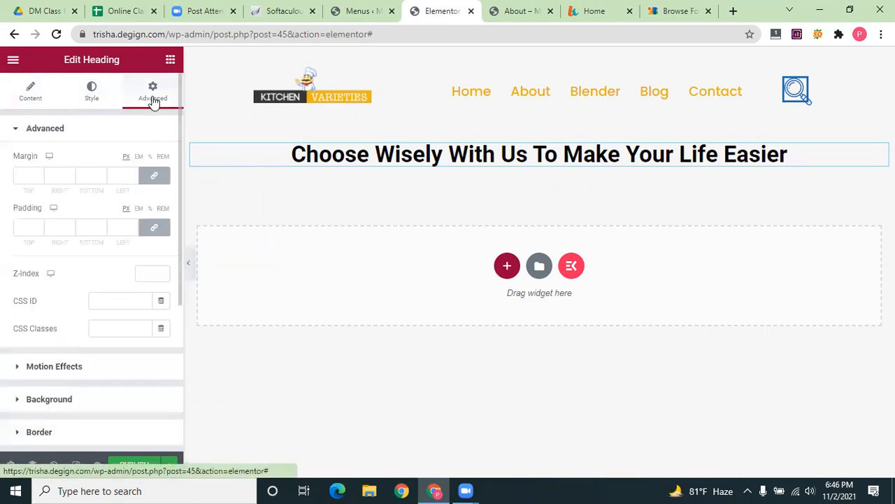
{"action": "scroll", "coordinate": [119, 252], "scroll_direction": "down", "scroll_amount": 1}
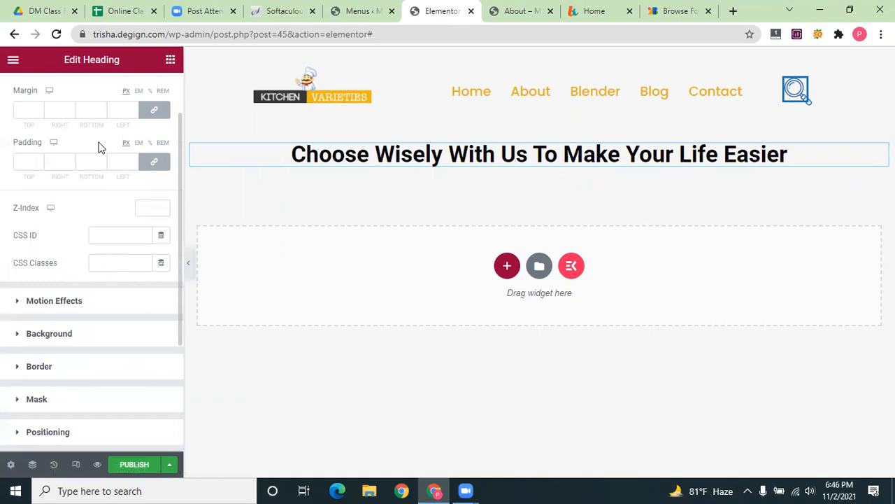
{"action": "scroll", "coordinate": [100, 143], "scroll_direction": "up", "scroll_amount": 1}
{"action": "left_click", "coordinate": [91, 91]}
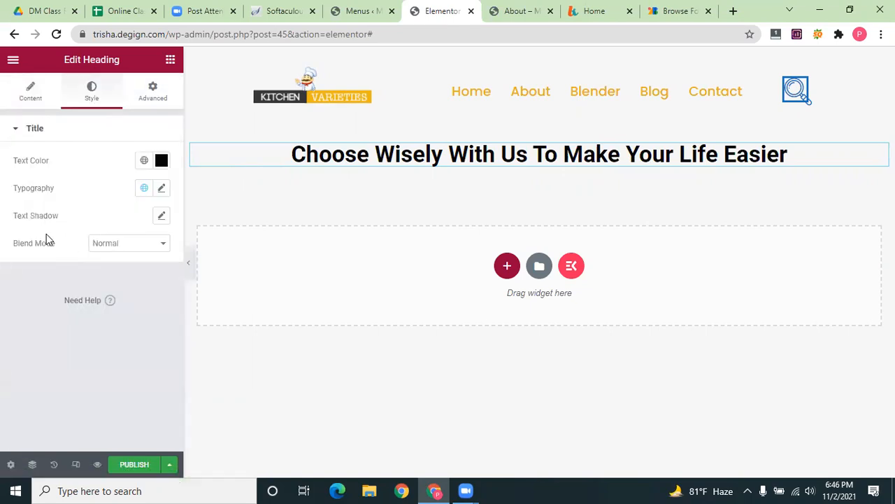
{"action": "left_click", "coordinate": [162, 187]}
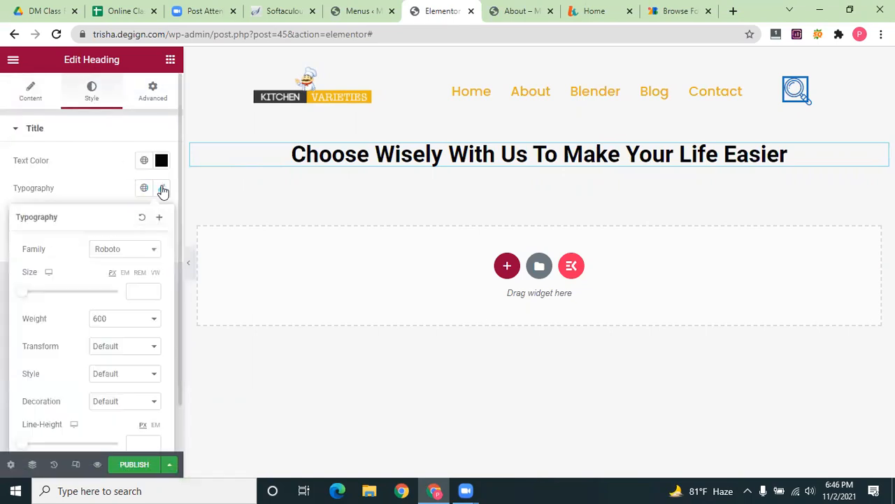
{"action": "left_click", "coordinate": [132, 250]}
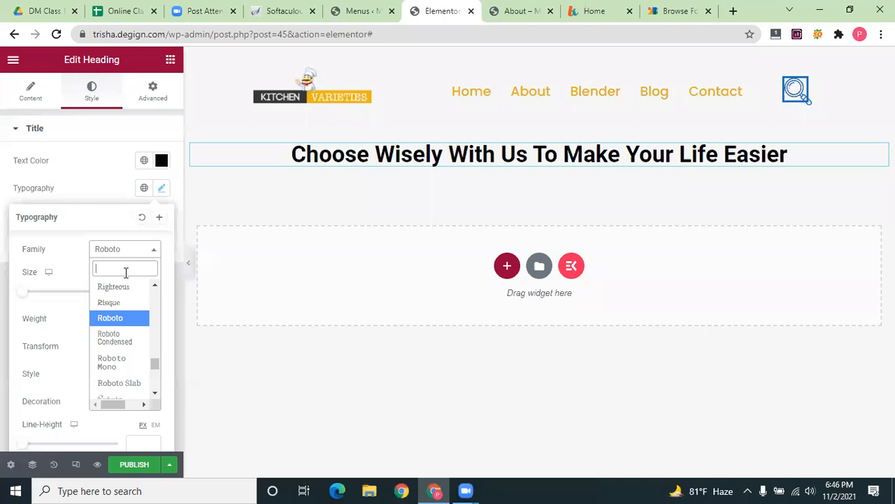
{"action": "type", "text": "po"}
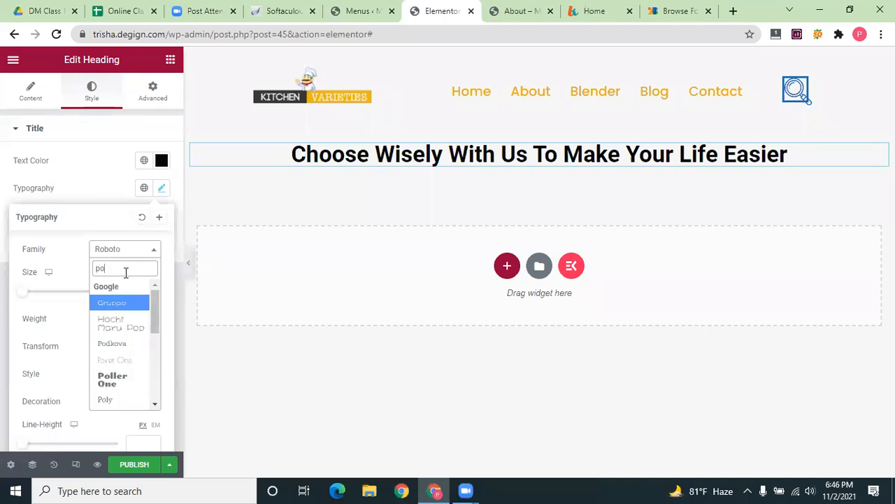
{"action": "type", "text": "p"}
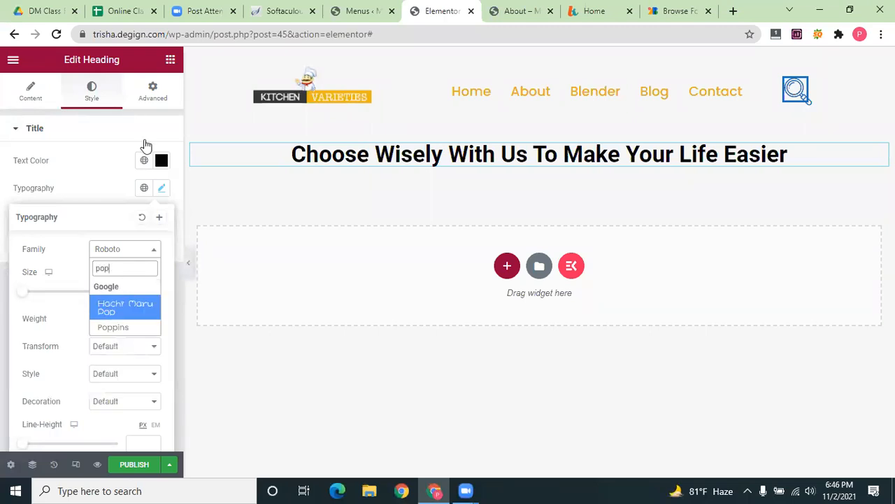
{"action": "left_click", "coordinate": [112, 327]}
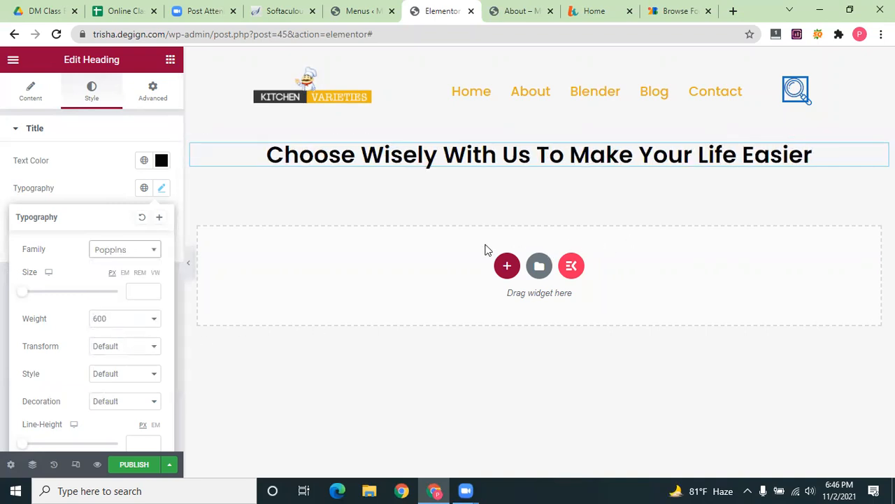
{"action": "left_click", "coordinate": [650, 17]}
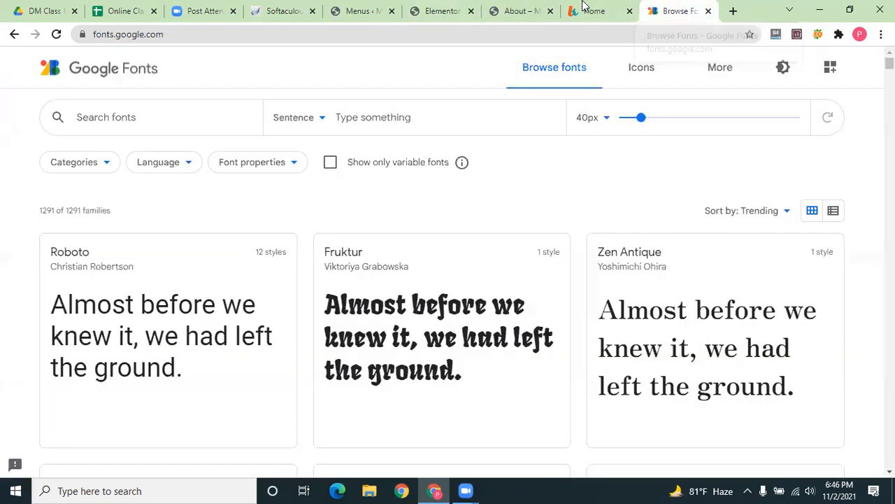
Close Google Fonts and select the intro paragraph under the lifewithkitchen.com heading
{"action": "left_click", "coordinate": [708, 12]}
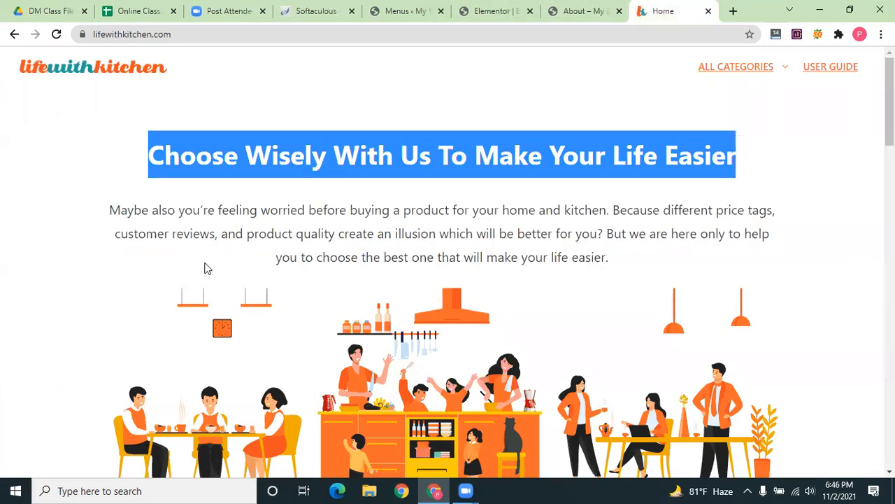
{"action": "left_click_drag", "start_coordinate": [609, 257], "coordinate": [276, 257]}
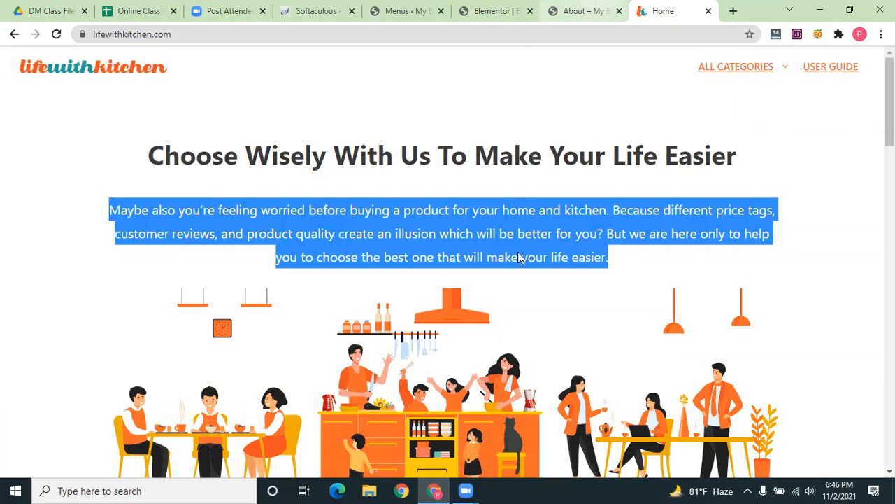
{"action": "key", "text": "ctrl+shift+Tab"}
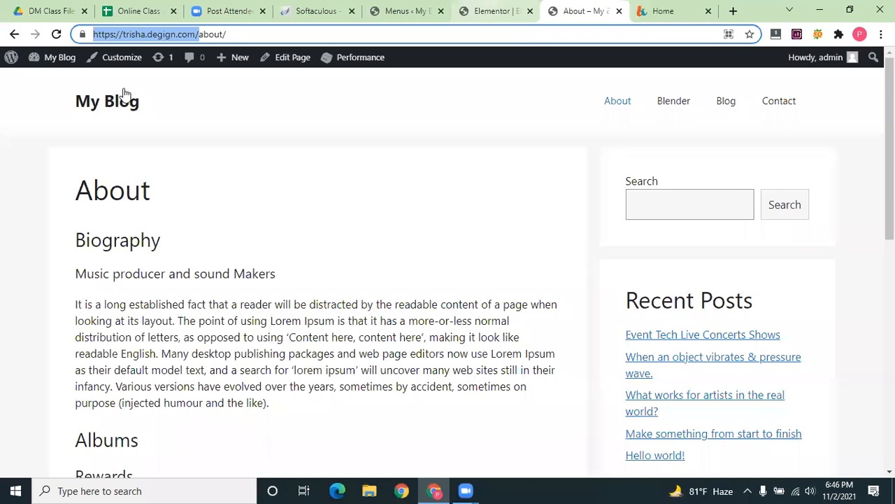
{"action": "key", "text": "ctrl+shift+Tab"}
Add a Text Editor widget below the heading holding the 'Maybe also you're feeling worried…' paragraph
{"action": "left_click", "coordinate": [164, 61]}
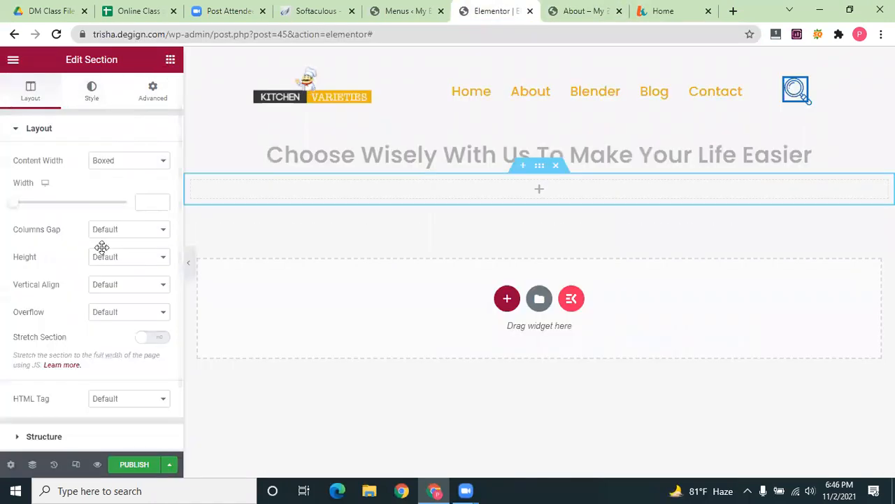
{"action": "left_click_drag", "start_coordinate": [128, 245], "coordinate": [695, 192]}
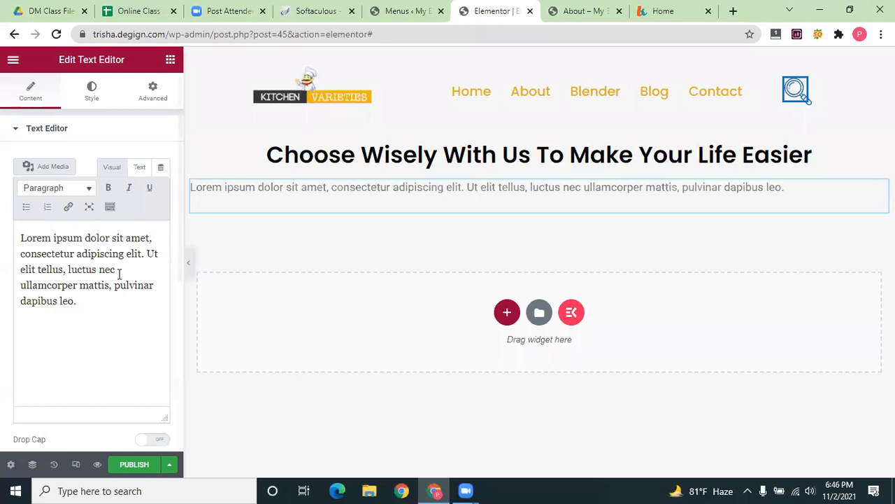
{"action": "key", "text": "ctrl+a"}
{"action": "type", "text": "Maybe also you're feeling worried before buying a product for your home and kitchen. Because different price tags, customer reviews, and product quality create an illusion which will be better for you? But we are here only to help you to choose the best one that will make your life easier."}
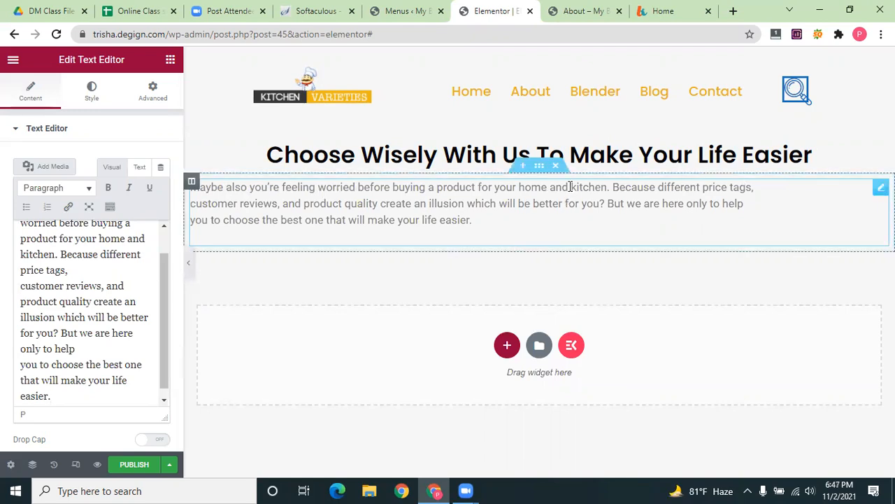
{"action": "double_click", "coordinate": [607, 186]}
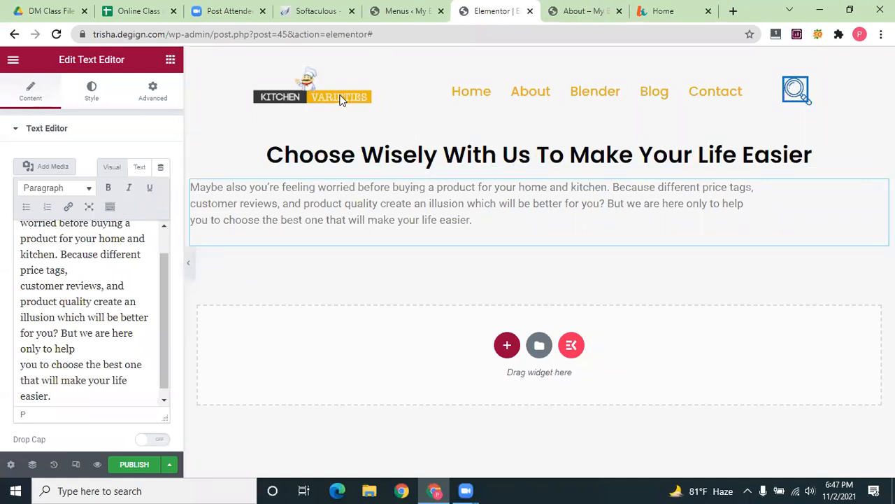
{"action": "key", "text": "ctrl+Tab"}
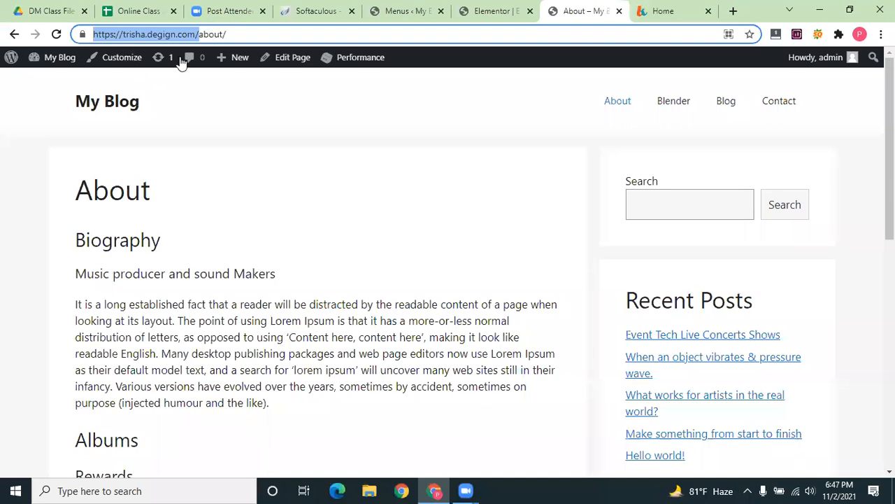
Open the blog's Blender category page from the About page and copy its address
{"action": "key", "text": "ctrl+Tab"}
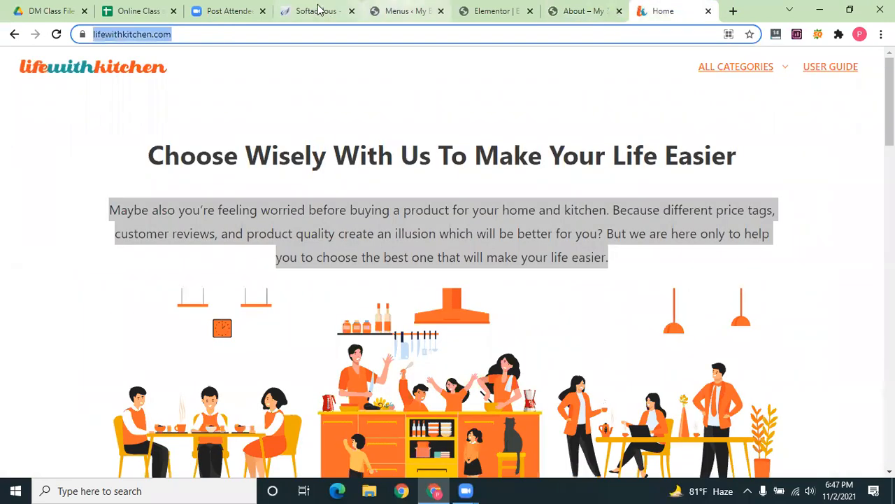
{"action": "left_click", "coordinate": [380, 7]}
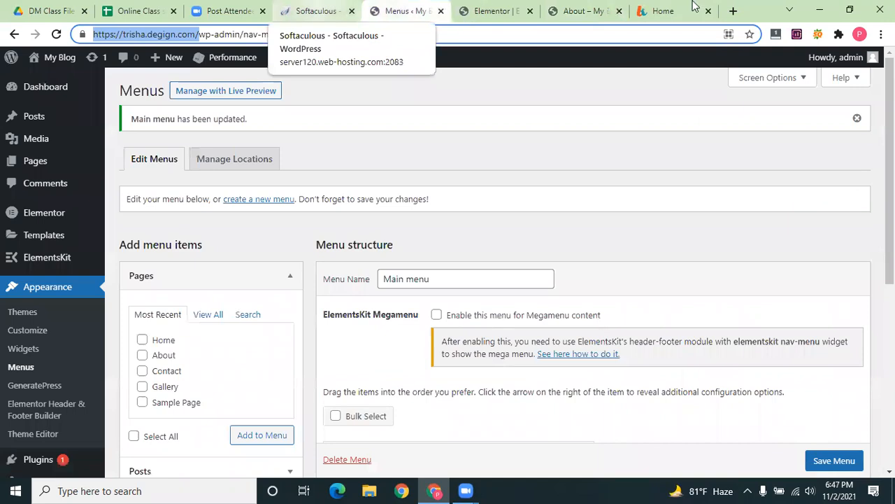
{"action": "key", "text": "ctrl+shift+Tab"}
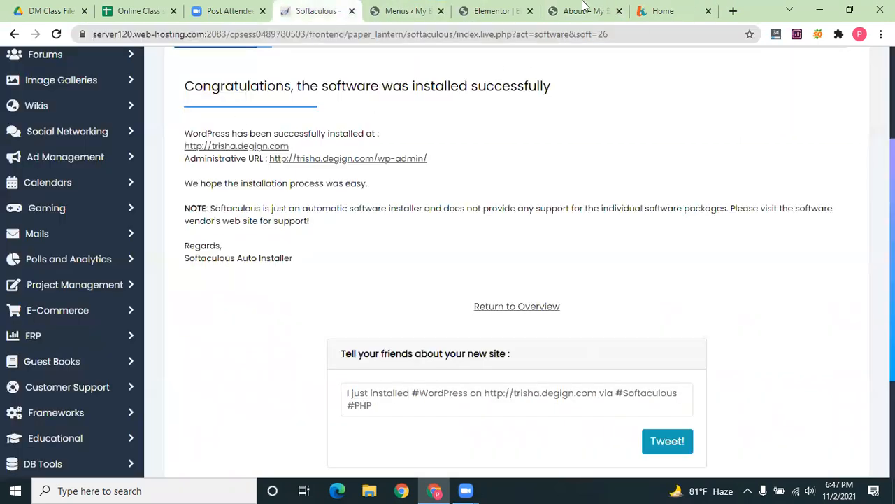
{"action": "left_click", "coordinate": [498, 10]}
{"action": "key", "text": "ctrl+Tab"}
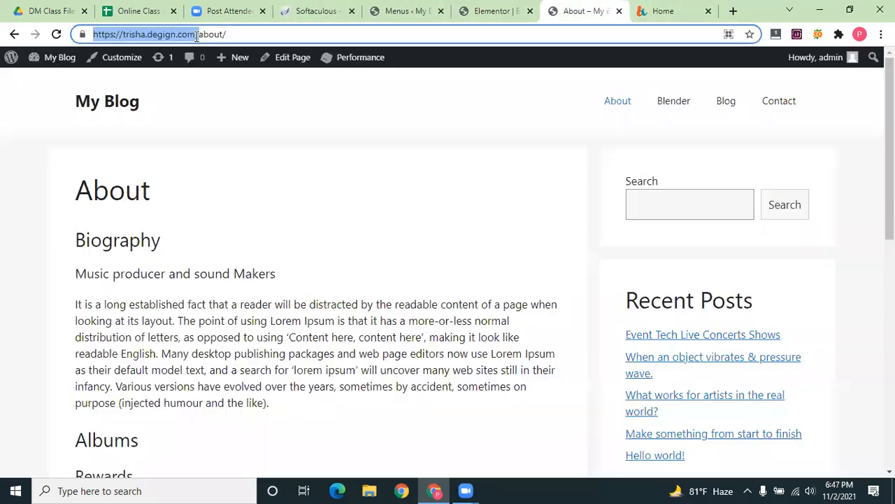
{"action": "left_click", "coordinate": [678, 102]}
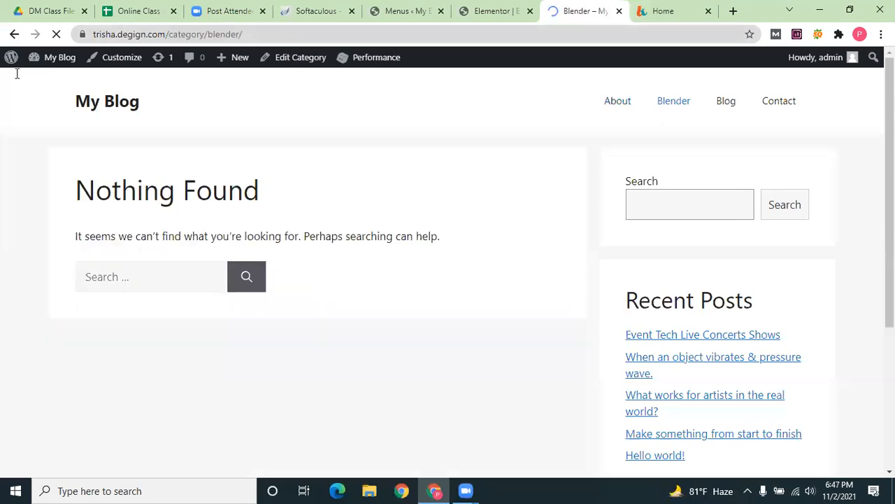
{"action": "key", "text": "ctrl+l"}
{"action": "key", "text": "ctrl+c"}
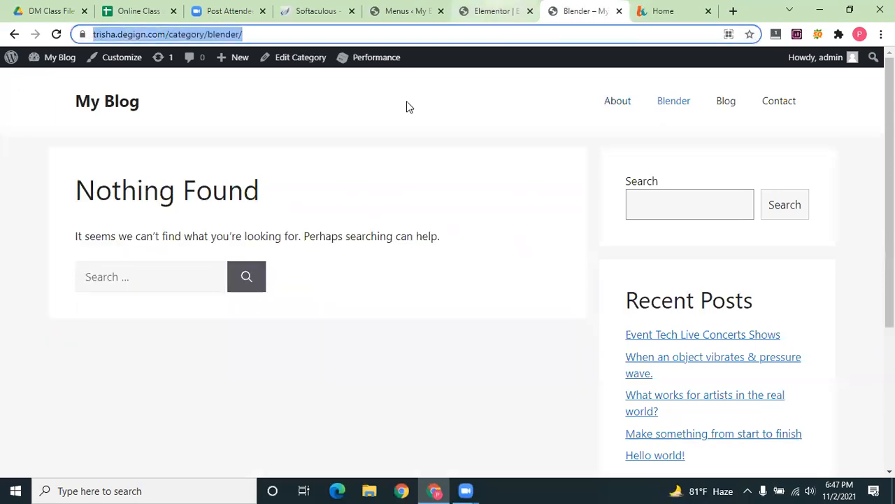
{"action": "key", "text": "ctrl+shift+Tab"}
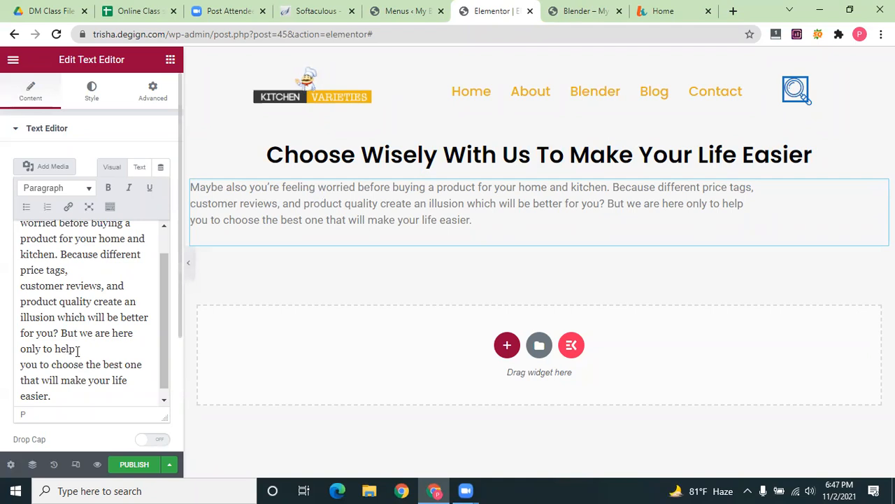
Link the word 'kitchen' to the Blender category page and make it bold
{"action": "scroll", "coordinate": [73, 329], "scroll_direction": "up", "scroll_amount": 2}
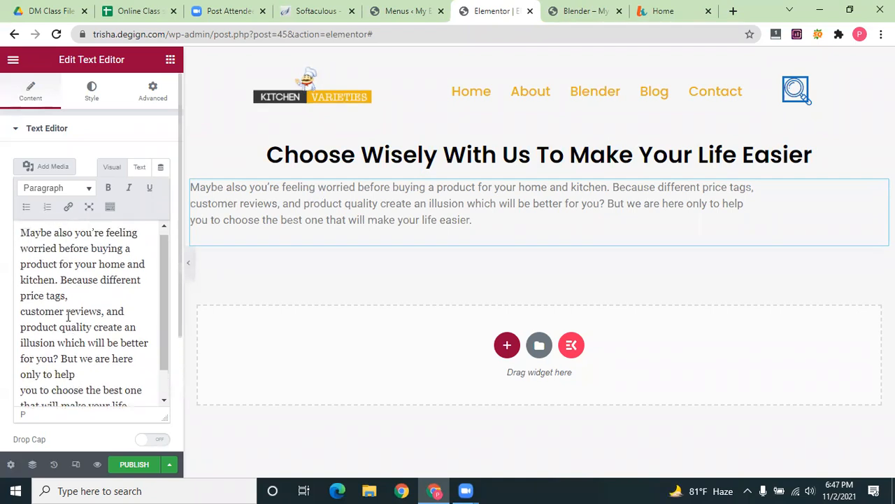
{"action": "double_click", "coordinate": [35, 285]}
{"action": "left_click", "coordinate": [69, 207]}
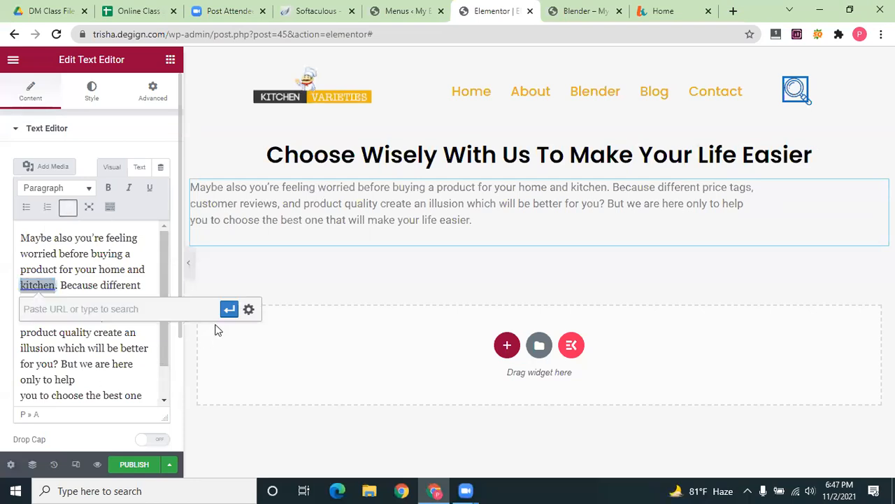
{"action": "key", "text": "ctrl+v"}
{"action": "key", "text": "Return"}
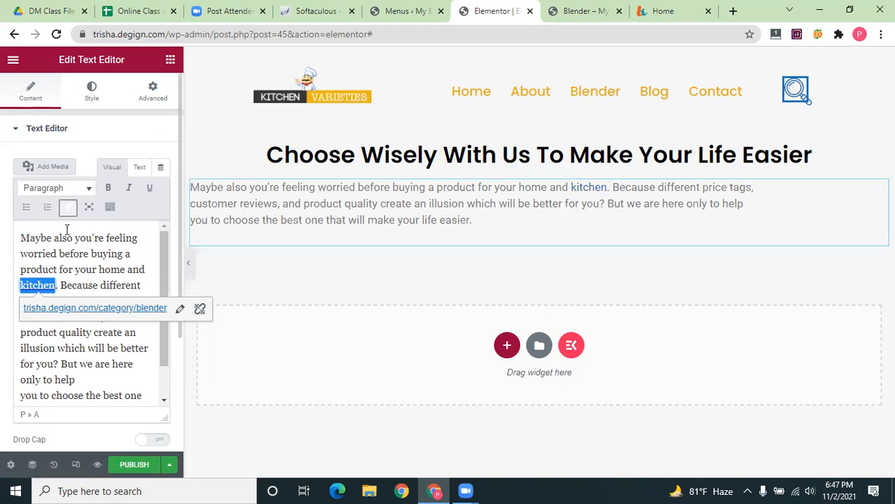
{"action": "left_click", "coordinate": [109, 189]}
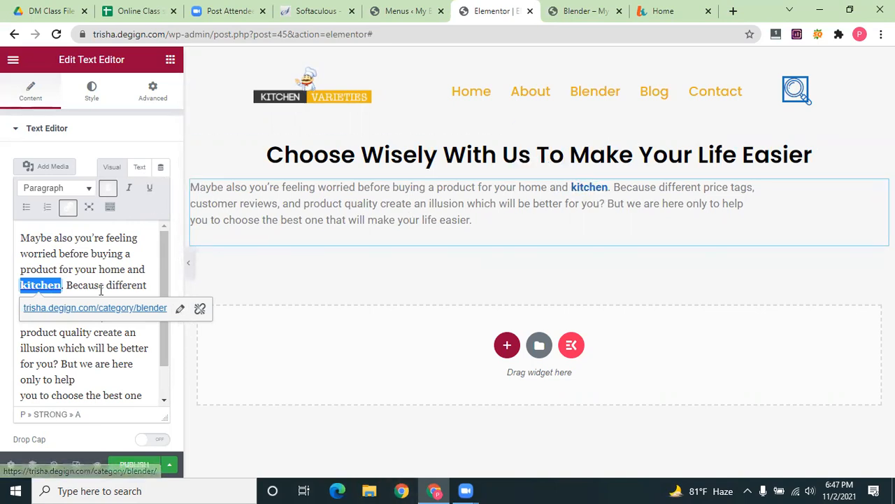
Look through the paragraph's Advanced and Style settings, then view its HTML source
{"action": "scroll", "coordinate": [70, 372], "scroll_direction": "down", "scroll_amount": 1}
{"action": "scroll", "coordinate": [70, 372], "scroll_direction": "up", "scroll_amount": 1}
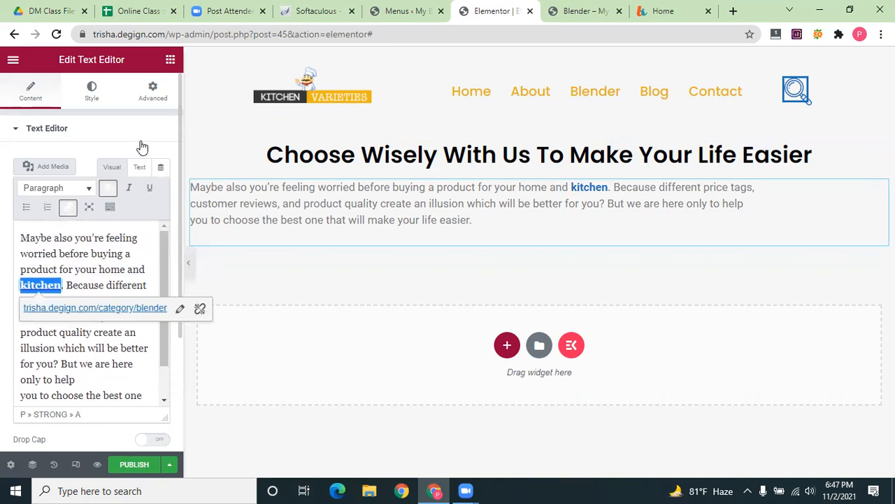
{"action": "left_click", "coordinate": [157, 99]}
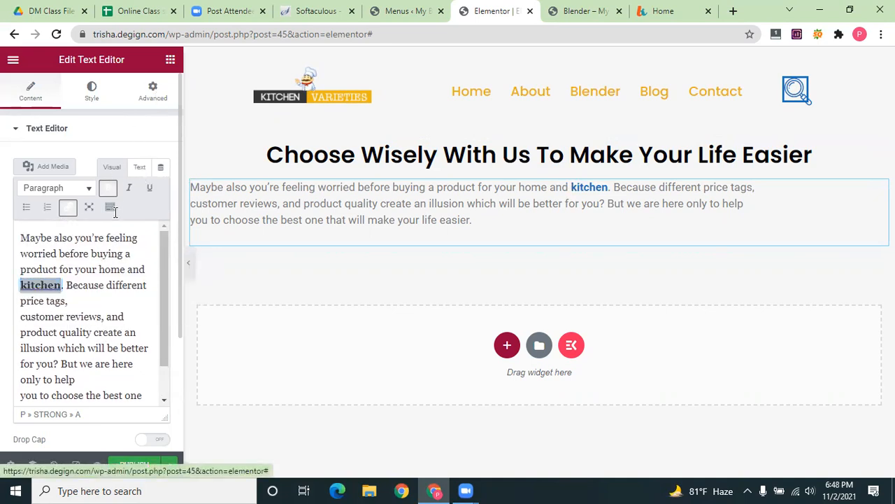
{"action": "left_click", "coordinate": [158, 99]}
{"action": "scroll", "coordinate": [85, 323], "scroll_direction": "down", "scroll_amount": 2}
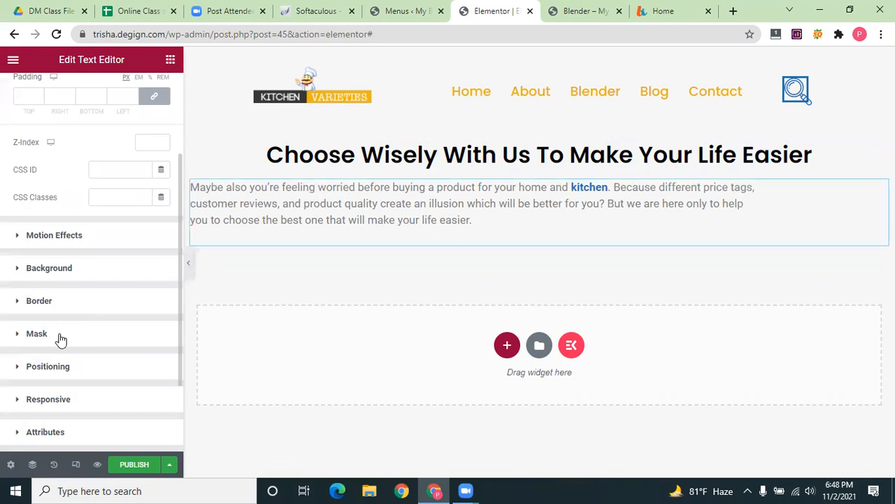
{"action": "scroll", "coordinate": [60, 340], "scroll_direction": "down", "scroll_amount": 1}
{"action": "scroll", "coordinate": [74, 350], "scroll_direction": "up", "scroll_amount": 2}
{"action": "scroll", "coordinate": [80, 302], "scroll_direction": "up", "scroll_amount": 3}
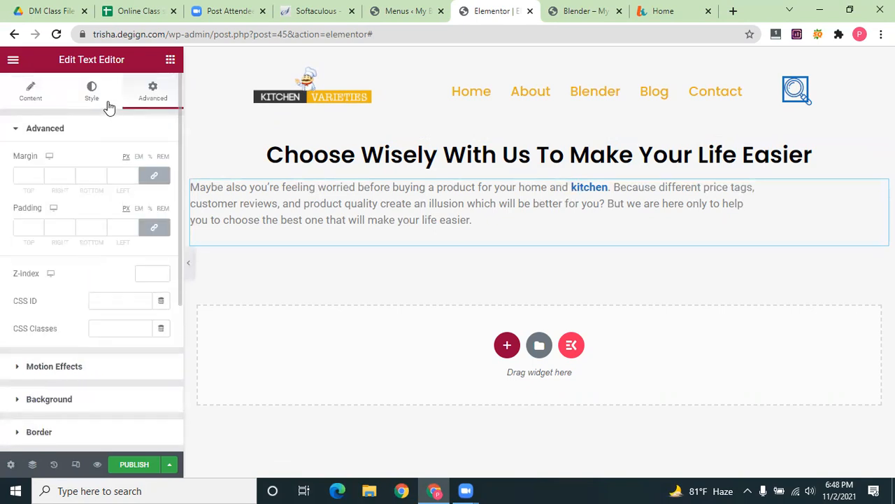
{"action": "left_click", "coordinate": [92, 91]}
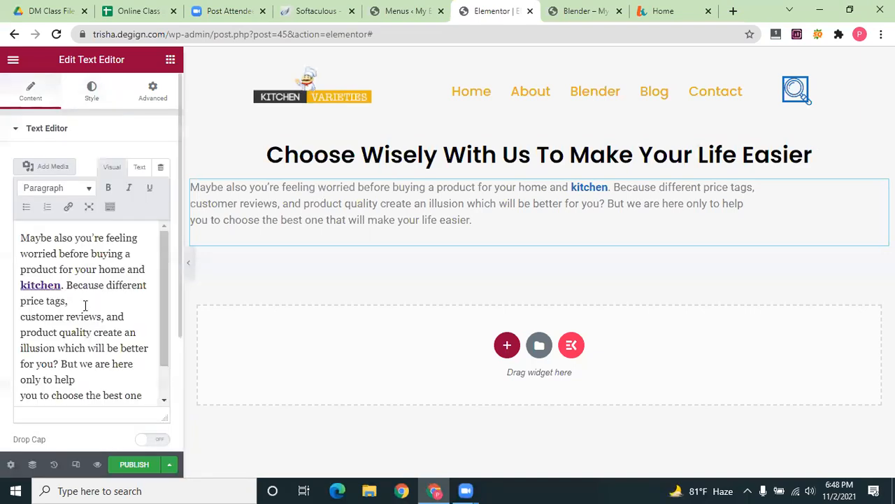
{"action": "scroll", "coordinate": [86, 315], "scroll_direction": "down", "scroll_amount": 1}
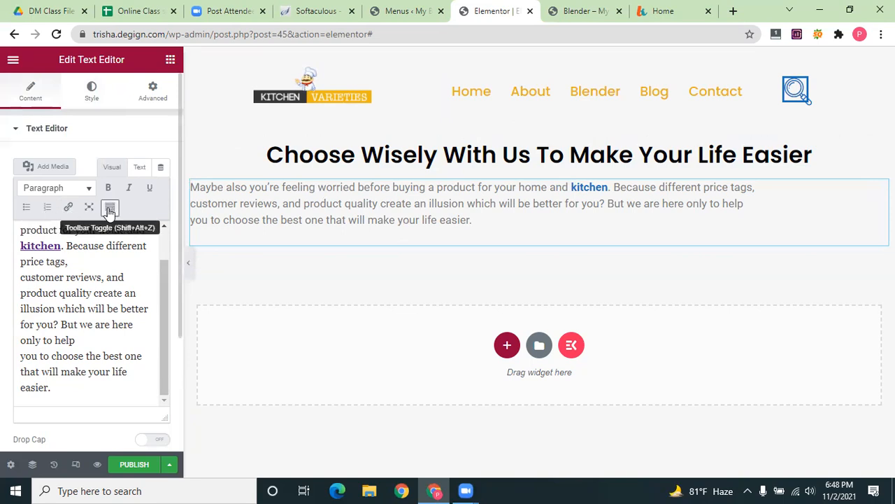
{"action": "left_click", "coordinate": [140, 168]}
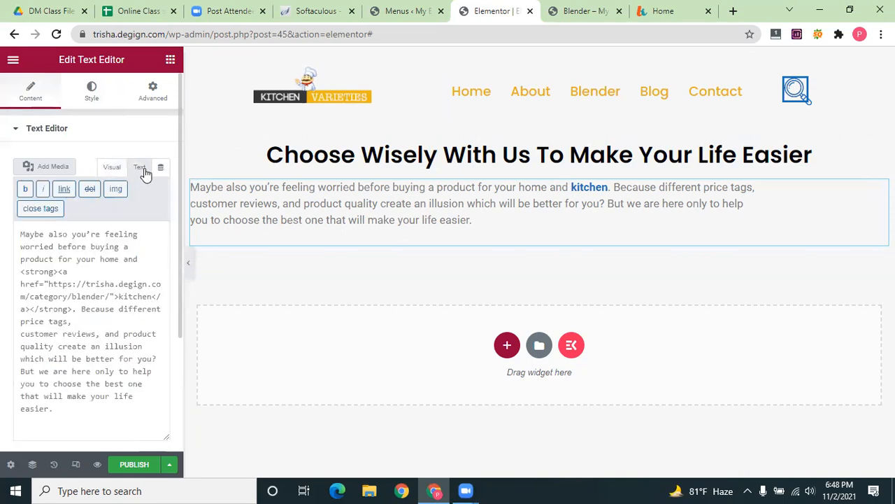
Switch the Text Editor back to Visual view showing the blue 'kitchen' link
{"action": "left_click", "coordinate": [118, 169]}
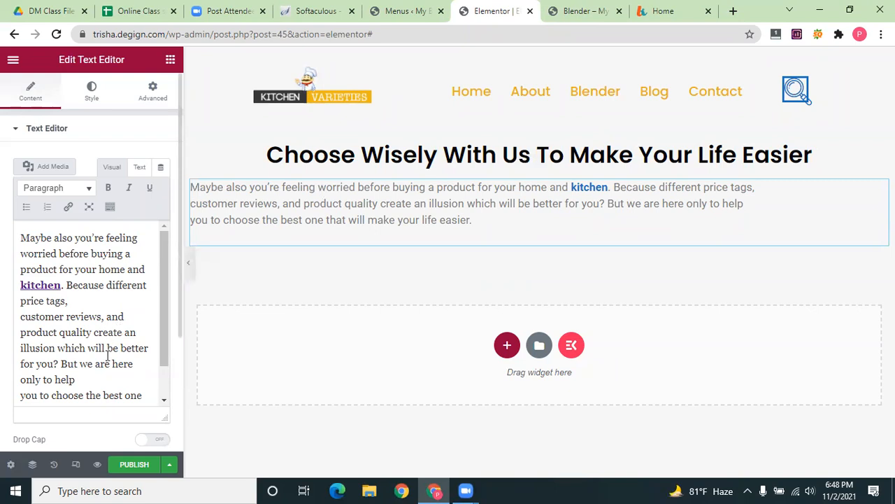
{"action": "scroll", "coordinate": [107, 343], "scroll_direction": "down", "scroll_amount": 1}
{"action": "scroll", "coordinate": [106, 343], "scroll_direction": "up", "scroll_amount": 1}
{"action": "scroll", "coordinate": [106, 343], "scroll_direction": "up", "scroll_amount": 1}
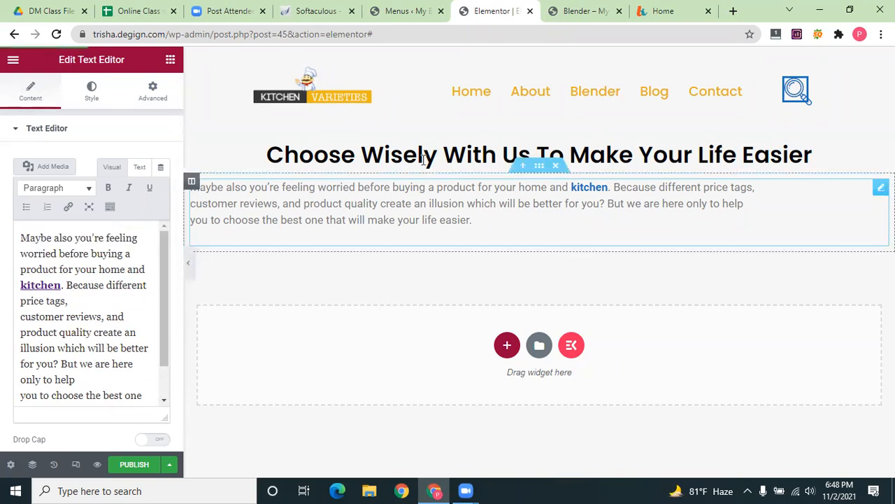
Set the heading's linked margin to 10 and padding to 10
{"action": "left_click", "coordinate": [347, 154]}
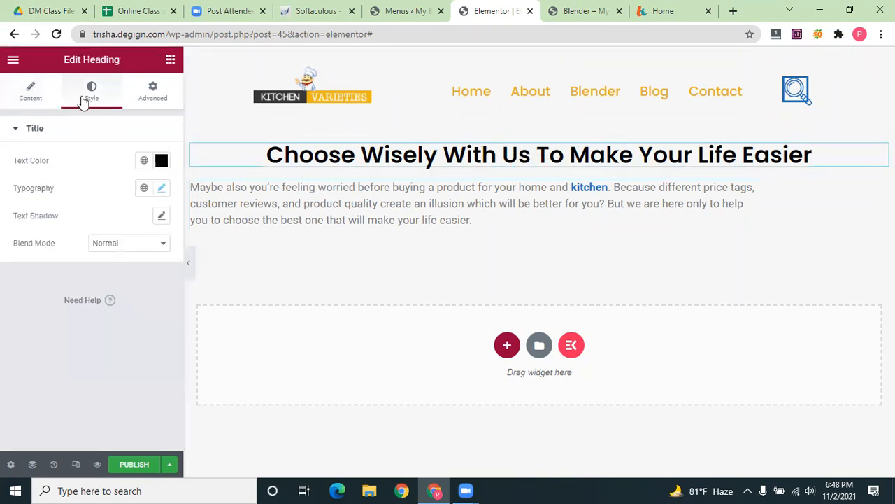
{"action": "left_click", "coordinate": [28, 176]}
{"action": "type", "text": "10"}
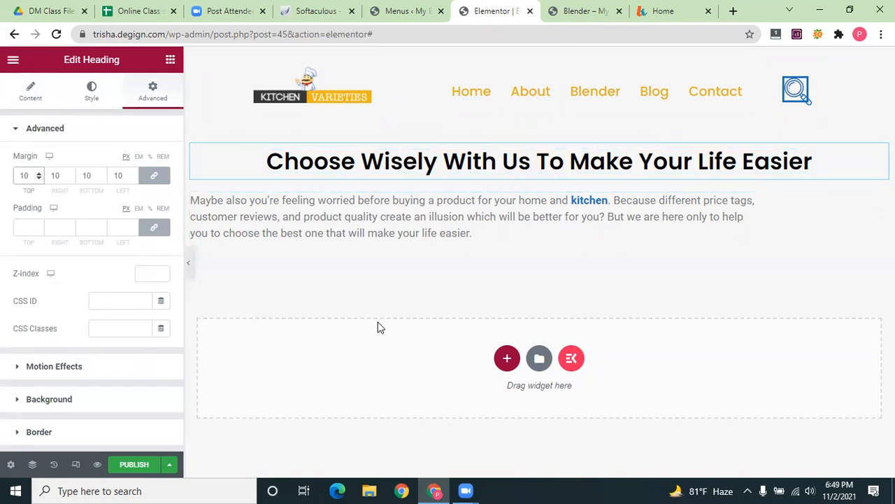
{"action": "left_click", "coordinate": [28, 226]}
{"action": "type", "text": "10"}
{"action": "left_click", "coordinate": [410, 324]}
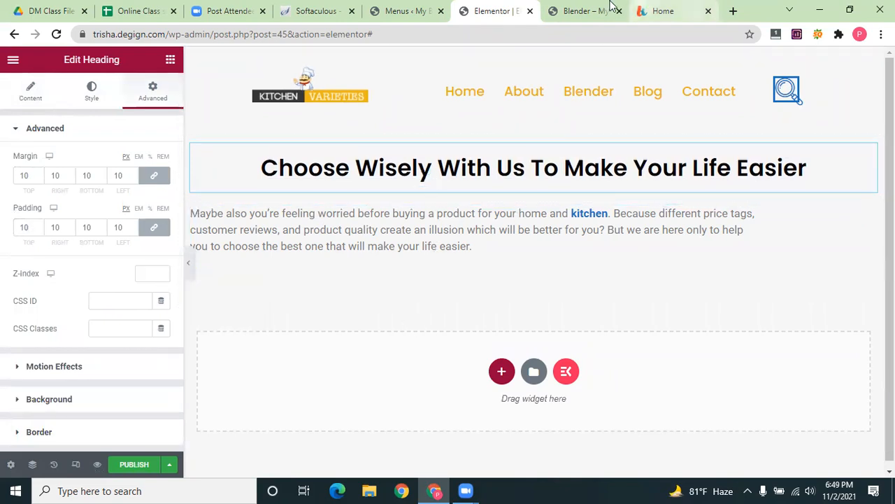
Compare against the reference site and Blender category tabs, then select the paragraph widget
{"action": "left_click", "coordinate": [663, 12]}
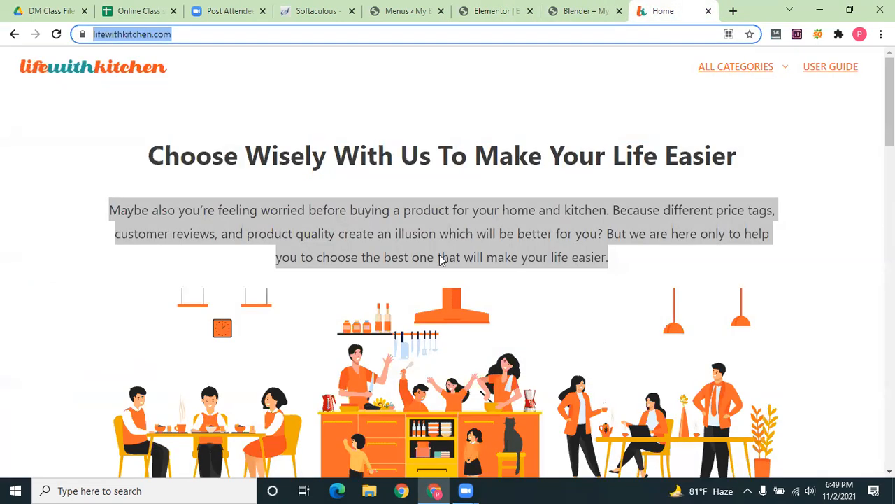
{"action": "key", "text": "ctrl+shift+Tab"}
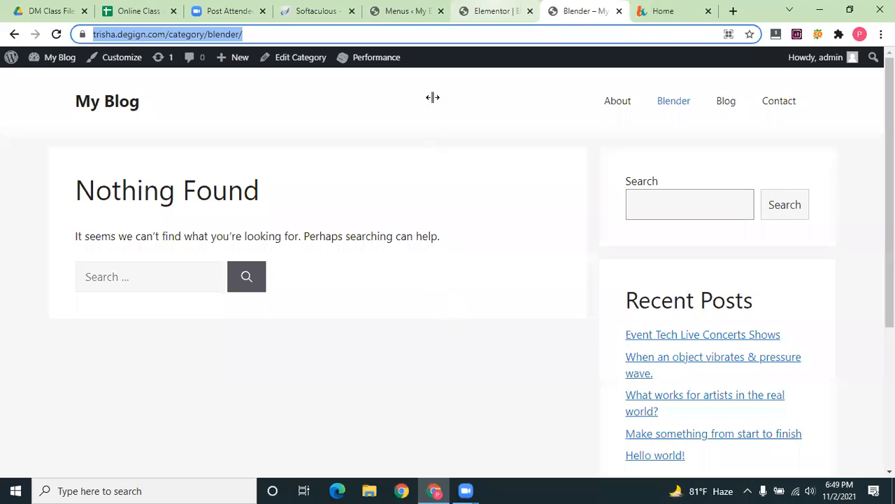
{"action": "key", "text": "ctrl+shift+Tab"}
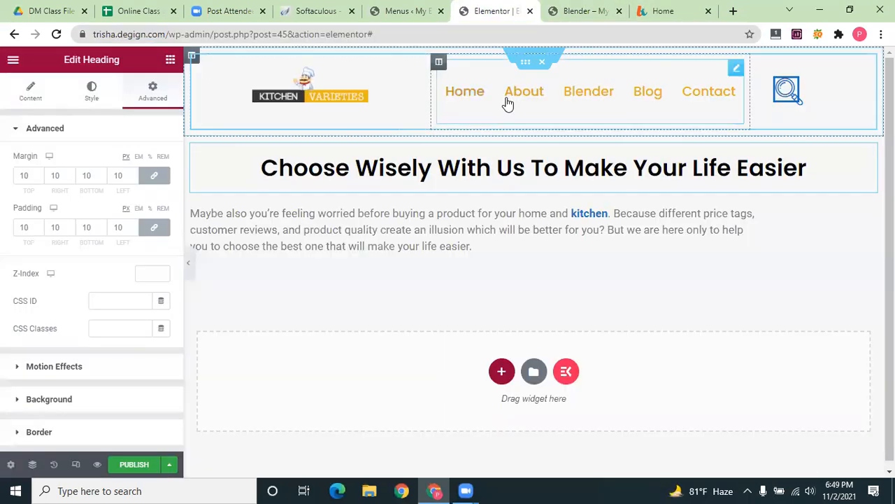
{"action": "left_click", "coordinate": [508, 103]}
{"action": "left_click", "coordinate": [375, 245]}
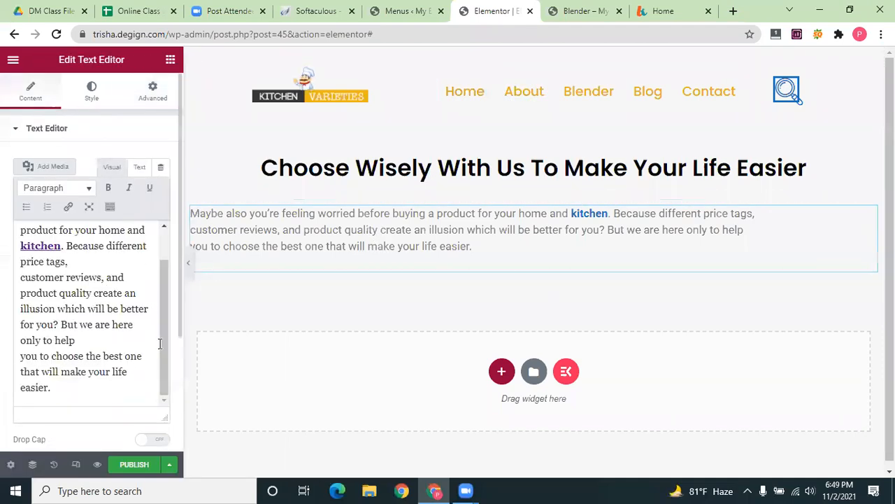
{"action": "scroll", "coordinate": [132, 343], "scroll_direction": "down", "scroll_amount": 3}
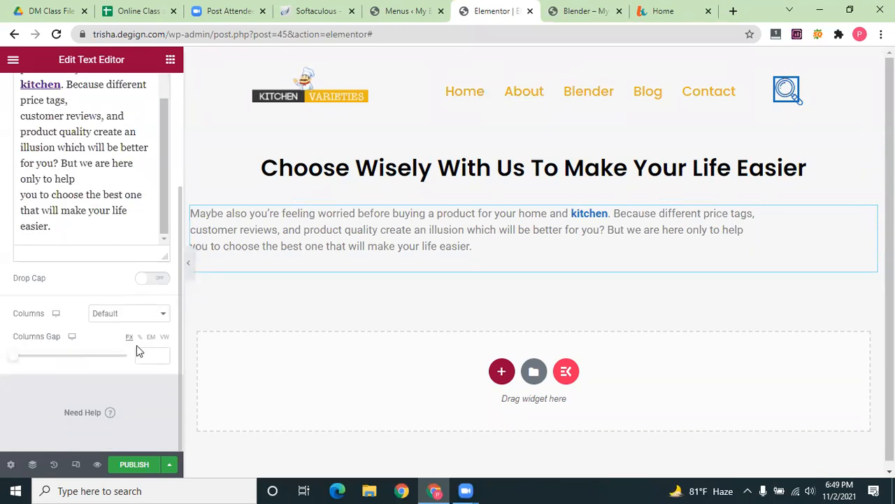
{"action": "scroll", "coordinate": [102, 143], "scroll_direction": "up", "scroll_amount": 3}
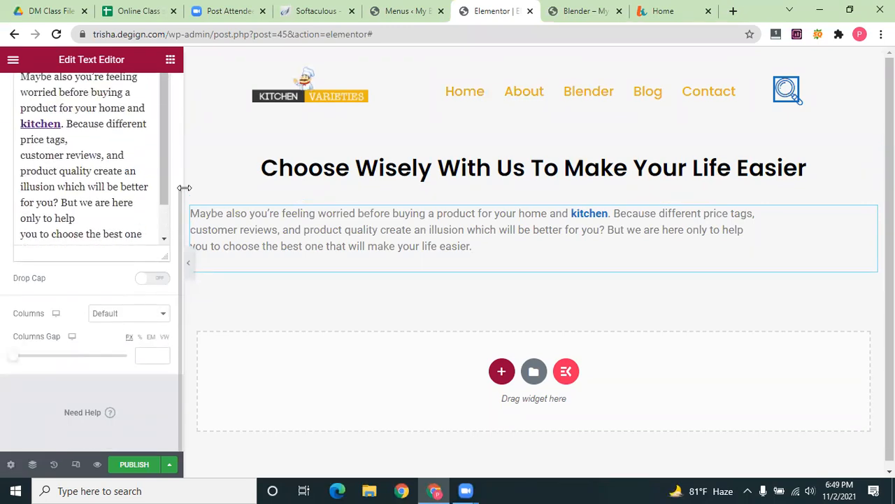
{"action": "scroll", "coordinate": [74, 105], "scroll_direction": "up", "scroll_amount": 2}
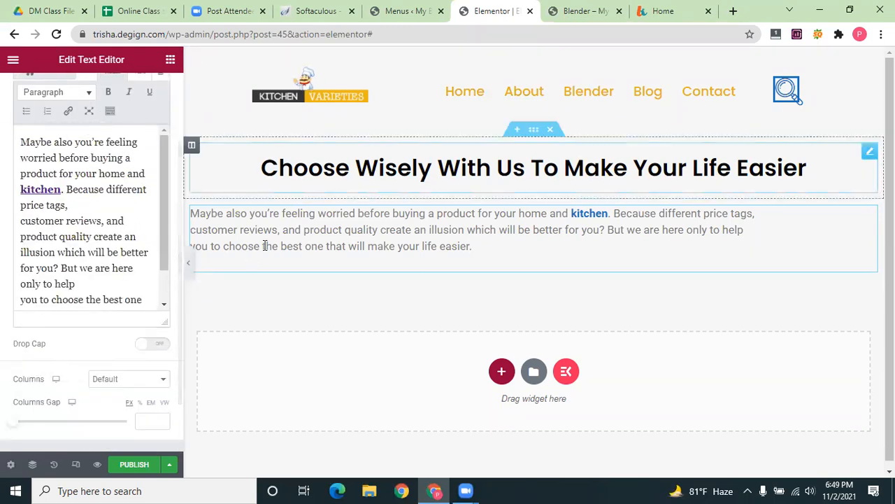
{"action": "scroll", "coordinate": [28, 98], "scroll_direction": "up", "scroll_amount": 3}
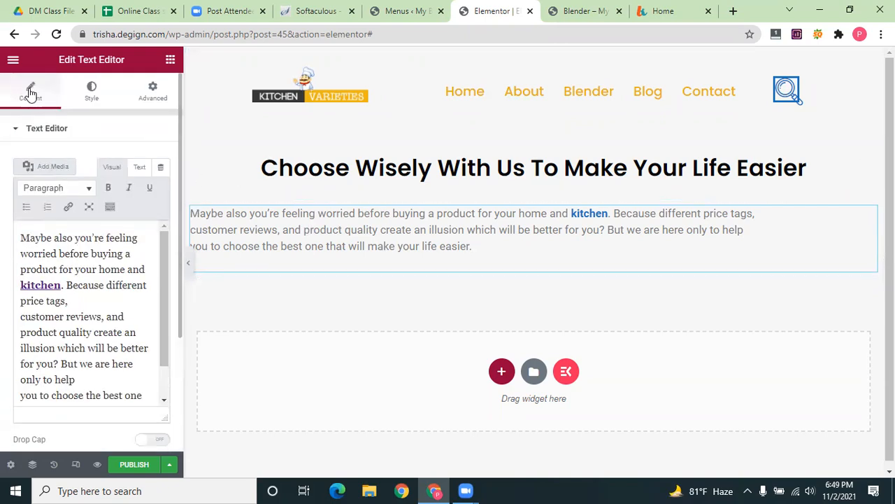
Center-align the kitchen paragraph text beneath the heading
{"action": "left_click", "coordinate": [92, 91]}
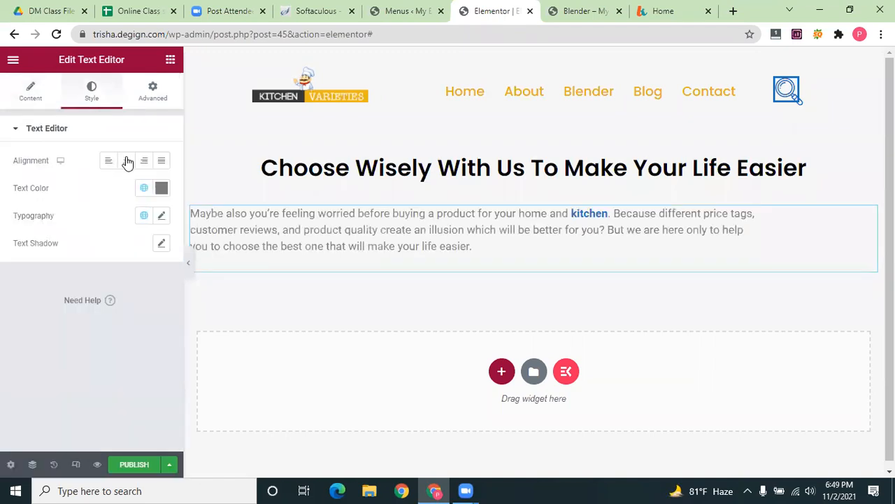
{"action": "left_click", "coordinate": [126, 161]}
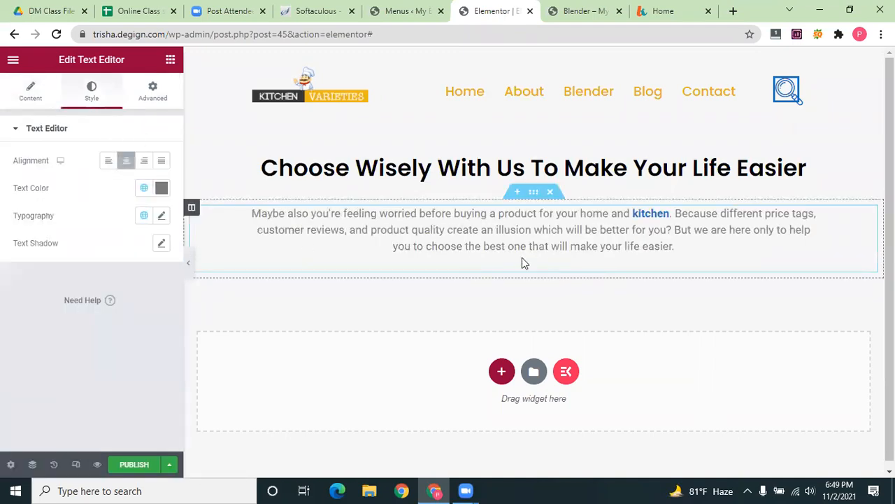
{"action": "left_click", "coordinate": [155, 95]}
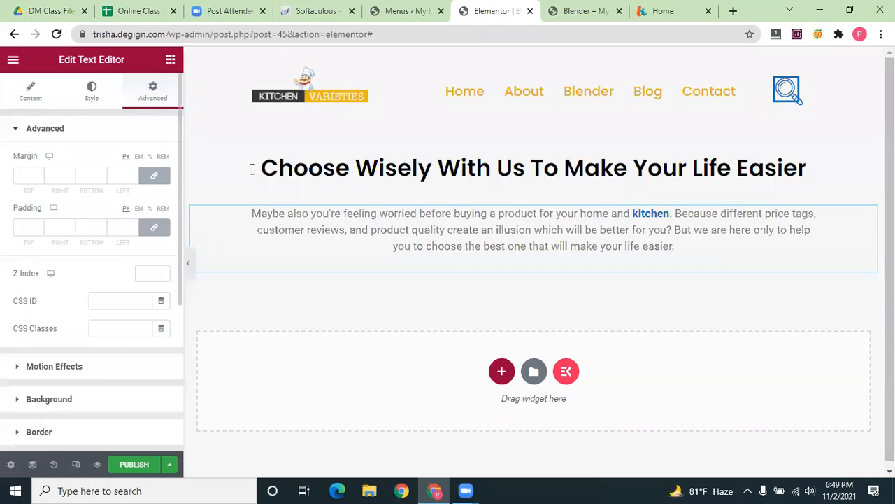
Enlarge the paragraph's typography size to 20 px
{"action": "left_click", "coordinate": [92, 91]}
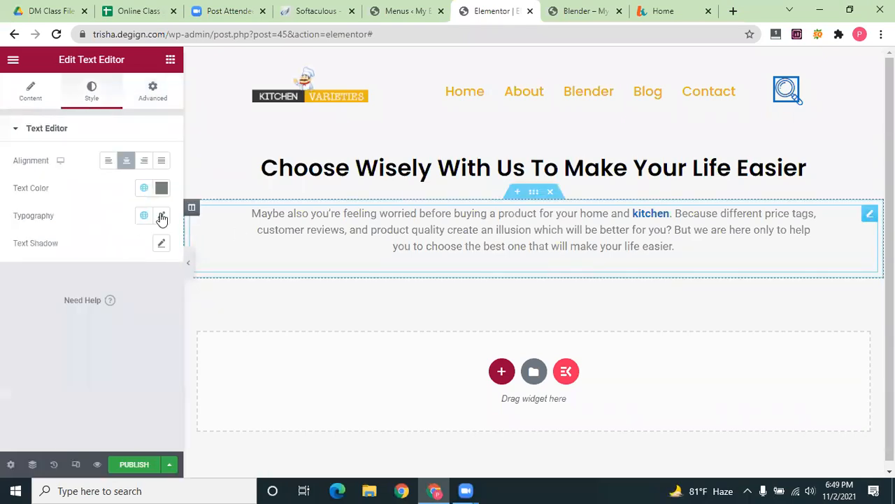
{"action": "left_click", "coordinate": [161, 216]}
{"action": "mouse_move", "coordinate": [23, 324]}
{"action": "left_mouse_down"}
{"action": "mouse_move", "coordinate": [35, 324]}
{"action": "mouse_move", "coordinate": [26, 322]}
{"action": "left_mouse_up"}
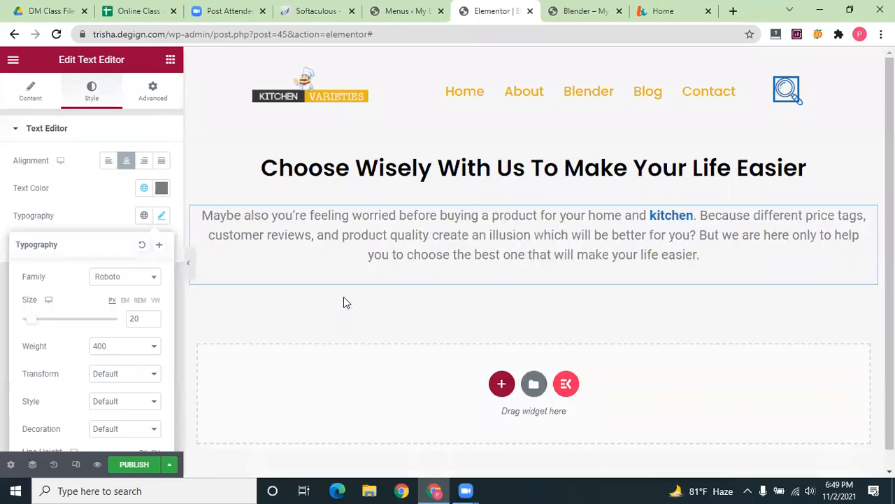
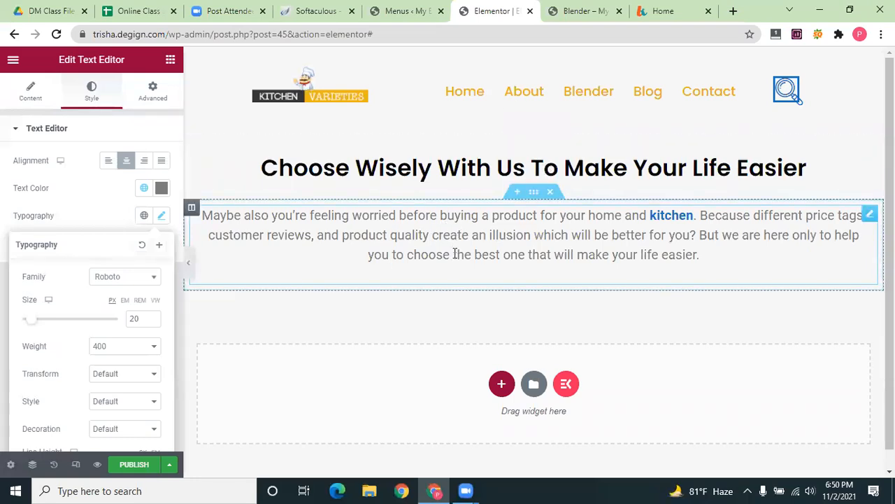
Insert a new one-column section beneath the kitchen intro paragraph
{"action": "scroll", "coordinate": [454, 253], "scroll_direction": "down", "scroll_amount": 1}
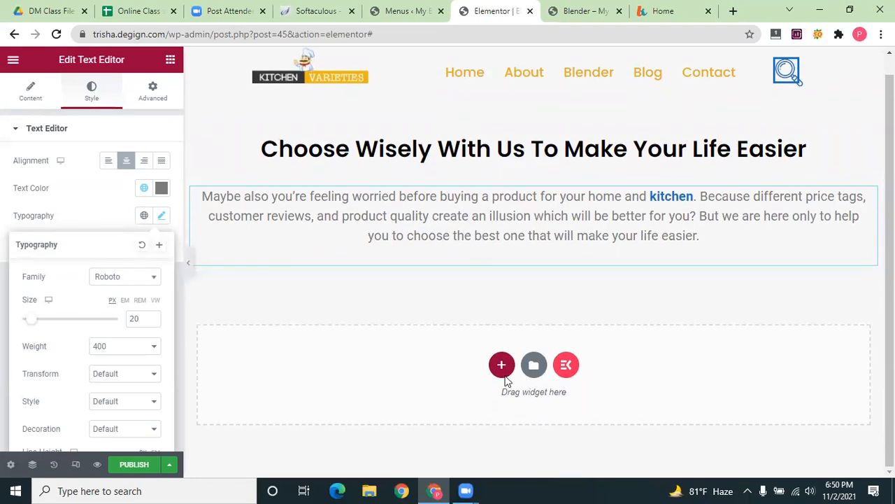
{"action": "left_click", "coordinate": [501, 365]}
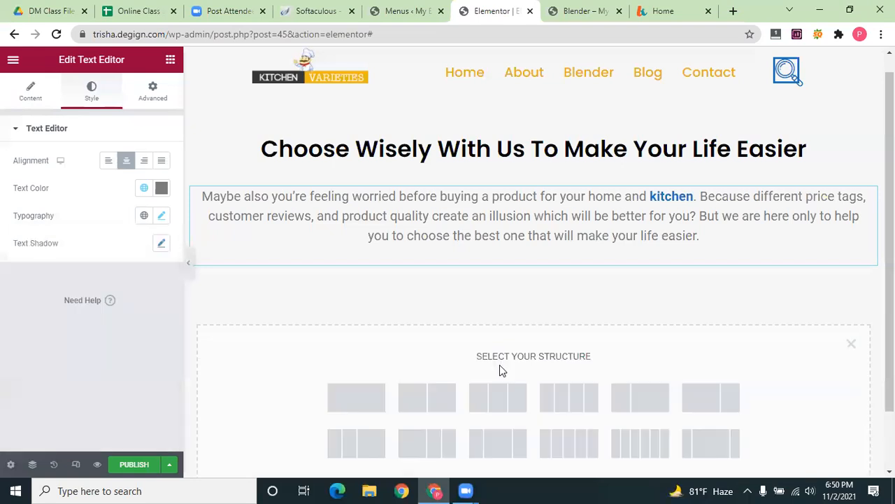
{"action": "left_click", "coordinate": [356, 396]}
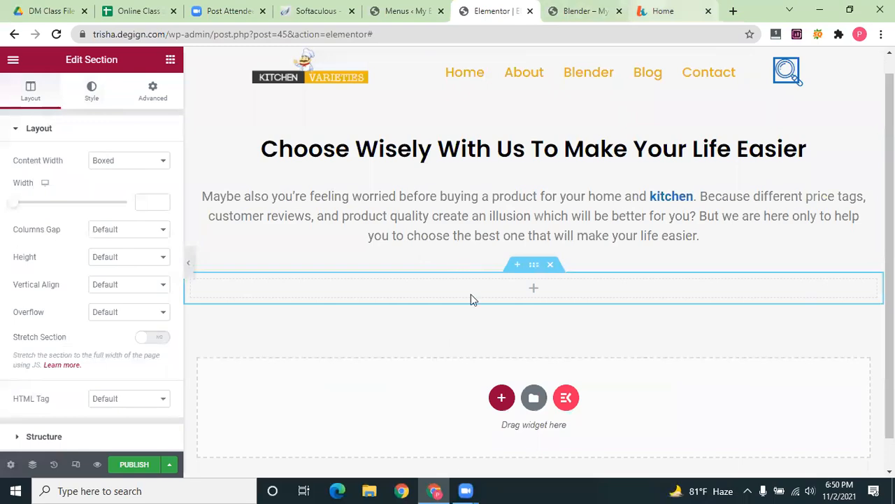
{"action": "key", "text": "ctrl+Tab"}
{"action": "key", "text": "ctrl+Tab"}
Try saving the kitchen illustration directly from the page, cancelling the WebP download
{"action": "scroll", "coordinate": [469, 285], "scroll_direction": "down", "scroll_amount": 3}
{"action": "right_click", "coordinate": [429, 257]}
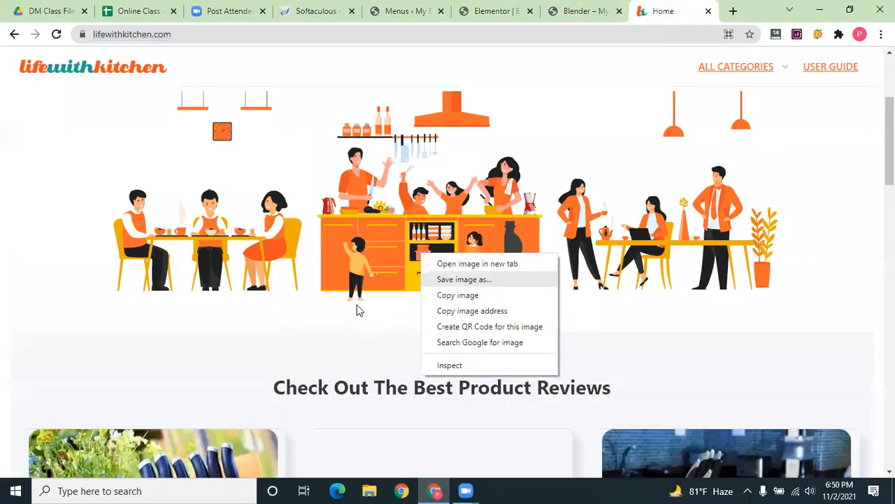
{"action": "left_click", "coordinate": [333, 294]}
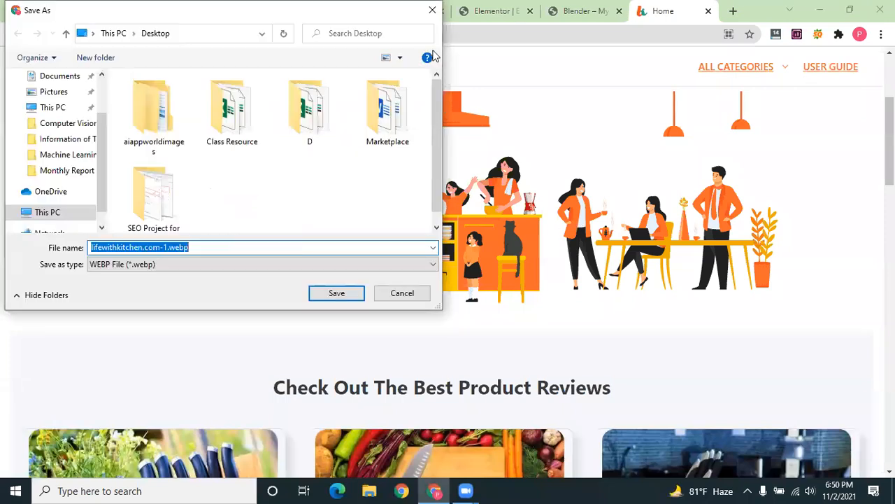
{"action": "key", "text": "Escape"}
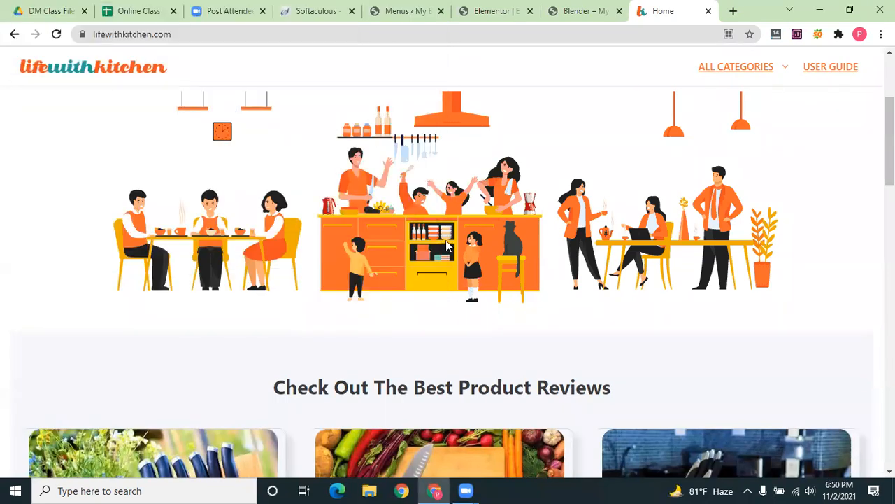
{"action": "right_click", "coordinate": [406, 239]}
{"action": "left_click", "coordinate": [431, 248]}
{"action": "right_click", "coordinate": [431, 247]}
{"action": "left_click", "coordinate": [552, 297]}
Inspect the illustration in DevTools, open its PNG source, and save lifewithkitchen.com-1.png to the Desktop
{"action": "key", "text": "ctrl+shift+i"}
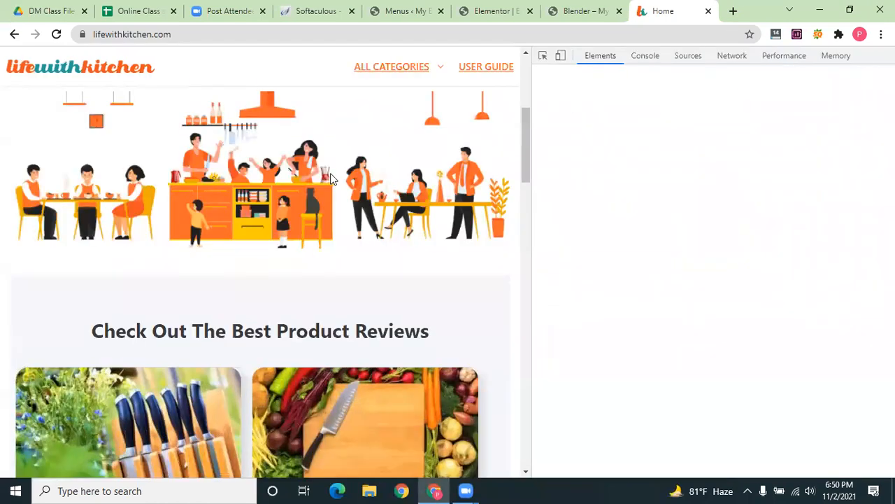
{"action": "key", "text": "ctrl+shift+c"}
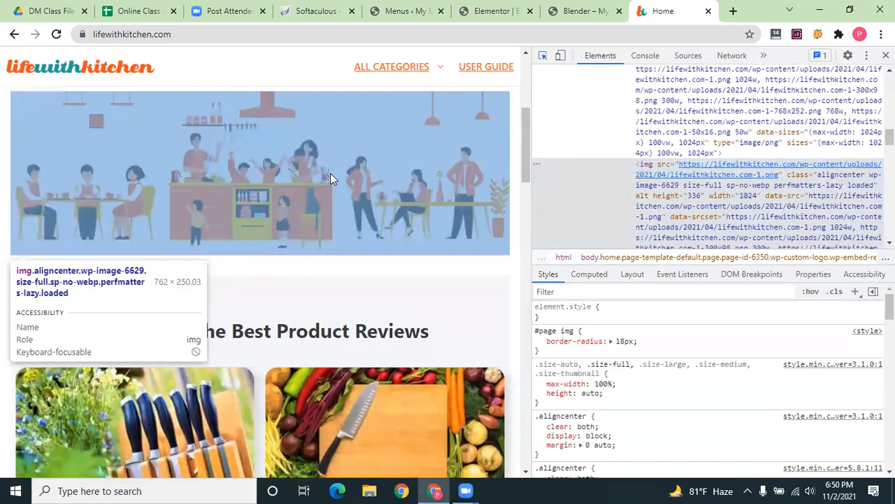
{"action": "left_click", "coordinate": [711, 168]}
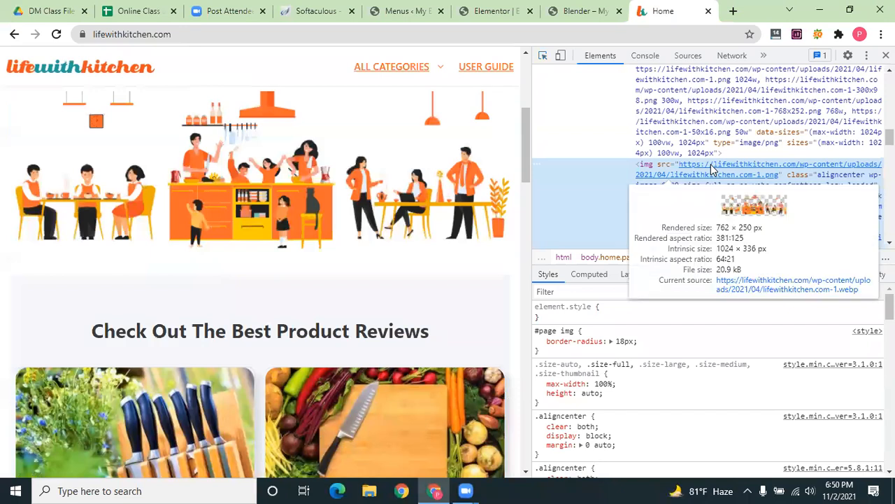
{"action": "right_click", "coordinate": [721, 168]}
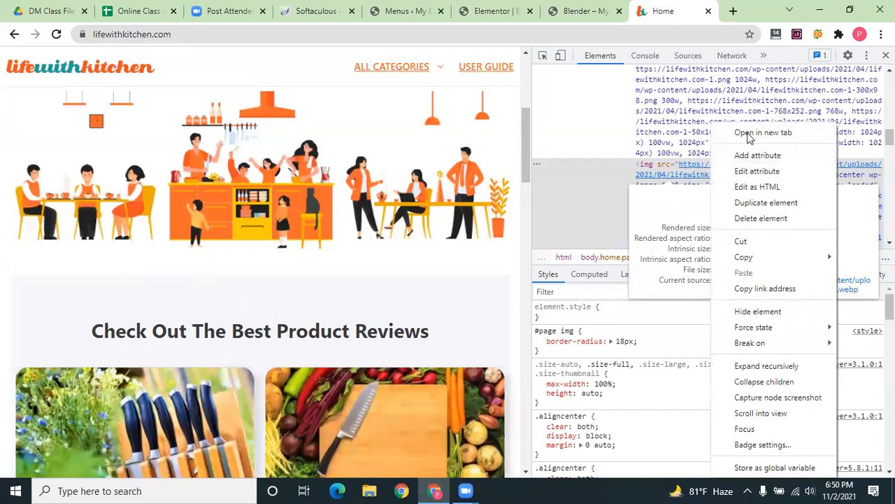
{"action": "left_click", "coordinate": [750, 134]}
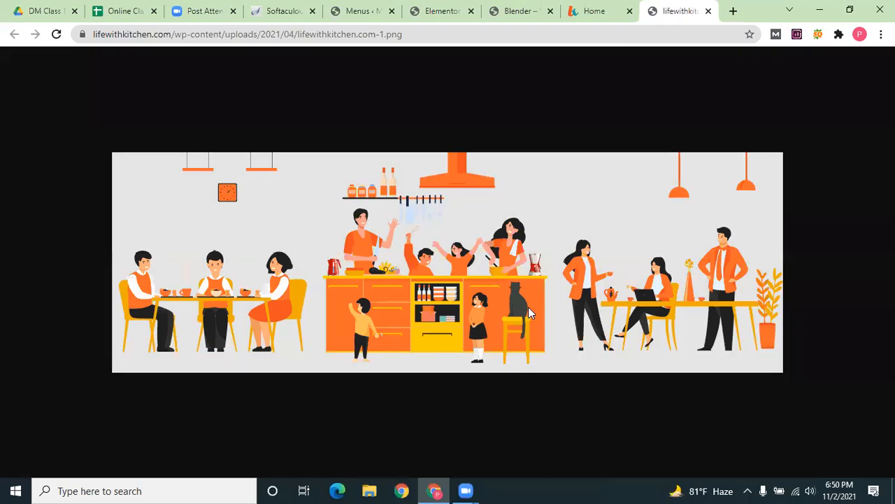
{"action": "right_click", "coordinate": [528, 308]}
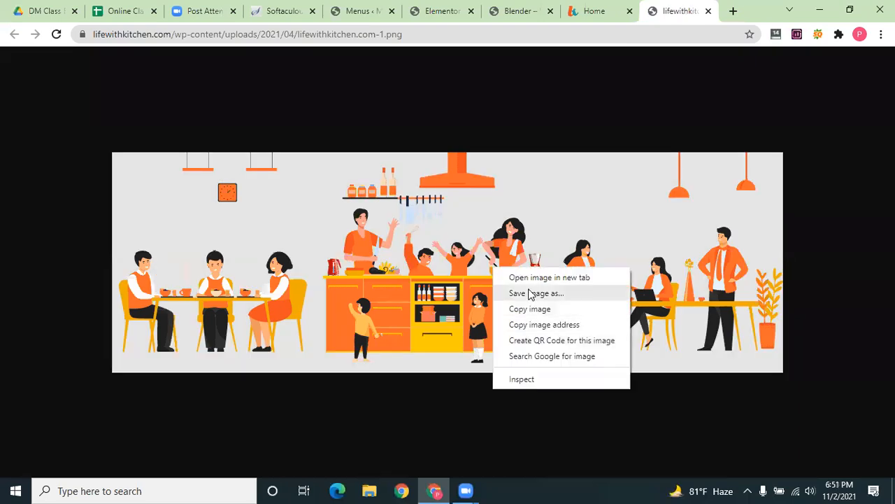
{"action": "left_click", "coordinate": [530, 294]}
{"action": "left_click", "coordinate": [351, 294]}
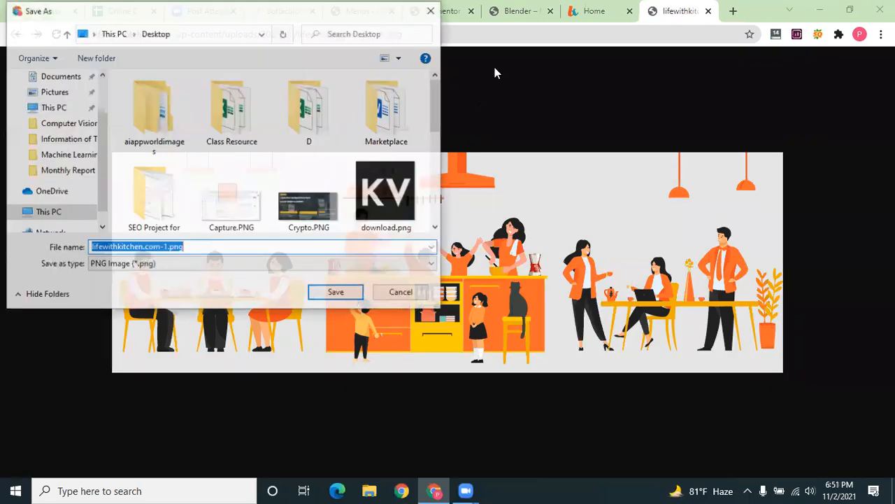
{"action": "left_click", "coordinate": [504, 10]}
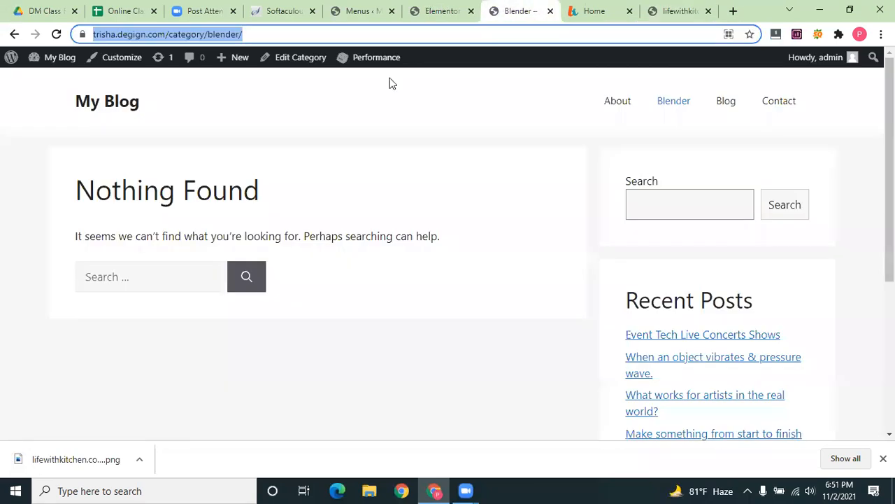
Drop an Image widget into the empty section in the Elementor editor
{"action": "key", "text": "ctrl+shift+Tab"}
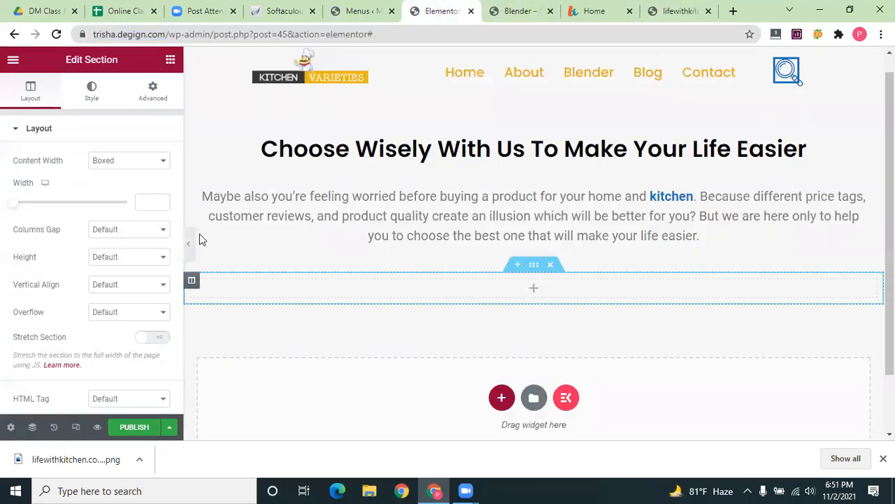
{"action": "left_click_drag", "start_coordinate": [38, 250], "coordinate": [509, 287]}
{"action": "scroll", "coordinate": [234, 282], "scroll_direction": "down", "scroll_amount": 3}
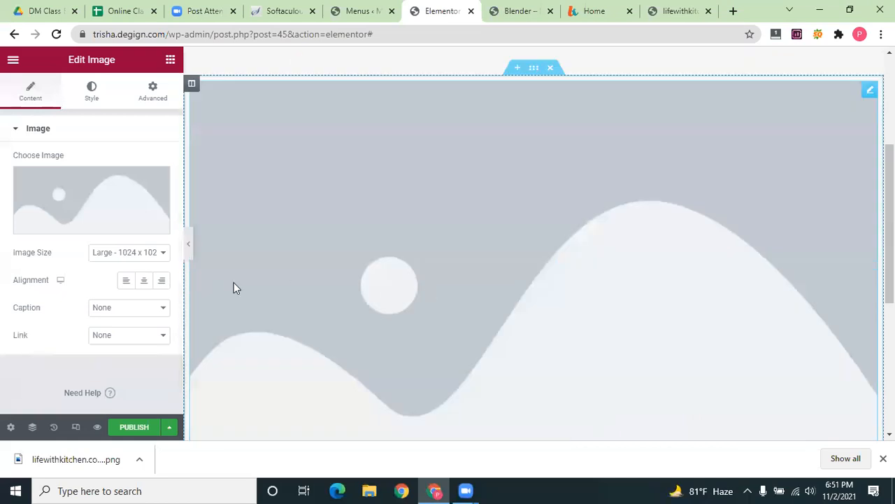
Upload lifewithkitchen.com-1.png and insert it into the image widget
{"action": "left_click", "coordinate": [70, 221]}
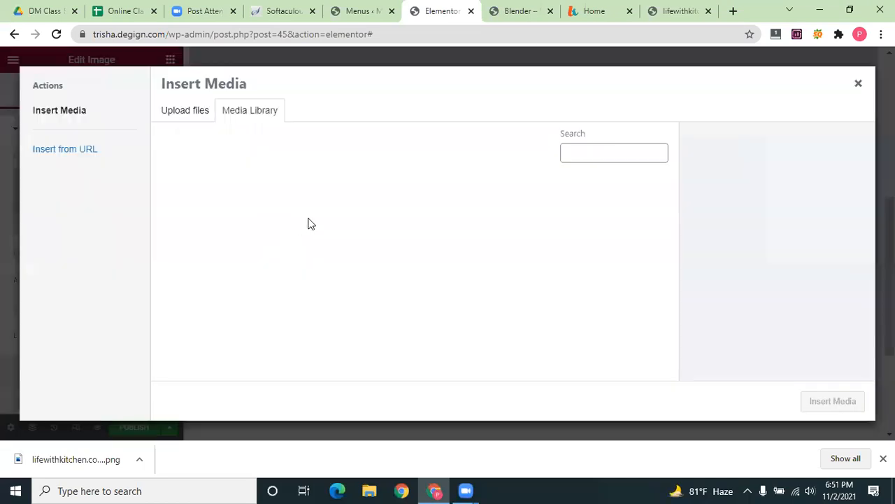
{"action": "left_click", "coordinate": [192, 112]}
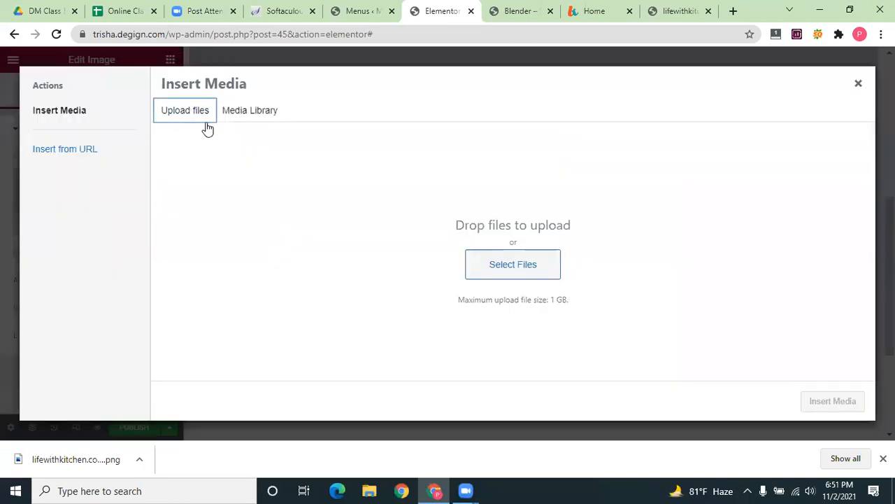
{"action": "left_click", "coordinate": [542, 263]}
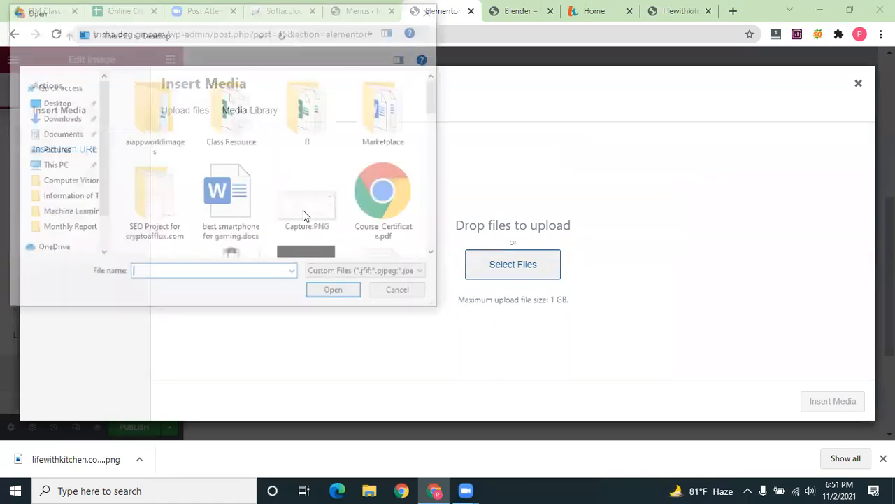
{"action": "scroll", "coordinate": [302, 210], "scroll_direction": "down", "scroll_amount": 10}
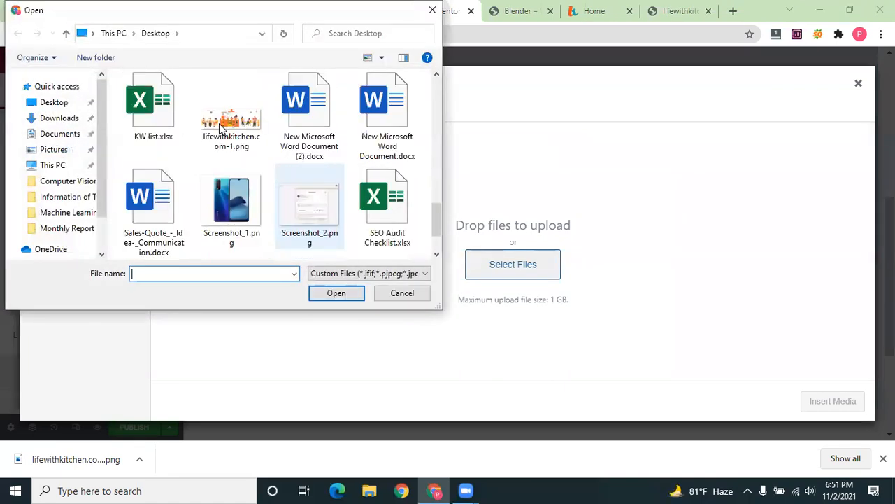
{"action": "left_click", "coordinate": [219, 126]}
{"action": "left_click", "coordinate": [339, 296]}
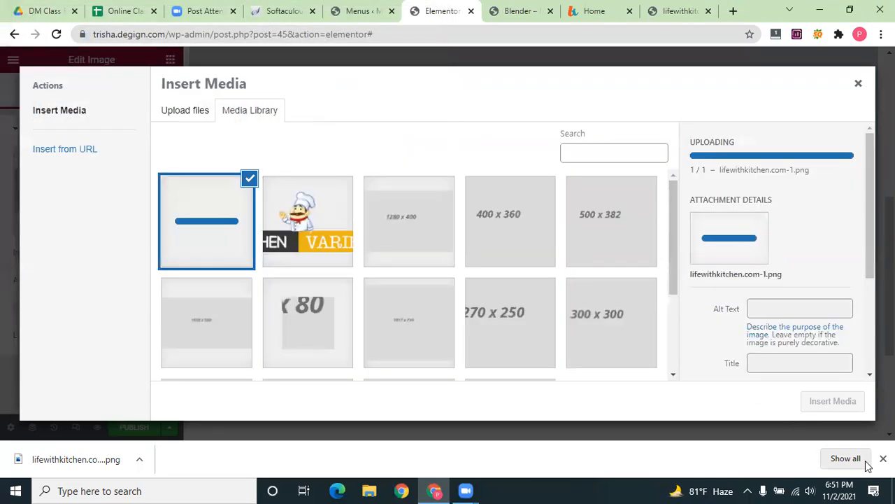
{"action": "left_click", "coordinate": [834, 401]}
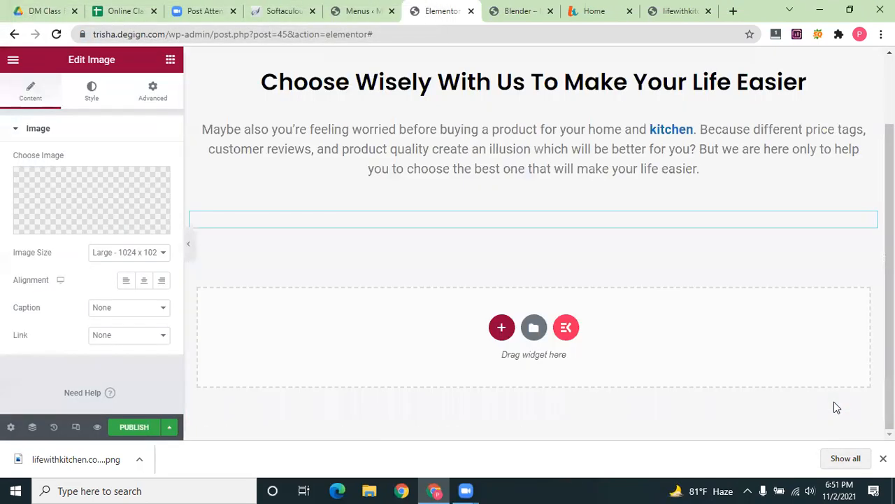
{"action": "scroll", "coordinate": [405, 242], "scroll_direction": "up", "scroll_amount": 2}
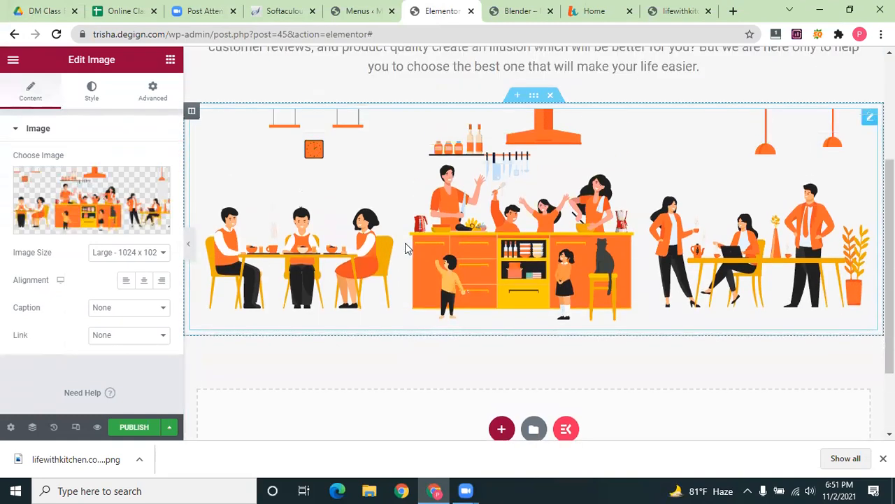
{"action": "scroll", "coordinate": [405, 243], "scroll_direction": "up", "scroll_amount": 2}
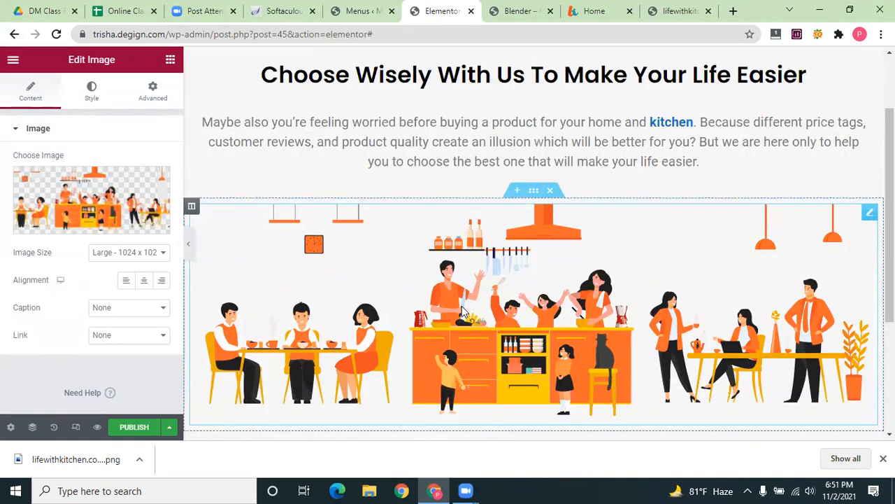
{"action": "scroll", "coordinate": [462, 311], "scroll_direction": "down", "scroll_amount": 1}
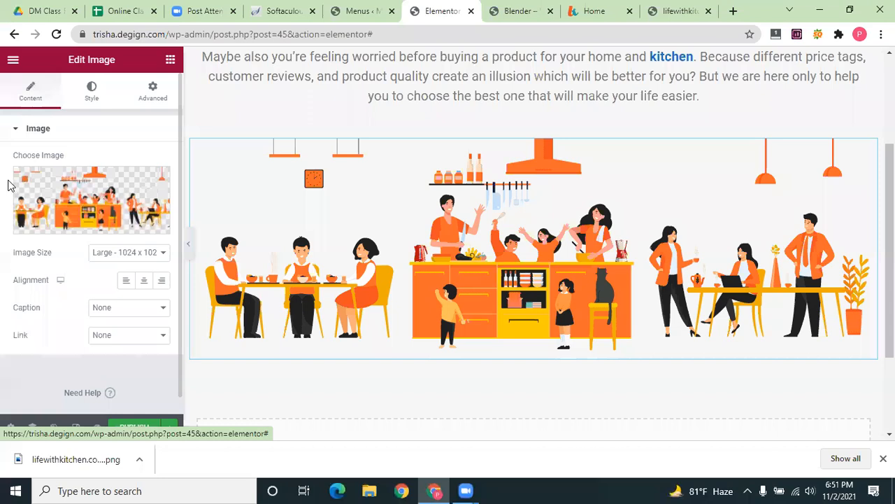
Adjust the illustration's width to 100 and its max width in the Style settings
{"action": "left_click", "coordinate": [91, 91]}
{"action": "left_click_drag", "start_coordinate": [46, 175], "coordinate": [82, 175]}
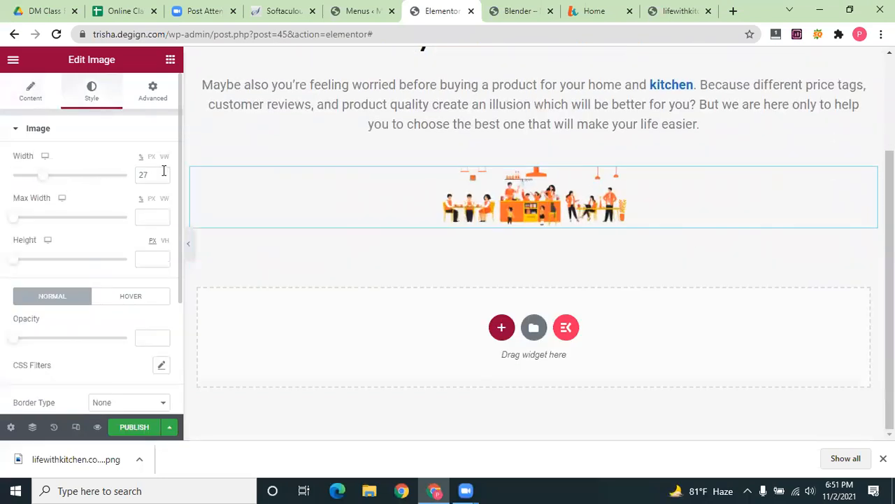
{"action": "mouse_move", "coordinate": [163, 170]}
{"action": "left_mouse_down"}
{"action": "mouse_move", "coordinate": [9, 186]}
{"action": "mouse_move", "coordinate": [166, 180]}
{"action": "left_mouse_up"}
{"action": "type", "text": "100"}
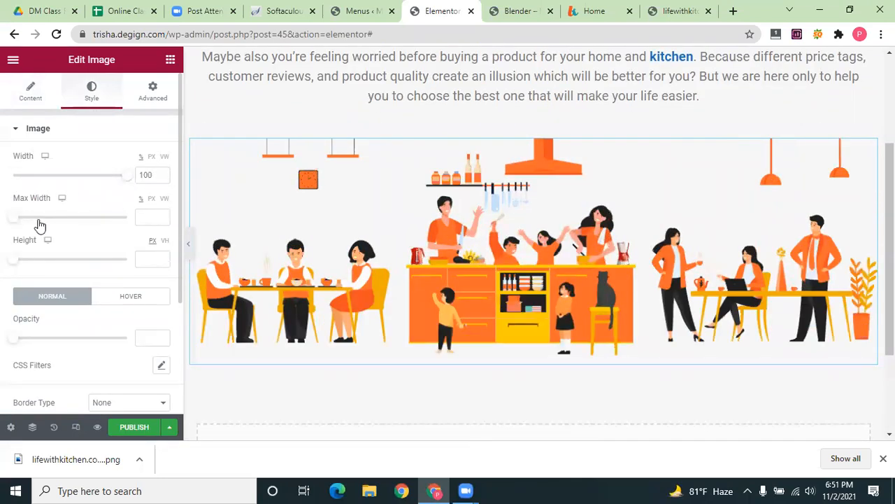
{"action": "left_click_drag", "start_coordinate": [90, 220], "coordinate": [160, 224]}
{"action": "left_click", "coordinate": [128, 299]}
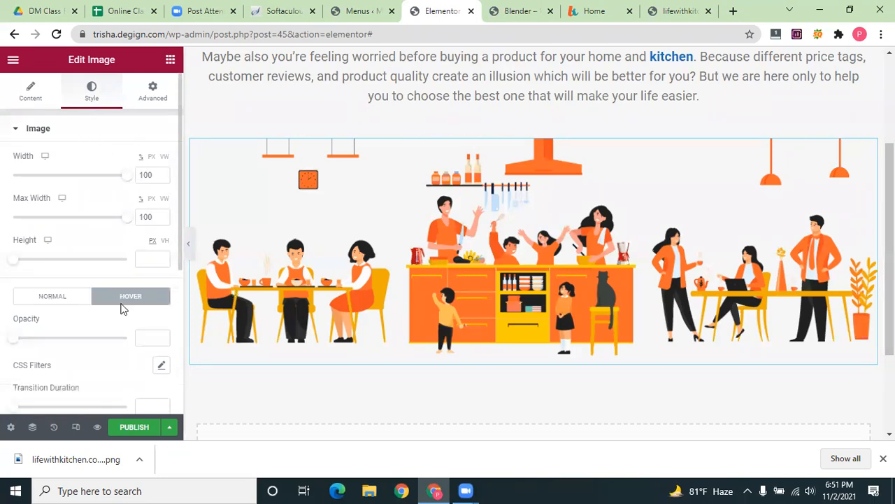
{"action": "left_click", "coordinate": [70, 300]}
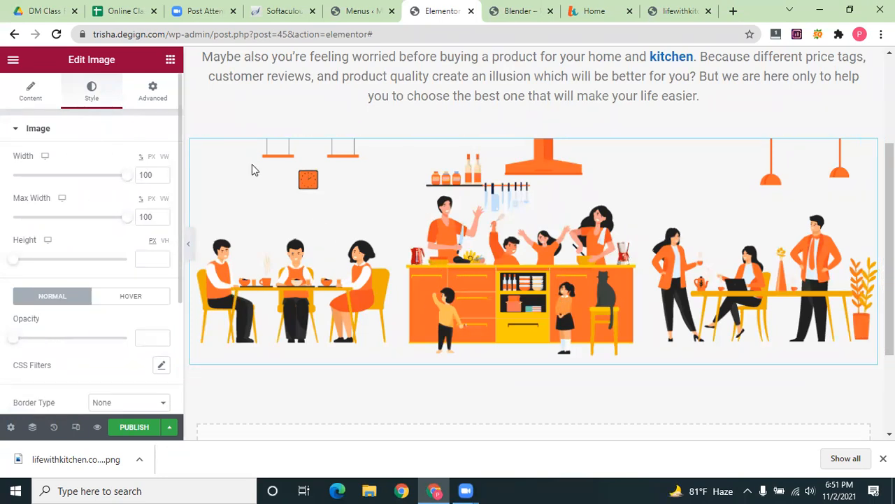
{"action": "left_click", "coordinate": [28, 93]}
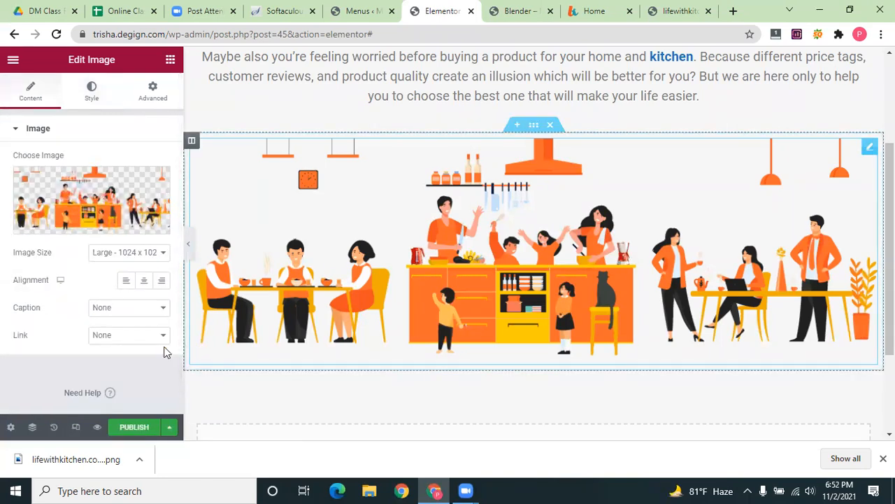
Center the kitchen illustration and set its image size to Large 1024 x 1024
{"action": "left_click", "coordinate": [145, 282]}
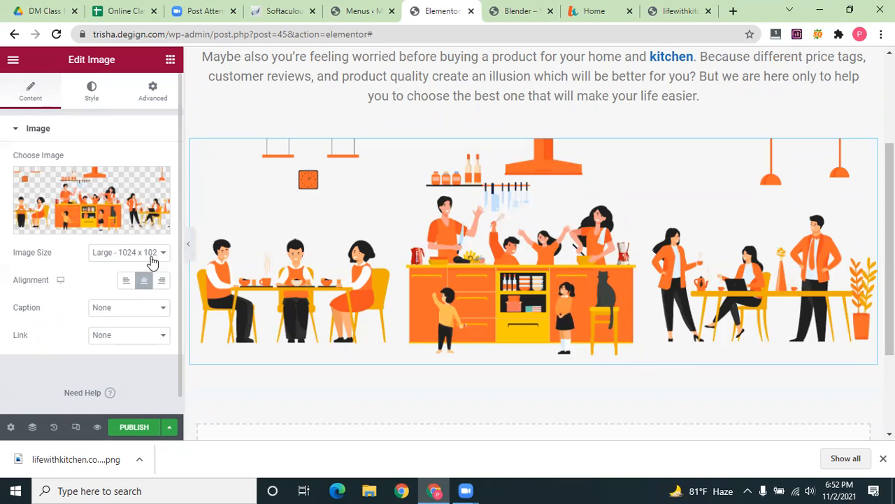
{"action": "left_click", "coordinate": [151, 252]}
{"action": "left_click", "coordinate": [146, 267]}
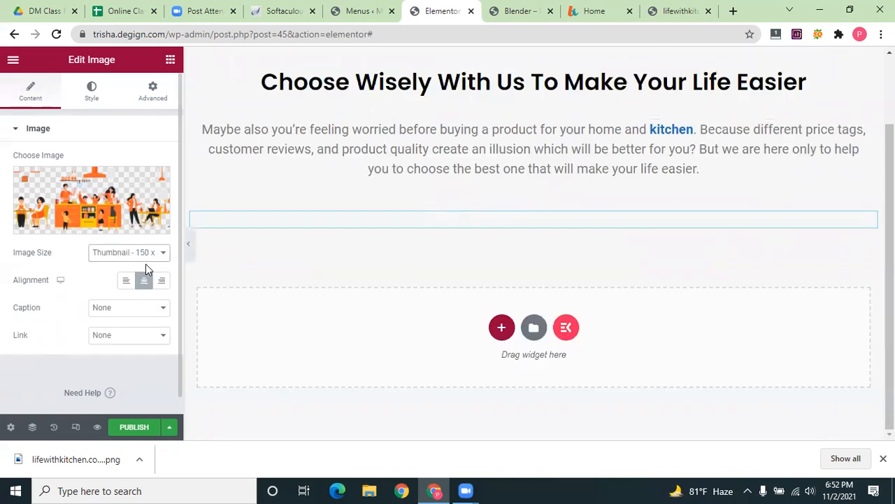
{"action": "left_click", "coordinate": [151, 253]}
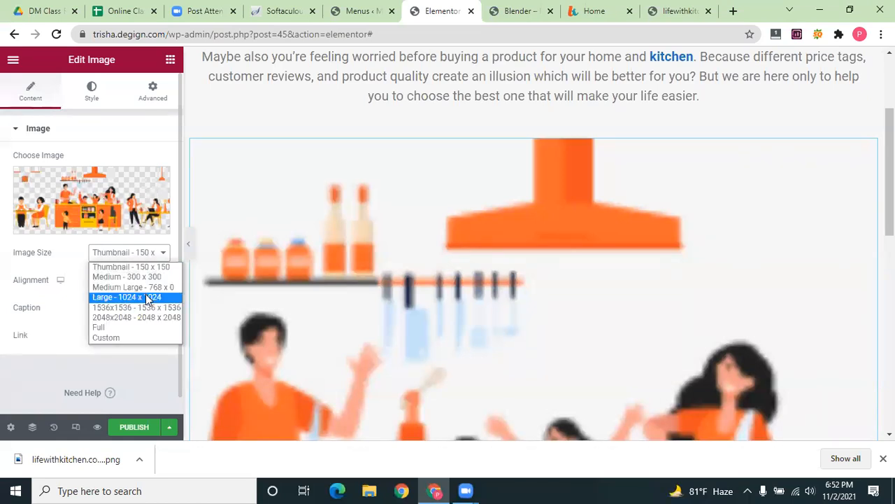
{"action": "left_click", "coordinate": [148, 298]}
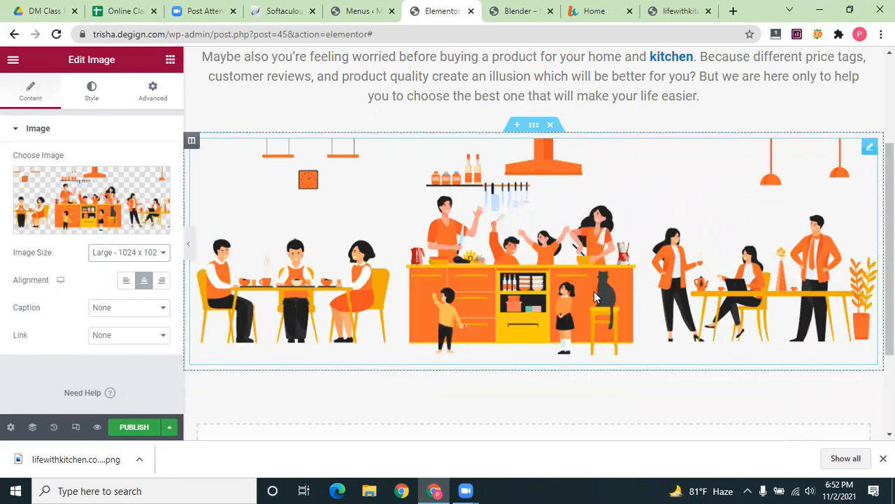
{"action": "scroll", "coordinate": [610, 292], "scroll_direction": "down", "scroll_amount": 2}
{"action": "left_click", "coordinate": [595, 11]}
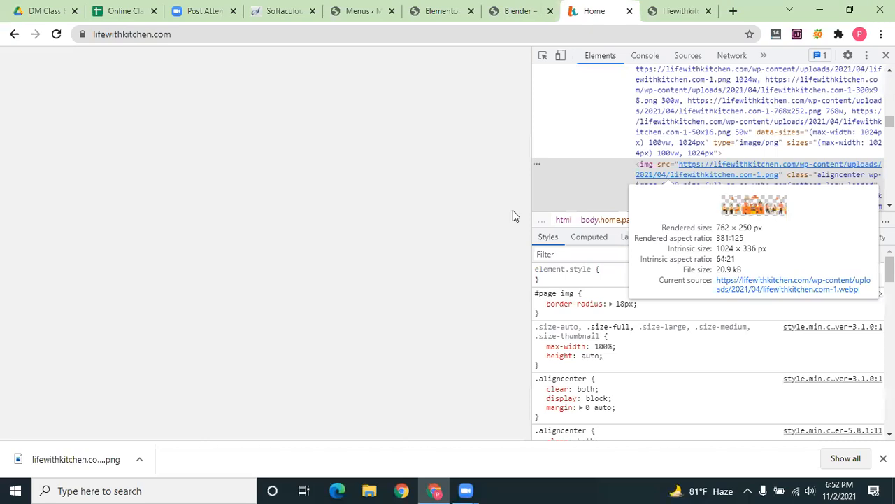
Close DevTools and scroll through lifewithkitchen.com's product review and tips sections
{"action": "key", "text": "F12"}
{"action": "scroll", "coordinate": [366, 261], "scroll_direction": "down", "scroll_amount": 4}
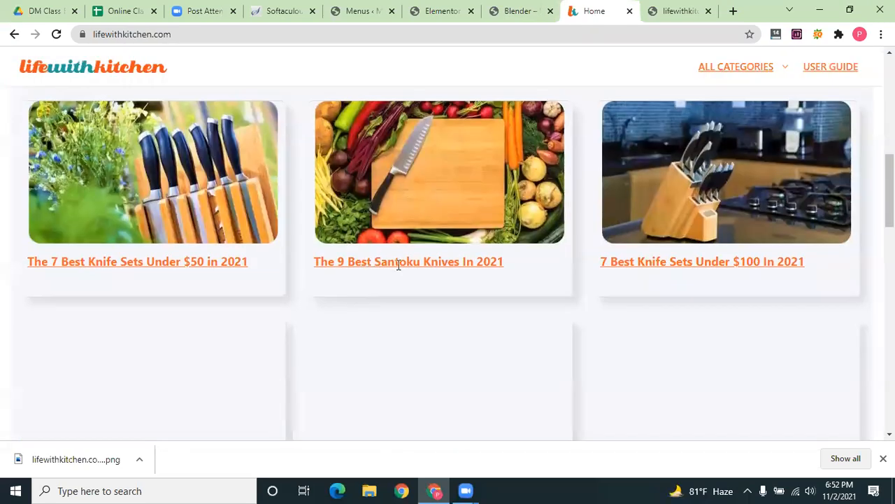
{"action": "scroll", "coordinate": [642, 274], "scroll_direction": "up", "scroll_amount": 3}
{"action": "scroll", "coordinate": [643, 274], "scroll_direction": "down", "scroll_amount": 8}
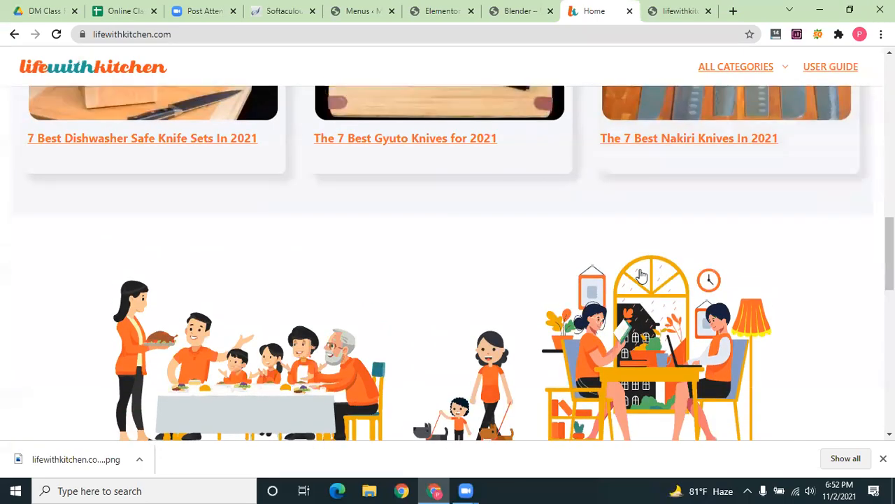
{"action": "scroll", "coordinate": [642, 275], "scroll_direction": "down", "scroll_amount": 10}
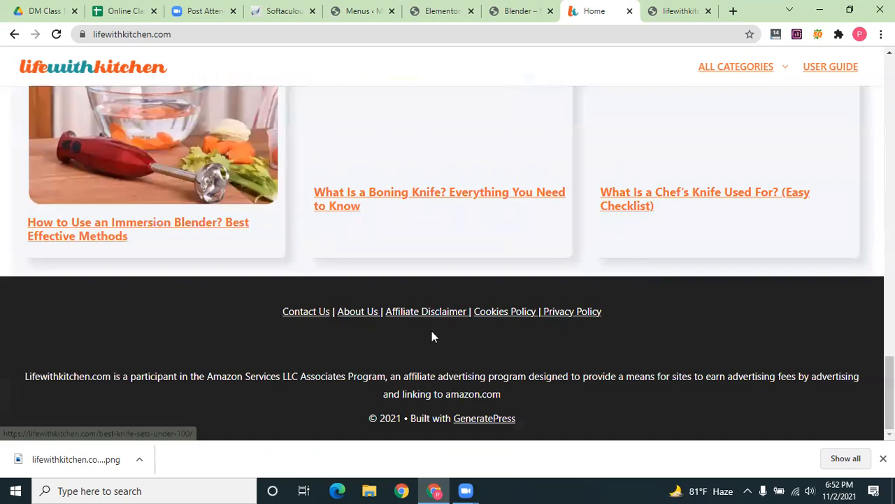
{"action": "scroll", "coordinate": [619, 411], "scroll_direction": "up", "scroll_amount": 5}
{"action": "scroll", "coordinate": [369, 281], "scroll_direction": "down", "scroll_amount": 5}
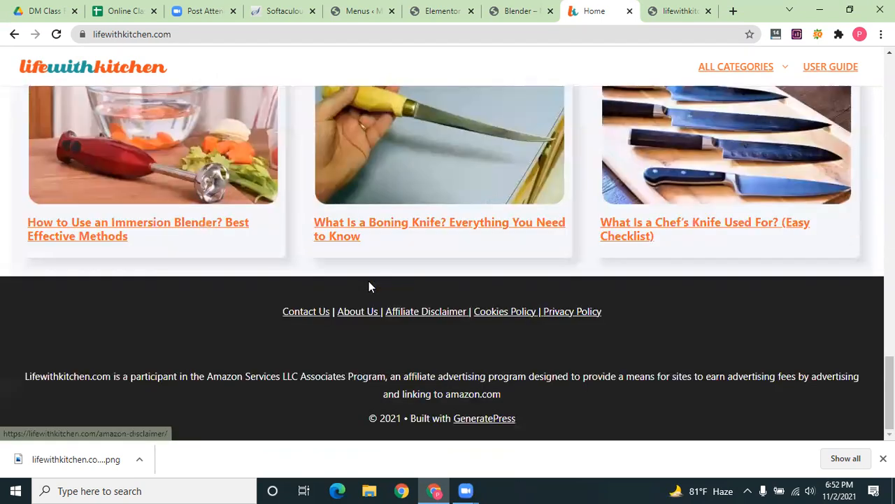
{"action": "scroll", "coordinate": [369, 280], "scroll_direction": "up", "scroll_amount": 5}
{"action": "scroll", "coordinate": [369, 281], "scroll_direction": "up", "scroll_amount": 6}
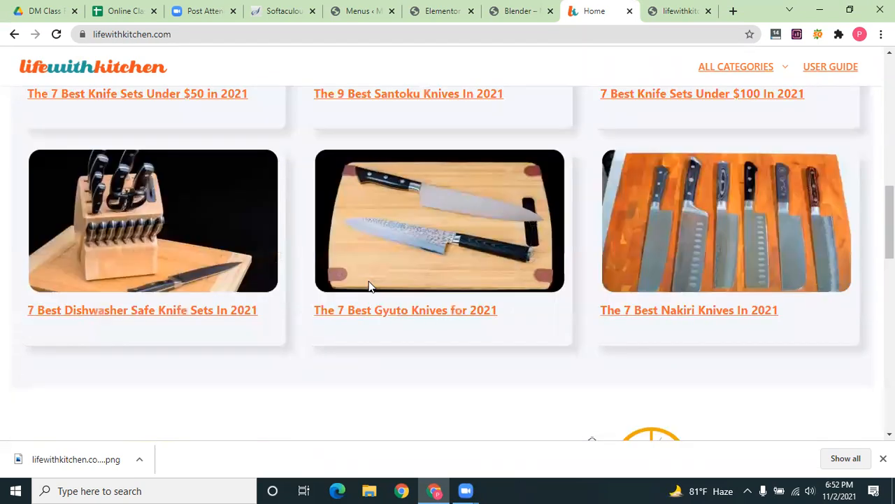
{"action": "scroll", "coordinate": [369, 286], "scroll_direction": "up", "scroll_amount": 5}
{"action": "scroll", "coordinate": [369, 285], "scroll_direction": "down", "scroll_amount": 4}
{"action": "scroll", "coordinate": [371, 287], "scroll_direction": "up", "scroll_amount": 1}
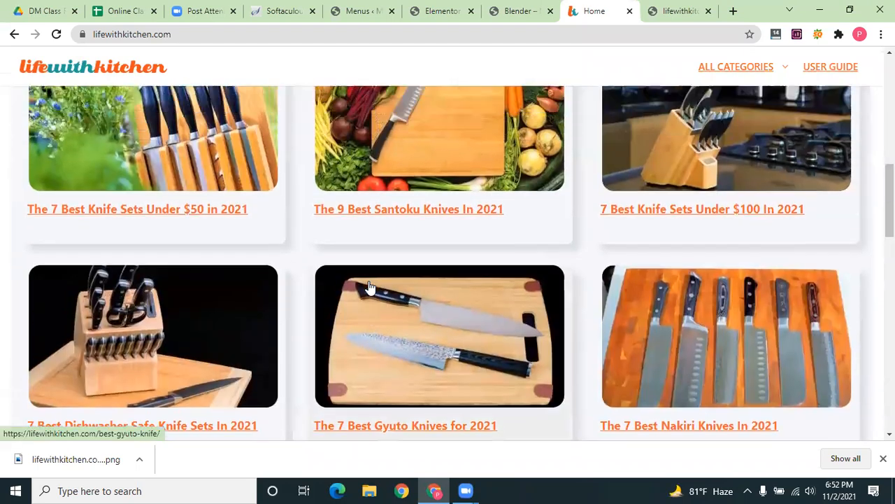
{"action": "scroll", "coordinate": [371, 287], "scroll_direction": "up", "scroll_amount": 2}
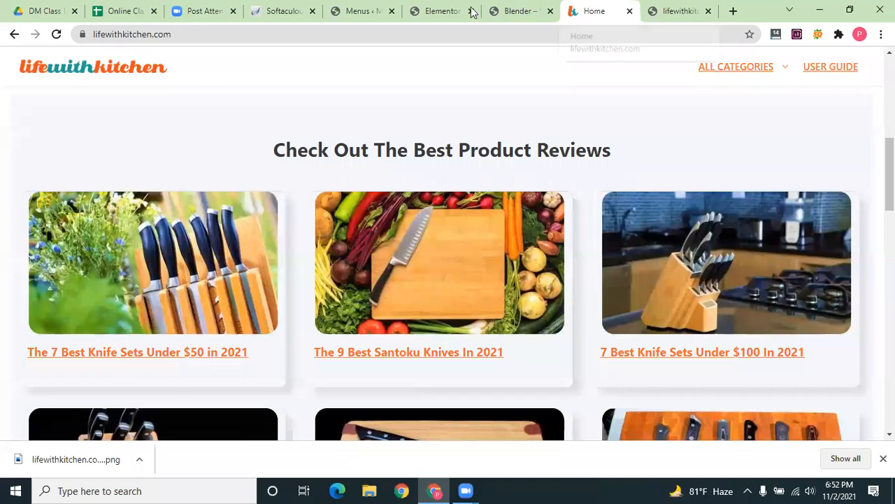
Return to the WordPress admin and go to the installed Themes page
{"action": "left_click", "coordinate": [360, 11]}
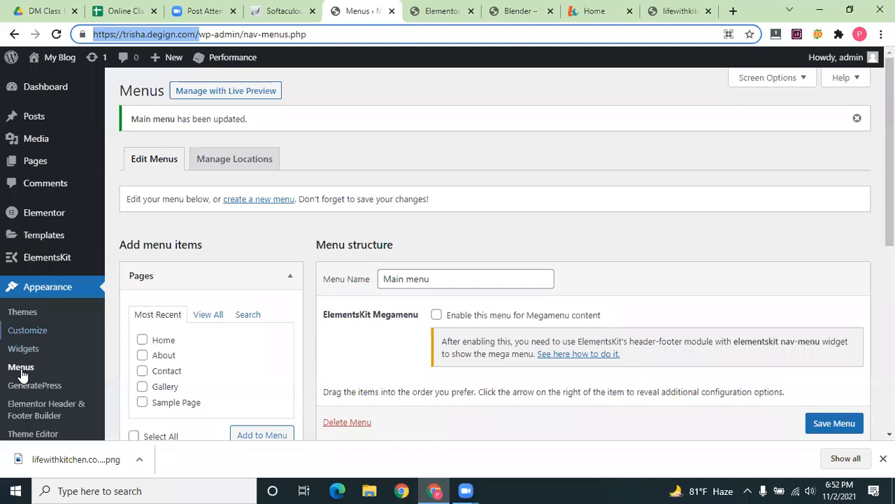
{"action": "scroll", "coordinate": [54, 167], "scroll_direction": "down", "scroll_amount": 2}
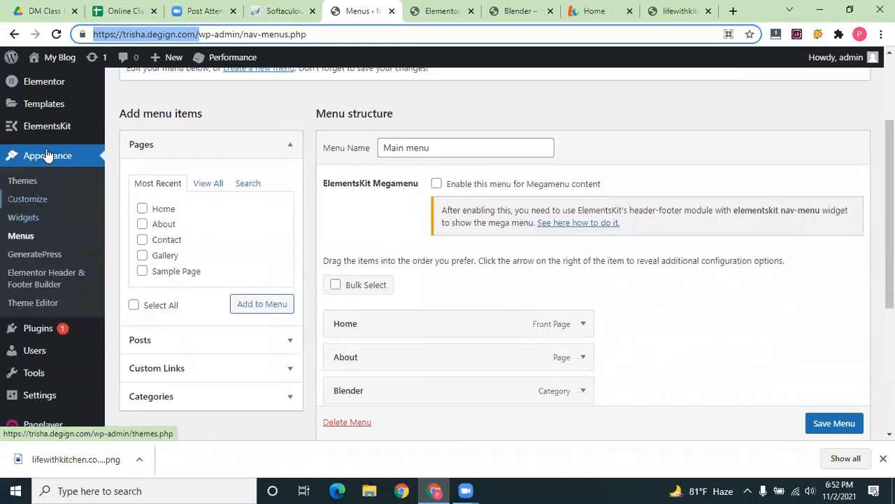
{"action": "left_click", "coordinate": [28, 201]}
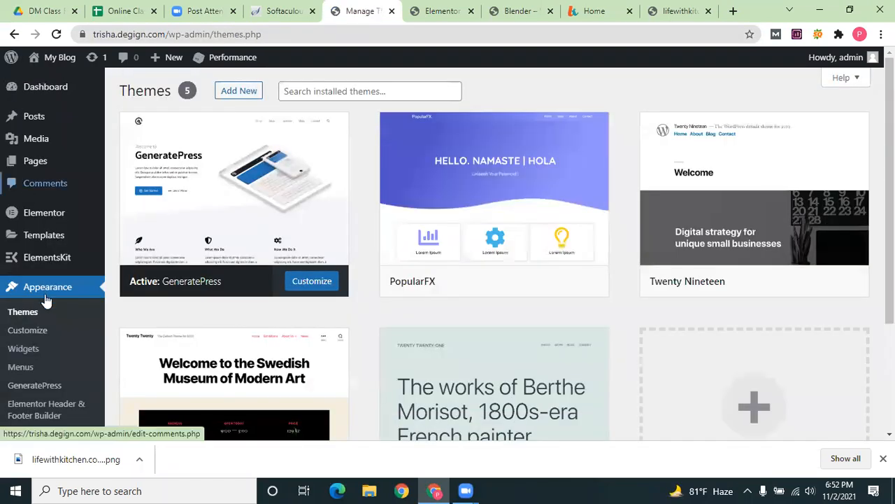
Go from the Themes list to Settings > Reading
{"action": "scroll", "coordinate": [28, 392], "scroll_direction": "down", "scroll_amount": 3}
{"action": "mouse_move", "coordinate": [48, 350]}
{"action": "left_click", "coordinate": [140, 300]}
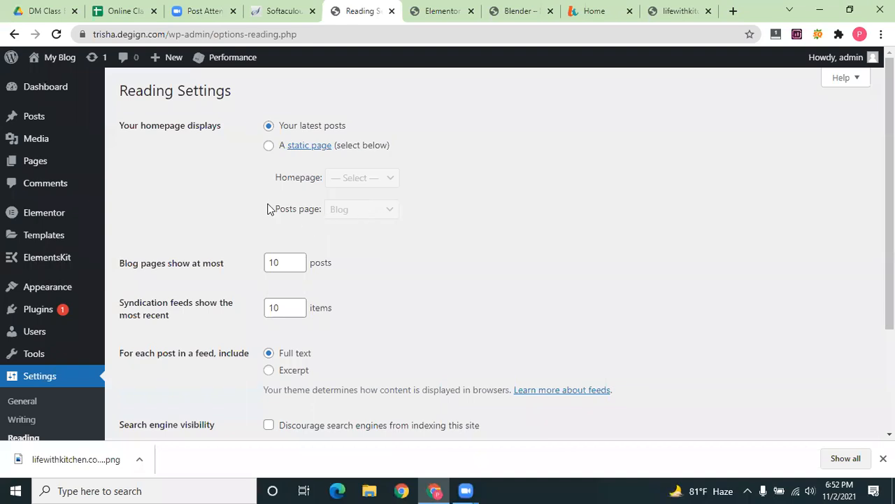
Set the homepage to a static page showing Home and save the Reading settings
{"action": "left_click", "coordinate": [269, 147]}
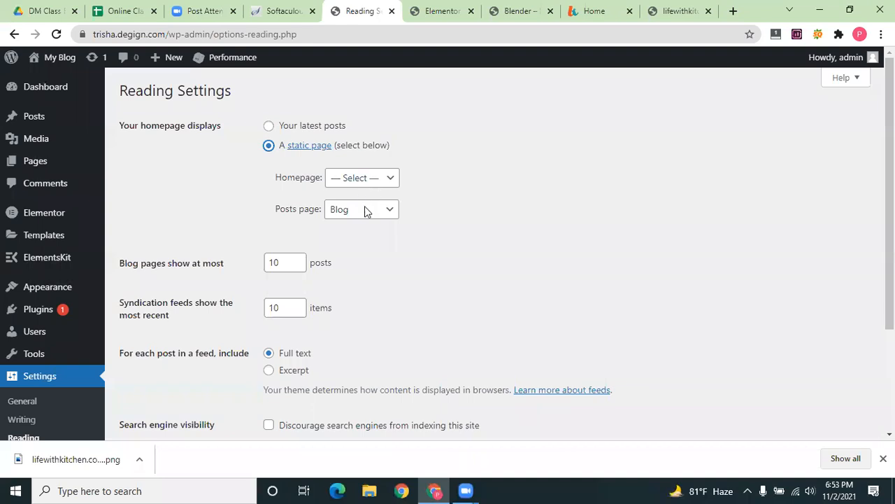
{"action": "left_click", "coordinate": [362, 178]}
{"action": "left_click", "coordinate": [358, 260]}
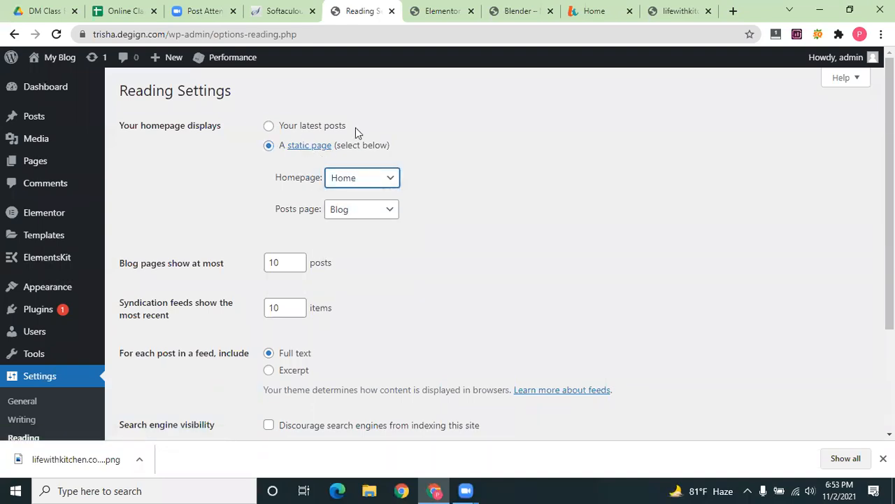
{"action": "left_click", "coordinate": [523, 9]}
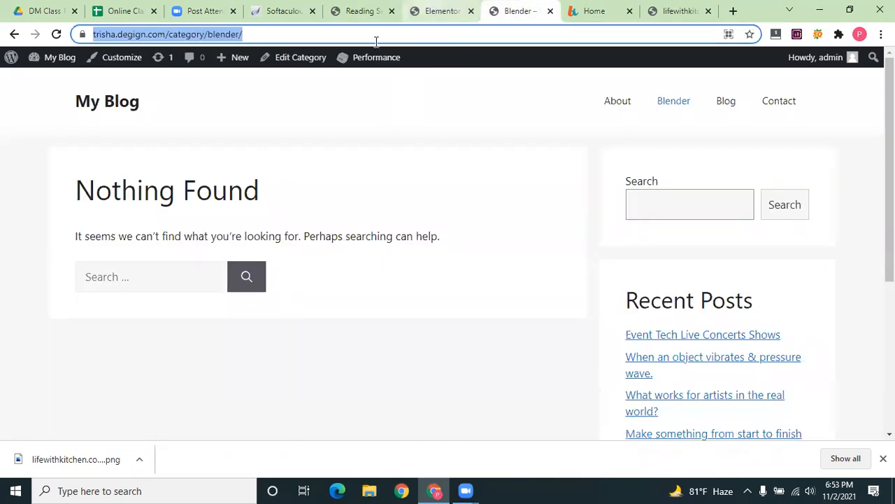
{"action": "key", "text": "ctrl+shift+Tab"}
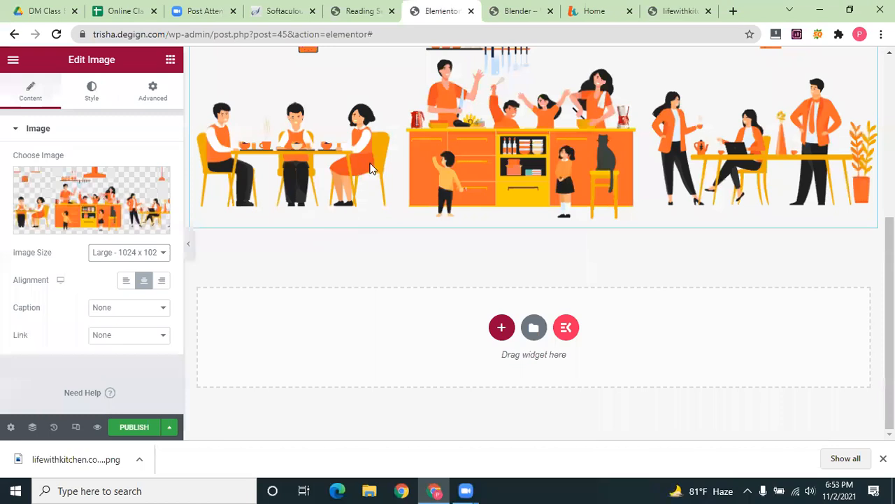
{"action": "key", "text": "ctrl+shift+Tab"}
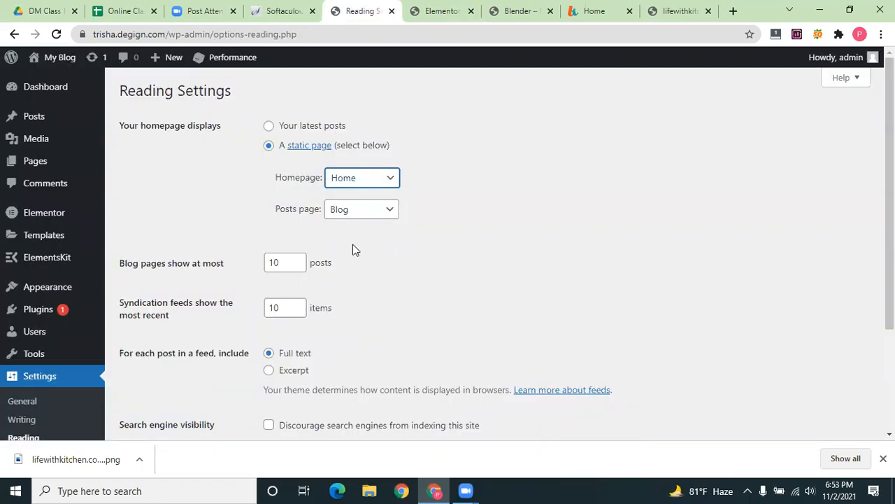
{"action": "scroll", "coordinate": [352, 250], "scroll_direction": "down", "scroll_amount": 3}
{"action": "left_click", "coordinate": [145, 341]}
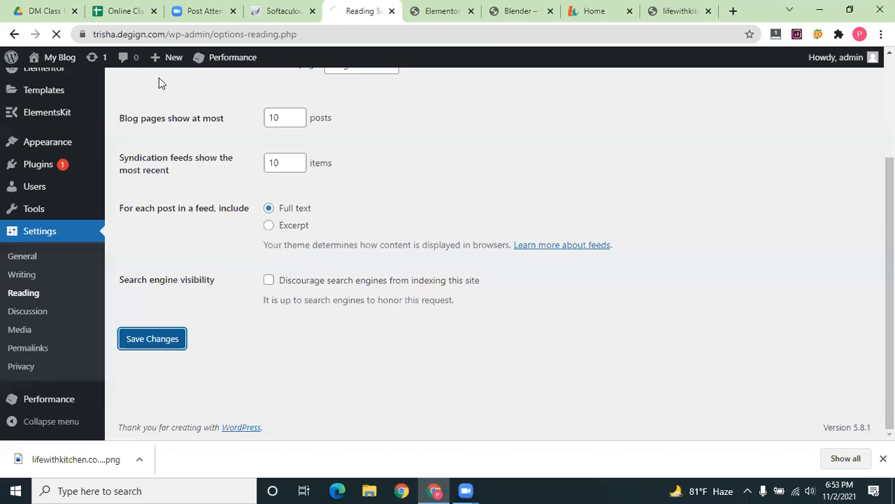
Trim the Blender category URL to the site root, load the front page, and return to Elementor
{"action": "left_click", "coordinate": [519, 11]}
{"action": "left_click", "coordinate": [203, 36]}
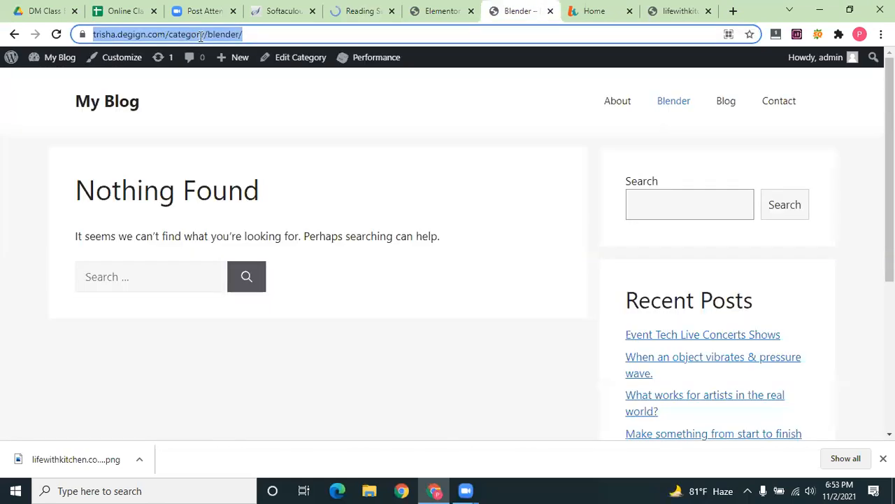
{"action": "left_click", "coordinate": [412, 40]}
{"action": "key", "text": "ctrl+shift+Left"}
{"action": "key", "text": "ctrl+shift+Left"}
{"action": "key", "text": "BackSpace"}
{"action": "key", "text": "Return"}
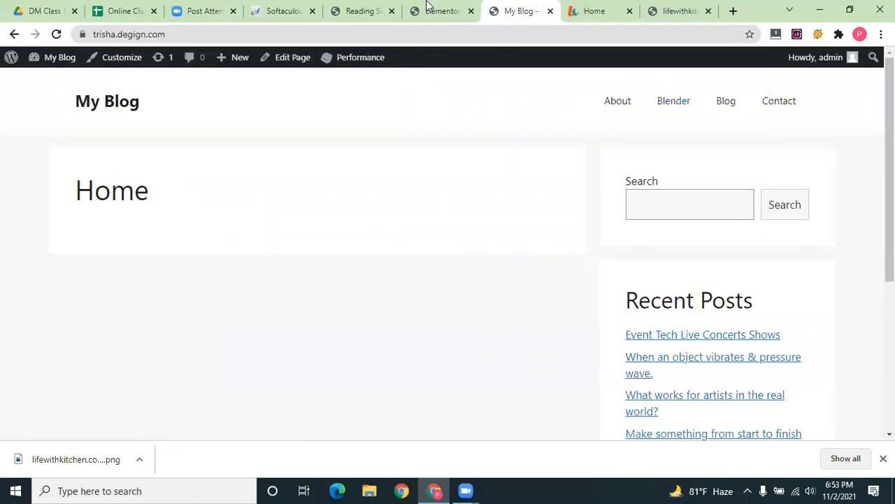
{"action": "left_click", "coordinate": [441, 10]}
{"action": "left_click", "coordinate": [519, 11]}
{"action": "left_click", "coordinate": [445, 7]}
{"action": "scroll", "coordinate": [353, 222], "scroll_direction": "up", "scroll_amount": 3}
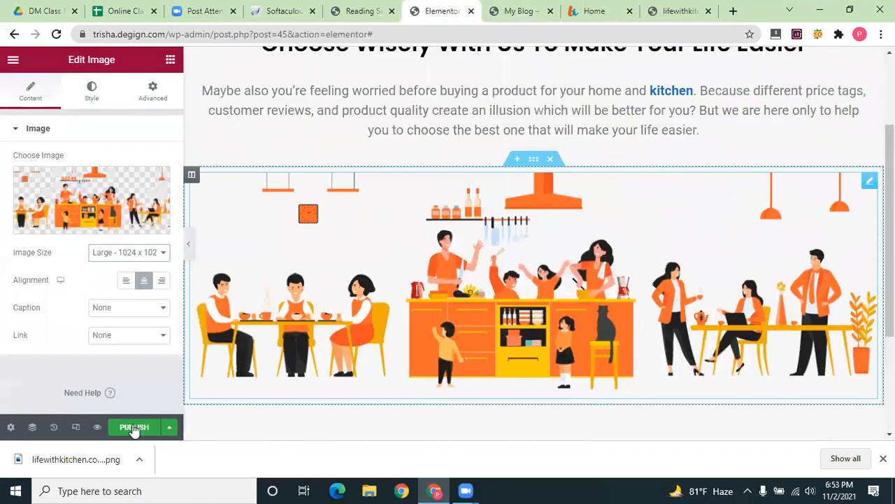
Publish the kitchen page and reload the live site to check the changes
{"action": "scroll", "coordinate": [534, 243], "scroll_direction": "up", "scroll_amount": 2}
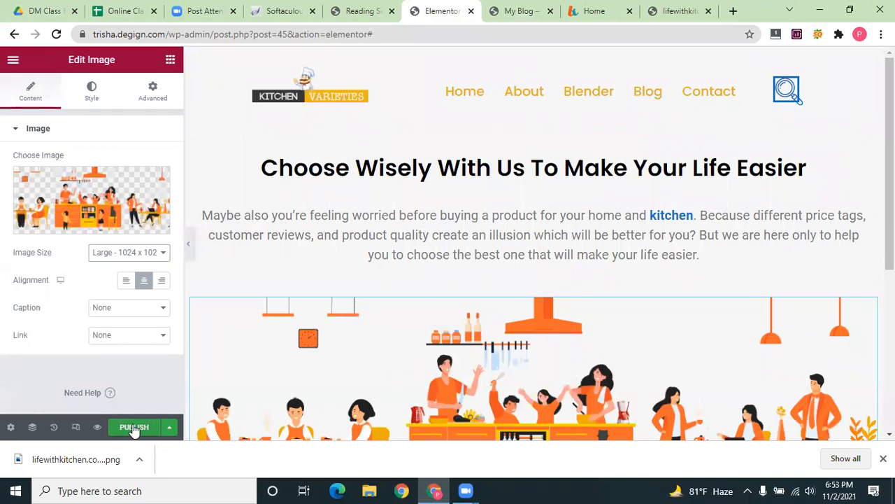
{"action": "left_click", "coordinate": [135, 428]}
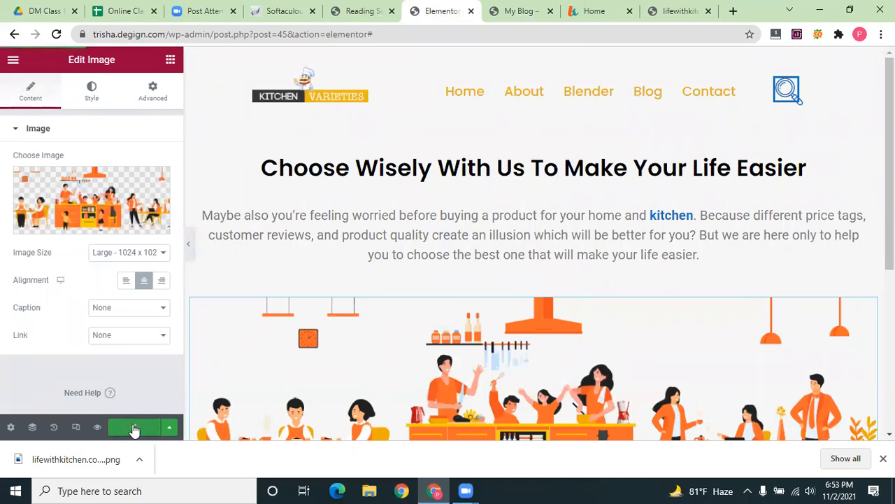
{"action": "left_click", "coordinate": [511, 7]}
{"action": "left_click", "coordinate": [55, 34]}
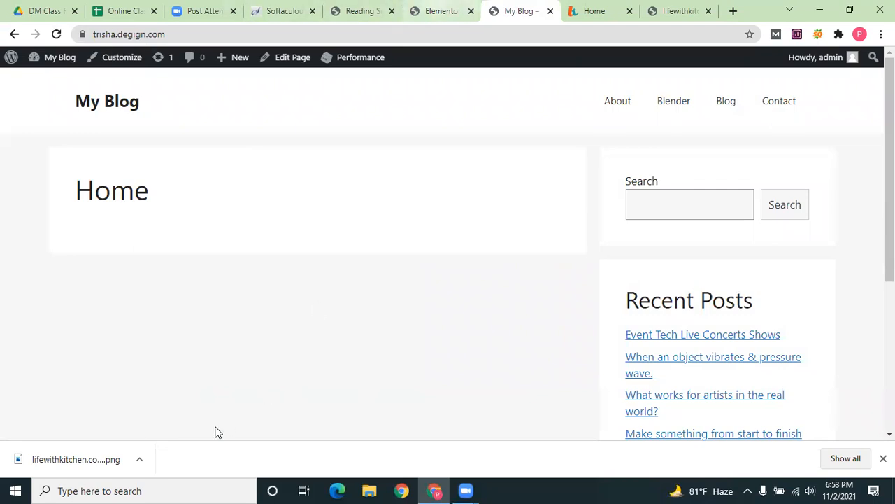
{"action": "key", "text": "ctrl+shift+Tab"}
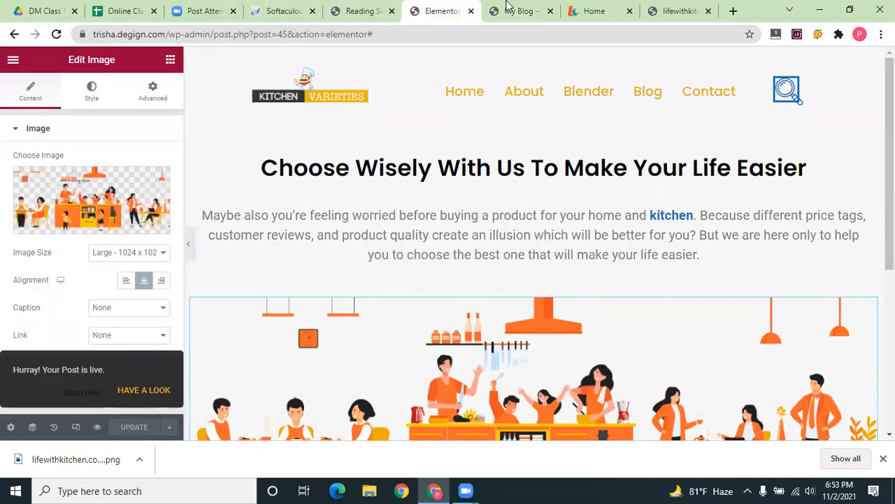
{"action": "left_click", "coordinate": [56, 34]}
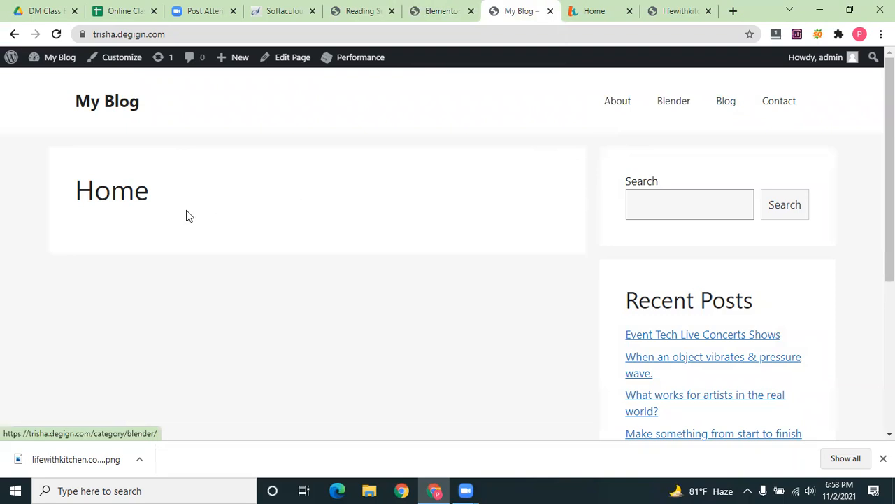
{"action": "key", "text": "ctrl+shift+Tab"}
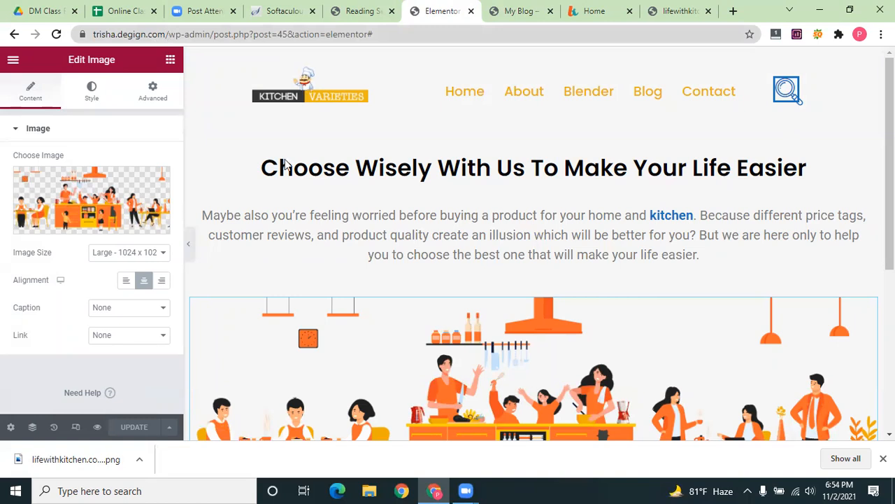
Add a new empty section below the kitchen illustration
{"action": "scroll", "coordinate": [116, 424], "scroll_direction": "down", "scroll_amount": 1}
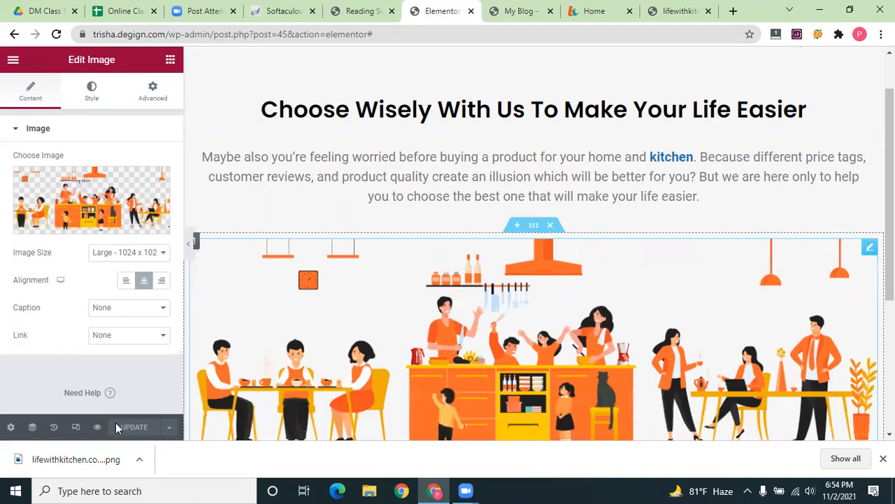
{"action": "scroll", "coordinate": [210, 406], "scroll_direction": "down", "scroll_amount": 4}
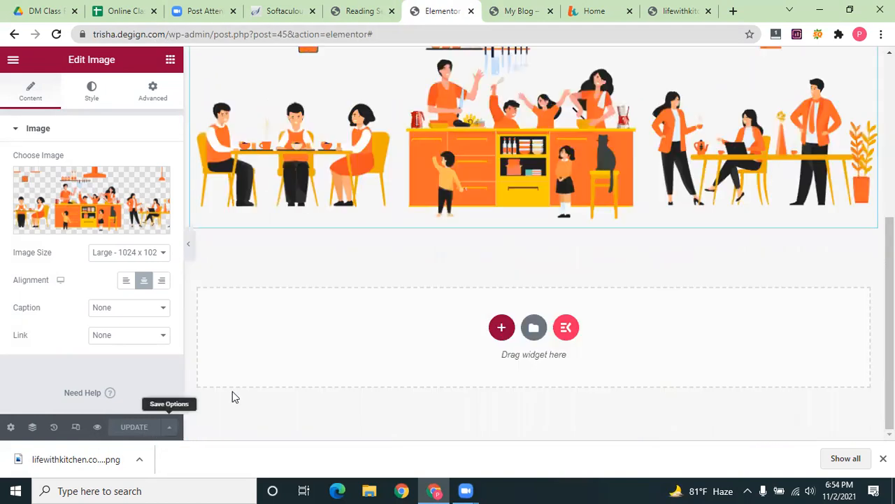
{"action": "left_click", "coordinate": [502, 329]}
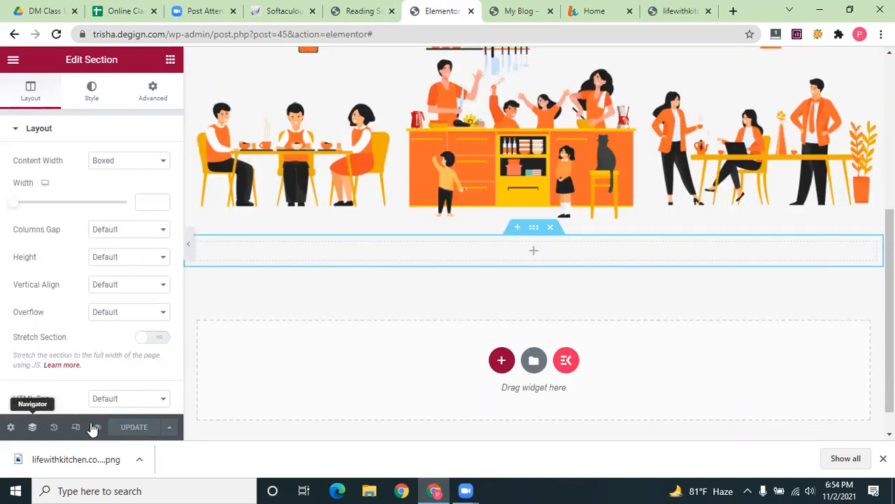
Preview the page in a new tab, scroll through it, and return to the editor
{"action": "right_click", "coordinate": [91, 425]}
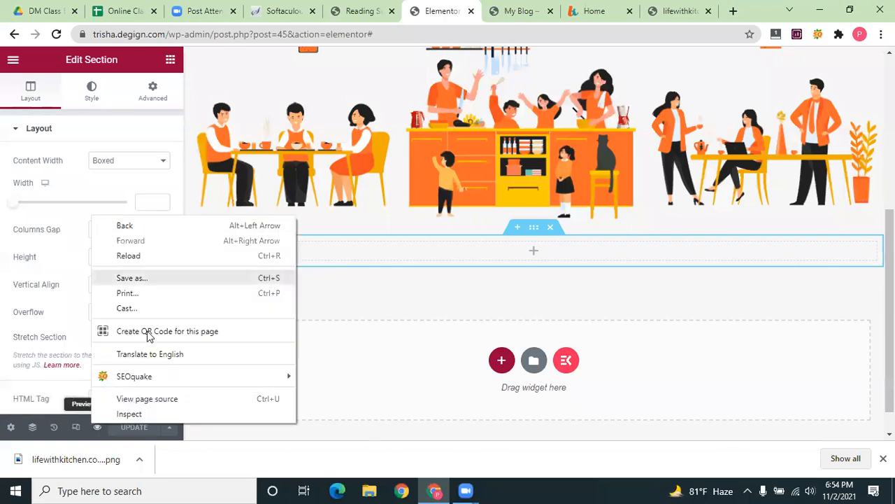
{"action": "left_click", "coordinate": [96, 428]}
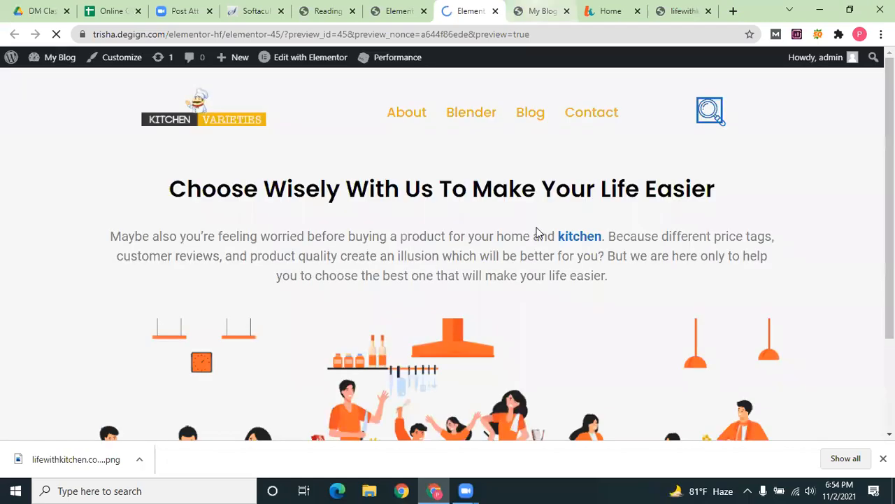
{"action": "scroll", "coordinate": [648, 122], "scroll_direction": "down", "scroll_amount": 2}
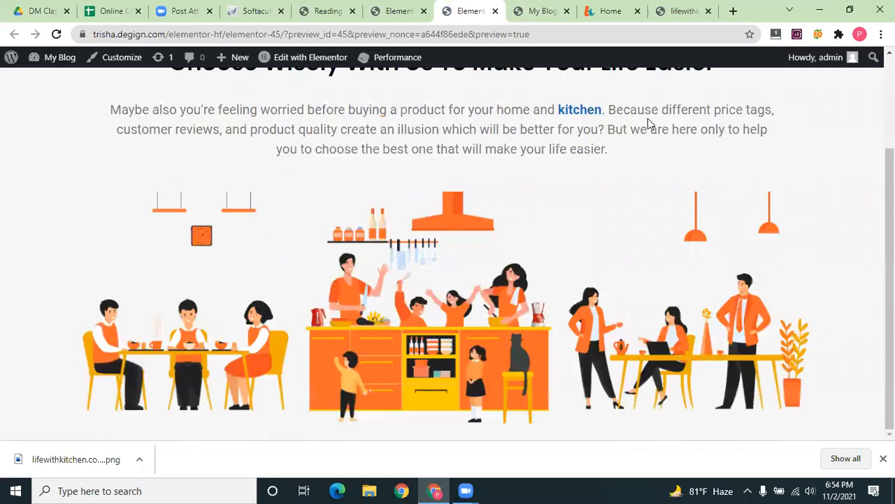
{"action": "scroll", "coordinate": [642, 147], "scroll_direction": "up", "scroll_amount": 2}
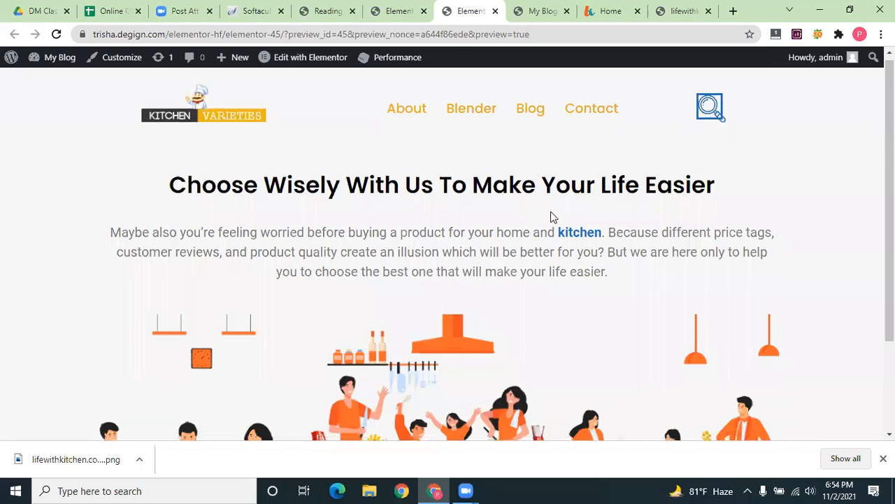
{"action": "scroll", "coordinate": [551, 217], "scroll_direction": "down", "scroll_amount": 2}
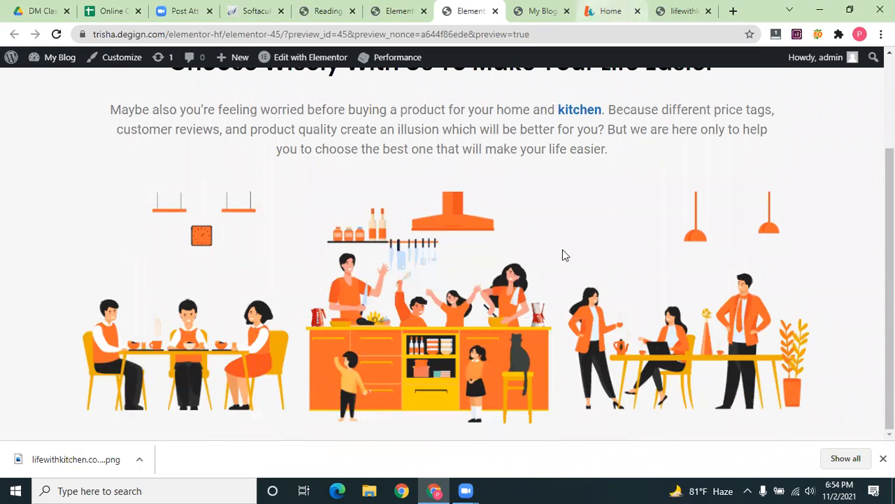
{"action": "key", "text": "ctrl+shift+Tab"}
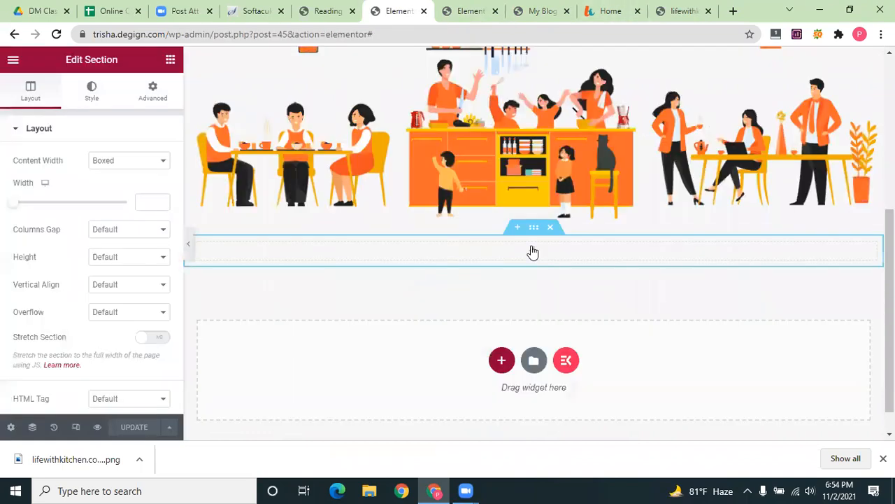
Delete the empty section and add a three-column section in its place
{"action": "left_click", "coordinate": [533, 250]}
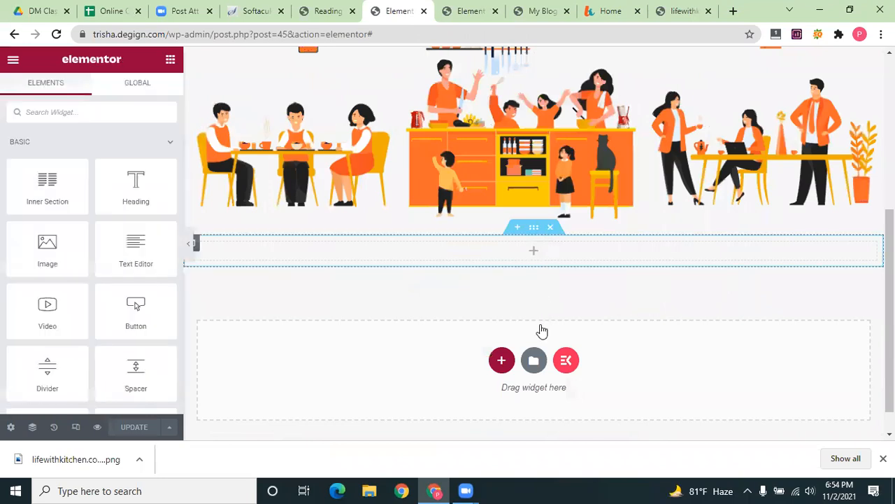
{"action": "key", "text": "Delete"}
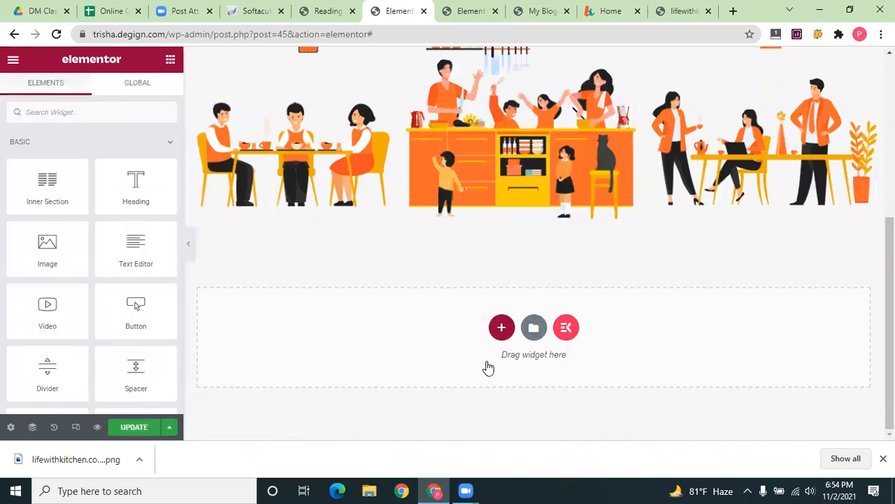
{"action": "left_click", "coordinate": [509, 367]}
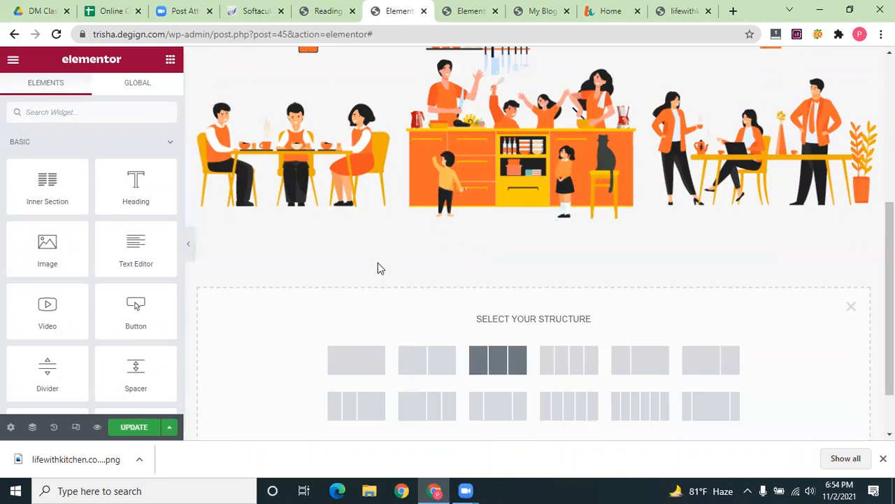
Place an Image widget into each of the three columns
{"action": "left_click", "coordinate": [170, 60]}
{"action": "left_click_drag", "start_coordinate": [57, 253], "coordinate": [308, 253]}
{"action": "left_click", "coordinate": [170, 62]}
{"action": "mouse_move", "coordinate": [59, 188]}
{"action": "left_mouse_down"}
{"action": "mouse_move", "coordinate": [199, 221]}
{"action": "mouse_move", "coordinate": [73, 196]}
{"action": "left_mouse_up"}
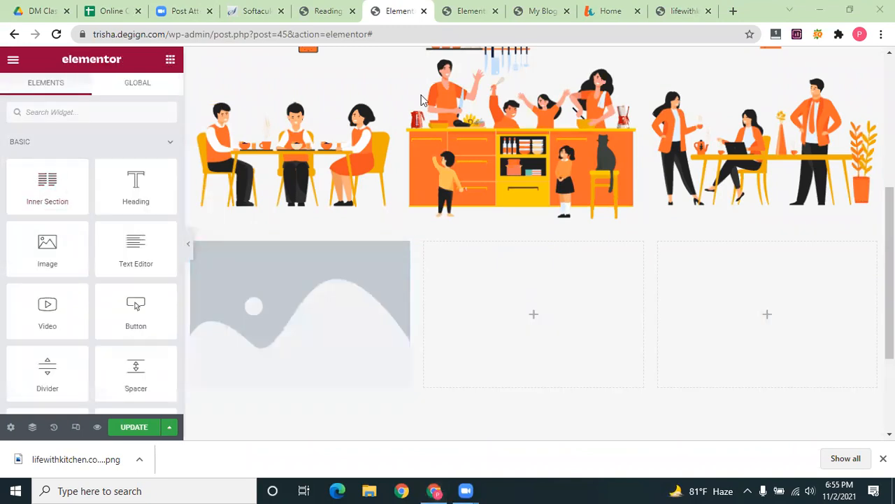
{"action": "left_click_drag", "start_coordinate": [47, 246], "coordinate": [538, 312]}
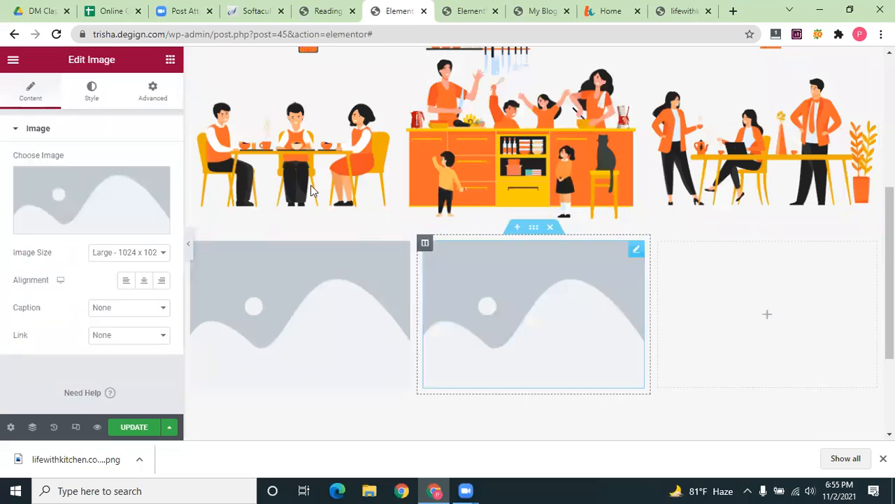
{"action": "left_click", "coordinate": [170, 60]}
{"action": "left_click_drag", "start_coordinate": [48, 242], "coordinate": [726, 308]}
{"action": "scroll", "coordinate": [527, 273], "scroll_direction": "down", "scroll_amount": 2}
{"action": "scroll", "coordinate": [527, 272], "scroll_direction": "down", "scroll_amount": 1}
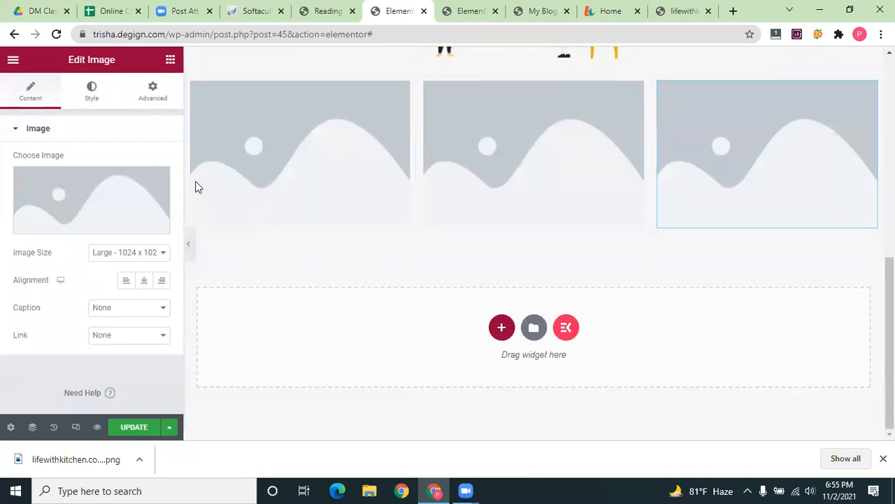
{"action": "left_click", "coordinate": [170, 60]}
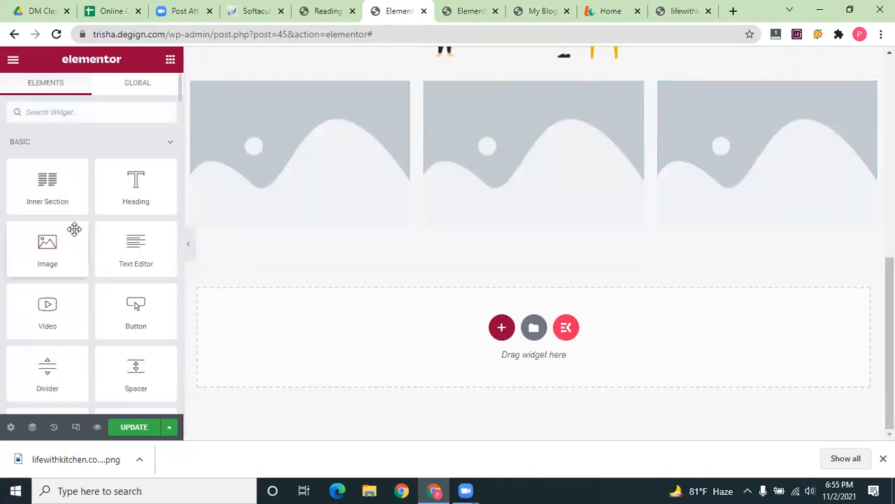
Add a heading widget above the image in each of the three columns
{"action": "left_click_drag", "start_coordinate": [126, 194], "coordinate": [310, 85]}
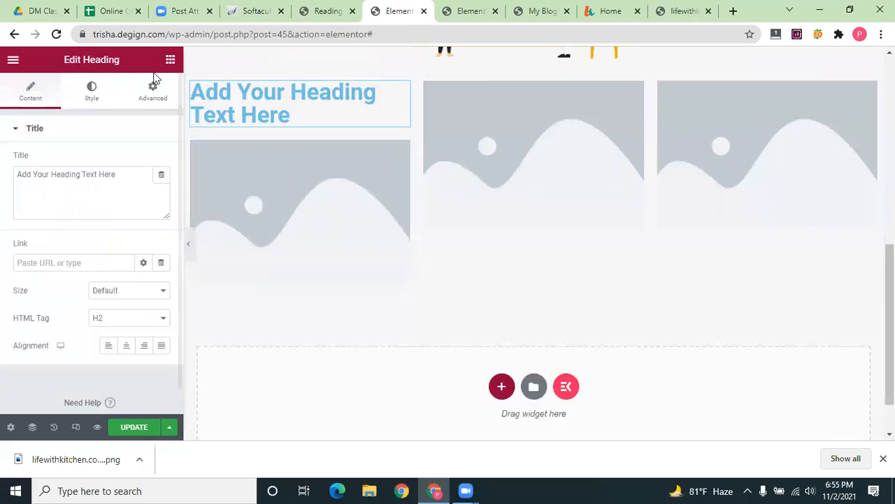
{"action": "left_click", "coordinate": [170, 60]}
{"action": "left_click_drag", "start_coordinate": [128, 186], "coordinate": [476, 94]}
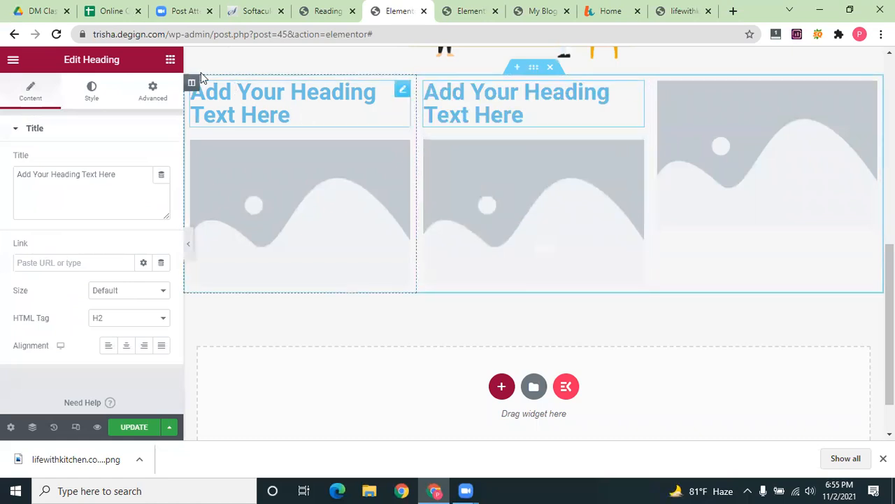
{"action": "left_click", "coordinate": [170, 63]}
{"action": "left_click_drag", "start_coordinate": [135, 181], "coordinate": [748, 92]}
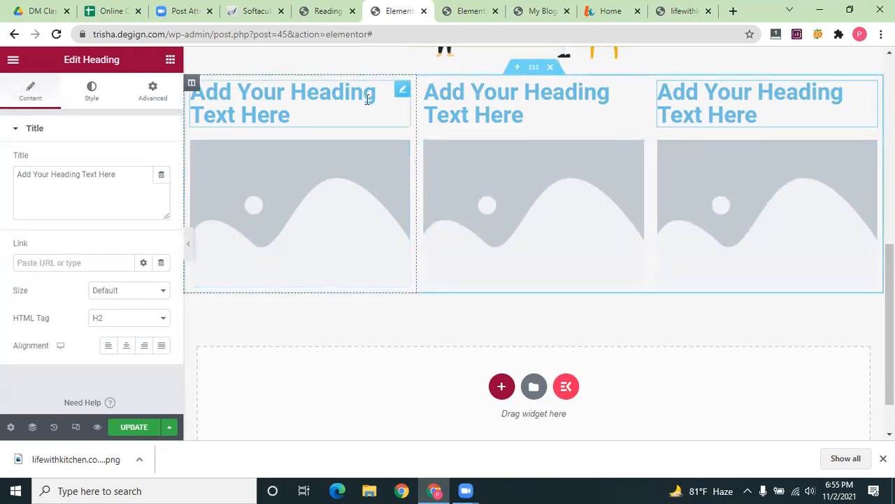
Try the first column's heading at Medium, Large, Small and XL sizes
{"action": "left_click", "coordinate": [312, 100]}
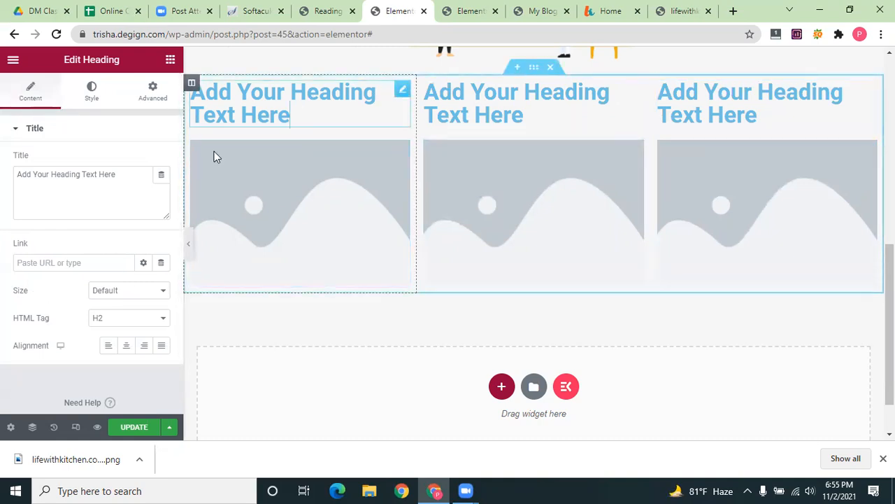
{"action": "left_click", "coordinate": [161, 297]}
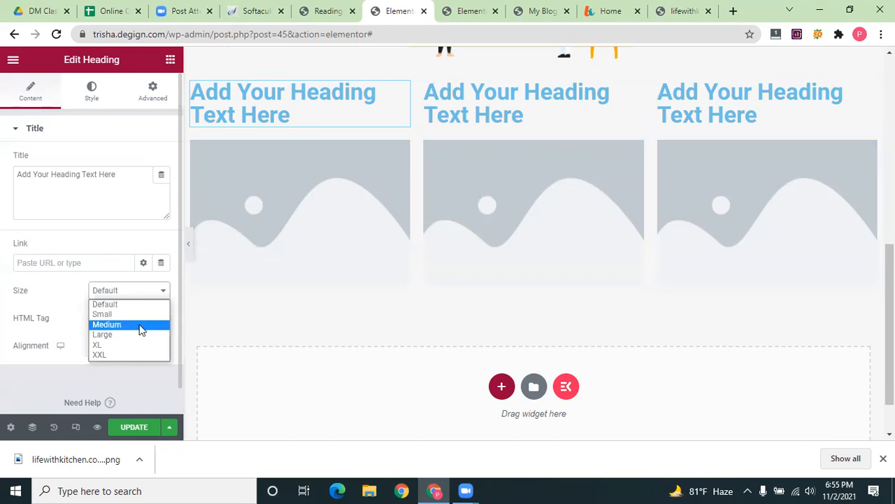
{"action": "left_click", "coordinate": [141, 324]}
{"action": "left_click", "coordinate": [159, 294]}
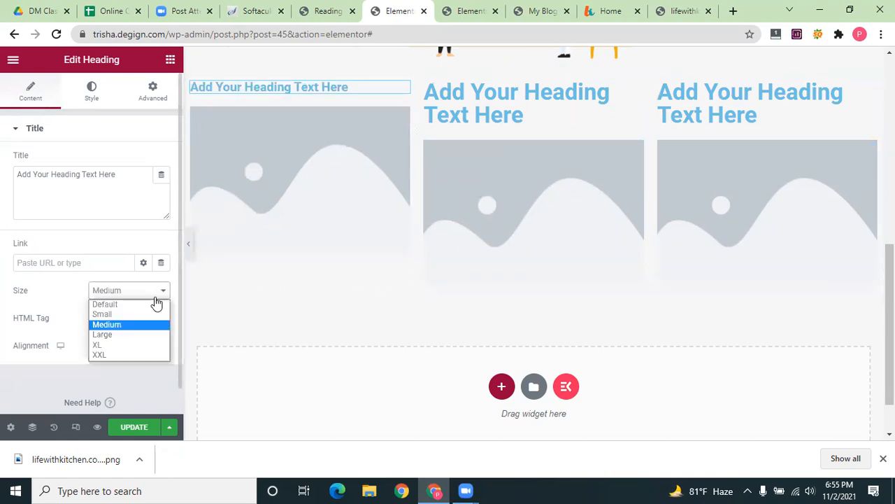
{"action": "left_click", "coordinate": [138, 335]}
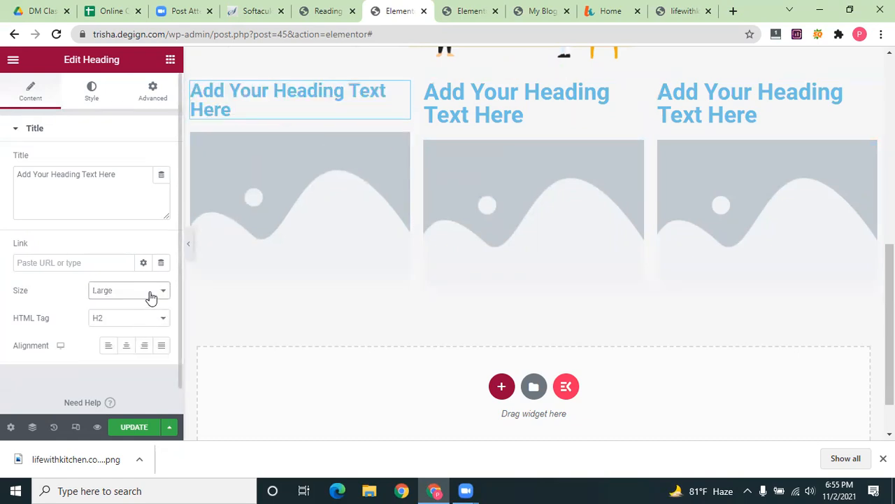
{"action": "left_click", "coordinate": [151, 297]}
{"action": "left_click", "coordinate": [144, 314]}
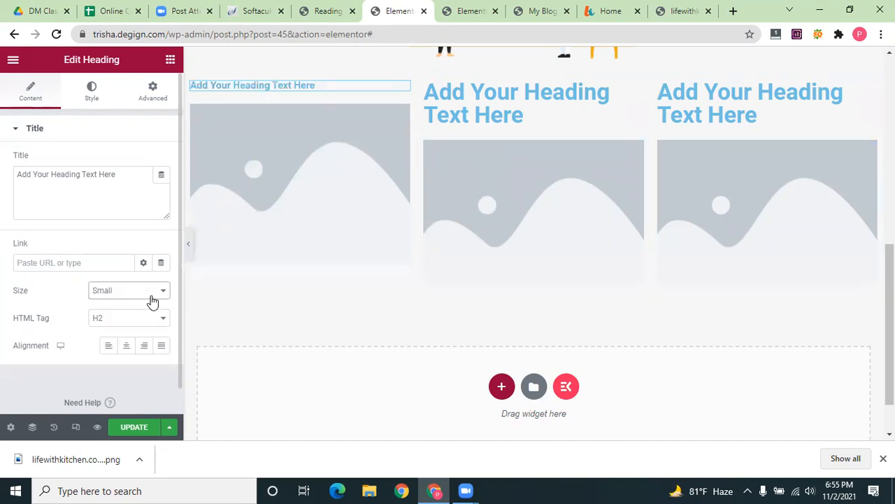
{"action": "left_click", "coordinate": [151, 297]}
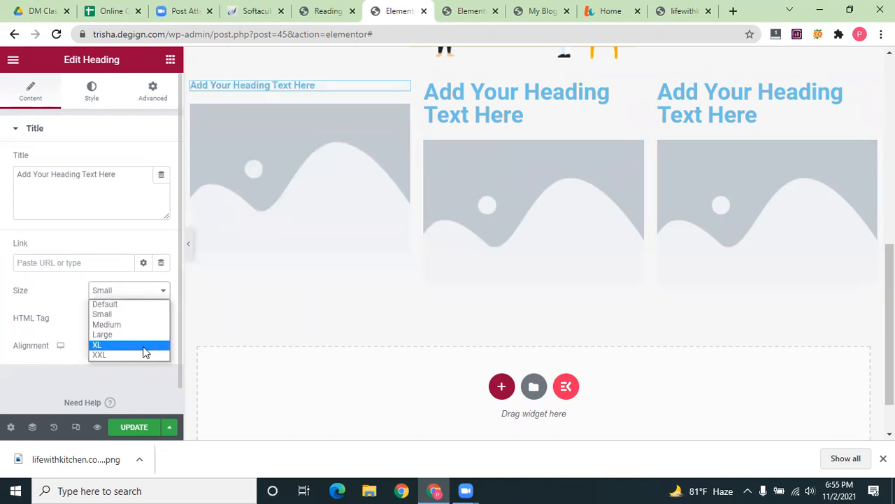
{"action": "left_click", "coordinate": [144, 348]}
Settle the first heading on Medium size and copy the $50 knife-set review title from the live site
{"action": "left_click", "coordinate": [148, 294]}
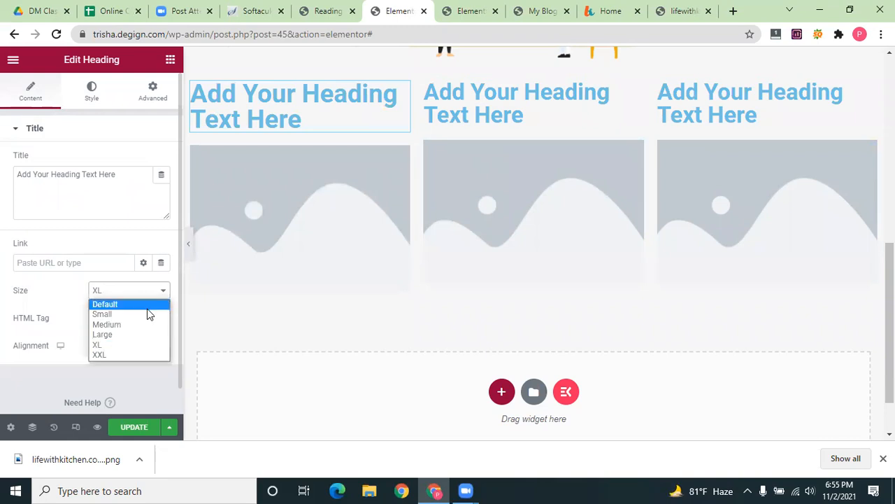
{"action": "left_click", "coordinate": [147, 314]}
{"action": "left_click", "coordinate": [150, 291]}
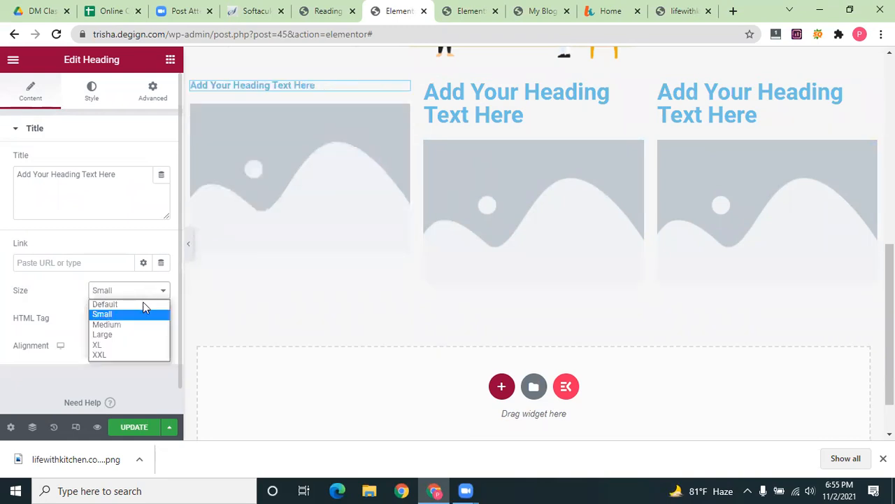
{"action": "left_click", "coordinate": [145, 306]}
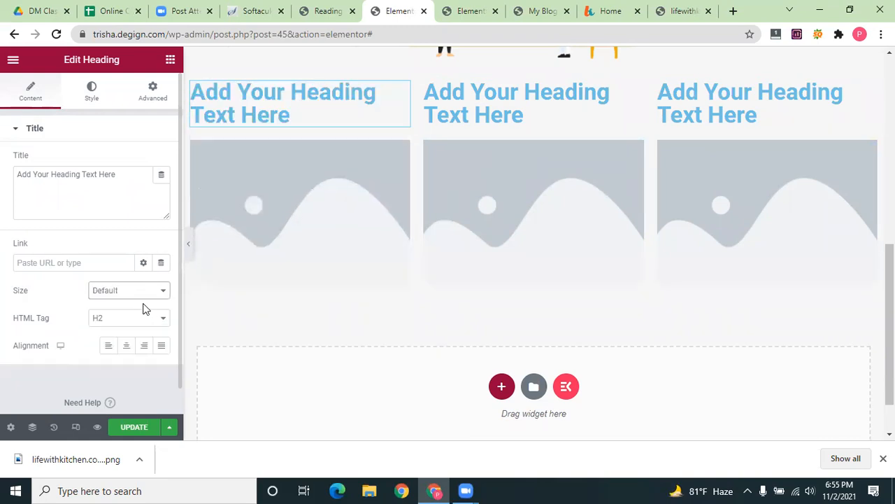
{"action": "left_click", "coordinate": [150, 294]}
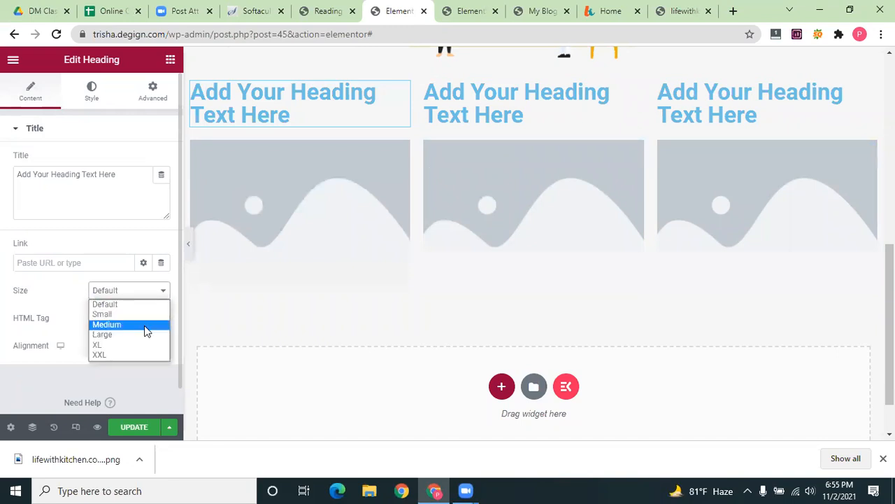
{"action": "left_click", "coordinate": [146, 325]}
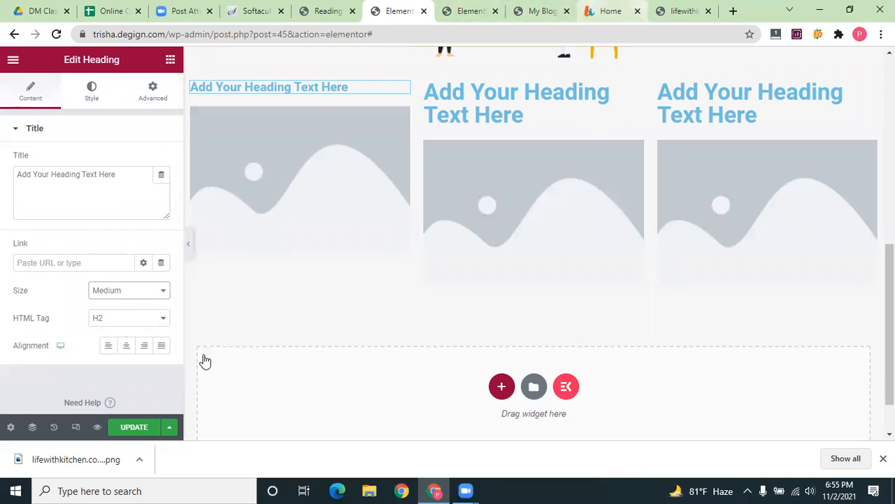
{"action": "left_click", "coordinate": [611, 11]}
{"action": "left_click_drag", "start_coordinate": [124, 355], "coordinate": [28, 352]}
{"action": "key", "text": "ctrl+c"}
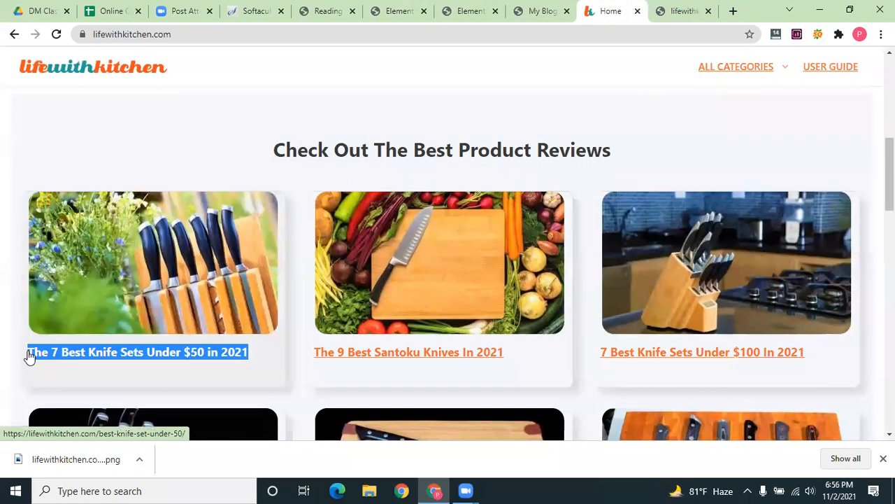
Paste the $50 knife-set review title into the first heading's title
{"action": "left_click", "coordinate": [543, 8]}
{"action": "left_click", "coordinate": [431, 5]}
{"action": "left_click", "coordinate": [354, 88]}
{"action": "left_click_drag", "start_coordinate": [2, 196], "coordinate": [0, 194]}
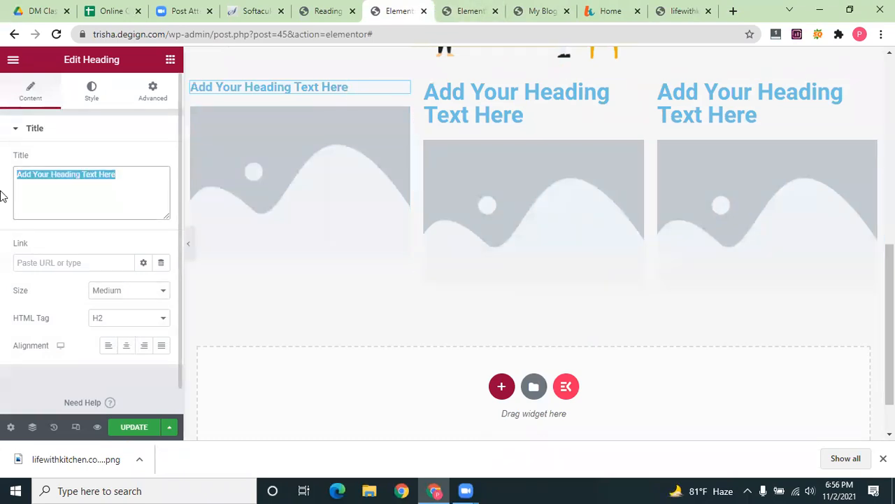
{"action": "key", "text": "ctrl+v"}
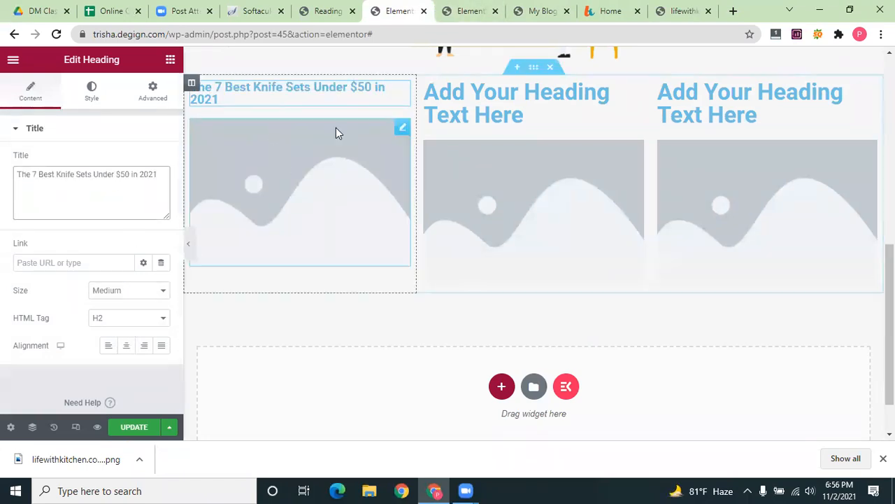
Copy the Santoku knives review title from the live reviews page
{"action": "left_click", "coordinate": [582, 8]}
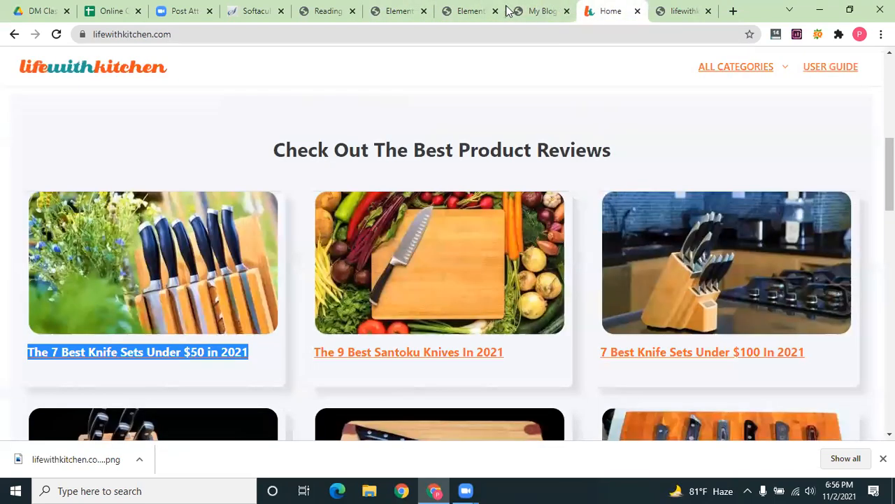
{"action": "left_click", "coordinate": [460, 8]}
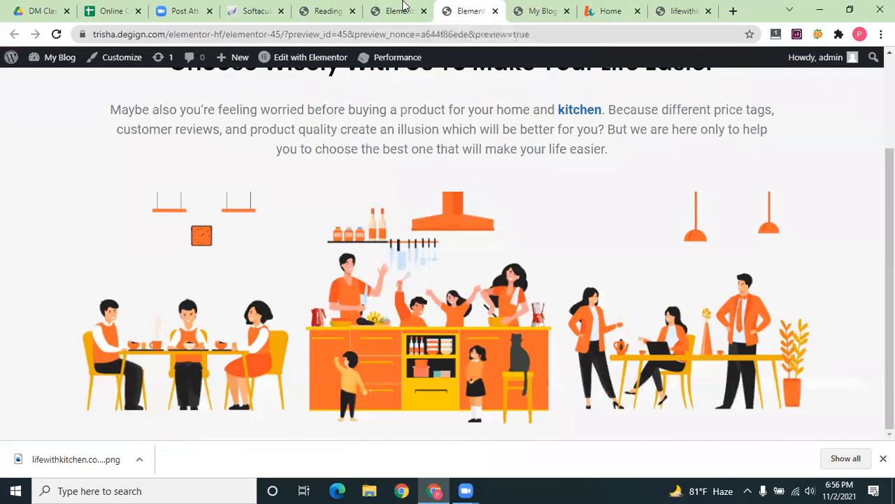
{"action": "left_click", "coordinate": [392, 10]}
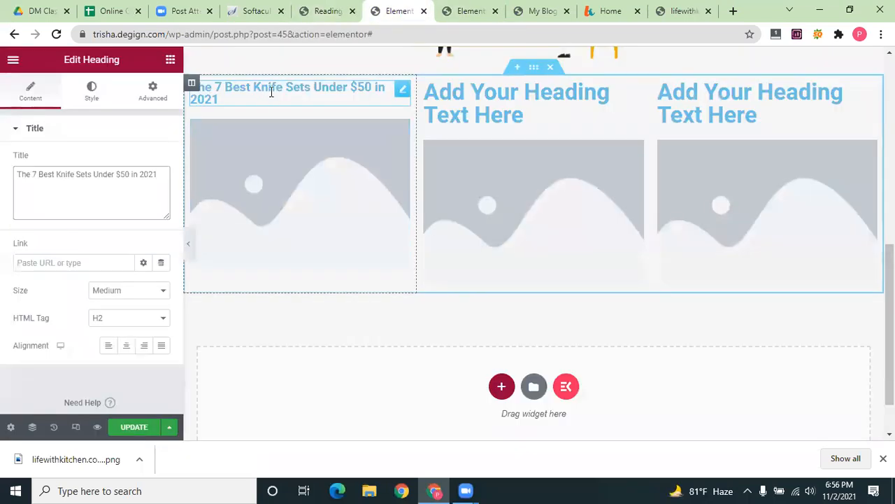
{"action": "left_click", "coordinate": [588, 9]}
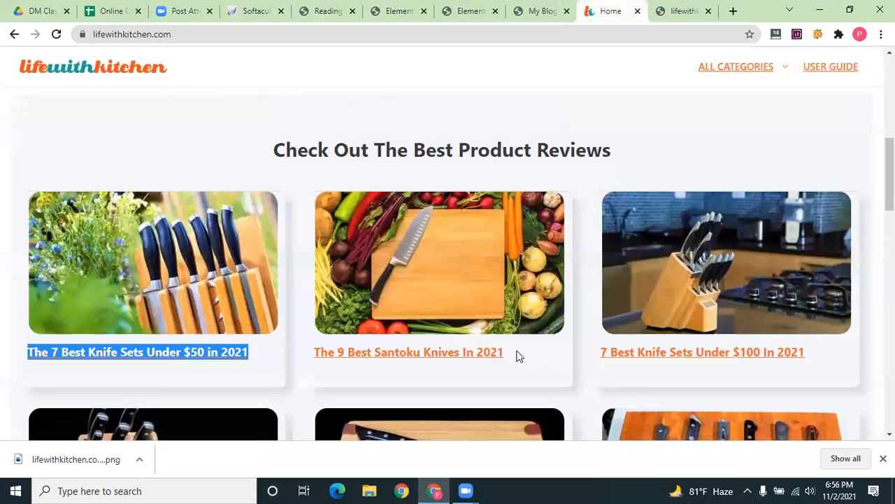
{"action": "left_click_drag", "start_coordinate": [504, 352], "coordinate": [313, 352]}
{"action": "key", "text": "ctrl+c"}
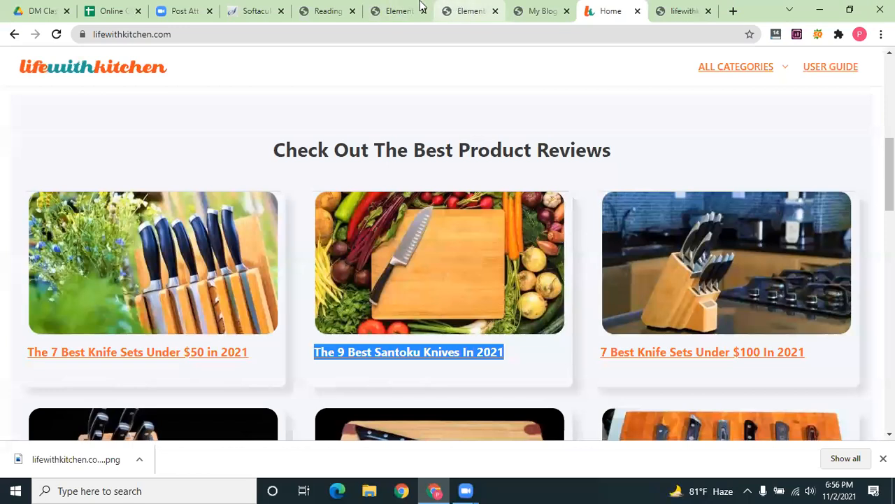
Set the second heading to Medium size and replace its title with the Santoku knives title
{"action": "left_click", "coordinate": [442, 9]}
{"action": "left_click", "coordinate": [402, 10]}
{"action": "left_click", "coordinate": [483, 104]}
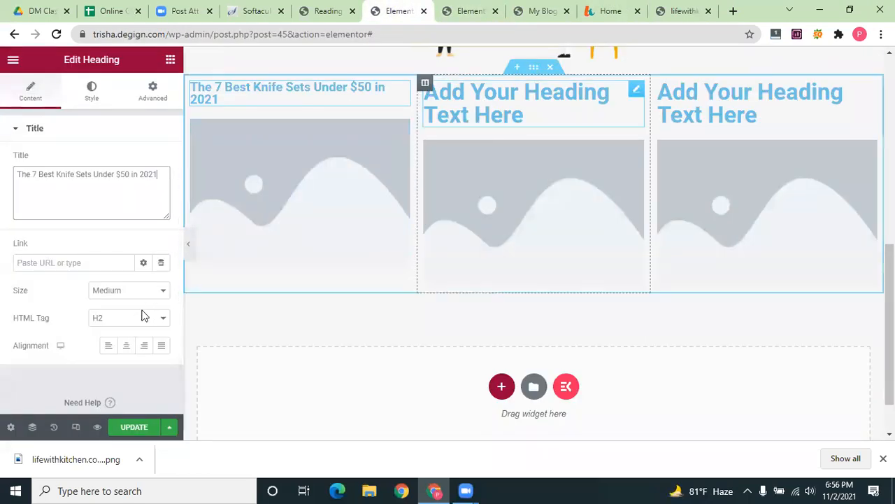
{"action": "left_click", "coordinate": [155, 291]}
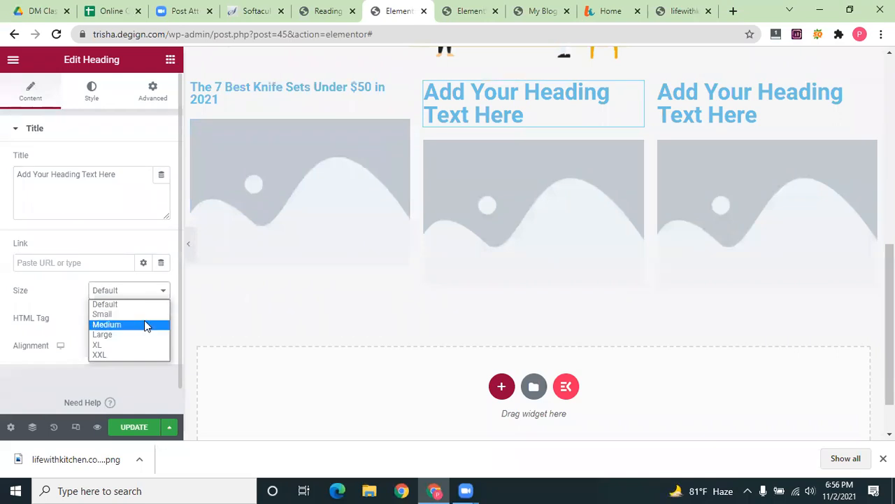
{"action": "left_click", "coordinate": [145, 326]}
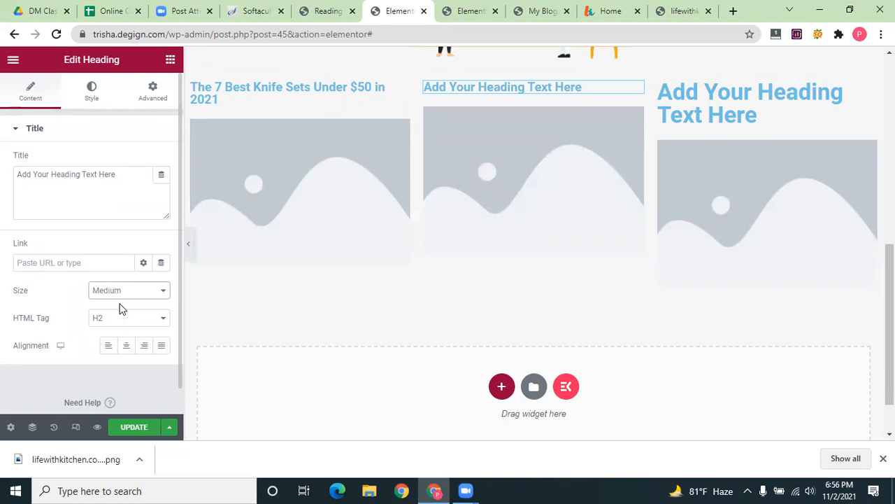
{"action": "left_click", "coordinate": [125, 172]}
{"action": "key", "text": "ctrl+a"}
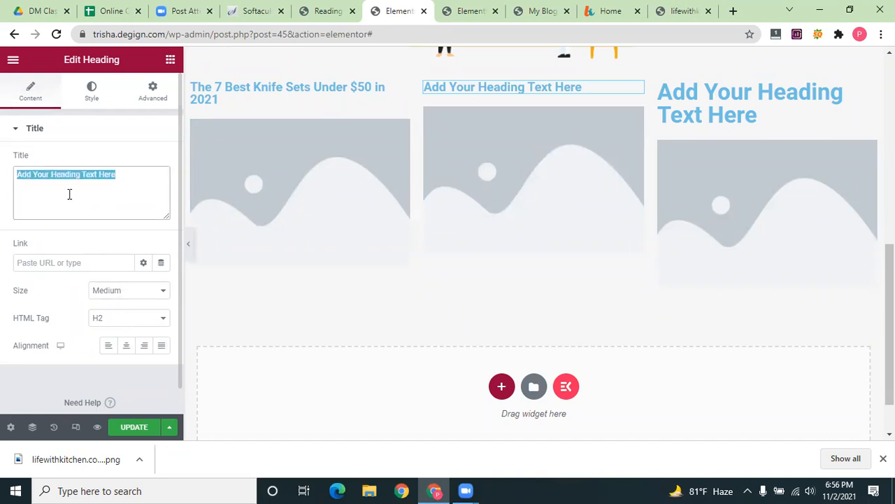
{"action": "key", "text": "ctrl+v"}
Title the third heading with the $100 knife-set review title at Medium size
{"action": "left_click", "coordinate": [675, 110]}
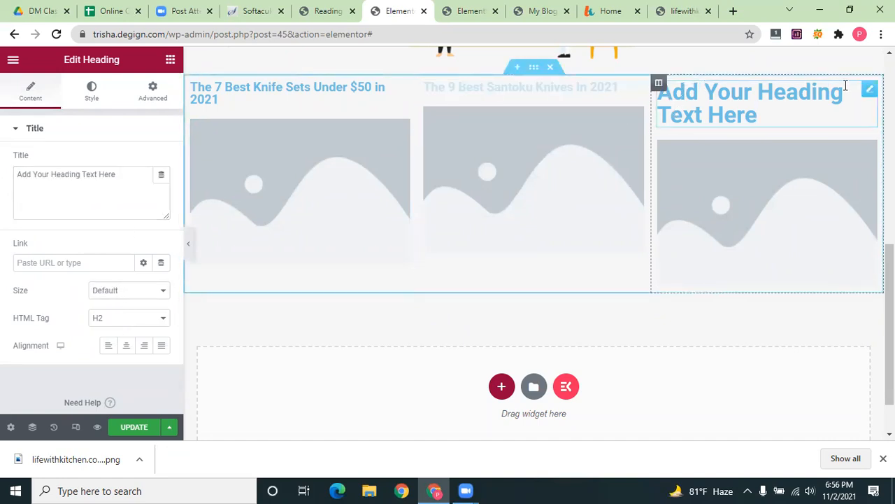
{"action": "left_click", "coordinate": [470, 11]}
{"action": "left_click", "coordinate": [543, 10]}
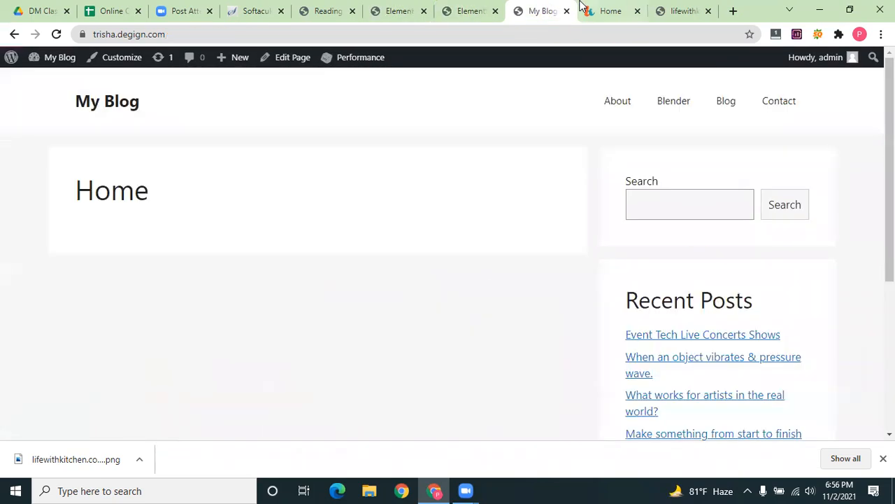
{"action": "key", "text": "ctrl+Tab"}
{"action": "left_click_drag", "start_coordinate": [806, 352], "coordinate": [602, 354]}
{"action": "key", "text": "ctrl+c"}
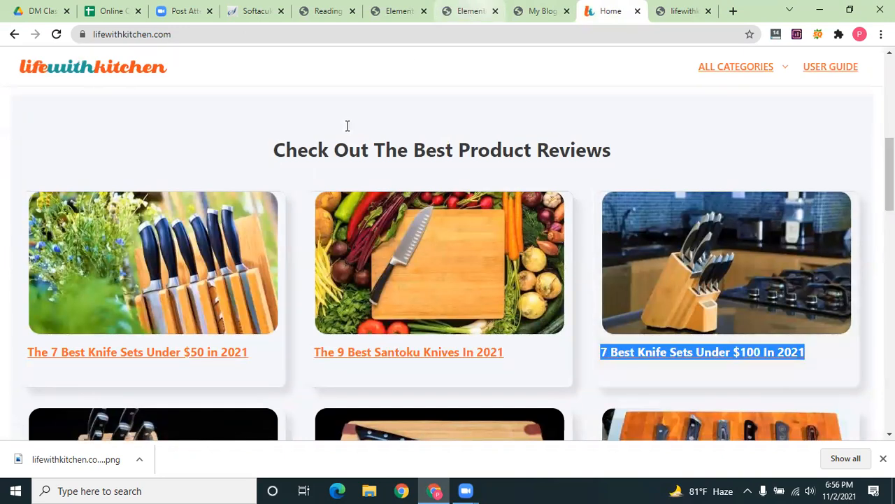
{"action": "left_click", "coordinate": [470, 11]}
{"action": "left_click", "coordinate": [370, 10]}
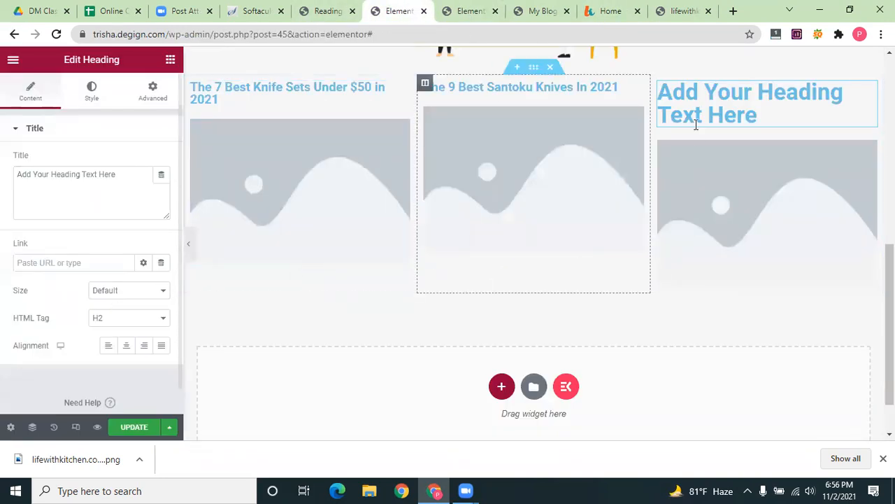
{"action": "key", "text": "ctrl+a"}
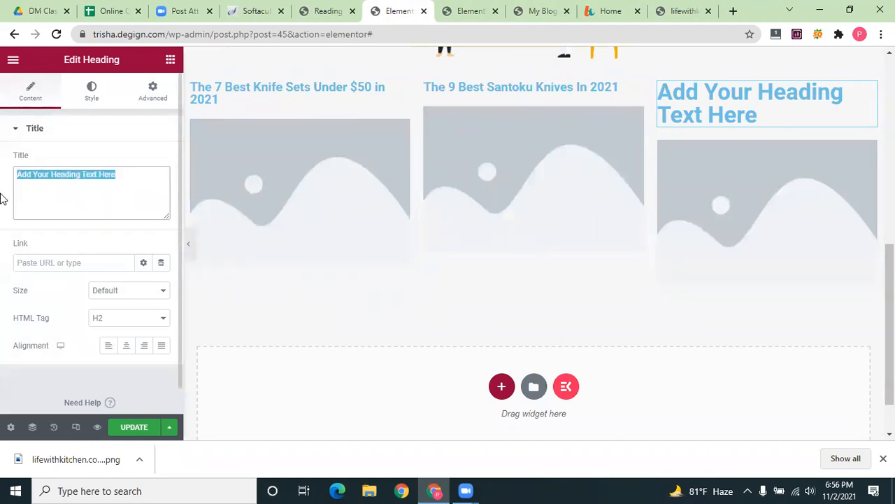
{"action": "key", "text": "ctrl+v"}
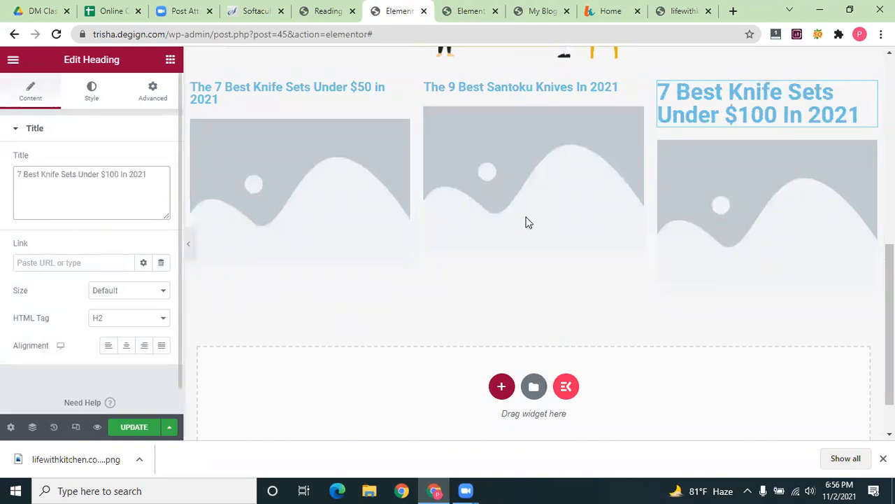
{"action": "left_click", "coordinate": [136, 293]}
{"action": "left_click", "coordinate": [133, 326]}
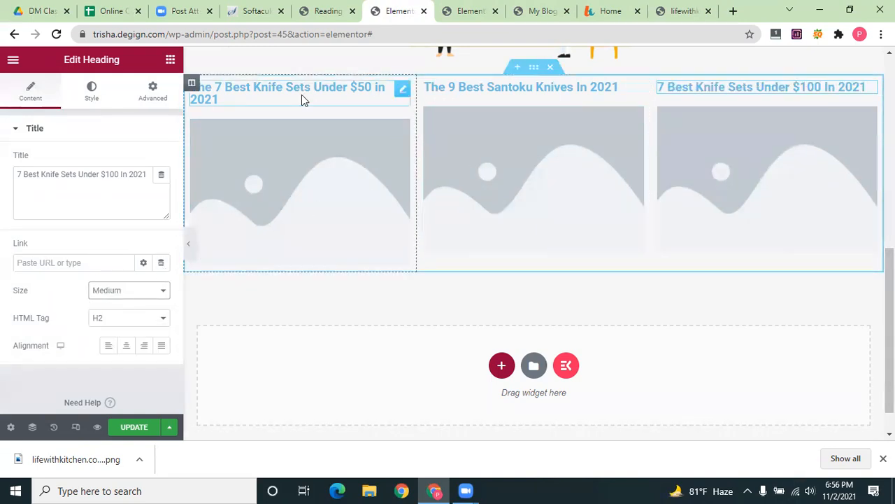
Color the third heading's text with the logo's orange using the color sampler
{"action": "left_click", "coordinate": [92, 95]}
{"action": "left_click", "coordinate": [161, 161]}
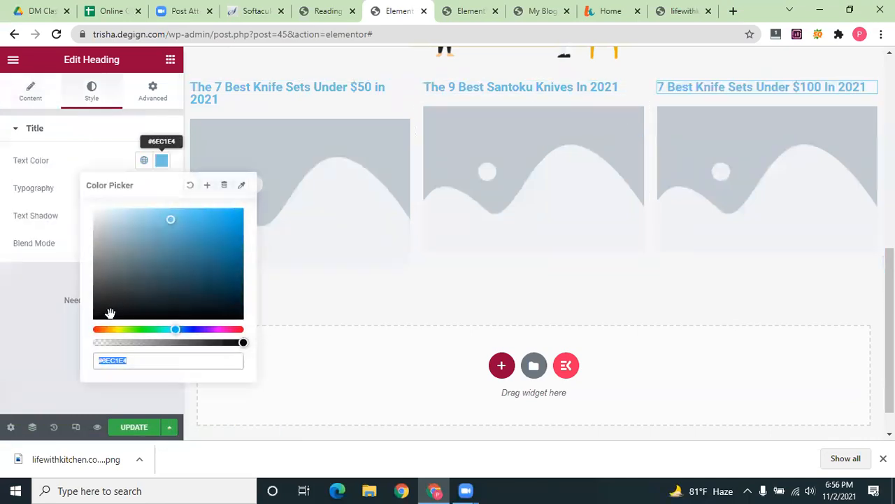
{"action": "left_click", "coordinate": [98, 315]}
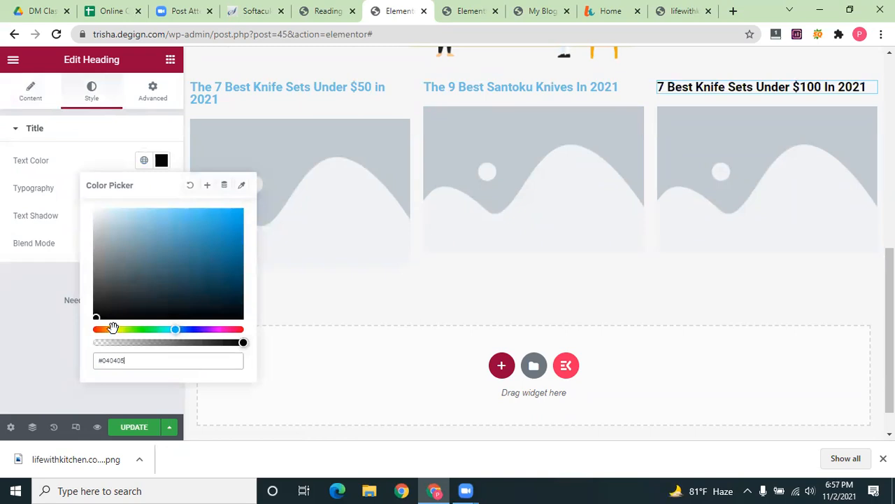
{"action": "left_click", "coordinate": [241, 185]}
{"action": "scroll", "coordinate": [457, 227], "scroll_direction": "up", "scroll_amount": 3}
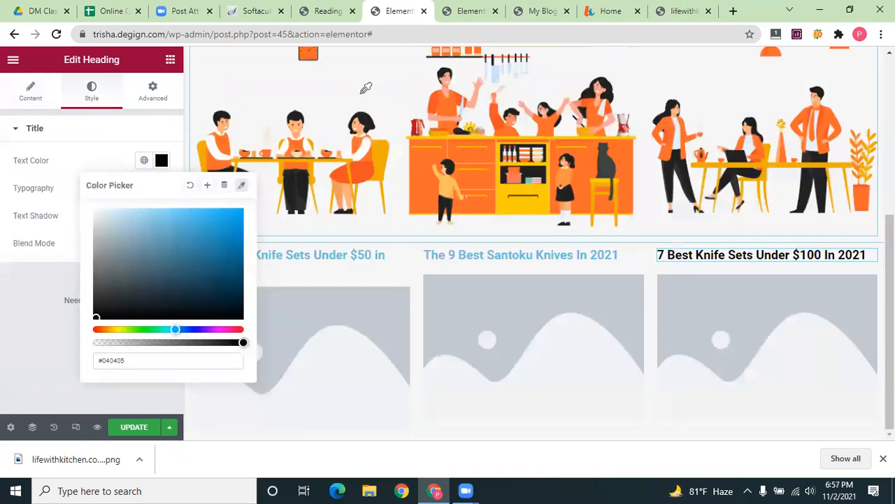
{"action": "scroll", "coordinate": [365, 88], "scroll_direction": "up", "scroll_amount": 4}
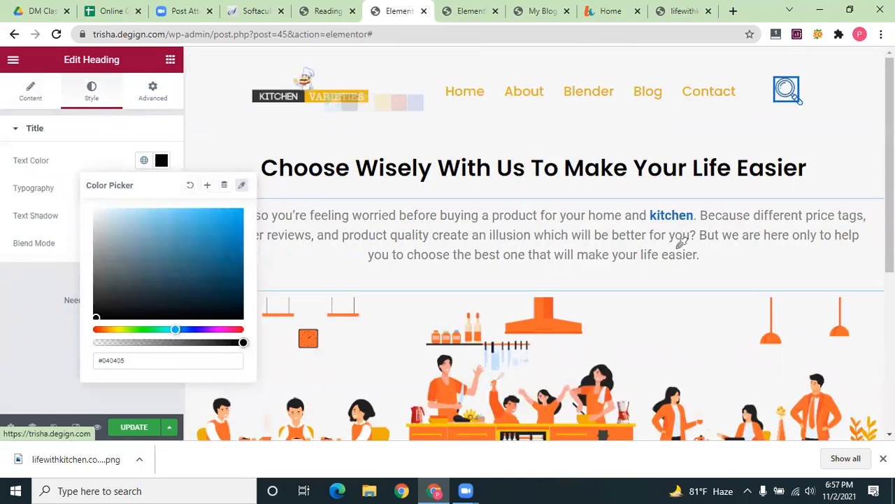
{"action": "scroll", "coordinate": [735, 255], "scroll_direction": "down", "scroll_amount": 1}
{"action": "scroll", "coordinate": [735, 255], "scroll_direction": "down", "scroll_amount": 3}
{"action": "scroll", "coordinate": [653, 238], "scroll_direction": "up", "scroll_amount": 2}
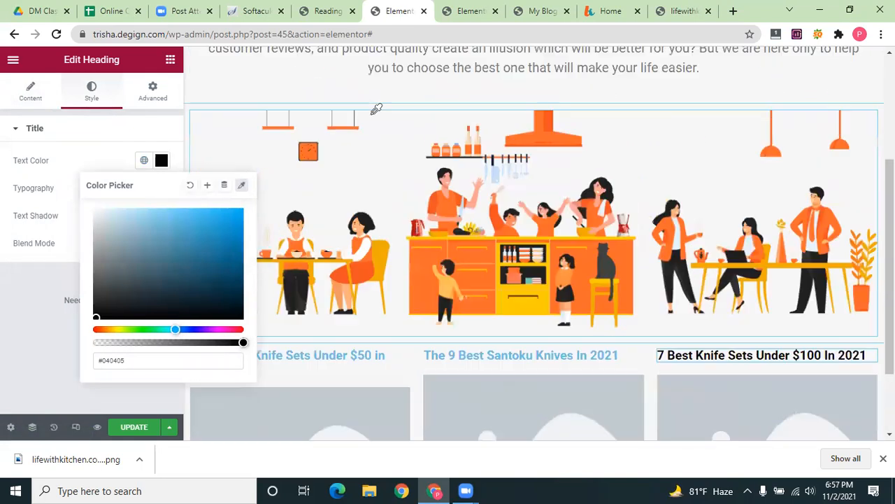
{"action": "scroll", "coordinate": [371, 88], "scroll_direction": "up", "scroll_amount": 2}
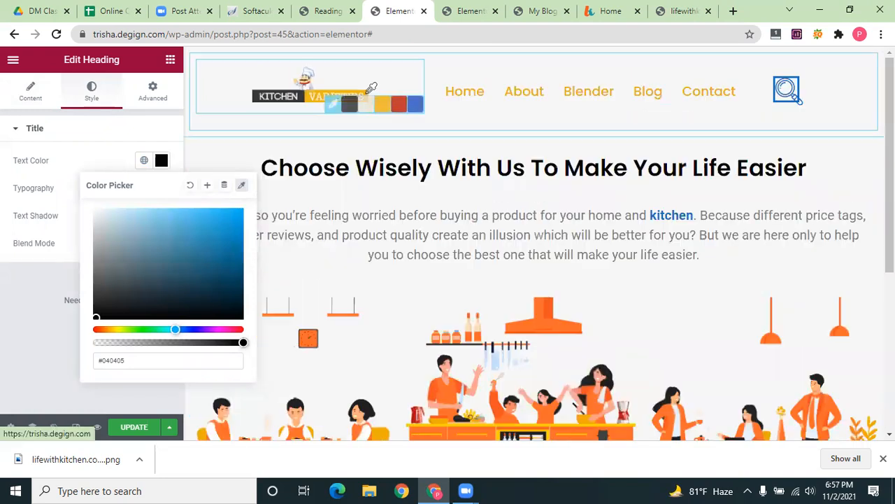
{"action": "left_click", "coordinate": [384, 105]}
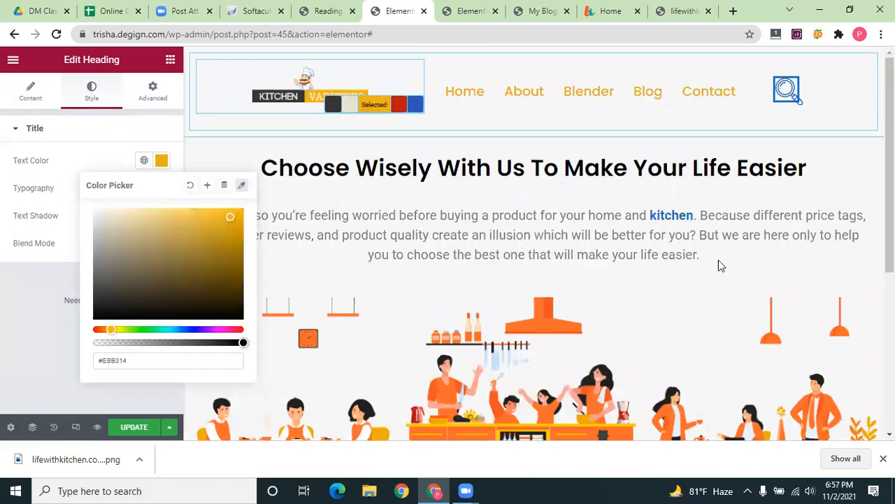
{"action": "scroll", "coordinate": [717, 147], "scroll_direction": "down", "scroll_amount": 5}
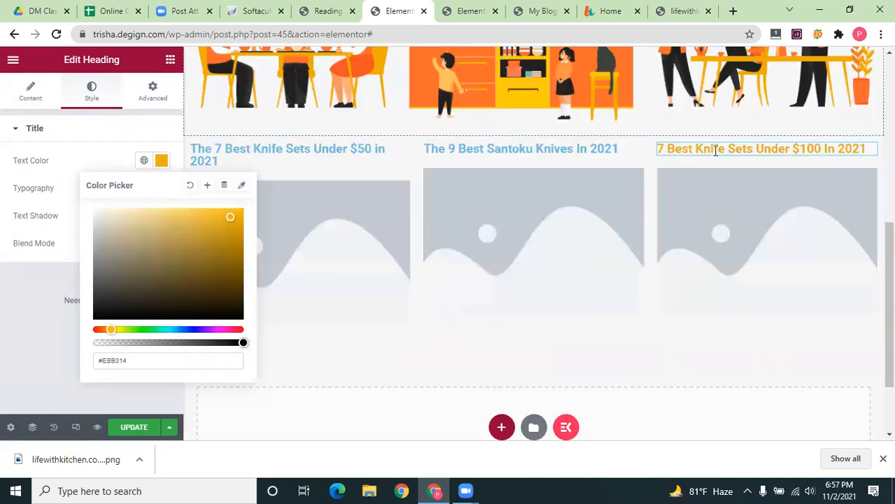
Give the second heading the same orange text color, sampled from the third heading
{"action": "left_click", "coordinate": [615, 150]}
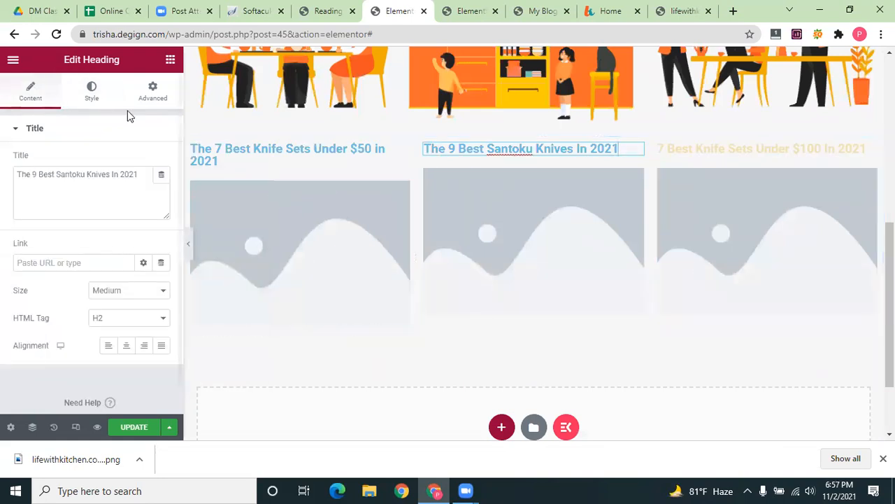
{"action": "left_click", "coordinate": [87, 102]}
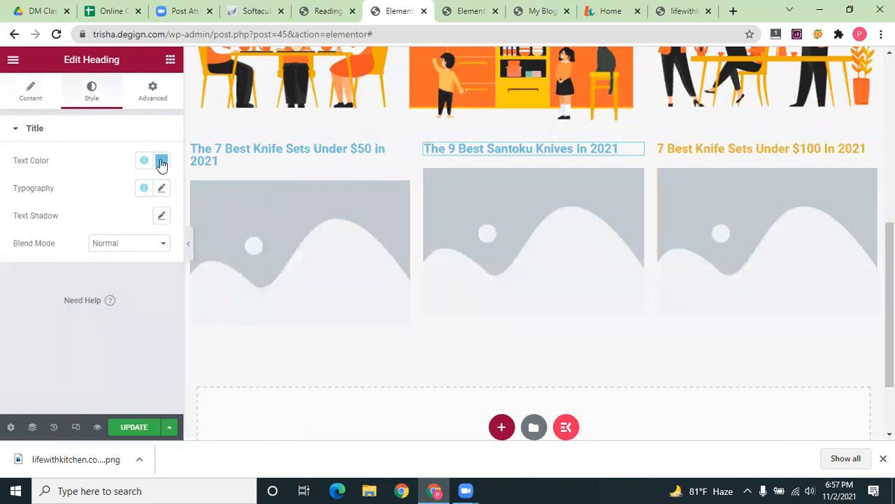
{"action": "left_click", "coordinate": [161, 161]}
{"action": "left_click", "coordinate": [242, 185]}
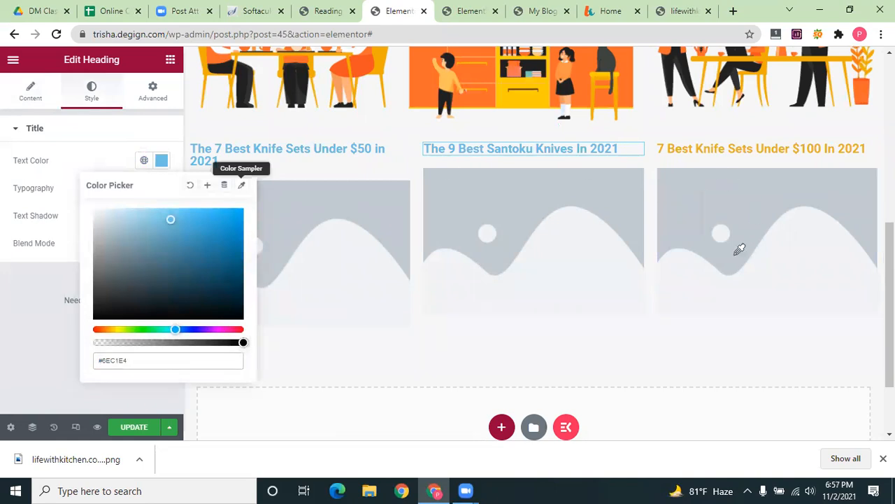
{"action": "scroll", "coordinate": [738, 250], "scroll_direction": "up", "scroll_amount": 2}
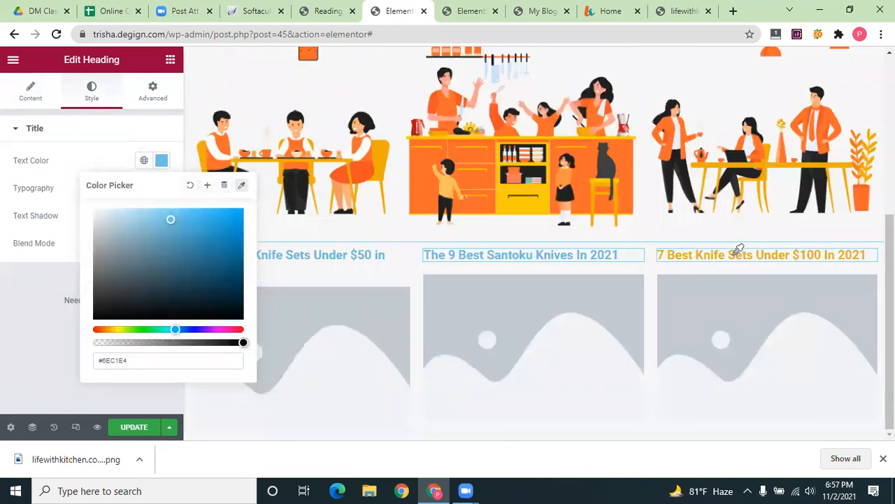
{"action": "left_click", "coordinate": [746, 263]}
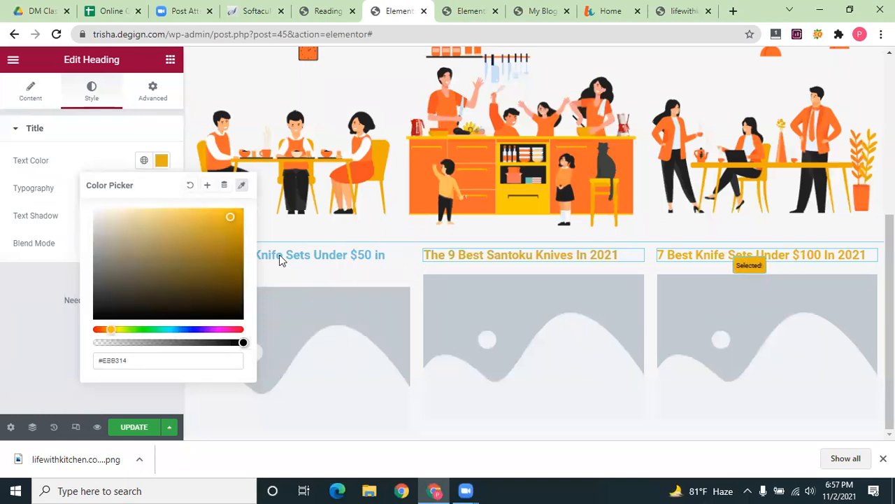
{"action": "scroll", "coordinate": [280, 259], "scroll_direction": "down", "scroll_amount": 2}
Set the first heading's text color to the matching orange #EBB314
{"action": "left_click", "coordinate": [220, 160]}
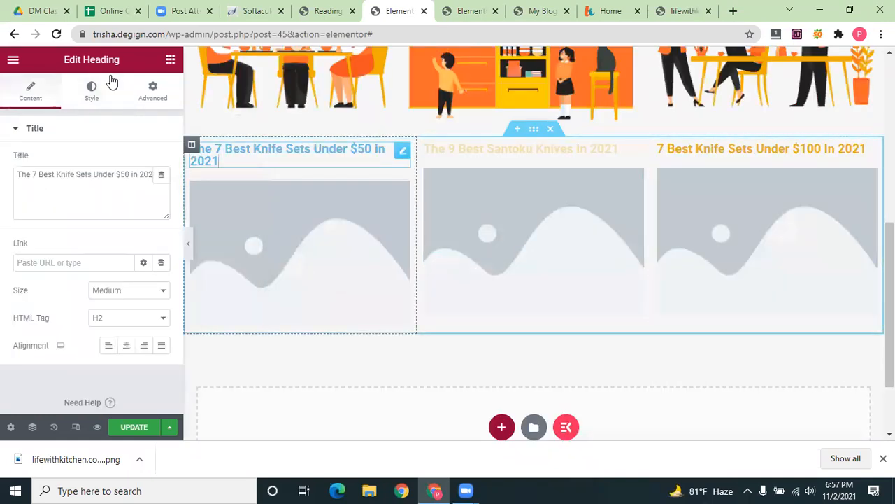
{"action": "left_click", "coordinate": [92, 98]}
{"action": "left_click", "coordinate": [162, 162]}
{"action": "left_click", "coordinate": [242, 184]}
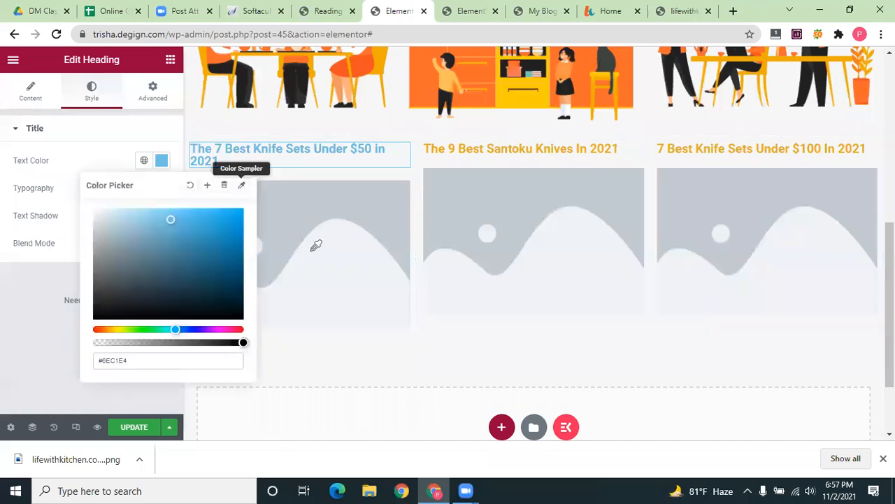
{"action": "scroll", "coordinate": [316, 246], "scroll_direction": "up", "scroll_amount": 2}
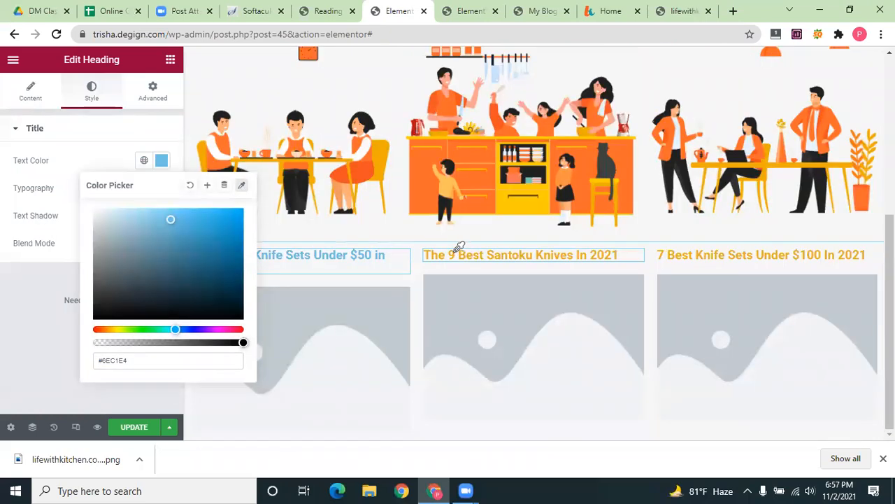
{"action": "scroll", "coordinate": [172, 324], "scroll_direction": "down", "scroll_amount": 2}
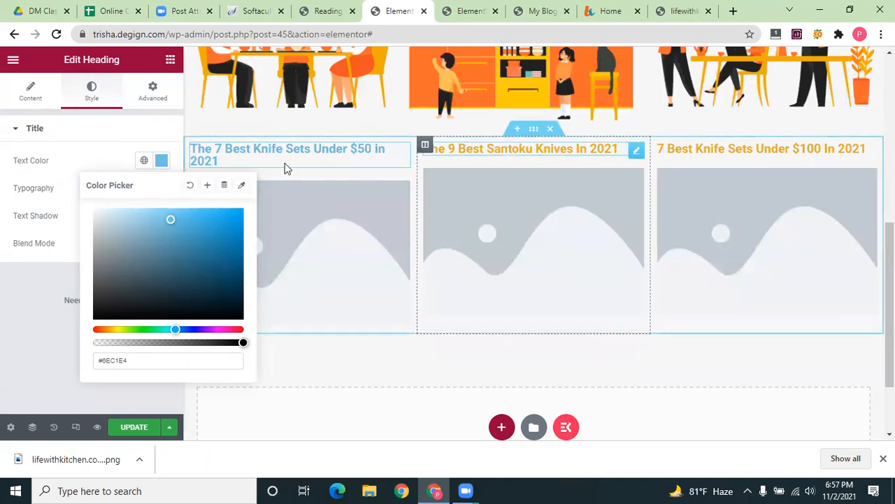
{"action": "left_click", "coordinate": [242, 185]}
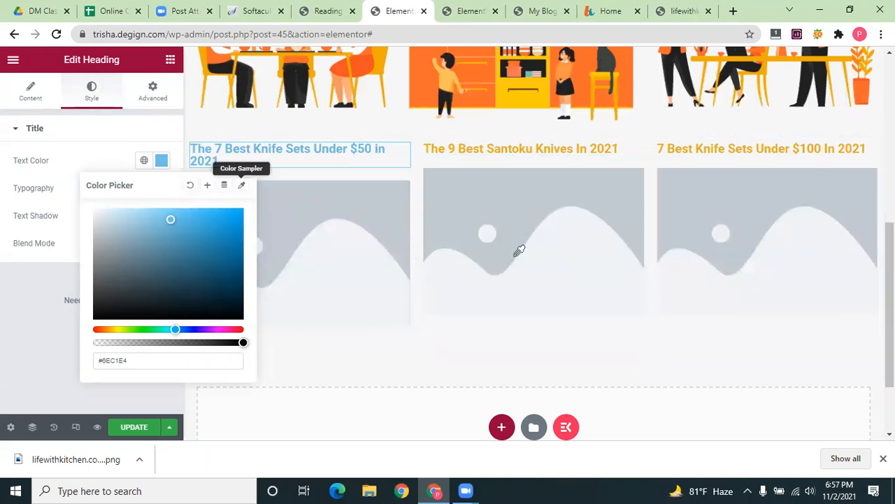
{"action": "scroll", "coordinate": [516, 249], "scroll_direction": "up", "scroll_amount": 2}
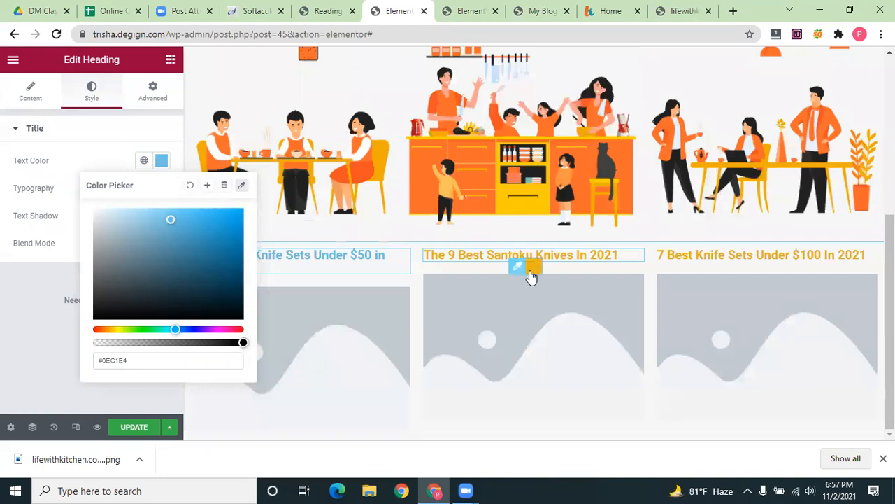
{"action": "left_click", "coordinate": [526, 261]}
{"action": "scroll", "coordinate": [463, 182], "scroll_direction": "down", "scroll_amount": 2}
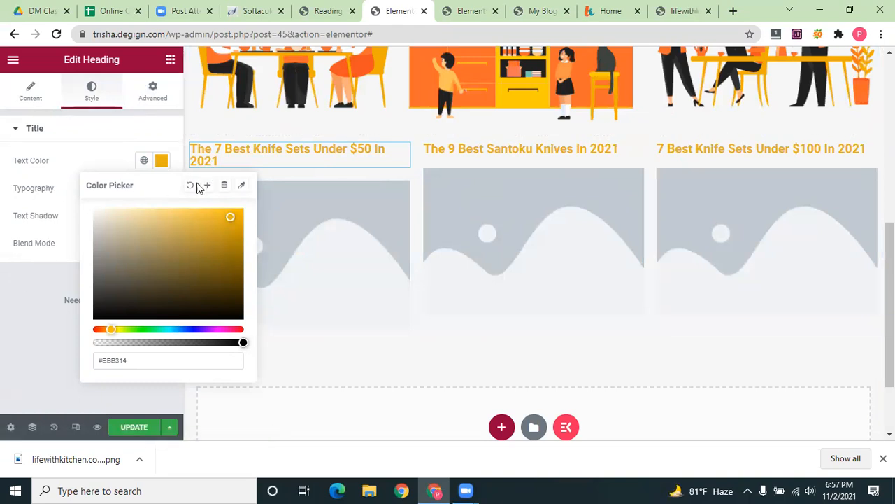
{"action": "left_click", "coordinate": [162, 161]}
Set the typography size of the $50, Santoku and $100 headings to 22 px
{"action": "left_click", "coordinate": [161, 189]}
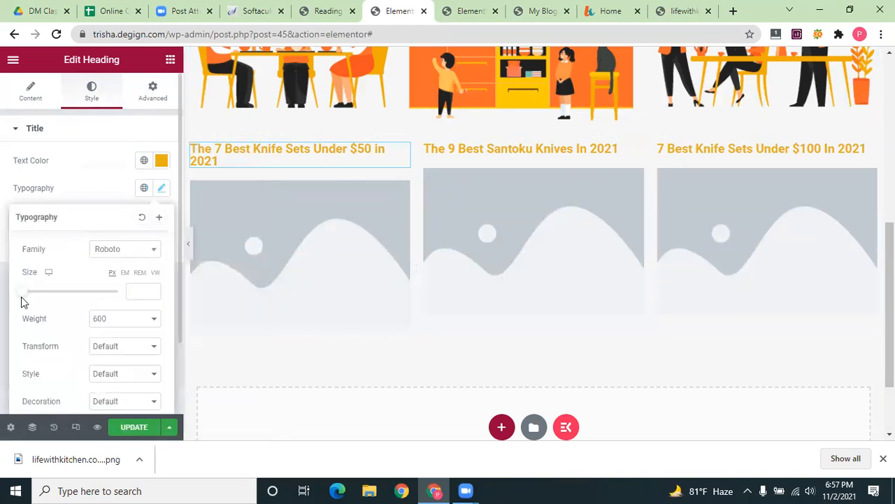
{"action": "left_click_drag", "start_coordinate": [22, 293], "coordinate": [30, 295]}
{"action": "left_click_drag", "start_coordinate": [33, 296], "coordinate": [34, 297]}
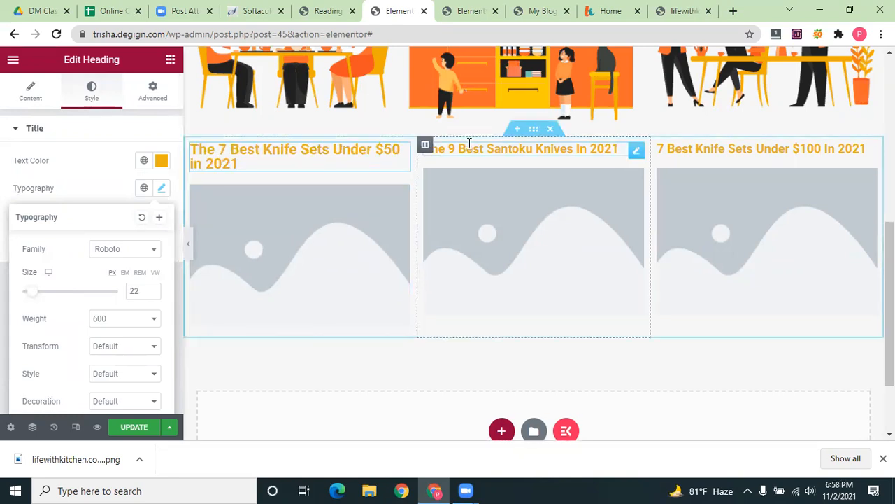
{"action": "left_click", "coordinate": [648, 152]}
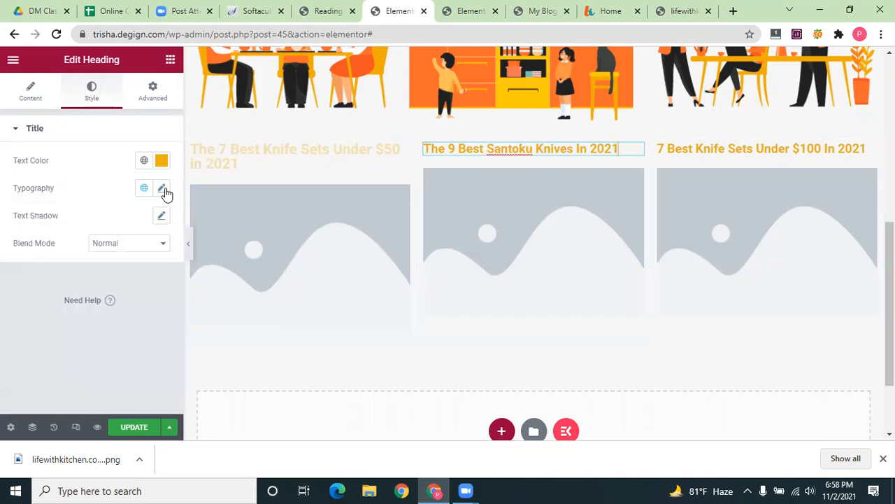
{"action": "left_click", "coordinate": [163, 190]}
{"action": "left_click", "coordinate": [135, 290]}
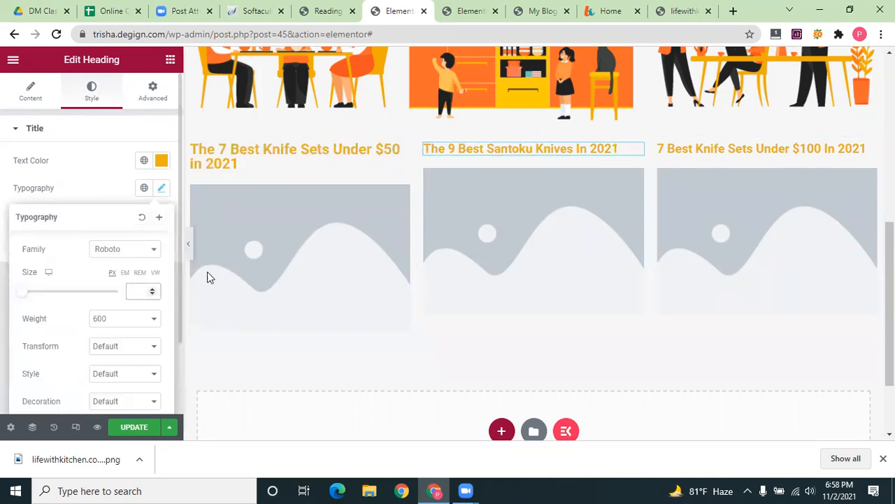
{"action": "left_click", "coordinate": [715, 147]}
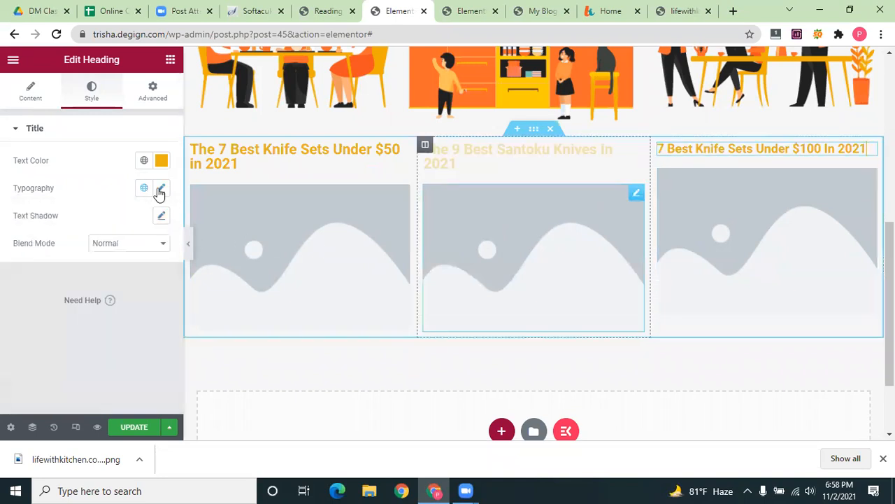
{"action": "left_click", "coordinate": [133, 289]}
{"action": "type", "text": "22"}
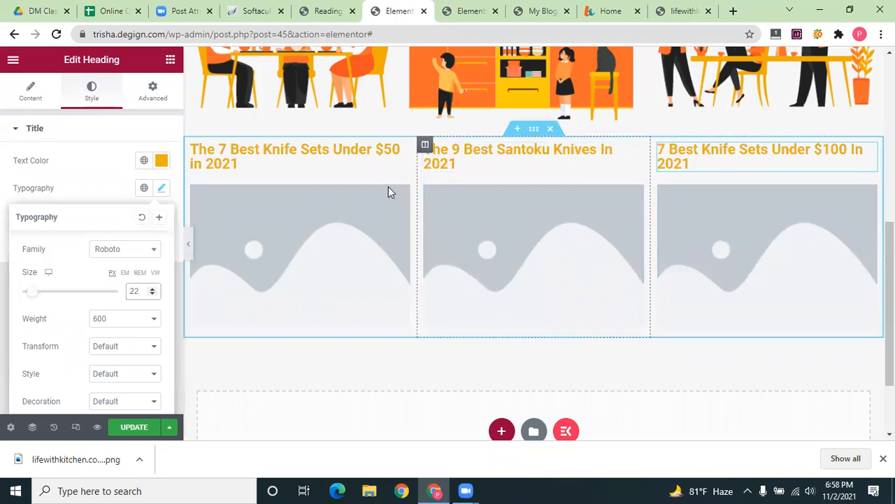
{"action": "left_click", "coordinate": [296, 263]}
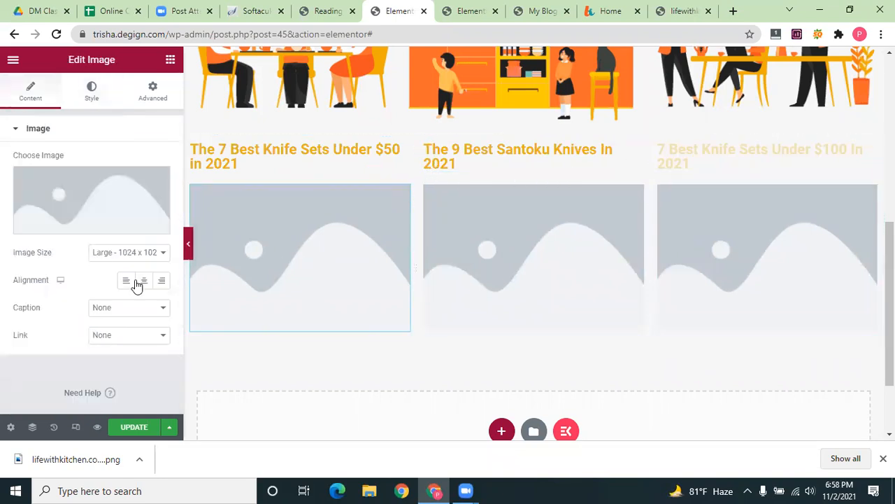
Upload the blender photo images (2).jpg into the first column's image widget
{"action": "left_click", "coordinate": [98, 224]}
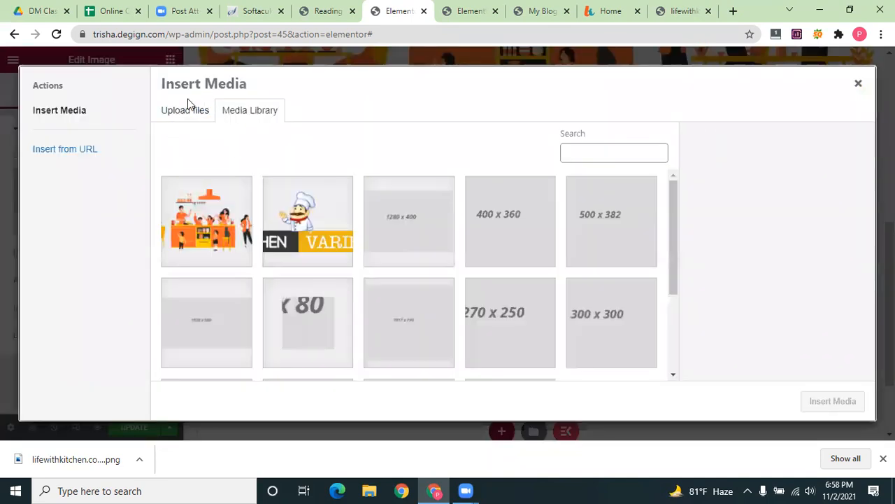
{"action": "left_click", "coordinate": [519, 260]}
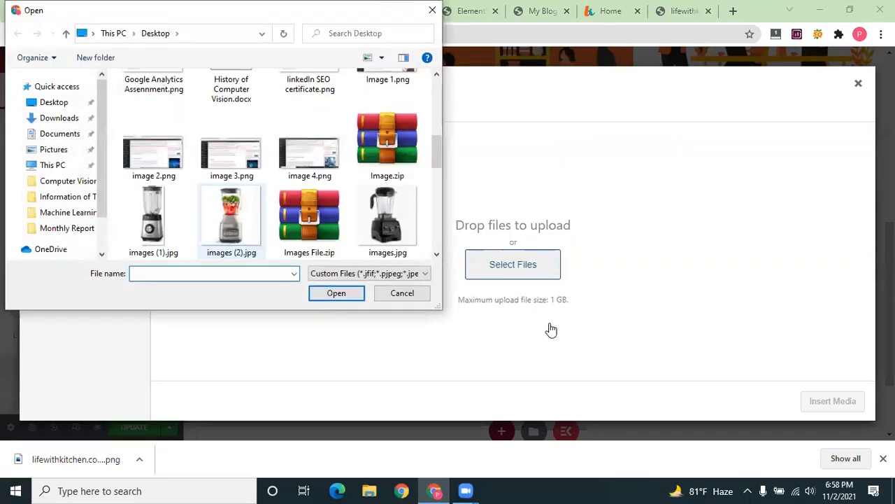
{"action": "left_click", "coordinate": [231, 220]}
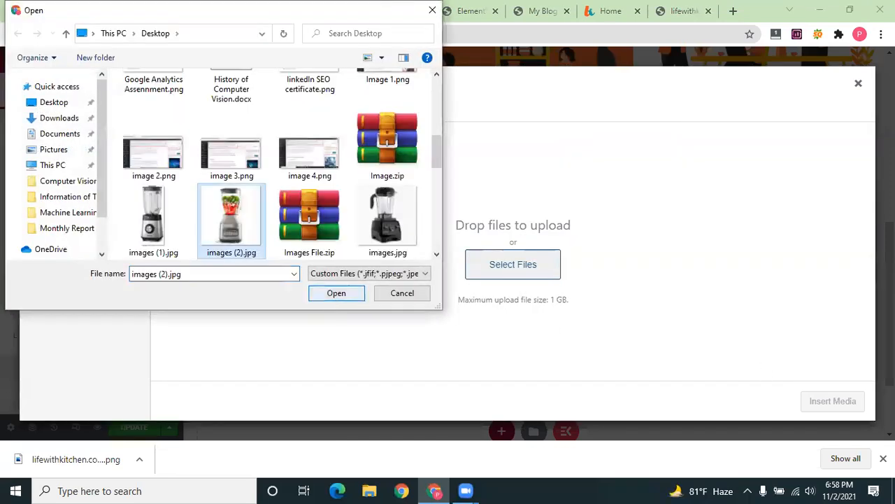
{"action": "key", "text": "Return"}
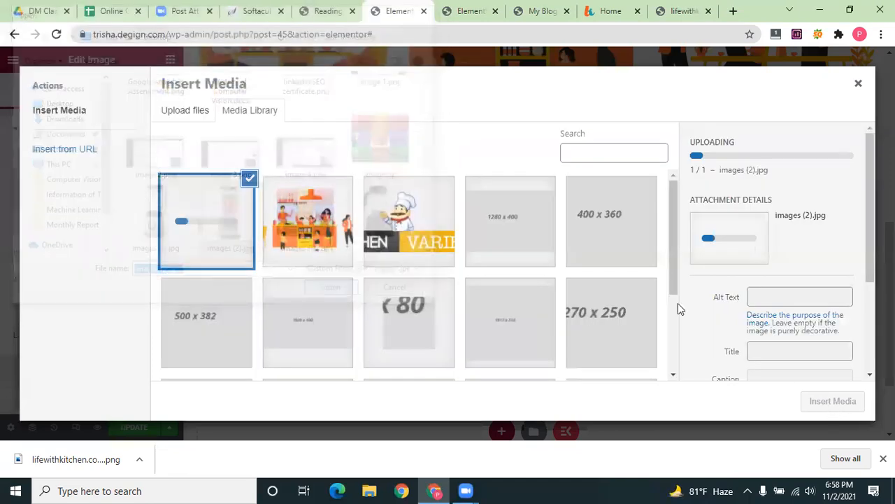
{"action": "key", "text": "Escape"}
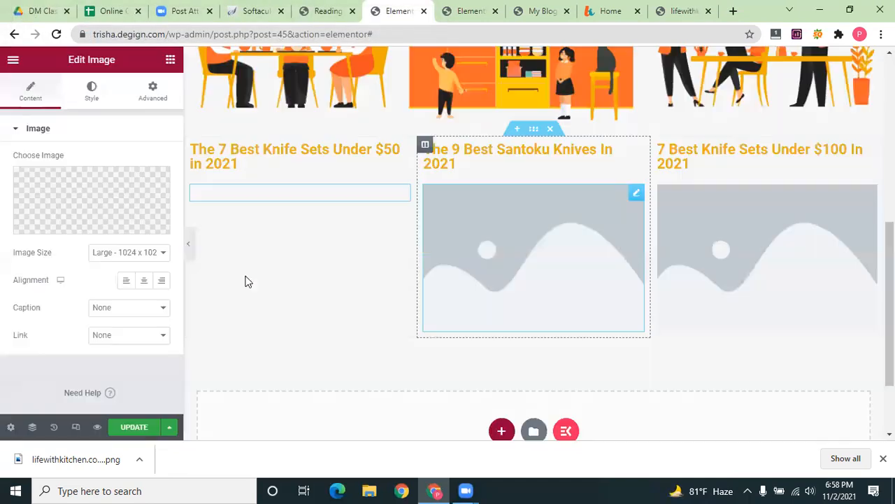
Insert the same blender photo from the Media Library into the second and third columns
{"action": "left_click", "coordinate": [423, 280]}
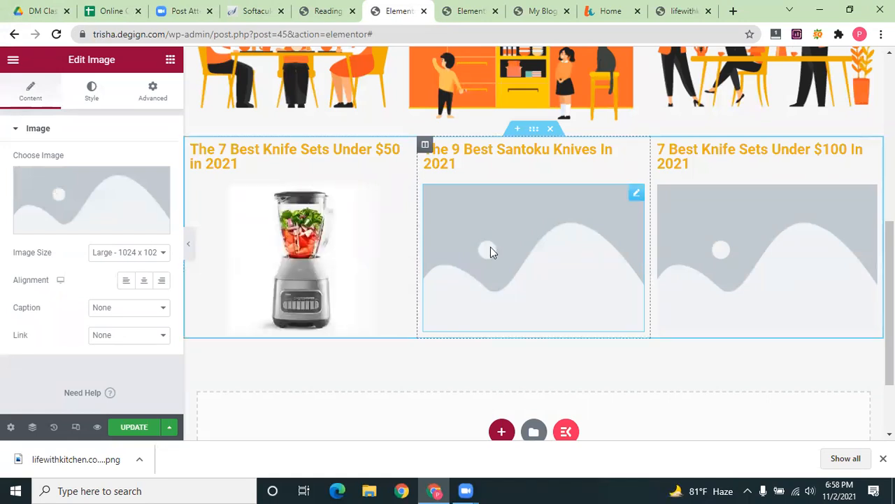
{"action": "left_click", "coordinate": [76, 225]}
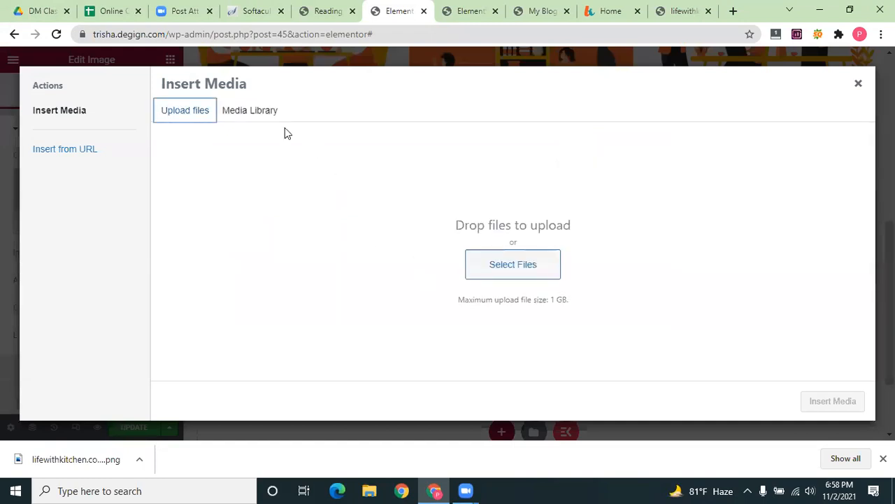
{"action": "left_click", "coordinate": [256, 116]}
{"action": "left_click", "coordinate": [234, 239]}
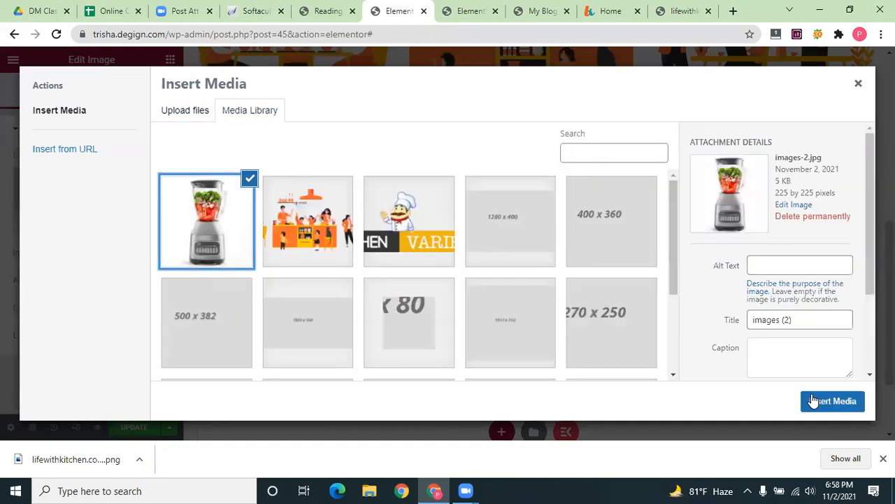
{"action": "left_click", "coordinate": [714, 296]}
{"action": "left_click", "coordinate": [106, 228]}
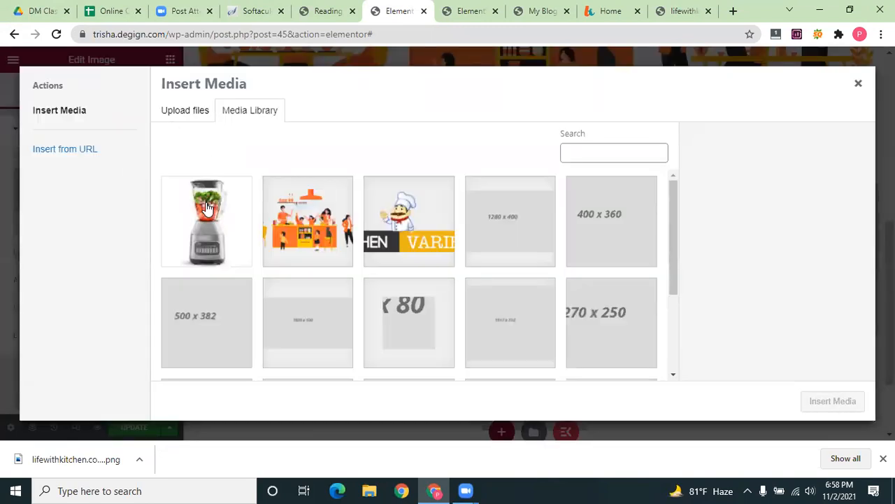
{"action": "left_click", "coordinate": [208, 210]}
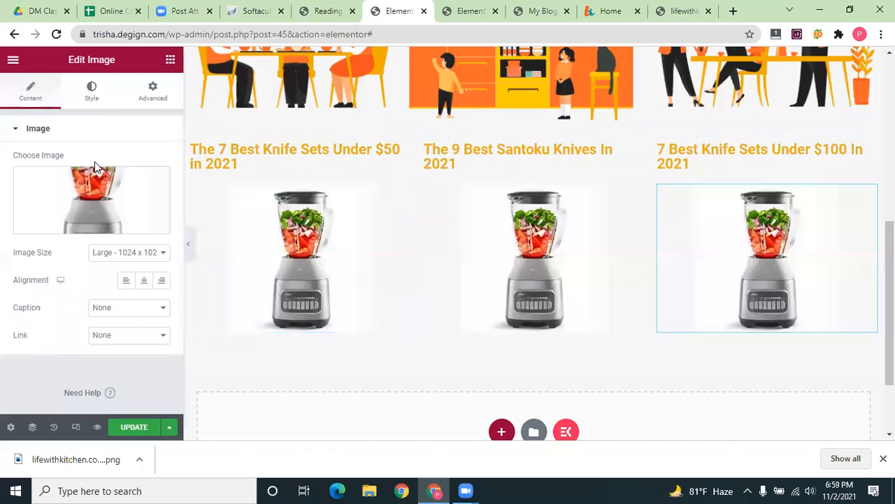
{"action": "left_click", "coordinate": [170, 60]}
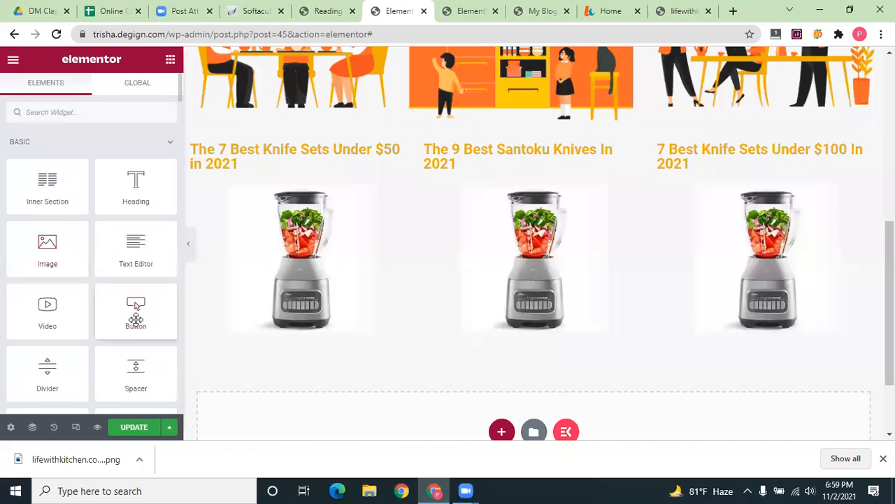
Add a button under the first column's image and label it 'Read More'
{"action": "left_click_drag", "start_coordinate": [306, 370], "coordinate": [318, 336]}
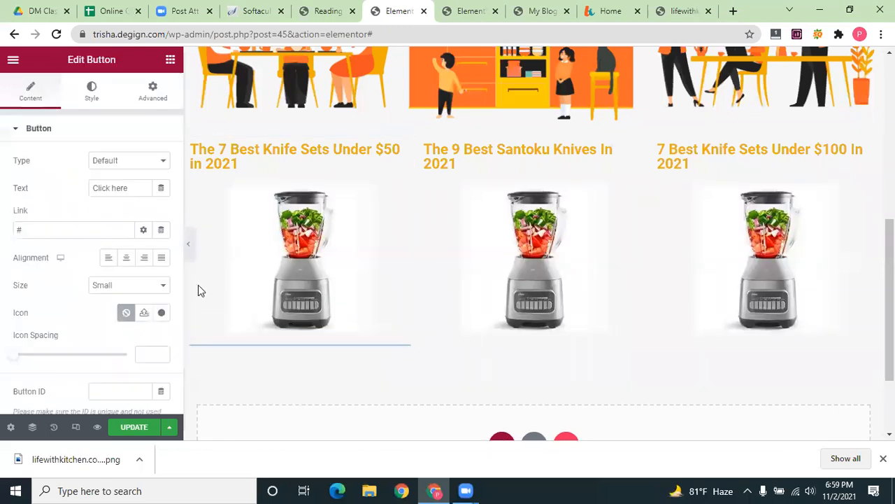
{"action": "left_click", "coordinate": [160, 69]}
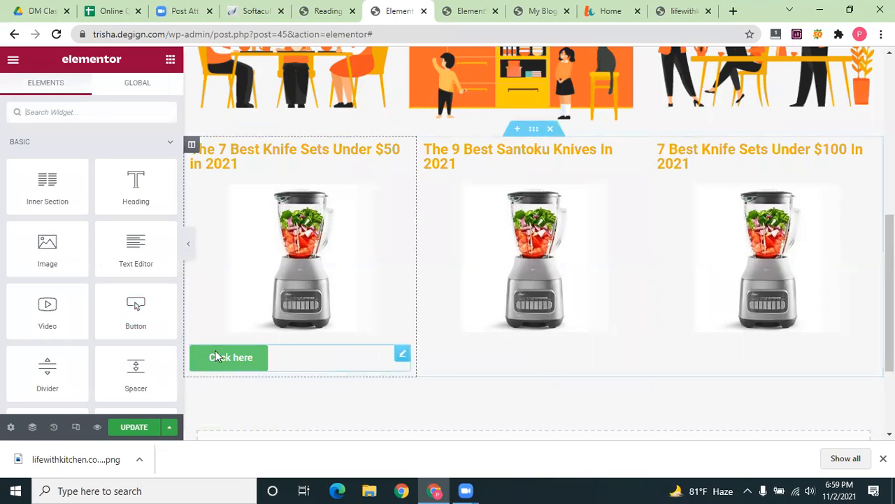
{"action": "left_click", "coordinate": [274, 354]}
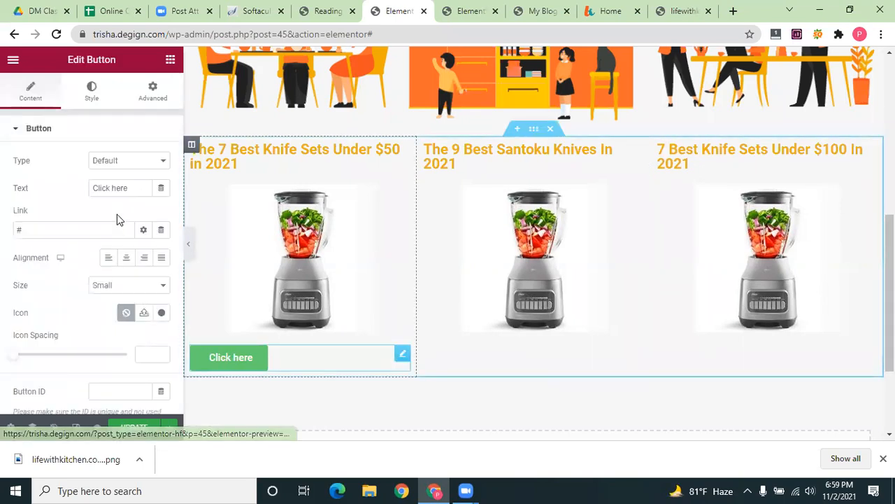
{"action": "left_click", "coordinate": [133, 188]}
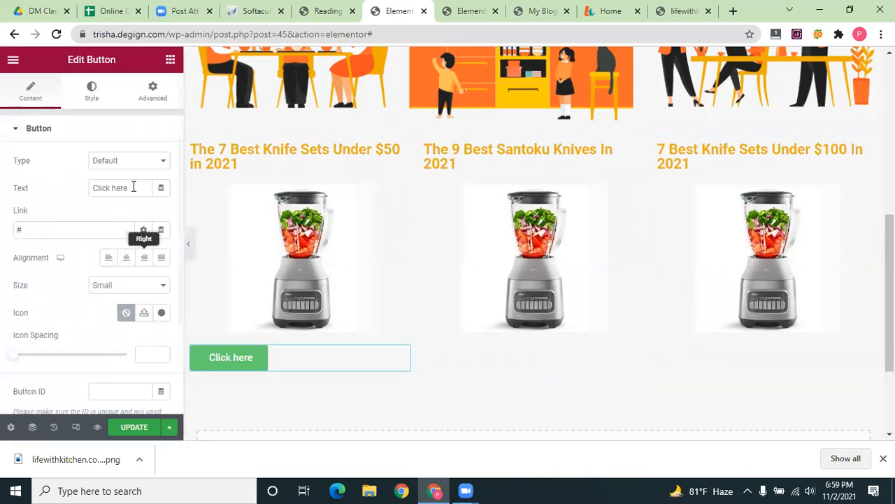
{"action": "key", "text": "ctrl+a"}
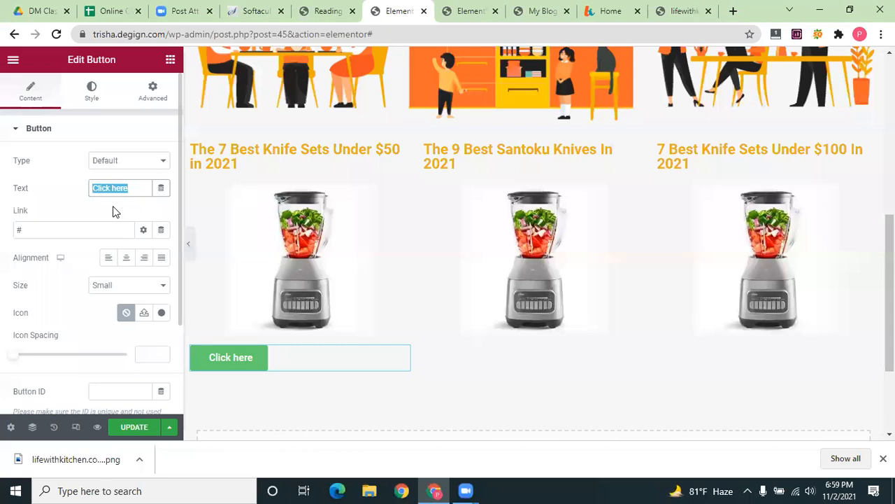
{"action": "type", "text": "Re"}
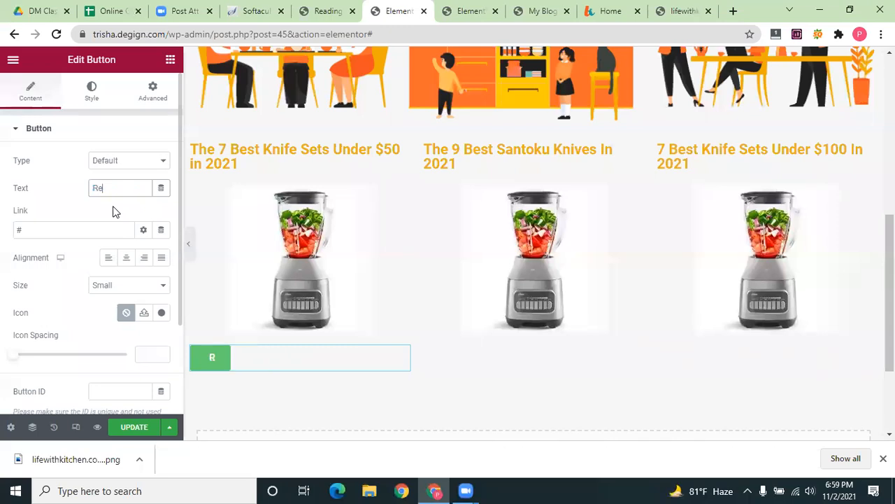
{"action": "type", "text": "ad More"}
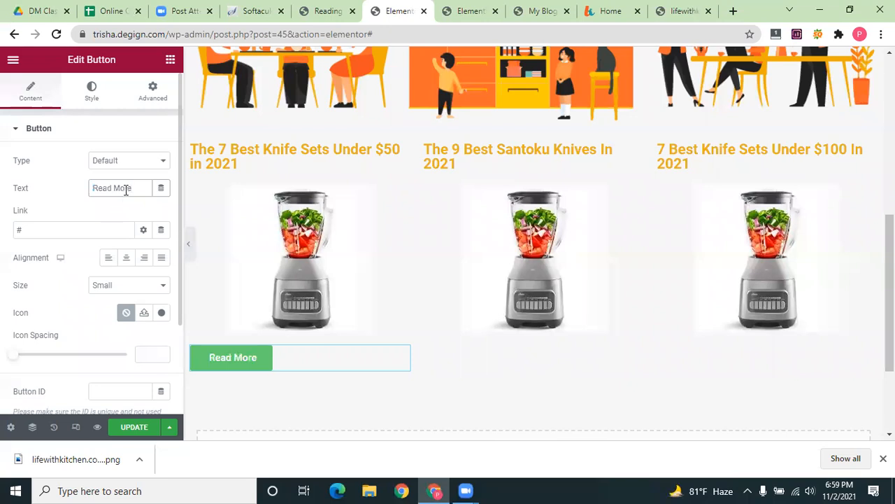
Keep the button type at Default after trying Success, and set its size to Medium
{"action": "left_click", "coordinate": [149, 160]}
{"action": "left_click", "coordinate": [130, 196]}
{"action": "left_click", "coordinate": [137, 166]}
{"action": "left_click", "coordinate": [137, 172]}
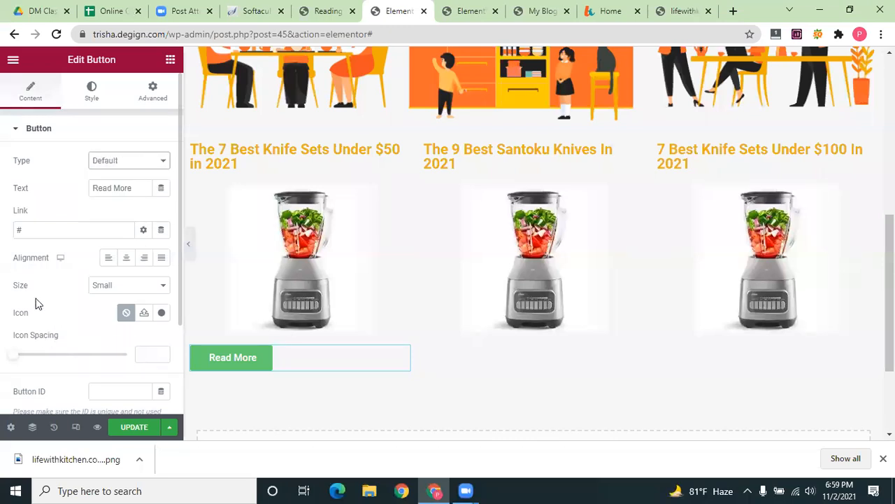
{"action": "left_click", "coordinate": [135, 289]}
{"action": "left_click", "coordinate": [127, 318]}
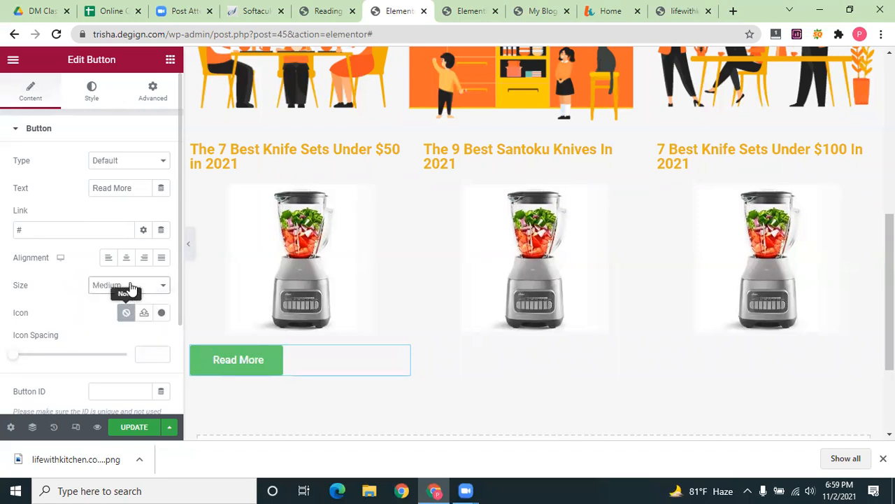
{"action": "left_click", "coordinate": [128, 287]}
{"action": "left_click", "coordinate": [126, 328]}
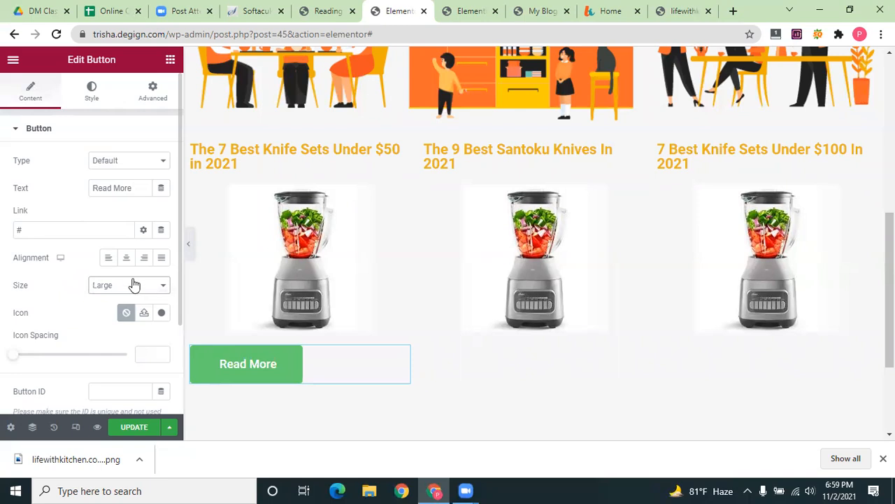
{"action": "left_click", "coordinate": [126, 288]}
{"action": "left_click", "coordinate": [126, 319]}
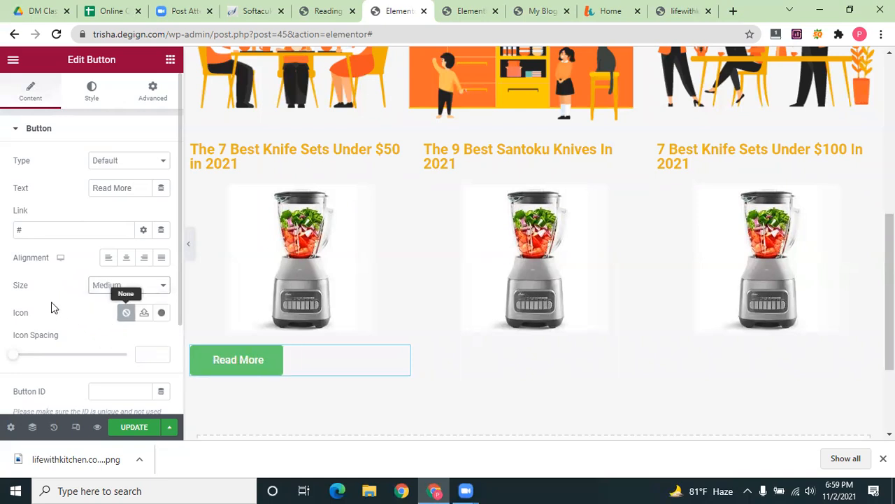
Give the Read More button a background color sampled from the yellow chair
{"action": "left_click", "coordinate": [89, 95]}
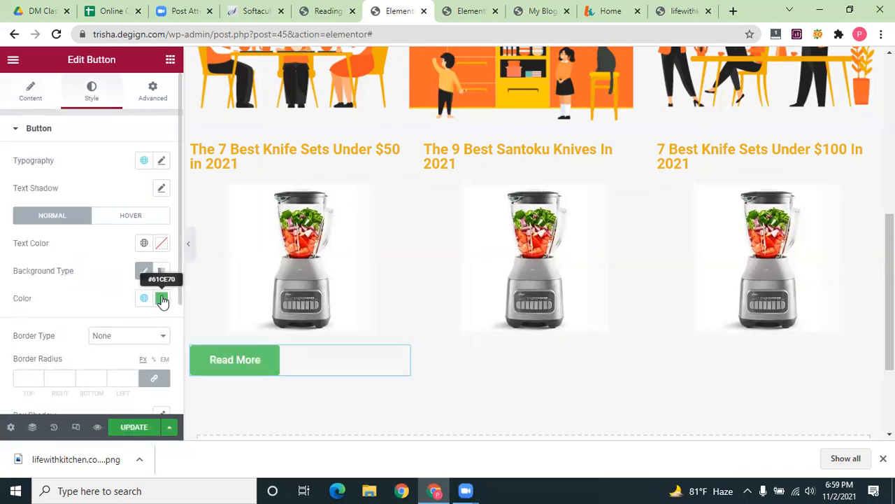
{"action": "left_click", "coordinate": [162, 300]}
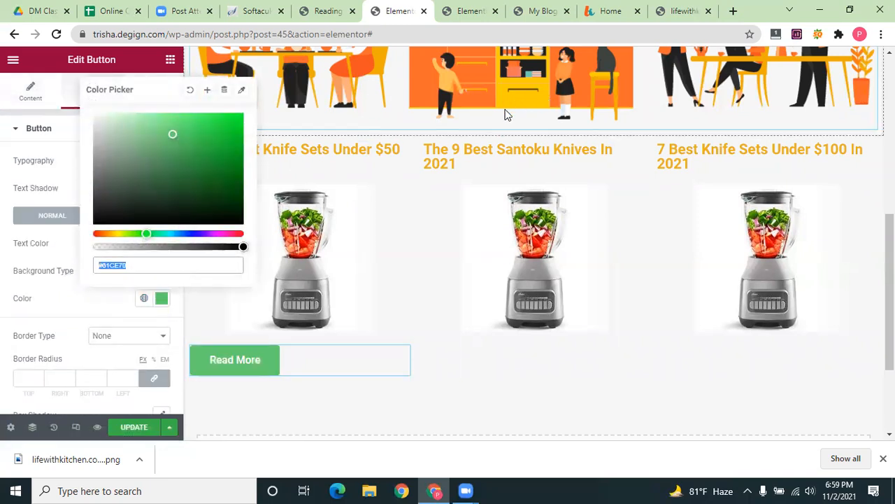
{"action": "left_click", "coordinate": [242, 91]}
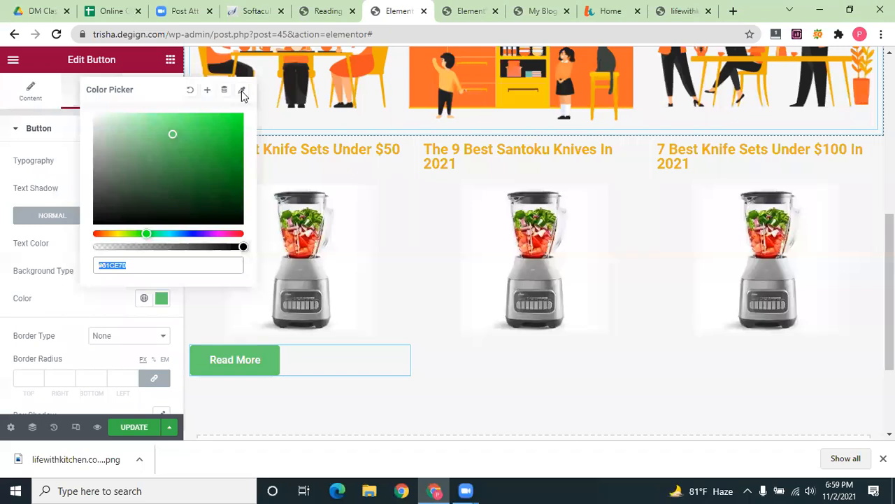
{"action": "scroll", "coordinate": [532, 152], "scroll_direction": "up", "scroll_amount": 1}
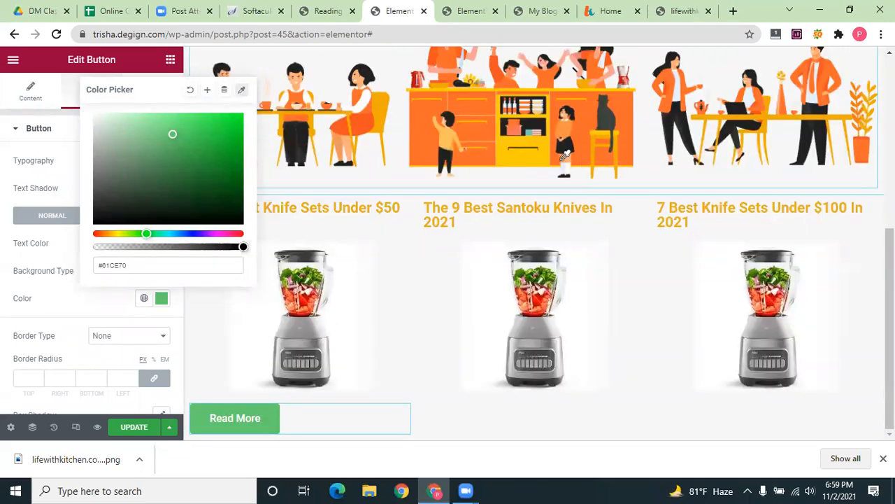
{"action": "left_click", "coordinate": [594, 176]}
{"action": "scroll", "coordinate": [256, 392], "scroll_direction": "down", "scroll_amount": 1}
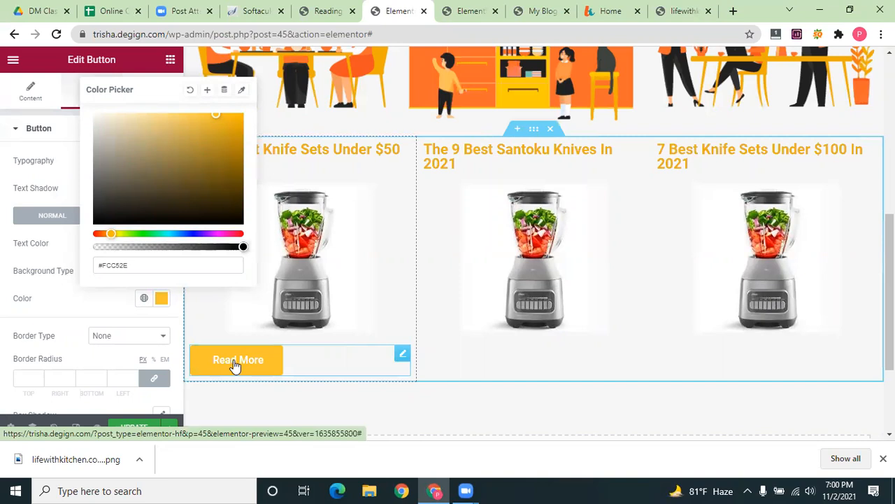
{"action": "left_click", "coordinate": [2, 278]}
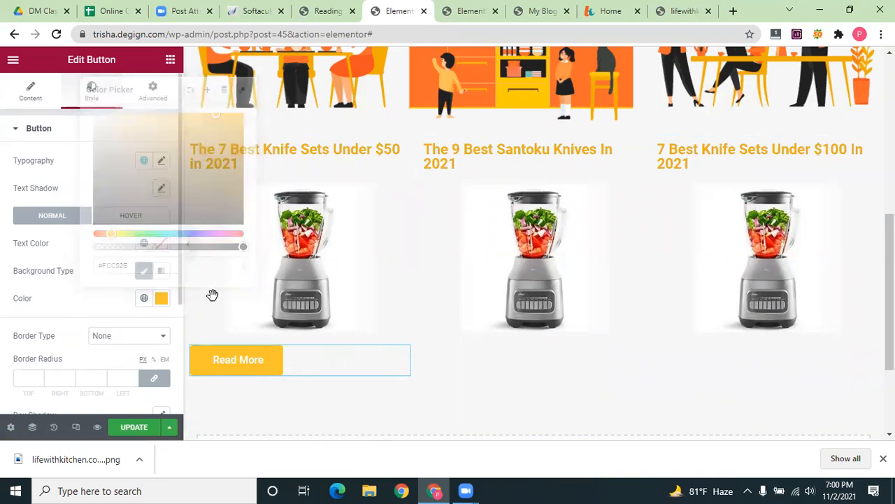
Set the button's text color to a sampled dark grey, #222827
{"action": "left_click", "coordinate": [161, 243]}
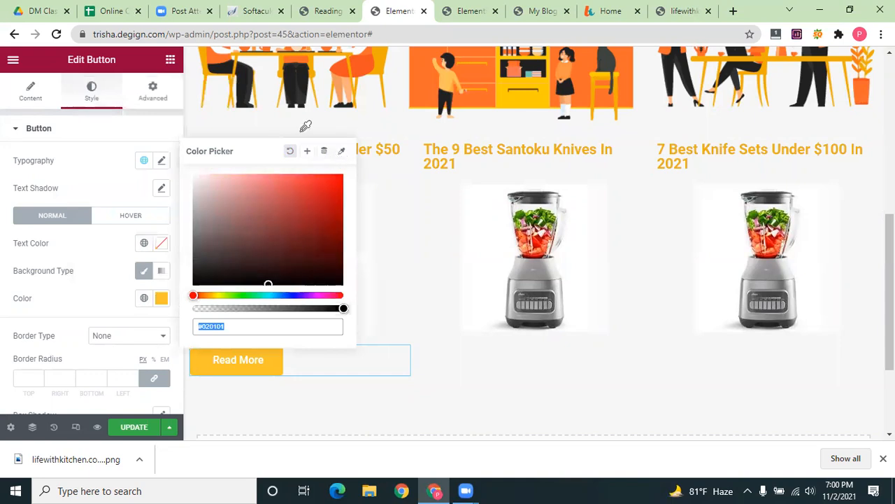
{"action": "left_click", "coordinate": [342, 150]}
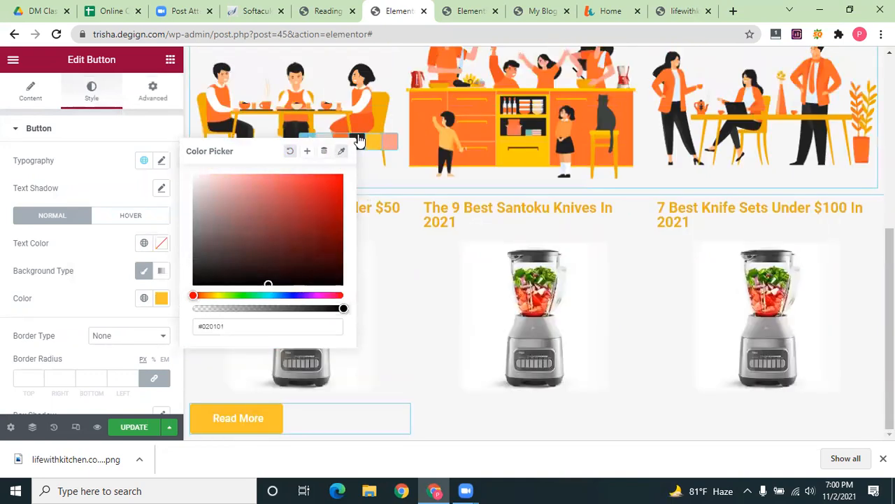
{"action": "left_click", "coordinate": [249, 364]}
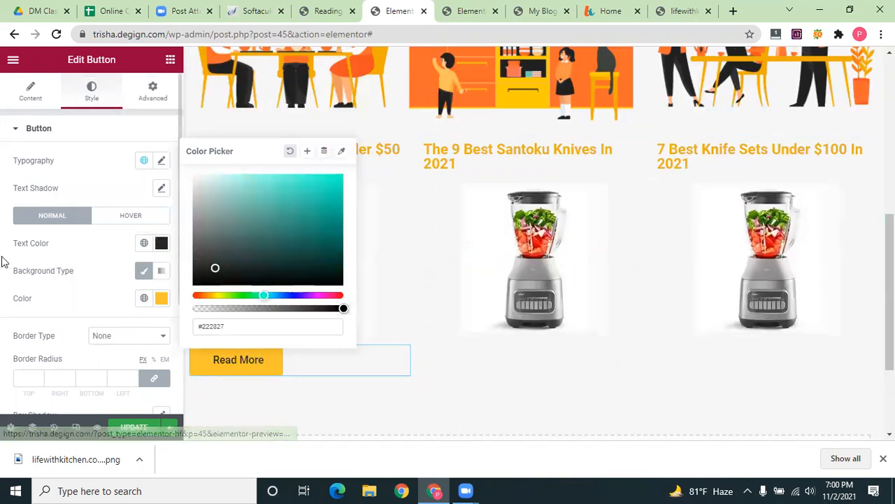
{"action": "left_click", "coordinate": [38, 234]}
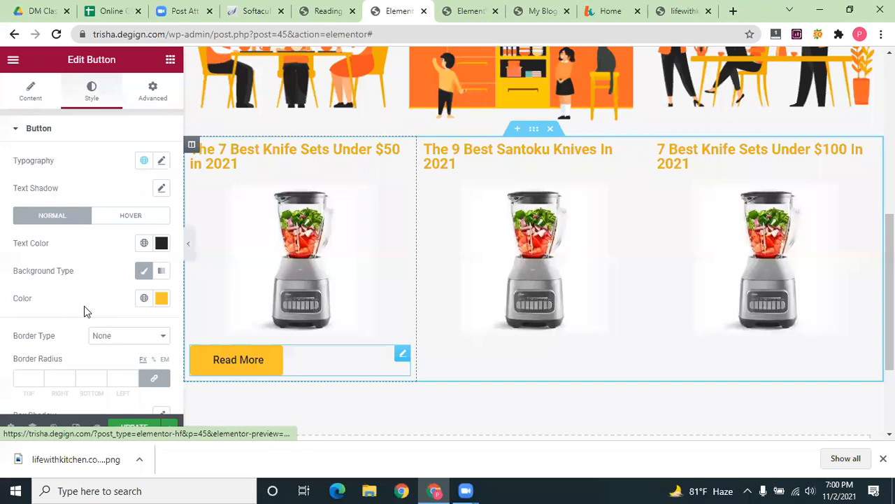
Set the Read More button text to the Poppins font at size 21
{"action": "left_click", "coordinate": [161, 162]}
{"action": "left_click_drag", "start_coordinate": [32, 273], "coordinate": [36, 272]}
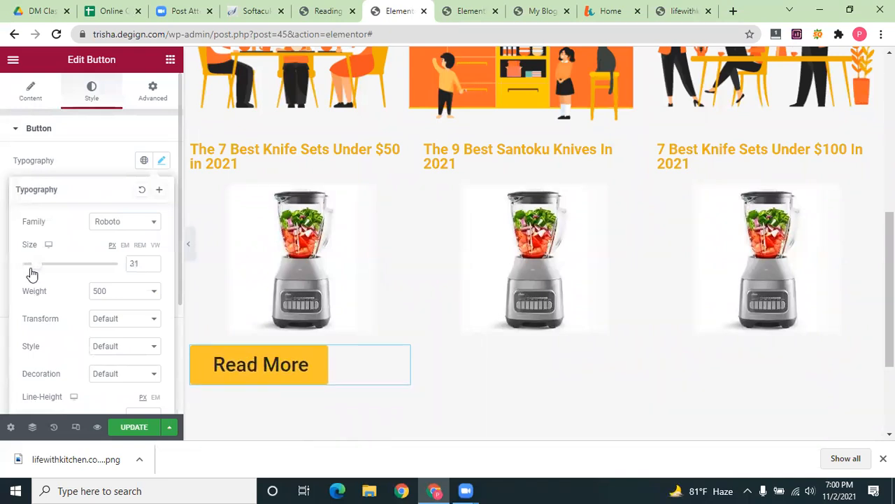
{"action": "left_click_drag", "start_coordinate": [30, 272], "coordinate": [27, 272]}
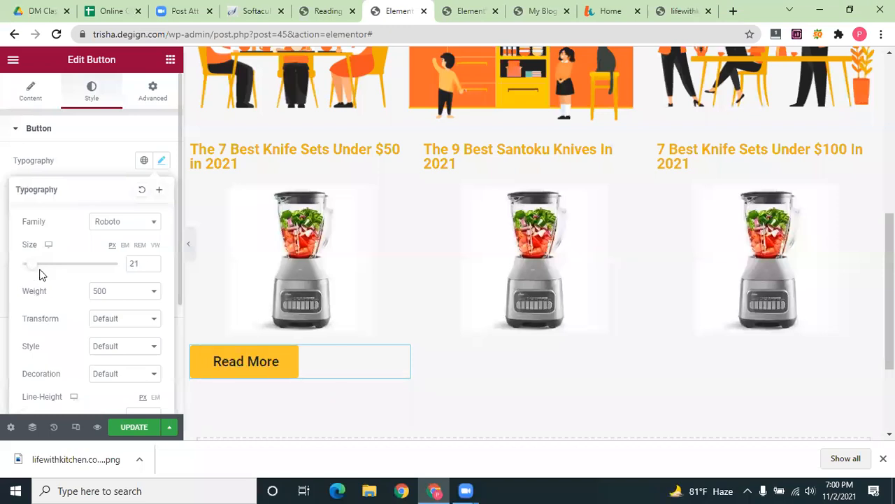
{"action": "left_click", "coordinate": [126, 222]}
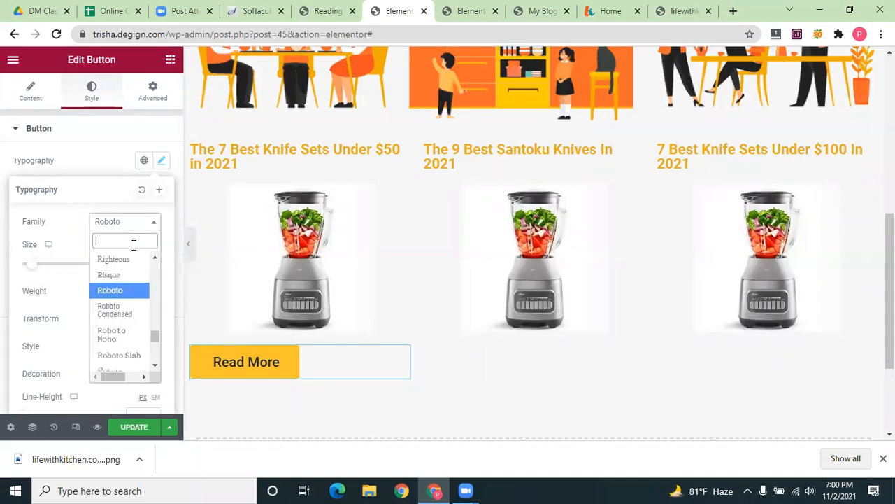
{"action": "type", "text": "pop"}
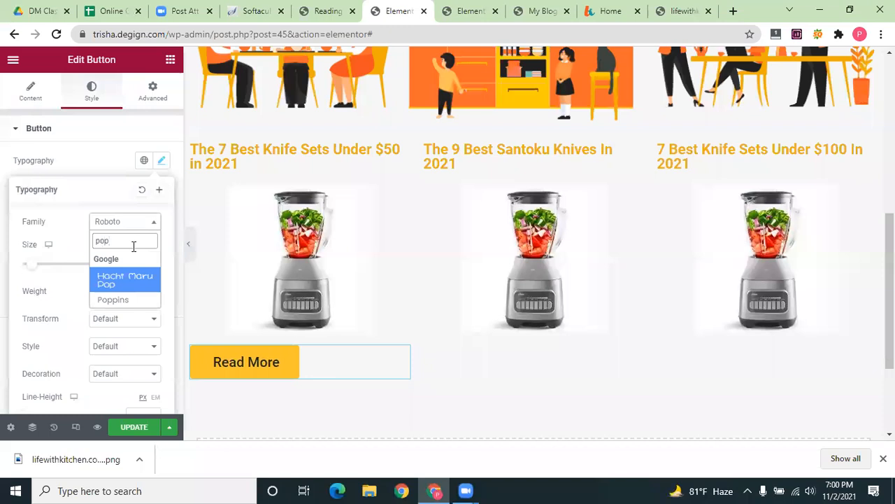
{"action": "left_click", "coordinate": [127, 302]}
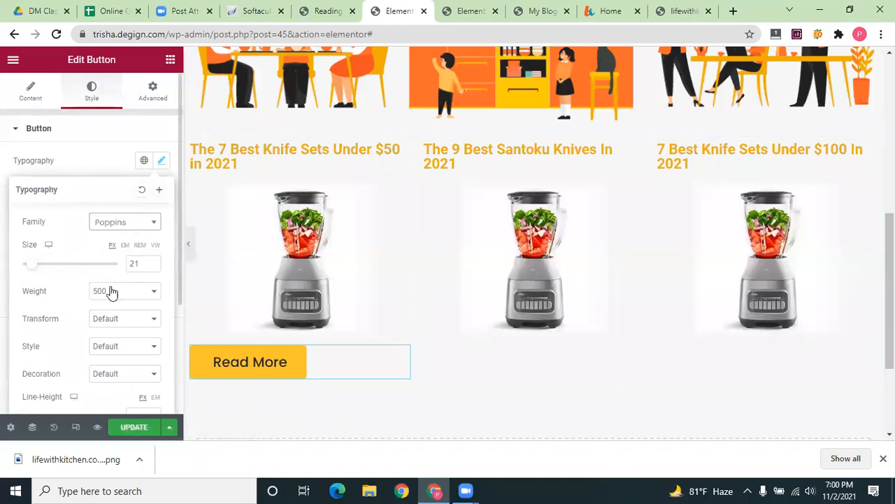
{"action": "left_click", "coordinate": [262, 365]}
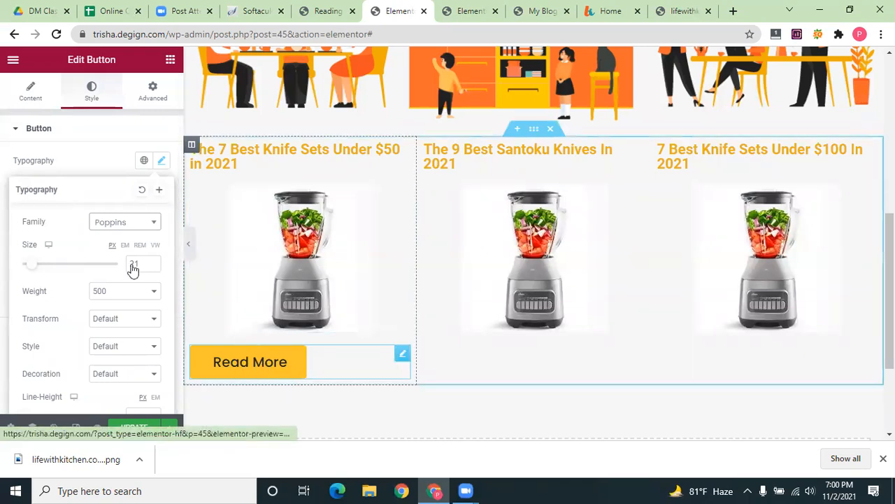
In the hover styling, preview the Pulse, Shrink and Pop hover animations
{"action": "left_click", "coordinate": [131, 216]}
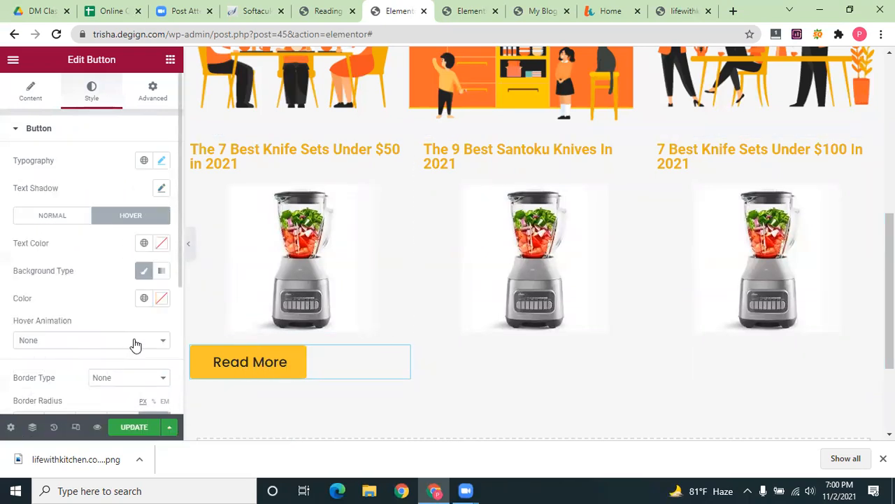
{"action": "left_click", "coordinate": [91, 340]}
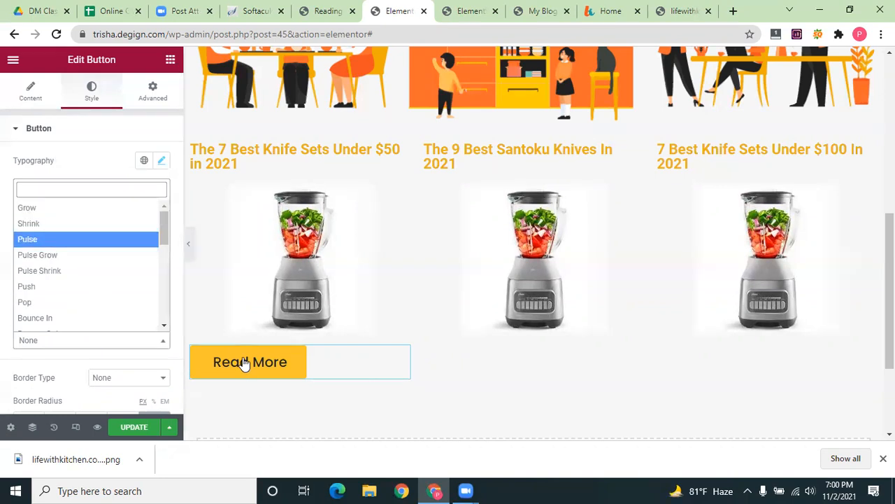
{"action": "key", "text": "Return"}
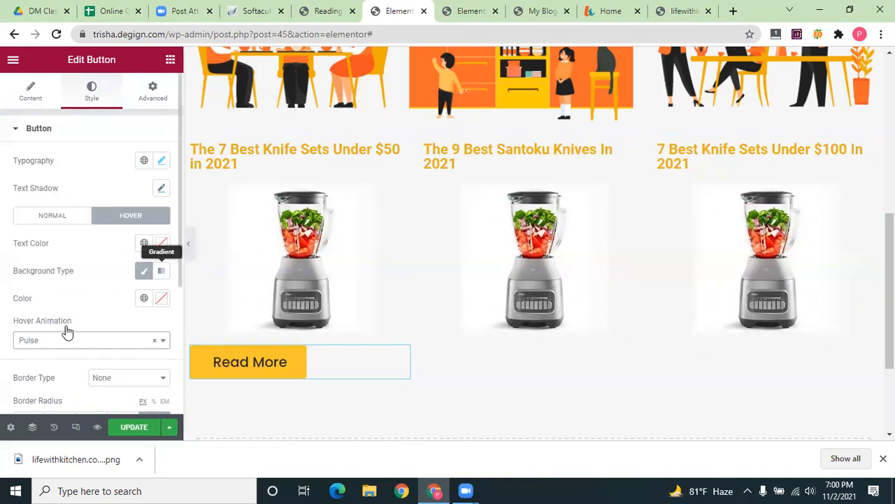
{"action": "left_click", "coordinate": [91, 340]}
{"action": "left_click", "coordinate": [46, 225]}
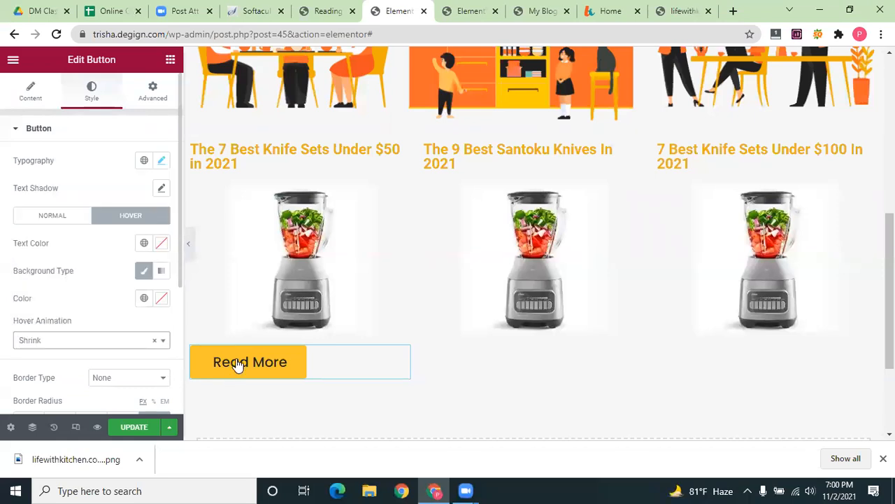
{"action": "left_click", "coordinate": [81, 339]}
{"action": "left_click", "coordinate": [74, 303]}
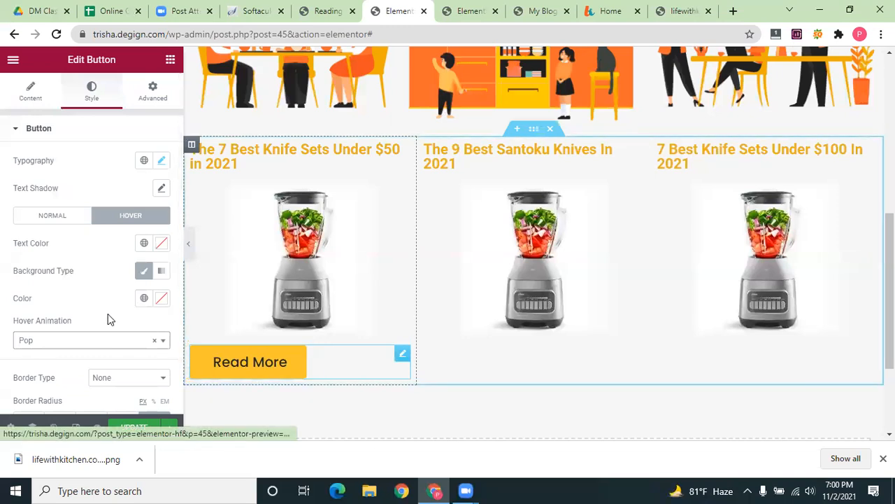
Try Rotate, Skew, Hang, Wobble and Buzz Out animations, then settle on Bounce Out
{"action": "left_click", "coordinate": [101, 341]}
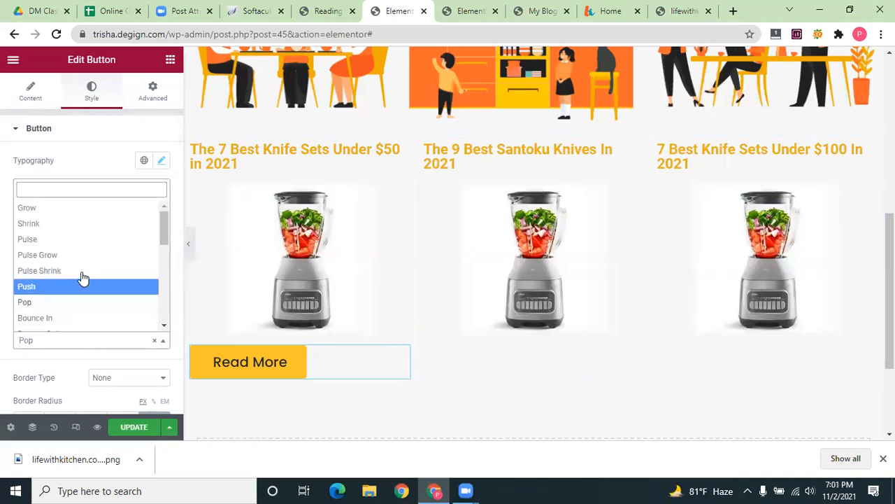
{"action": "scroll", "coordinate": [79, 290], "scroll_direction": "down", "scroll_amount": 2}
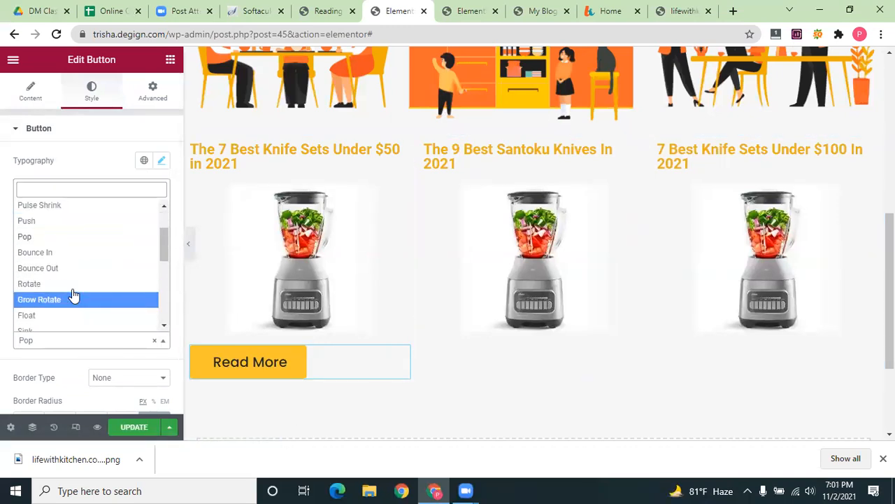
{"action": "left_click", "coordinate": [73, 283]}
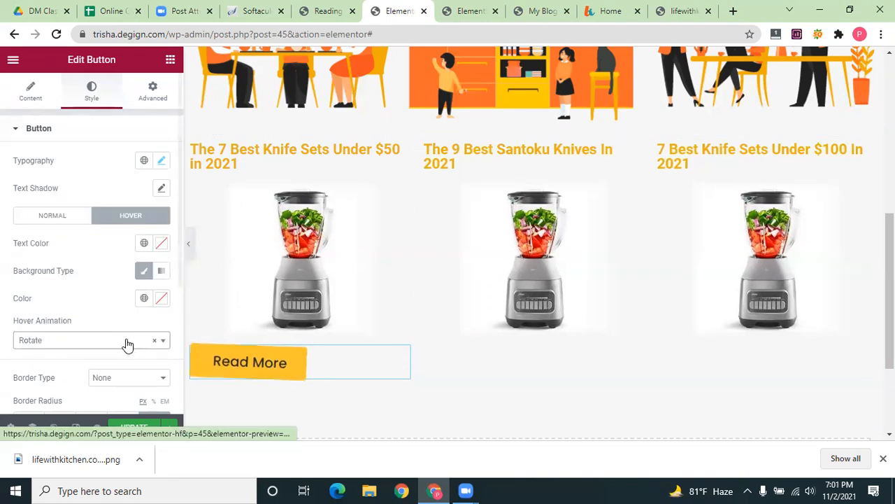
{"action": "left_click", "coordinate": [85, 340]}
{"action": "left_click", "coordinate": [84, 316]}
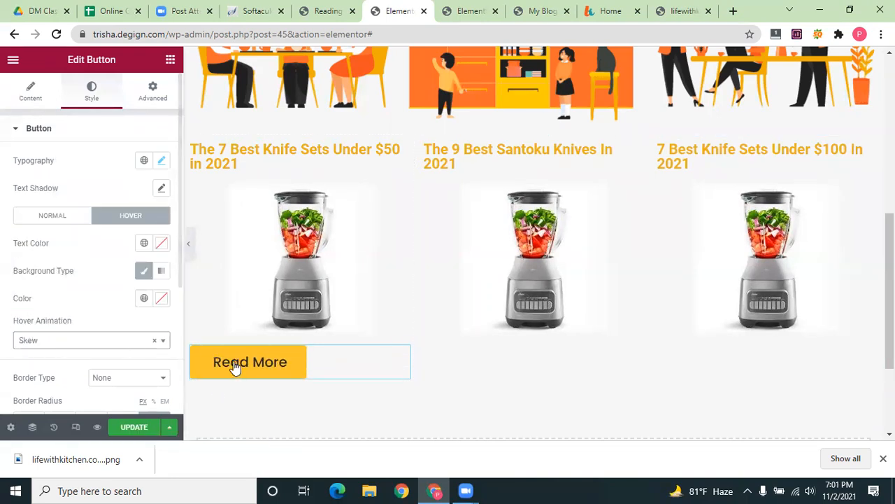
{"action": "left_click", "coordinate": [110, 340]}
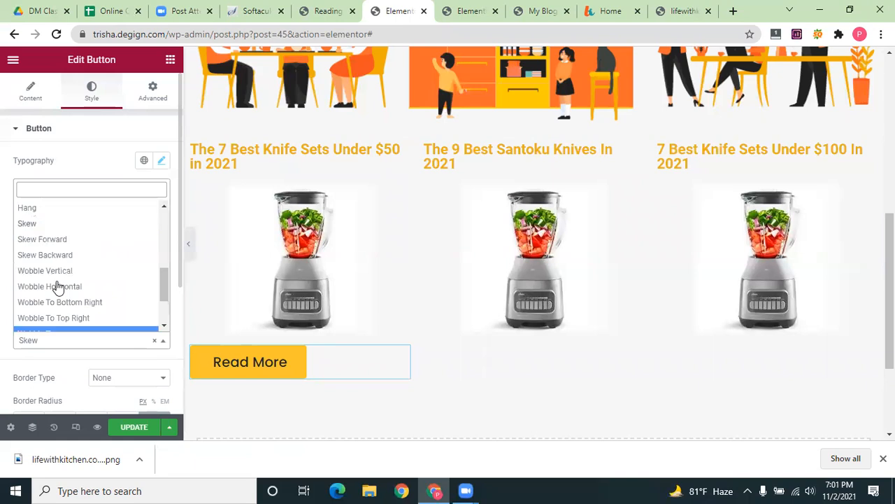
{"action": "left_click", "coordinate": [47, 209]}
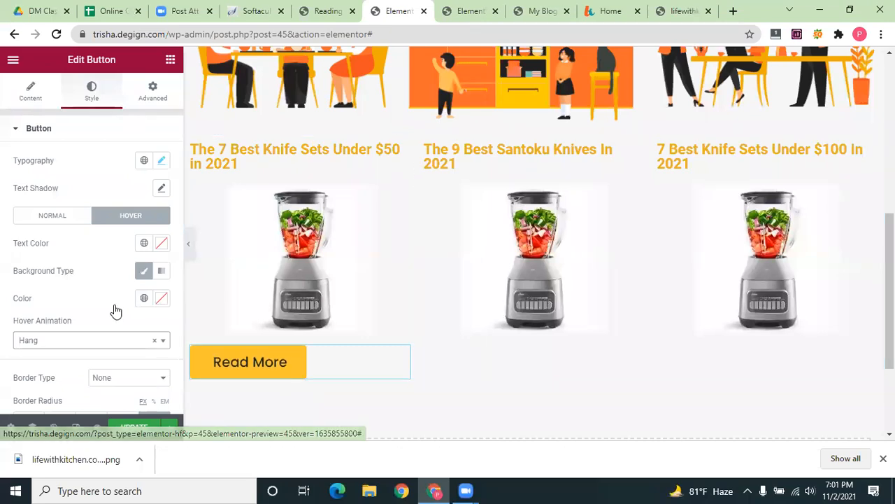
{"action": "left_click", "coordinate": [133, 340]}
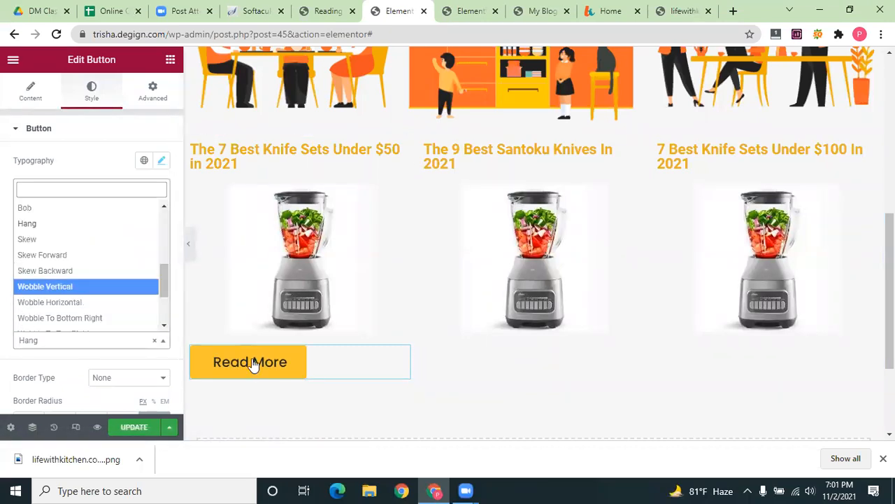
{"action": "left_click", "coordinate": [46, 287]}
{"action": "left_click", "coordinate": [106, 340]}
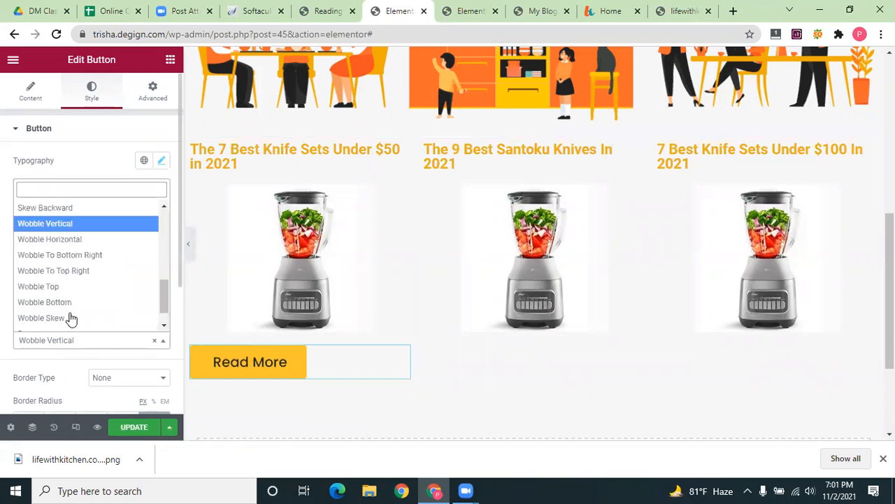
{"action": "left_click", "coordinate": [70, 318]}
{"action": "left_click", "coordinate": [90, 339]}
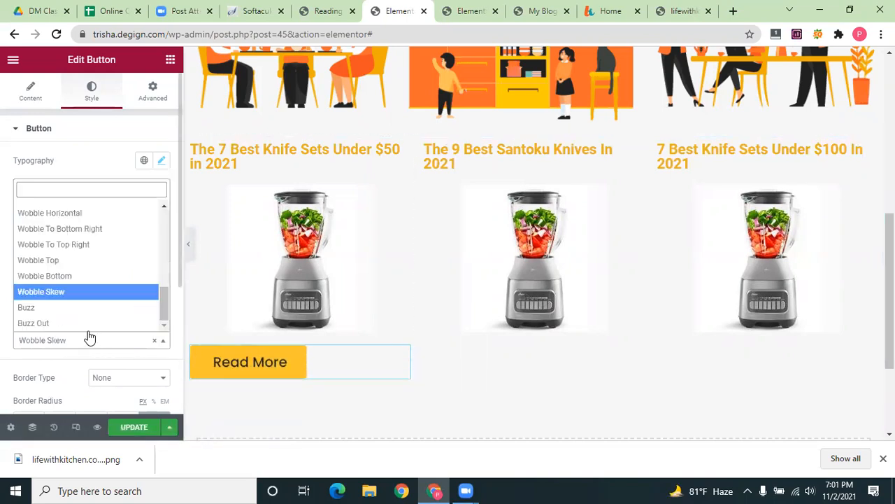
{"action": "left_click", "coordinate": [77, 321]}
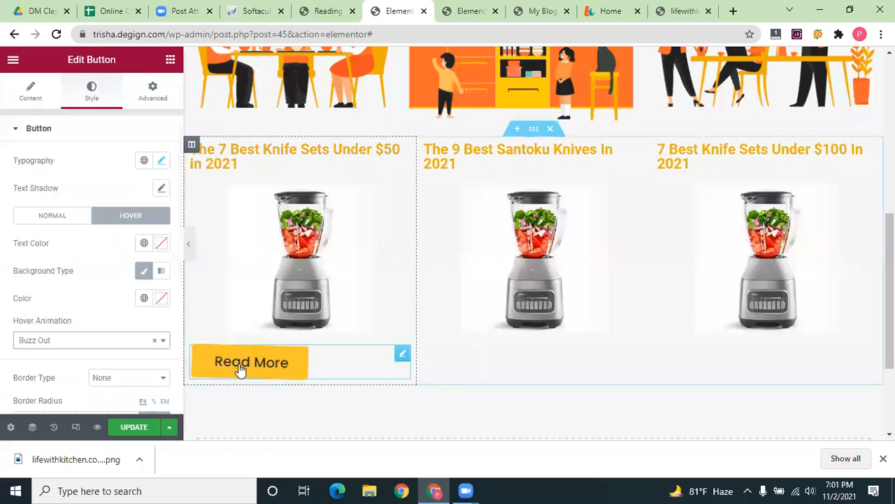
{"action": "left_click", "coordinate": [151, 343]}
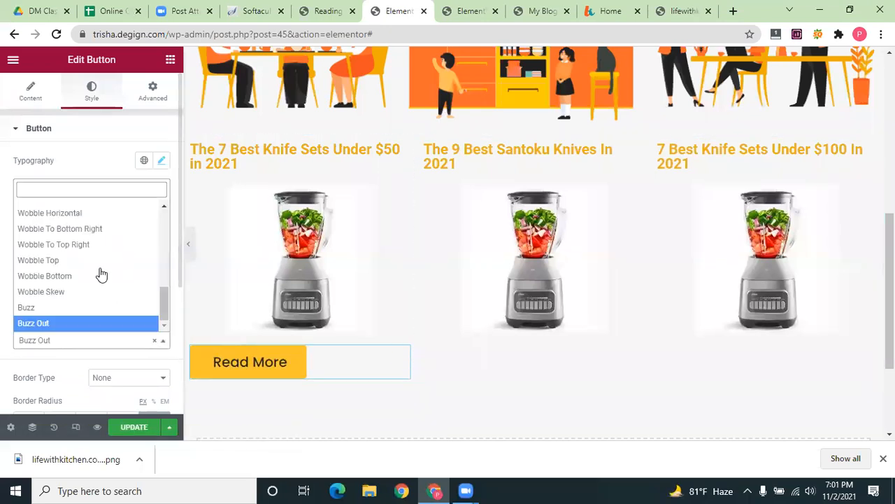
{"action": "scroll", "coordinate": [100, 274], "scroll_direction": "up", "scroll_amount": 8}
{"action": "left_click", "coordinate": [44, 302]}
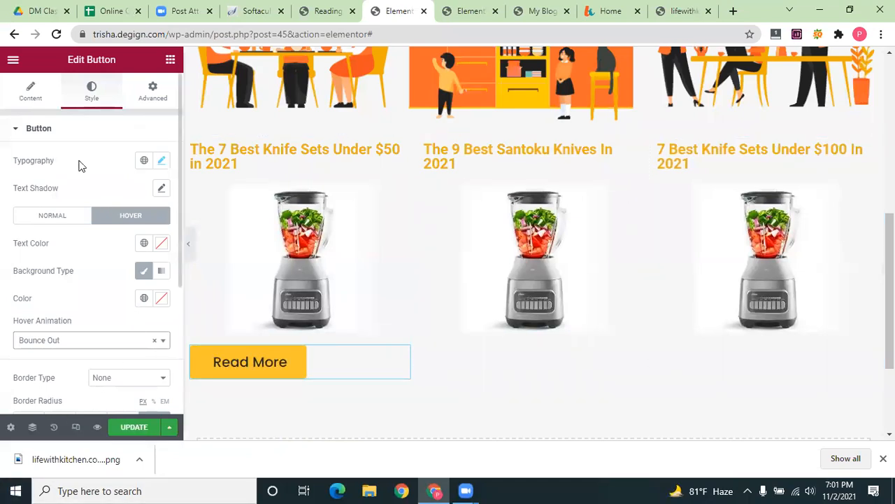
Insert the pointing-hand icon from the Icon Library into the Read More button
{"action": "left_click", "coordinate": [152, 91]}
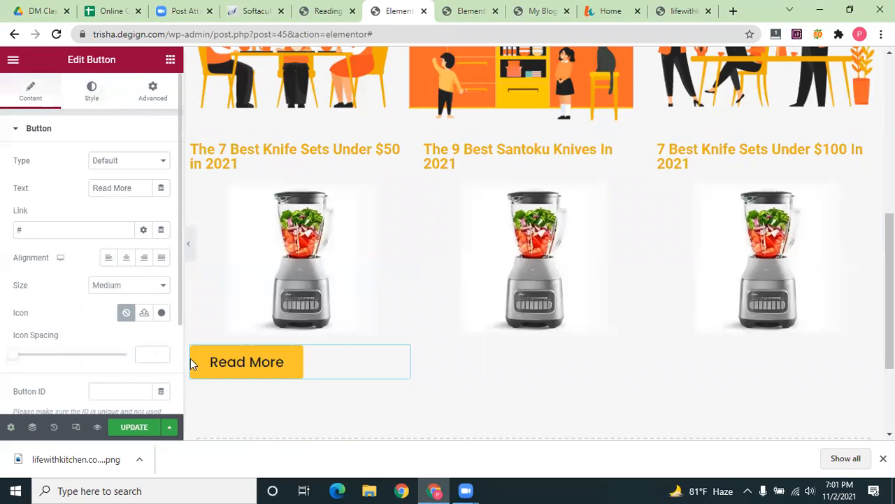
{"action": "left_click", "coordinate": [162, 312]}
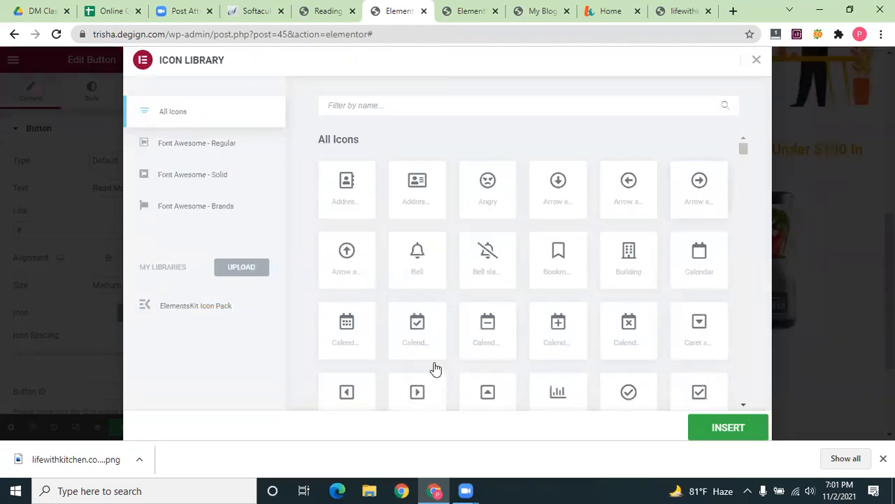
{"action": "scroll", "coordinate": [549, 315], "scroll_direction": "down", "scroll_amount": 3}
{"action": "scroll", "coordinate": [548, 316], "scroll_direction": "down", "scroll_amount": 5}
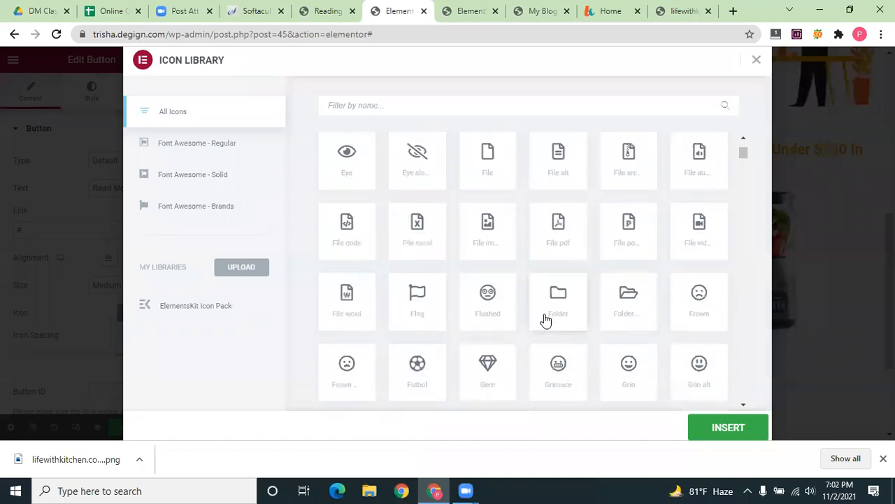
{"action": "scroll", "coordinate": [546, 320], "scroll_direction": "down", "scroll_amount": 4}
{"action": "left_click", "coordinate": [628, 314]}
{"action": "left_click", "coordinate": [707, 427]}
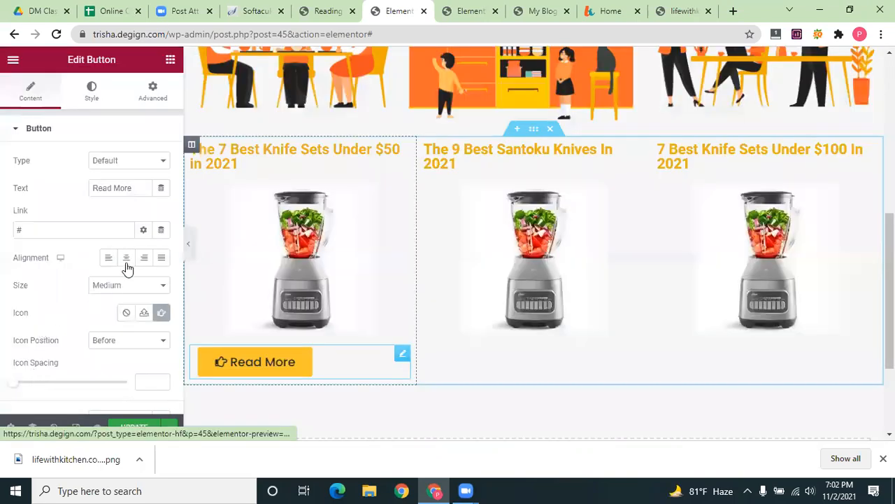
Center the button within its column and copy it
{"action": "left_click", "coordinate": [127, 263]}
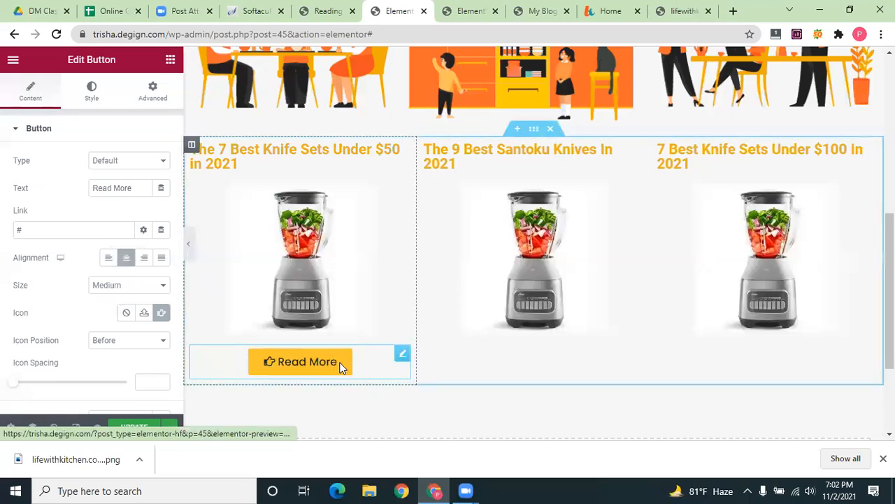
{"action": "right_click", "coordinate": [341, 368]}
{"action": "left_click", "coordinate": [375, 293]}
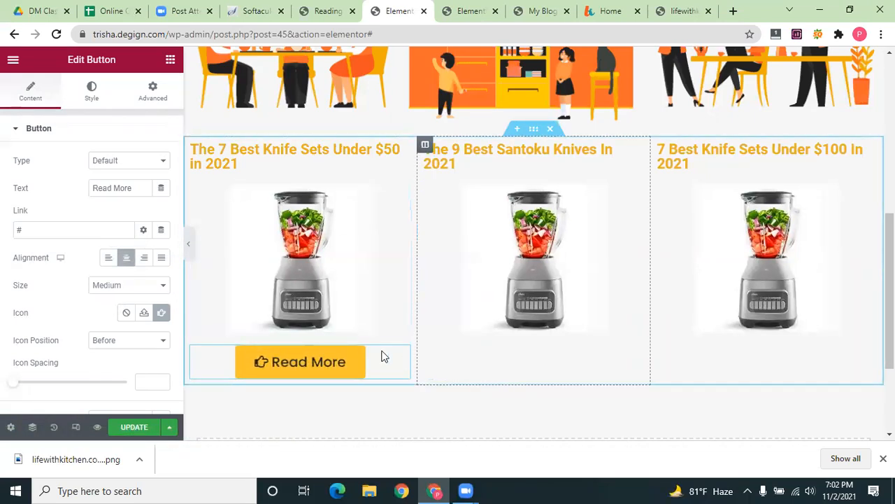
Paste the Read More button into the middle column and delete the Click here placeholder
{"action": "left_click_drag", "start_coordinate": [301, 362], "coordinate": [519, 355]}
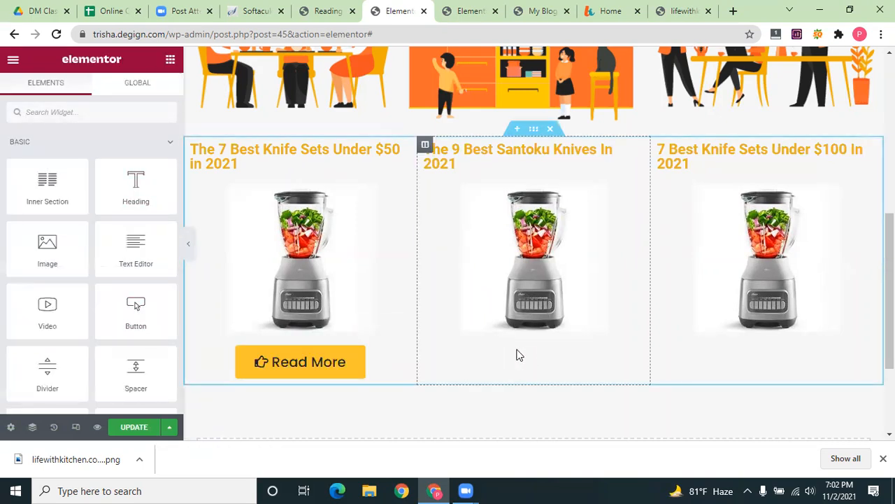
{"action": "left_click_drag", "start_coordinate": [136, 308], "coordinate": [512, 351]}
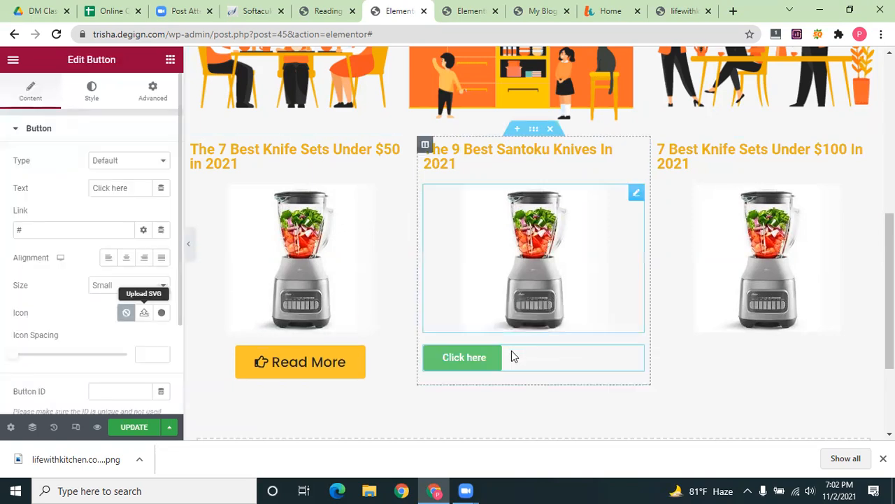
{"action": "right_click", "coordinate": [511, 353]}
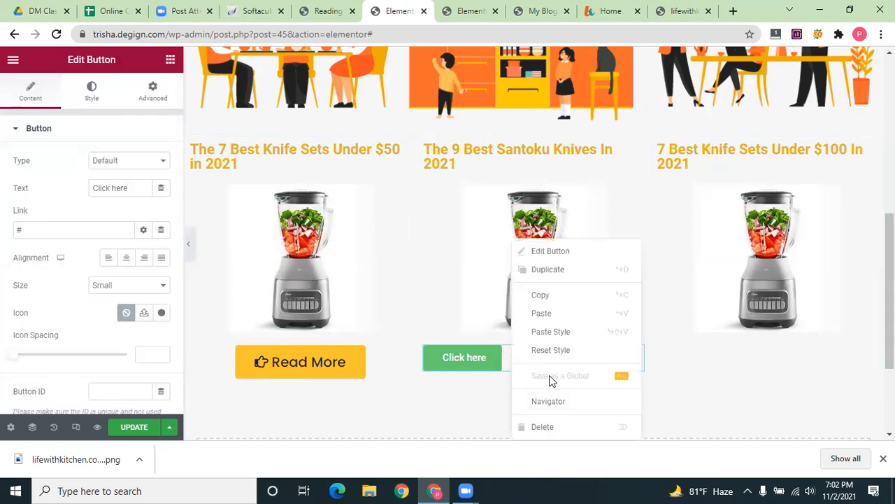
{"action": "left_click", "coordinate": [541, 312]}
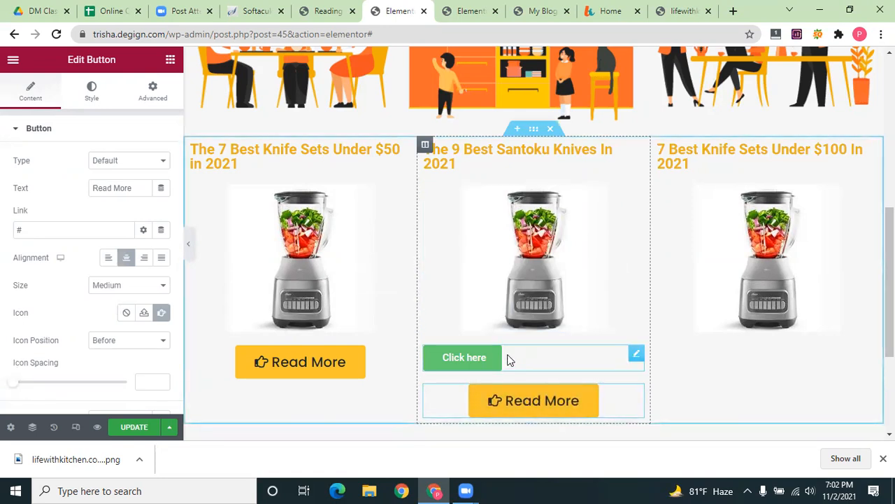
{"action": "left_click", "coordinate": [509, 360]}
{"action": "key", "text": "Delete"}
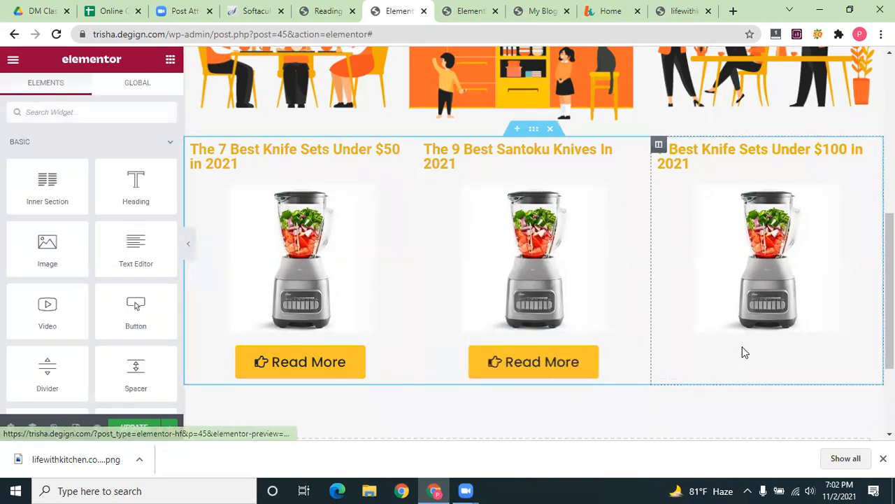
Paste the Read More button into the third column and delete its Click here placeholder
{"action": "left_click_drag", "start_coordinate": [140, 308], "coordinate": [769, 336]}
{"action": "right_click", "coordinate": [763, 368]}
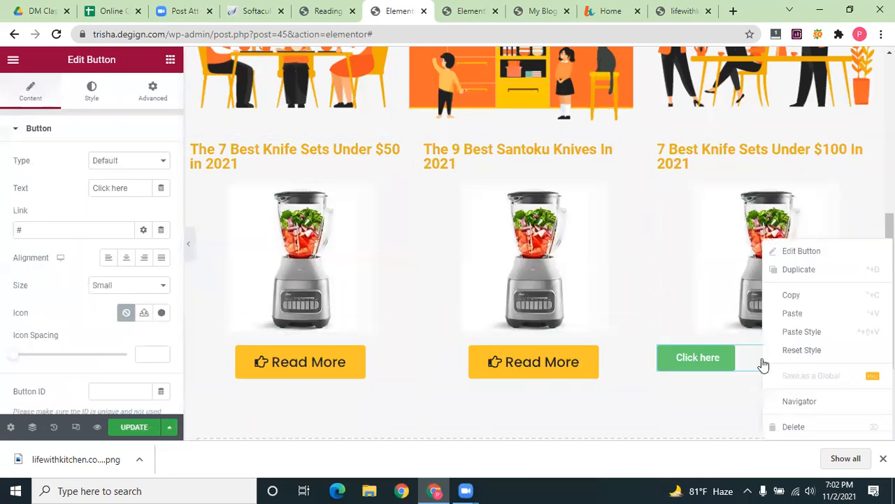
{"action": "left_click", "coordinate": [793, 312]}
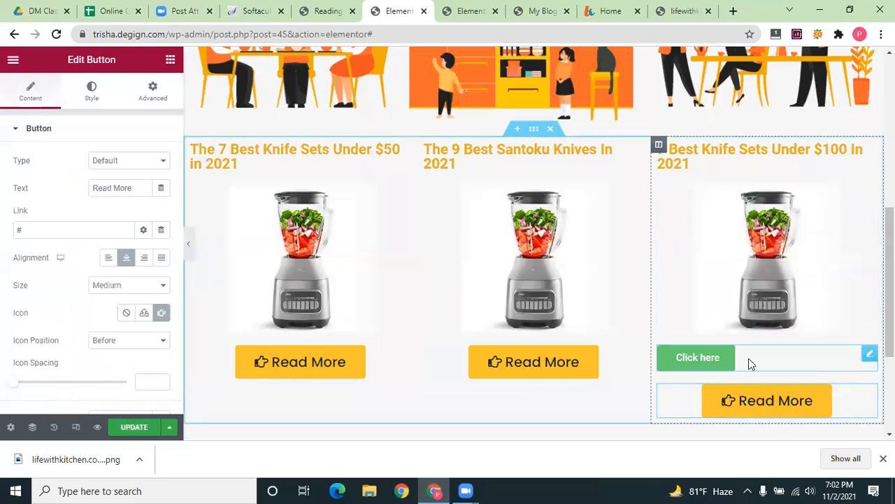
{"action": "left_click", "coordinate": [749, 359]}
{"action": "key", "text": "Delete"}
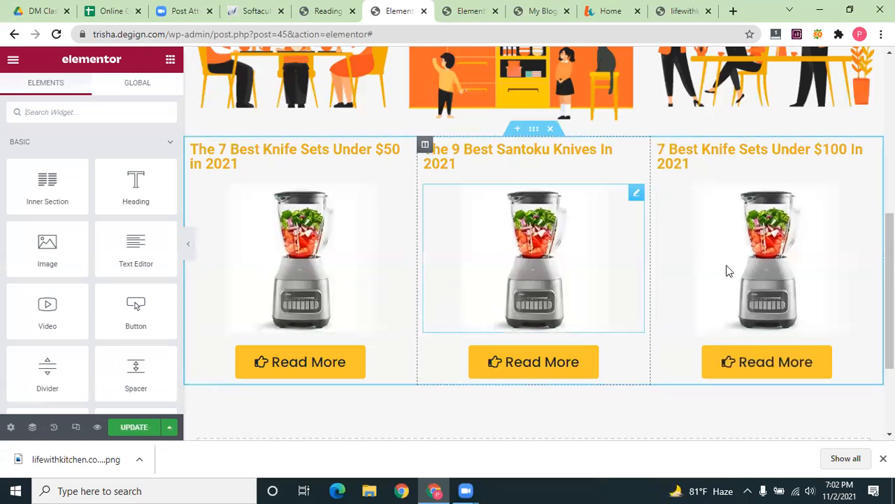
Highlight the 'Choose Wisely With Us To Make Your Life Easier' headline text at the page top
{"action": "scroll", "coordinate": [266, 244], "scroll_direction": "down", "scroll_amount": 1}
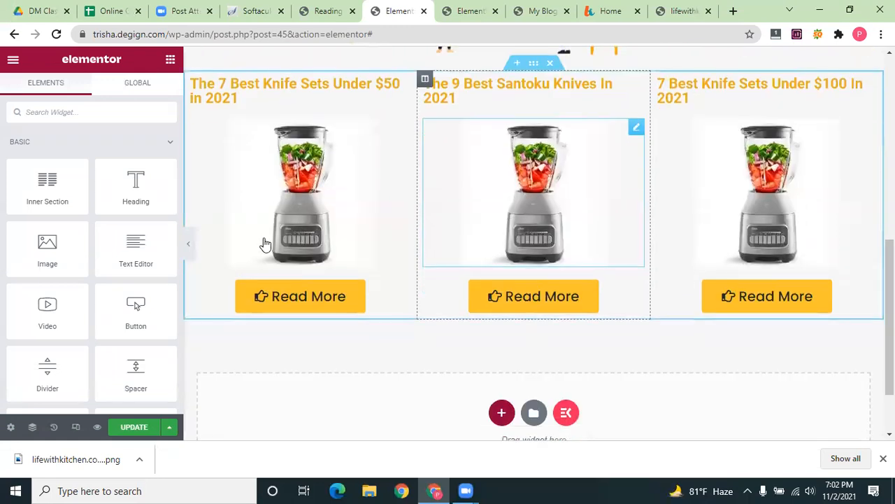
{"action": "scroll", "coordinate": [329, 230], "scroll_direction": "down", "scroll_amount": 1}
{"action": "scroll", "coordinate": [305, 224], "scroll_direction": "up", "scroll_amount": 2}
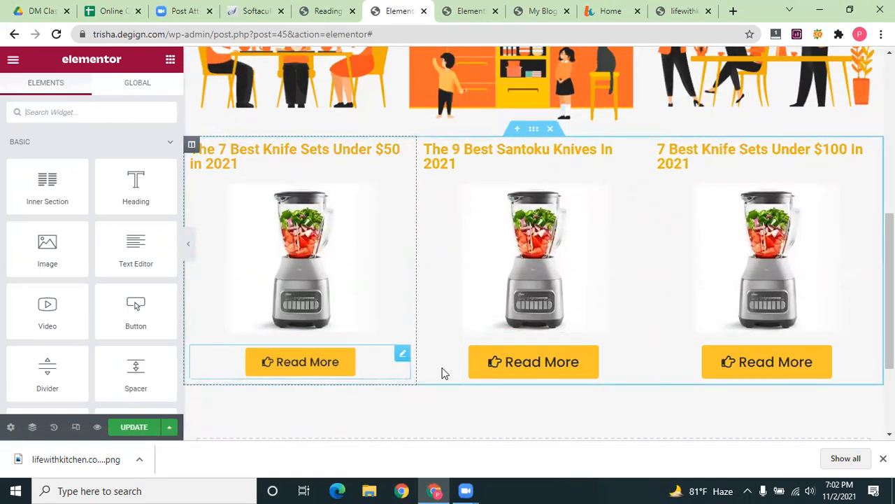
{"action": "left_click", "coordinate": [289, 260]}
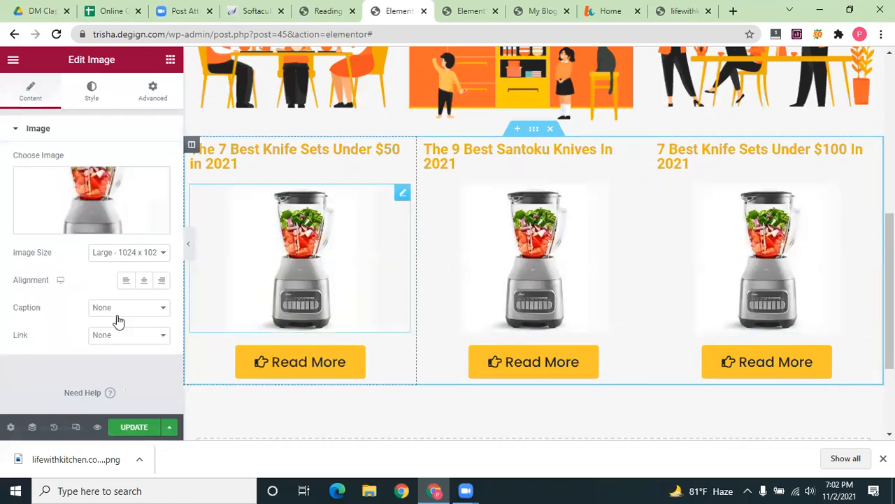
{"action": "left_click", "coordinate": [263, 153]}
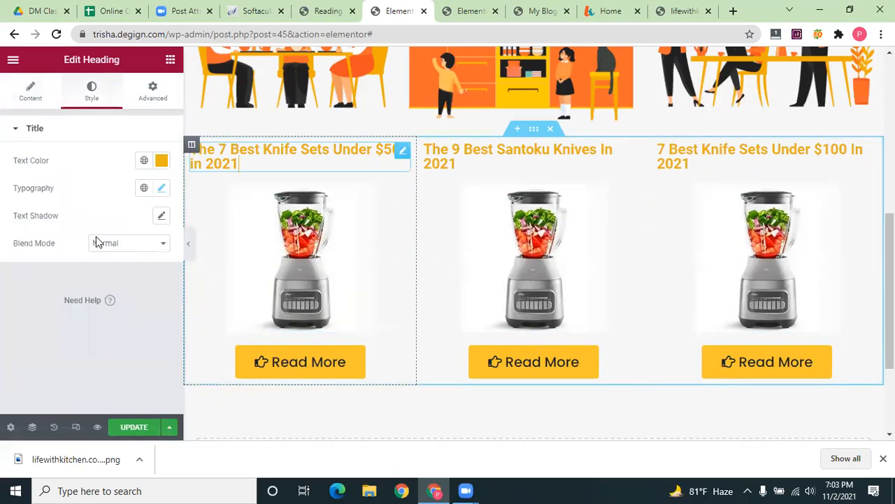
{"action": "left_click", "coordinate": [23, 93]}
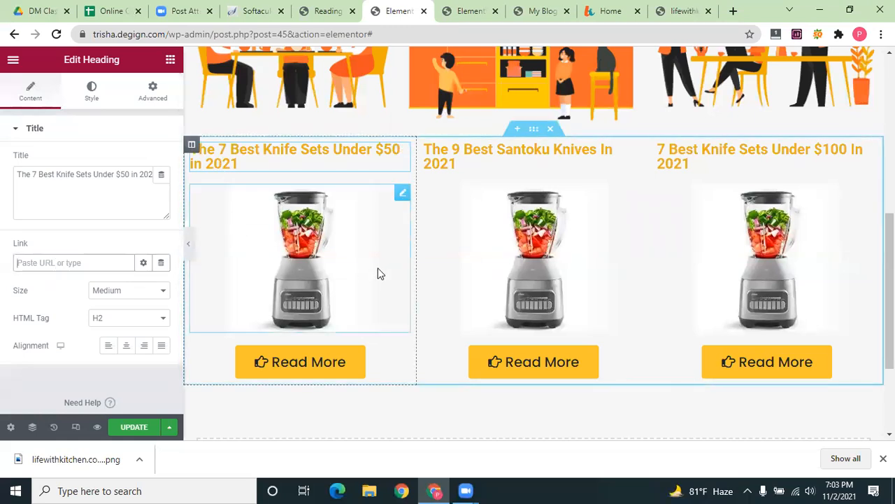
{"action": "scroll", "coordinate": [380, 272], "scroll_direction": "up", "scroll_amount": 6}
{"action": "left_click_drag", "start_coordinate": [262, 168], "coordinate": [823, 188]}
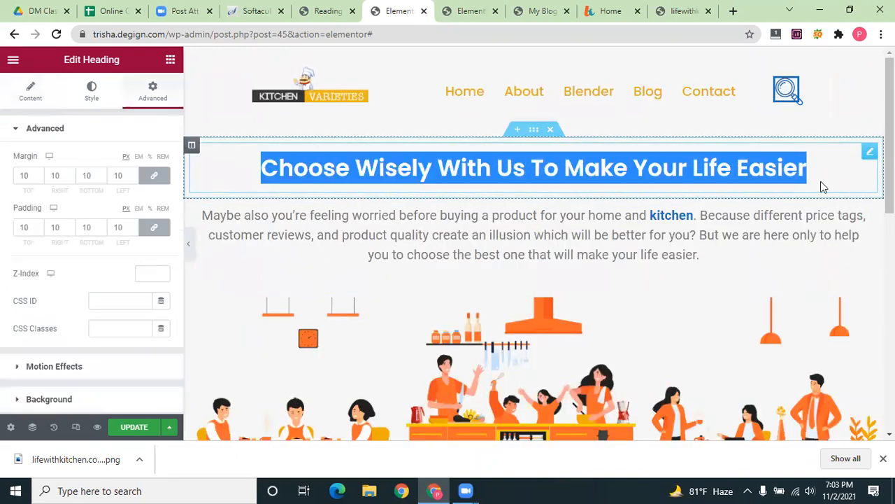
Set the headline's HTML tag to H1
{"action": "left_click", "coordinate": [30, 90]}
{"action": "left_click", "coordinate": [126, 323]}
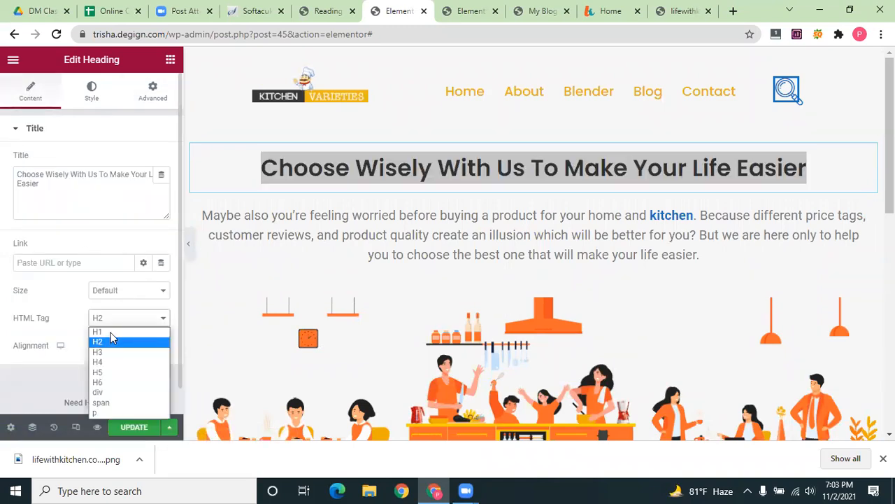
{"action": "left_click", "coordinate": [109, 333]}
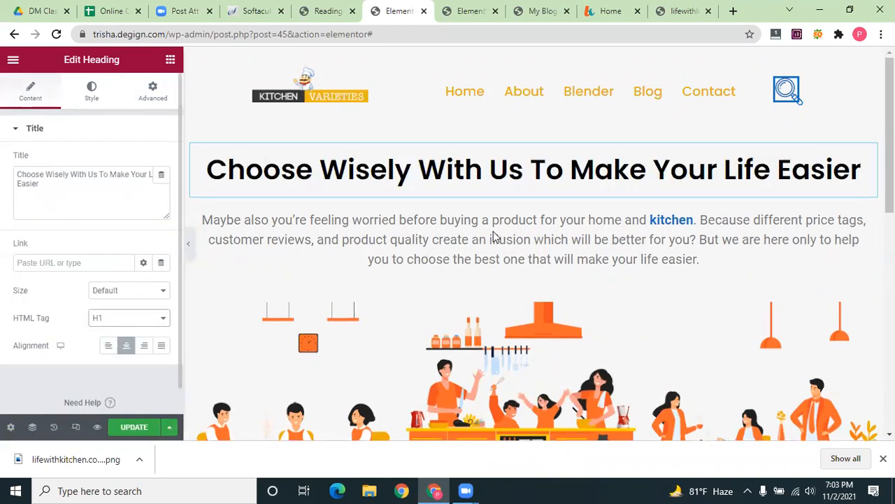
Begin editing the first knife-set product heading
{"action": "scroll", "coordinate": [491, 266], "scroll_direction": "down", "scroll_amount": 1}
{"action": "scroll", "coordinate": [334, 129], "scroll_direction": "down", "scroll_amount": 1}
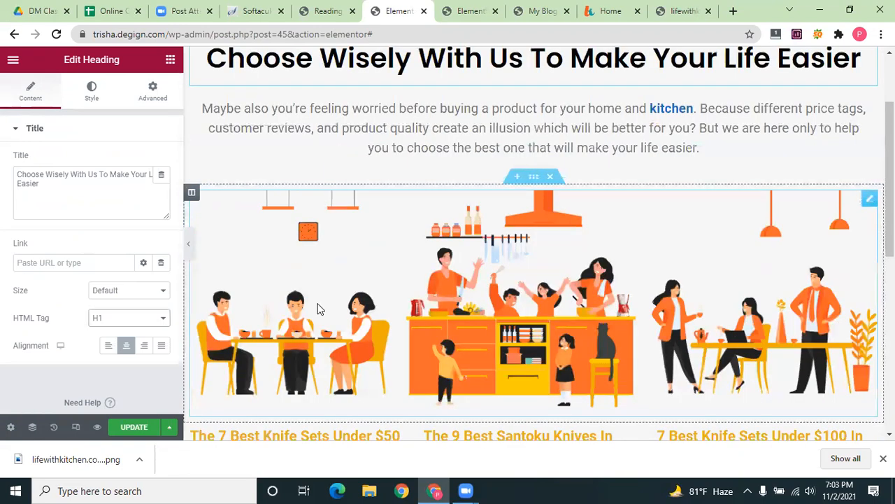
{"action": "scroll", "coordinate": [317, 308], "scroll_direction": "down", "scroll_amount": 3}
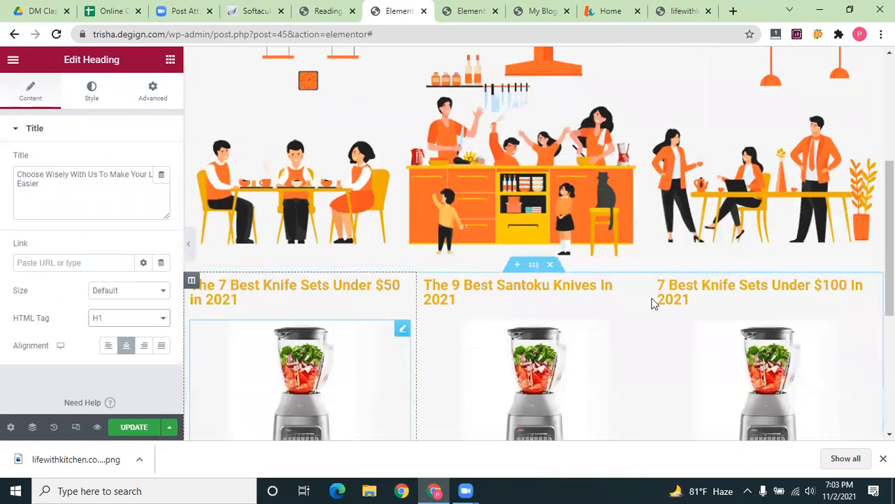
{"action": "left_click", "coordinate": [303, 288]}
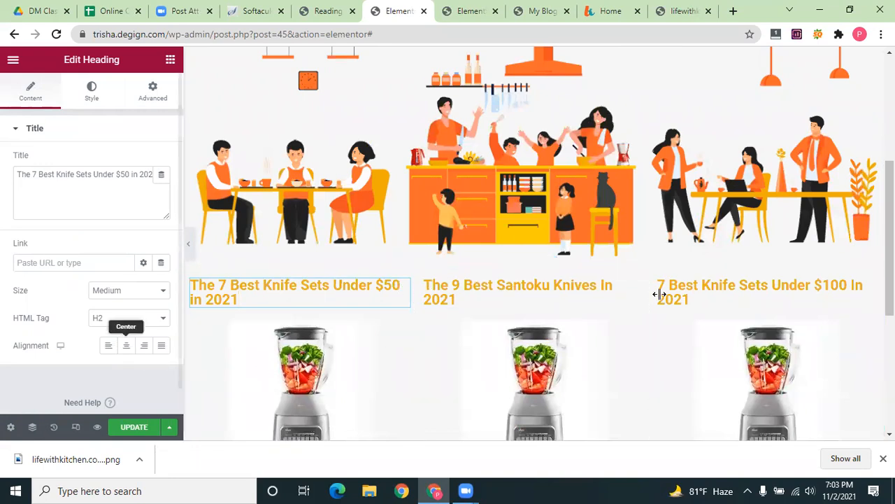
{"action": "scroll", "coordinate": [681, 331], "scroll_direction": "down", "scroll_amount": 3}
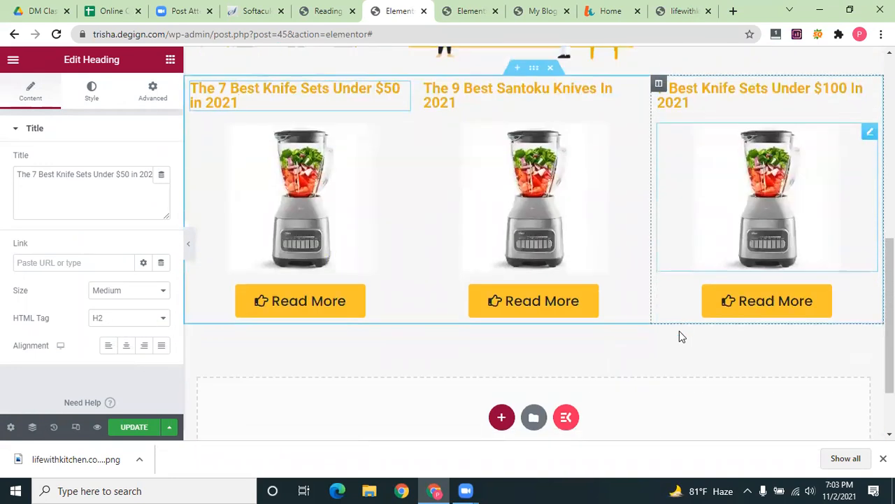
Delete 'in 2021' from all three knife-set headings, then switch to the page preview
{"action": "scroll", "coordinate": [244, 297], "scroll_direction": "up", "scroll_amount": 3}
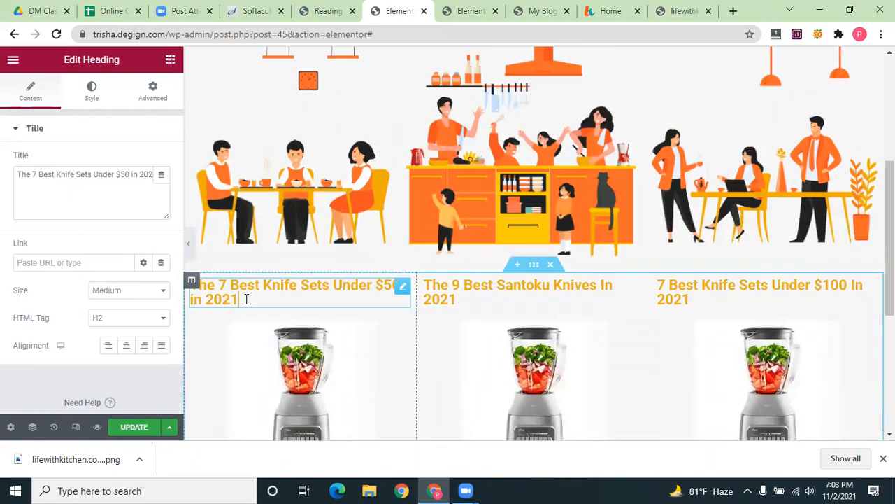
{"action": "left_click_drag", "start_coordinate": [239, 300], "coordinate": [190, 306]}
{"action": "key", "text": "BackSpace"}
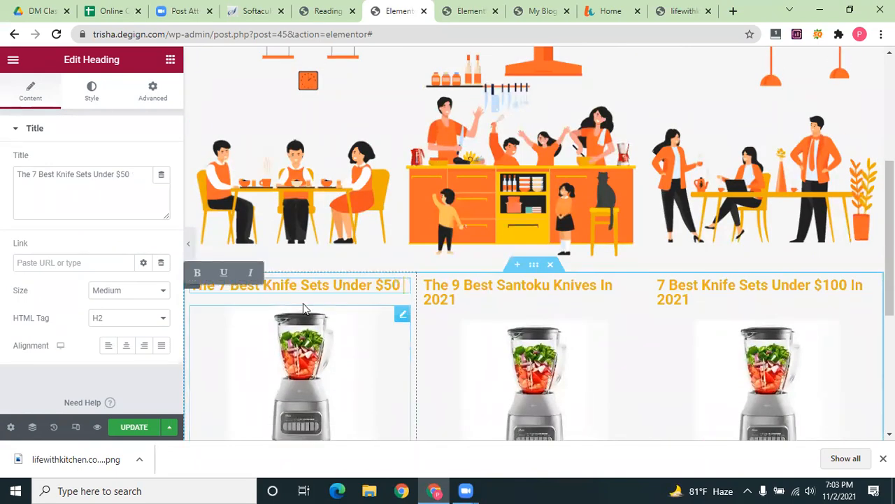
{"action": "left_click", "coordinate": [434, 295]}
{"action": "left_click_drag", "start_coordinate": [603, 293], "coordinate": [606, 304]}
{"action": "key", "text": "BackSpace"}
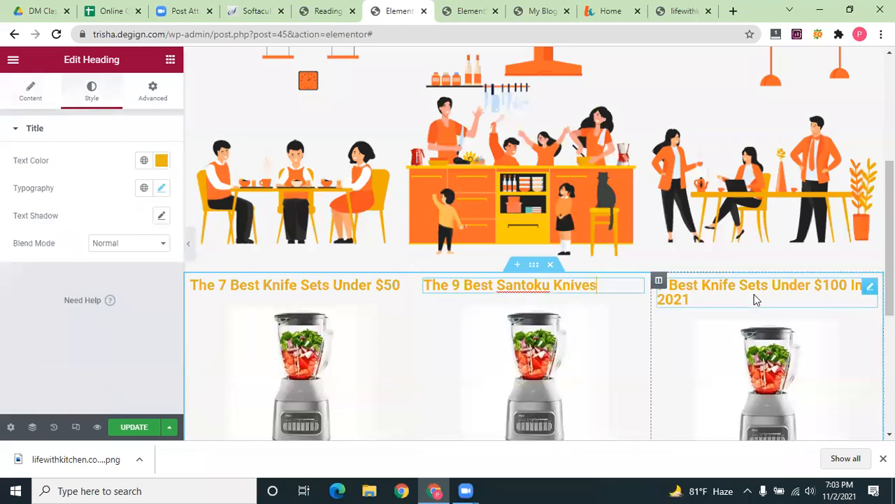
{"action": "left_click", "coordinate": [852, 291]}
{"action": "left_click_drag", "start_coordinate": [851, 284], "coordinate": [859, 296]}
{"action": "key", "text": "BackSpace"}
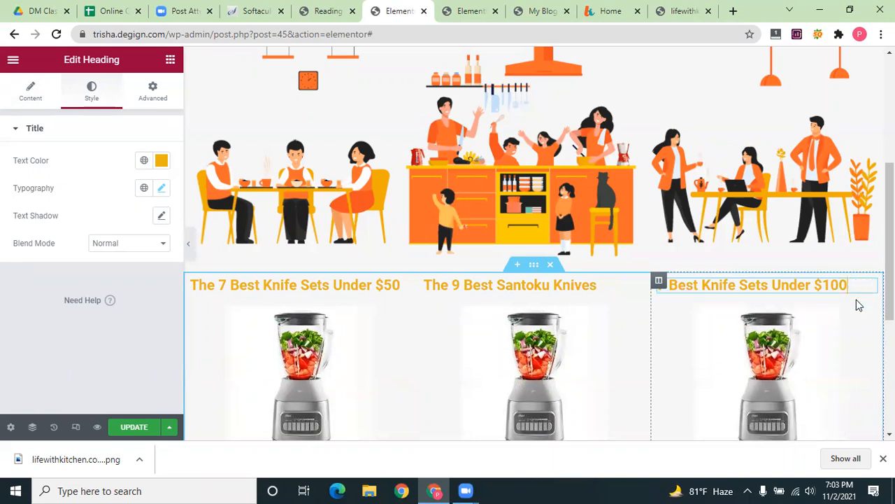
{"action": "scroll", "coordinate": [489, 339], "scroll_direction": "down", "scroll_amount": 3}
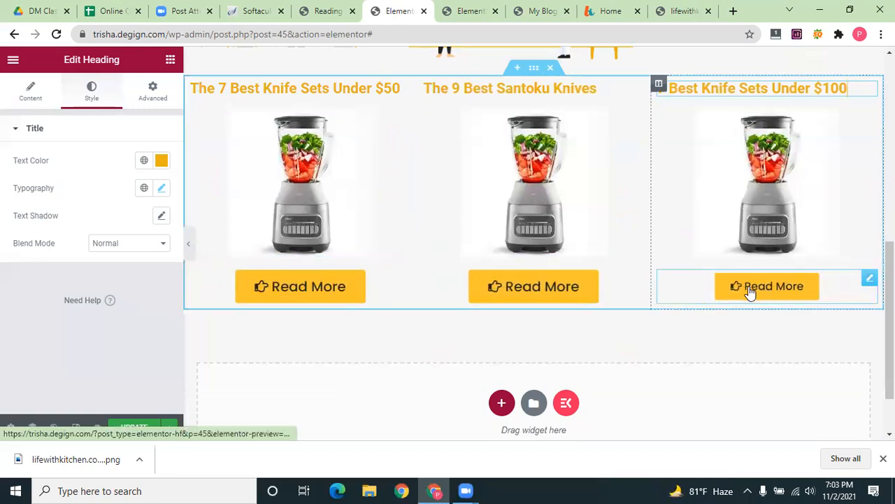
{"action": "left_click", "coordinate": [471, 11]}
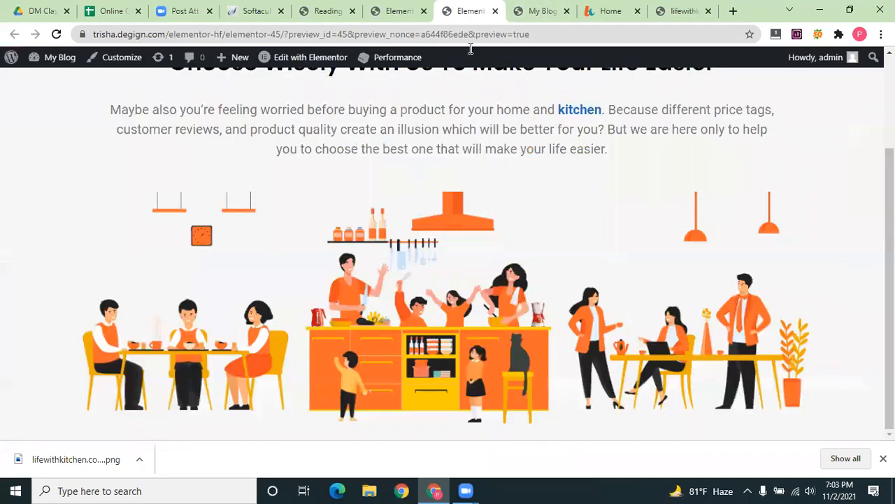
Start a new post titled with the knife sets under $50 article's title
{"action": "scroll", "coordinate": [453, 383], "scroll_direction": "up", "scroll_amount": 2}
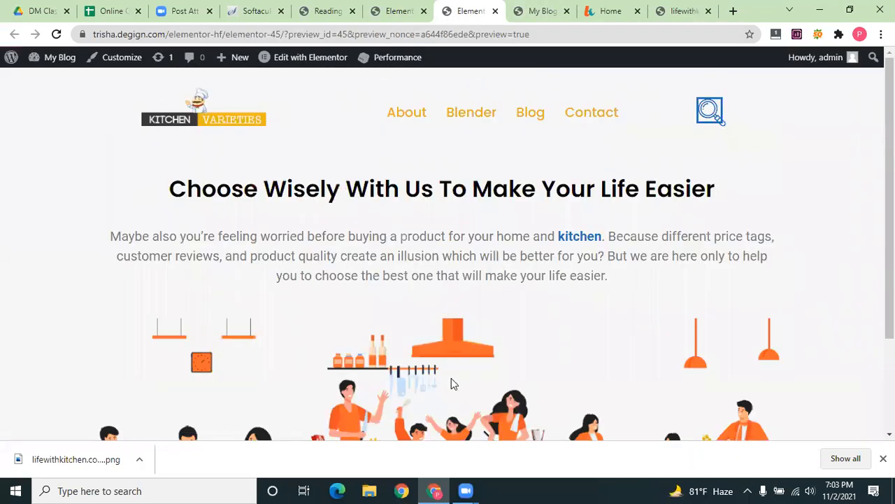
{"action": "left_click", "coordinate": [327, 12]}
{"action": "mouse_move", "coordinate": [25, 120]}
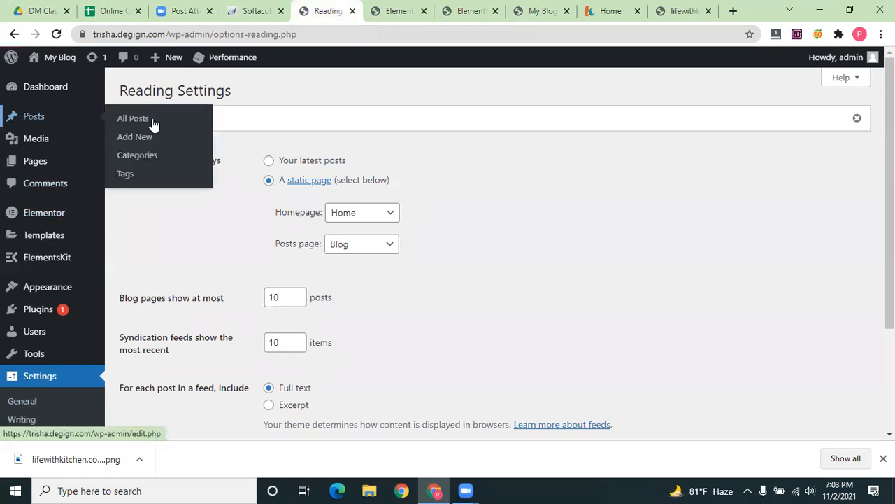
{"action": "left_click", "coordinate": [128, 137]}
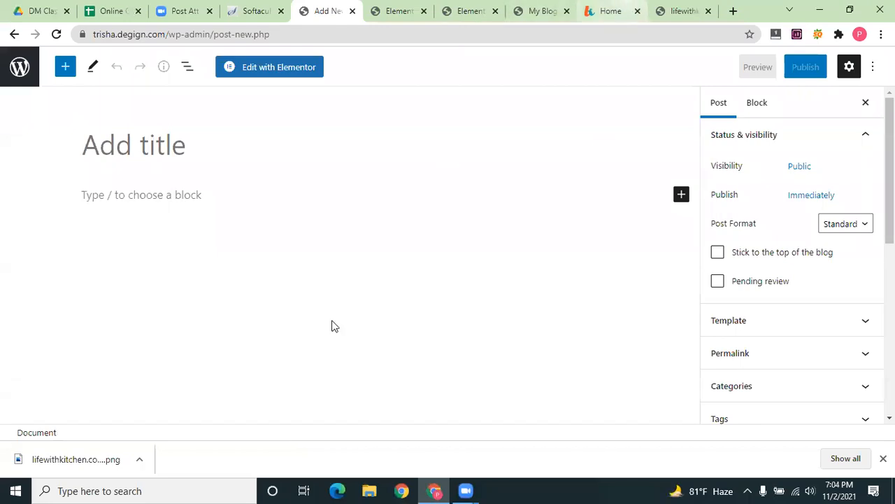
{"action": "left_click", "coordinate": [611, 12]}
{"action": "left_click", "coordinate": [172, 353]}
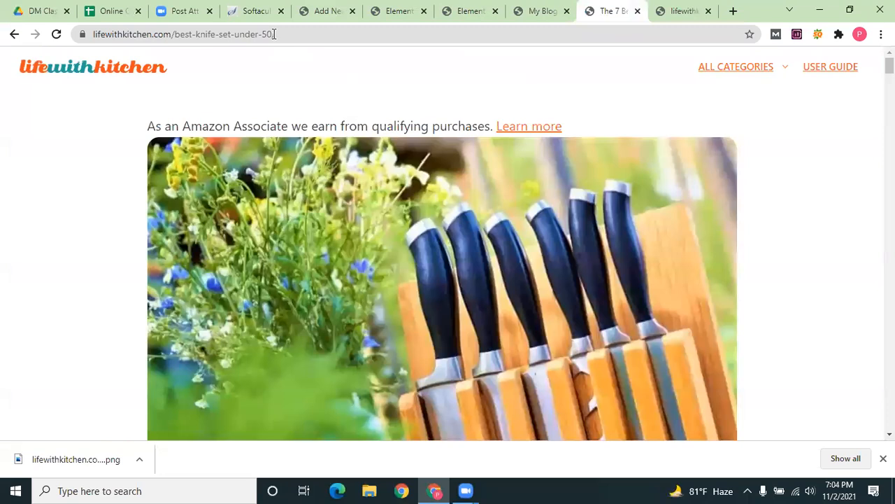
{"action": "scroll", "coordinate": [383, 230], "scroll_direction": "down", "scroll_amount": 2}
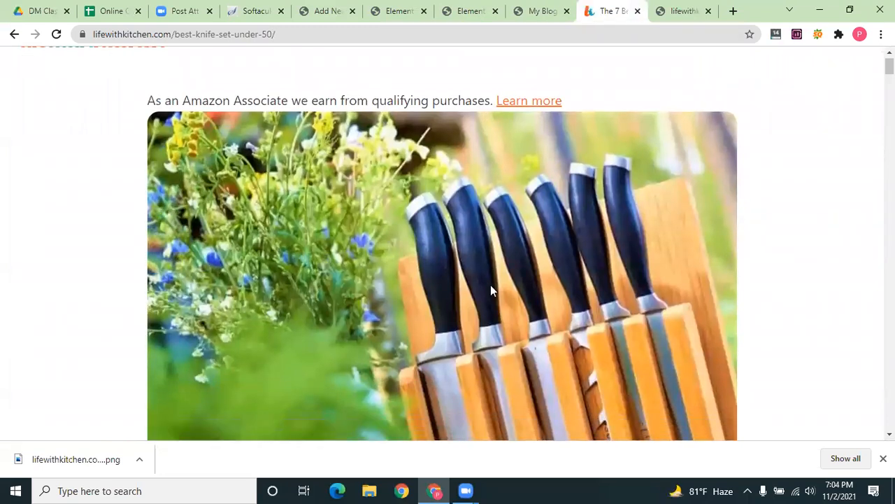
{"action": "scroll", "coordinate": [129, 269], "scroll_direction": "down", "scroll_amount": 1}
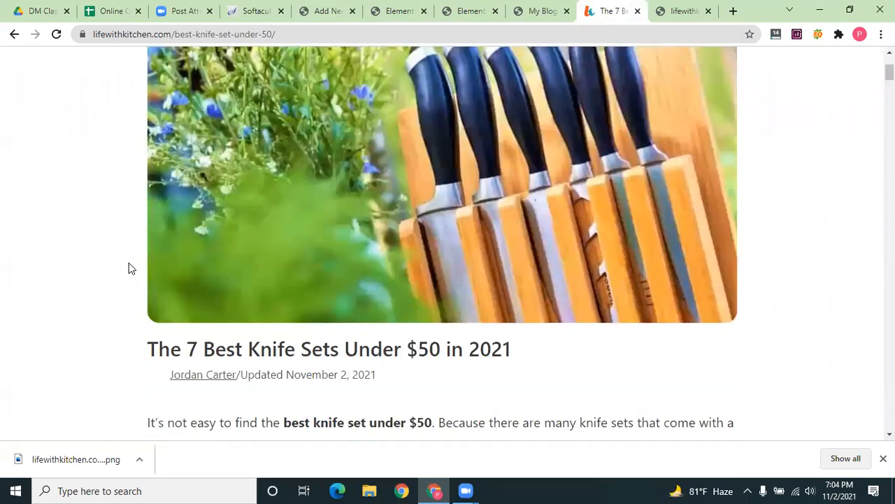
{"action": "left_click", "coordinate": [310, 11]}
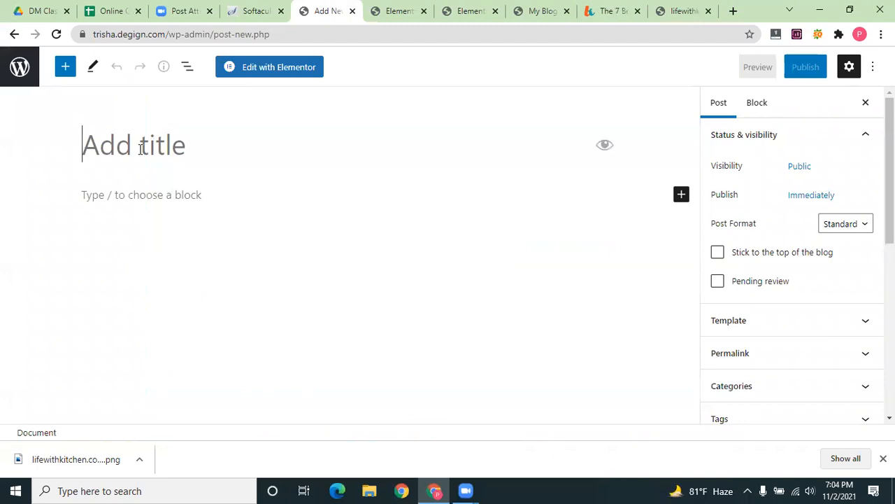
{"action": "type", "text": "The 7 Best Knife Sets Under $50 in 2021"}
Paste the article's body into the post, removing the trailing How to Choose heading
{"action": "left_click", "coordinate": [609, 11]}
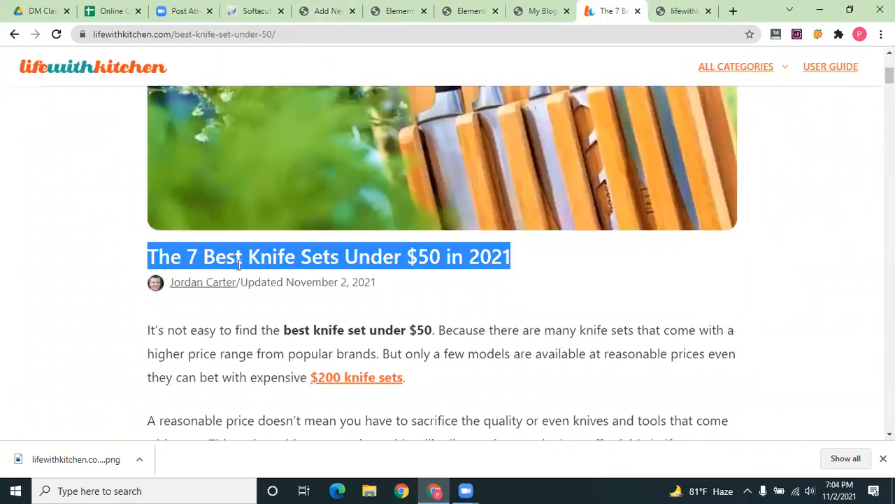
{"action": "scroll", "coordinate": [123, 206], "scroll_direction": "down", "scroll_amount": 2}
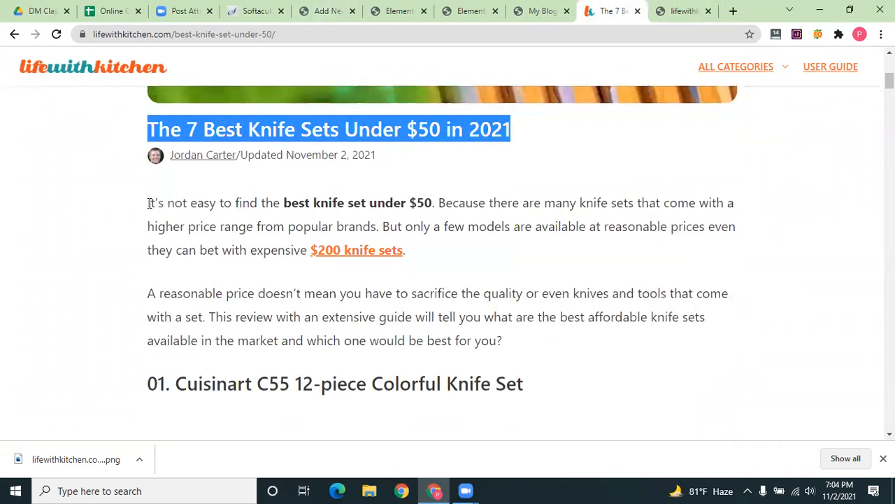
{"action": "left_click_drag", "start_coordinate": [140, 203], "coordinate": [564, 260]}
{"action": "scroll", "coordinate": [472, 285], "scroll_direction": "down", "scroll_amount": 15}
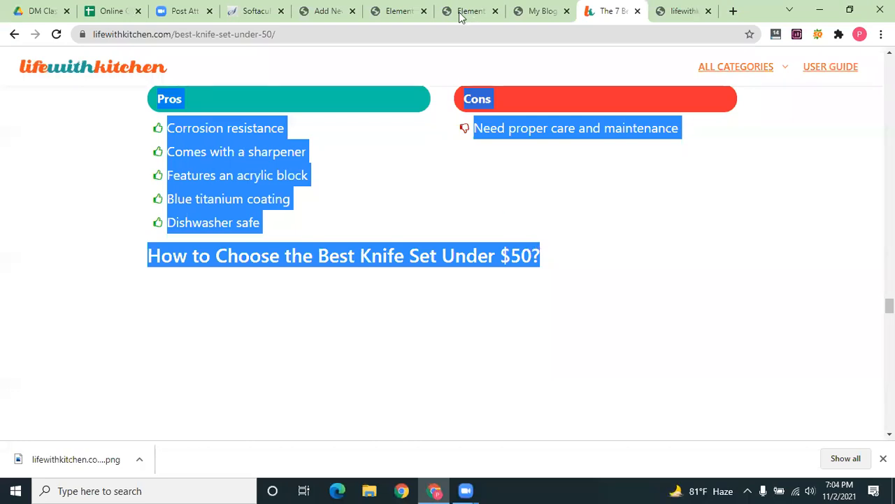
{"action": "left_click", "coordinate": [340, 10]}
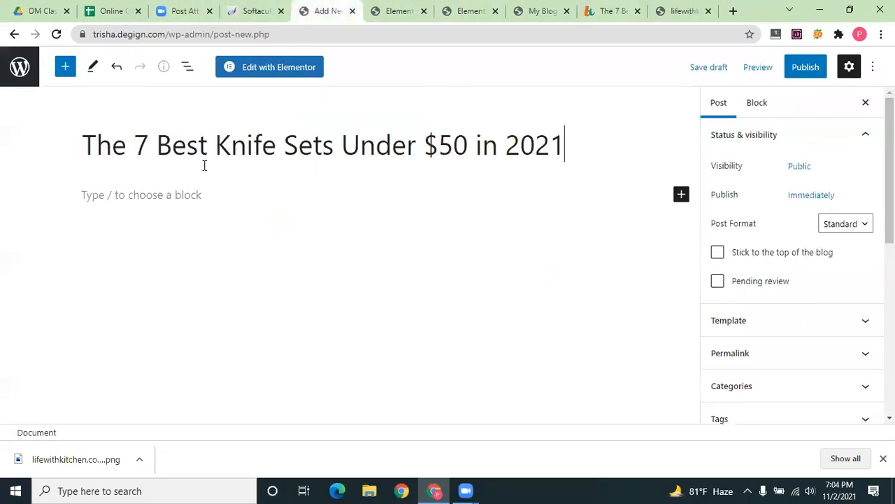
{"action": "left_click", "coordinate": [173, 200]}
{"action": "key", "text": "ctrl+v"}
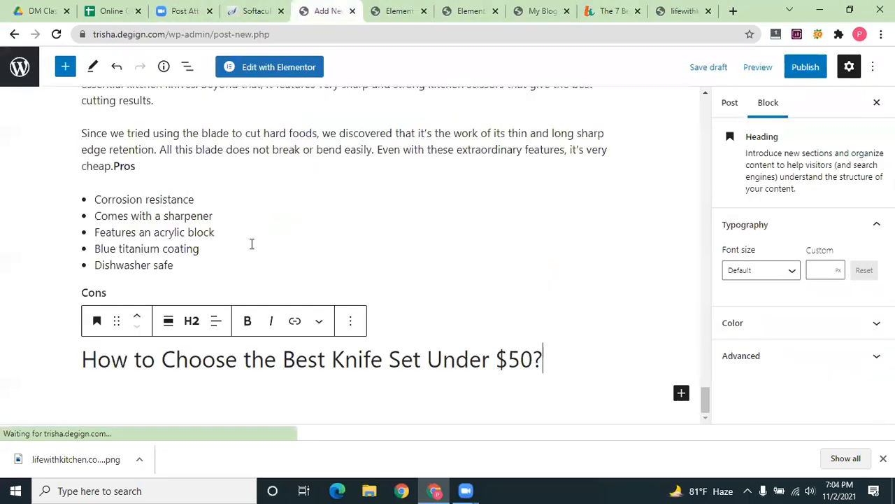
{"action": "left_click_drag", "start_coordinate": [532, 403], "coordinate": [16, 370]}
{"action": "key", "text": "BackSpace"}
Publish 'The 7 Best Knife Sets Under $50 in 2021' and return to the homepage preview
{"action": "scroll", "coordinate": [213, 227], "scroll_direction": "up", "scroll_amount": 8}
{"action": "scroll", "coordinate": [275, 220], "scroll_direction": "up", "scroll_amount": 16}
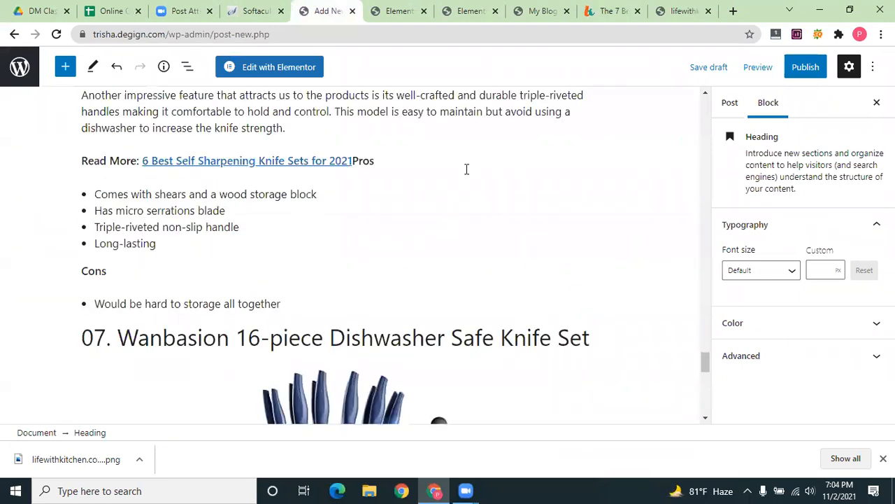
{"action": "left_click", "coordinate": [806, 66]}
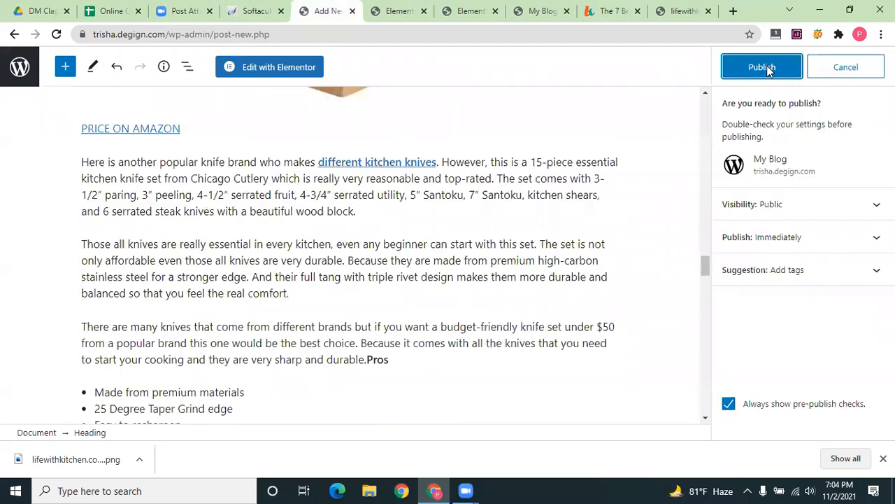
{"action": "left_click", "coordinate": [768, 68]}
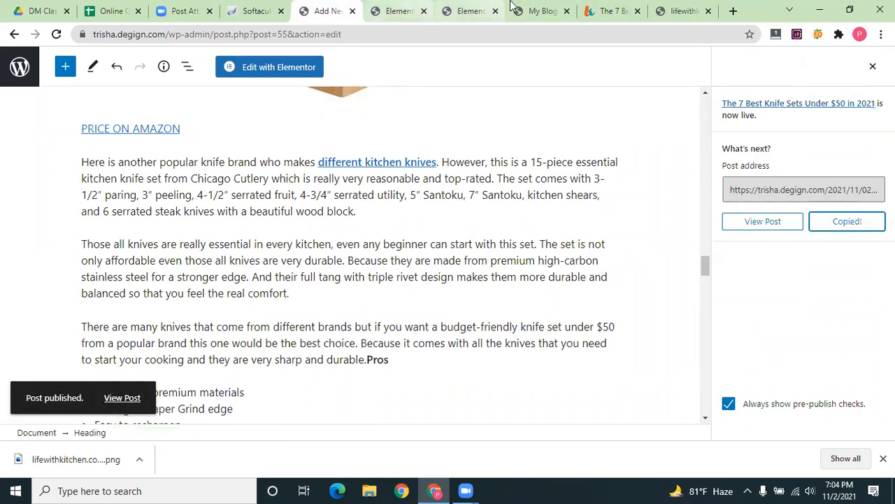
{"action": "left_click", "coordinate": [468, 11]}
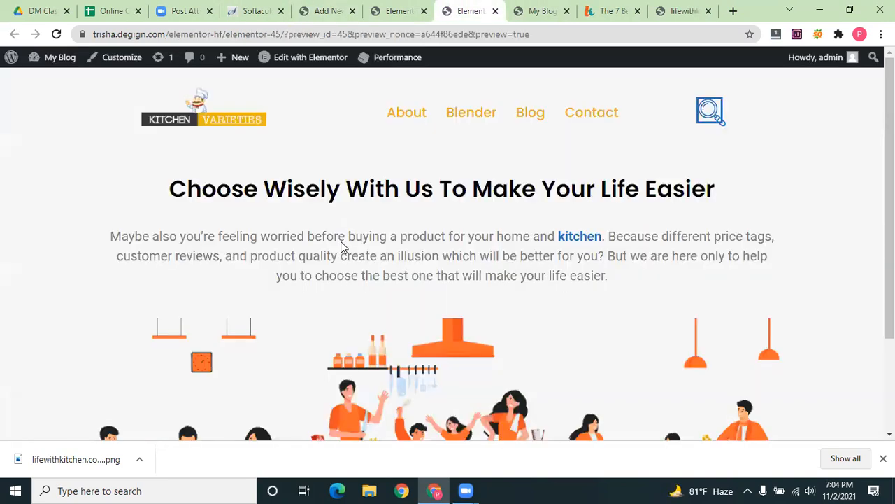
Paste the knife-set post URL into each Read More button's link and save with UPDATE
{"action": "scroll", "coordinate": [278, 296], "scroll_direction": "down", "scroll_amount": 2}
{"action": "key", "text": "ctrl+shift+Tab"}
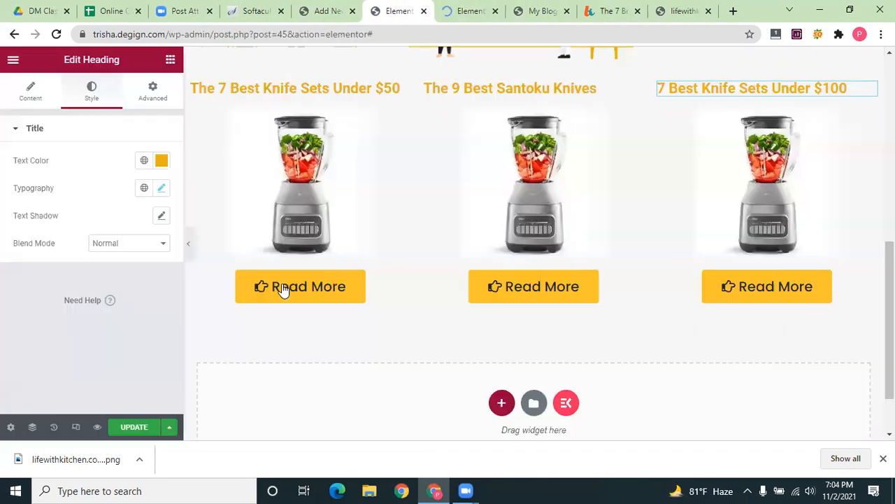
{"action": "left_click", "coordinate": [283, 290]}
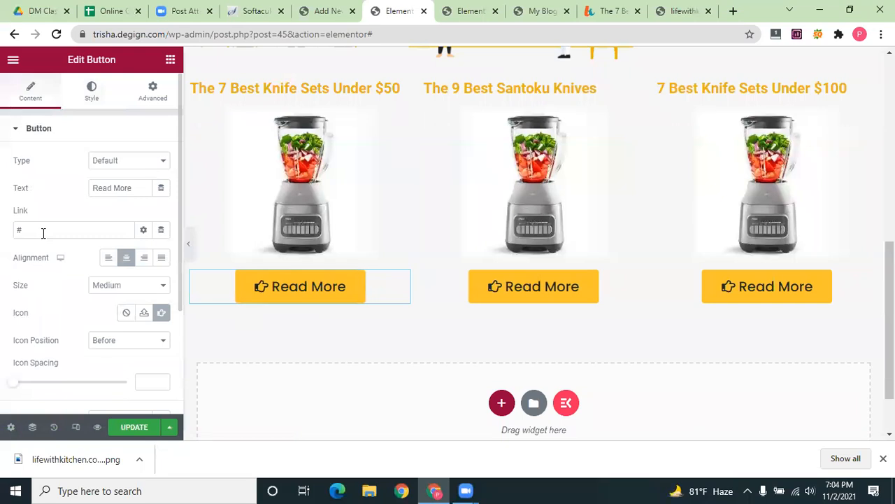
{"action": "left_click_drag", "start_coordinate": [40, 230], "coordinate": [2, 239]}
{"action": "type", "text": "https://trisha.degign.com/2021/11/02/the-7-best-knife-sets-under-50-in-2021/"}
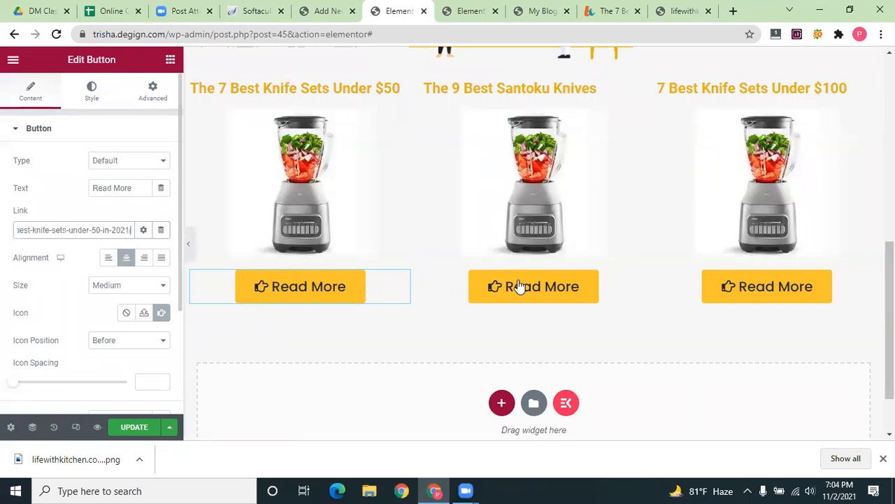
{"action": "left_click", "coordinate": [518, 286]}
{"action": "left_click_drag", "start_coordinate": [33, 232], "coordinate": [2, 244]}
{"action": "type", "text": "https://trisha.degign.com/2021/11/02/the-7-best-knife-sets-under-50-in-2021/"}
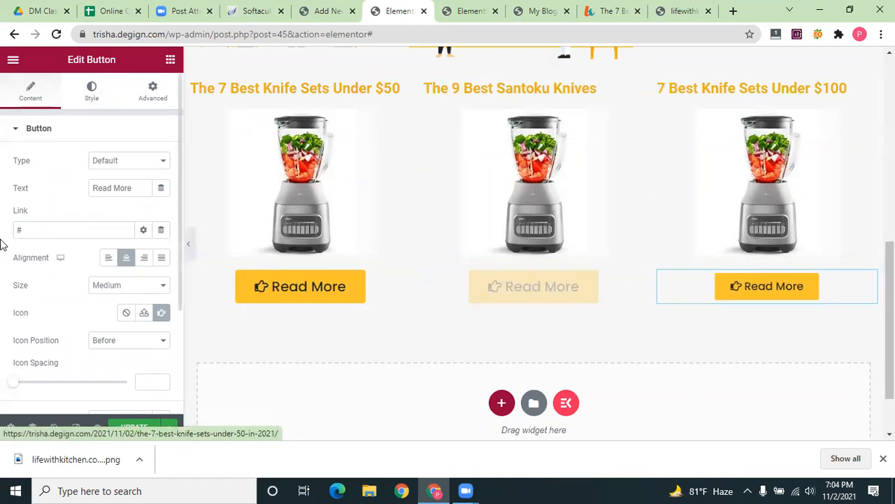
{"action": "type", "text": "https://trisha.degign.com/2021/11/02/the-7-best-knife-sets-under-50-in-2021/"}
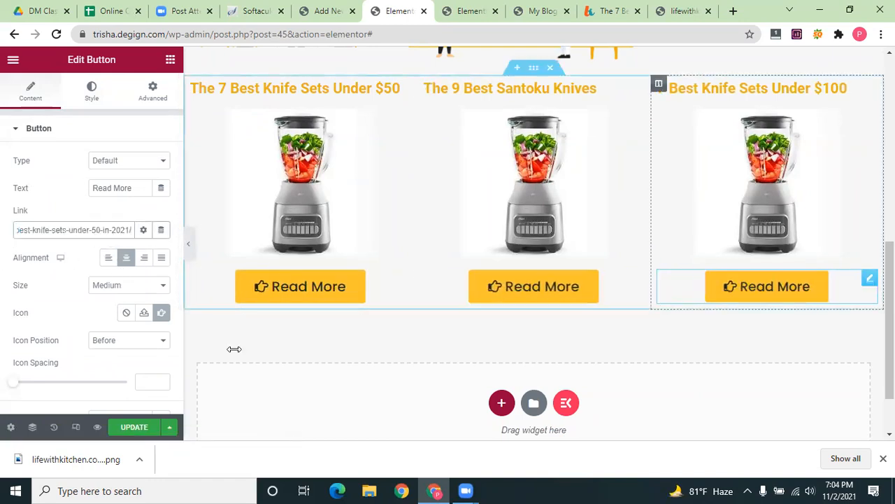
{"action": "left_click", "coordinate": [130, 429]}
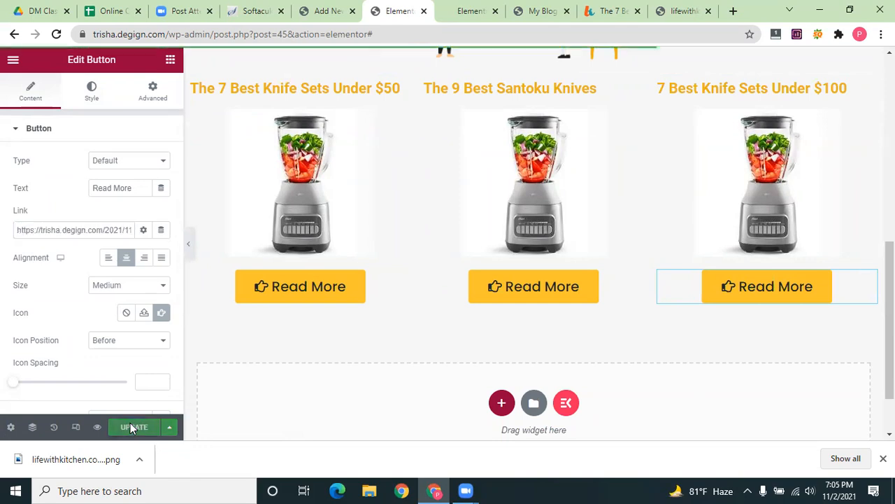
Scroll back to the top and select the kitchen illustration image
{"action": "scroll", "coordinate": [438, 343], "scroll_direction": "up", "scroll_amount": 4}
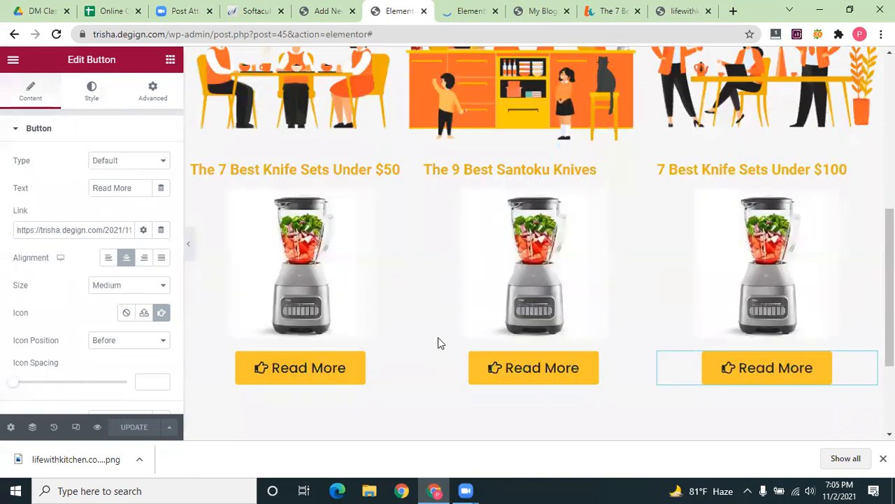
{"action": "scroll", "coordinate": [374, 307], "scroll_direction": "down", "scroll_amount": 3}
{"action": "scroll", "coordinate": [381, 309], "scroll_direction": "up", "scroll_amount": 1}
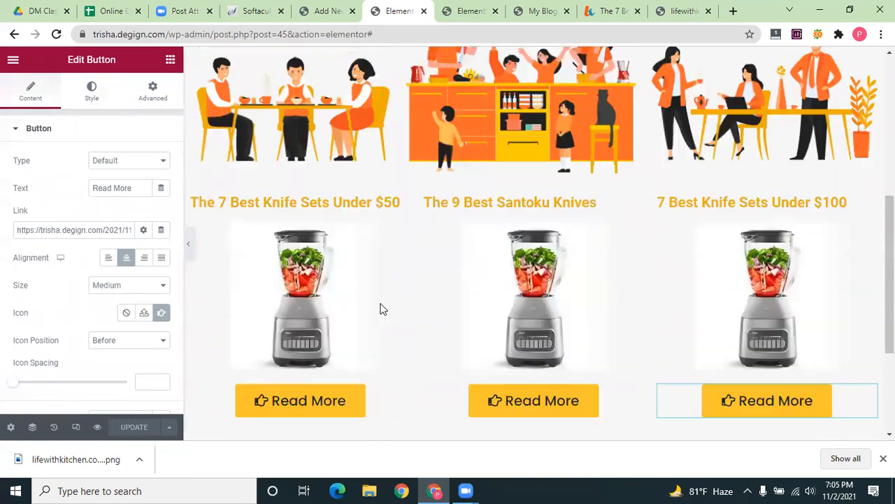
{"action": "scroll", "coordinate": [439, 424], "scroll_direction": "down", "scroll_amount": 1}
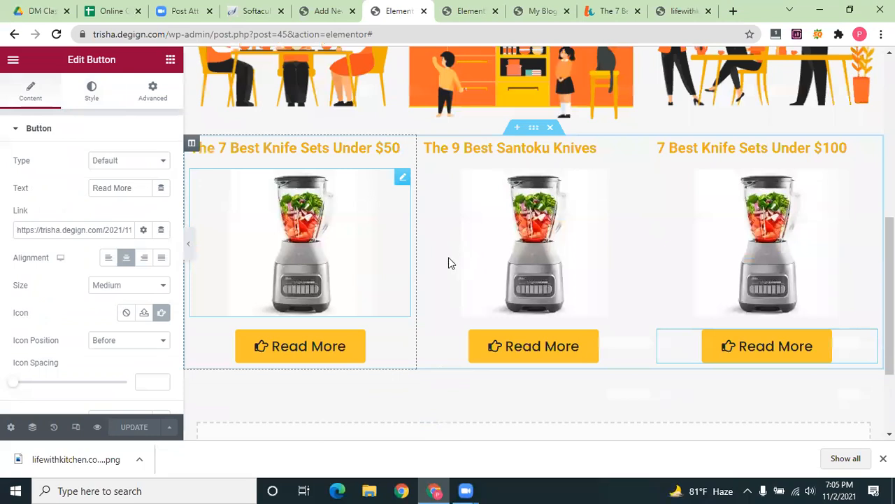
{"action": "scroll", "coordinate": [438, 260], "scroll_direction": "up", "scroll_amount": 2}
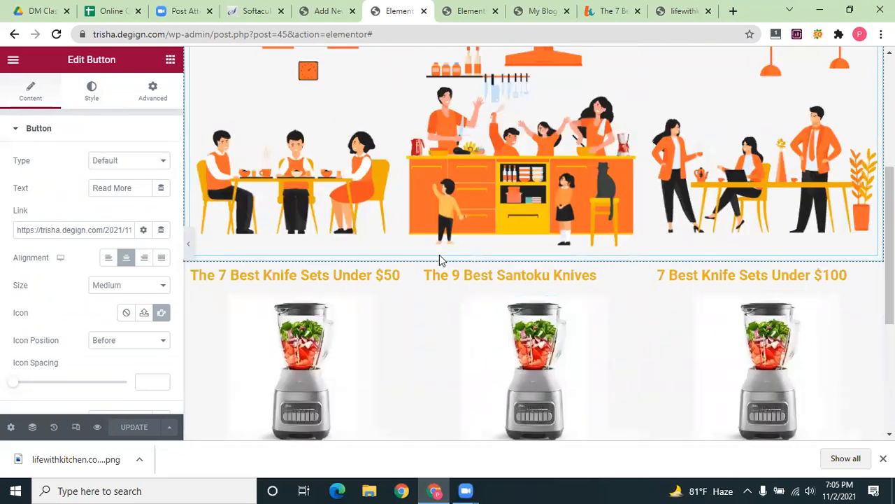
{"action": "left_click", "coordinate": [439, 256]}
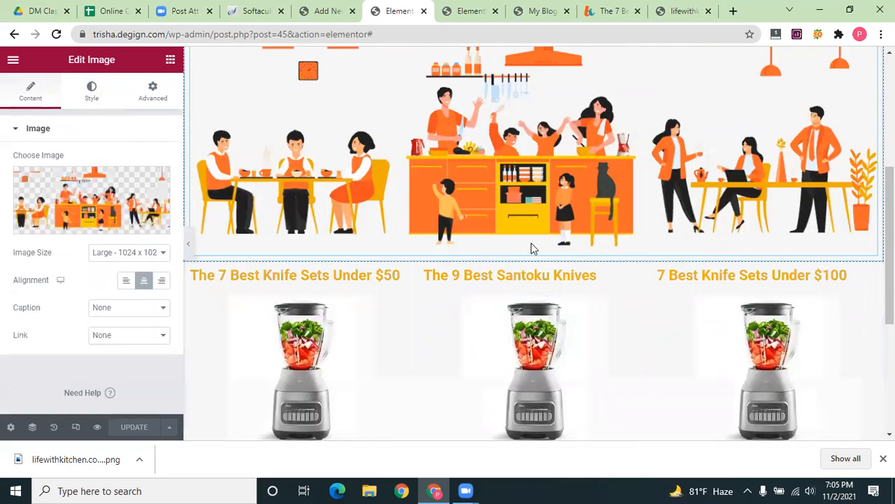
{"action": "mouse_move", "coordinate": [535, 255]}
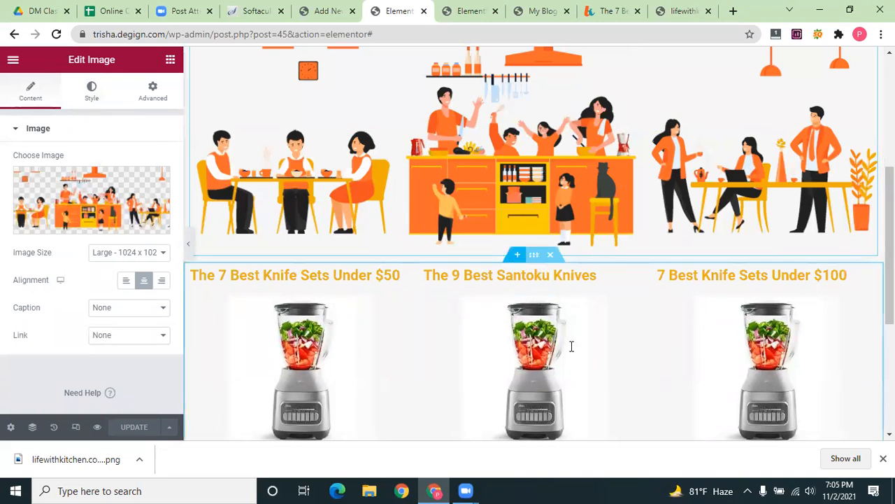
Add a single-column section above the product columns and drop a Heading widget into it
{"action": "left_click", "coordinate": [518, 255]}
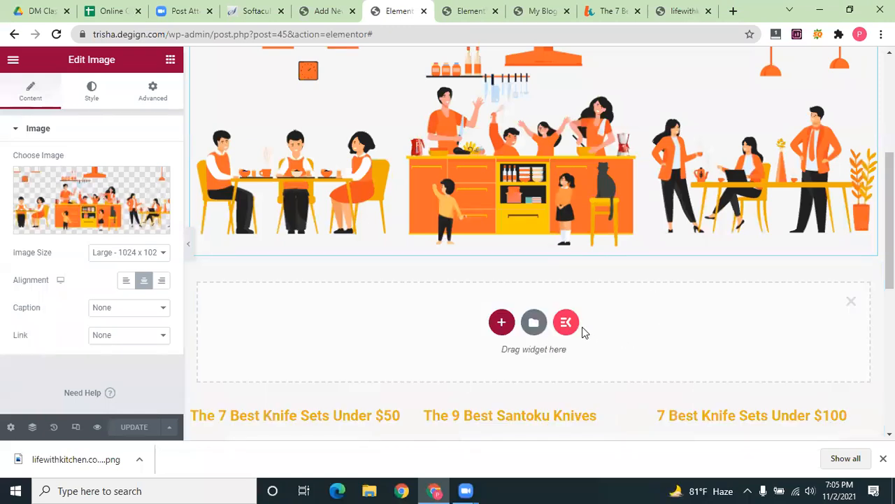
{"action": "left_click", "coordinate": [502, 322]}
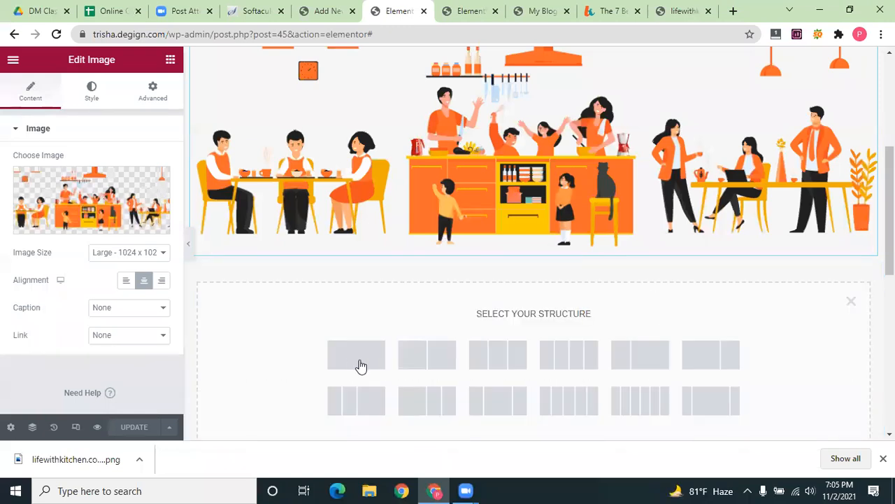
{"action": "left_click", "coordinate": [352, 356]}
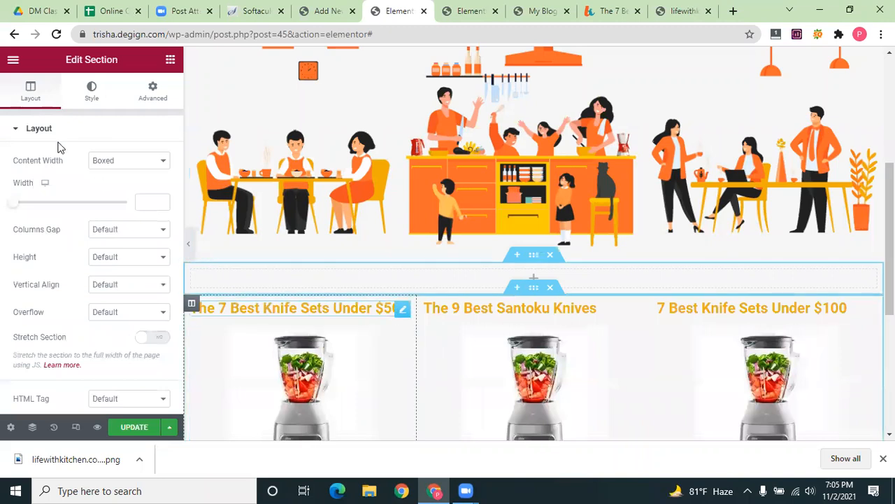
{"action": "left_click_drag", "start_coordinate": [149, 201], "coordinate": [533, 277]}
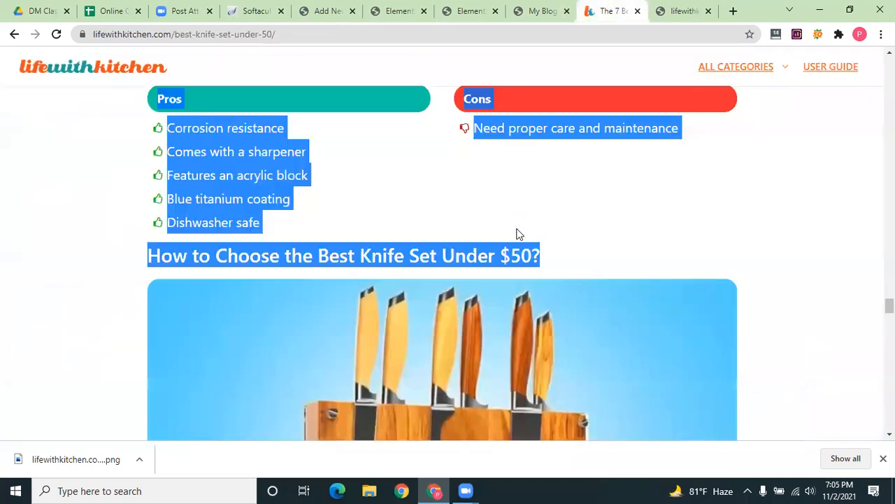
Replace the placeholder with 'Check Out The Best Product Reviews' copied from the home page
{"action": "scroll", "coordinate": [399, 143], "scroll_direction": "up", "scroll_amount": 10}
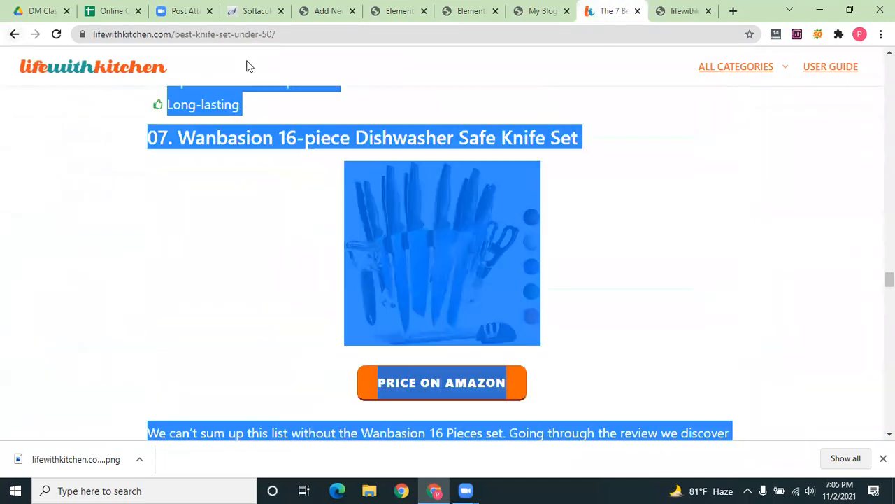
{"action": "key", "text": "alt+Left"}
{"action": "left_click_drag", "start_coordinate": [609, 152], "coordinate": [266, 159]}
{"action": "key", "text": "ctrl+c"}
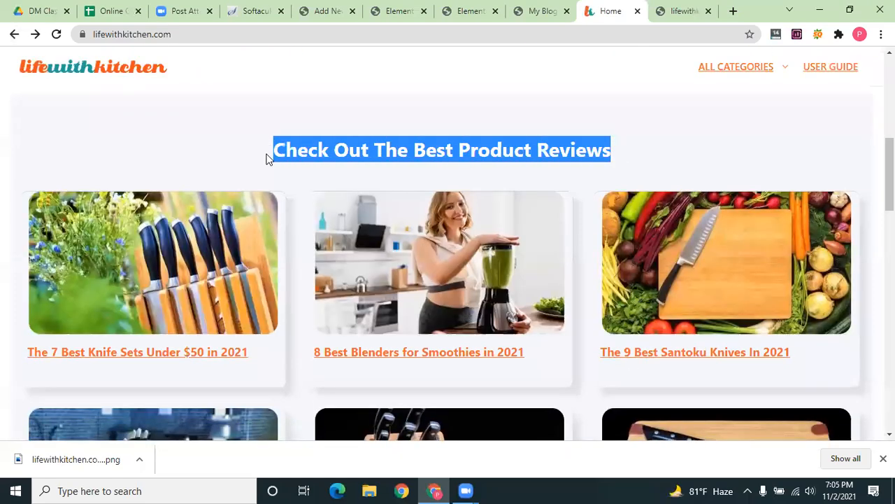
{"action": "left_click", "coordinate": [532, 8]}
{"action": "left_click", "coordinate": [399, 11]}
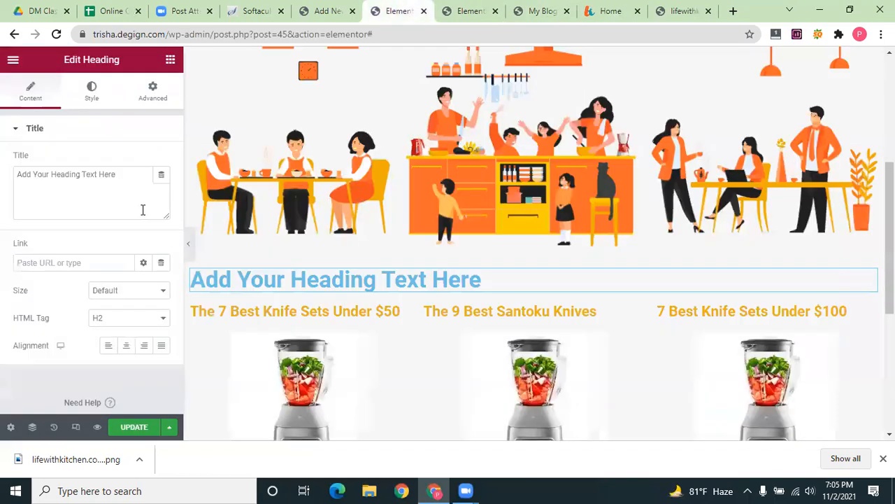
{"action": "left_click_drag", "start_coordinate": [148, 185], "coordinate": [15, 179]}
{"action": "key", "text": "ctrl+v"}
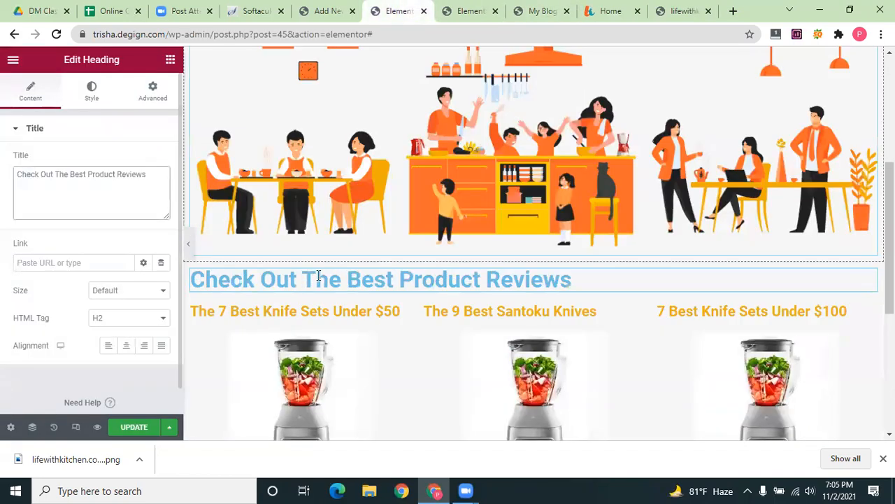
Color the heading dark #222827, sampled from the kitchen illustration
{"action": "left_click", "coordinate": [92, 91]}
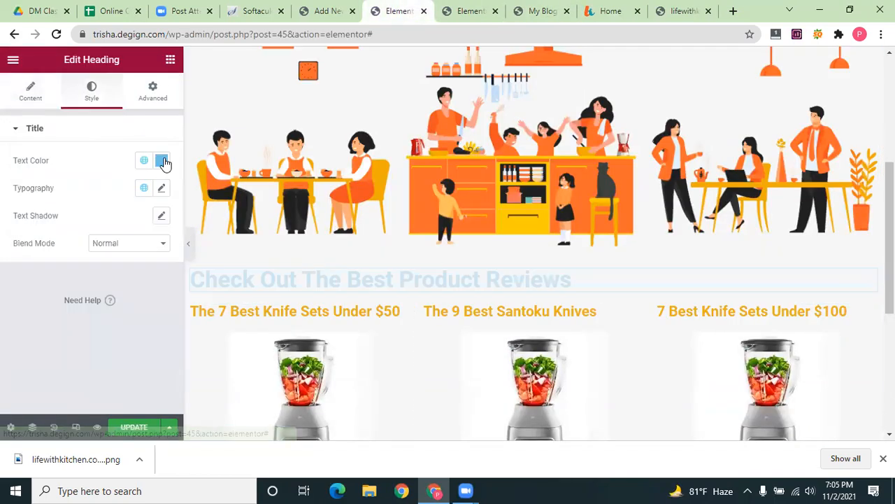
{"action": "left_click", "coordinate": [161, 161]}
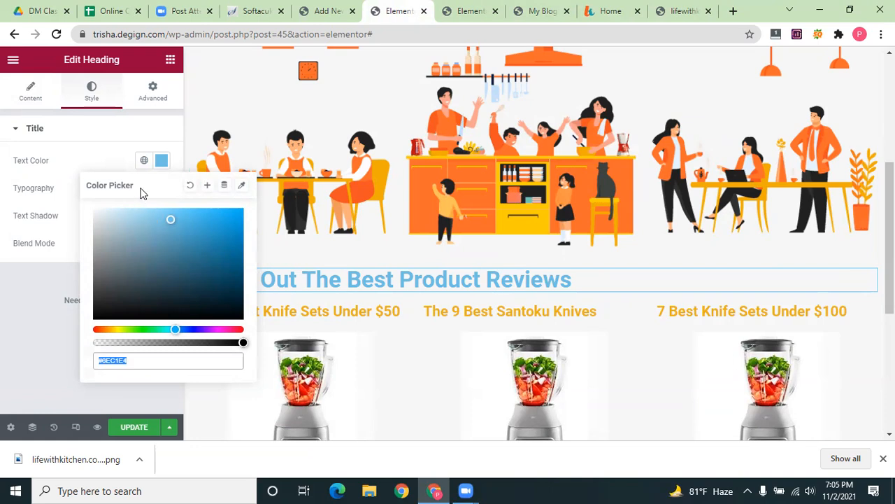
{"action": "left_click", "coordinate": [241, 184]}
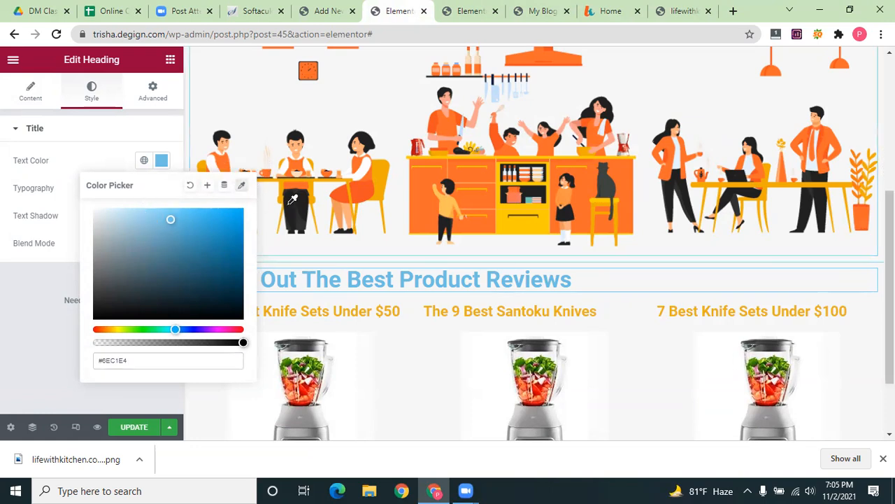
{"action": "left_click", "coordinate": [343, 223]}
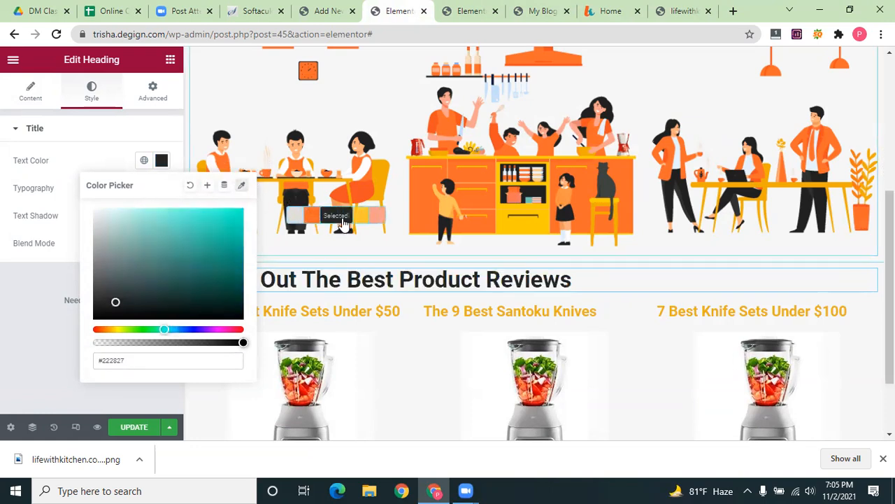
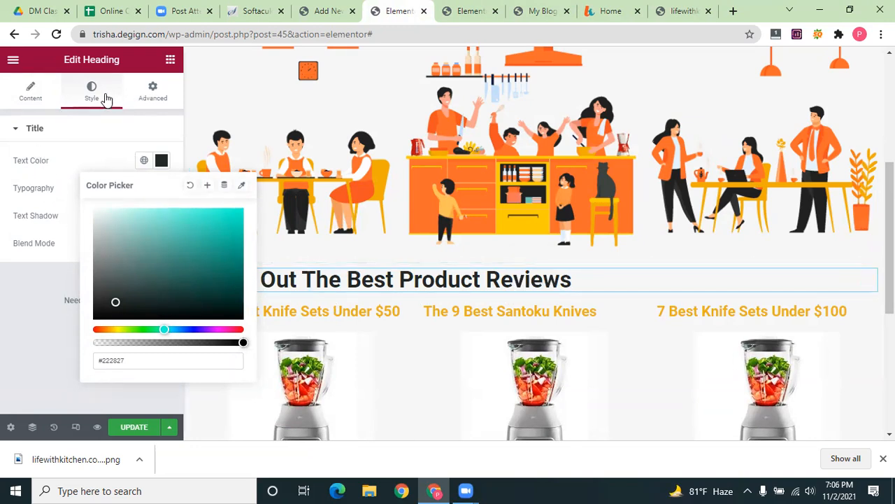
Set the reviews heading's typography to the Poppins font at size 39
{"action": "left_click", "coordinate": [50, 189]}
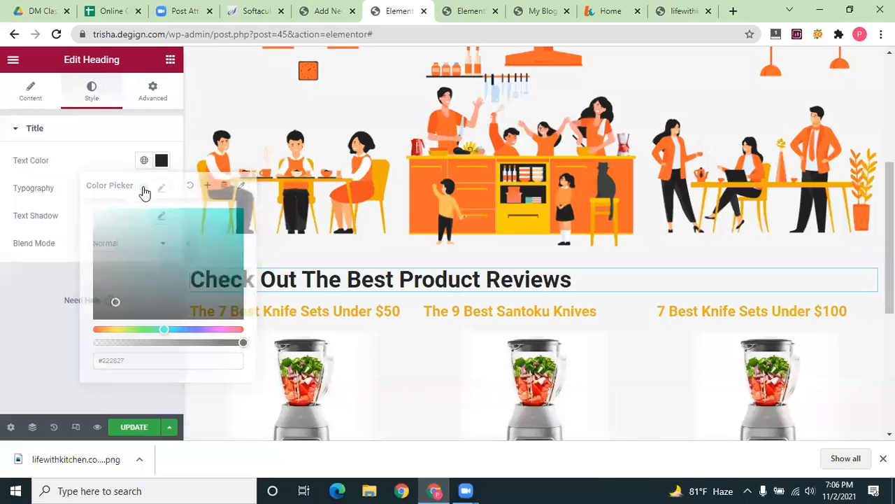
{"action": "left_click", "coordinate": [161, 188]}
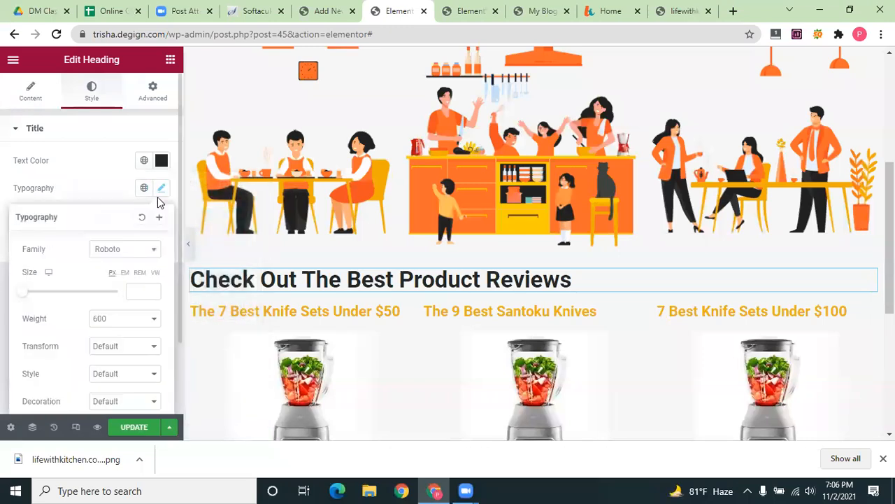
{"action": "left_click", "coordinate": [138, 255]}
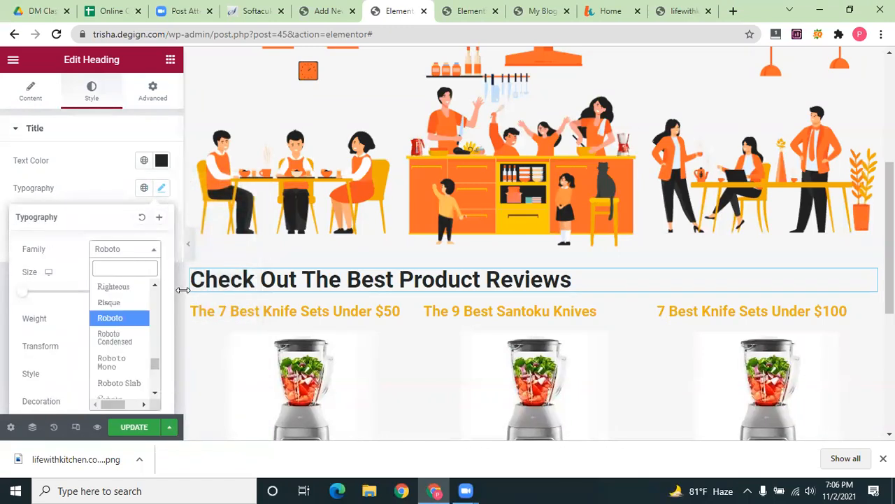
{"action": "type", "text": "popi"}
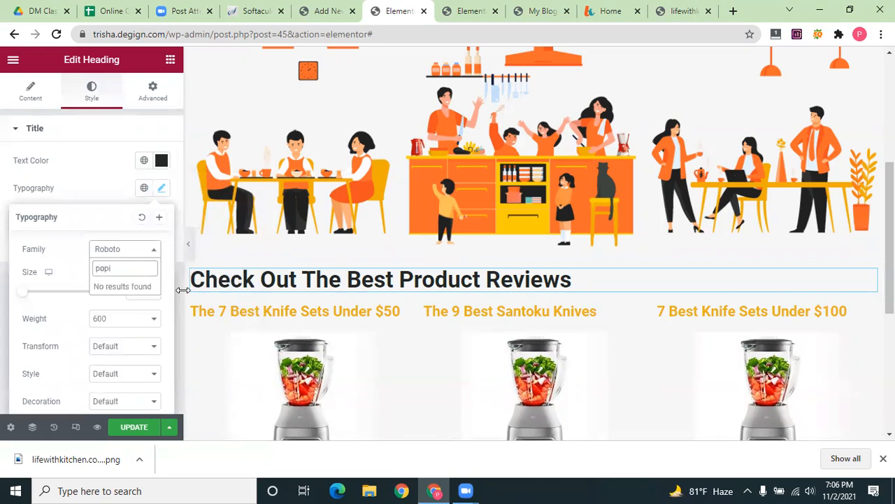
{"action": "key", "text": "BackSpace"}
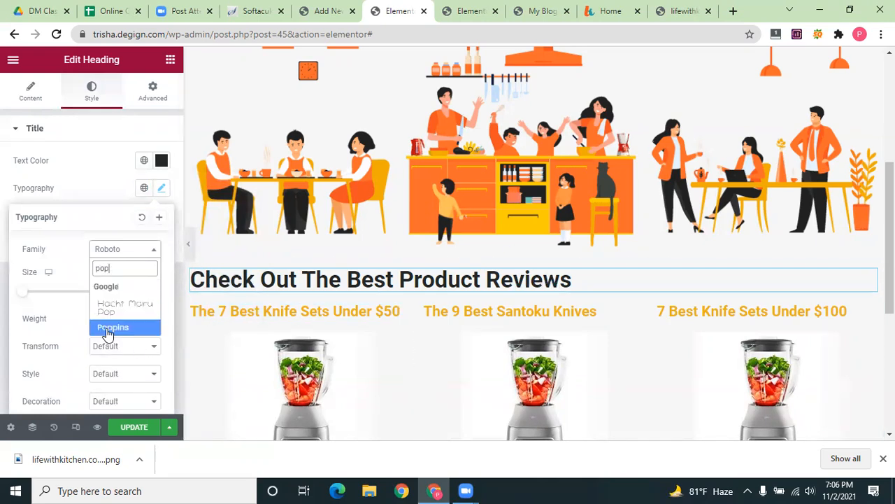
{"action": "left_click", "coordinate": [109, 329]}
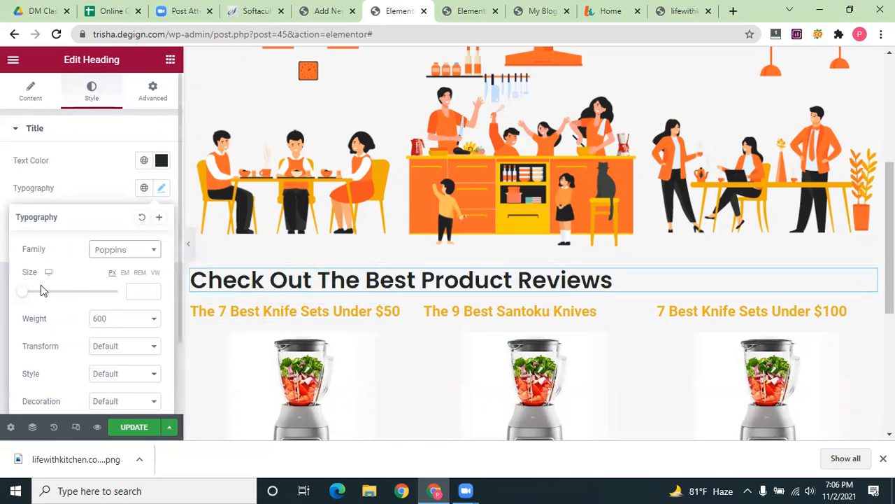
{"action": "mouse_move", "coordinate": [24, 296]}
{"action": "left_mouse_down"}
{"action": "mouse_move", "coordinate": [47, 297]}
{"action": "mouse_move", "coordinate": [40, 297]}
{"action": "left_mouse_up"}
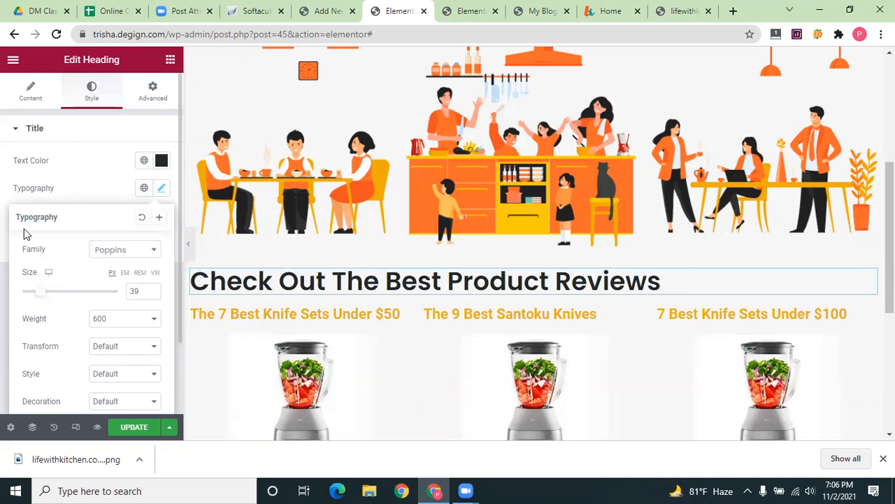
{"action": "left_click", "coordinate": [2, 286]}
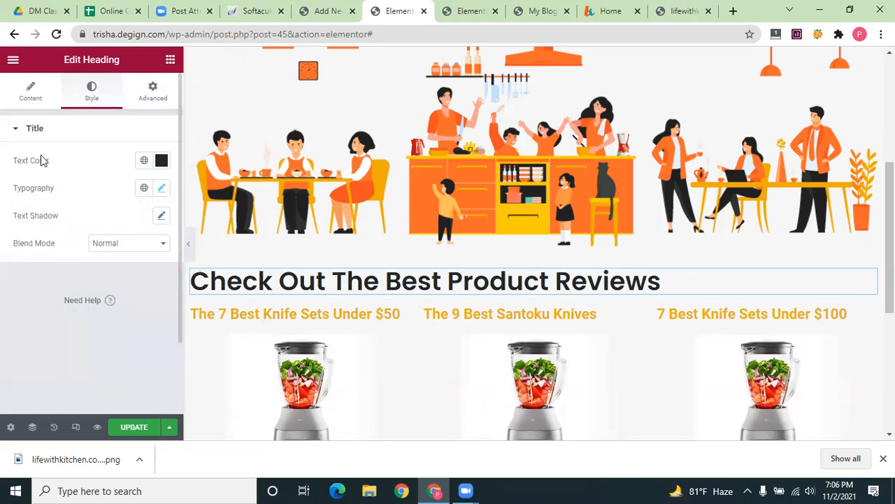
Centre the reviews heading and insert a new empty section above it
{"action": "left_click", "coordinate": [30, 93]}
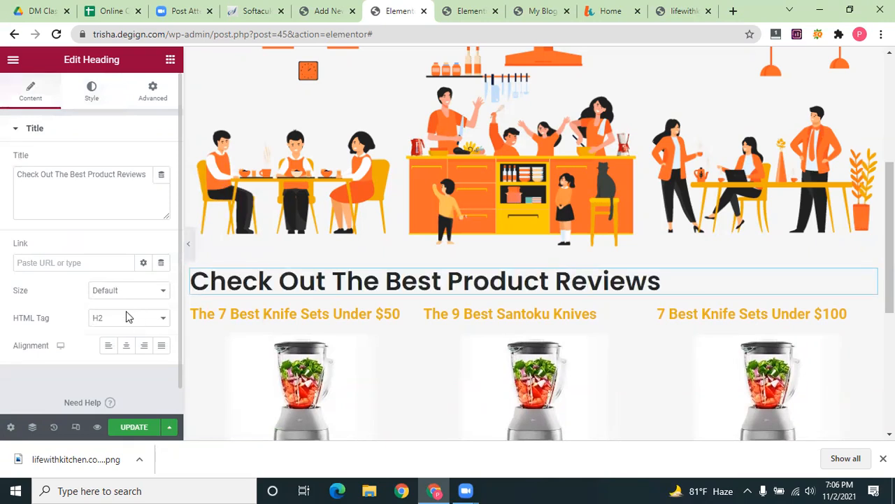
{"action": "left_click", "coordinate": [126, 346]}
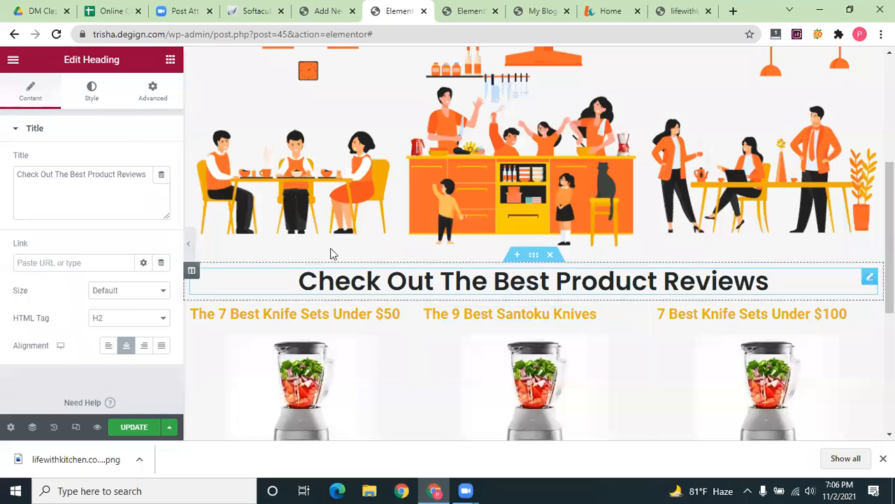
{"action": "left_click", "coordinate": [517, 256]}
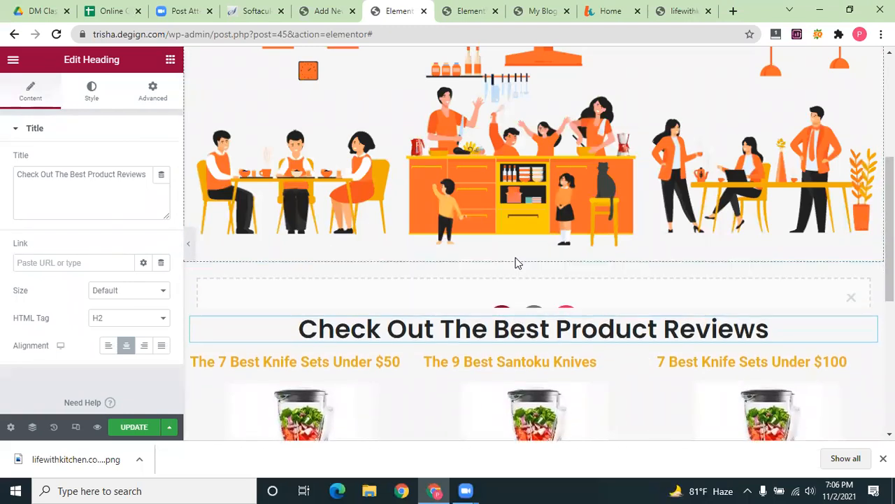
{"action": "left_click", "coordinate": [504, 327]}
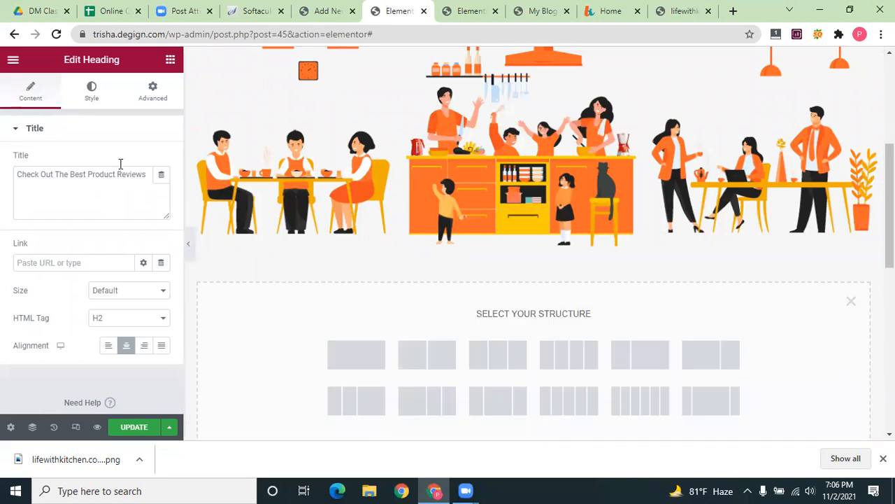
{"action": "left_click", "coordinate": [167, 60]}
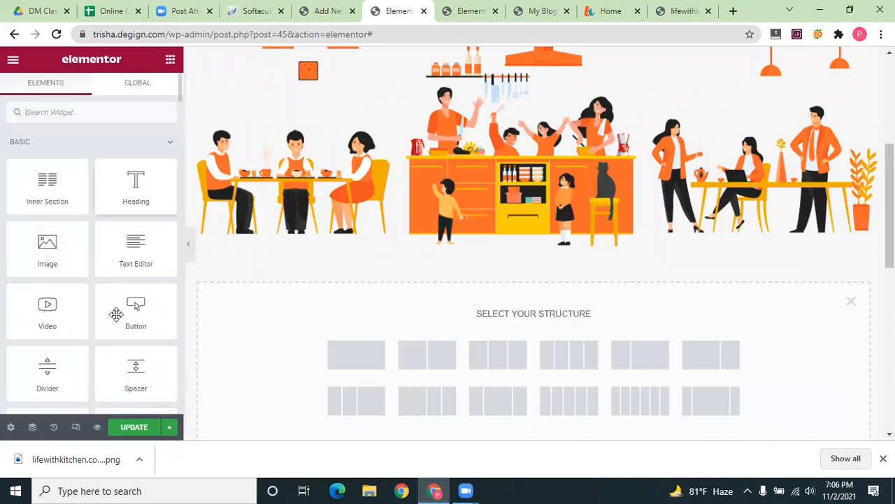
Give the new section a single-column layout and drop a Divider widget into it
{"action": "scroll", "coordinate": [135, 318], "scroll_direction": "down", "scroll_amount": 1}
{"action": "left_click_drag", "start_coordinate": [47, 305], "coordinate": [200, 314]}
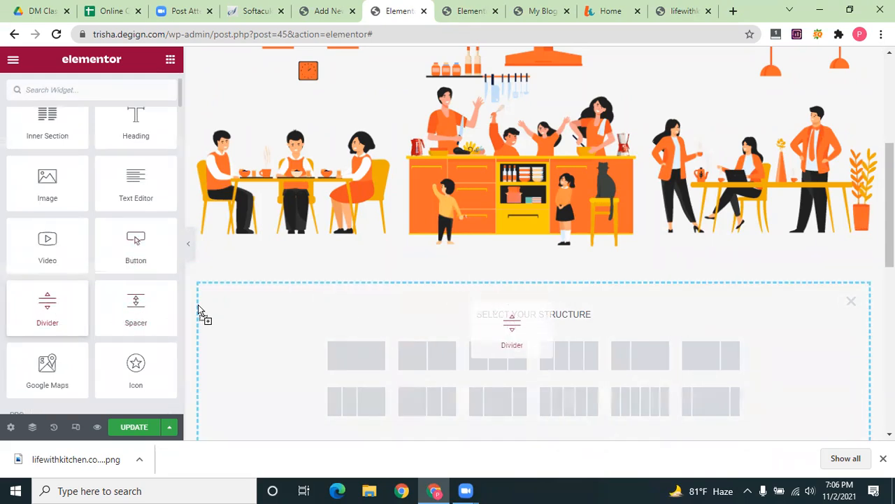
{"action": "left_click", "coordinate": [358, 355]}
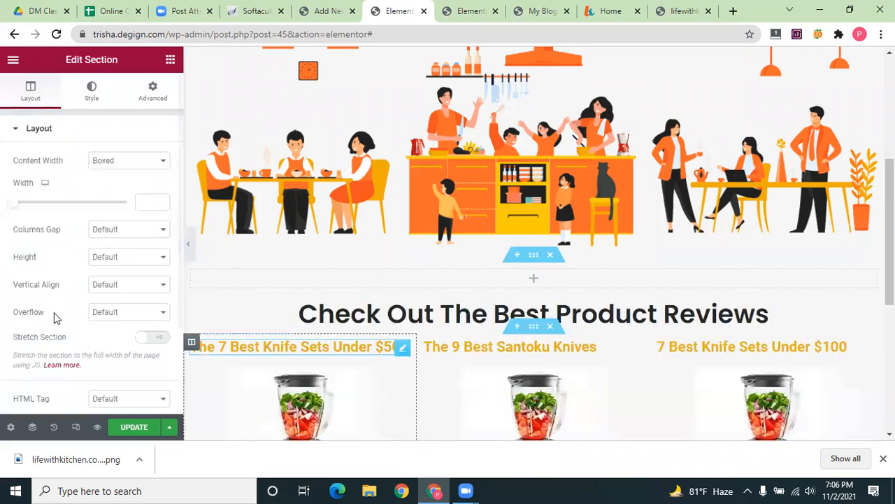
{"action": "left_click", "coordinate": [170, 59]}
{"action": "left_click_drag", "start_coordinate": [47, 371], "coordinate": [501, 257]}
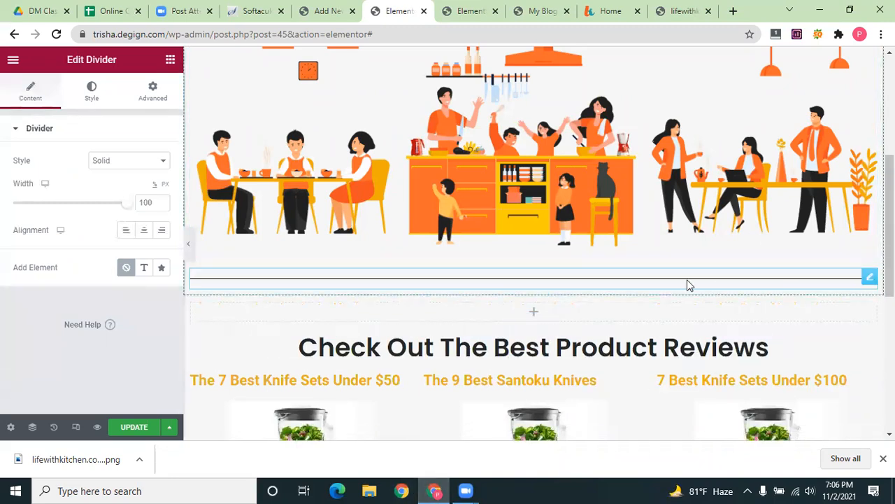
Try the Curved, Rhombus, Dotted and Tribal divider styles in turn
{"action": "left_click", "coordinate": [163, 163]}
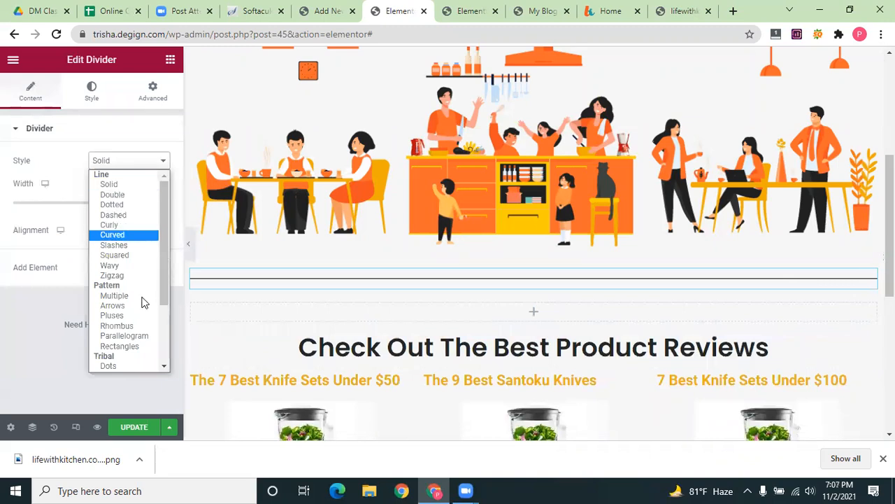
{"action": "left_click", "coordinate": [114, 235]}
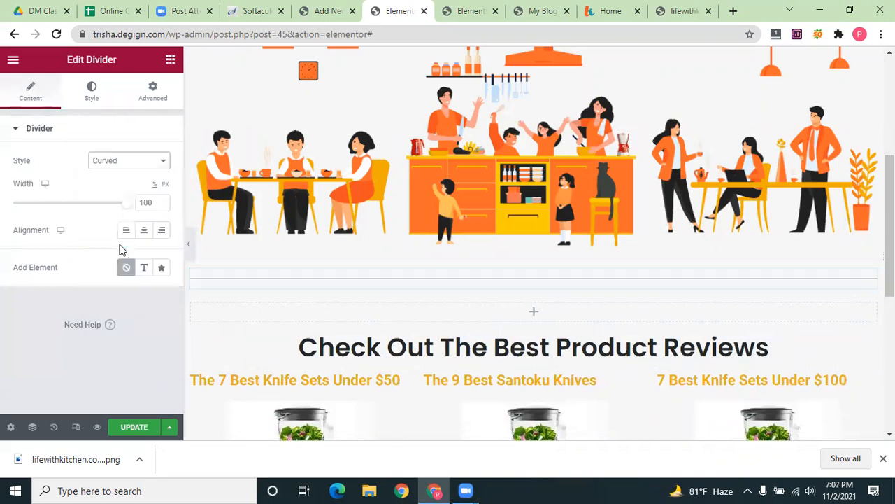
{"action": "left_click", "coordinate": [148, 166]}
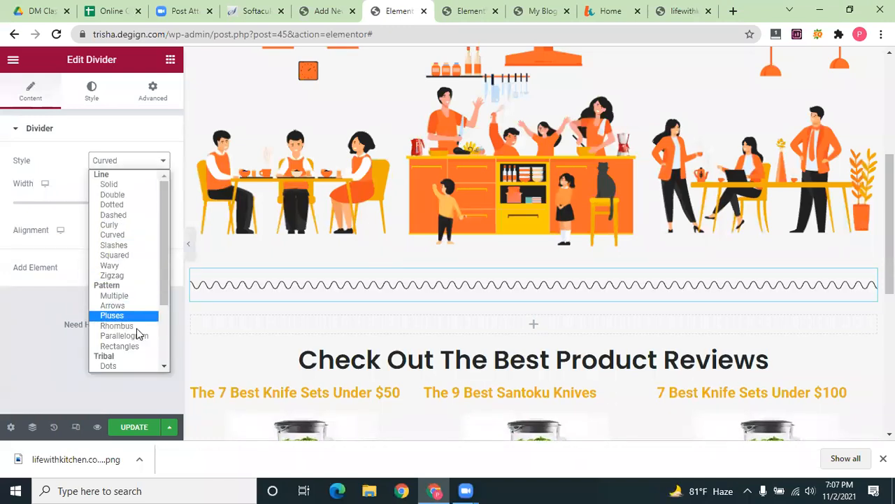
{"action": "left_click", "coordinate": [117, 326]}
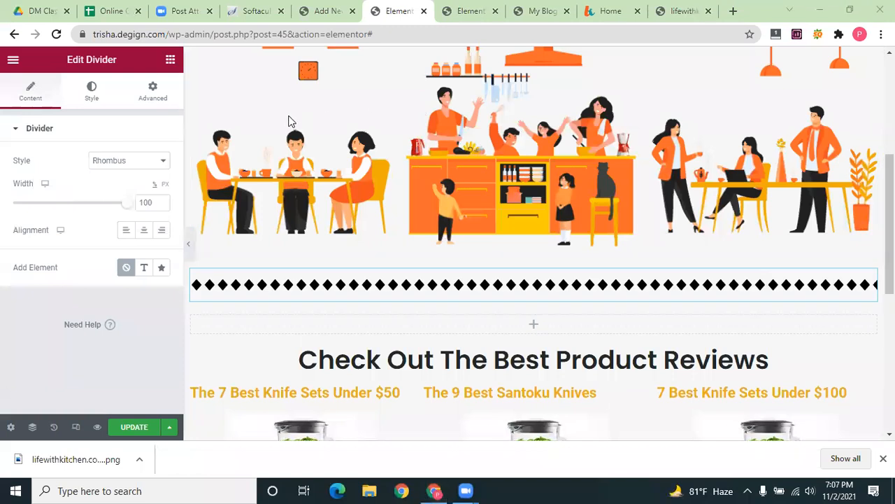
{"action": "left_click", "coordinate": [160, 164]}
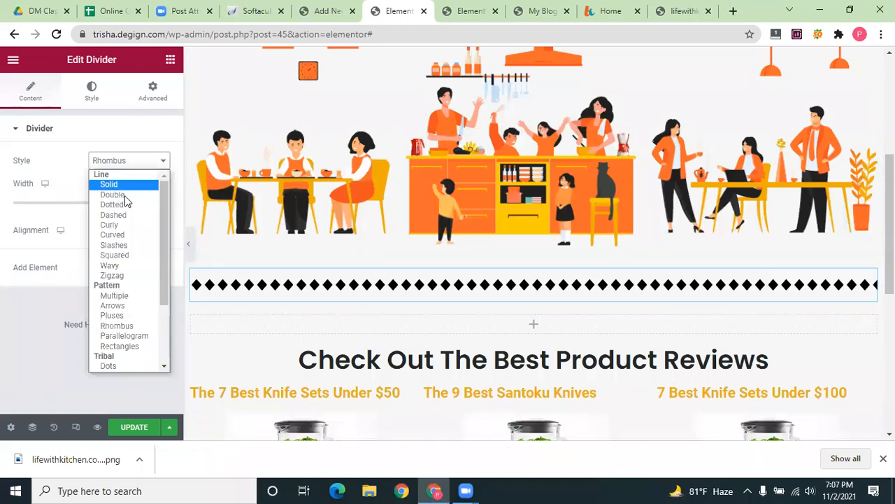
{"action": "left_click", "coordinate": [127, 204]}
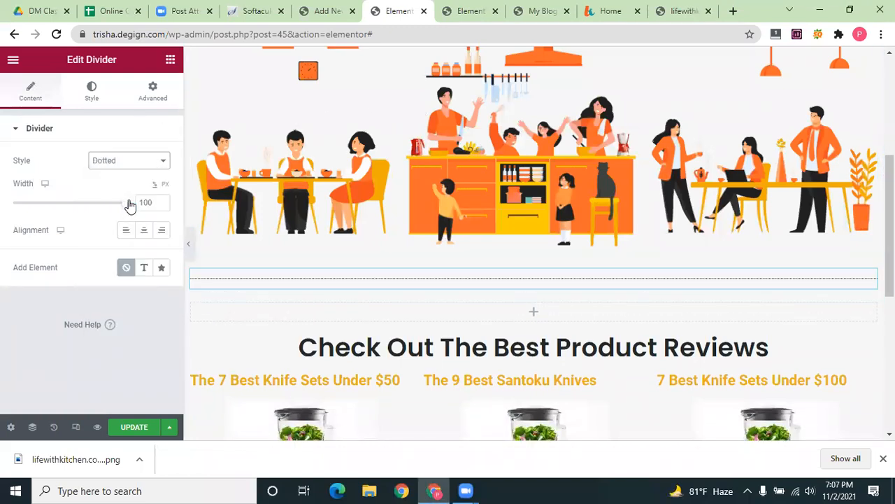
{"action": "left_click", "coordinate": [148, 164]}
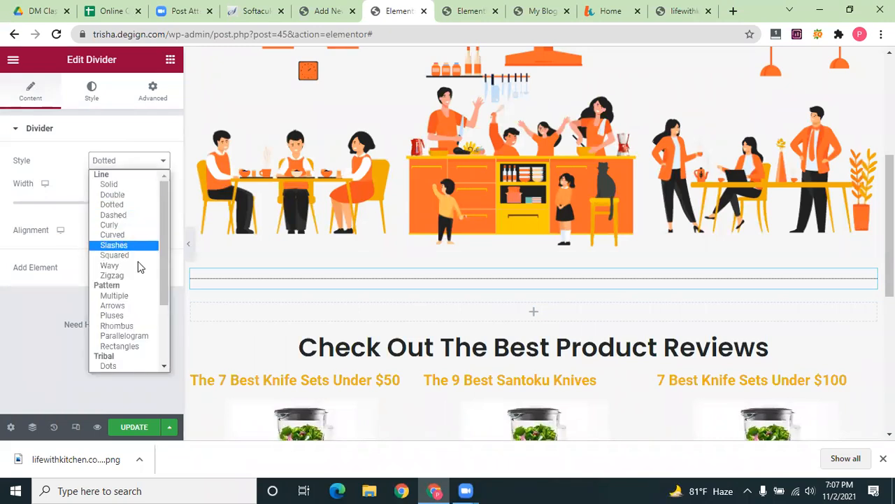
{"action": "scroll", "coordinate": [140, 265], "scroll_direction": "down", "scroll_amount": 2}
{"action": "left_click", "coordinate": [144, 346]}
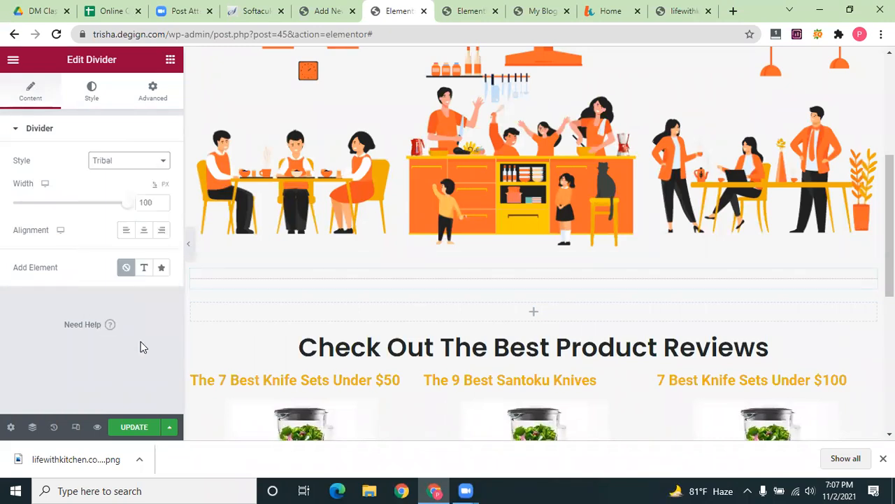
Set the divider style back to Solid and centre-align it
{"action": "left_click", "coordinate": [162, 163]}
{"action": "scroll", "coordinate": [120, 190], "scroll_direction": "up", "scroll_amount": 4}
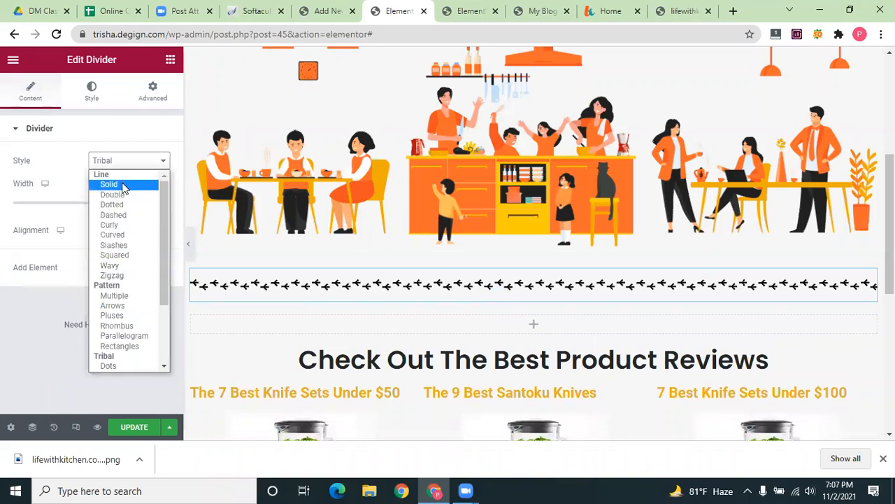
{"action": "left_click", "coordinate": [123, 186]}
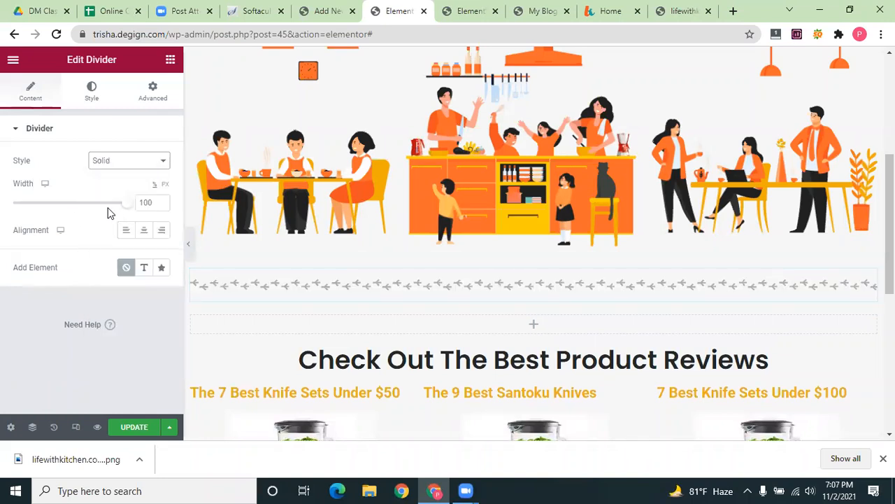
{"action": "left_click", "coordinate": [143, 231]}
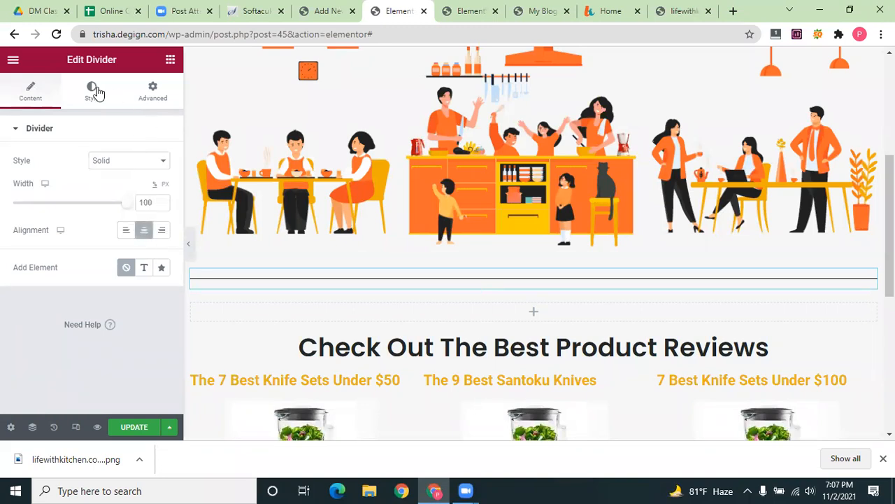
Thicken the divider to 3.5 and colour it yellow #FCC52E sampled from the kitchen illustration
{"action": "left_click", "coordinate": [94, 91]}
{"action": "left_click_drag", "start_coordinate": [21, 207], "coordinate": [46, 202]}
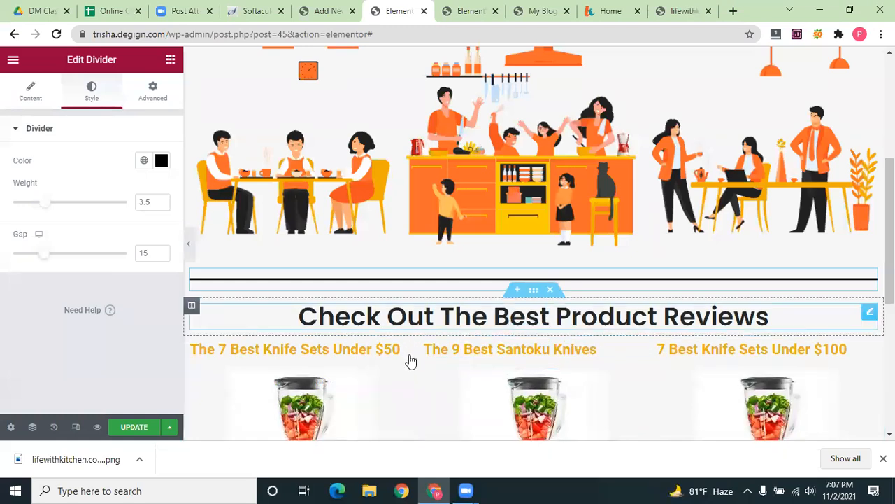
{"action": "left_click", "coordinate": [407, 319]}
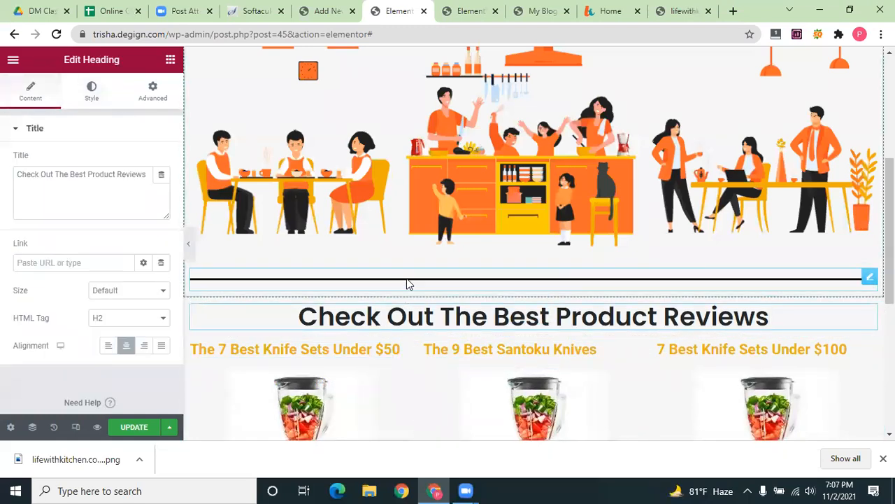
{"action": "left_click", "coordinate": [409, 283]}
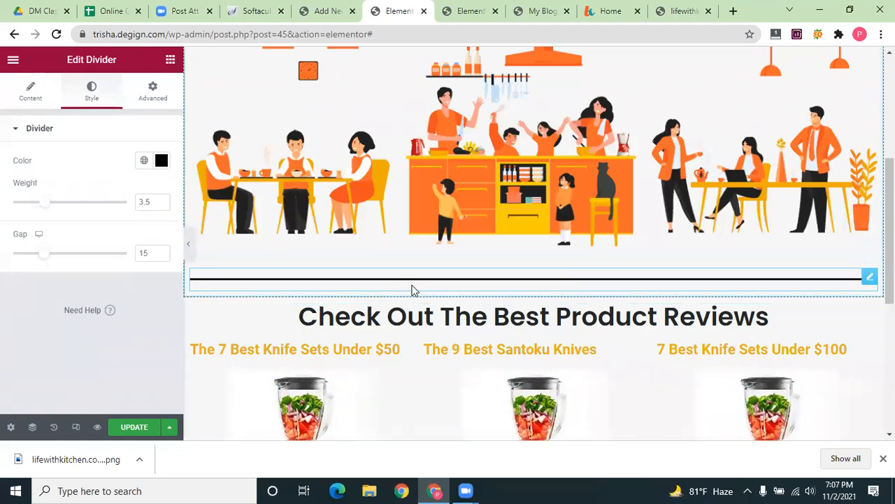
{"action": "left_click", "coordinate": [162, 161]}
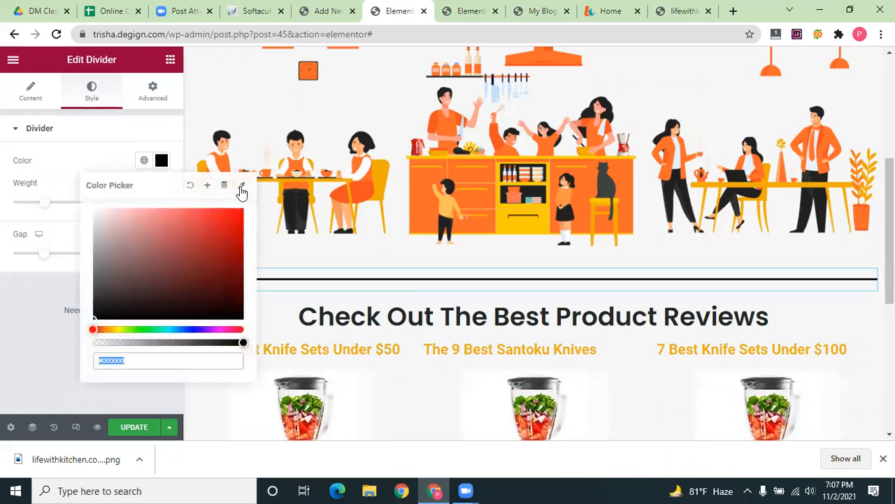
{"action": "left_click", "coordinate": [241, 185]}
{"action": "left_click", "coordinate": [526, 223]}
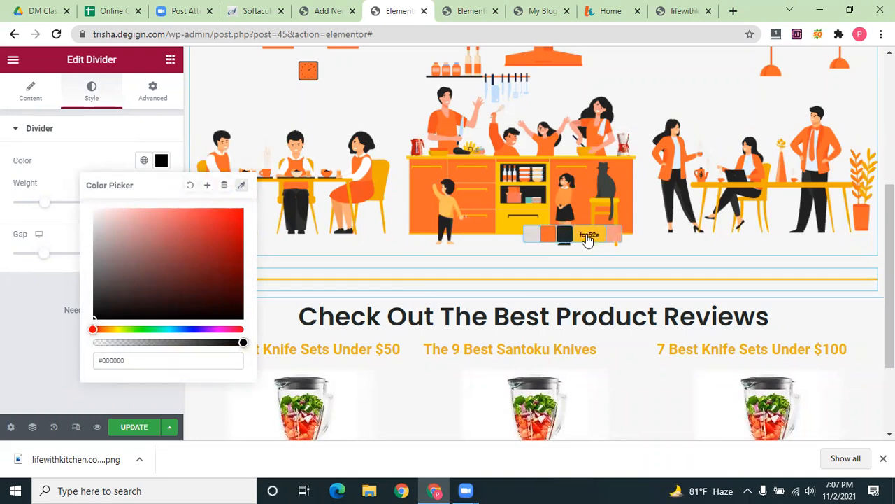
{"action": "left_click", "coordinate": [588, 236]}
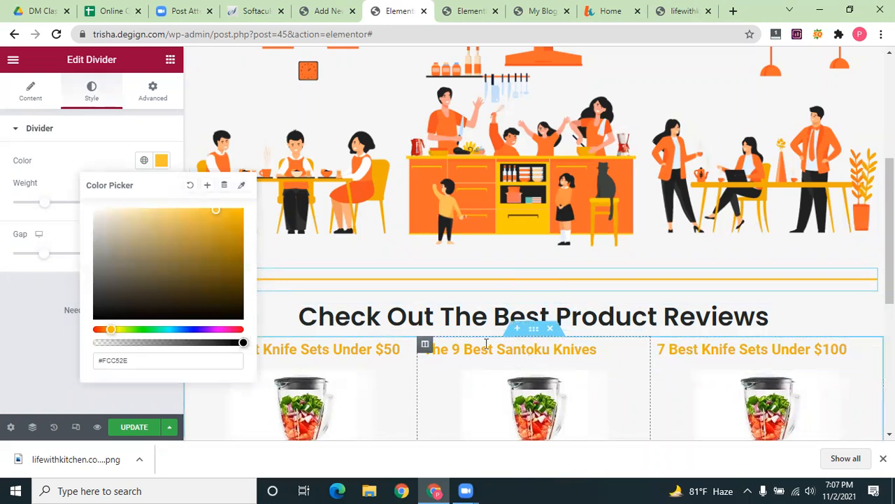
{"action": "scroll", "coordinate": [471, 326], "scroll_direction": "down", "scroll_amount": 3}
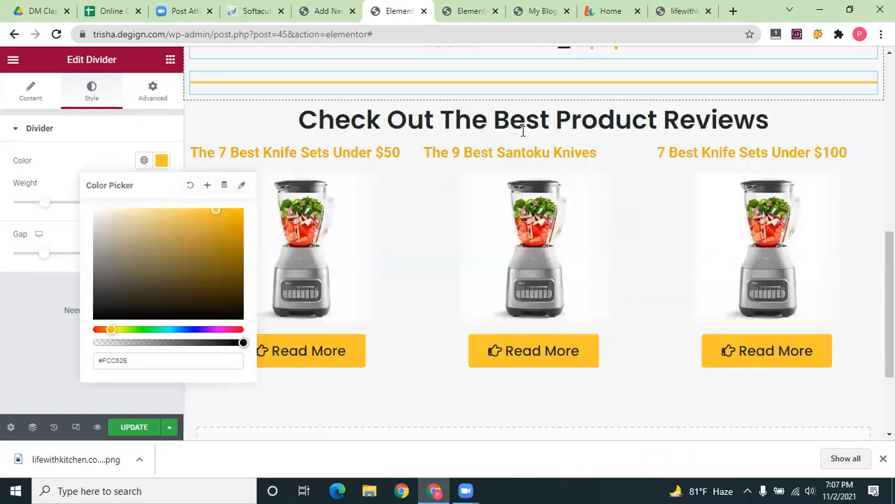
{"action": "left_click", "coordinate": [201, 132]}
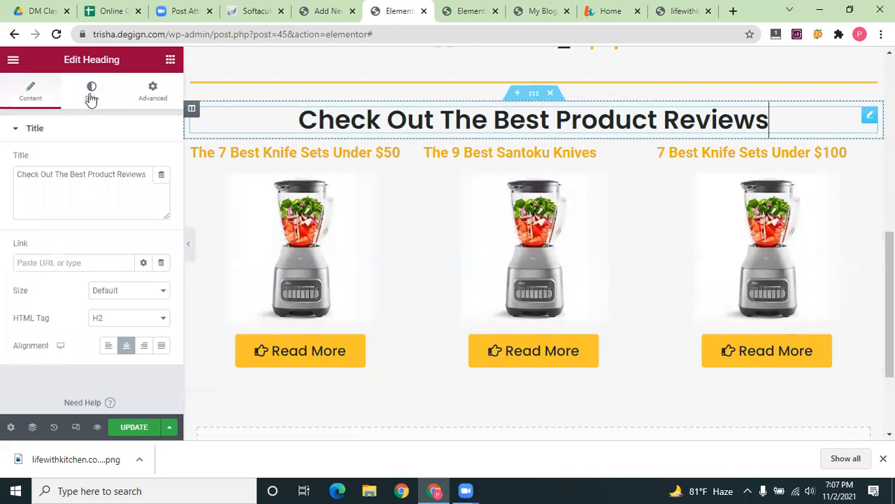
Give the reviews heading 20 px linked padding on every side
{"action": "left_click", "coordinate": [91, 93]}
{"action": "left_click", "coordinate": [152, 93]}
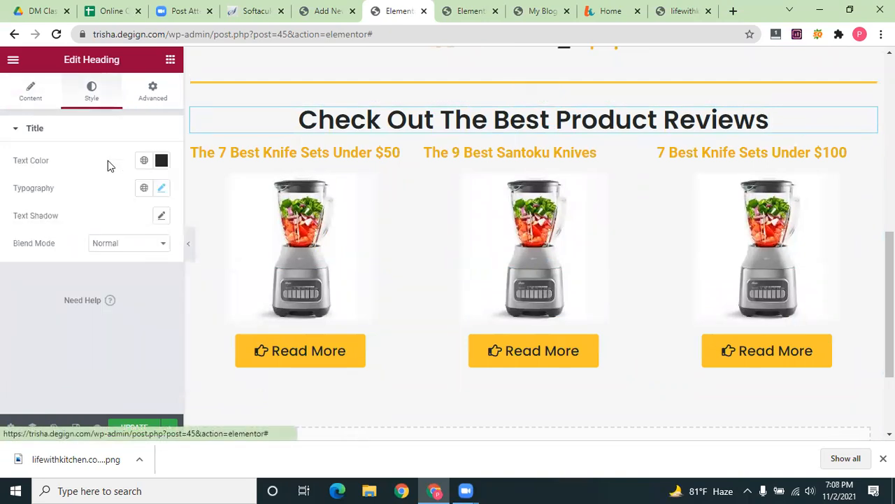
{"action": "type", "text": "10"}
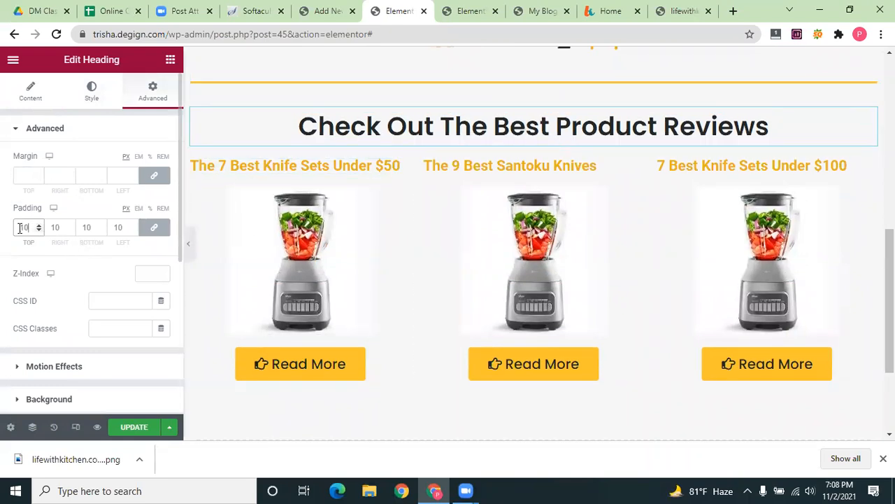
{"action": "type", "text": "20"}
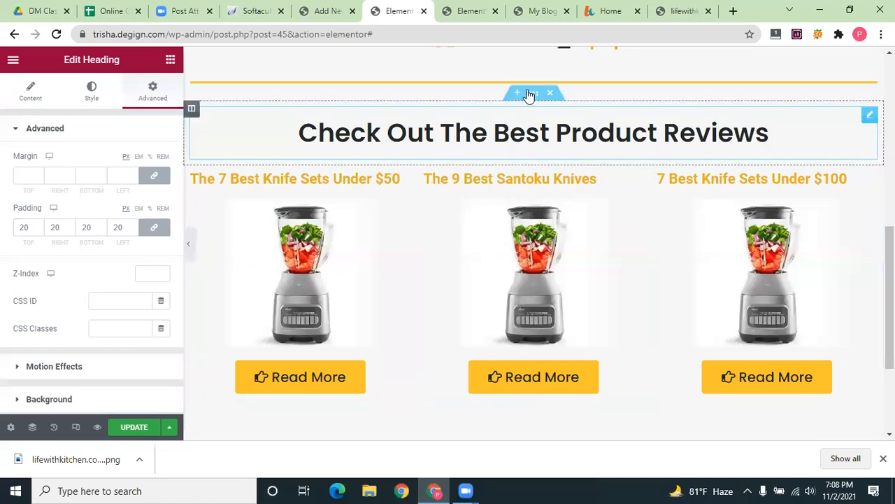
Save the page with Update
{"action": "scroll", "coordinate": [552, 218], "scroll_direction": "down", "scroll_amount": 2}
{"action": "scroll", "coordinate": [626, 327], "scroll_direction": "up", "scroll_amount": 2}
{"action": "scroll", "coordinate": [541, 322], "scroll_direction": "down", "scroll_amount": 1}
{"action": "scroll", "coordinate": [541, 326], "scroll_direction": "down", "scroll_amount": 1}
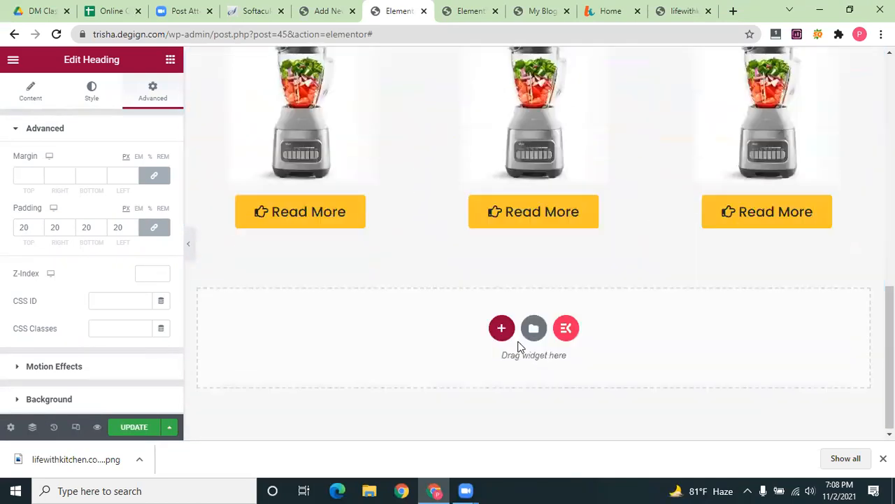
{"action": "scroll", "coordinate": [596, 293], "scroll_direction": "up", "scroll_amount": 1}
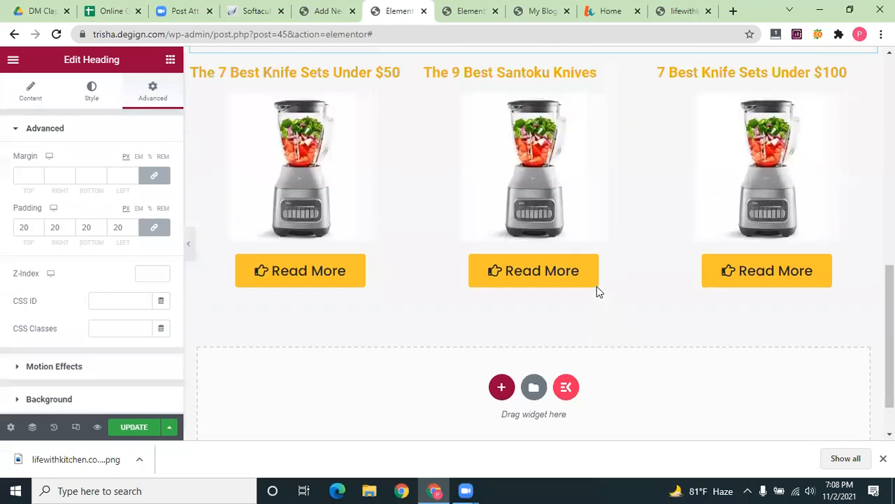
{"action": "scroll", "coordinate": [598, 293], "scroll_direction": "up", "scroll_amount": 6}
{"action": "scroll", "coordinate": [597, 292], "scroll_direction": "down", "scroll_amount": 2}
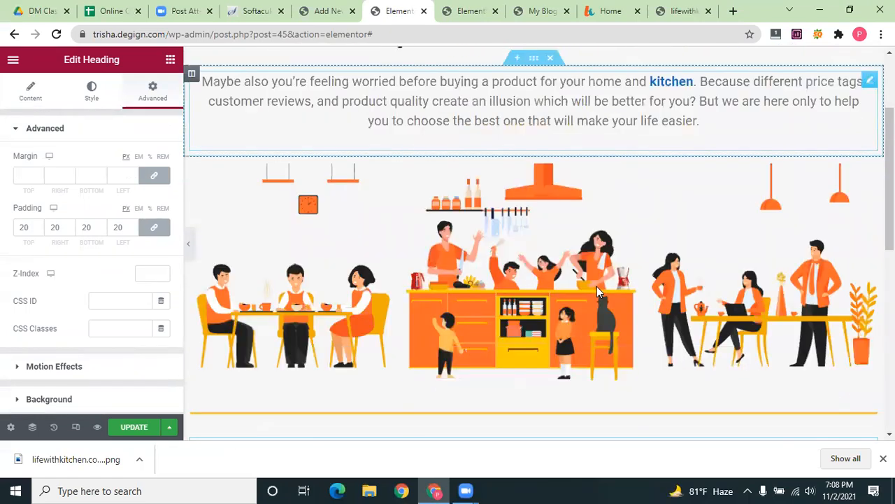
{"action": "scroll", "coordinate": [190, 395], "scroll_direction": "down", "scroll_amount": 5}
{"action": "left_click", "coordinate": [138, 428]}
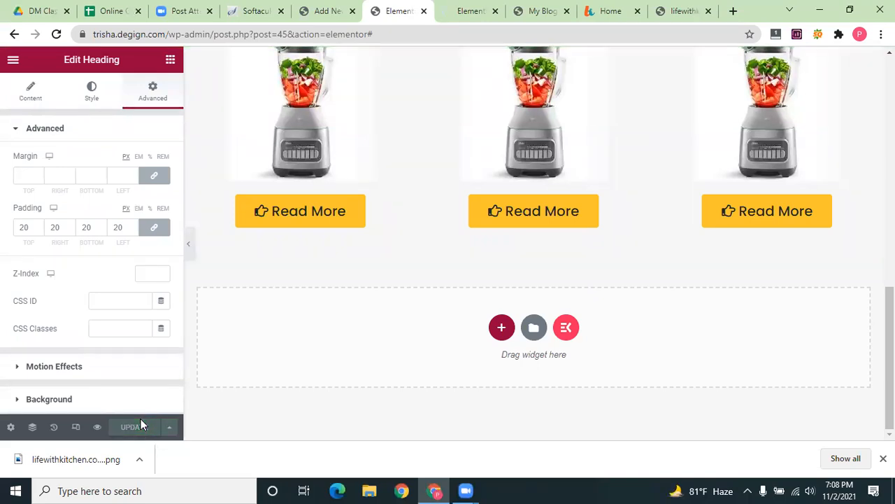
Reload the preview, then load the site root to view the live home page
{"action": "left_click", "coordinate": [471, 11]}
{"action": "left_click", "coordinate": [57, 34]}
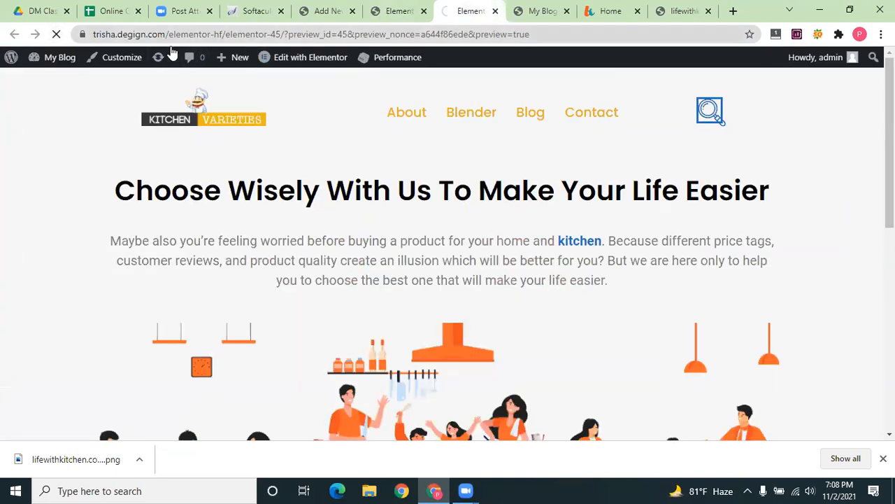
{"action": "left_click_drag", "start_coordinate": [165, 34], "coordinate": [631, 35]}
{"action": "key", "text": "BackSpace"}
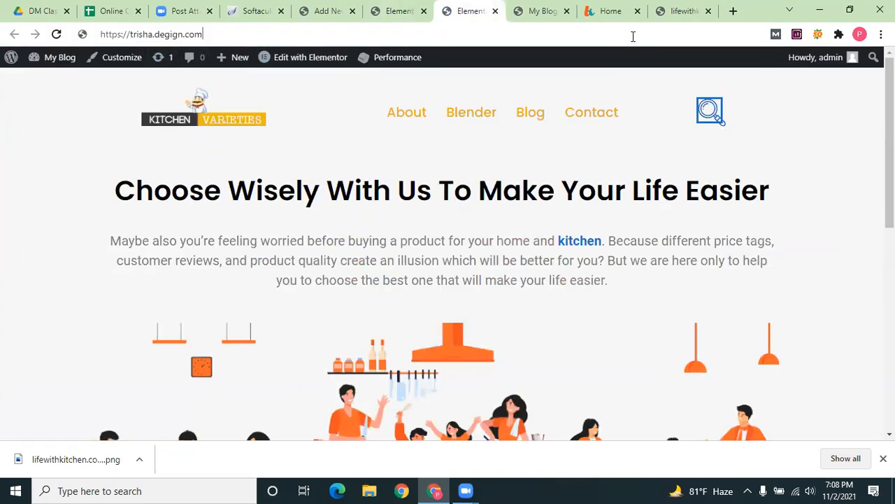
{"action": "key", "text": "Return"}
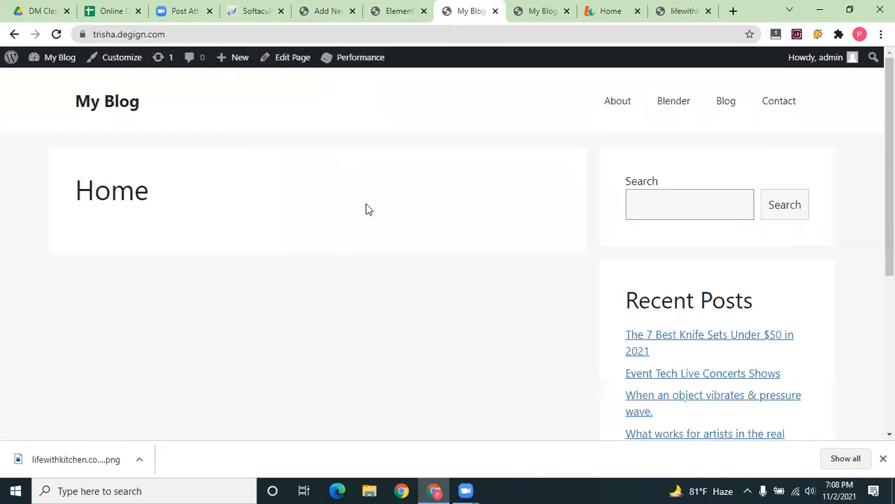
{"action": "scroll", "coordinate": [665, 222], "scroll_direction": "down", "scroll_amount": 4}
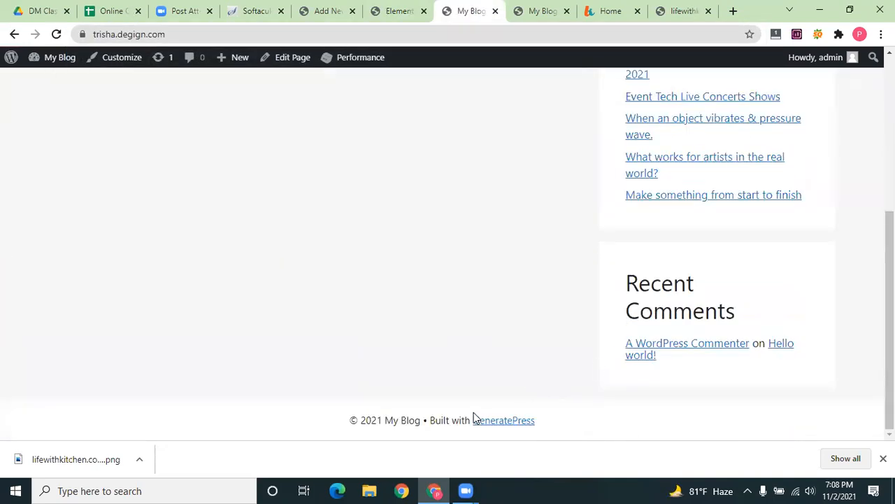
{"action": "scroll", "coordinate": [760, 202], "scroll_direction": "up", "scroll_amount": 4}
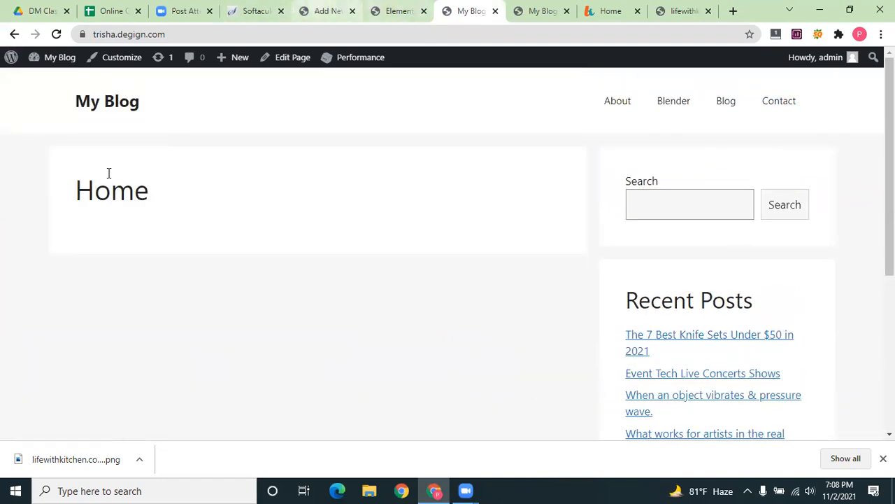
Save the Reading settings with Home as the static homepage and Blog as posts page
{"action": "left_click", "coordinate": [328, 11]}
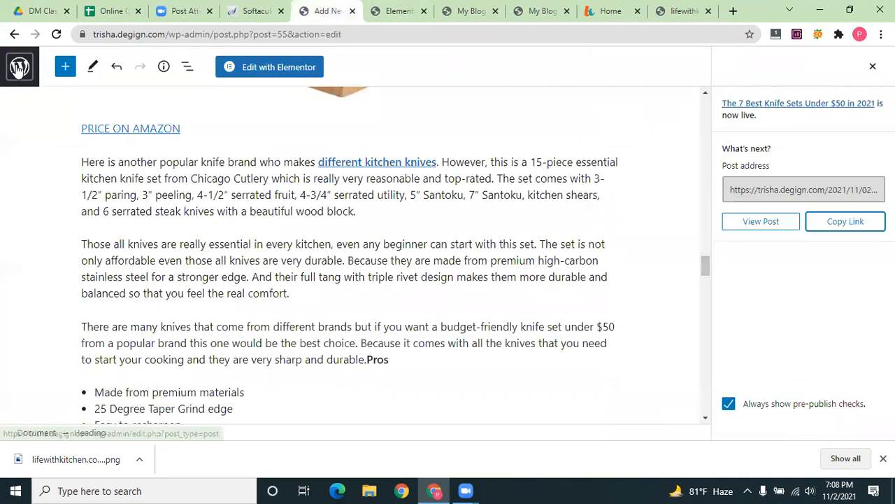
{"action": "left_click", "coordinate": [19, 68]}
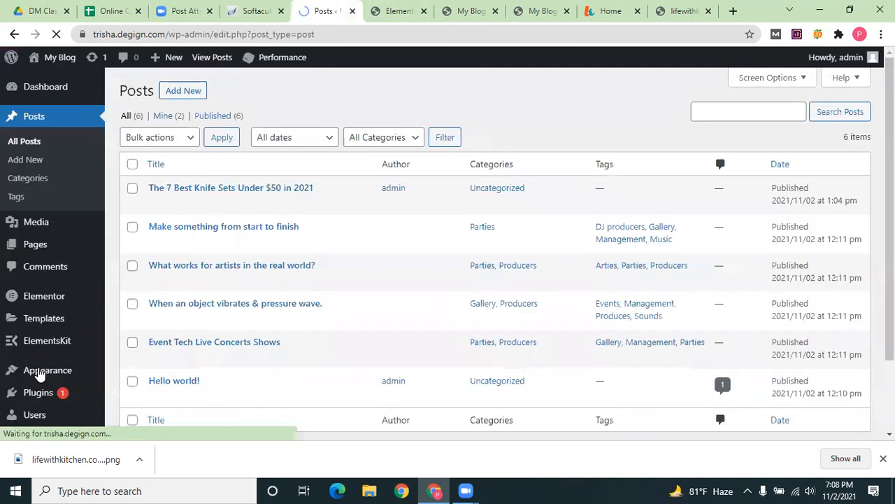
{"action": "mouse_move", "coordinate": [37, 369]}
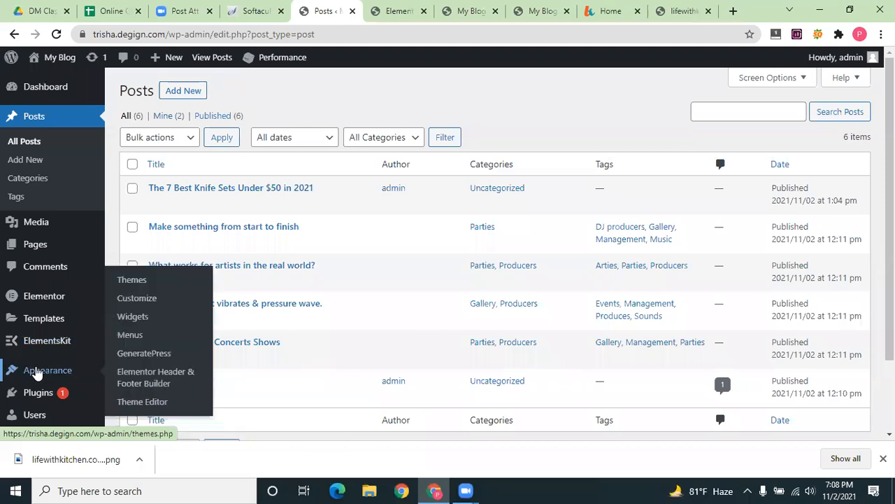
{"action": "scroll", "coordinate": [40, 280], "scroll_direction": "down", "scroll_amount": 2}
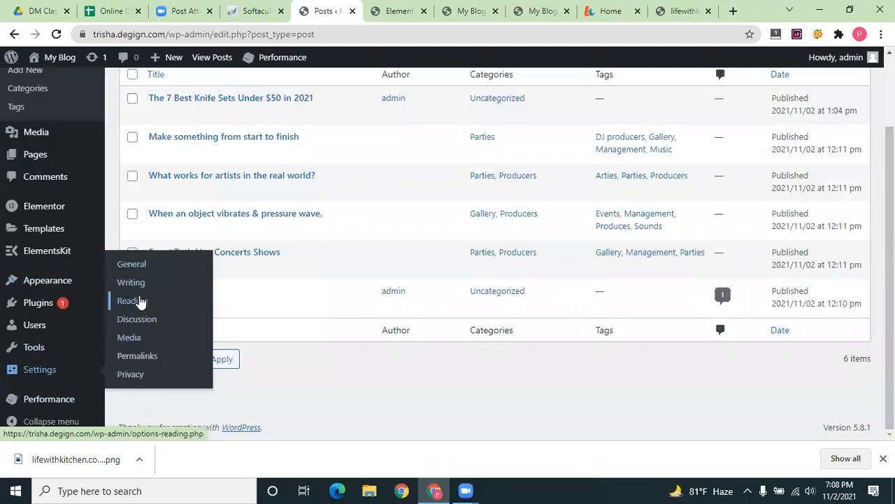
{"action": "left_click", "coordinate": [140, 301]}
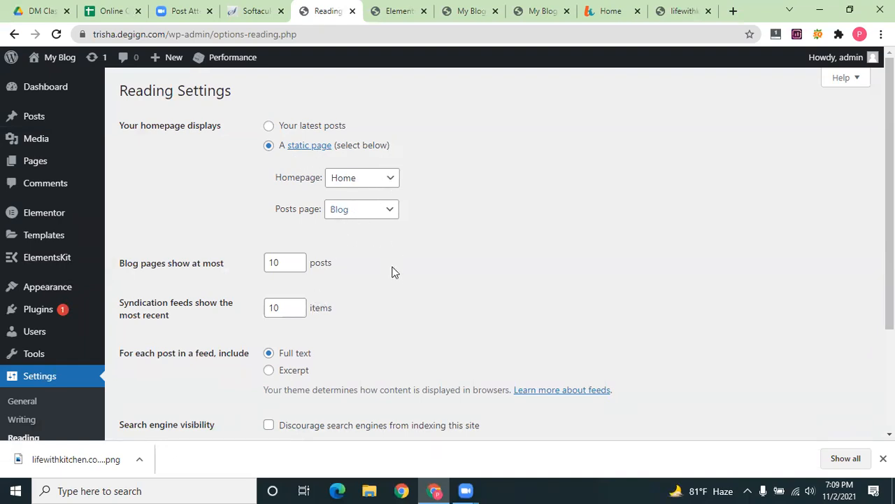
{"action": "scroll", "coordinate": [189, 370], "scroll_direction": "down", "scroll_amount": 3}
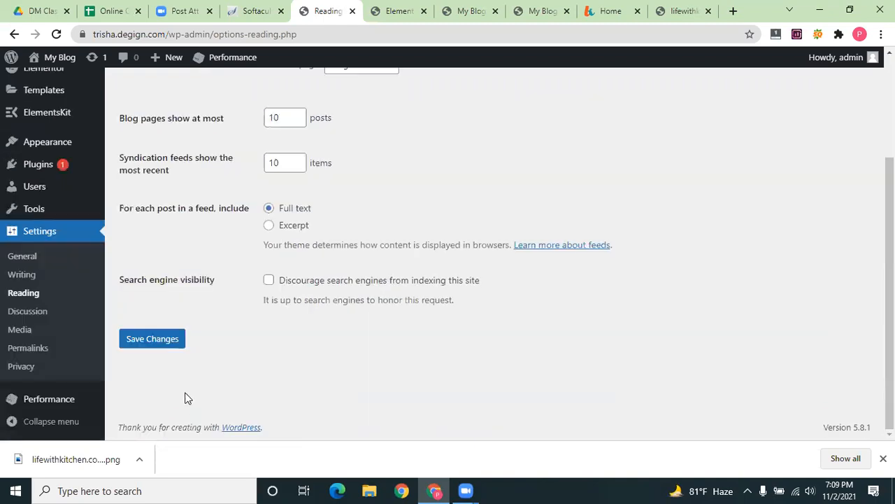
{"action": "left_click", "coordinate": [149, 340]}
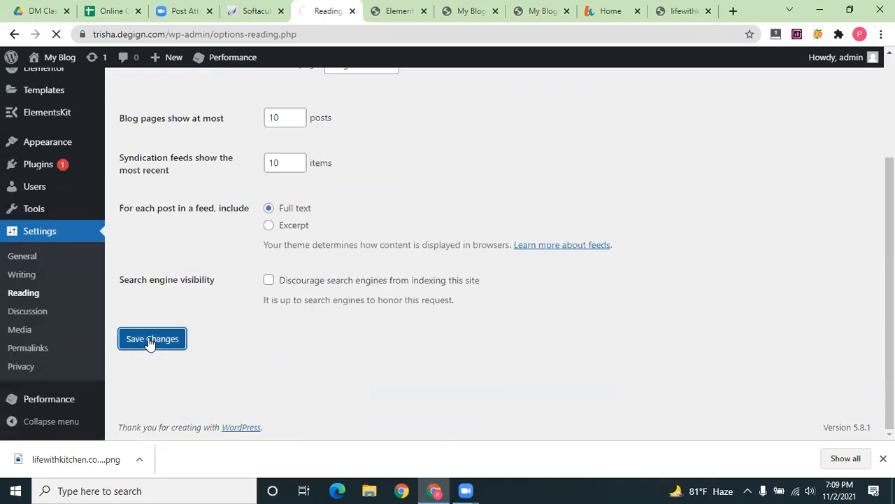
{"action": "left_click", "coordinate": [399, 11]}
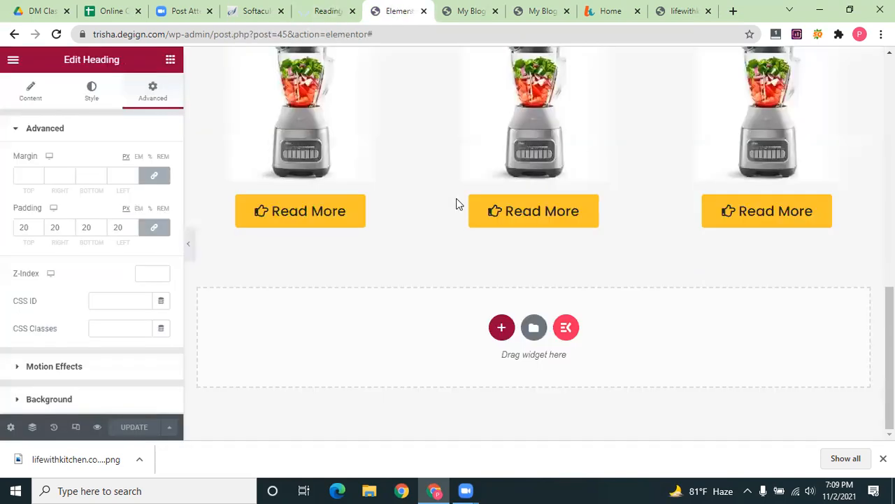
Open the Home page in Elementor, then close that tab and return to the kitchen template editor
{"action": "left_click", "coordinate": [470, 11]}
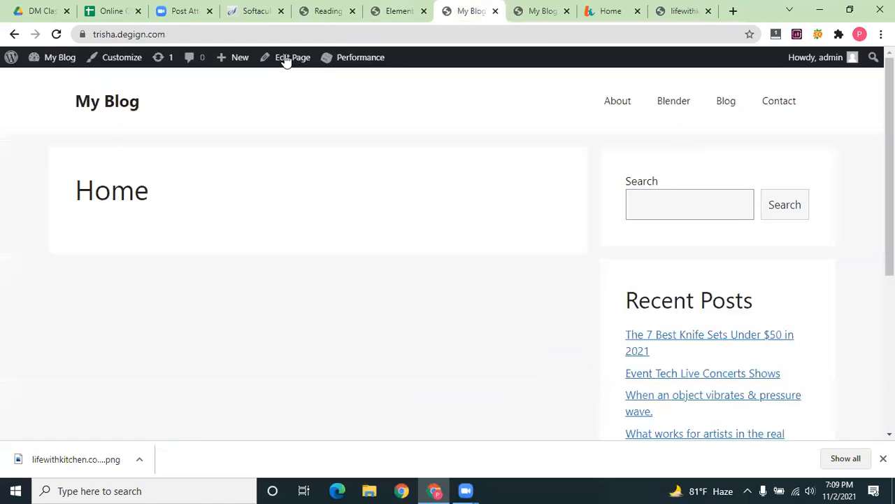
{"action": "left_click", "coordinate": [286, 61]}
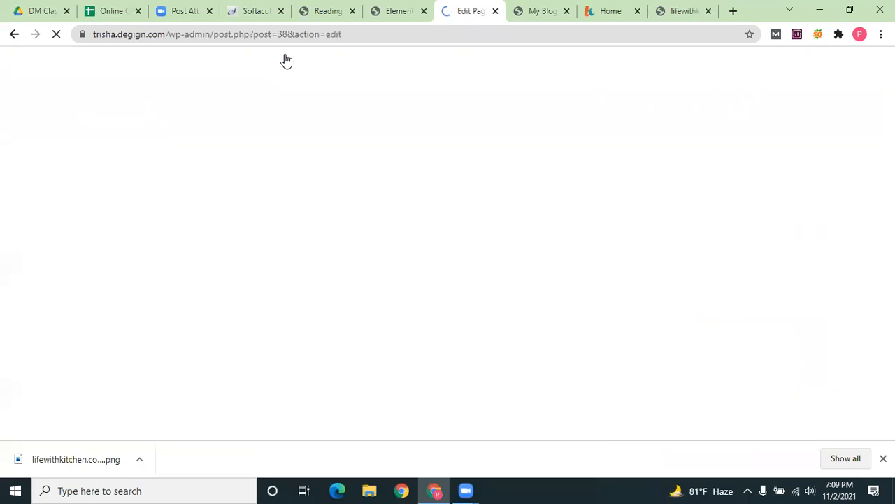
{"action": "left_click", "coordinate": [286, 68]}
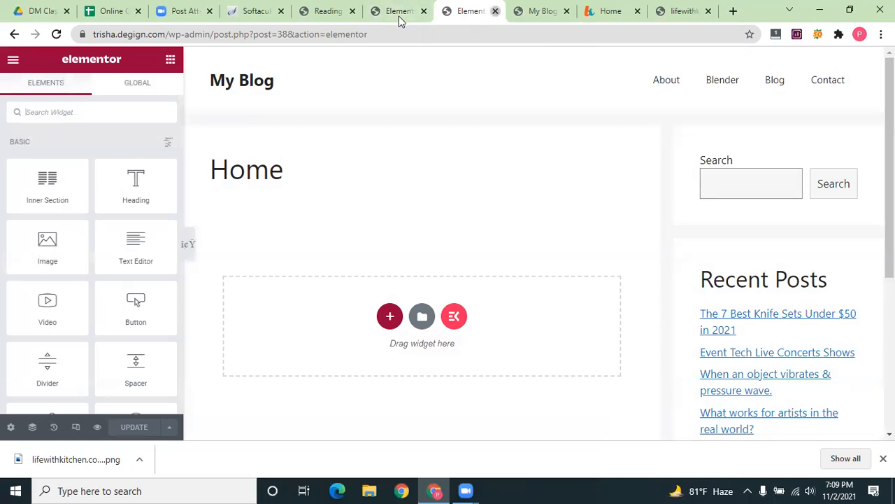
{"action": "key", "text": "ctrl+w"}
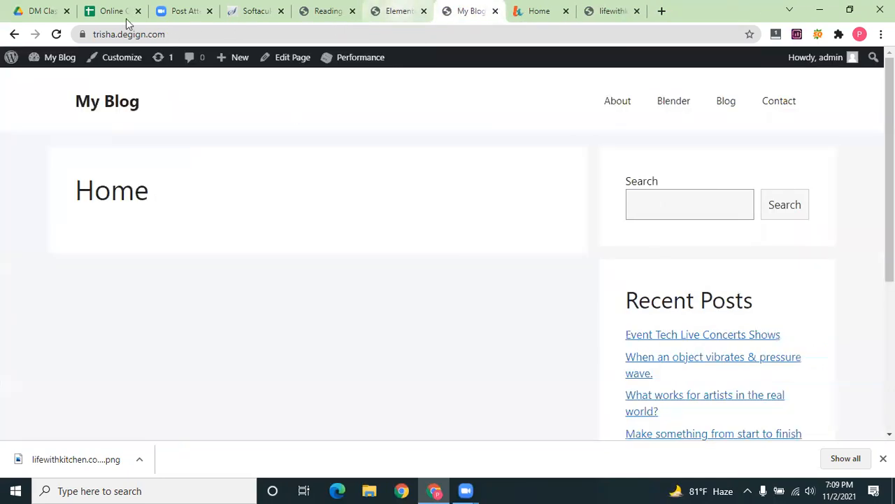
{"action": "key", "text": "ctrl+shift+Tab"}
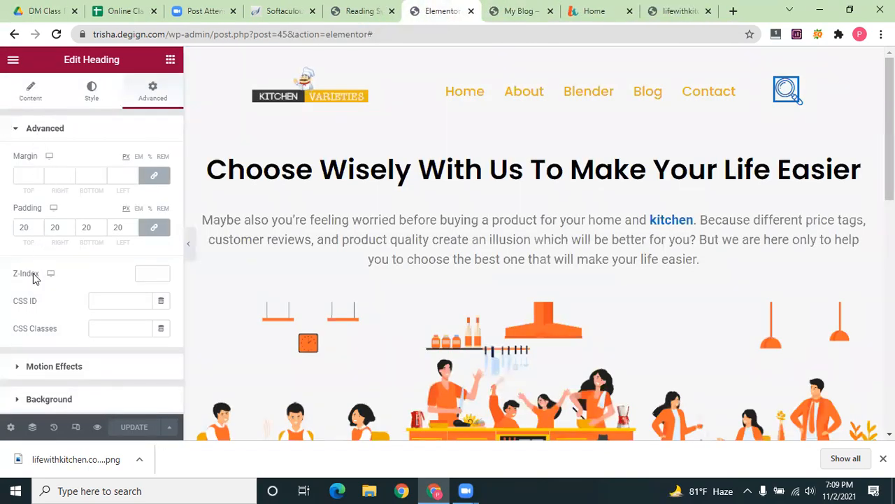
Look over the Reading settings page
{"action": "key", "text": "ctrl+shift+Tab"}
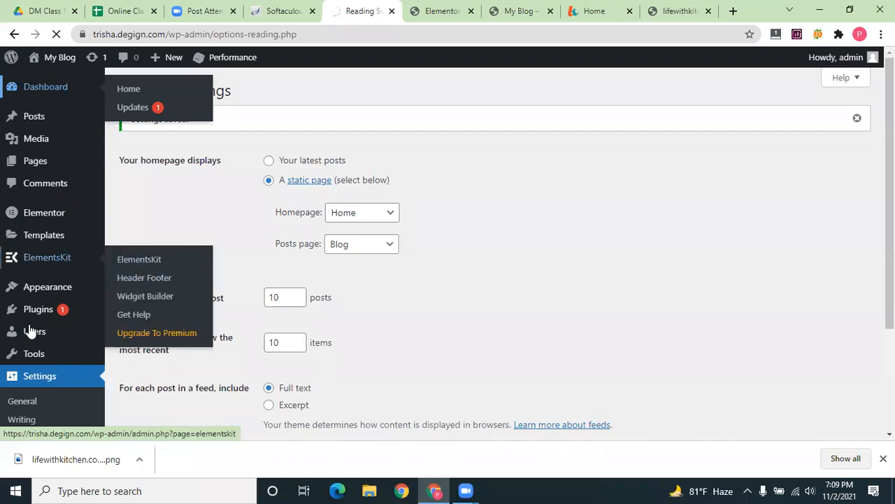
{"action": "scroll", "coordinate": [30, 350], "scroll_direction": "down", "scroll_amount": 2}
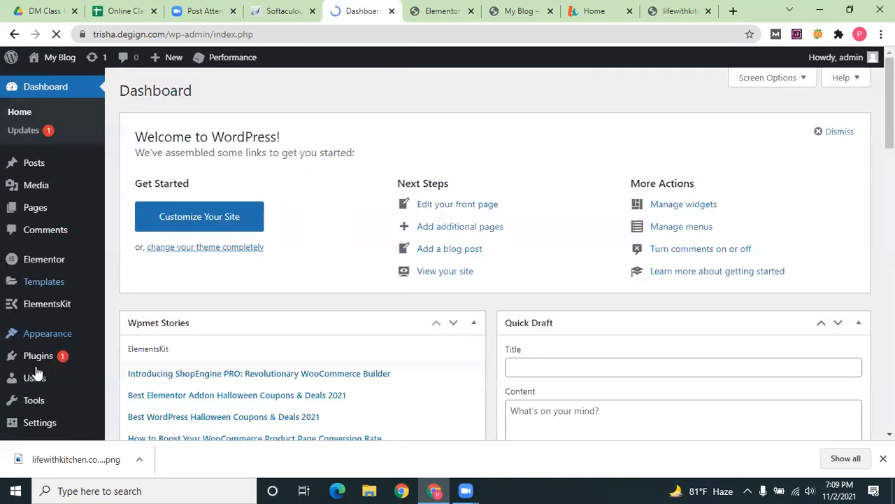
{"action": "scroll", "coordinate": [37, 376], "scroll_direction": "down", "scroll_amount": 3}
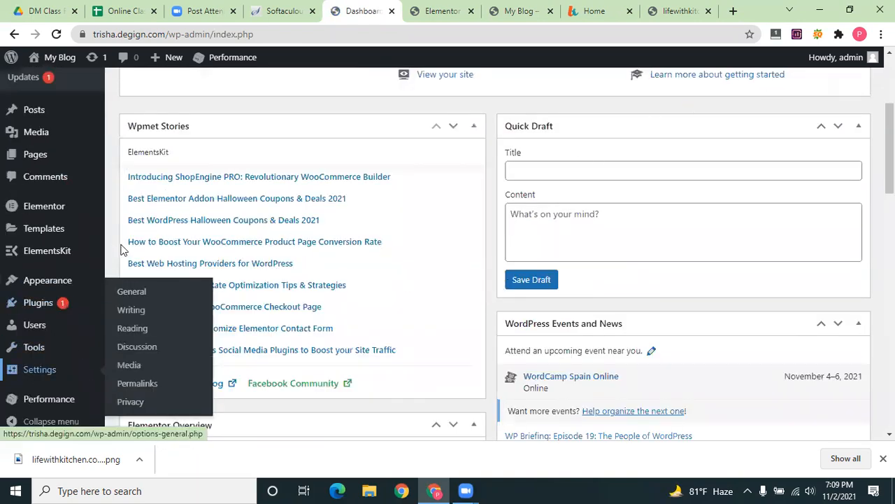
{"action": "scroll", "coordinate": [455, 326], "scroll_direction": "up", "scroll_amount": 3}
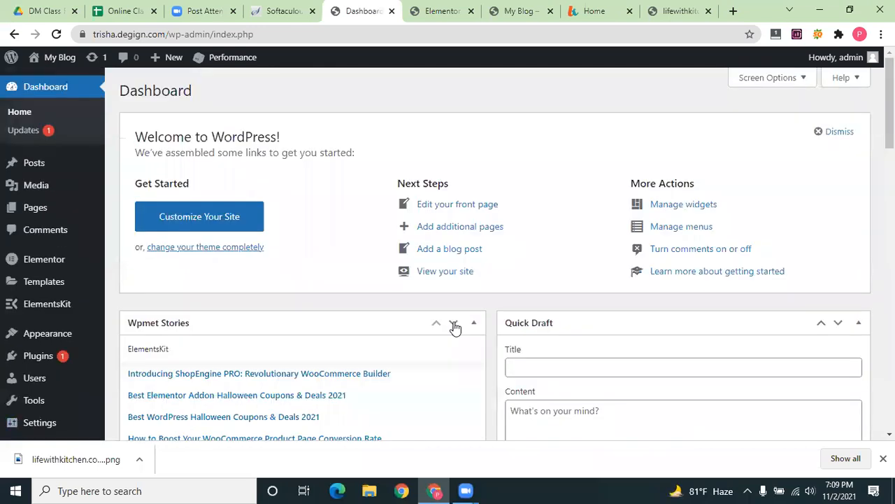
{"action": "scroll", "coordinate": [456, 326], "scroll_direction": "down", "scroll_amount": 6}
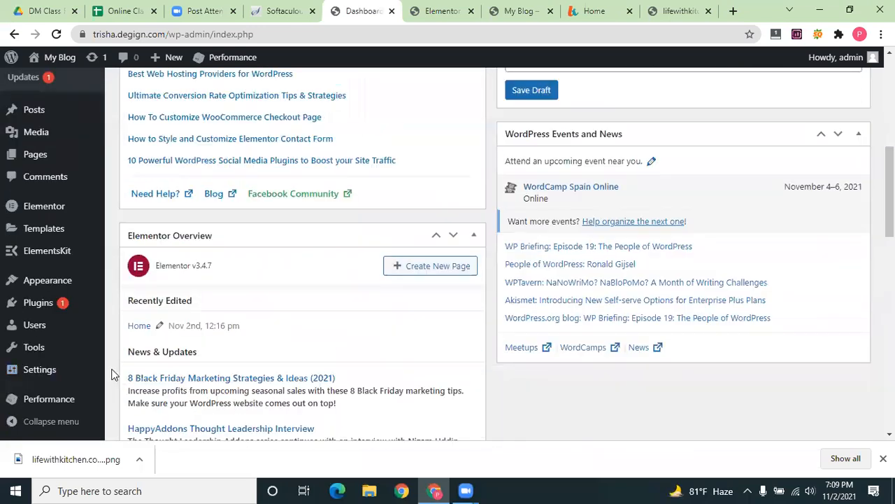
{"action": "scroll", "coordinate": [392, 275], "scroll_direction": "down", "scroll_amount": 5}
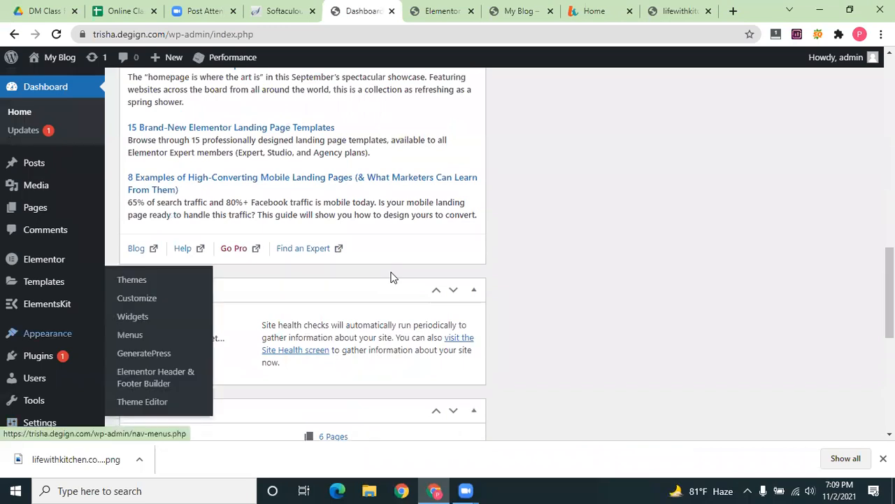
{"action": "scroll", "coordinate": [392, 277], "scroll_direction": "up", "scroll_amount": 10}
{"action": "scroll", "coordinate": [392, 276], "scroll_direction": "down", "scroll_amount": 4}
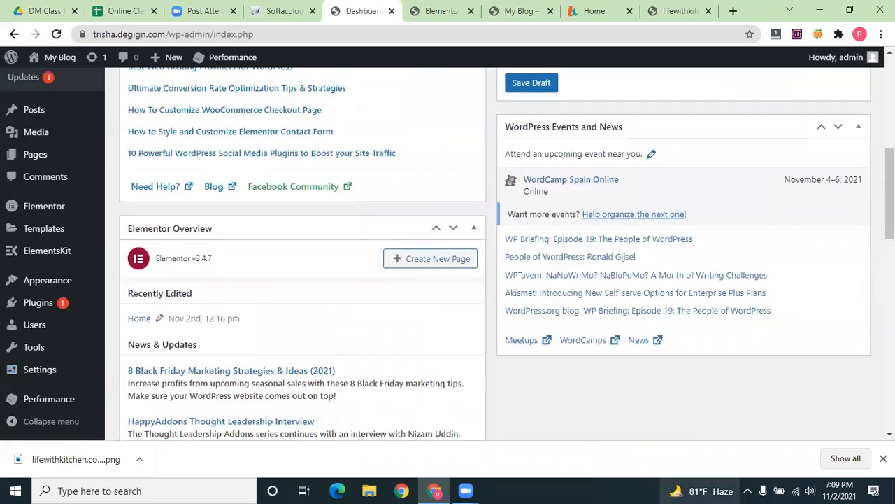
{"action": "scroll", "coordinate": [245, 261], "scroll_direction": "up", "scroll_amount": 1}
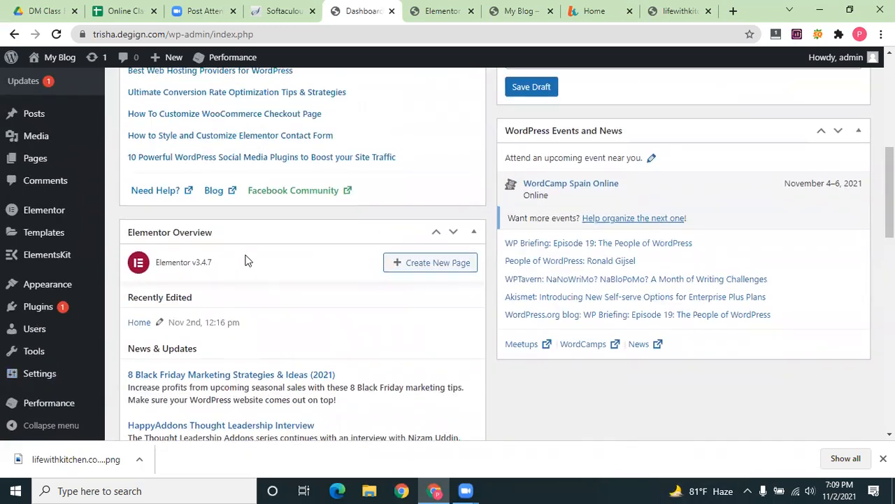
{"action": "scroll", "coordinate": [28, 381], "scroll_direction": "up", "scroll_amount": 3}
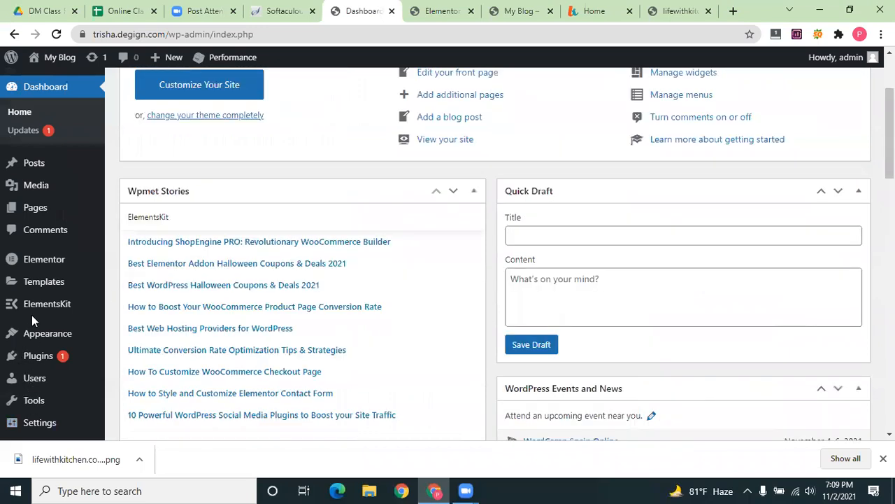
{"action": "scroll", "coordinate": [38, 185], "scroll_direction": "up", "scroll_amount": 2}
Browse the Pages list and briefly open the Home page before returning
{"action": "mouse_move", "coordinate": [39, 208]}
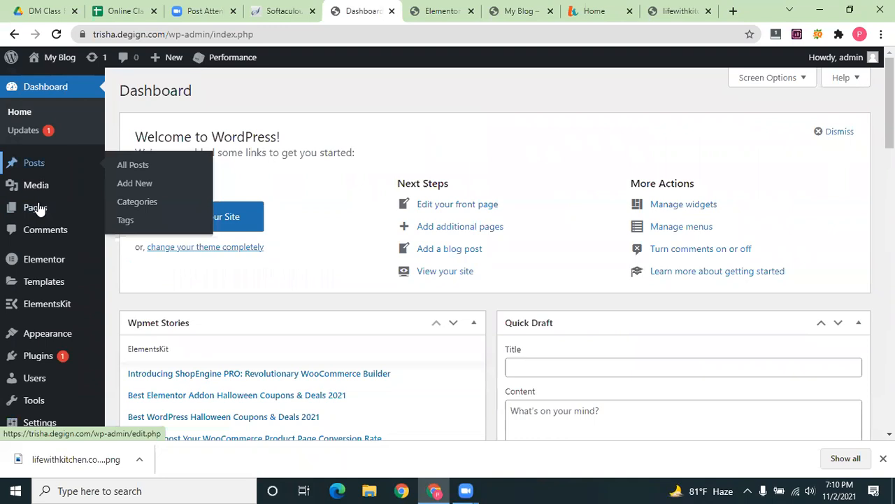
{"action": "left_click", "coordinate": [43, 210]}
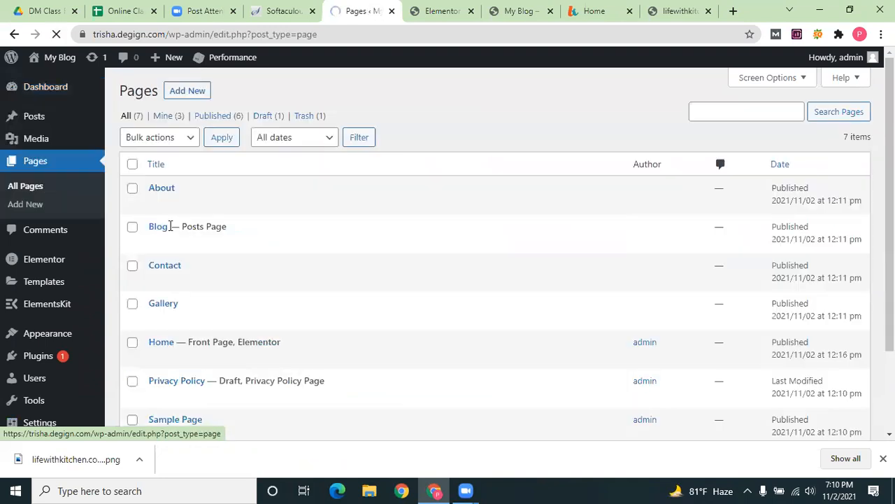
{"action": "scroll", "coordinate": [168, 322], "scroll_direction": "down", "scroll_amount": 3}
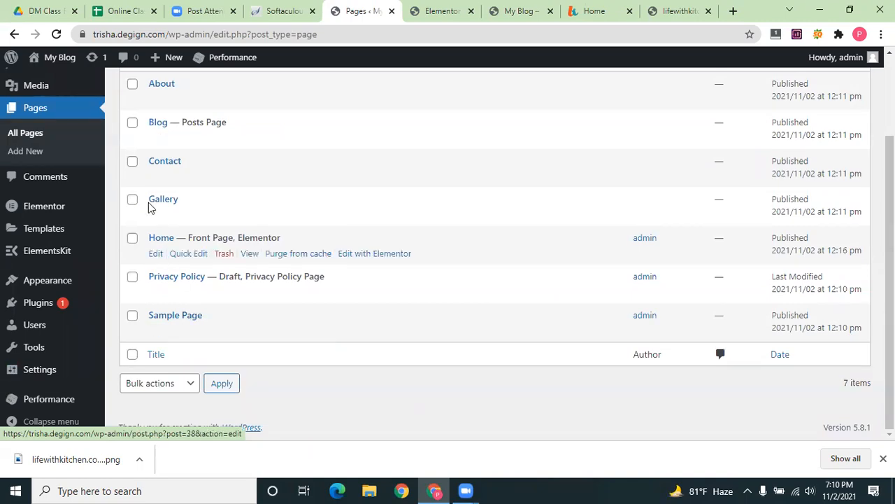
{"action": "scroll", "coordinate": [148, 206], "scroll_direction": "up", "scroll_amount": 1}
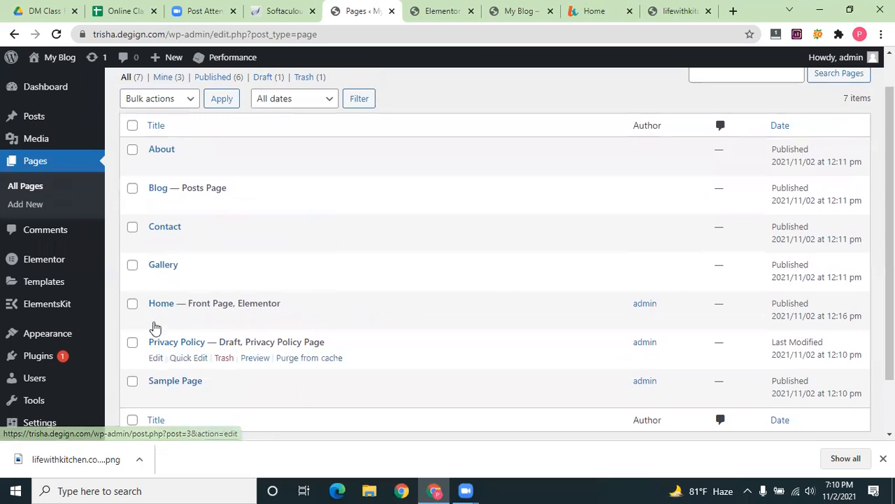
{"action": "left_click", "coordinate": [155, 319]}
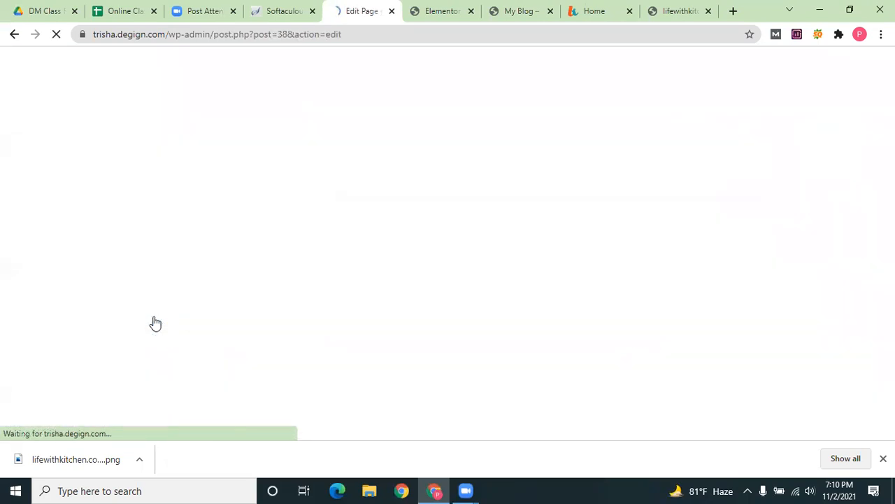
{"action": "left_click", "coordinate": [13, 35]}
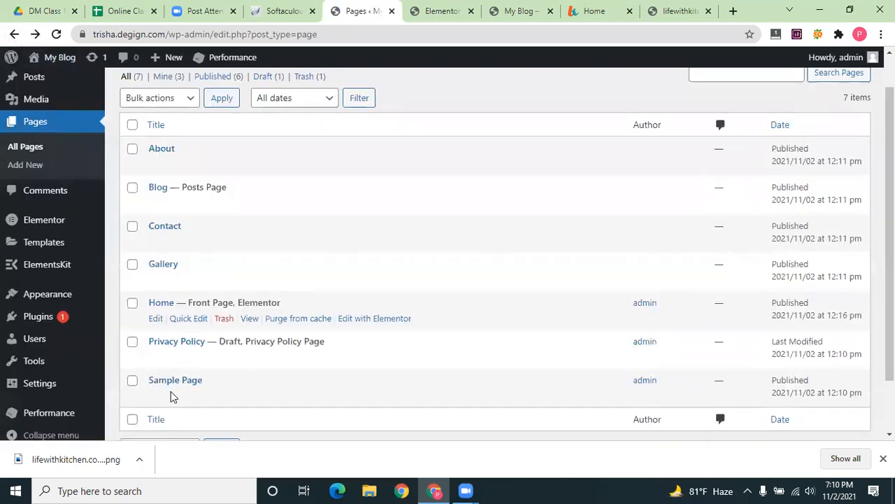
{"action": "scroll", "coordinate": [10, 397], "scroll_direction": "down", "scroll_amount": 2}
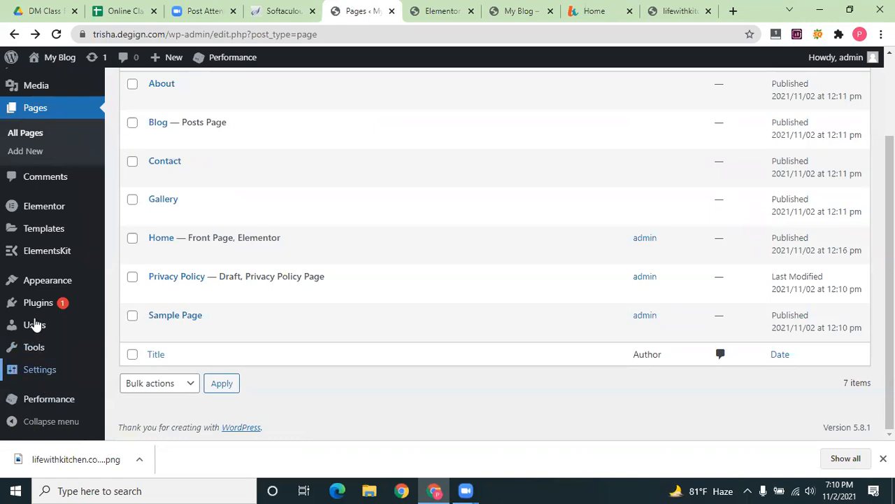
From Plugins, open the Elementor Header & Footer Builder template list showing Elementor #45
{"action": "left_click", "coordinate": [38, 303]}
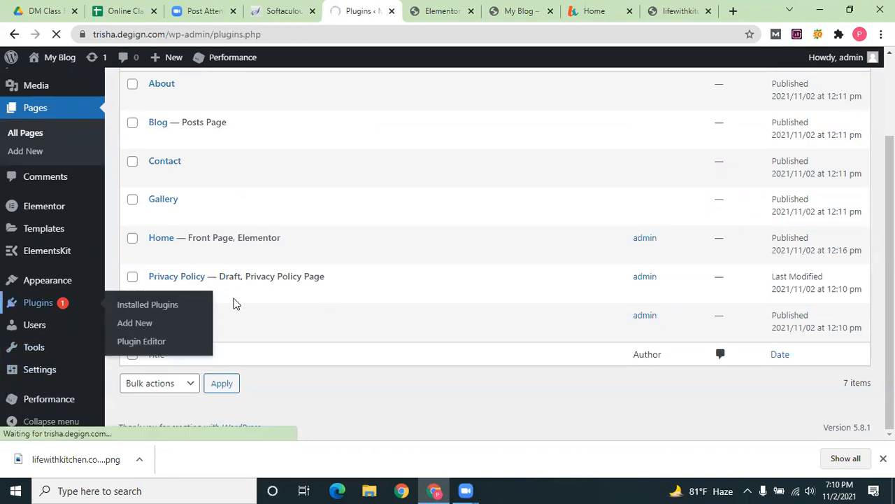
{"action": "scroll", "coordinate": [235, 329], "scroll_direction": "down", "scroll_amount": 3}
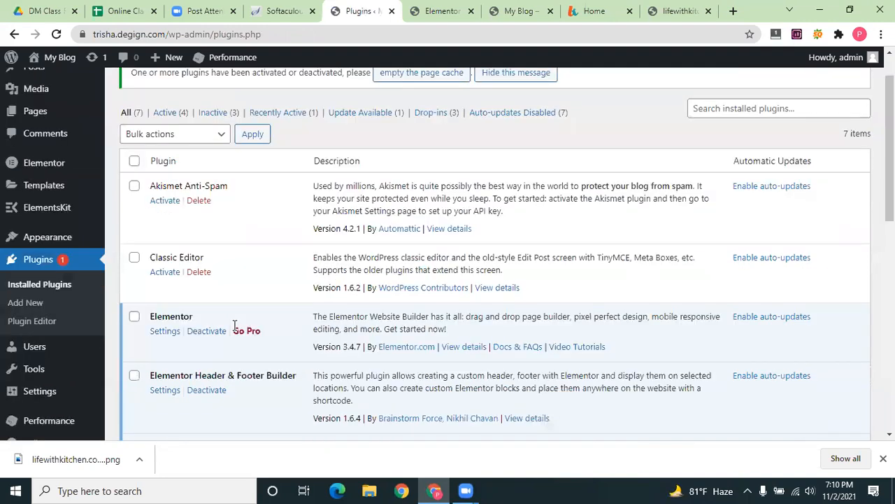
{"action": "scroll", "coordinate": [196, 248], "scroll_direction": "down", "scroll_amount": 7}
{"action": "scroll", "coordinate": [164, 226], "scroll_direction": "up", "scroll_amount": 1}
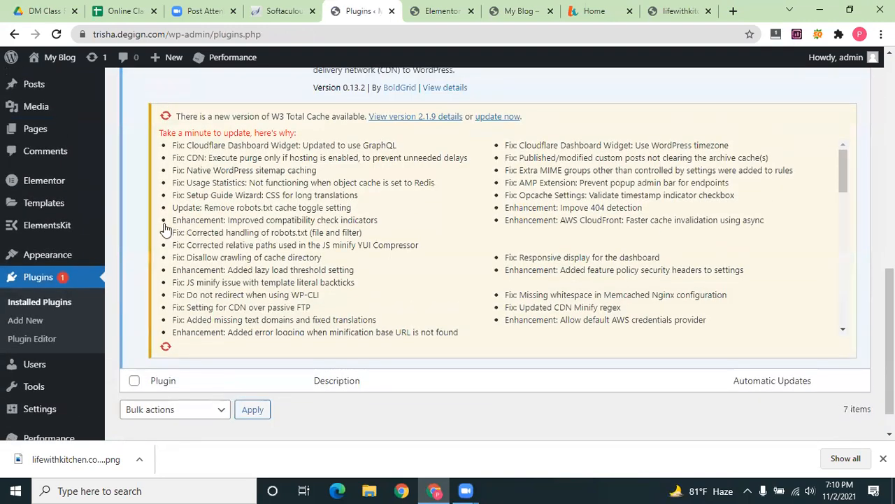
{"action": "scroll", "coordinate": [158, 226], "scroll_direction": "up", "scroll_amount": 5}
{"action": "left_click", "coordinate": [160, 224]}
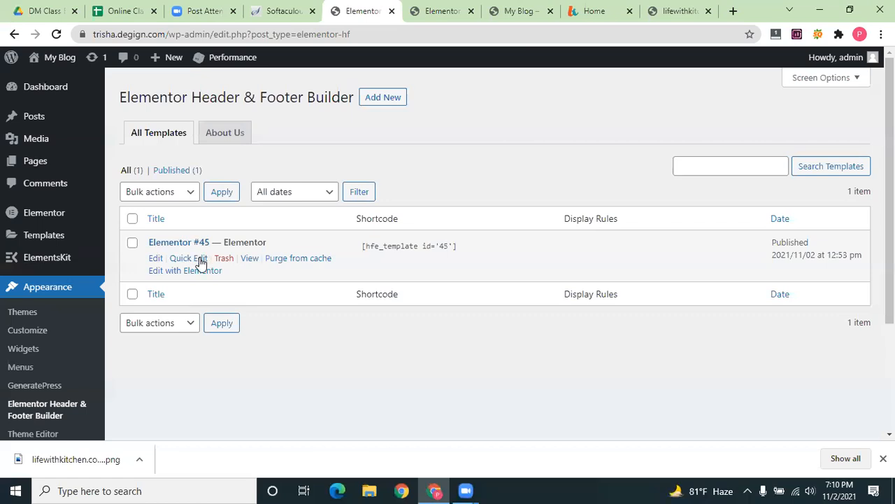
Open the Elementor #45 template in the Elementor editor, then return to its WordPress edit screen
{"action": "left_click", "coordinate": [155, 260]}
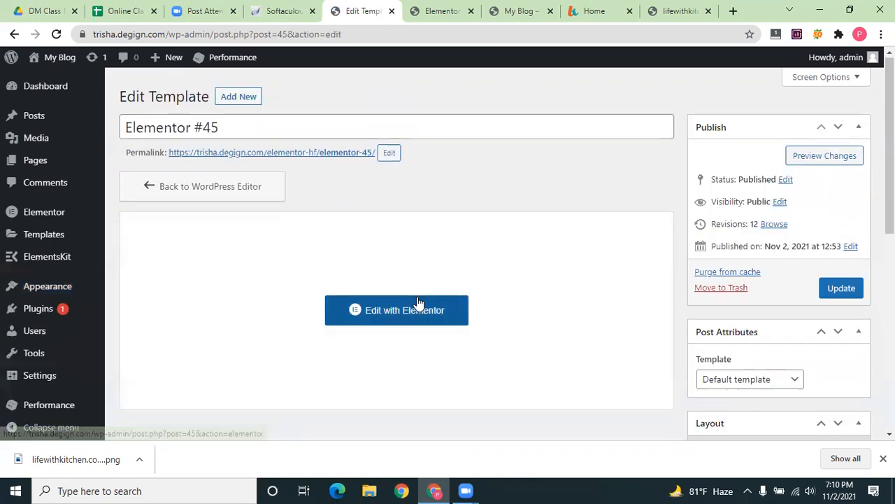
{"action": "scroll", "coordinate": [407, 276], "scroll_direction": "down", "scroll_amount": 3}
{"action": "scroll", "coordinate": [408, 276], "scroll_direction": "up", "scroll_amount": 3}
{"action": "left_click", "coordinate": [409, 315]}
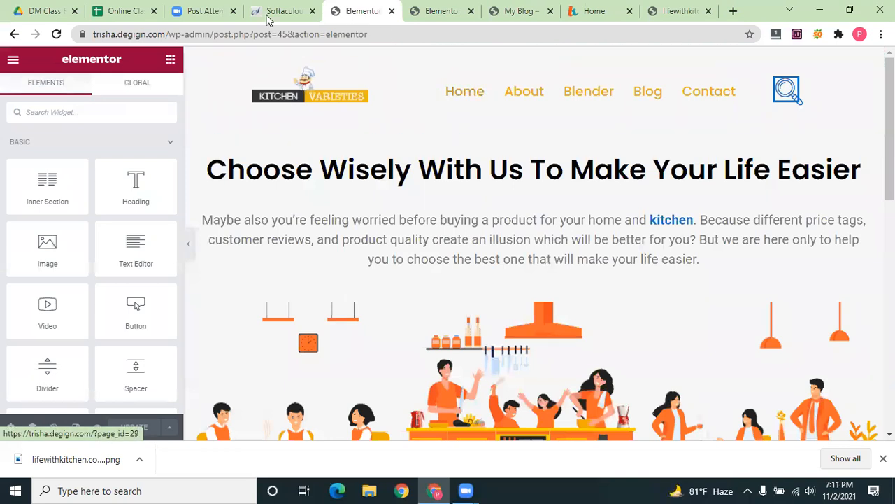
{"action": "left_click", "coordinate": [13, 35]}
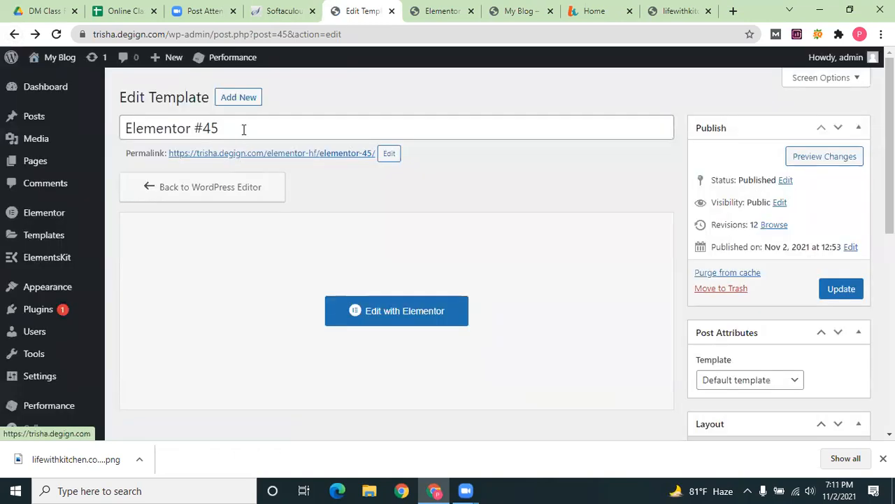
Rename the Elementor #45 template to 'Home' with a capital H and save it
{"action": "left_click_drag", "start_coordinate": [238, 129], "coordinate": [125, 129]}
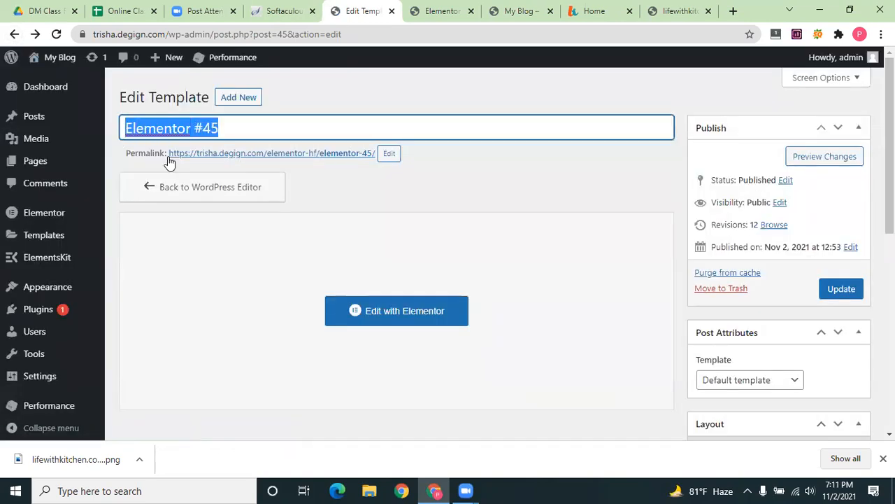
{"action": "type", "text": "home"}
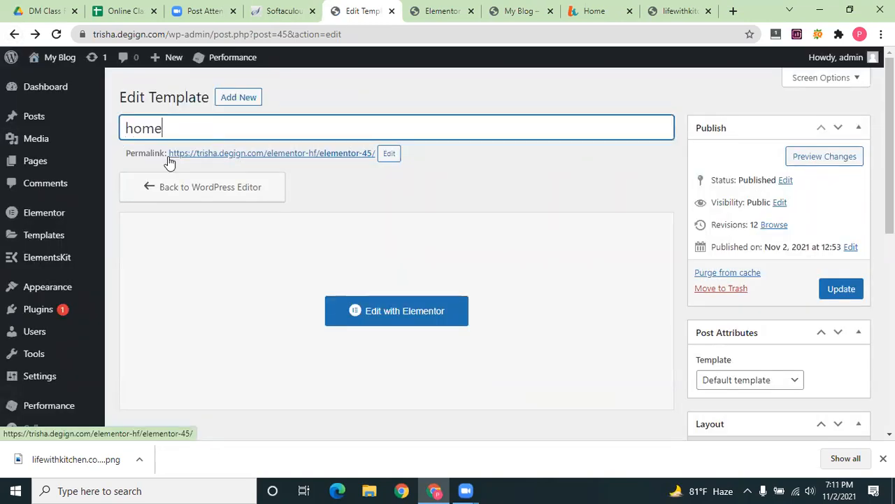
{"action": "left_click", "coordinate": [130, 128]}
{"action": "key", "text": "BackSpace"}
{"action": "type", "text": "H"}
{"action": "left_click_drag", "start_coordinate": [126, 128], "coordinate": [135, 128]}
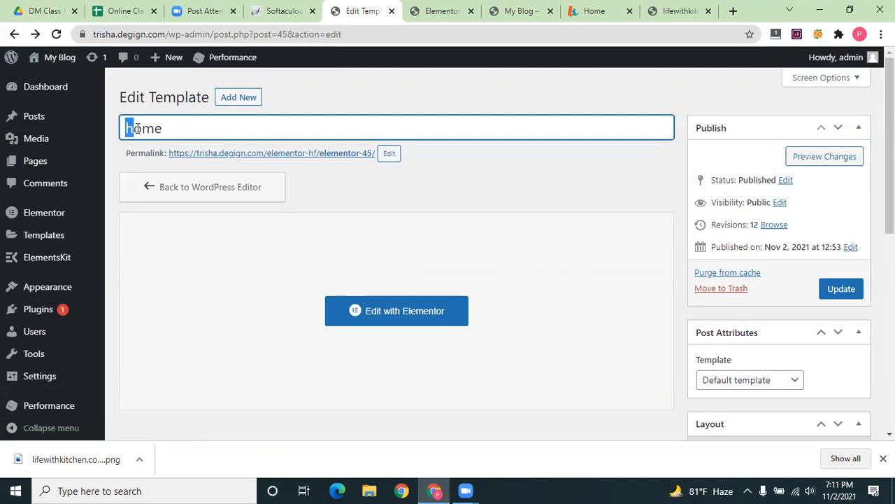
{"action": "type", "text": "H"}
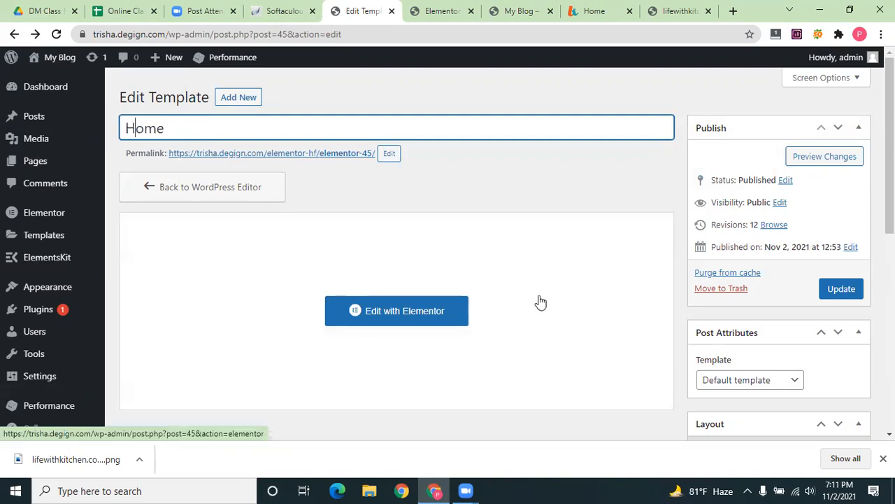
{"action": "left_click", "coordinate": [838, 289]}
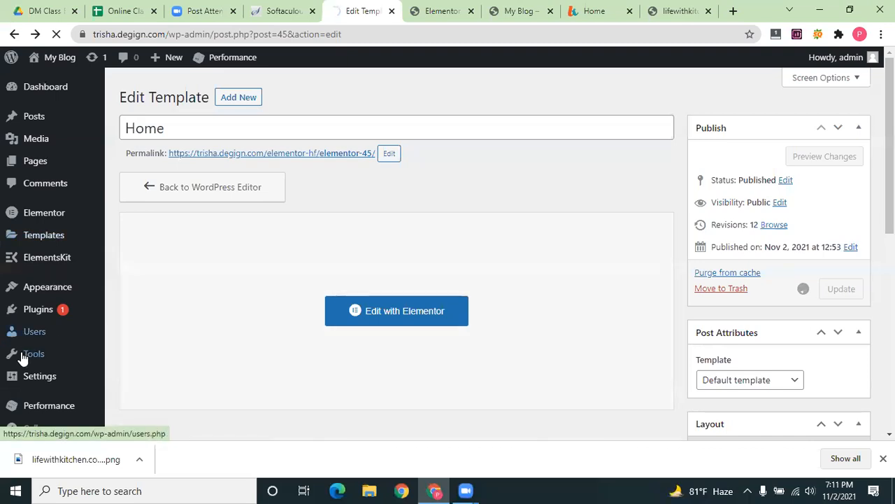
{"action": "mouse_move", "coordinate": [30, 377]}
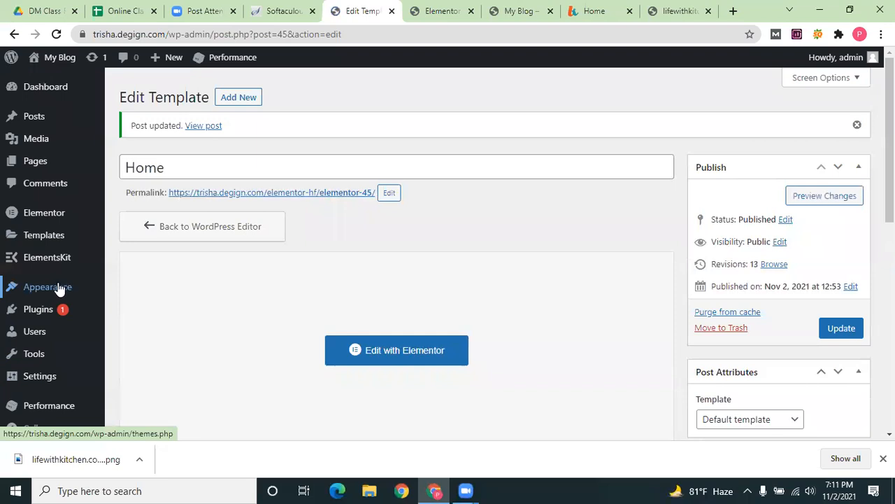
Check Content Title under the Layout box's Disable Elements options
{"action": "scroll", "coordinate": [784, 354], "scroll_direction": "down", "scroll_amount": 2}
{"action": "scroll", "coordinate": [783, 346], "scroll_direction": "down", "scroll_amount": 1}
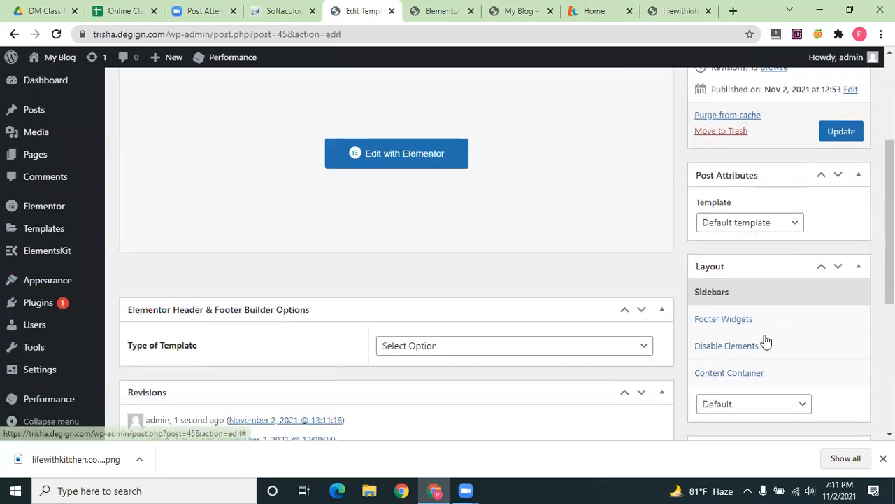
{"action": "scroll", "coordinate": [766, 383], "scroll_direction": "down", "scroll_amount": 3}
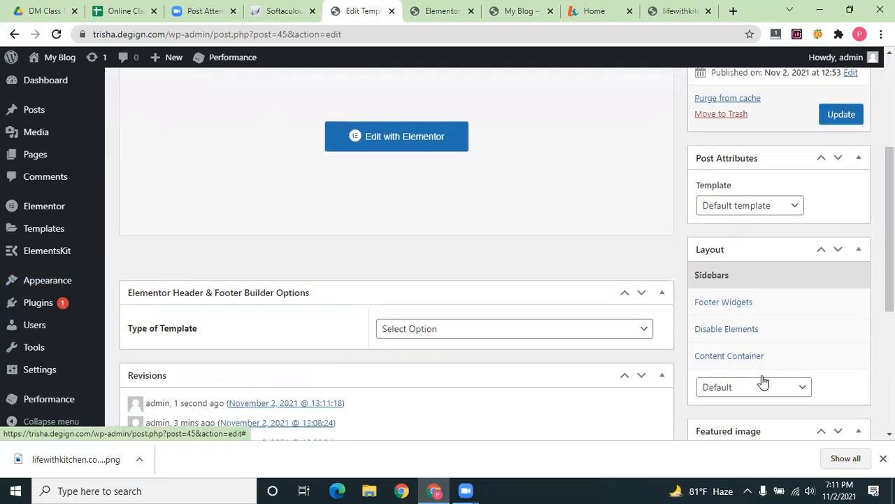
{"action": "scroll", "coordinate": [745, 303], "scroll_direction": "up", "scroll_amount": 1}
{"action": "scroll", "coordinate": [744, 298], "scroll_direction": "up", "scroll_amount": 5}
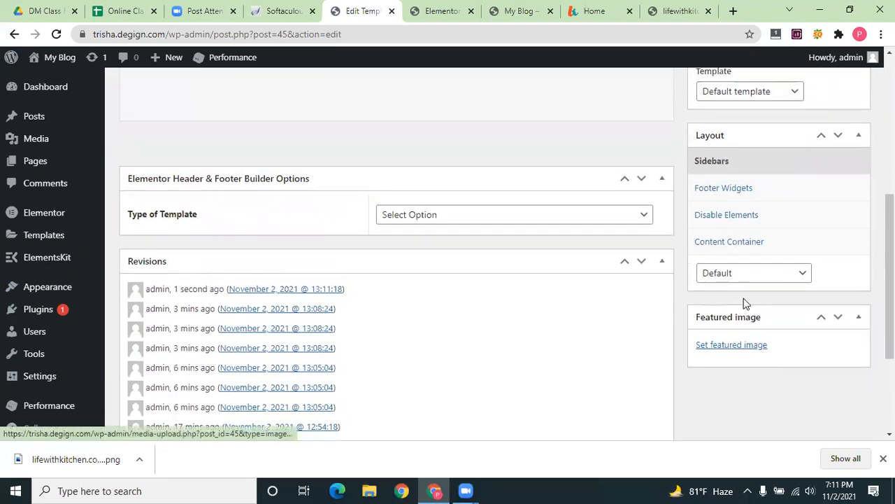
{"action": "scroll", "coordinate": [770, 299], "scroll_direction": "down", "scroll_amount": 3}
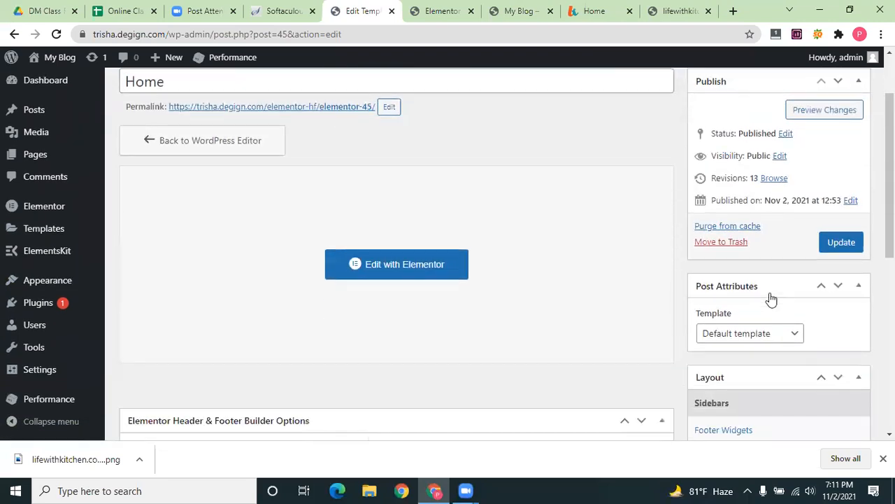
{"action": "scroll", "coordinate": [741, 273], "scroll_direction": "down", "scroll_amount": 2}
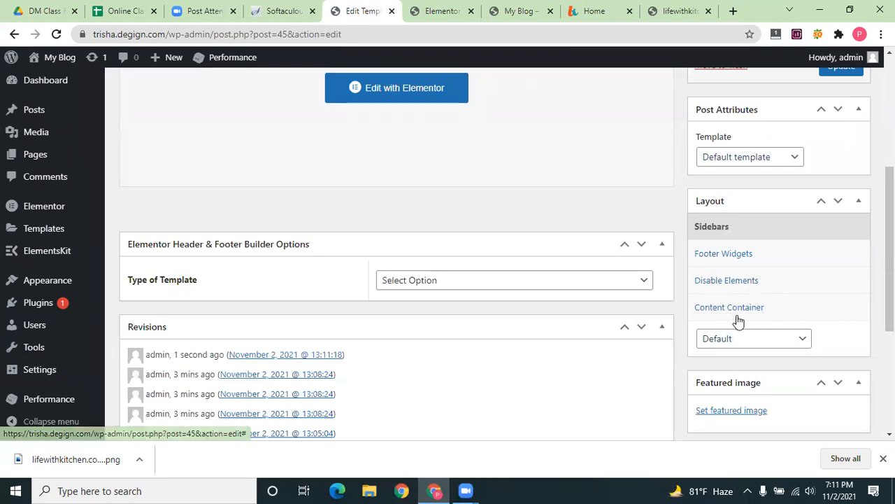
{"action": "left_click", "coordinate": [791, 338]}
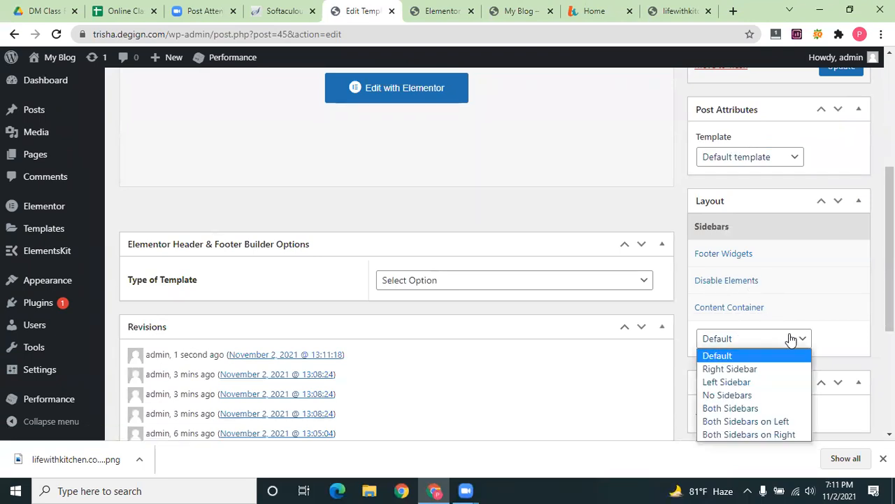
{"action": "left_click", "coordinate": [750, 287]}
{"action": "left_click", "coordinate": [700, 335]}
Update the Home template to save the hidden content title
{"action": "scroll", "coordinate": [176, 116], "scroll_direction": "up", "scroll_amount": 4}
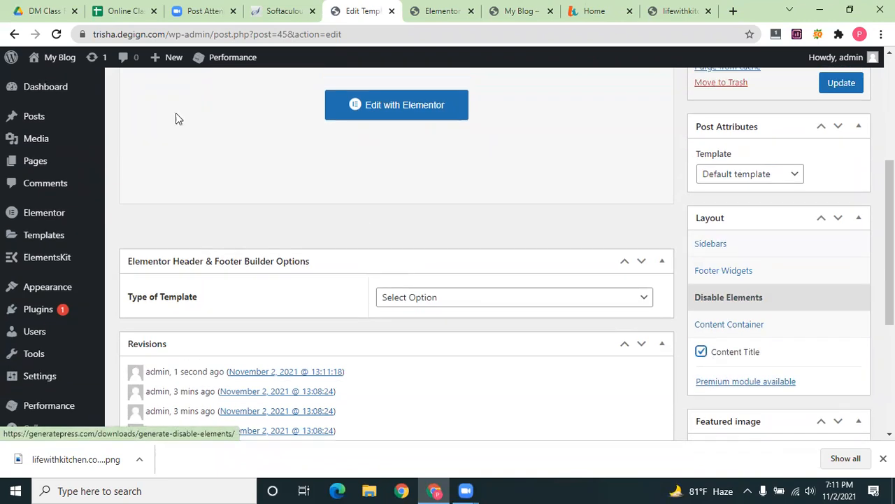
{"action": "scroll", "coordinate": [770, 264], "scroll_direction": "down", "scroll_amount": 1}
{"action": "scroll", "coordinate": [805, 268], "scroll_direction": "down", "scroll_amount": 4}
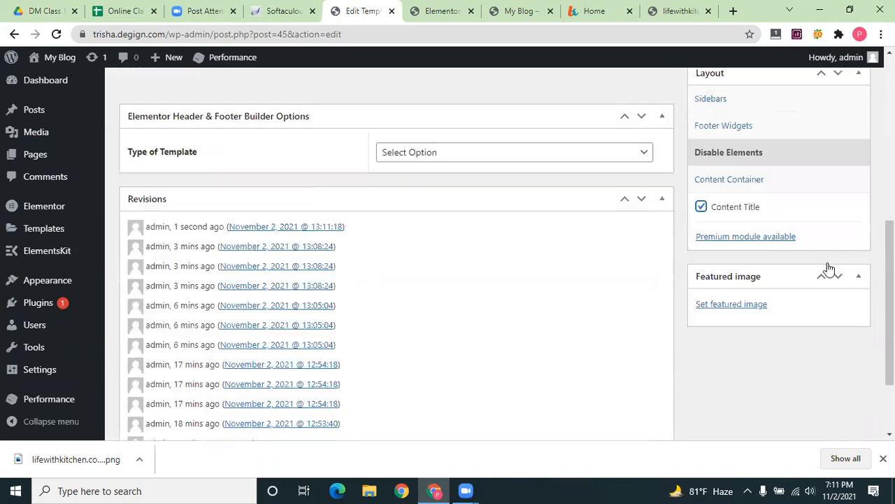
{"action": "scroll", "coordinate": [832, 265], "scroll_direction": "up", "scroll_amount": 5}
{"action": "left_click", "coordinate": [841, 262]}
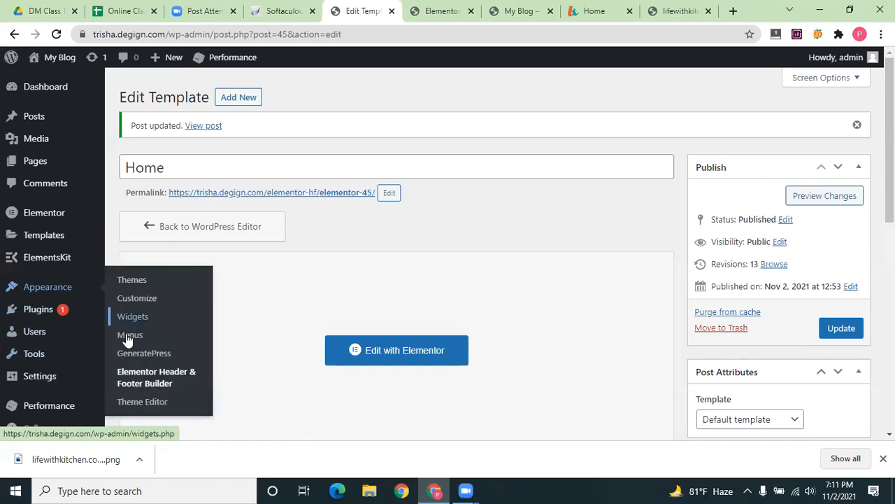
{"action": "left_click", "coordinate": [128, 336]}
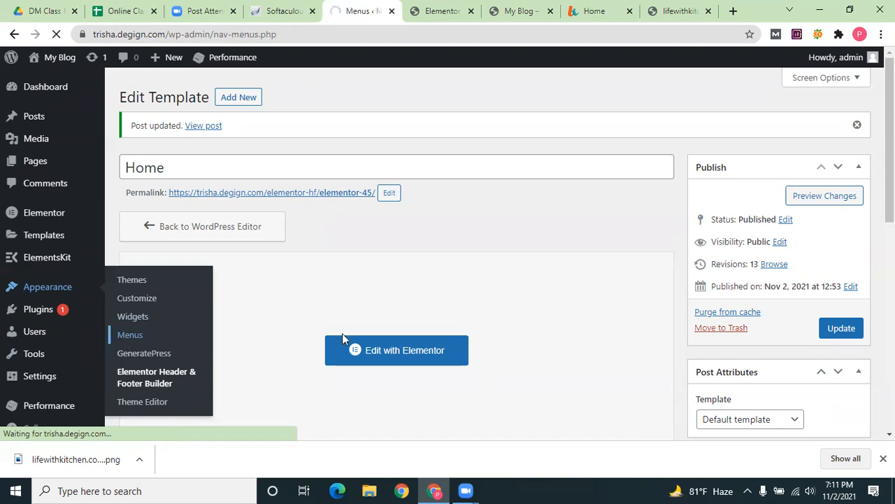
Add the Home front page from the Pages list to the Main menu
{"action": "scroll", "coordinate": [349, 288], "scroll_direction": "down", "scroll_amount": 2}
{"action": "scroll", "coordinate": [349, 288], "scroll_direction": "down", "scroll_amount": 2}
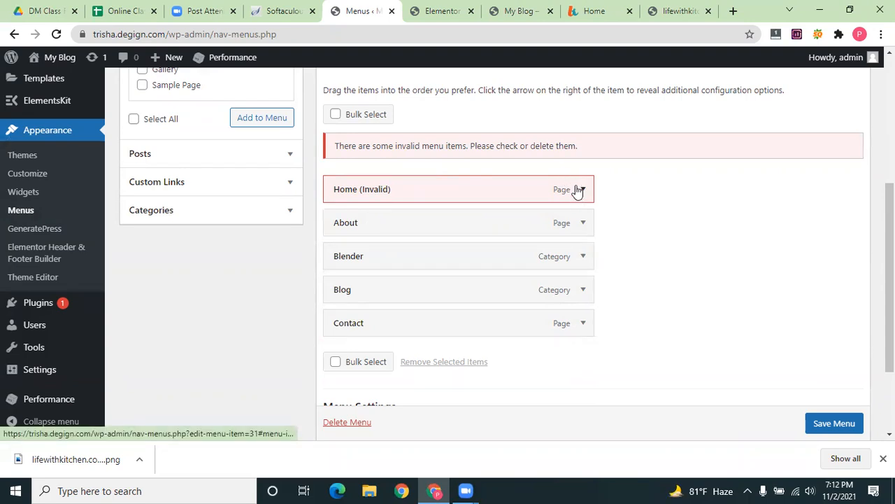
{"action": "scroll", "coordinate": [196, 280], "scroll_direction": "up", "scroll_amount": 1}
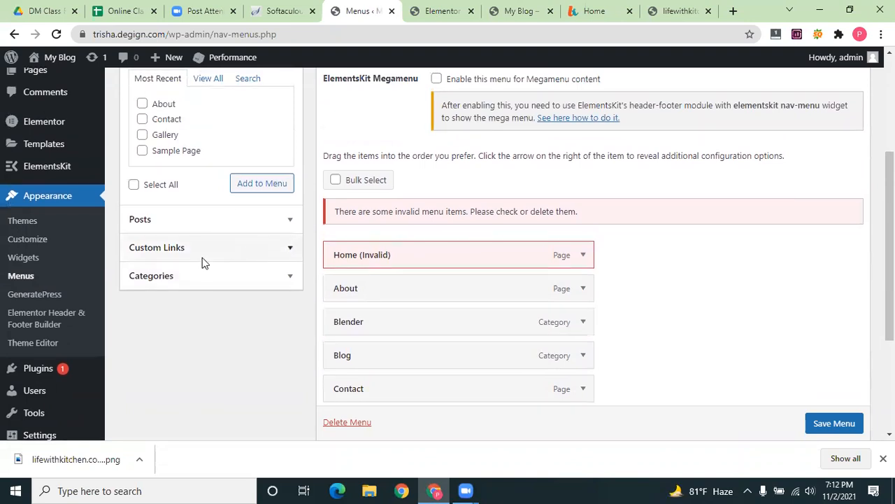
{"action": "left_click", "coordinate": [197, 285]}
{"action": "scroll", "coordinate": [197, 357], "scroll_direction": "up", "scroll_amount": 1}
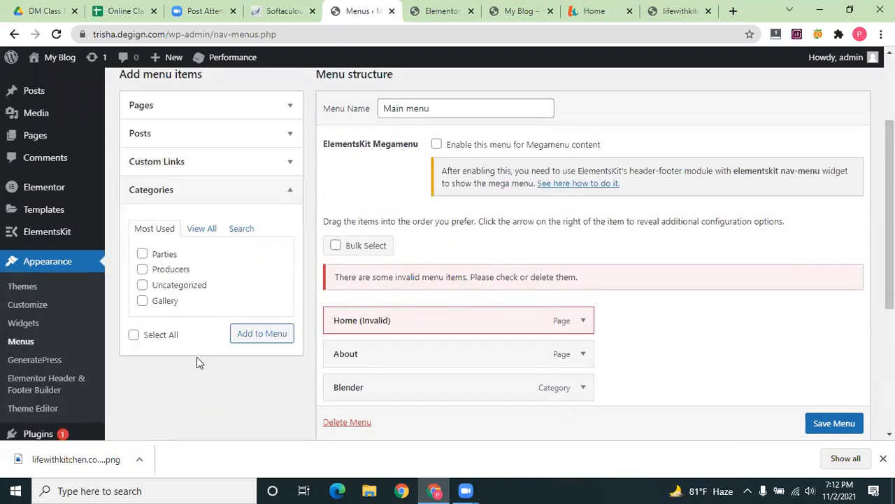
{"action": "scroll", "coordinate": [184, 248], "scroll_direction": "up", "scroll_amount": 2}
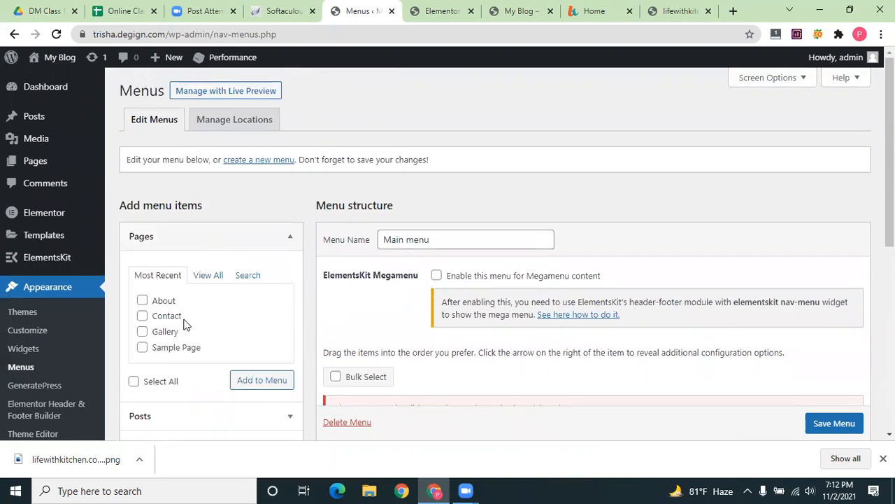
{"action": "scroll", "coordinate": [210, 266], "scroll_direction": "down", "scroll_amount": 2}
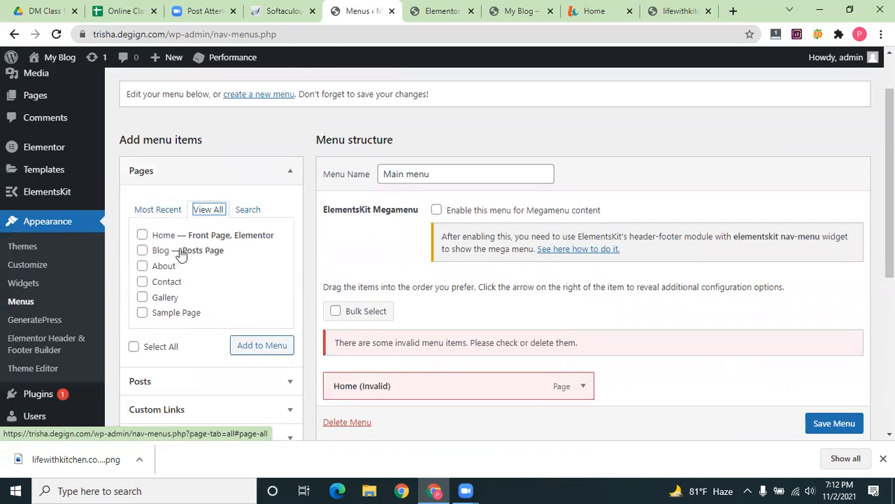
{"action": "left_click", "coordinate": [142, 235]}
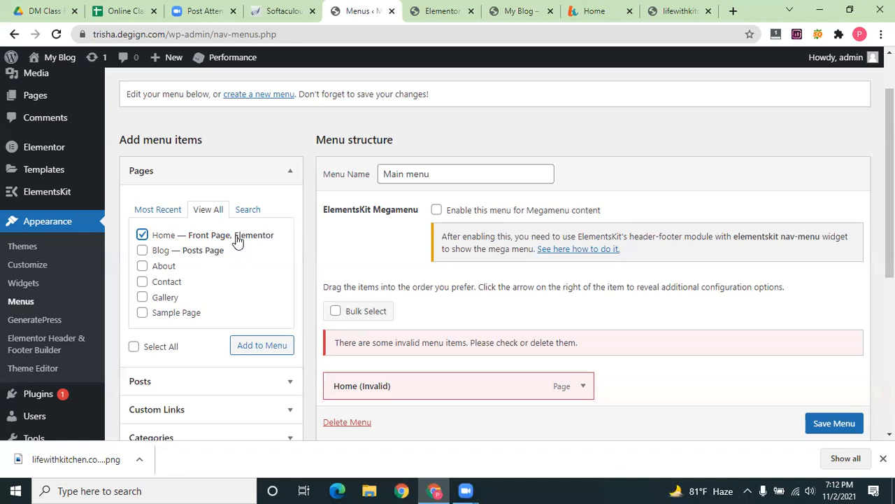
{"action": "left_click", "coordinate": [265, 347]}
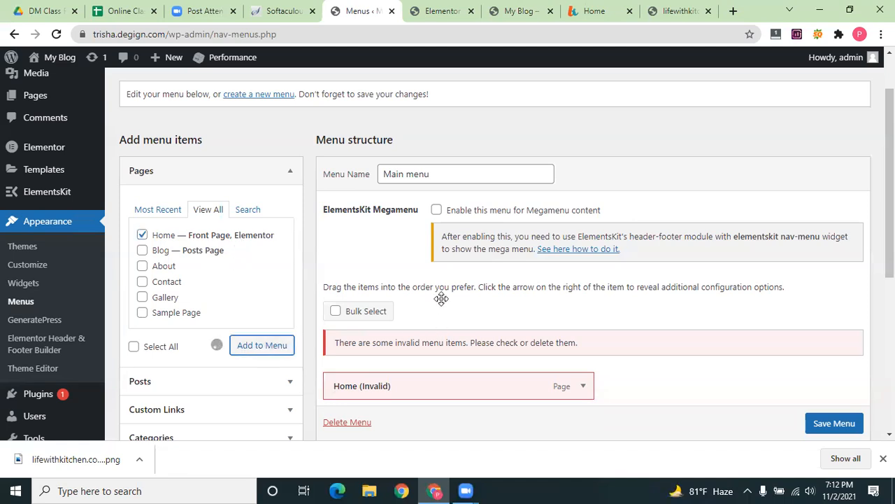
Remove the Home (Invalid) item and save the Main menu
{"action": "scroll", "coordinate": [490, 273], "scroll_direction": "down", "scroll_amount": 2}
{"action": "scroll", "coordinate": [583, 258], "scroll_direction": "down", "scroll_amount": 1}
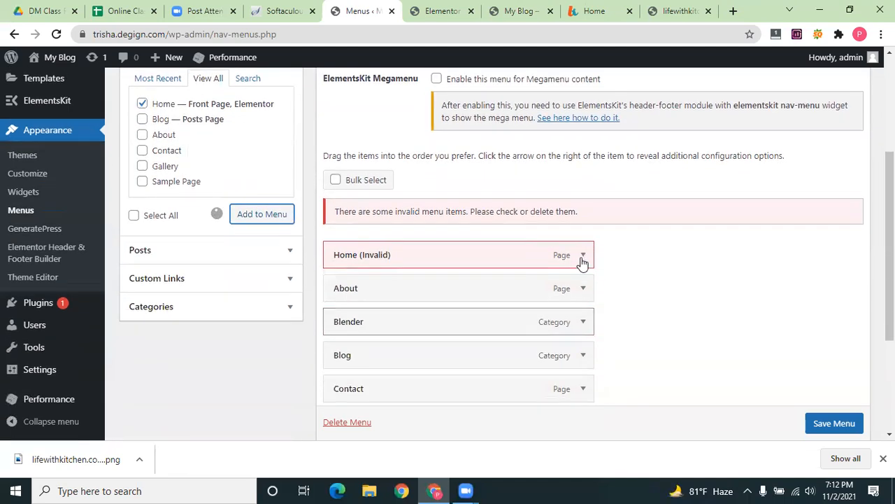
{"action": "left_click", "coordinate": [583, 256]}
{"action": "scroll", "coordinate": [581, 226], "scroll_direction": "down", "scroll_amount": 3}
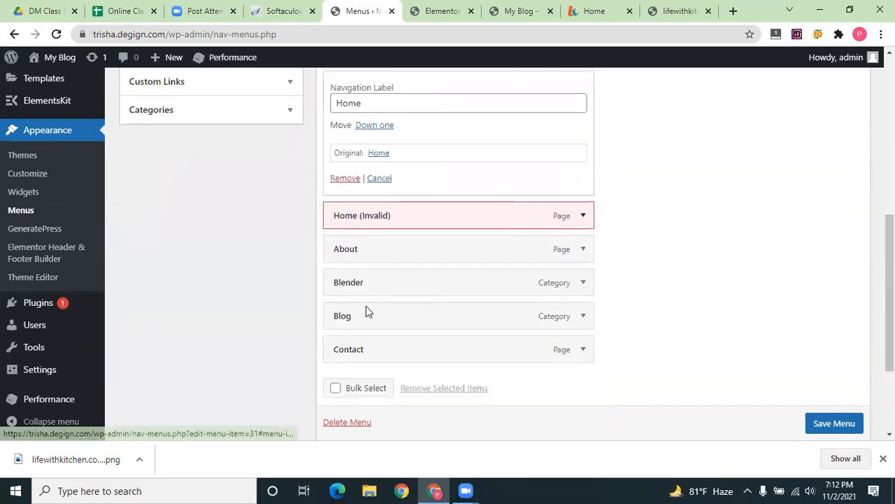
{"action": "left_click", "coordinate": [361, 216]}
{"action": "left_click", "coordinate": [339, 335]}
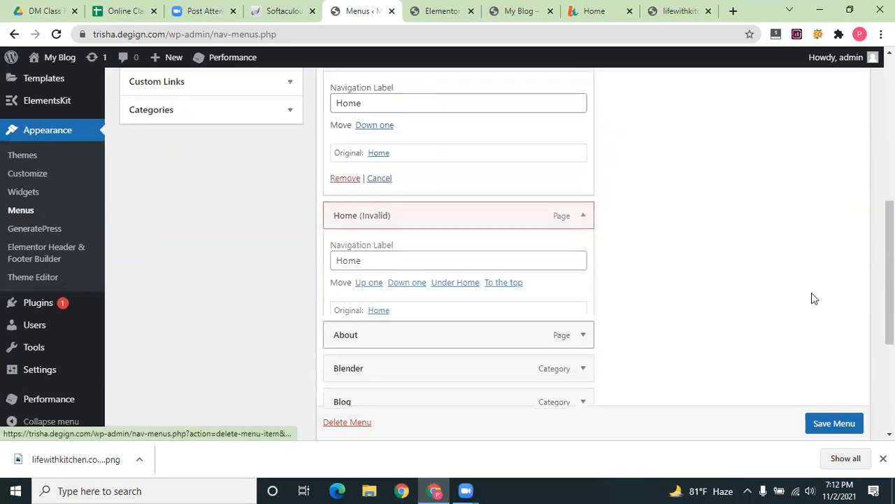
{"action": "left_click", "coordinate": [830, 424]}
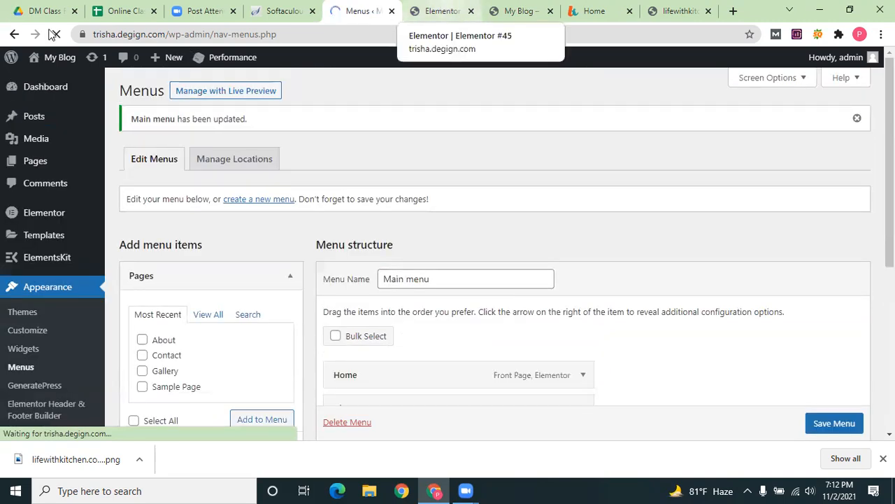
{"action": "key", "text": "ctrl+Tab"}
{"action": "key", "text": "ctrl+Tab"}
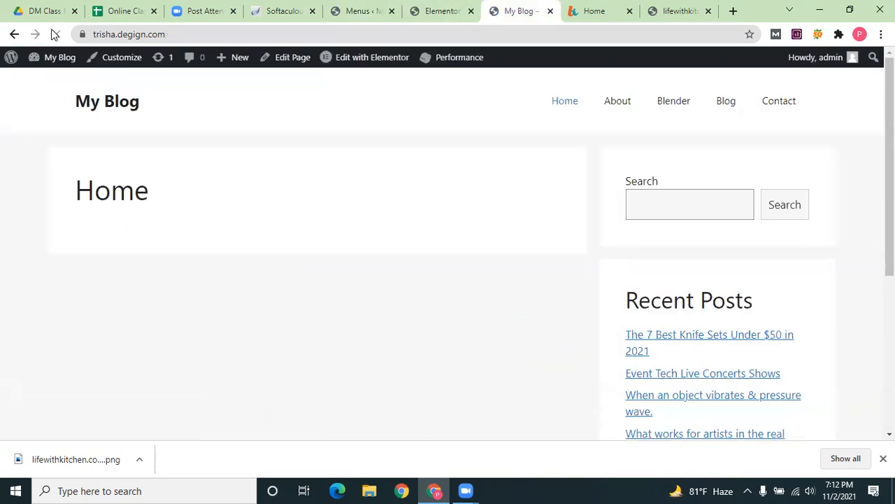
In Settings > Reading, set Home as both the static homepage and the posts page, then save
{"action": "left_click", "coordinate": [435, 7]}
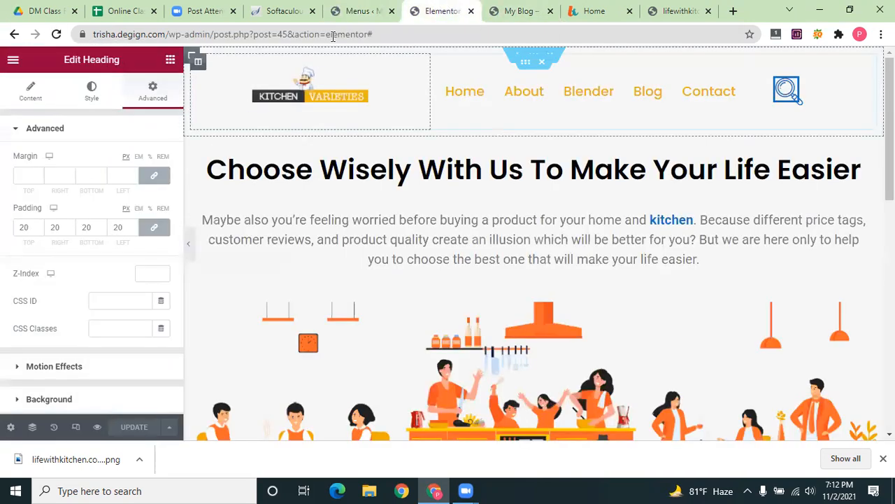
{"action": "key", "text": "ctrl+shift+Tab"}
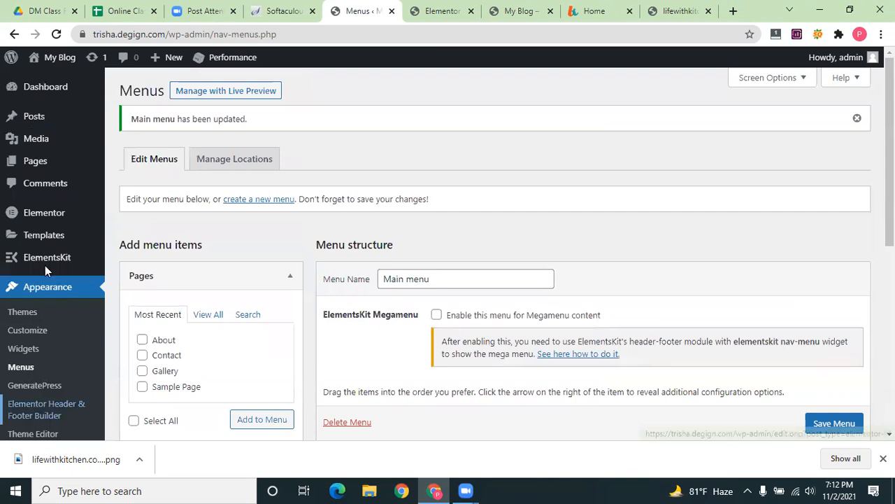
{"action": "scroll", "coordinate": [44, 213], "scroll_direction": "down", "scroll_amount": 2}
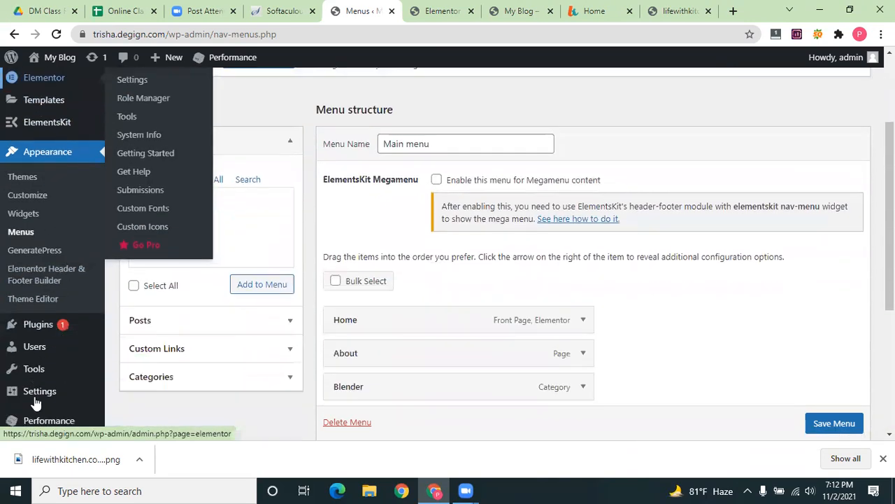
{"action": "scroll", "coordinate": [36, 404], "scroll_direction": "down", "scroll_amount": 2}
{"action": "mouse_move", "coordinate": [36, 371]}
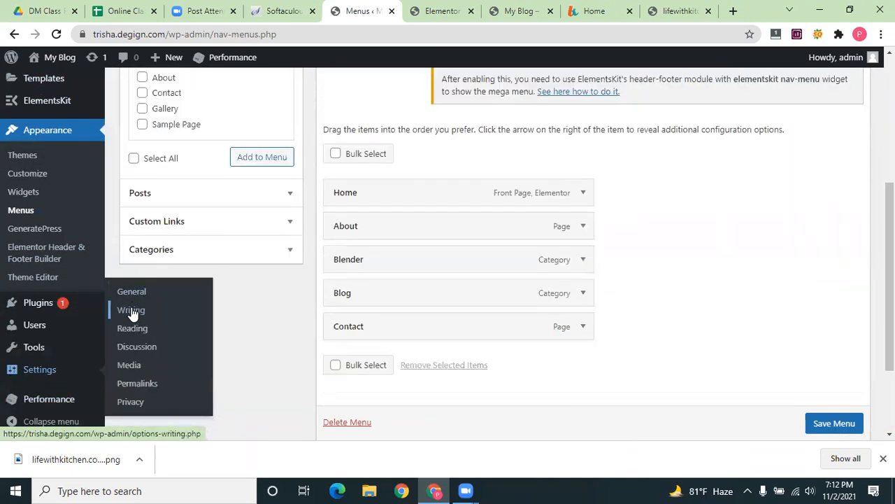
{"action": "left_click", "coordinate": [132, 328]}
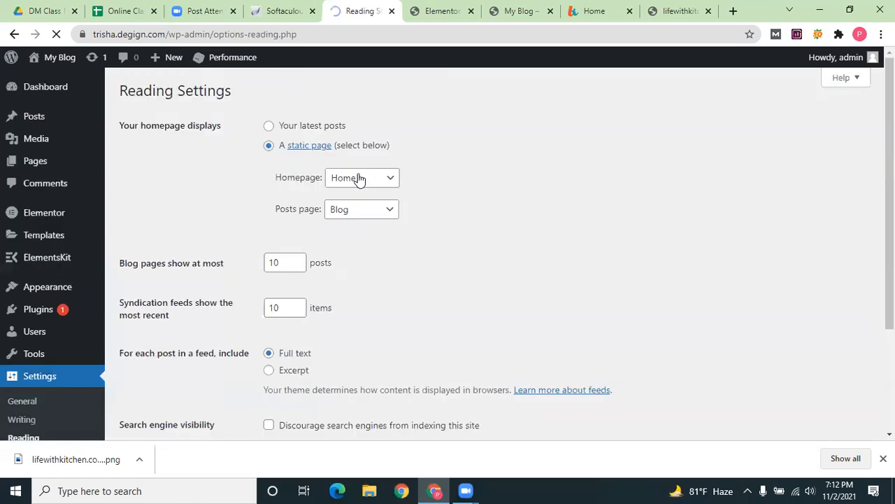
{"action": "left_click", "coordinate": [360, 177]}
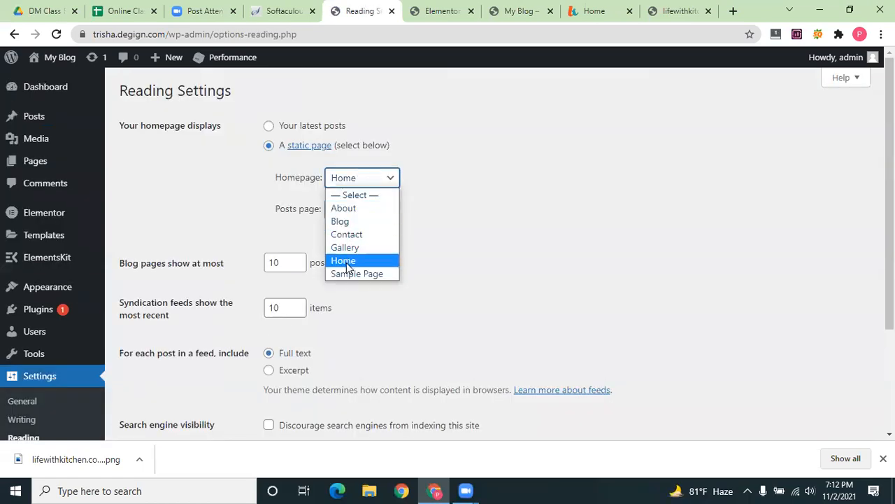
{"action": "left_click", "coordinate": [348, 268]}
{"action": "left_click", "coordinate": [361, 212]}
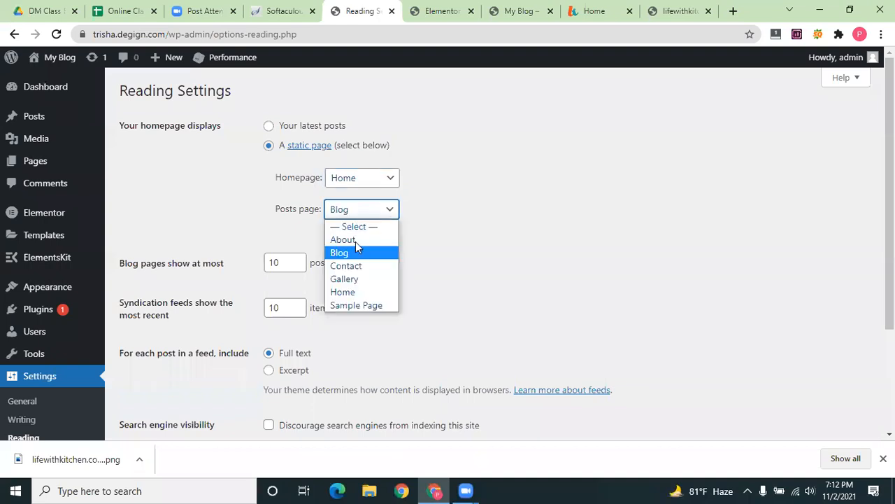
{"action": "left_click", "coordinate": [345, 293]}
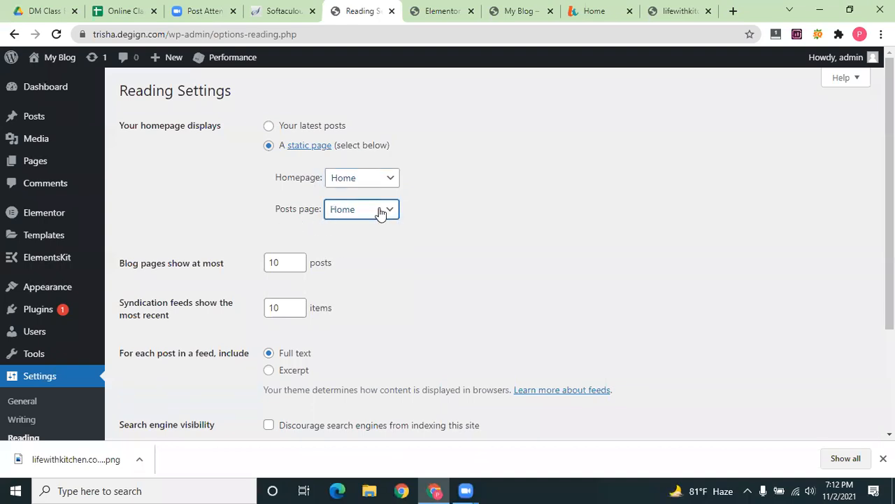
{"action": "scroll", "coordinate": [456, 329], "scroll_direction": "down", "scroll_amount": 2}
{"action": "left_click", "coordinate": [152, 340]}
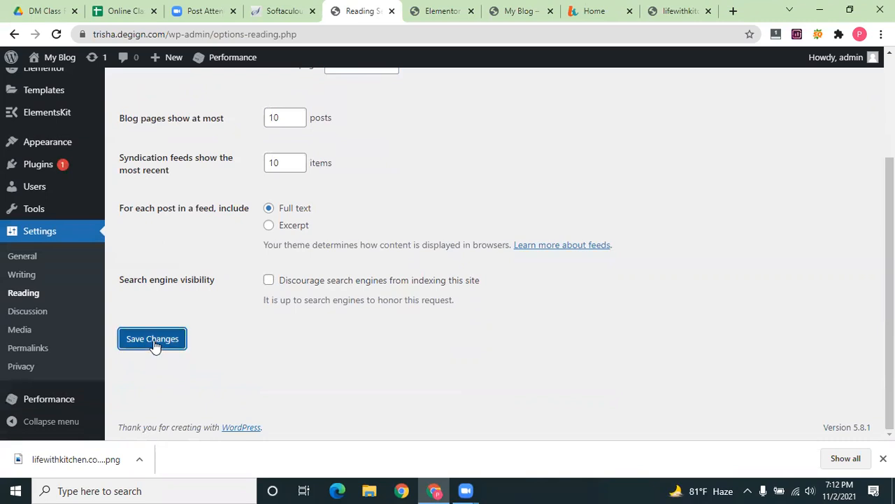
{"action": "left_click", "coordinate": [441, 11]}
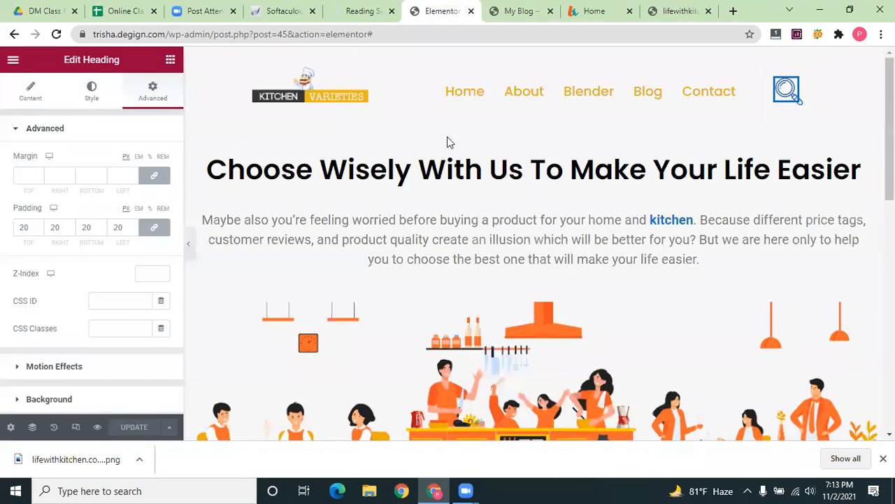
Reload the live My Blog Home page and scroll through its Gallery and Contact sections
{"action": "left_click", "coordinate": [518, 11]}
{"action": "left_click", "coordinate": [565, 103]}
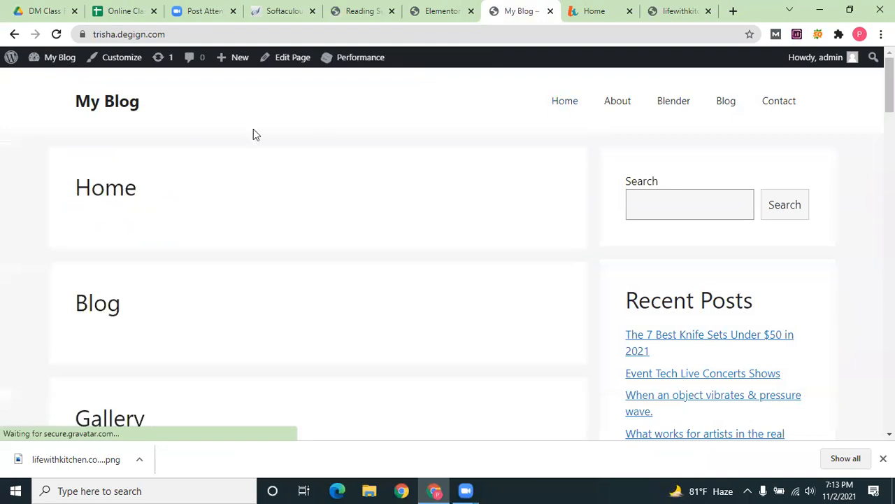
{"action": "left_click", "coordinate": [57, 35]}
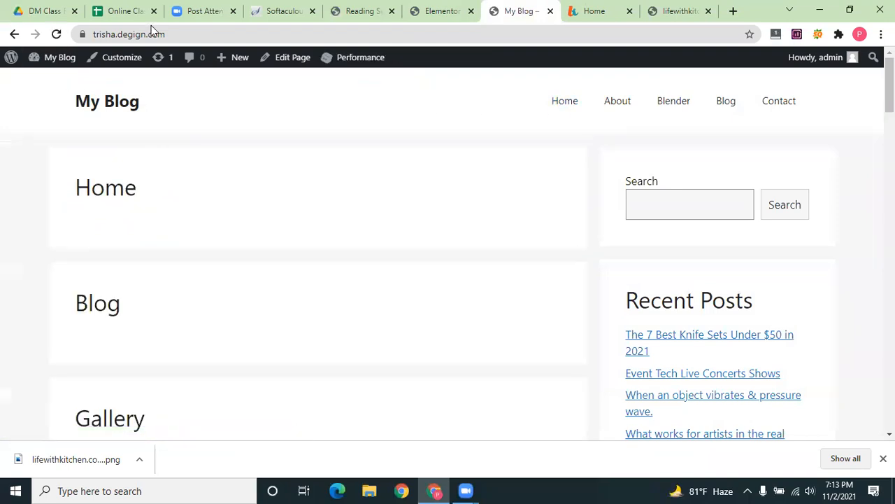
{"action": "left_click", "coordinate": [136, 11]}
{"action": "left_click", "coordinate": [528, 7]}
{"action": "left_click", "coordinate": [571, 101]}
{"action": "scroll", "coordinate": [382, 186], "scroll_direction": "down", "scroll_amount": 4}
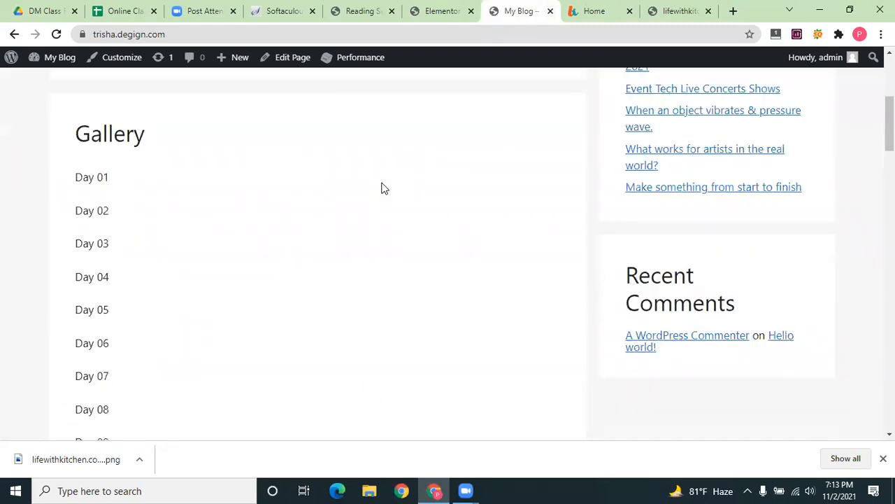
{"action": "scroll", "coordinate": [382, 187], "scroll_direction": "down", "scroll_amount": 12}
{"action": "scroll", "coordinate": [449, 75], "scroll_direction": "up", "scroll_amount": 4}
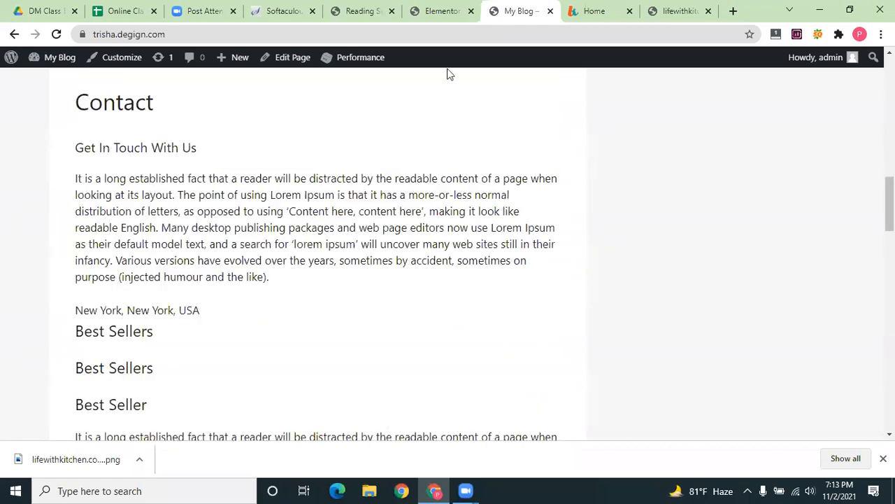
{"action": "scroll", "coordinate": [450, 75], "scroll_direction": "up", "scroll_amount": 4}
{"action": "left_click", "coordinate": [441, 11]}
Try the Reading dropdowns, briefly making Blog the posts page while keeping Home as homepage
{"action": "left_click", "coordinate": [360, 10]}
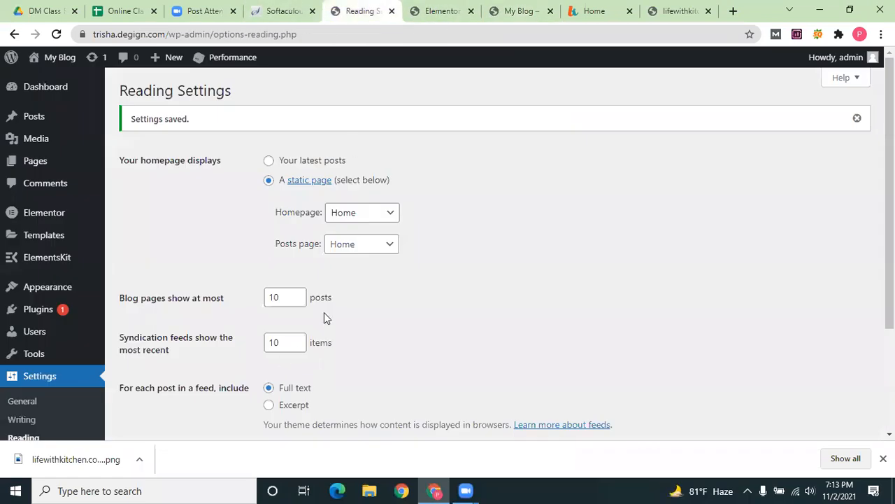
{"action": "left_click", "coordinate": [372, 243]}
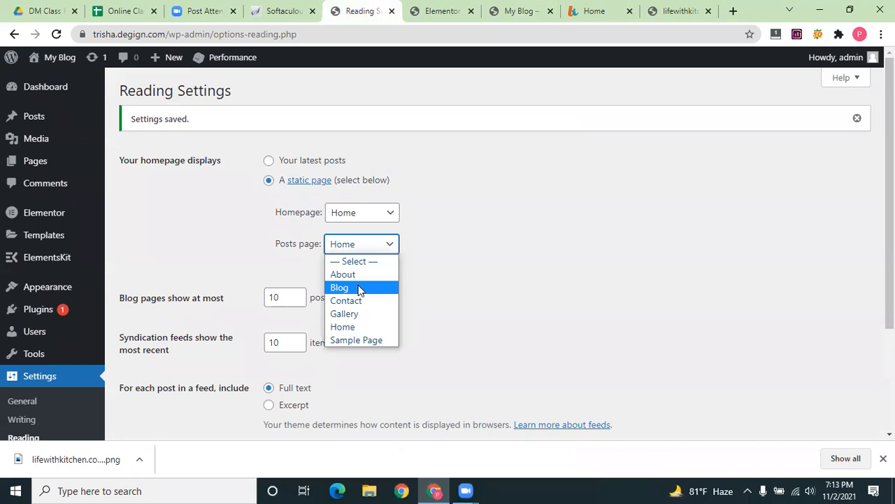
{"action": "left_click", "coordinate": [357, 330]}
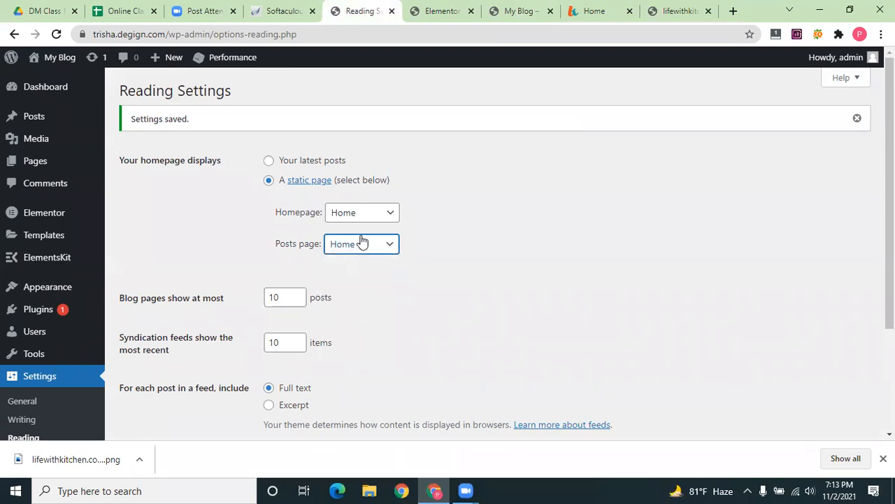
{"action": "left_click", "coordinate": [370, 216]}
{"action": "left_click", "coordinate": [424, 250]}
{"action": "left_click", "coordinate": [372, 249]}
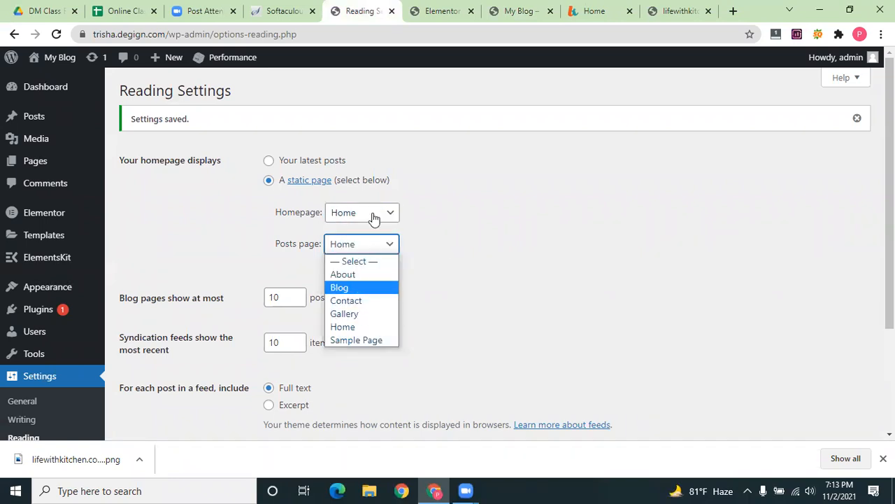
{"action": "left_click", "coordinate": [374, 219]}
{"action": "left_click", "coordinate": [369, 217]}
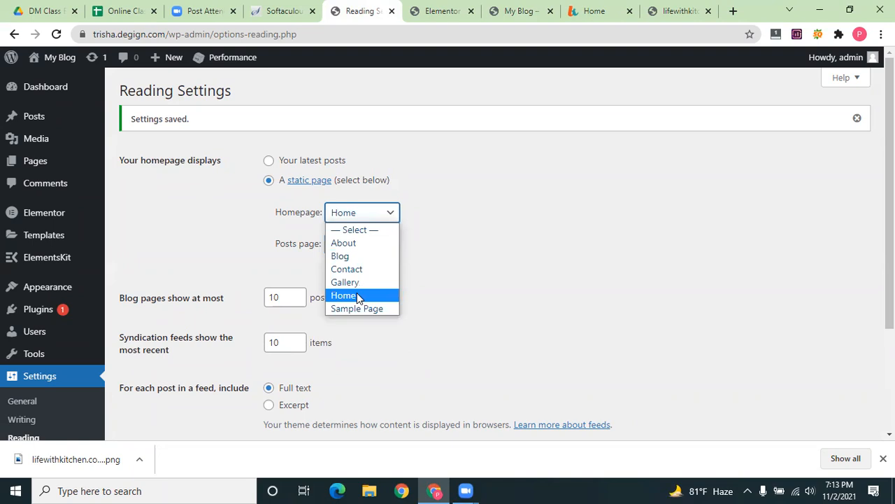
{"action": "left_click", "coordinate": [357, 297]}
{"action": "left_click", "coordinate": [270, 179]}
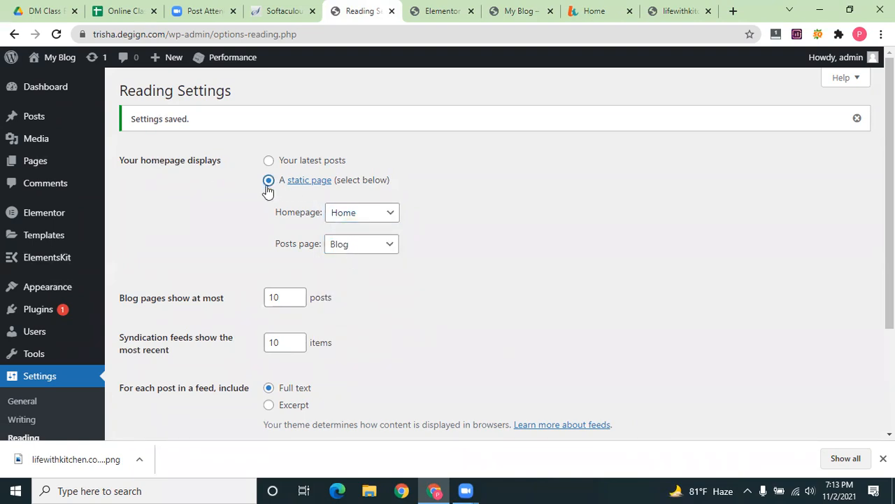
Clear both Homepage and Posts page to '— Select —' and save the reading settings
{"action": "left_click", "coordinate": [378, 217]}
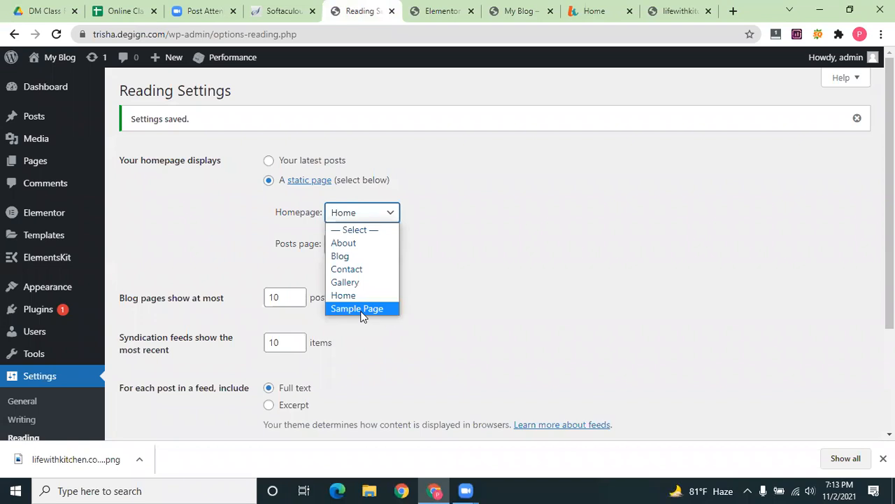
{"action": "left_click", "coordinate": [355, 229]}
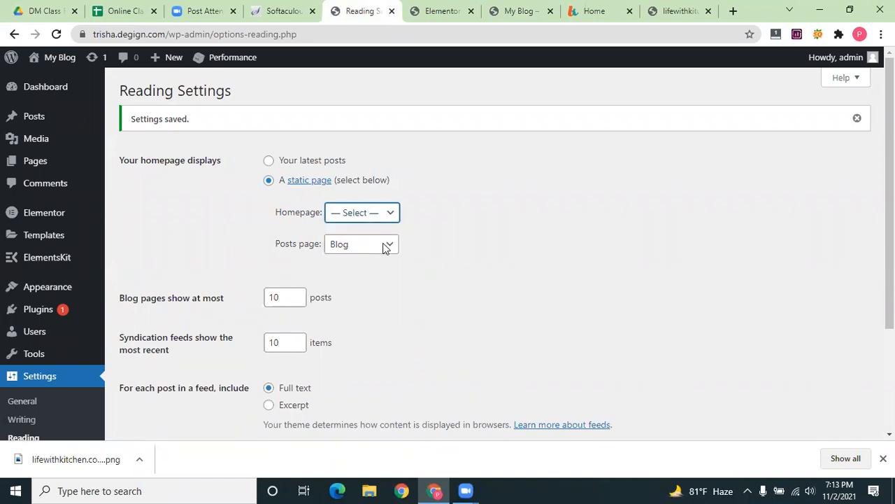
{"action": "left_click", "coordinate": [383, 215]}
{"action": "left_click", "coordinate": [451, 270]}
{"action": "left_click", "coordinate": [379, 241]}
{"action": "left_click", "coordinate": [360, 260]}
{"action": "scroll", "coordinate": [171, 364], "scroll_direction": "down", "scroll_amount": 2}
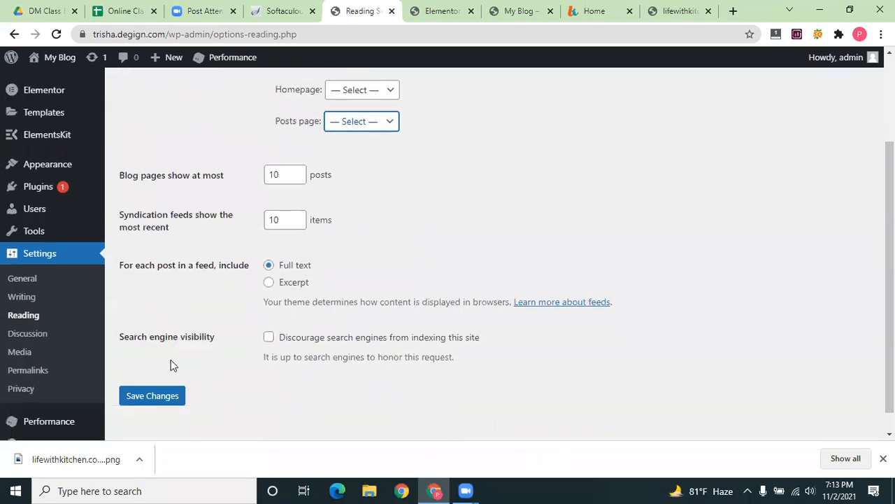
{"action": "scroll", "coordinate": [171, 360], "scroll_direction": "down", "scroll_amount": 1}
{"action": "left_click", "coordinate": [164, 374]}
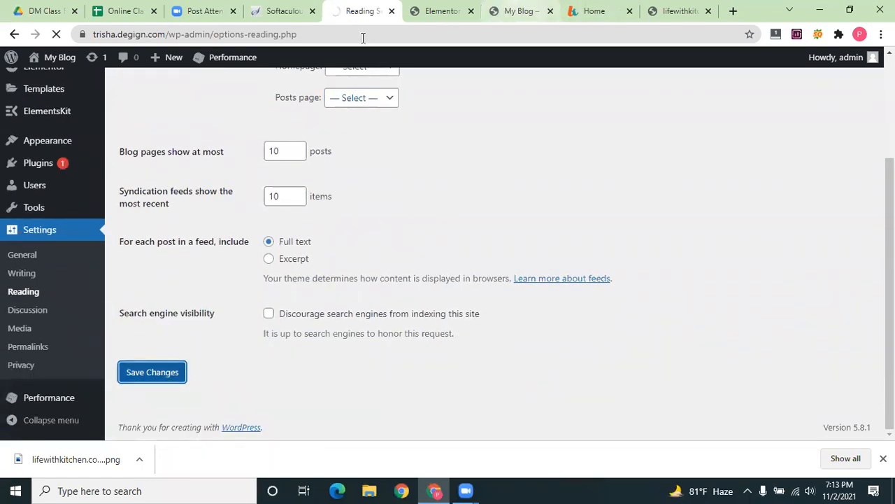
{"action": "left_click", "coordinate": [519, 12]}
Reload the live site and follow its Home link to confirm the front page shows latest posts
{"action": "left_click", "coordinate": [57, 35]}
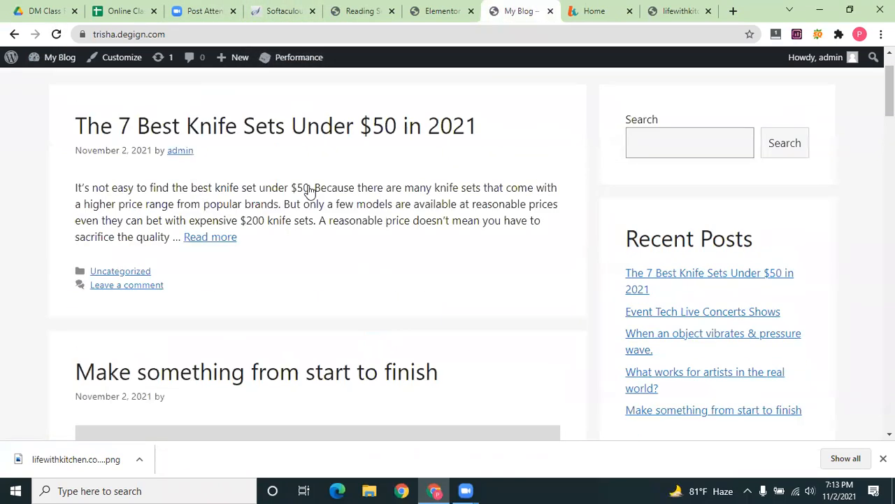
{"action": "scroll", "coordinate": [310, 190], "scroll_direction": "up", "scroll_amount": 1}
{"action": "left_click", "coordinate": [564, 103]}
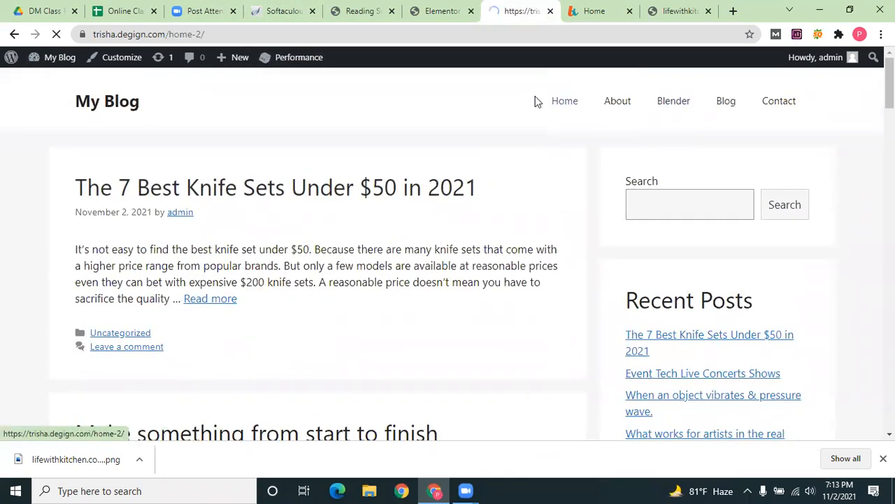
{"action": "left_click", "coordinate": [435, 11]}
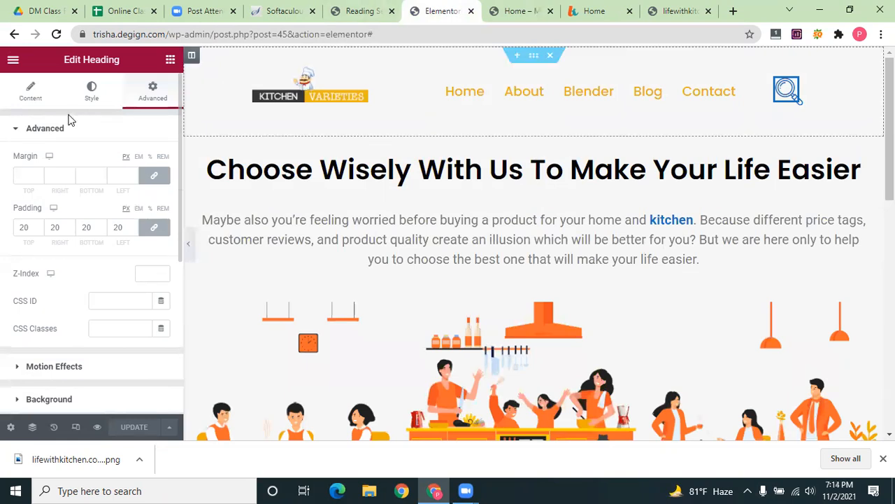
{"action": "scroll", "coordinate": [50, 255], "scroll_direction": "down", "scroll_amount": 3}
{"action": "scroll", "coordinate": [50, 256], "scroll_direction": "up", "scroll_amount": 3}
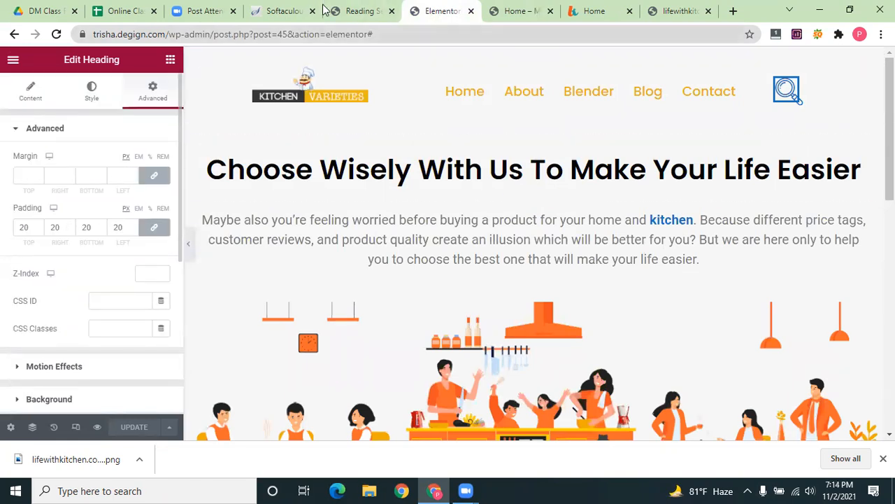
{"action": "key", "text": "ctrl+shift+Tab"}
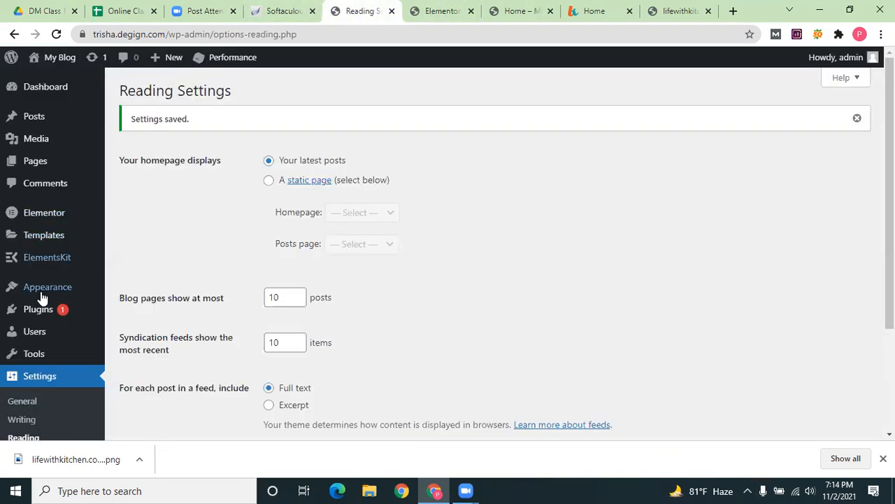
{"action": "mouse_move", "coordinate": [44, 276]}
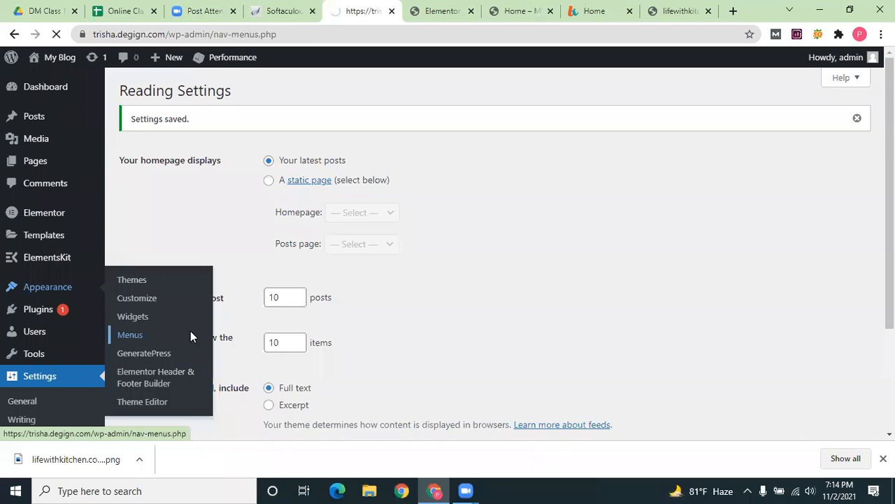
Add the Home — Elementor page to the menu and drag it up to second place
{"action": "scroll", "coordinate": [299, 176], "scroll_direction": "down", "scroll_amount": 4}
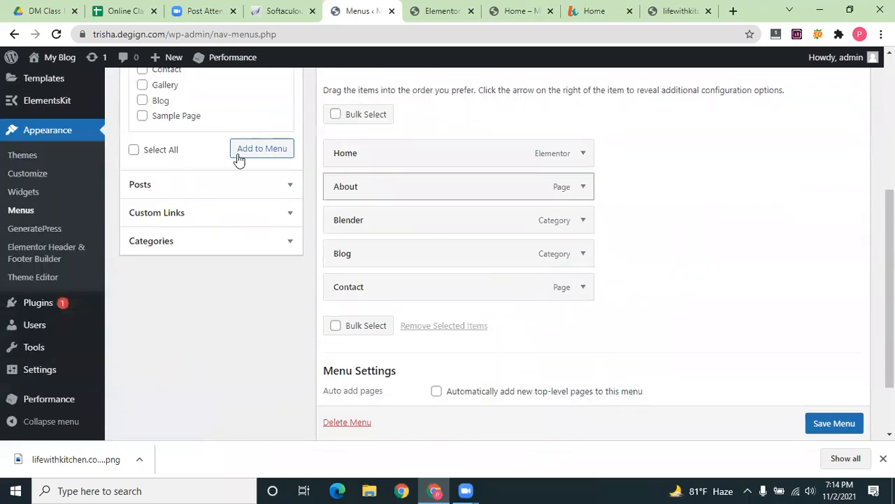
{"action": "scroll", "coordinate": [236, 157], "scroll_direction": "up", "scroll_amount": 3}
{"action": "left_click", "coordinate": [207, 209]}
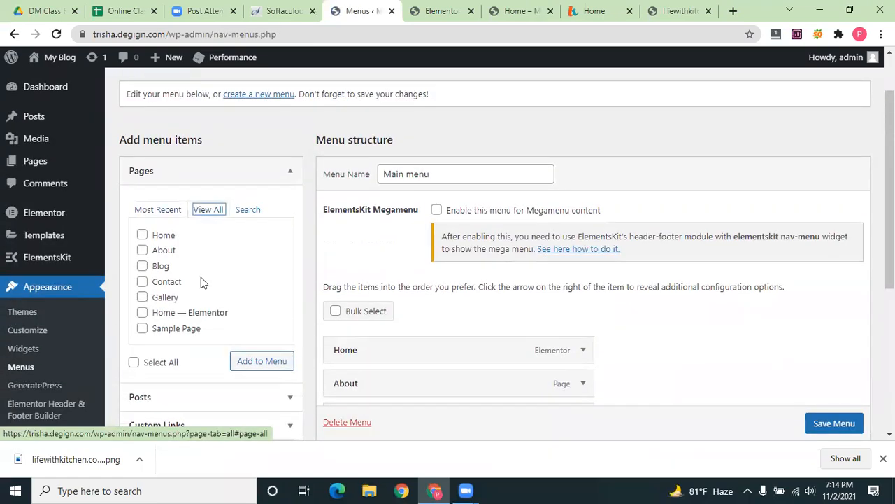
{"action": "left_click", "coordinate": [142, 313]}
{"action": "scroll", "coordinate": [356, 280], "scroll_direction": "down", "scroll_amount": 2}
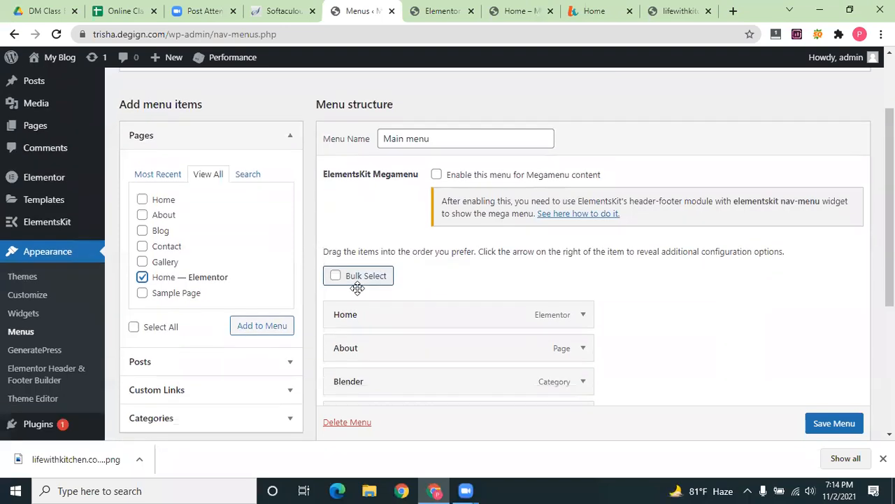
{"action": "left_click", "coordinate": [263, 231]}
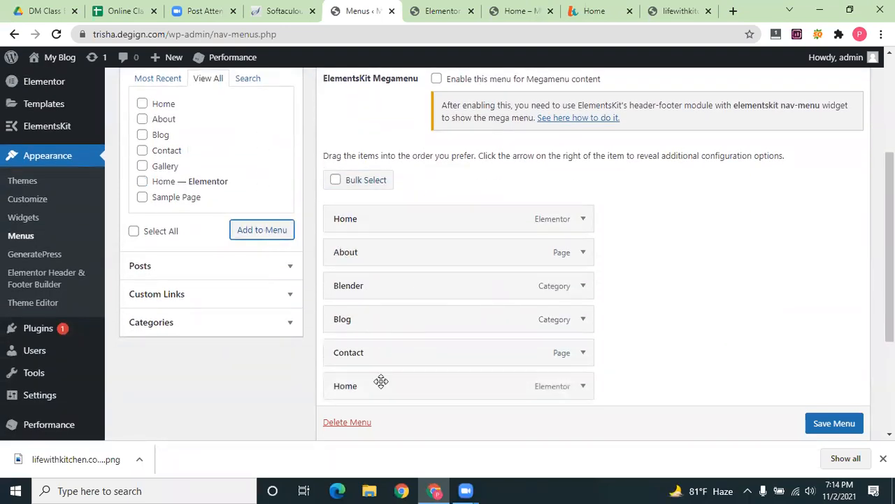
{"action": "left_click_drag", "start_coordinate": [573, 394], "coordinate": [532, 249]}
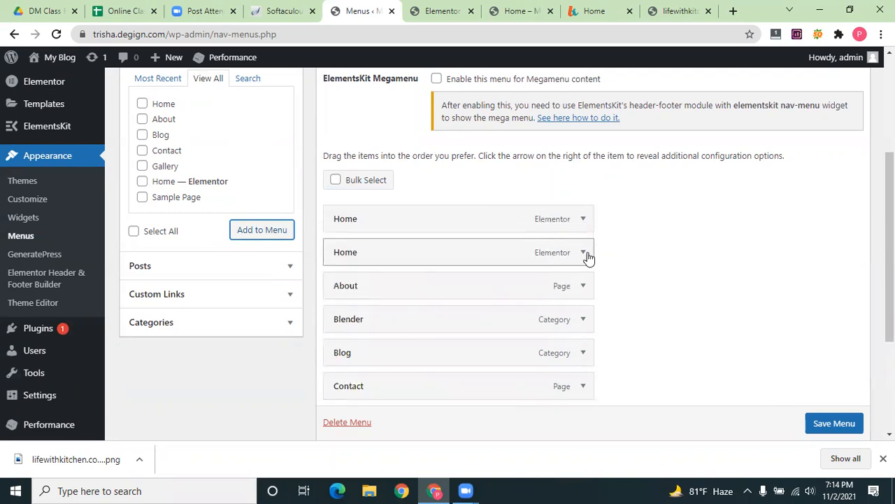
{"action": "left_click", "coordinate": [583, 218]}
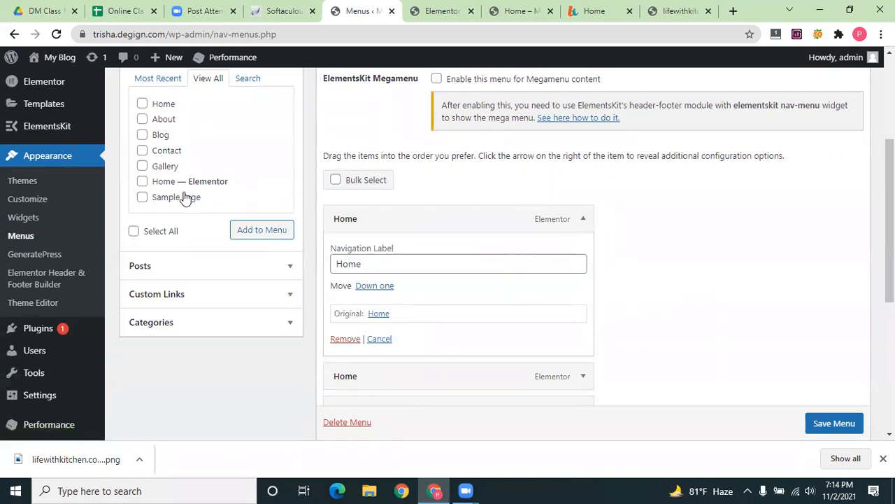
Add the Home page, remove the duplicate Home item, and save the Main menu
{"action": "left_click", "coordinate": [143, 104]}
{"action": "left_click", "coordinate": [245, 233]}
{"action": "scroll", "coordinate": [419, 280], "scroll_direction": "down", "scroll_amount": 3}
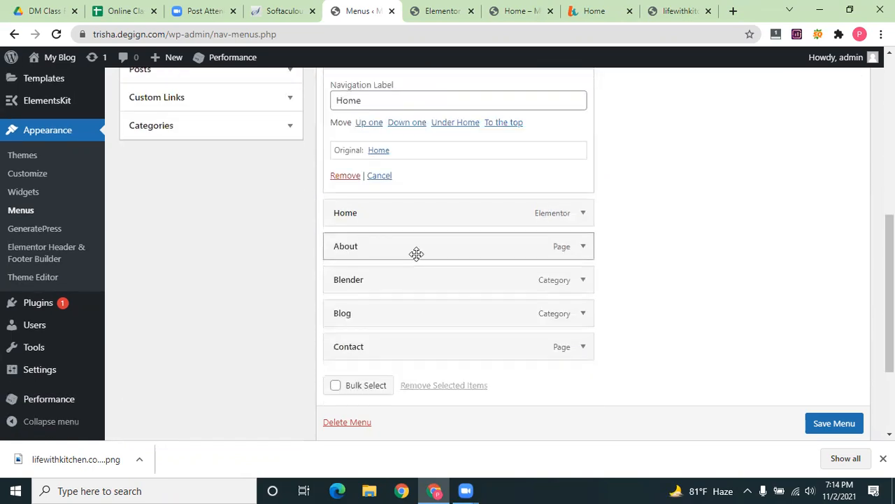
{"action": "left_click", "coordinate": [337, 175]}
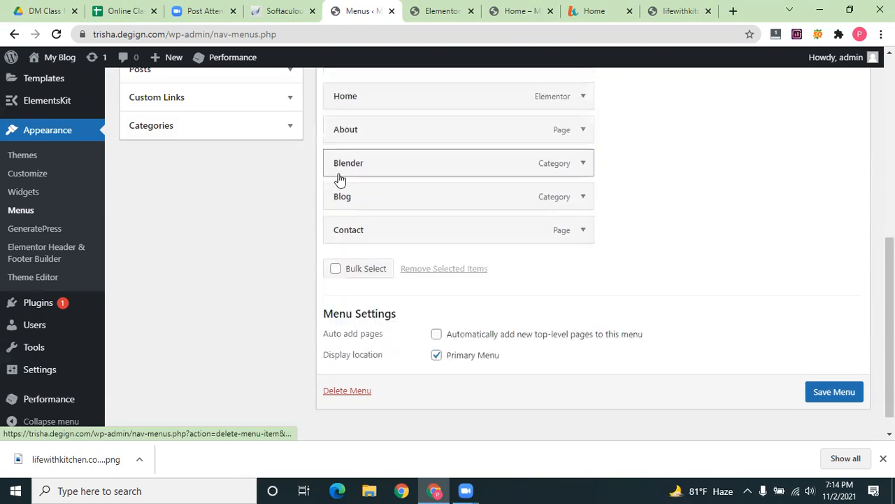
{"action": "scroll", "coordinate": [563, 305], "scroll_direction": "up", "scroll_amount": 3}
{"action": "scroll", "coordinate": [834, 423], "scroll_direction": "down", "scroll_amount": 1}
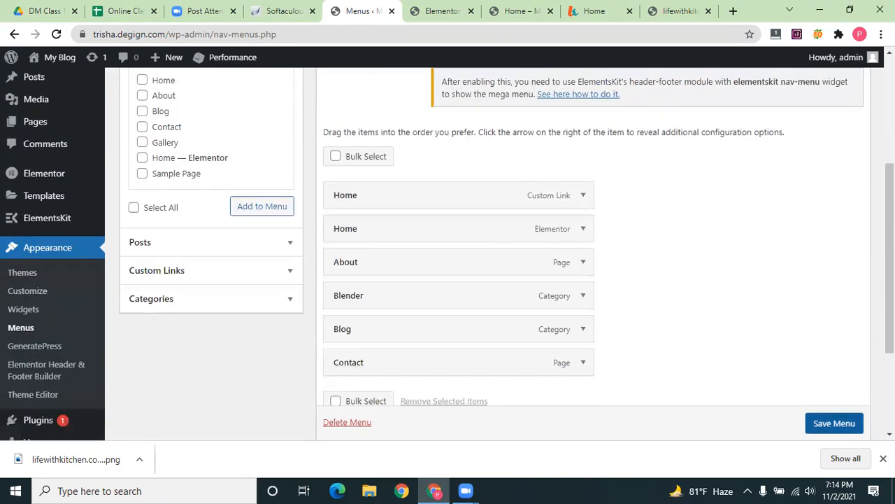
{"action": "left_click", "coordinate": [834, 423]}
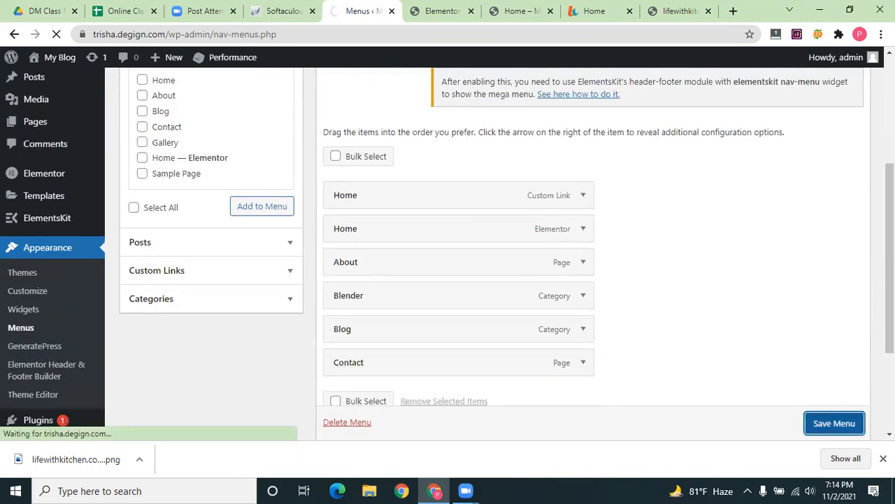
{"action": "left_click", "coordinate": [420, 11]}
Reload the live site and try both Home links in its menu to see where each leads
{"action": "left_click", "coordinate": [505, 6]}
{"action": "left_click", "coordinate": [56, 34]}
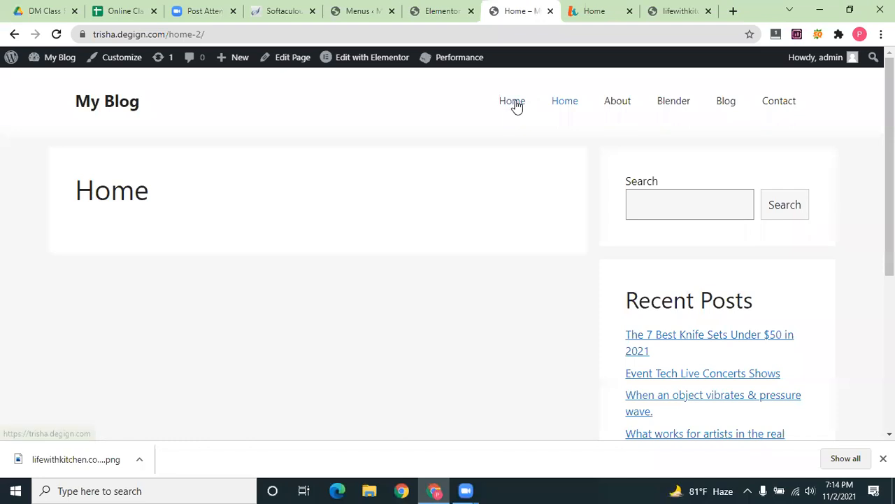
{"action": "left_click", "coordinate": [512, 101]}
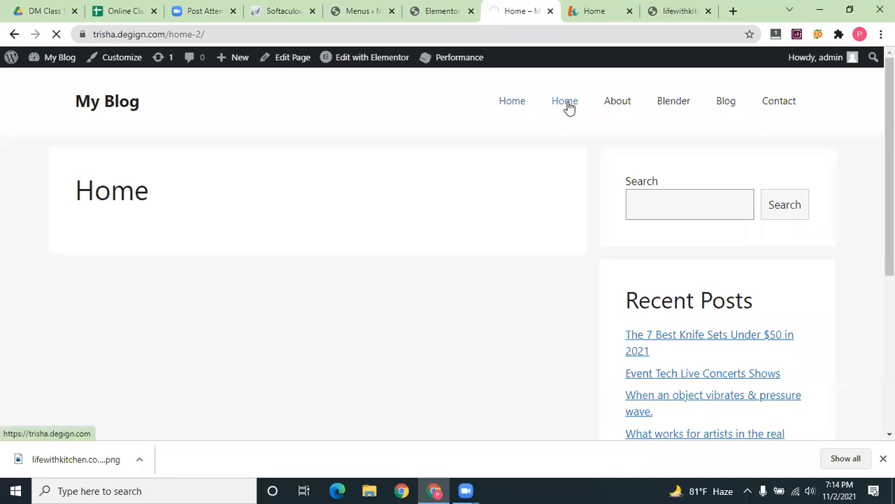
{"action": "left_click", "coordinate": [577, 105]}
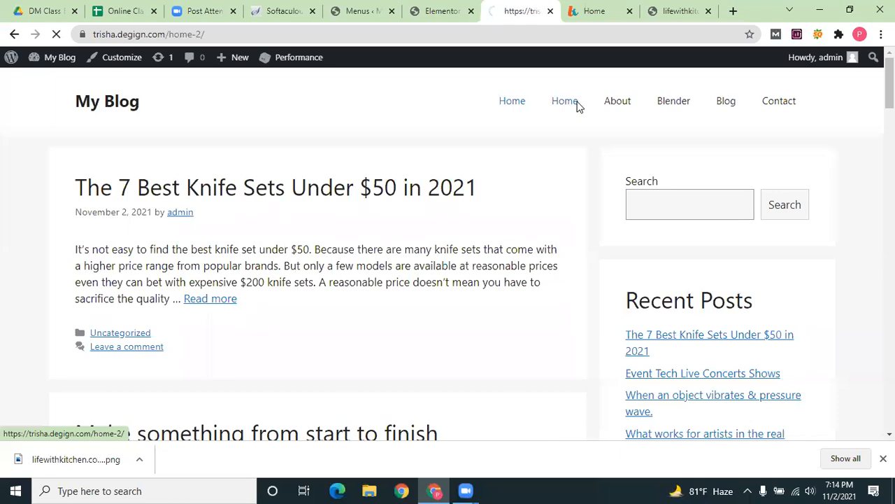
{"action": "scroll", "coordinate": [532, 220], "scroll_direction": "down", "scroll_amount": 4}
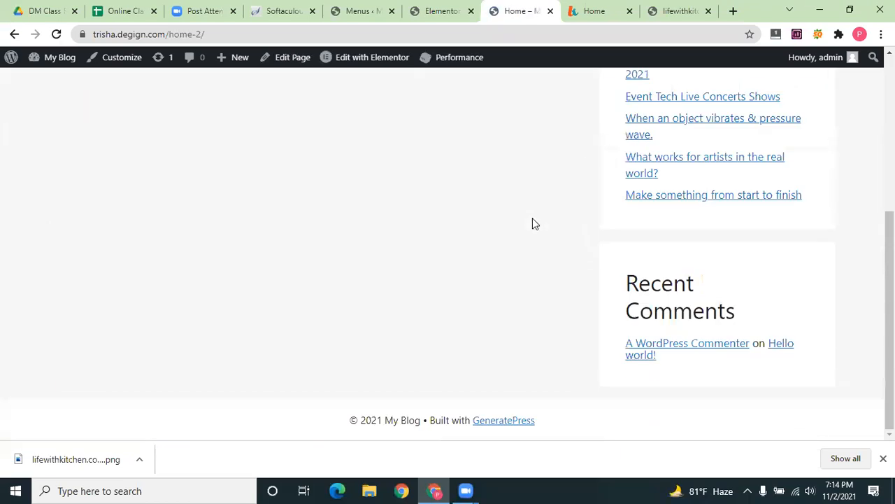
{"action": "scroll", "coordinate": [597, 162], "scroll_direction": "up", "scroll_amount": 4}
{"action": "left_click", "coordinate": [116, 104]}
{"action": "left_click", "coordinate": [433, 12]}
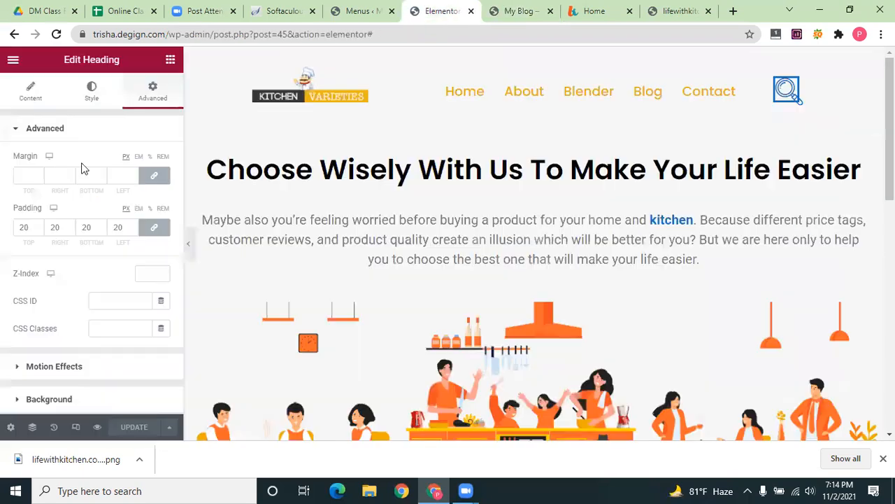
Browse Elementor's Site Settings to the Site Identity panel, then return to the WordPress Menus tab
{"action": "left_click", "coordinate": [11, 60]}
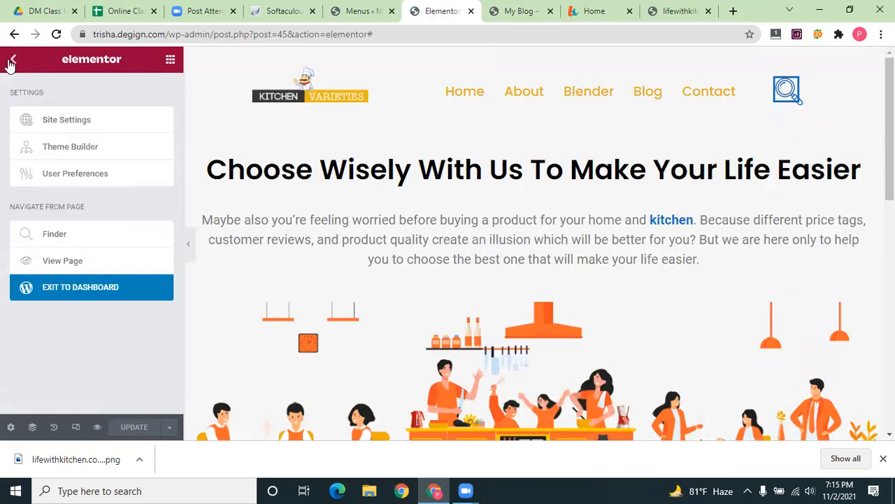
{"action": "left_click", "coordinate": [97, 123]}
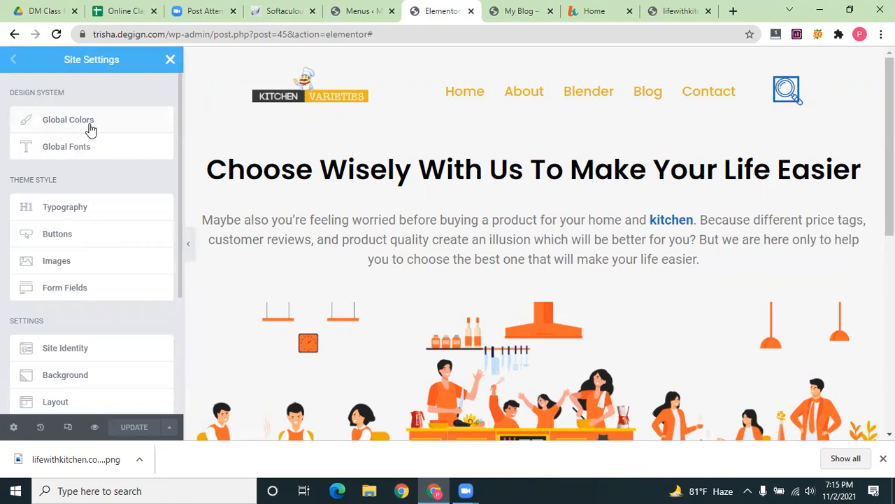
{"action": "scroll", "coordinate": [73, 324], "scroll_direction": "down", "scroll_amount": 2}
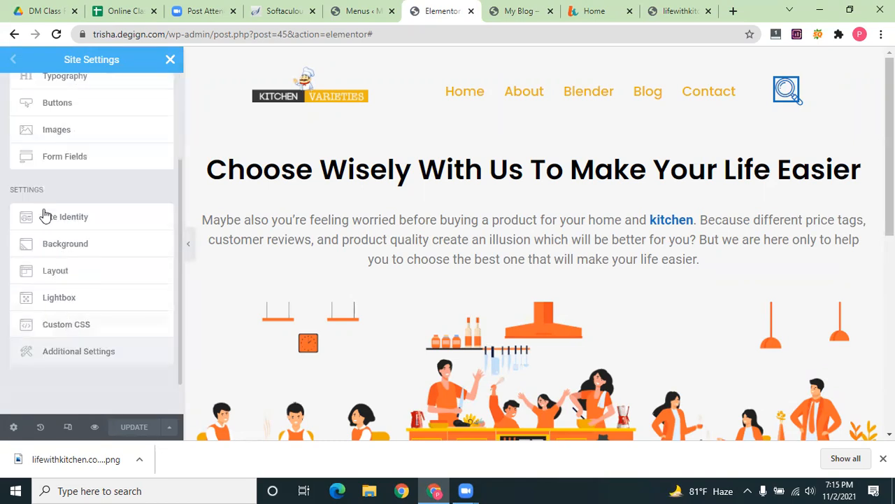
{"action": "left_click", "coordinate": [66, 219]}
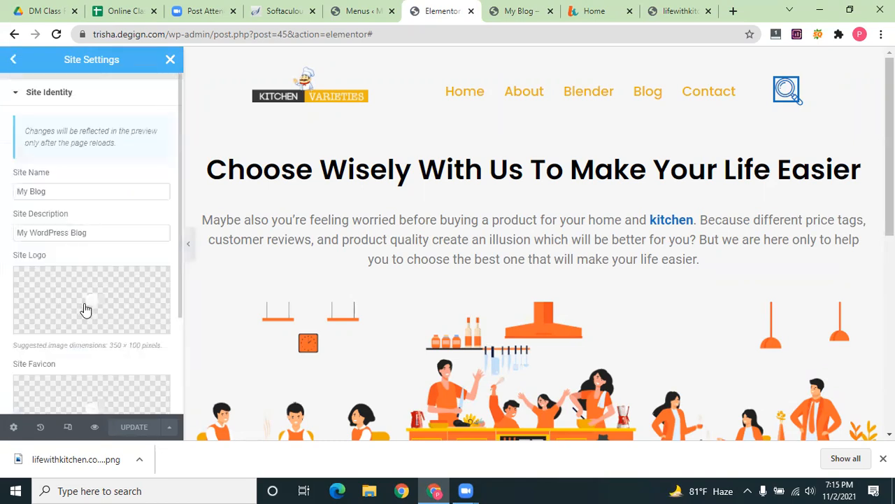
{"action": "left_click", "coordinate": [15, 60]}
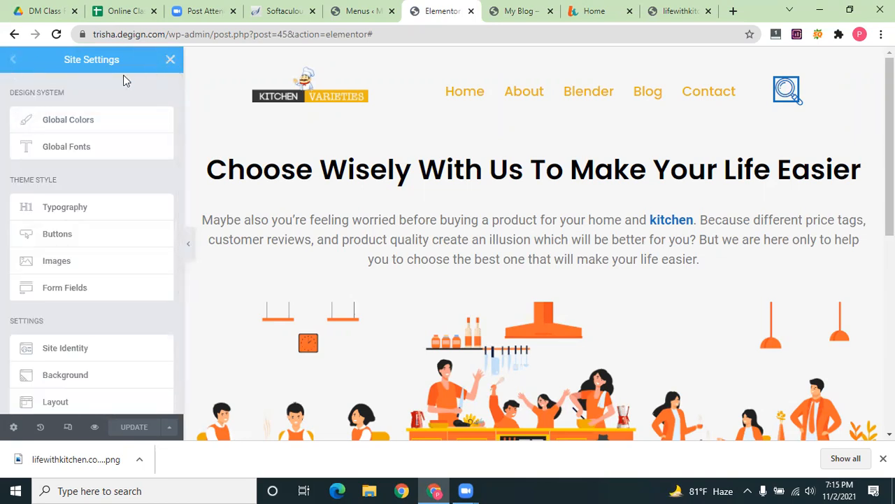
{"action": "left_click", "coordinate": [363, 11]}
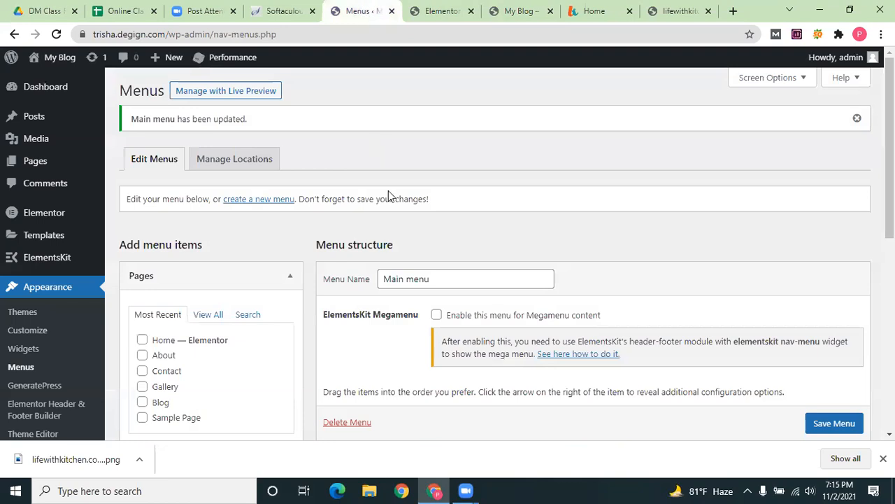
Compare the Home, Home, About, Blender, Blog, Contact menu across the Elementor and My Blog tabs
{"action": "scroll", "coordinate": [338, 339], "scroll_direction": "down", "scroll_amount": 2}
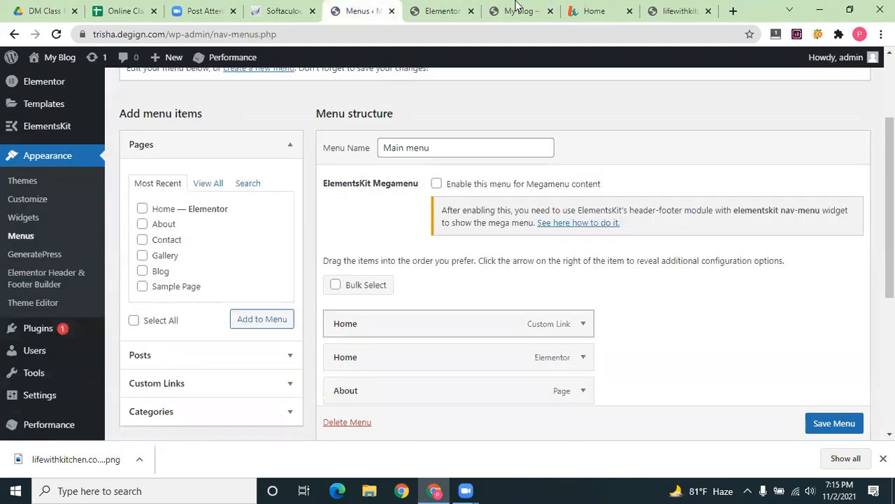
{"action": "left_click", "coordinate": [455, 10]}
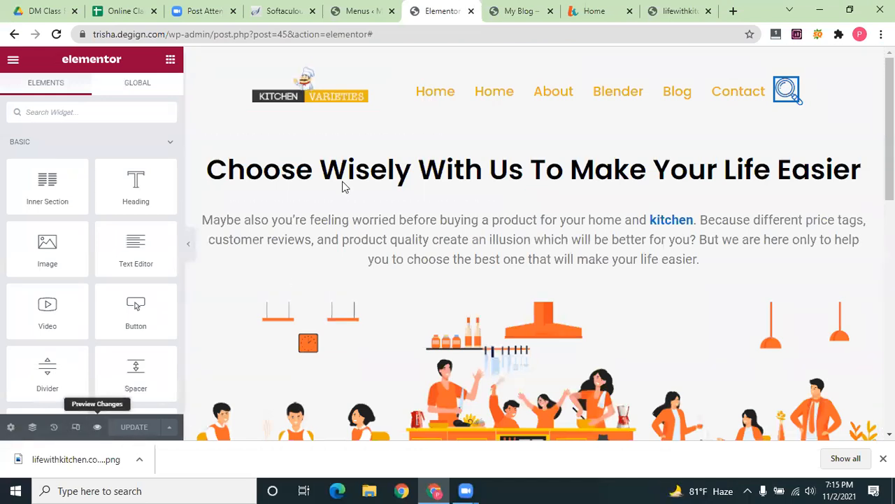
{"action": "left_click", "coordinate": [518, 11]}
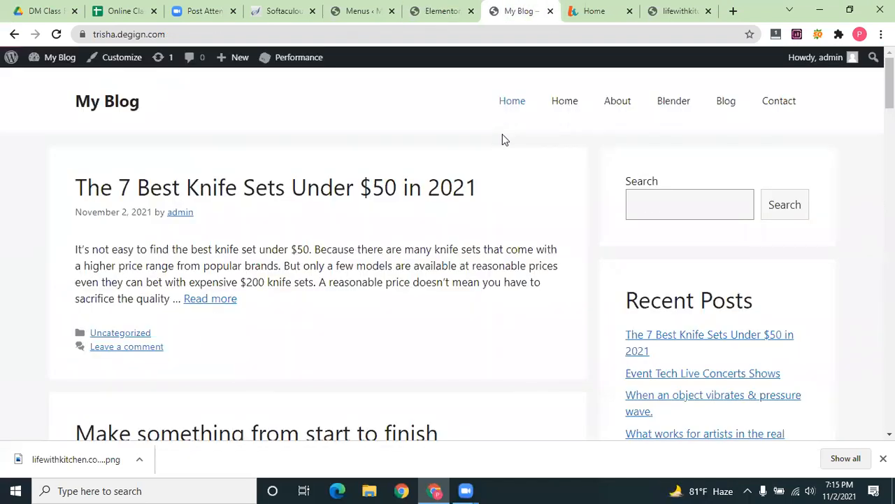
{"action": "left_click", "coordinate": [441, 10]}
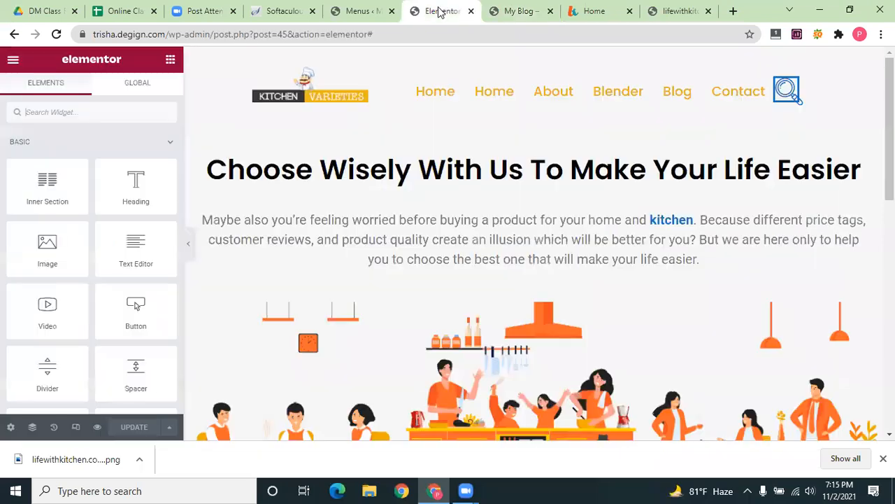
{"action": "left_click", "coordinate": [365, 11]}
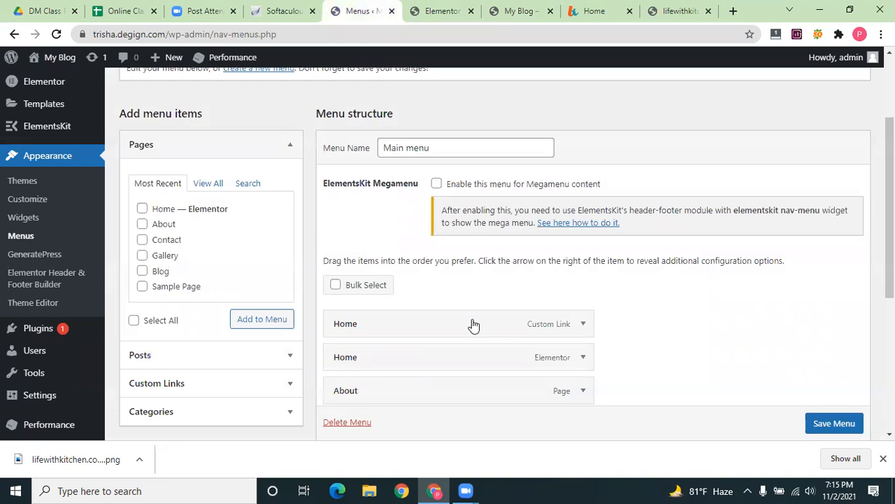
Remove the Home custom link from the Main menu structure
{"action": "scroll", "coordinate": [518, 245], "scroll_direction": "down", "scroll_amount": 2}
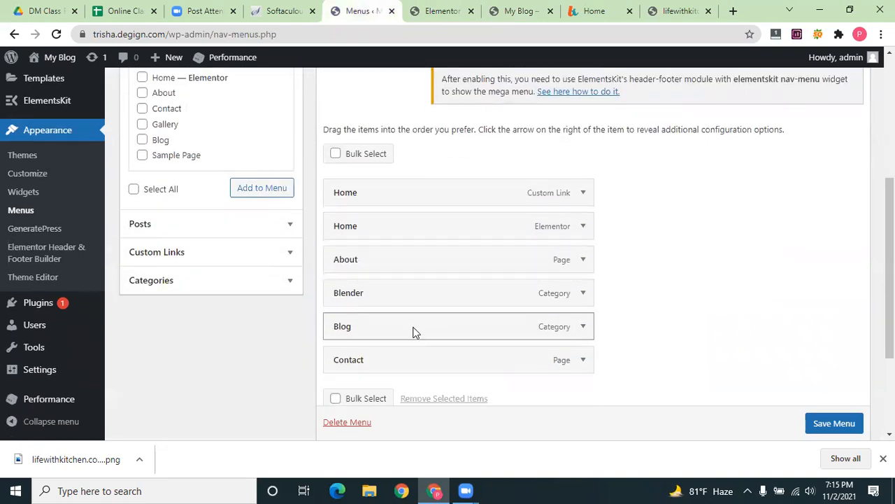
{"action": "scroll", "coordinate": [411, 343], "scroll_direction": "down", "scroll_amount": 3}
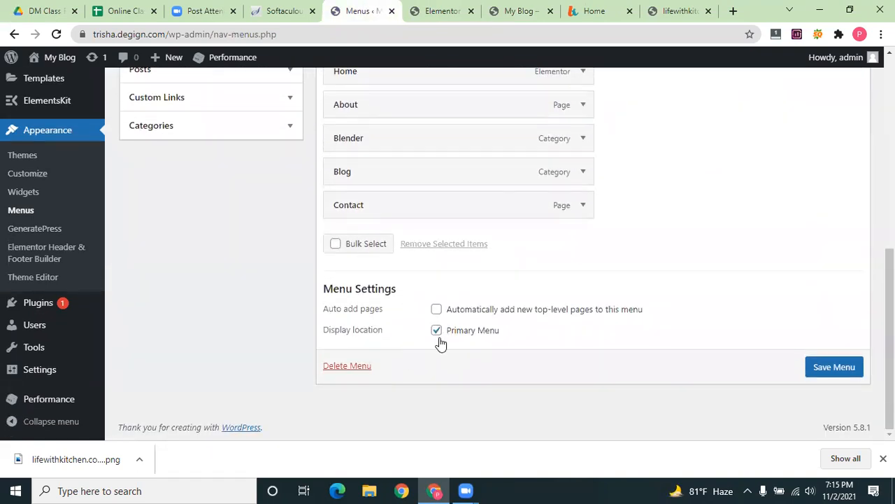
{"action": "scroll", "coordinate": [441, 343], "scroll_direction": "up", "scroll_amount": 5}
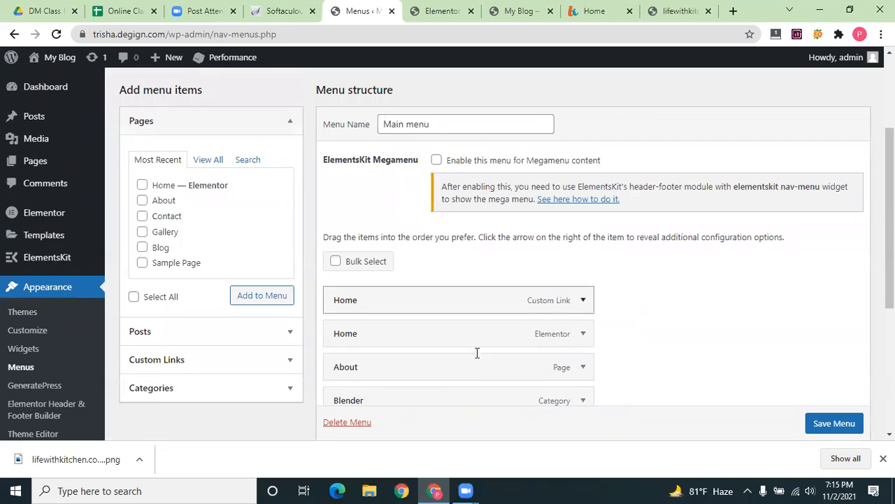
{"action": "scroll", "coordinate": [365, 375], "scroll_direction": "down", "scroll_amount": 2}
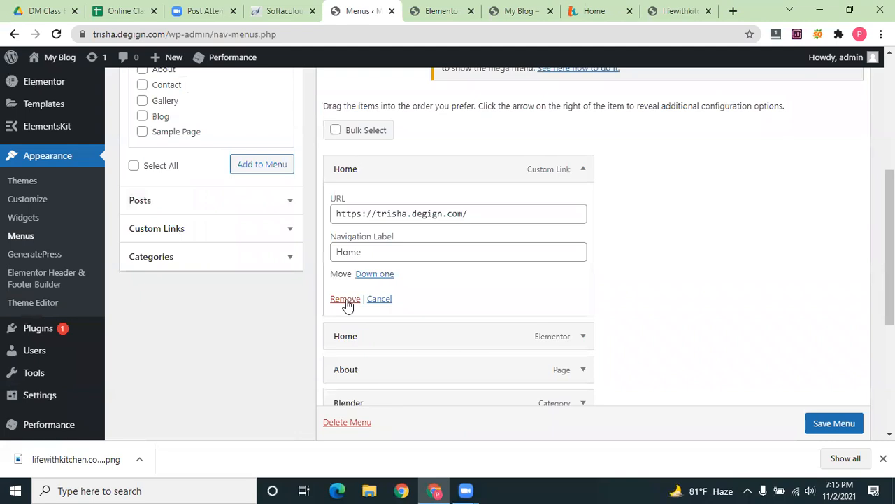
{"action": "left_click", "coordinate": [345, 299]}
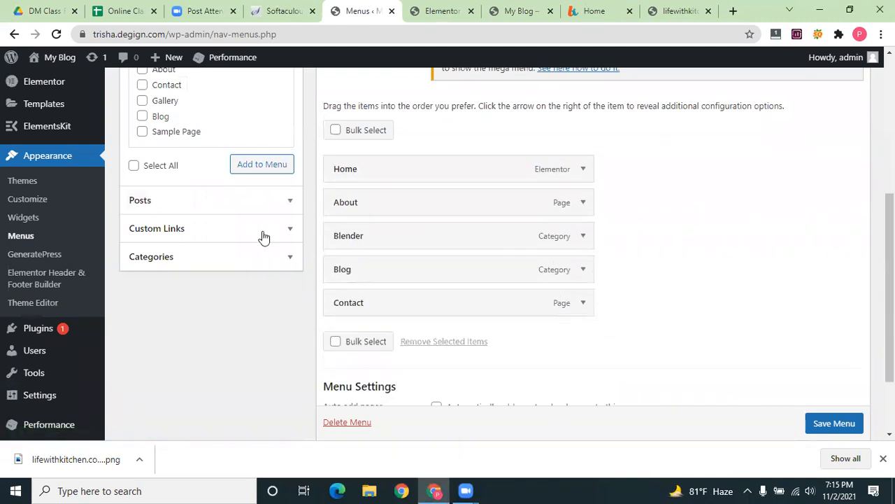
Go to the Elementor Header & Footer Builder page, triggering the Leave site? warning
{"action": "scroll", "coordinate": [166, 410], "scroll_direction": "up", "scroll_amount": 2}
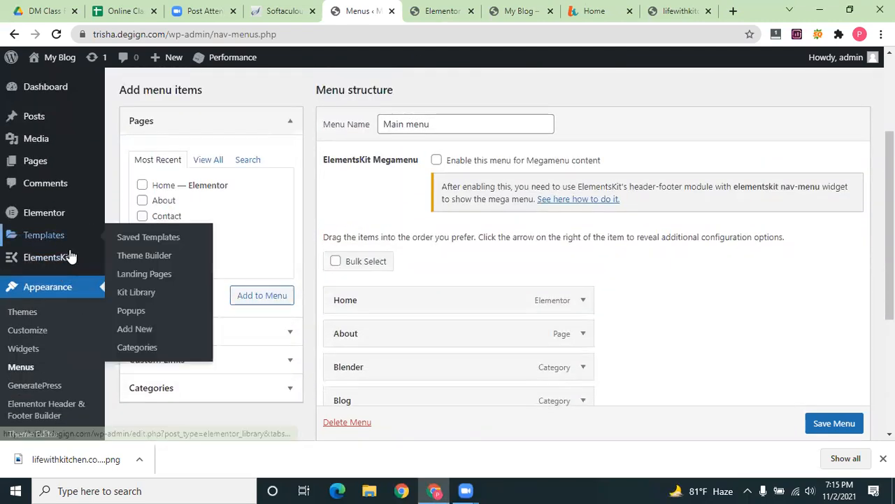
{"action": "scroll", "coordinate": [42, 354], "scroll_direction": "down", "scroll_amount": 2}
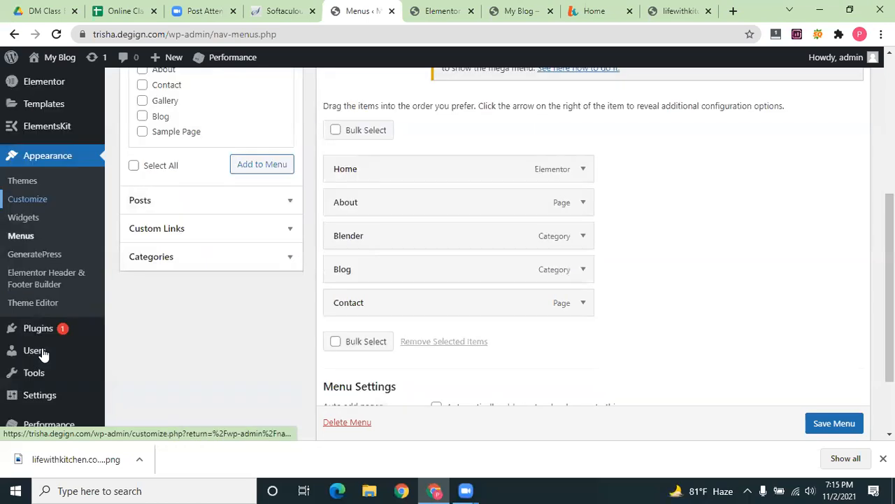
{"action": "scroll", "coordinate": [42, 353], "scroll_direction": "down", "scroll_amount": 2}
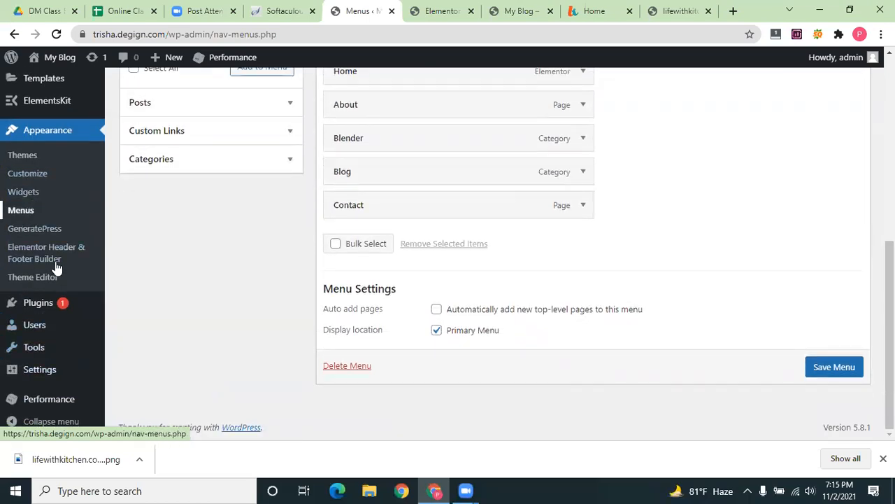
{"action": "left_click", "coordinate": [52, 253]}
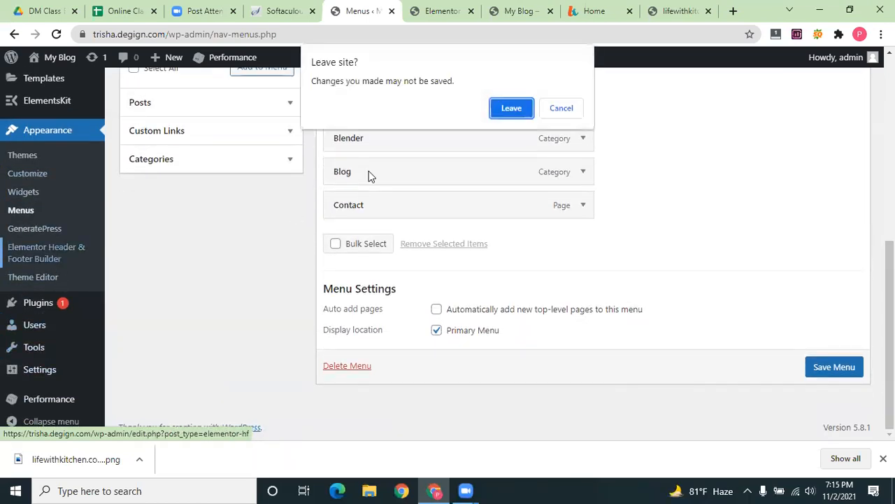
Leave the menu page and purge the Home — Elementor template from the cache
{"action": "left_click", "coordinate": [503, 110]}
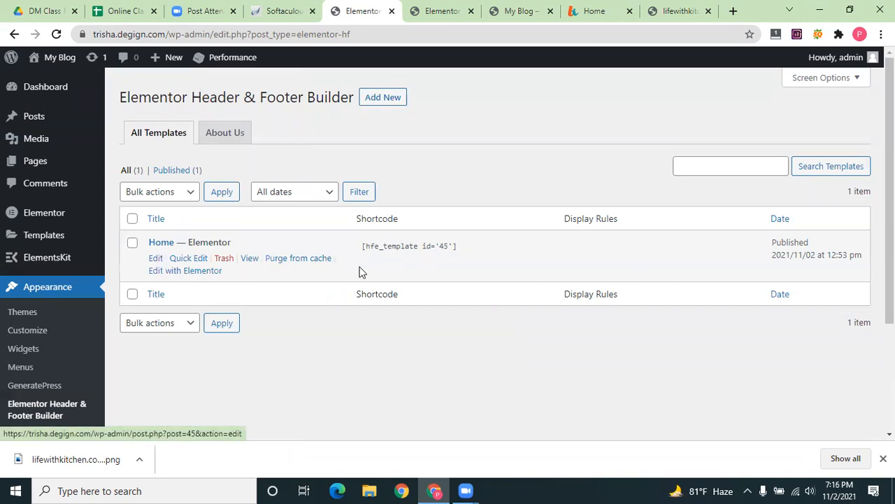
{"action": "left_click", "coordinate": [312, 261]}
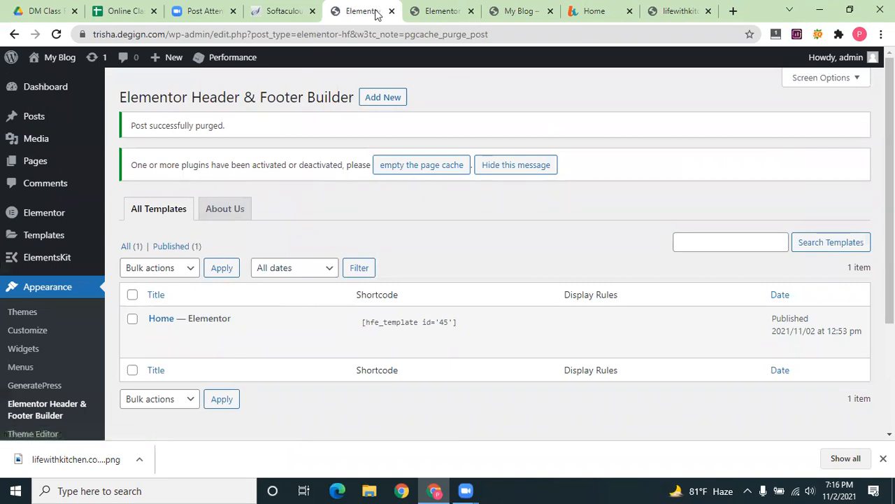
{"action": "left_click", "coordinate": [442, 11]}
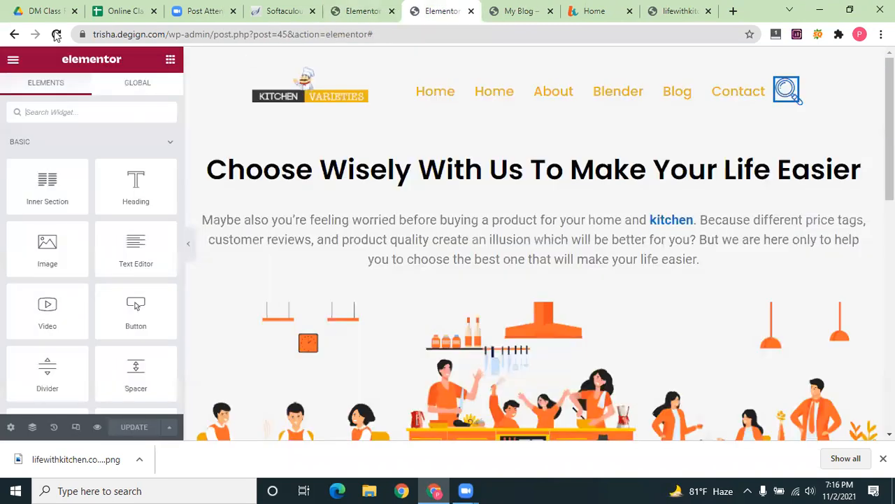
{"action": "key", "text": "ctrl+Tab"}
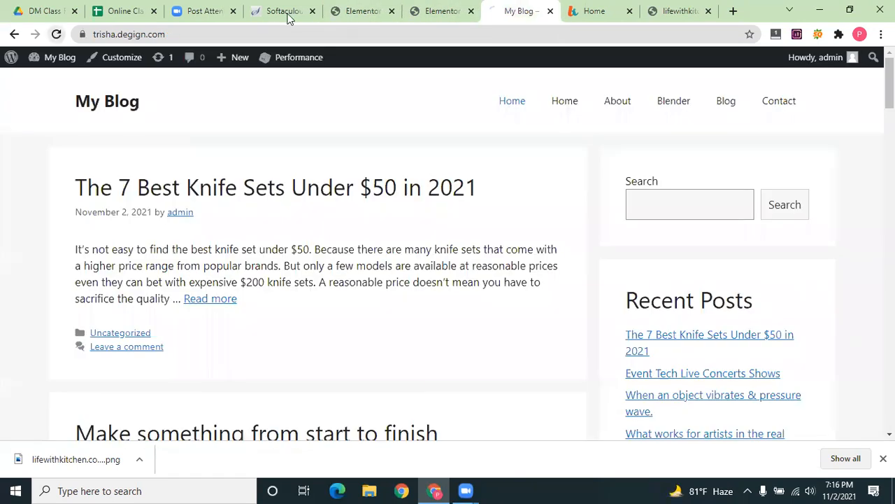
{"action": "left_click", "coordinate": [561, 111]}
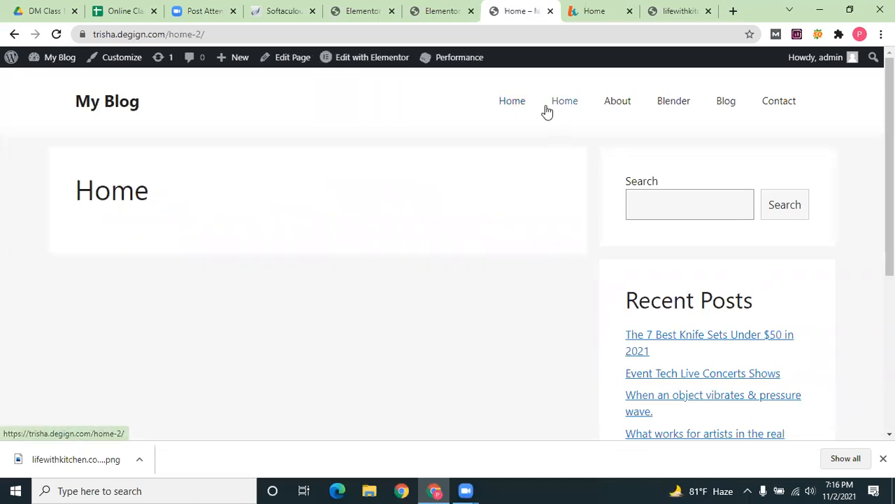
{"action": "left_click", "coordinate": [512, 104]}
{"action": "left_click", "coordinate": [559, 102]}
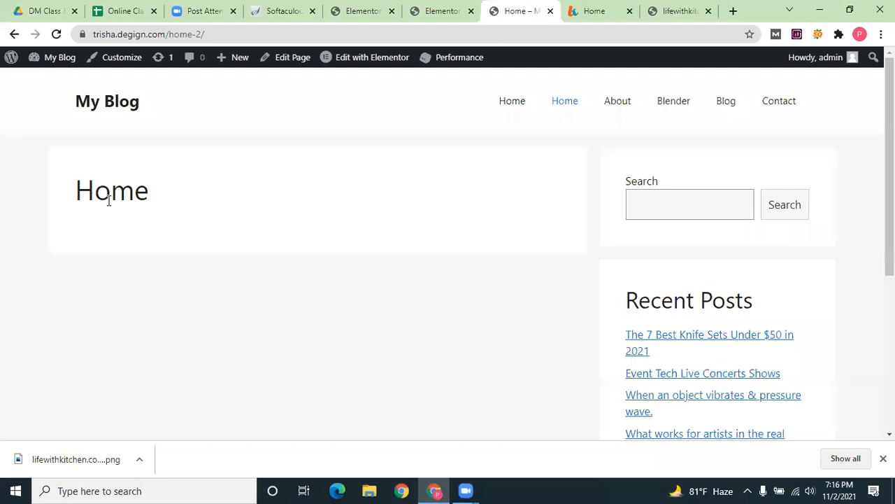
{"action": "left_click", "coordinate": [453, 7]}
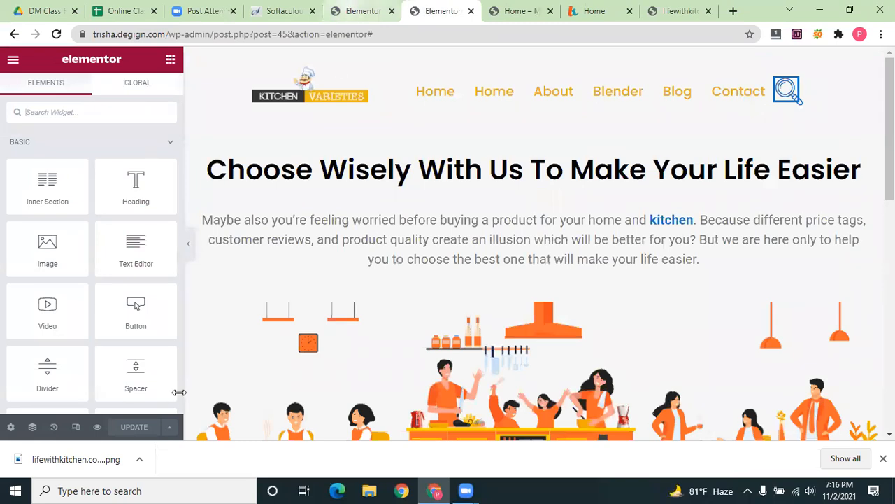
{"action": "left_click", "coordinate": [364, 11]}
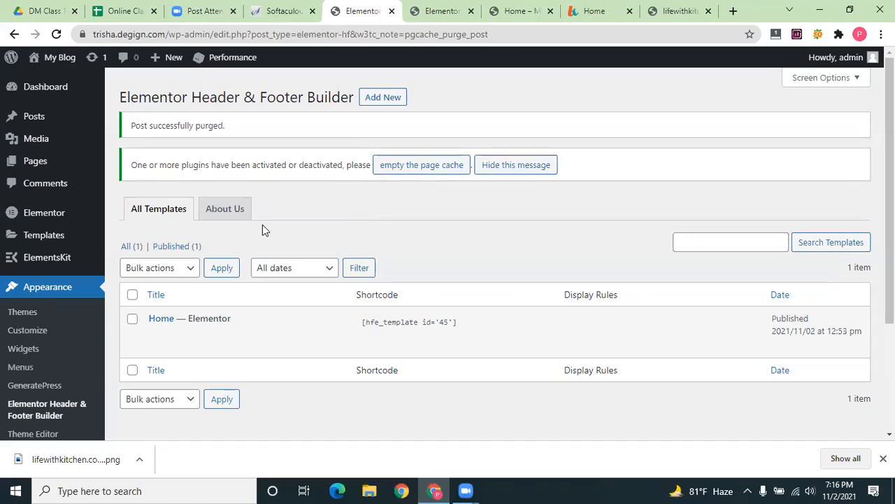
Reload the full header/footer template list and apply a bulk action to the checked template
{"action": "left_click", "coordinate": [227, 210]}
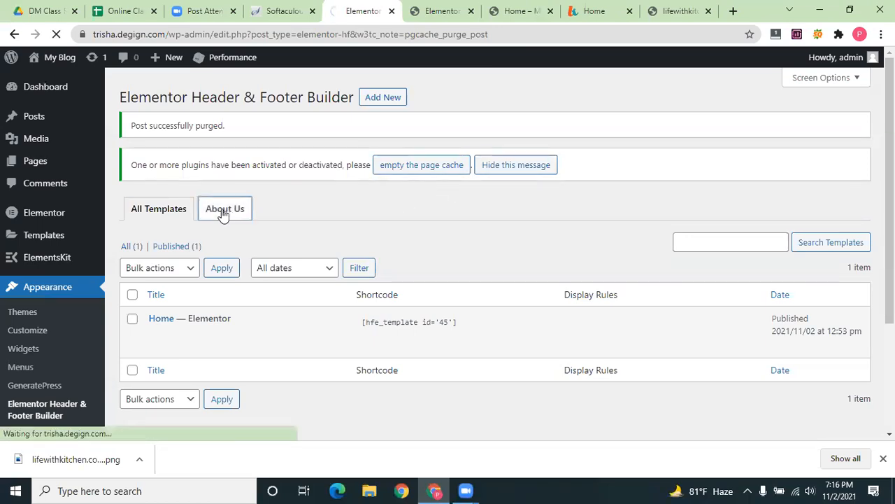
{"action": "left_click", "coordinate": [172, 211]}
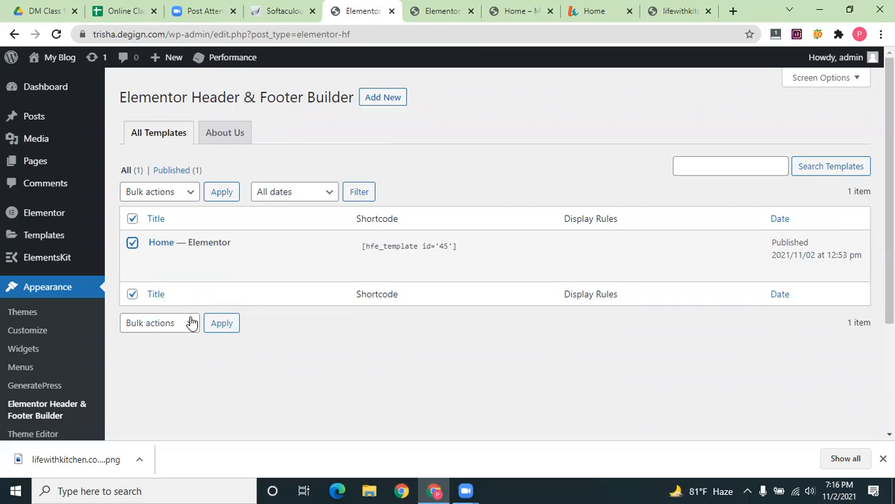
{"action": "left_click", "coordinate": [222, 323]}
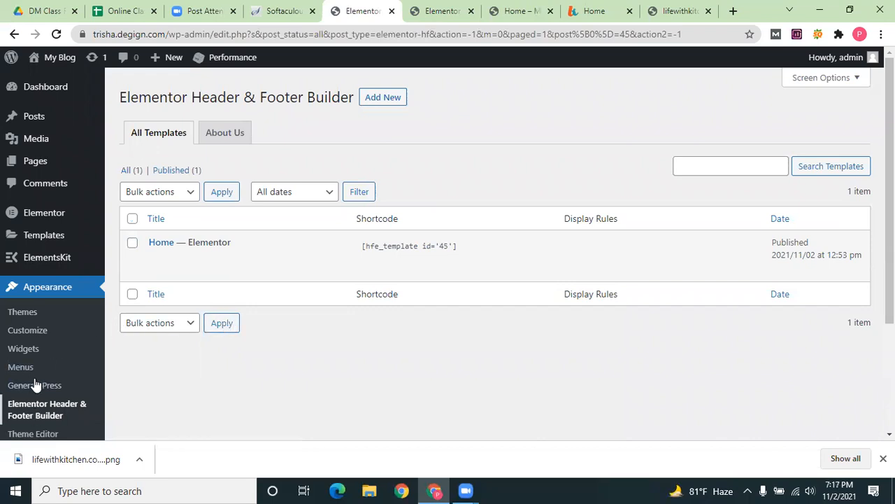
Open Appearance > Menus from the WordPress sidebar
{"action": "scroll", "coordinate": [35, 382], "scroll_direction": "down", "scroll_amount": 3}
{"action": "mouse_move", "coordinate": [44, 377]}
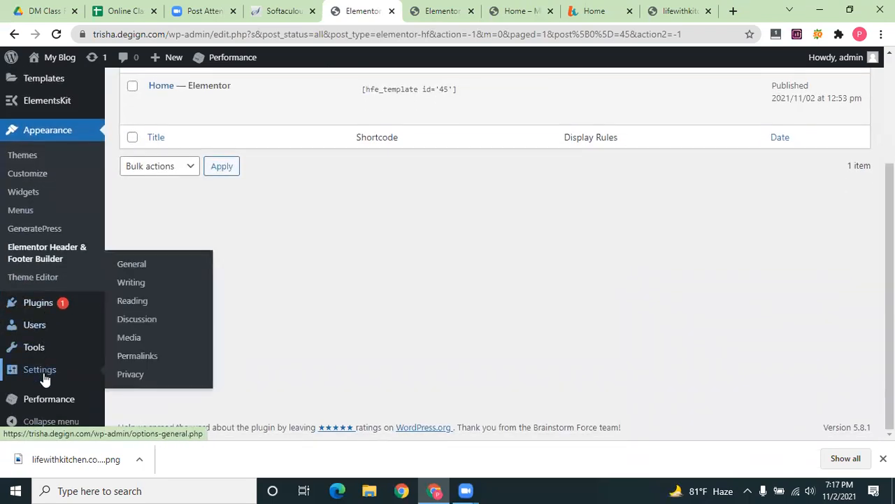
{"action": "scroll", "coordinate": [32, 343], "scroll_direction": "up", "scroll_amount": 2}
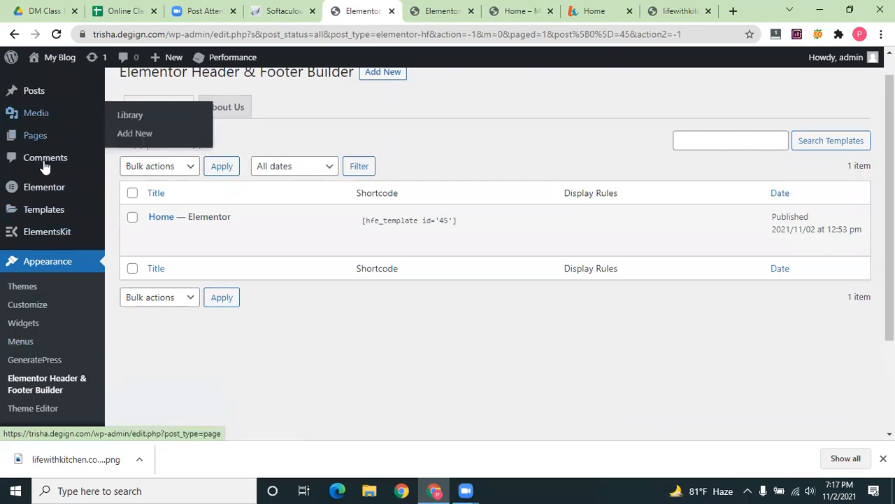
{"action": "scroll", "coordinate": [48, 368], "scroll_direction": "down", "scroll_amount": 2}
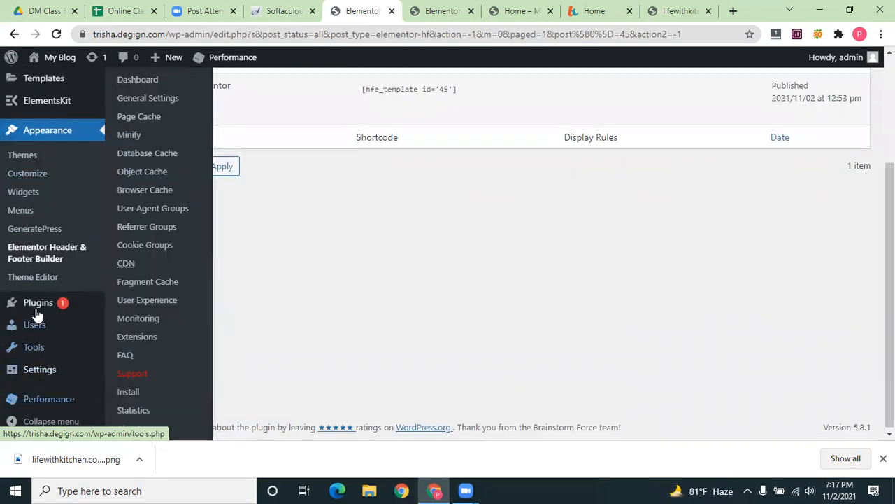
{"action": "mouse_move", "coordinate": [32, 343]}
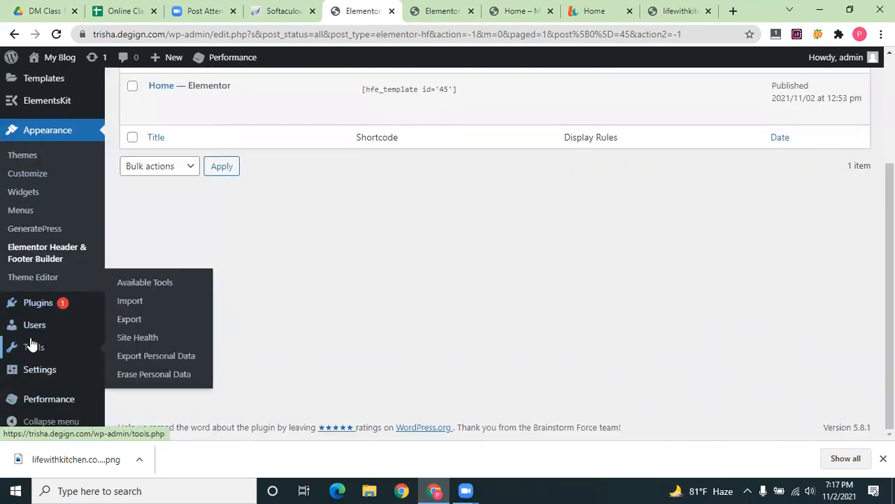
{"action": "left_click", "coordinate": [23, 210]}
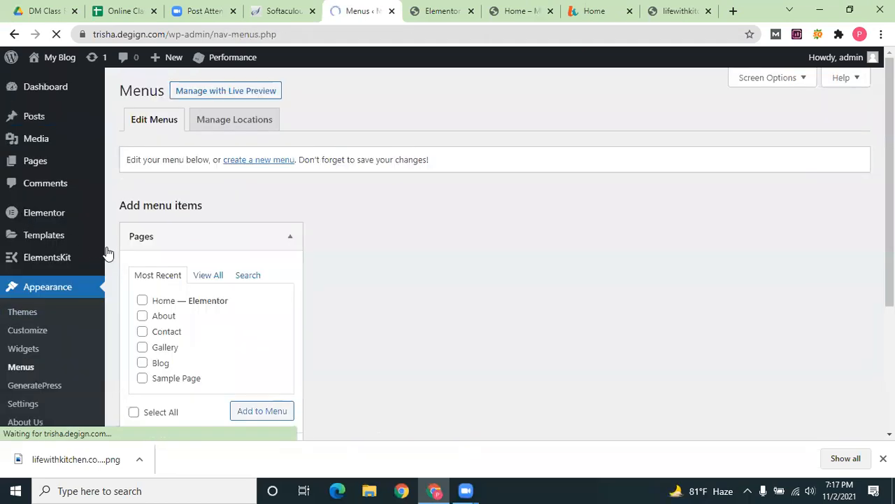
Expand and remove the duplicate Home custom link from the Main menu
{"action": "scroll", "coordinate": [443, 325], "scroll_direction": "down", "scroll_amount": 3}
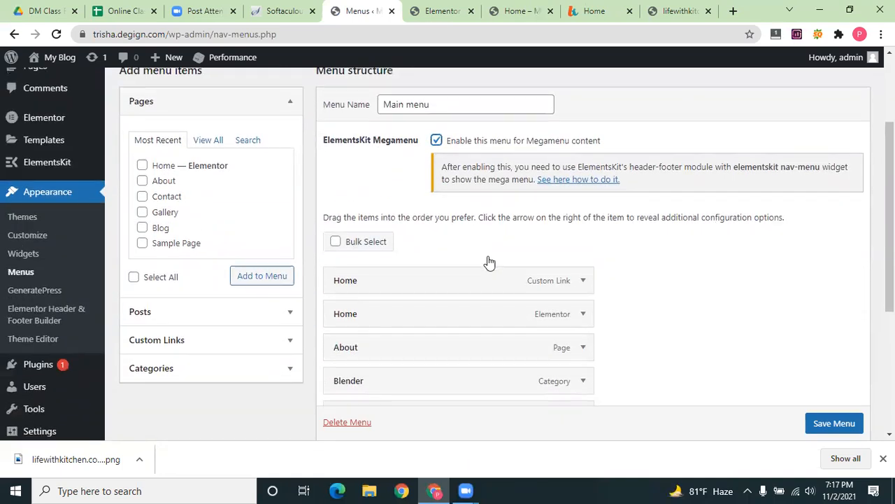
{"action": "scroll", "coordinate": [485, 262], "scroll_direction": "down", "scroll_amount": 3}
{"action": "scroll", "coordinate": [551, 191], "scroll_direction": "up", "scroll_amount": 1}
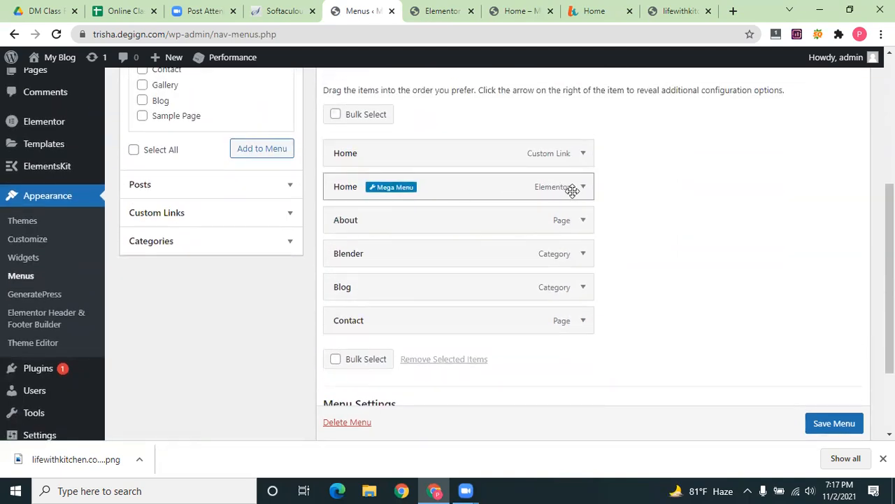
{"action": "left_click", "coordinate": [582, 153]}
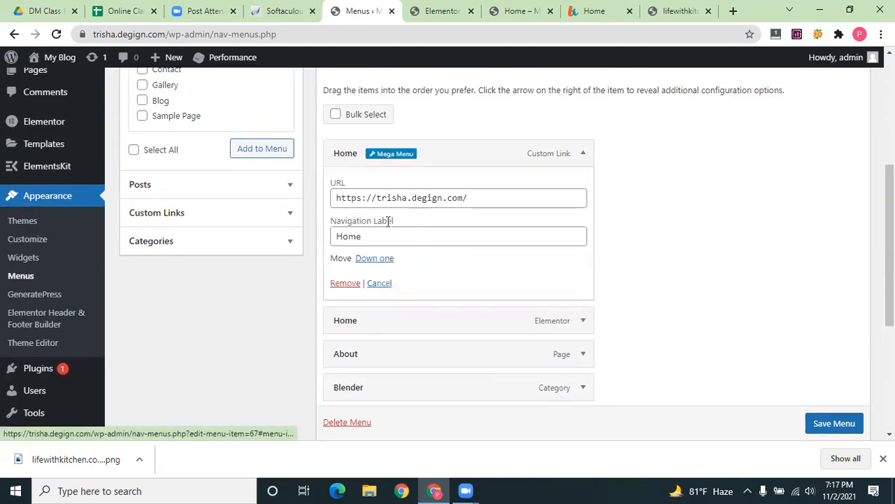
{"action": "left_click", "coordinate": [345, 283]}
Save the Main menu and reload the live Home page to check it
{"action": "scroll", "coordinate": [782, 415], "scroll_direction": "down", "scroll_amount": 1}
{"action": "left_click", "coordinate": [836, 413]}
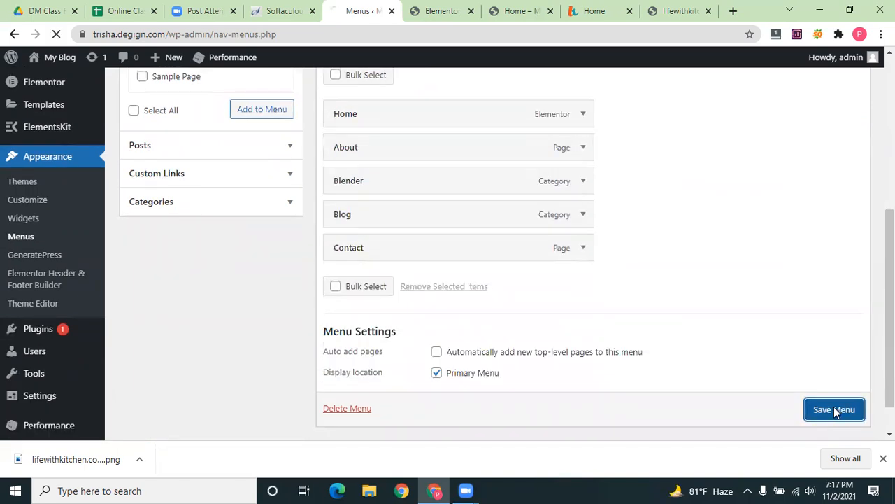
{"action": "key", "text": "ctrl+Tab"}
{"action": "key", "text": "ctrl+Tab"}
{"action": "left_click", "coordinate": [56, 33]}
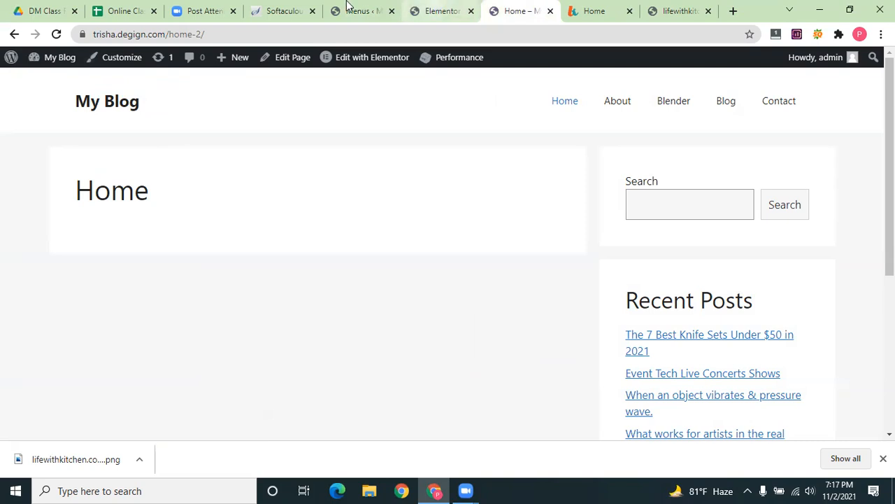
Turn on Bulk Select and tick Home (Elementor), Blender and Blog in the Main menu
{"action": "key", "text": "ctrl+shift+Tab"}
{"action": "key", "text": "ctrl+shift+Tab"}
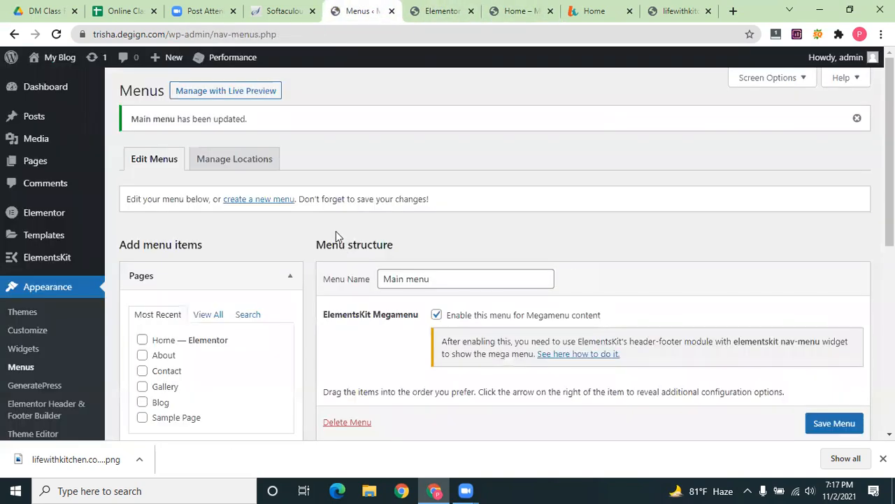
{"action": "scroll", "coordinate": [343, 223], "scroll_direction": "down", "scroll_amount": 3}
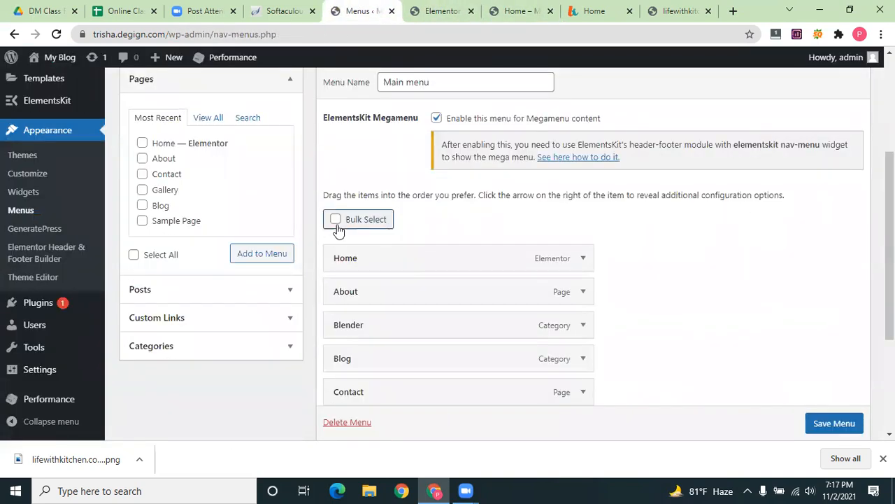
{"action": "left_click", "coordinate": [339, 229]}
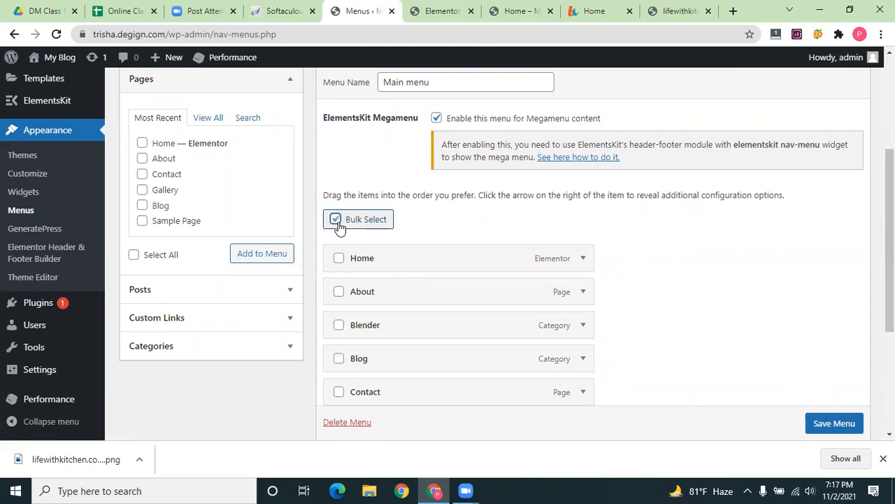
{"action": "left_click", "coordinate": [338, 258]}
{"action": "left_click", "coordinate": [339, 294]}
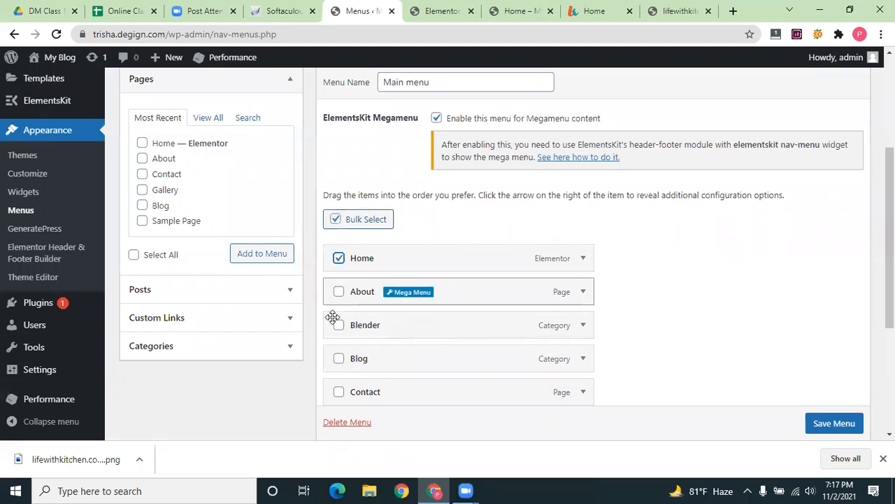
{"action": "left_click", "coordinate": [339, 325]}
{"action": "left_click", "coordinate": [339, 358]}
{"action": "left_click", "coordinate": [339, 292]}
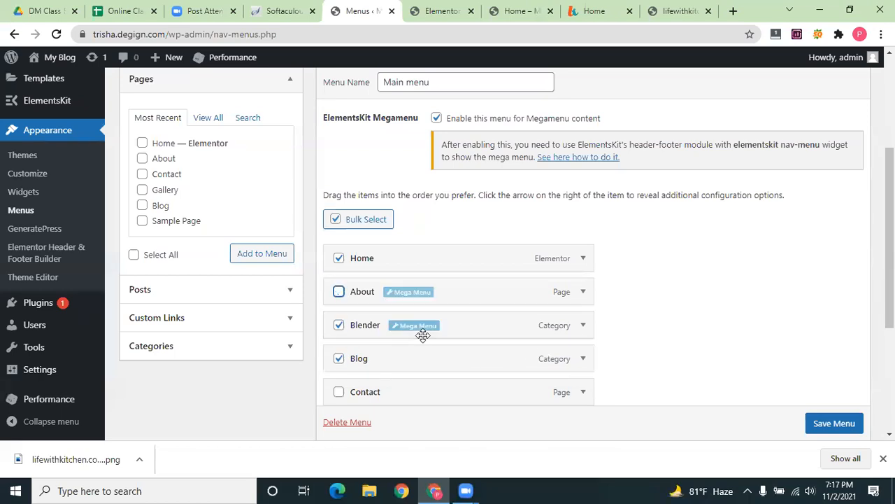
Save the Main menu
{"action": "scroll", "coordinate": [690, 420], "scroll_direction": "down", "scroll_amount": 3}
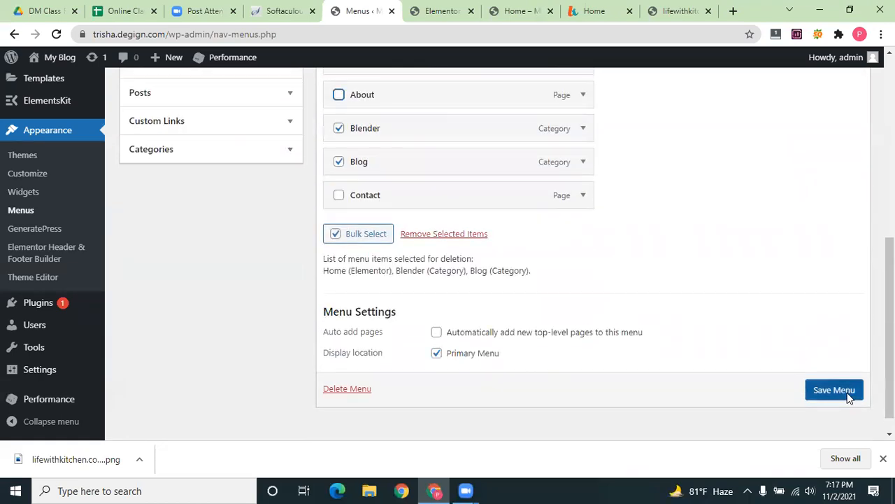
{"action": "left_click", "coordinate": [845, 394]}
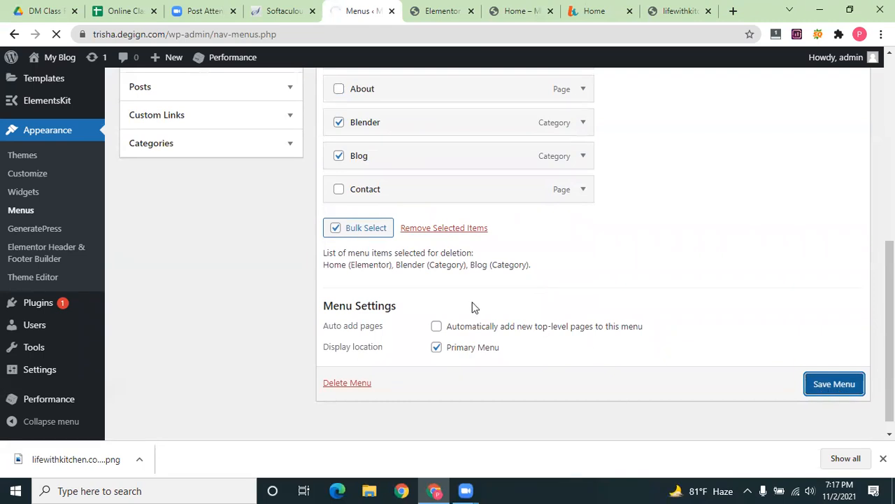
{"action": "scroll", "coordinate": [471, 306], "scroll_direction": "up", "scroll_amount": 4}
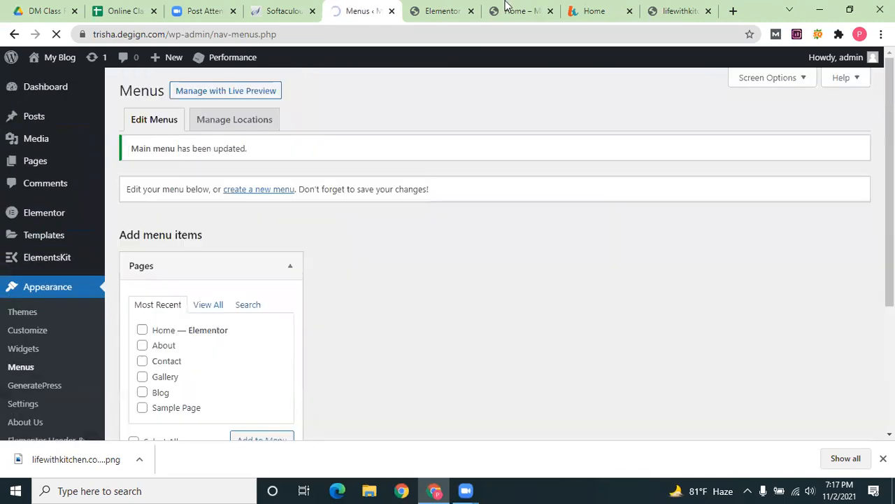
Load the site's front page by trimming /home-2/ from the address
{"action": "key", "text": "ctrl+Tab"}
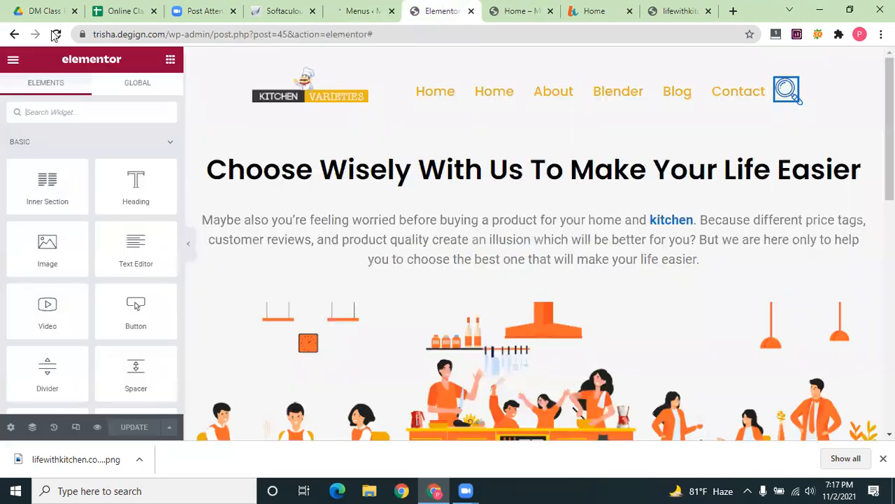
{"action": "key", "text": "ctrl+Tab"}
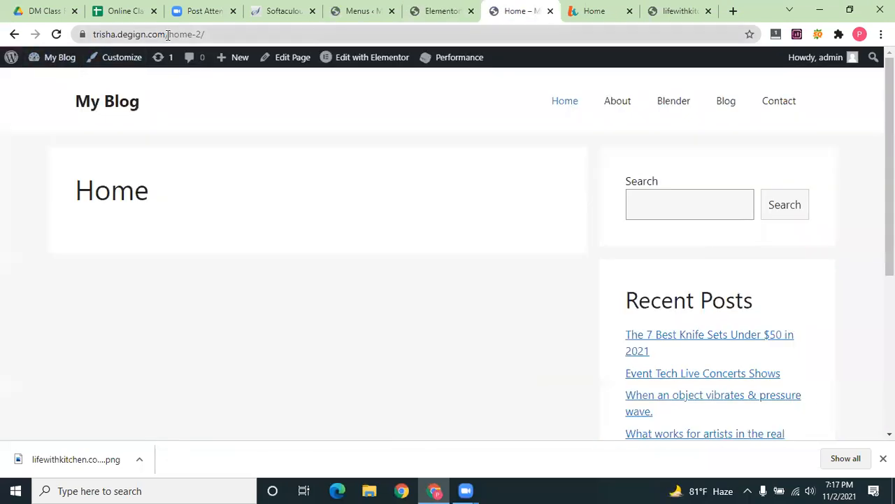
{"action": "left_click_drag", "start_coordinate": [166, 33], "coordinate": [293, 34]}
{"action": "key", "text": "BackSpace"}
{"action": "key", "text": "Return"}
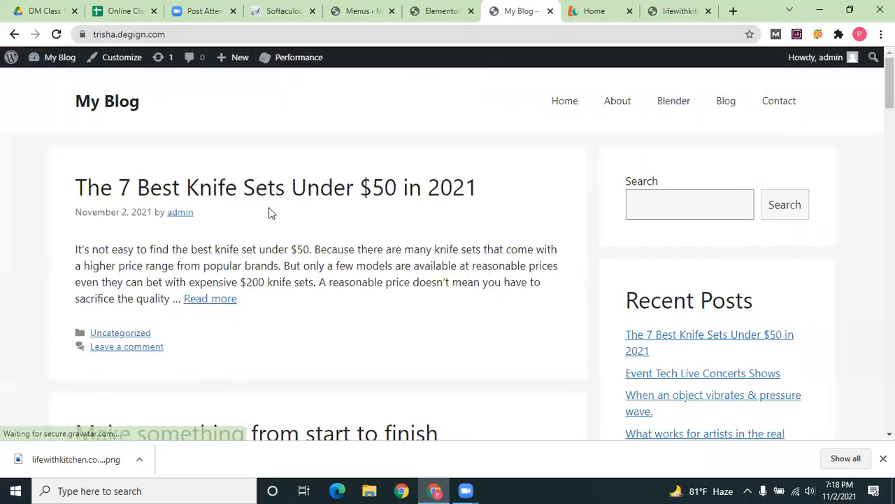
Open Home from the site menu, go back, and return to the Elementor editor
{"action": "left_click", "coordinate": [572, 104]}
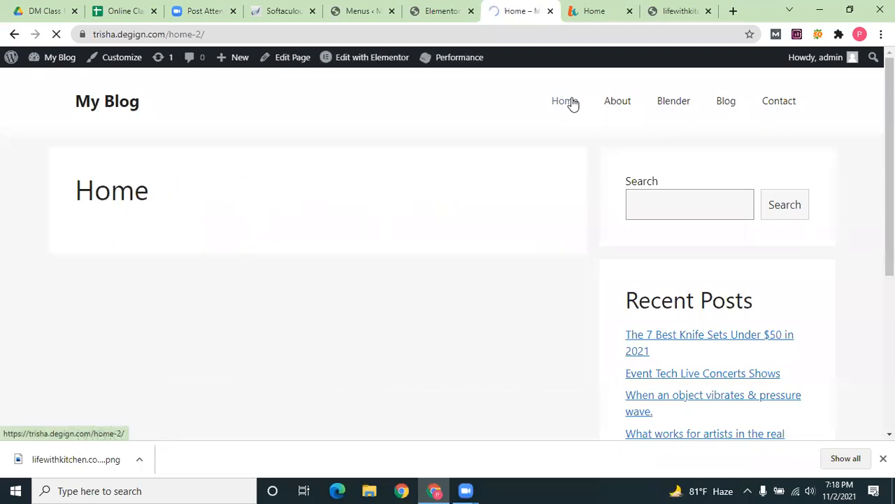
{"action": "left_click", "coordinate": [11, 37]}
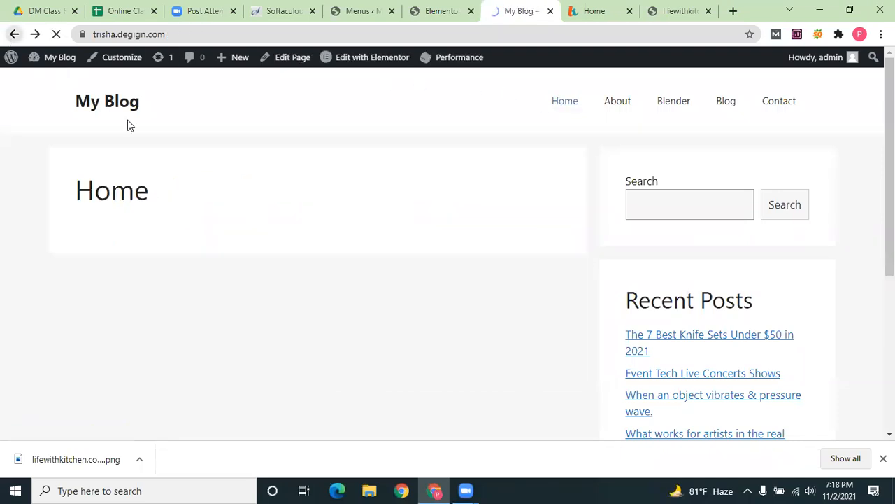
{"action": "scroll", "coordinate": [198, 210], "scroll_direction": "down", "scroll_amount": 10}
{"action": "scroll", "coordinate": [196, 220], "scroll_direction": "up", "scroll_amount": 4}
{"action": "left_click", "coordinate": [433, 8]}
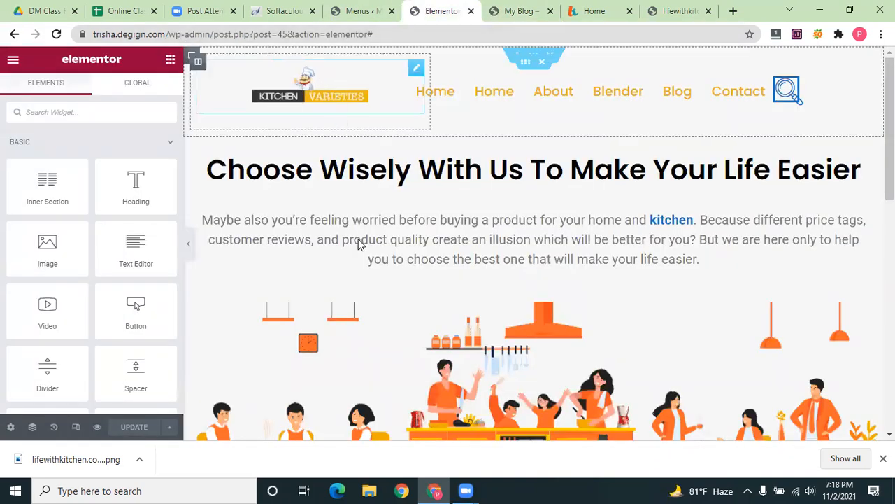
Copy the editor's address, paste then delete it in the new page title, and open the Pages list
{"action": "left_click", "coordinate": [273, 35]}
{"action": "key", "text": "ctrl+c"}
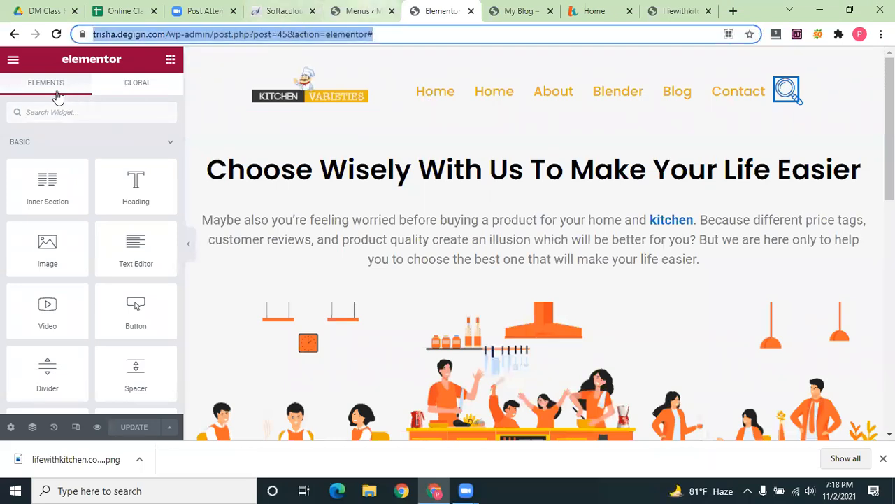
{"action": "key", "text": "ctrl+shift+Tab"}
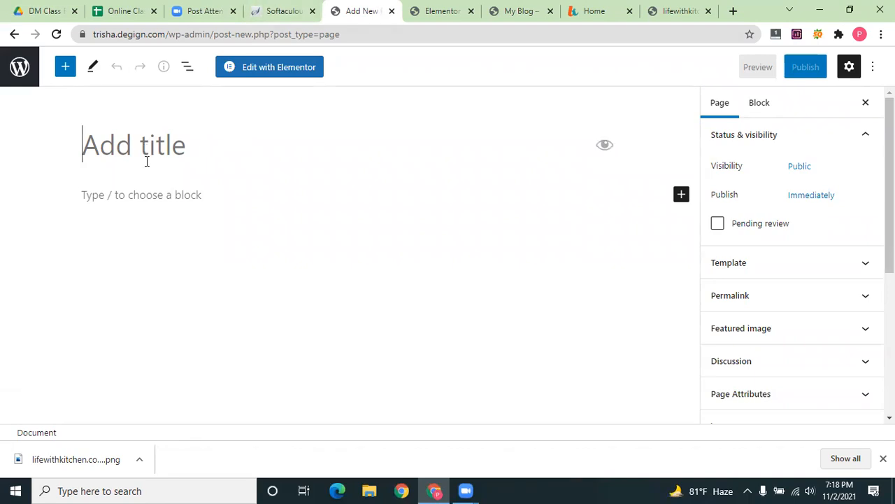
{"action": "key", "text": "ctrl+v"}
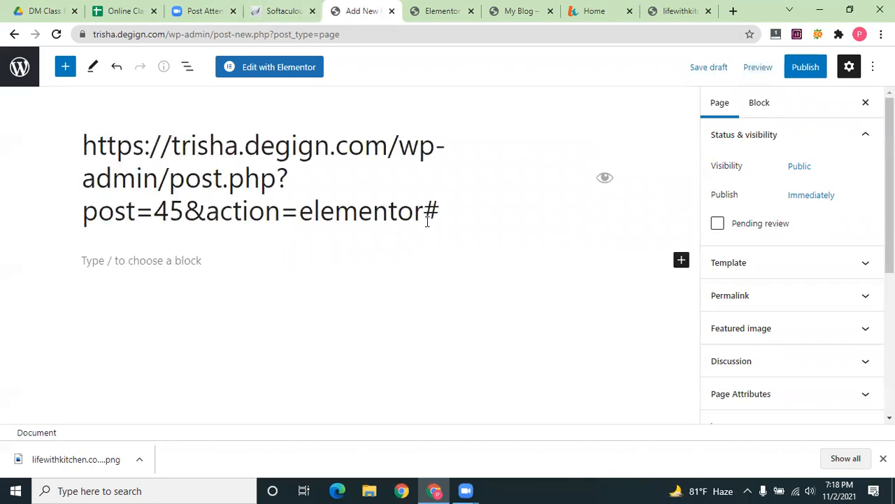
{"action": "left_click_drag", "start_coordinate": [439, 212], "coordinate": [74, 150]}
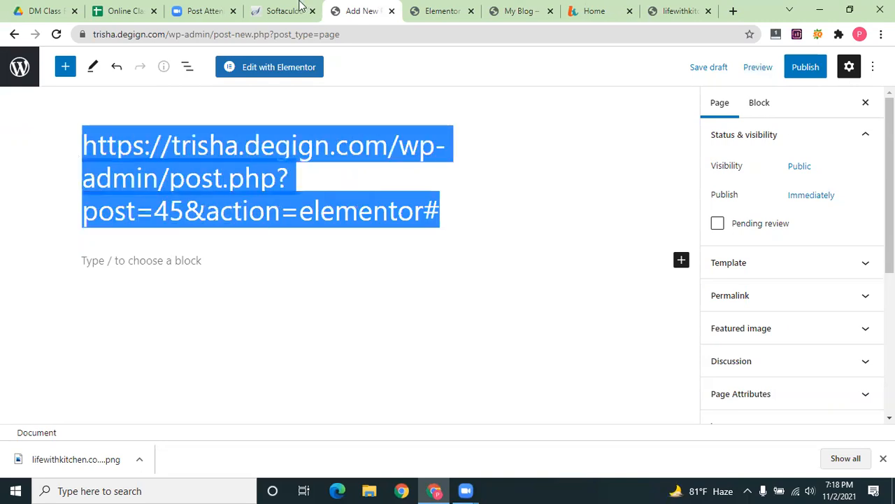
{"action": "key", "text": "BackSpace"}
{"action": "left_click", "coordinate": [19, 67]}
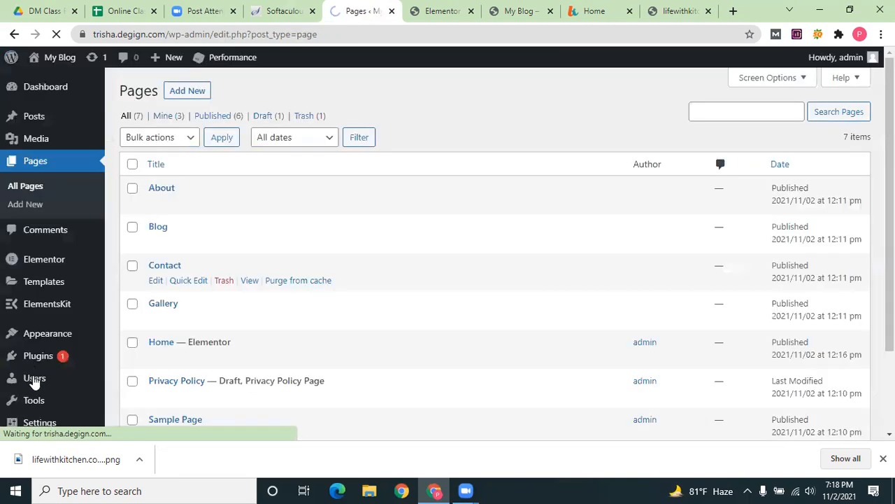
In Appearance > Menus, expand the Home item and follow its Original link to /home-2/
{"action": "scroll", "coordinate": [49, 301], "scroll_direction": "down", "scroll_amount": 1}
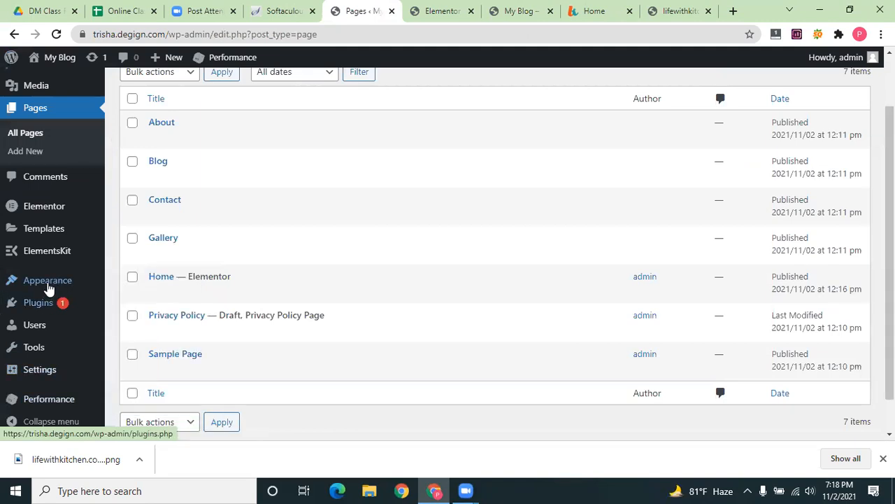
{"action": "mouse_move", "coordinate": [49, 284]}
{"action": "left_click", "coordinate": [129, 335]}
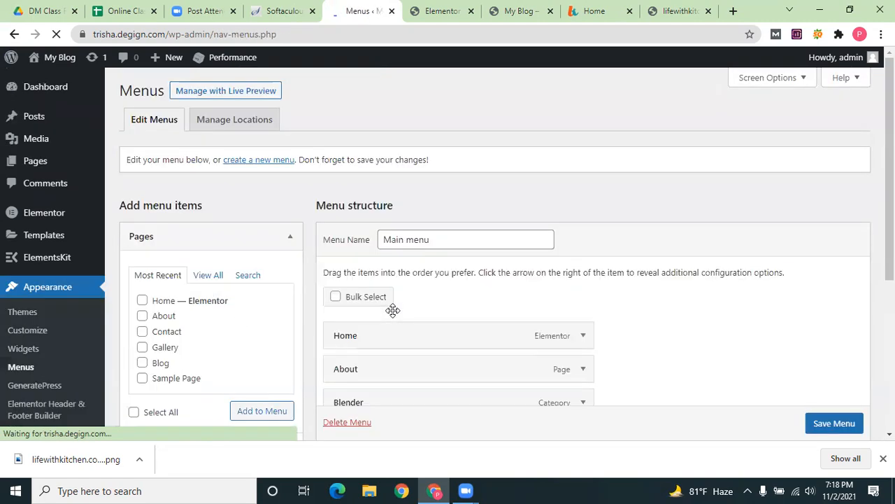
{"action": "scroll", "coordinate": [489, 230], "scroll_direction": "down", "scroll_amount": 3}
{"action": "left_click", "coordinate": [581, 219]}
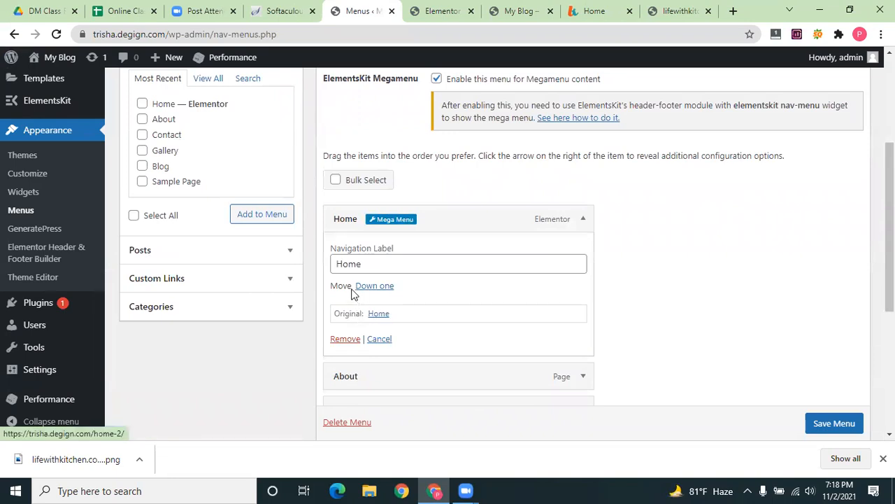
{"action": "left_click", "coordinate": [375, 315]}
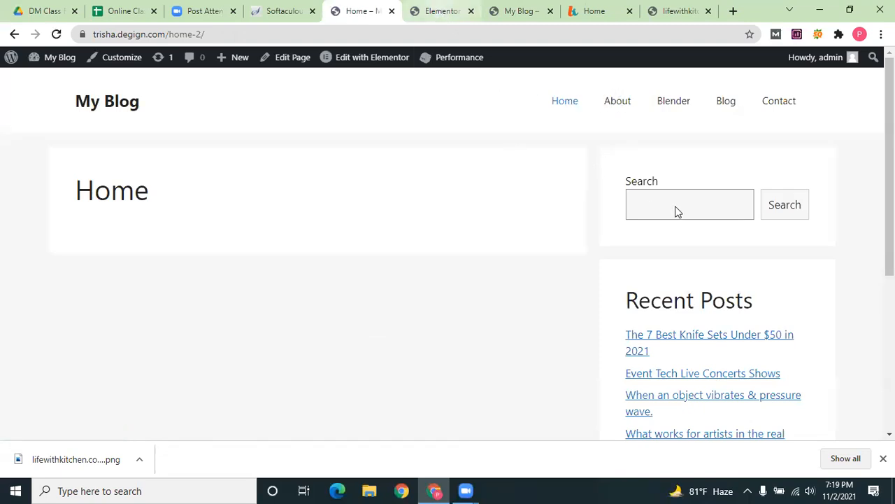
{"action": "key", "text": "ctrl+Tab"}
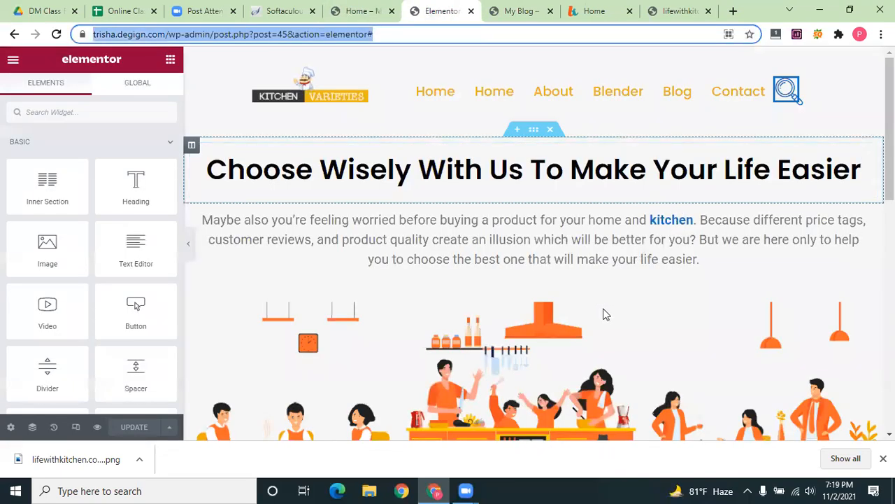
Review the Home page settings, keeping status Published and page layout Default
{"action": "scroll", "coordinate": [574, 326], "scroll_direction": "down", "scroll_amount": 10}
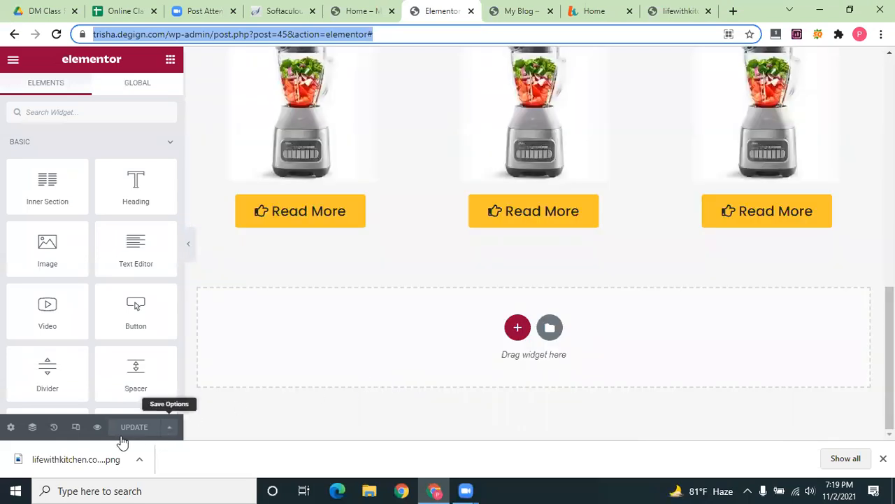
{"action": "left_click", "coordinate": [10, 427]}
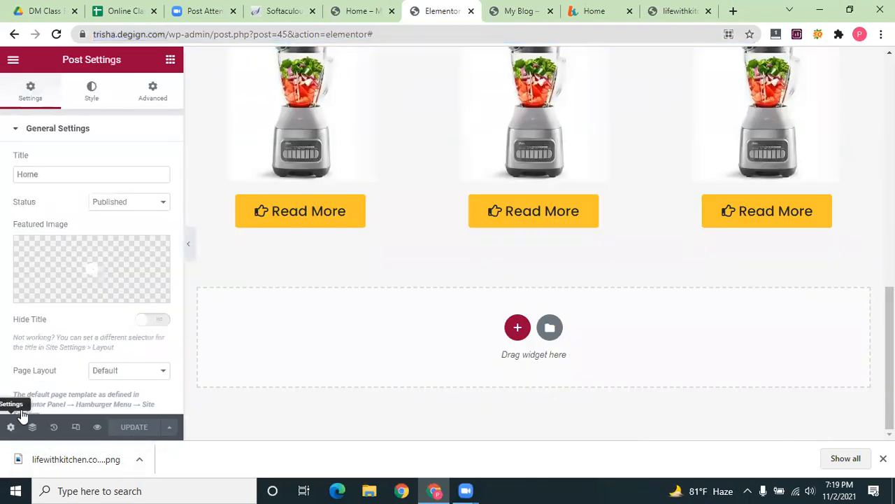
{"action": "left_click", "coordinate": [105, 166]}
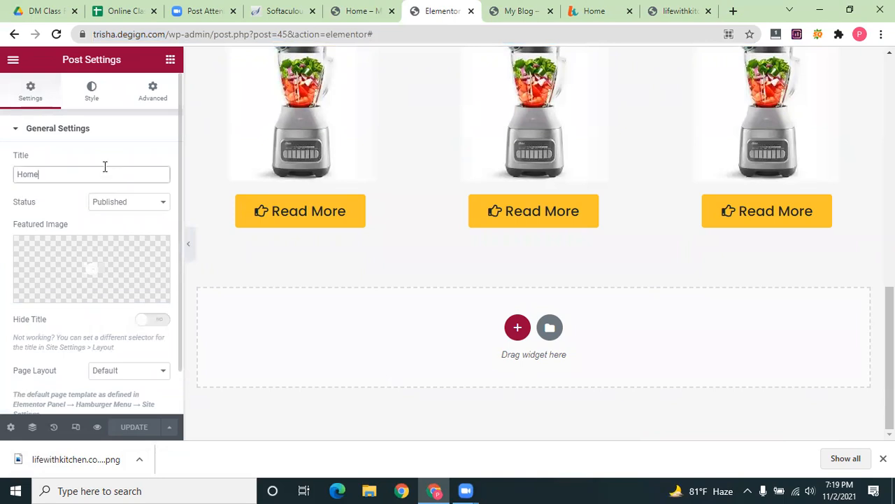
{"action": "left_click", "coordinate": [155, 203]}
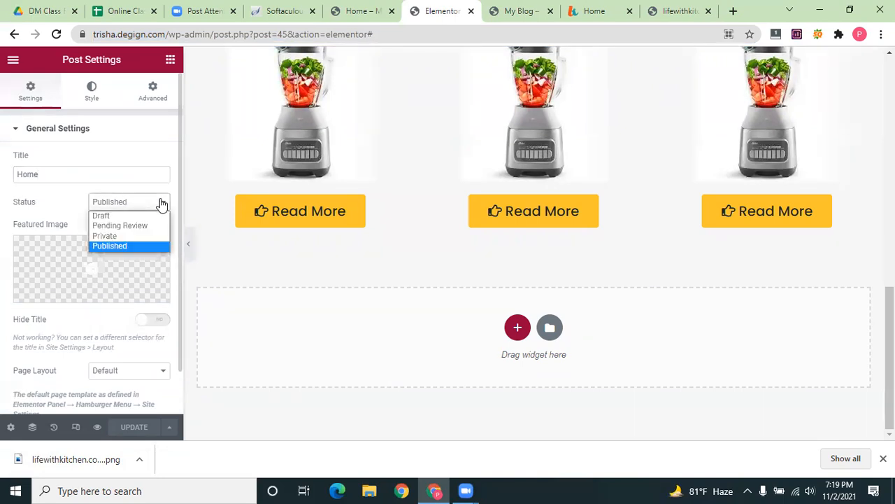
{"action": "left_click", "coordinate": [143, 247]}
{"action": "scroll", "coordinate": [140, 253], "scroll_direction": "down", "scroll_amount": 1}
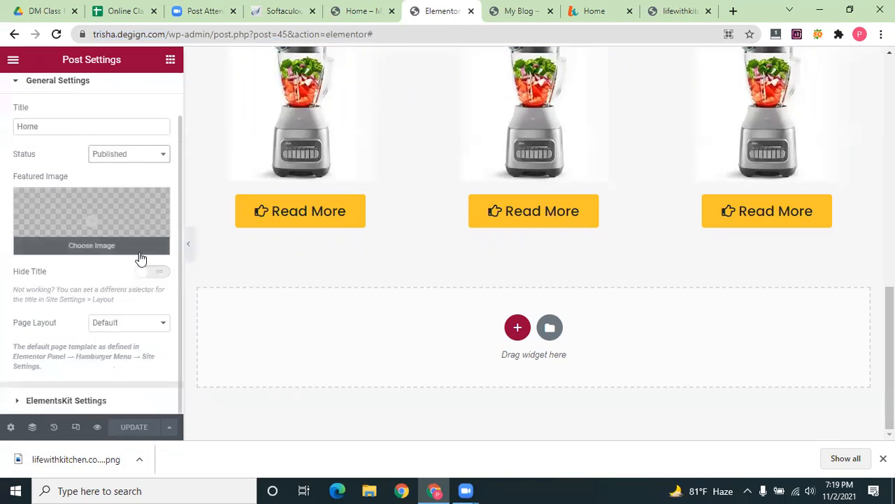
{"action": "left_click", "coordinate": [143, 323]}
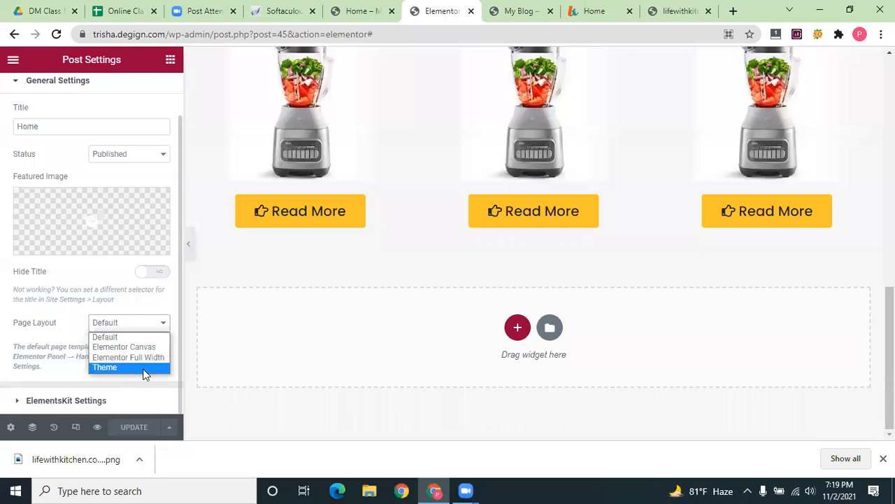
{"action": "left_click", "coordinate": [56, 337]}
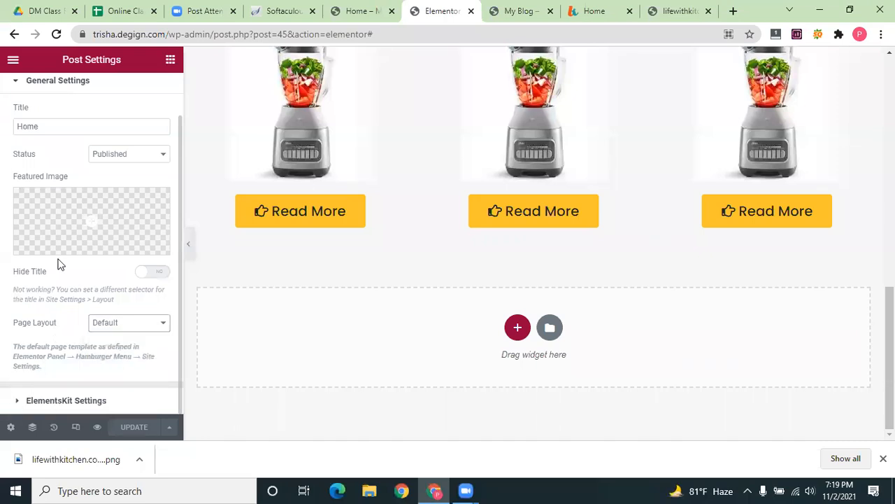
{"action": "scroll", "coordinate": [60, 251], "scroll_direction": "up", "scroll_amount": 2}
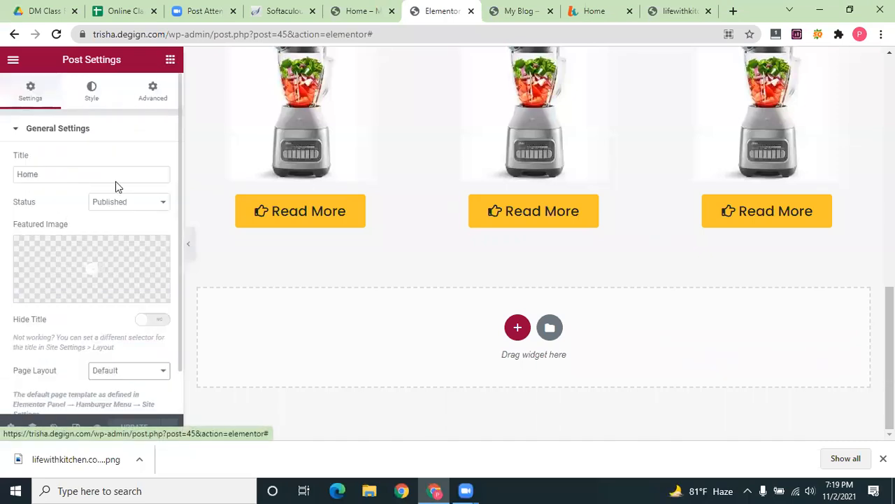
{"action": "scroll", "coordinate": [91, 266], "scroll_direction": "down", "scroll_amount": 1}
Switch on Enable Onepage Scroll under ElementsKit Settings
{"action": "left_click", "coordinate": [15, 400]}
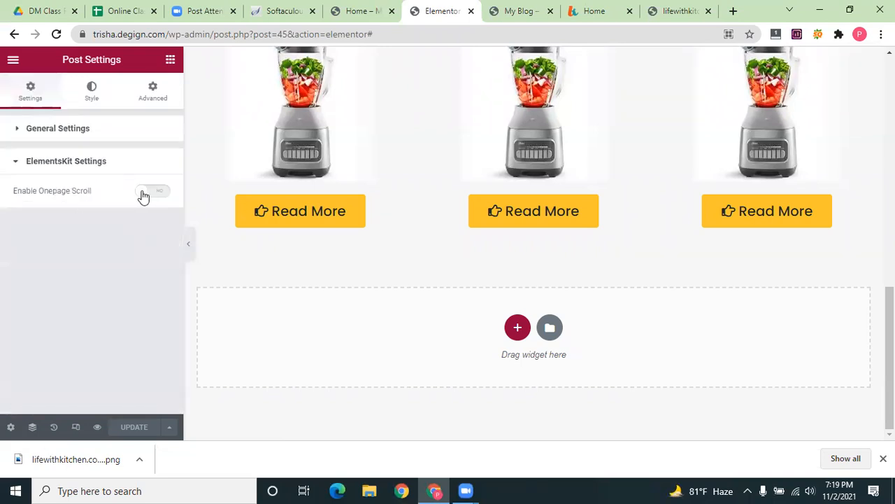
{"action": "left_click", "coordinate": [144, 195]}
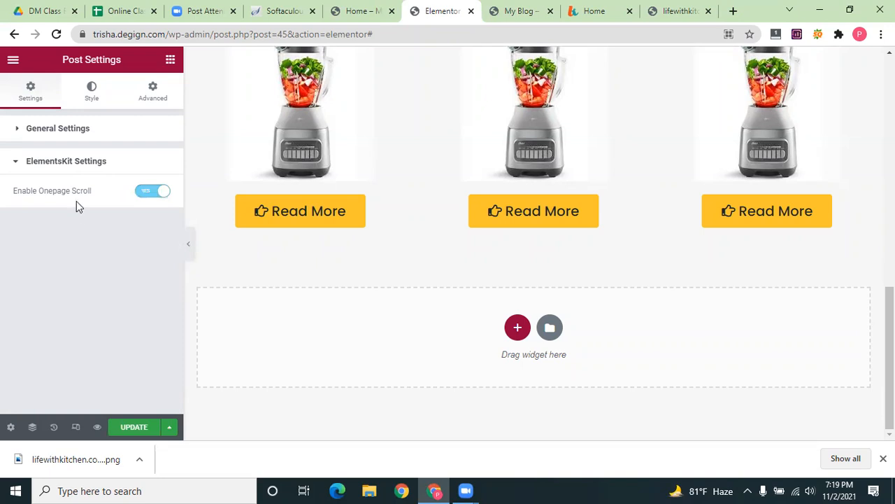
{"action": "left_click", "coordinate": [22, 162]}
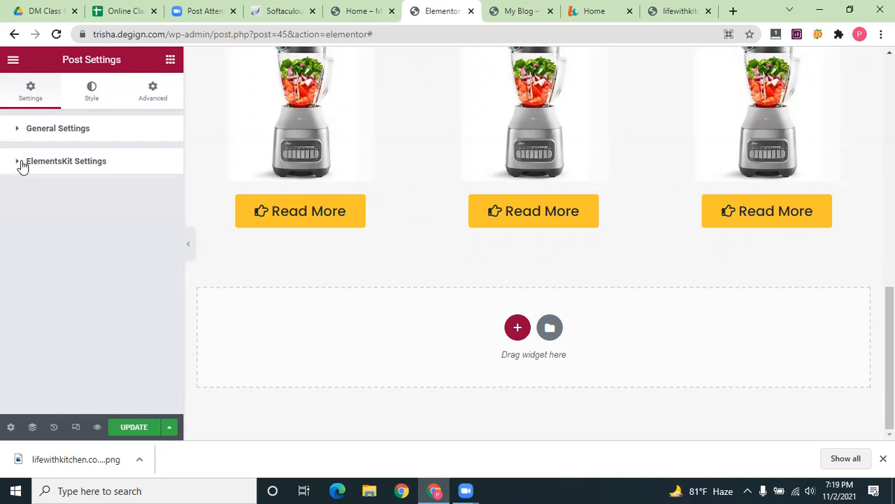
{"action": "left_click", "coordinate": [22, 162]}
{"action": "left_click", "coordinate": [21, 129]}
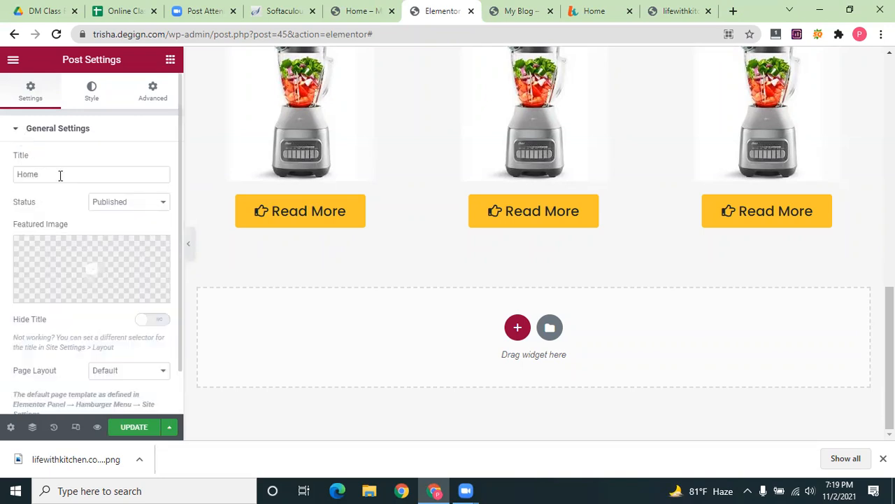
{"action": "left_click", "coordinate": [102, 95]}
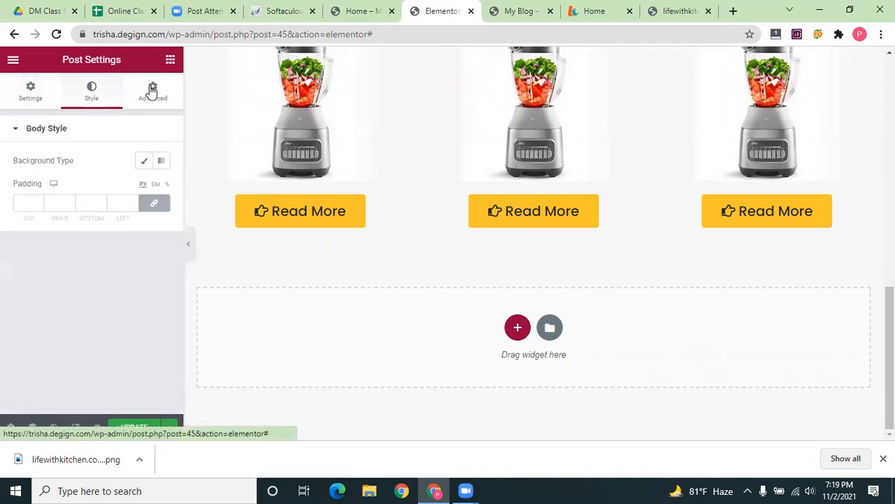
{"action": "left_click", "coordinate": [152, 91]}
{"action": "left_click", "coordinate": [170, 61]}
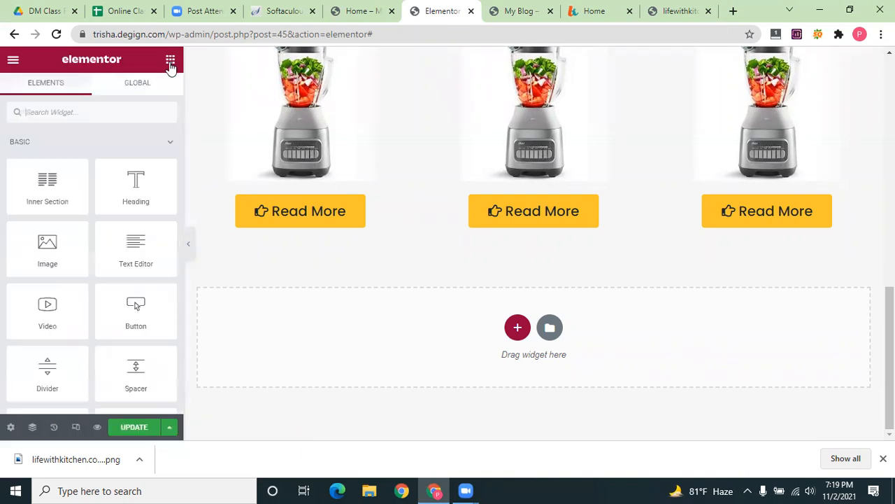
Save the template with UPDATE and exit to the WordPress dashboard
{"action": "left_click", "coordinate": [13, 61]}
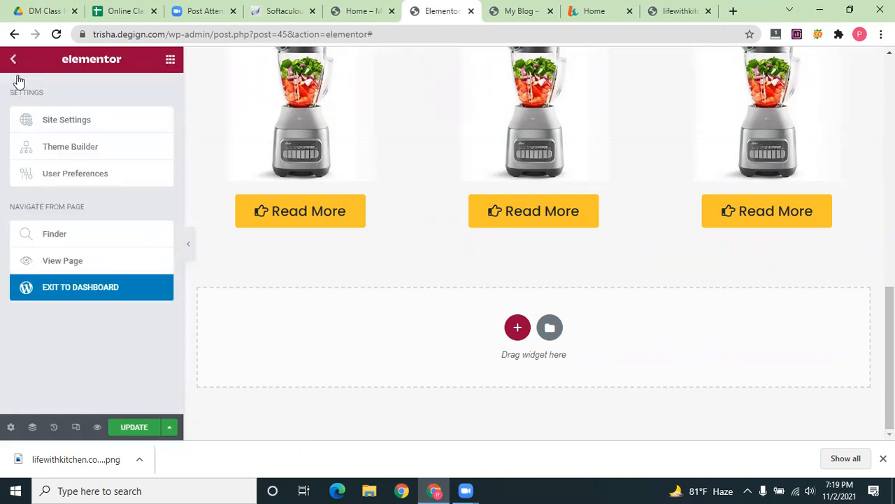
{"action": "left_click", "coordinate": [70, 262]}
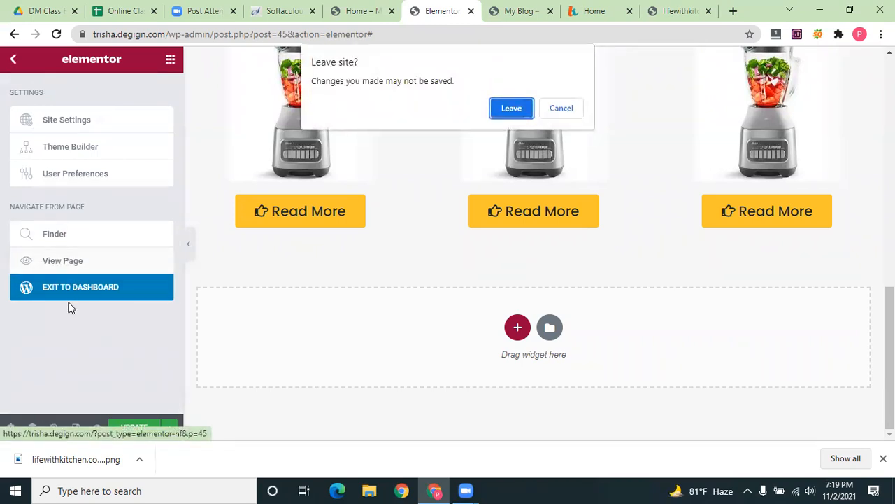
{"action": "left_click", "coordinate": [560, 108]}
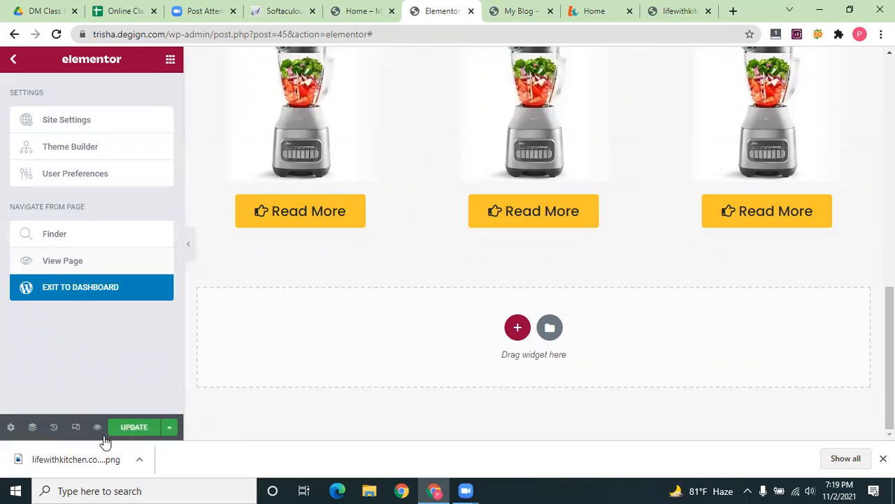
{"action": "left_click", "coordinate": [129, 428]}
{"action": "left_click", "coordinate": [92, 286]}
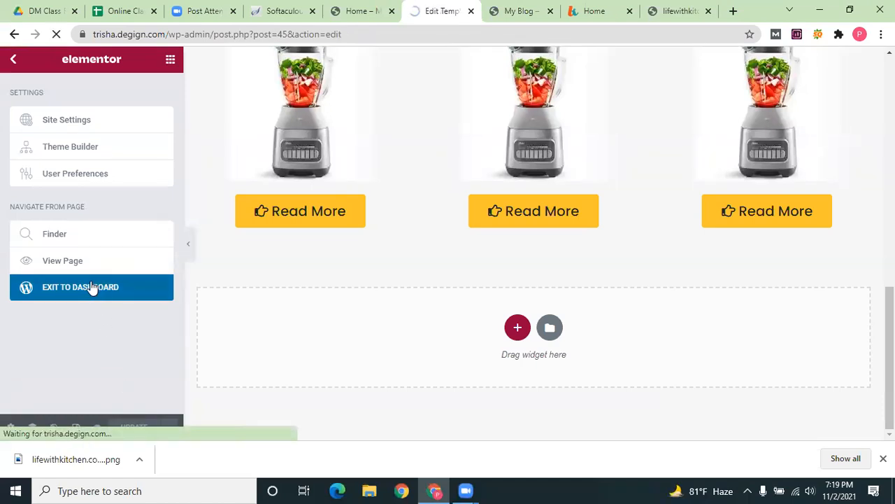
Set the Post Attributes page template to Elementor Canvas
{"action": "scroll", "coordinate": [345, 343], "scroll_direction": "down", "scroll_amount": 5}
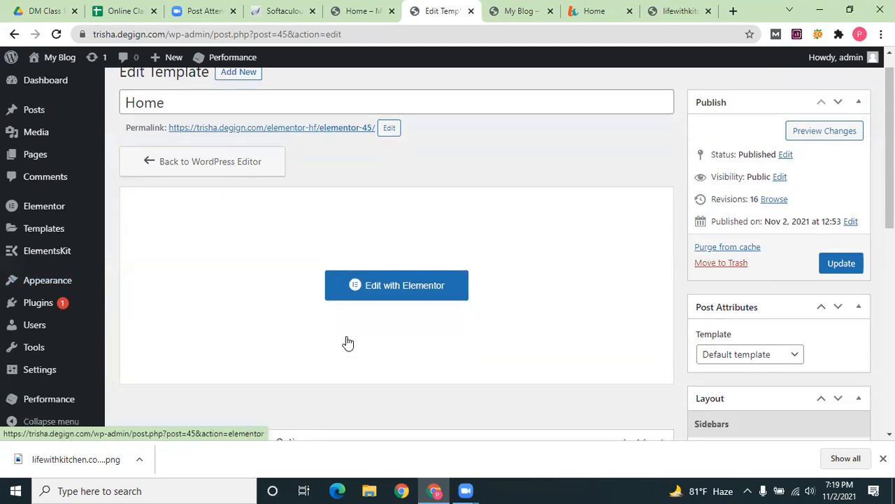
{"action": "scroll", "coordinate": [419, 272], "scroll_direction": "up", "scroll_amount": 2}
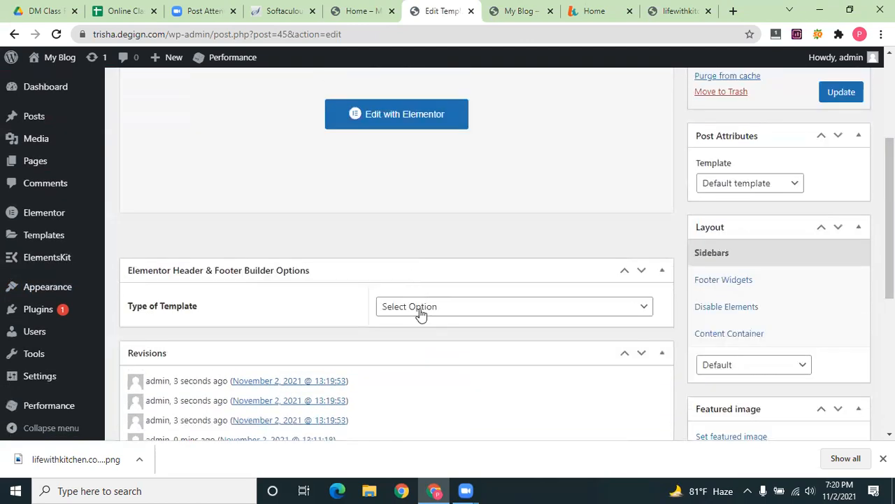
{"action": "left_click", "coordinate": [438, 308]}
{"action": "left_click", "coordinate": [419, 233]}
{"action": "scroll", "coordinate": [391, 233], "scroll_direction": "up", "scroll_amount": 2}
{"action": "scroll", "coordinate": [218, 237], "scroll_direction": "up", "scroll_amount": 1}
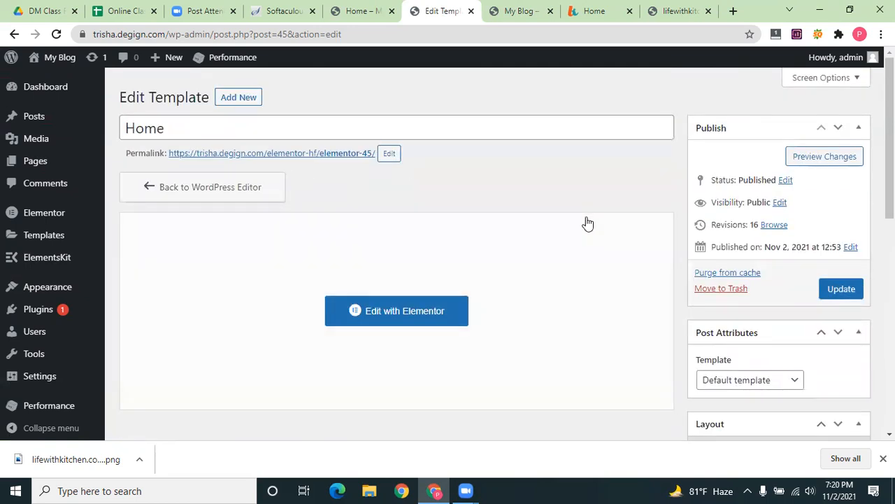
{"action": "scroll", "coordinate": [547, 317], "scroll_direction": "down", "scroll_amount": 1}
{"action": "scroll", "coordinate": [548, 317], "scroll_direction": "down", "scroll_amount": 3}
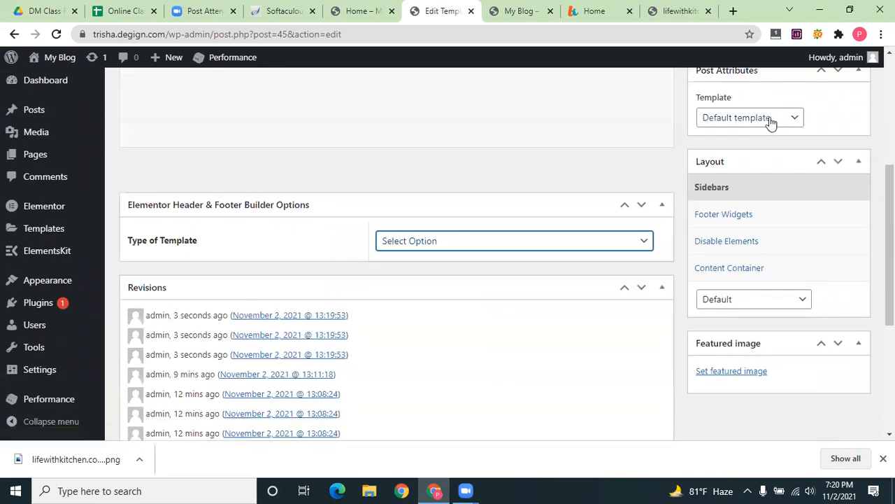
{"action": "left_click", "coordinate": [770, 122]}
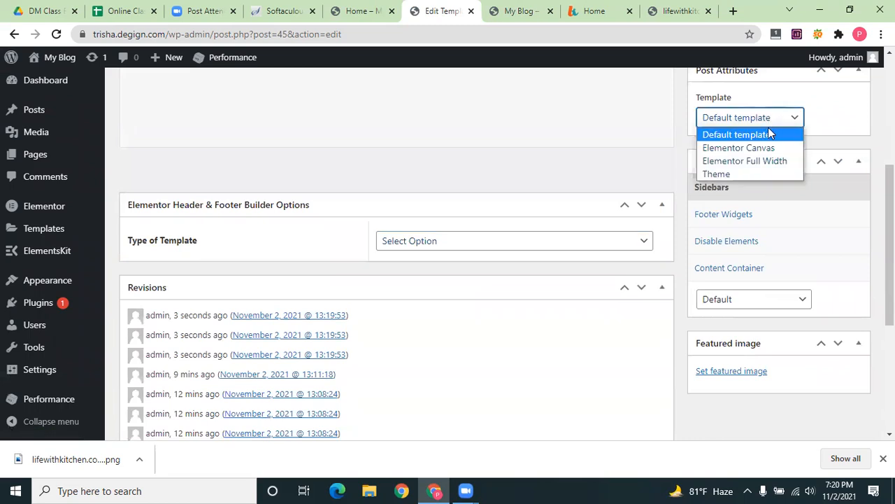
{"action": "left_click", "coordinate": [768, 148]}
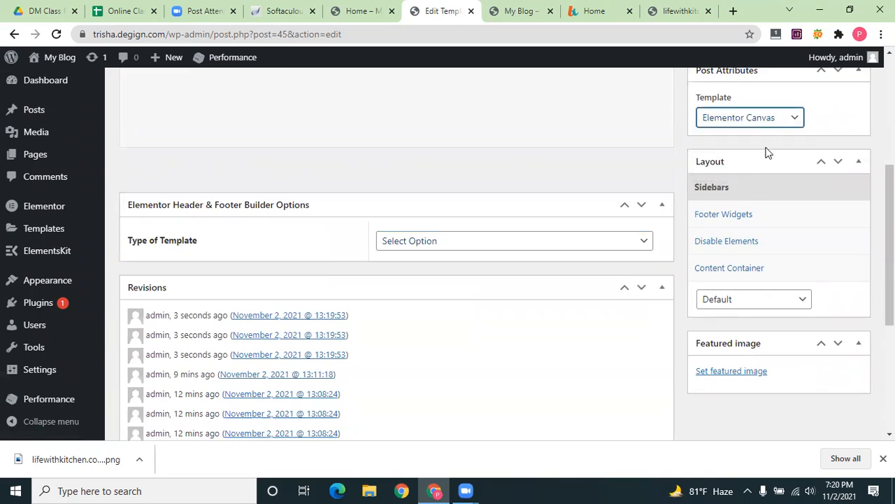
{"action": "scroll", "coordinate": [767, 152], "scroll_direction": "up", "scroll_amount": 1}
{"action": "scroll", "coordinate": [737, 348], "scroll_direction": "down", "scroll_amount": 1}
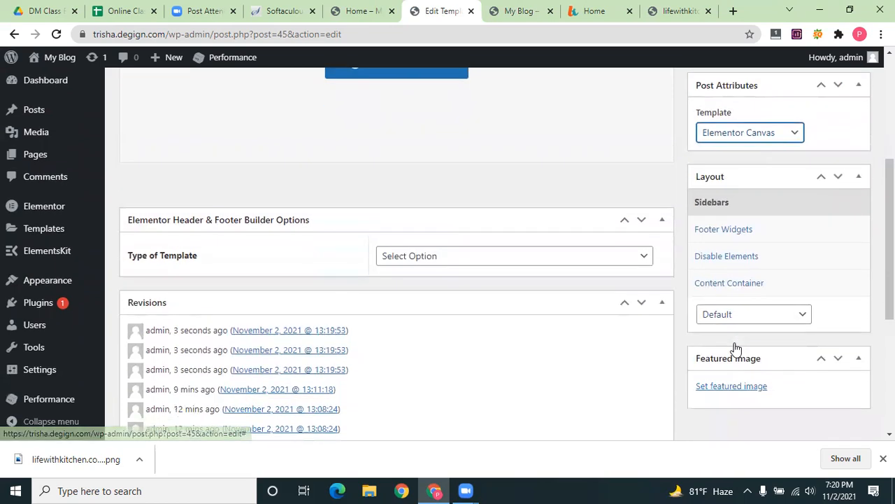
{"action": "scroll", "coordinate": [798, 305], "scroll_direction": "up", "scroll_amount": 4}
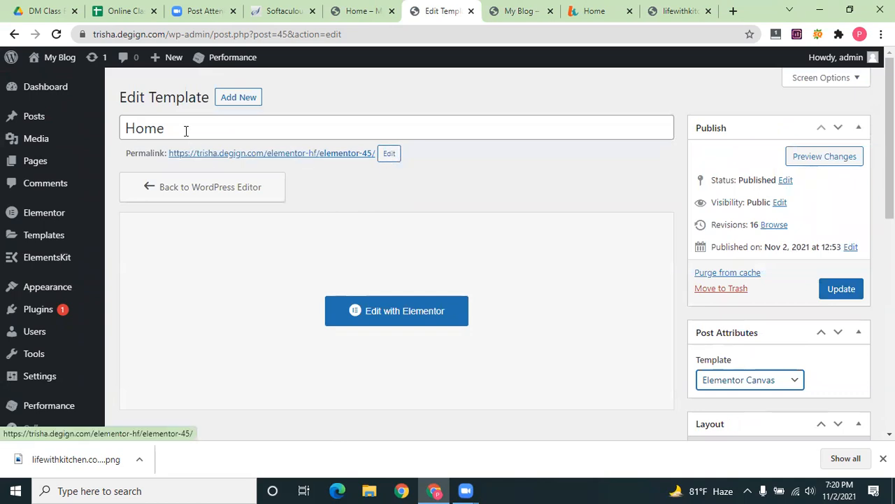
Preview the kitchen header page via its permalink, then go back to the edit screen
{"action": "left_click", "coordinate": [319, 155]}
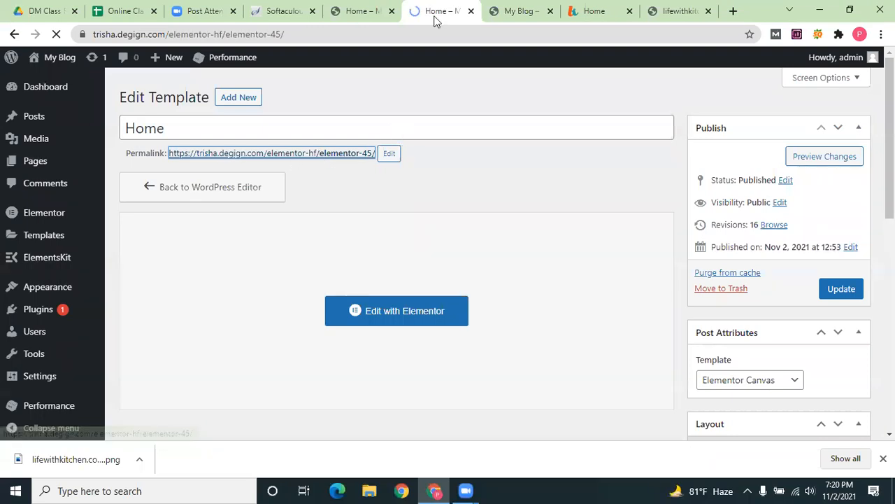
{"action": "left_click", "coordinate": [357, 10]}
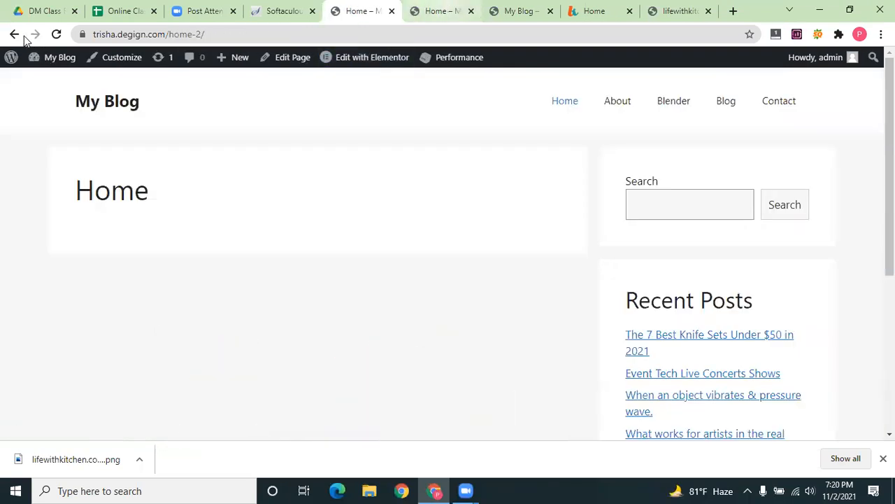
{"action": "left_click", "coordinate": [440, 11]}
{"action": "left_click", "coordinate": [15, 35]}
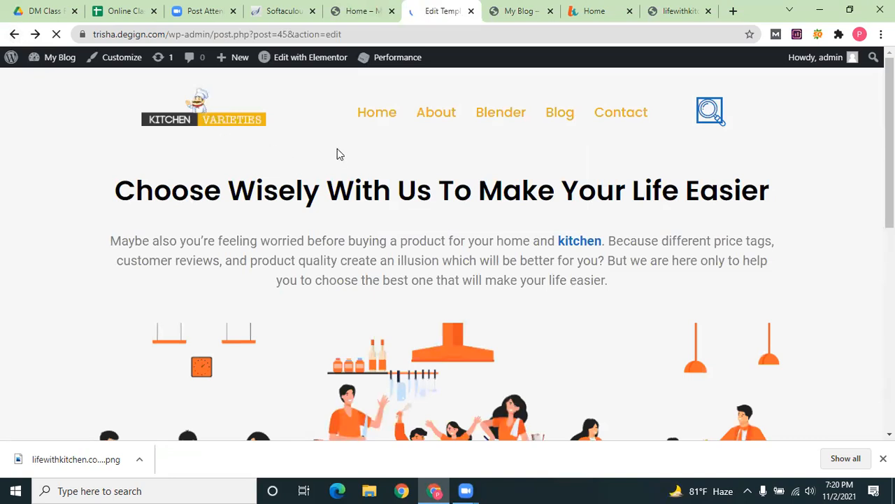
Change the permalink slug from elementor-45 to 'home'
{"action": "left_click", "coordinate": [389, 154]}
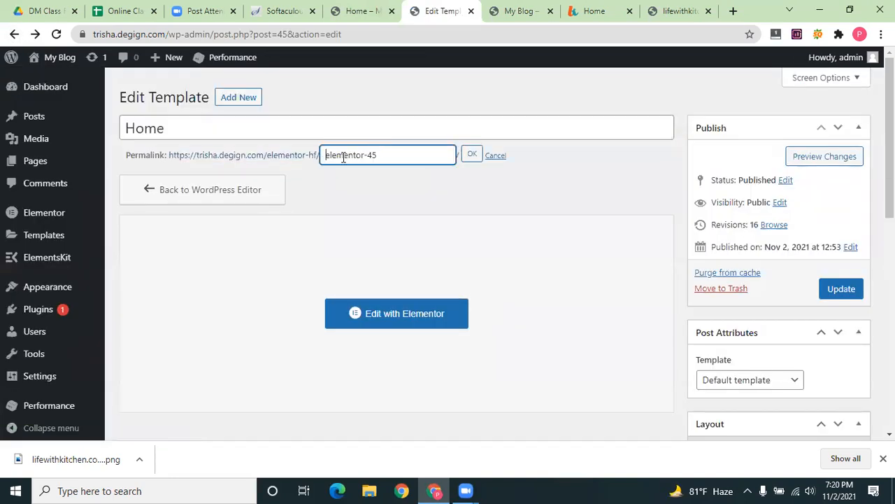
{"action": "left_click_drag", "start_coordinate": [398, 154], "coordinate": [316, 154]}
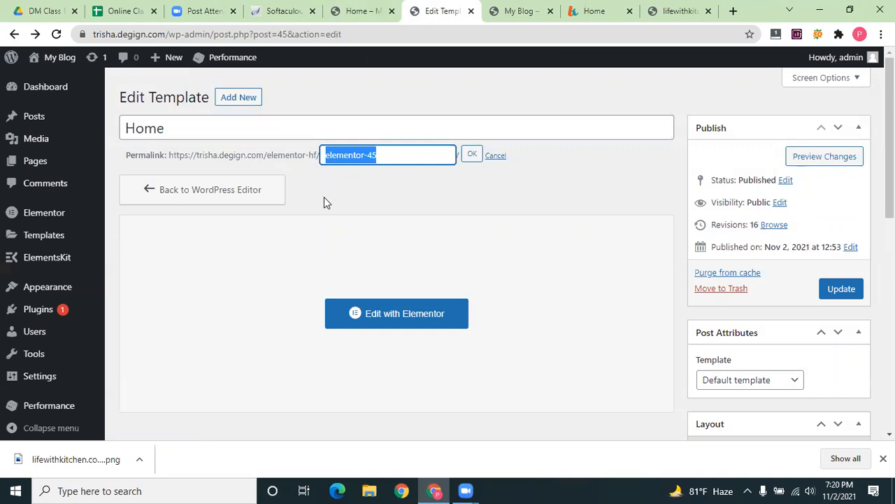
{"action": "type", "text": "home"}
{"action": "key", "text": "BackSpace"}
{"action": "key", "text": "BackSpace"}
{"action": "type", "text": "me"}
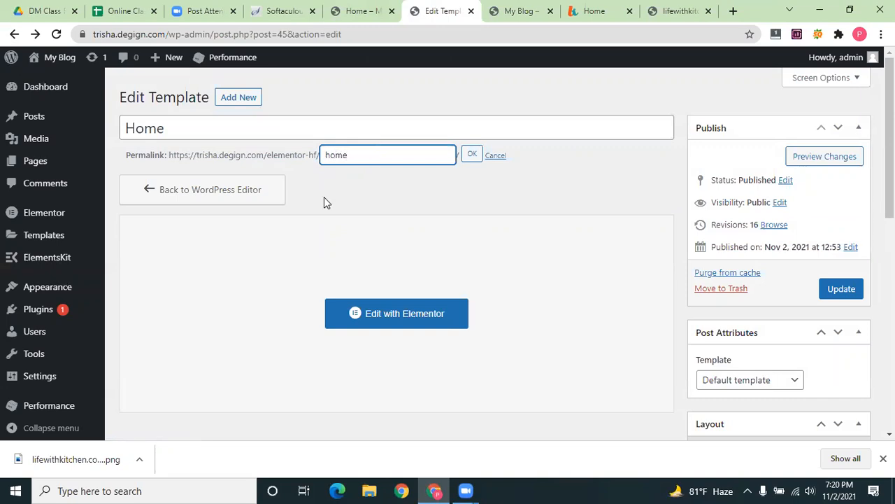
{"action": "left_click", "coordinate": [474, 156]}
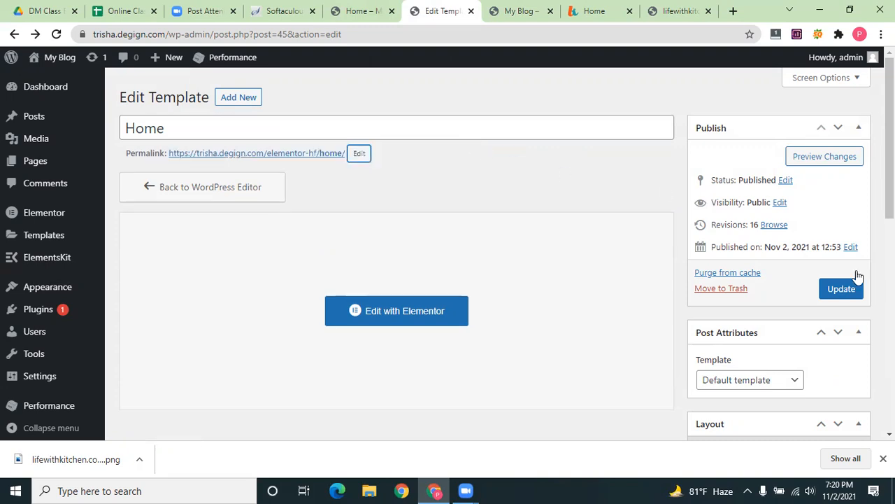
Leave the sidebar layout on Default and update the Home template
{"action": "scroll", "coordinate": [857, 275], "scroll_direction": "down", "scroll_amount": 5}
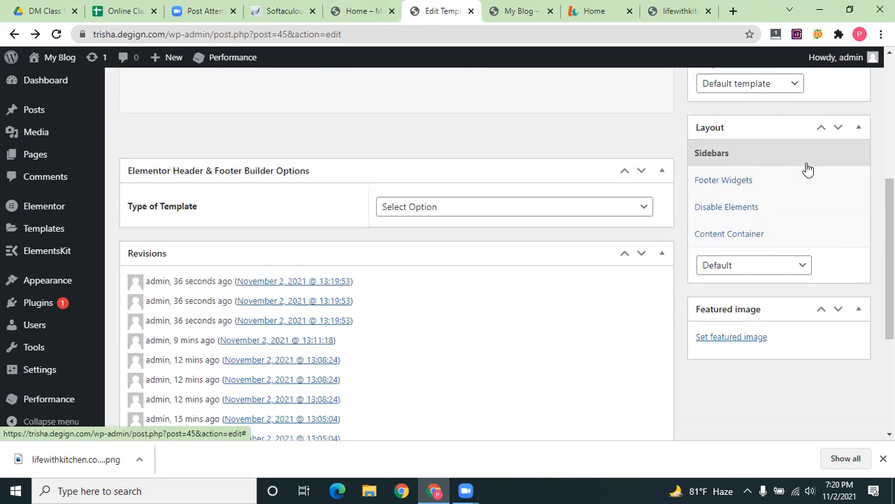
{"action": "scroll", "coordinate": [766, 233], "scroll_direction": "down", "scroll_amount": 1}
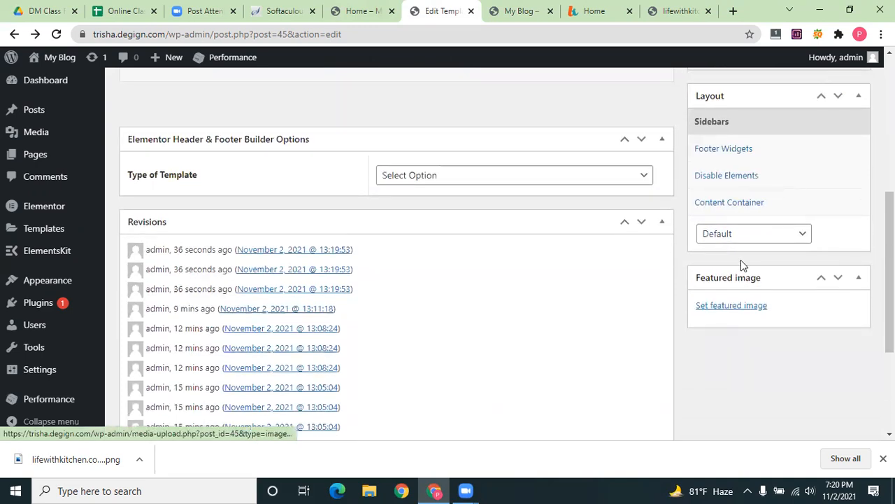
{"action": "scroll", "coordinate": [742, 262], "scroll_direction": "up", "scroll_amount": 3}
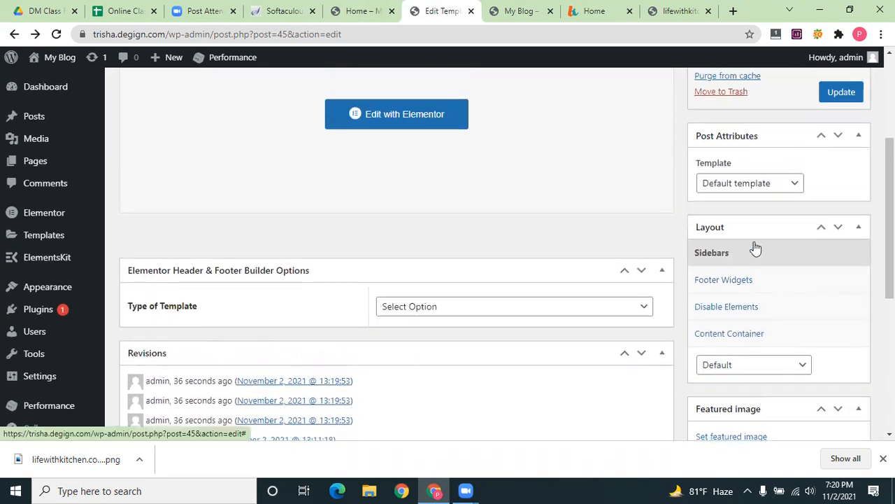
{"action": "scroll", "coordinate": [750, 224], "scroll_direction": "up", "scroll_amount": 3}
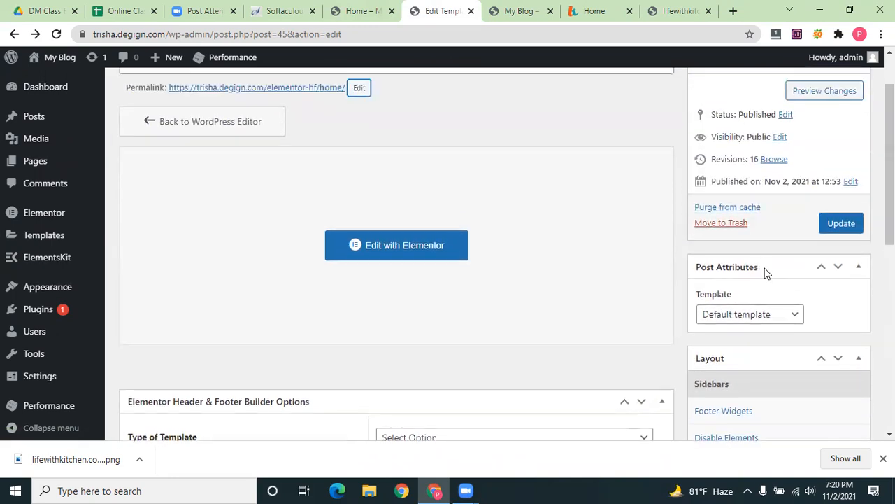
{"action": "scroll", "coordinate": [784, 280], "scroll_direction": "down", "scroll_amount": 3}
{"action": "scroll", "coordinate": [766, 245], "scroll_direction": "down", "scroll_amount": 3}
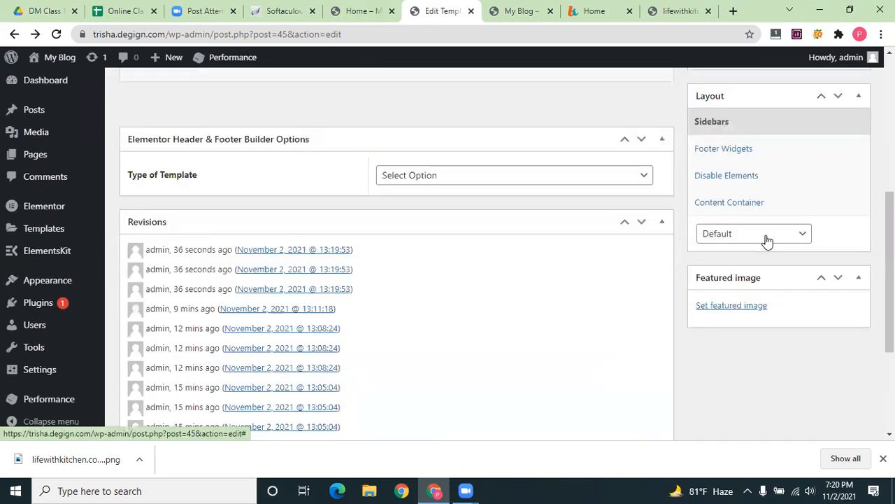
{"action": "left_click", "coordinate": [768, 238]}
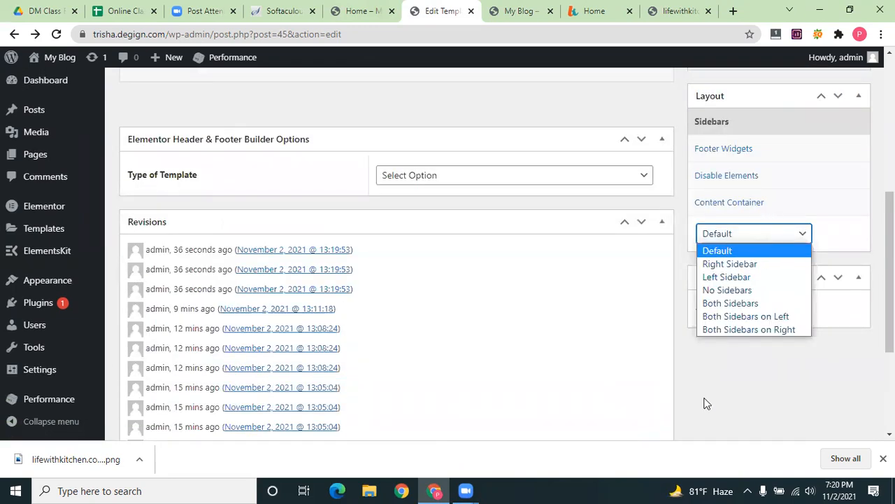
{"action": "scroll", "coordinate": [810, 275], "scroll_direction": "up", "scroll_amount": 3}
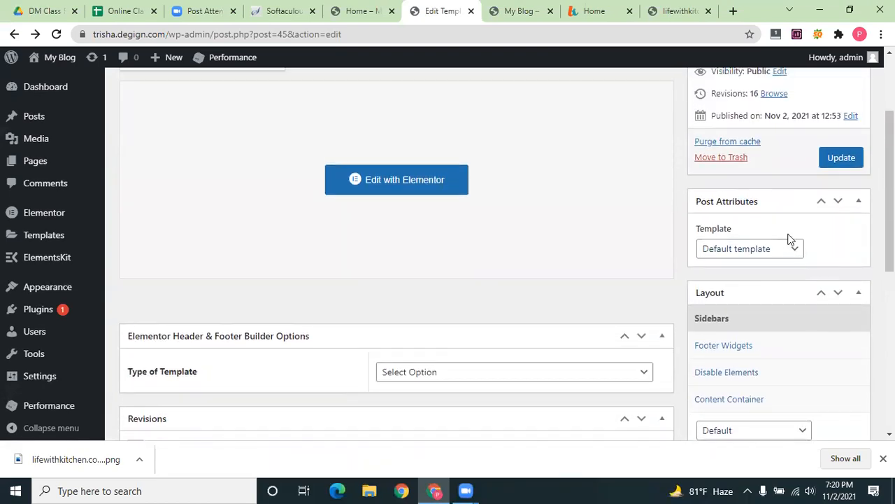
{"action": "left_click", "coordinate": [837, 158]}
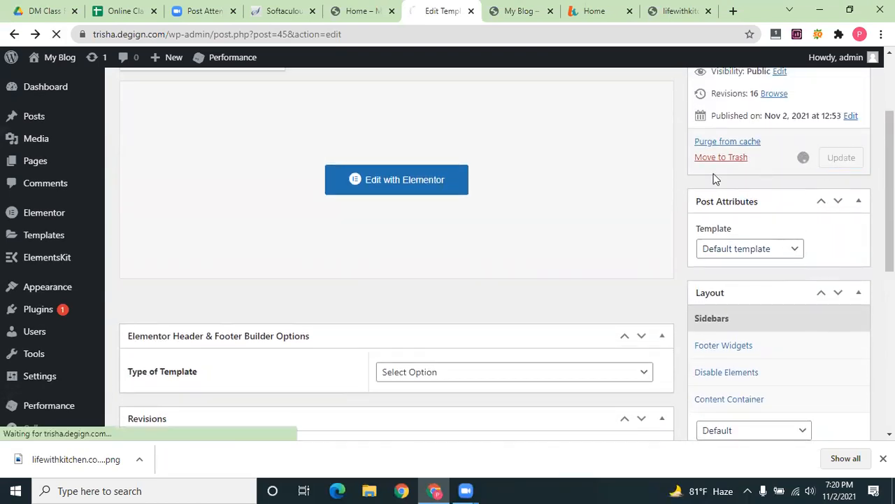
{"action": "scroll", "coordinate": [715, 179], "scroll_direction": "up", "scroll_amount": 2}
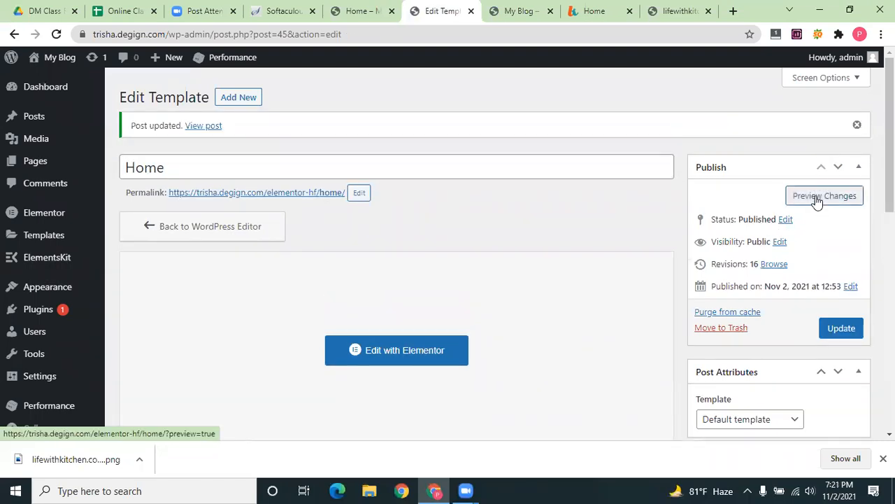
Preview the saved Home template in a new tab and scroll through it
{"action": "left_click", "coordinate": [817, 199]}
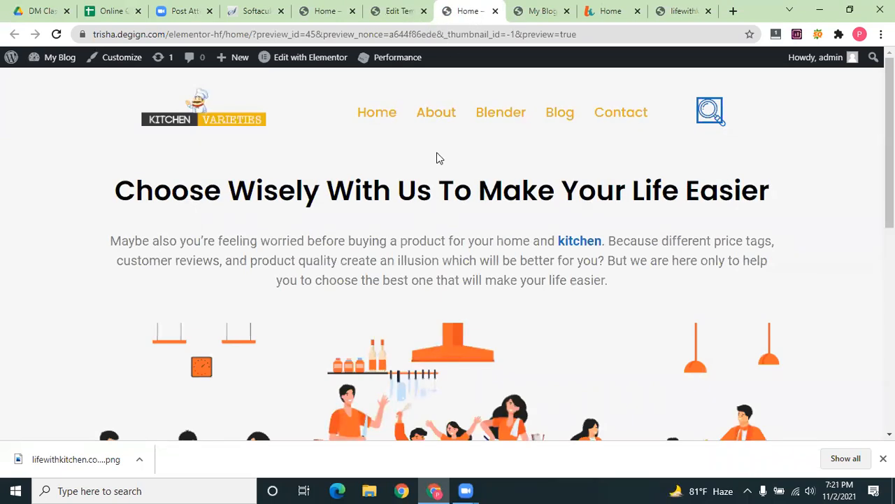
{"action": "scroll", "coordinate": [434, 254], "scroll_direction": "down", "scroll_amount": 3}
{"action": "scroll", "coordinate": [433, 280], "scroll_direction": "down", "scroll_amount": 10}
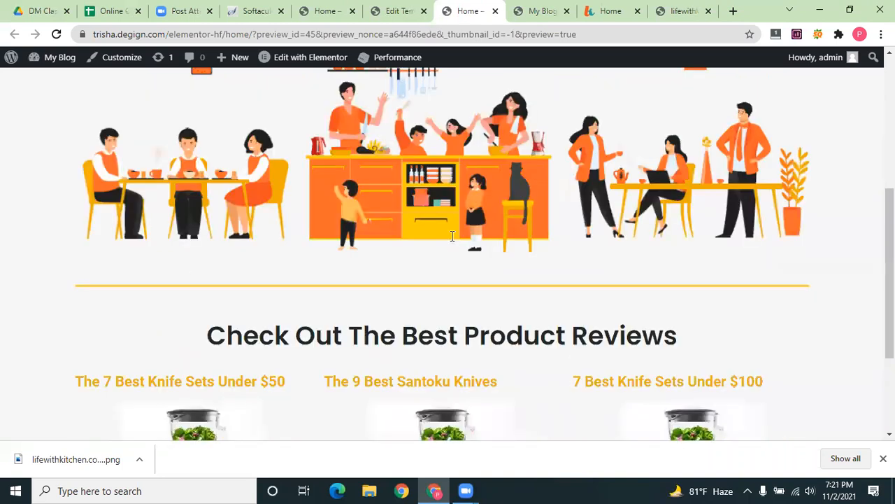
{"action": "scroll", "coordinate": [536, 322], "scroll_direction": "up", "scroll_amount": 1}
{"action": "left_click", "coordinate": [393, 7]}
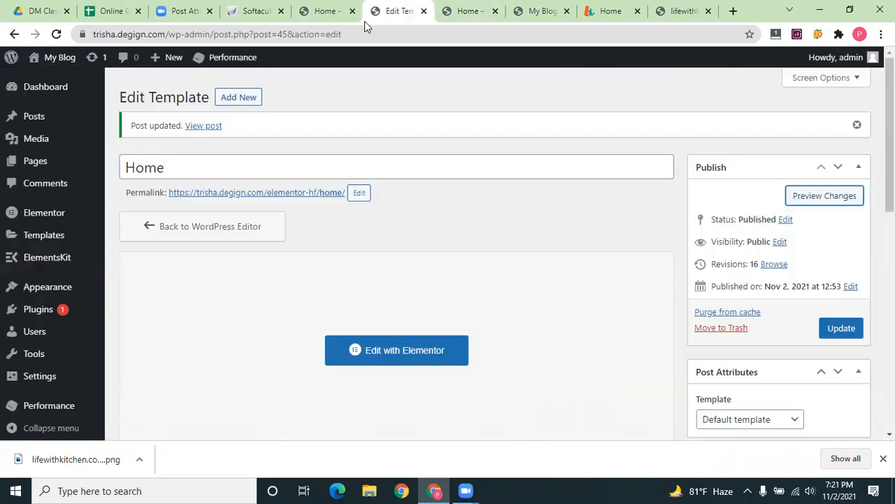
Compare the preview with the live blog's Home page, then start a new header/footer template
{"action": "left_click", "coordinate": [542, 12]}
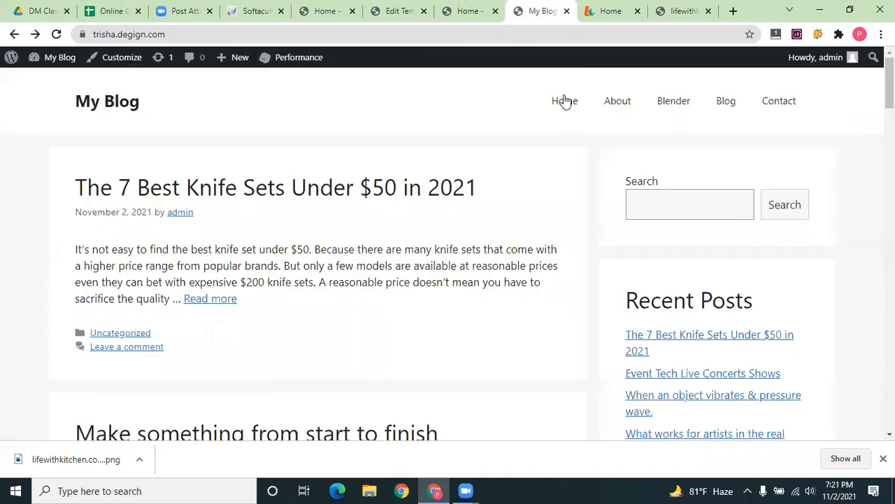
{"action": "left_click", "coordinate": [565, 102]}
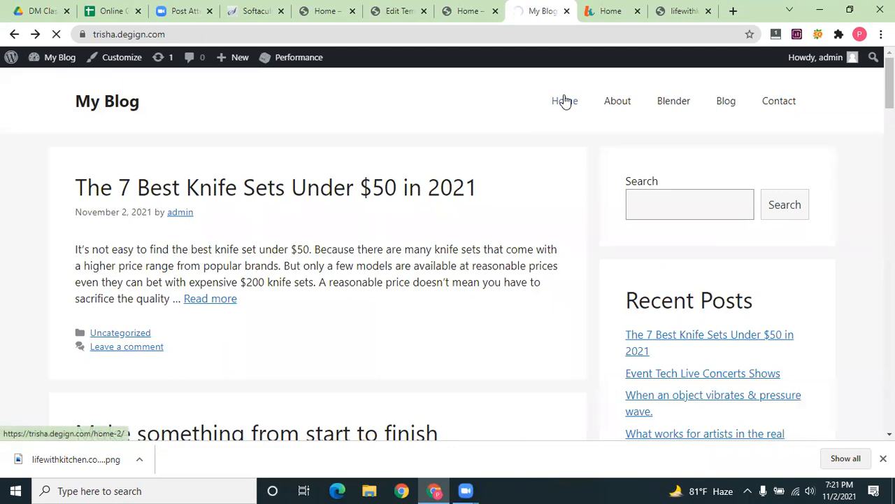
{"action": "left_click", "coordinate": [465, 11]}
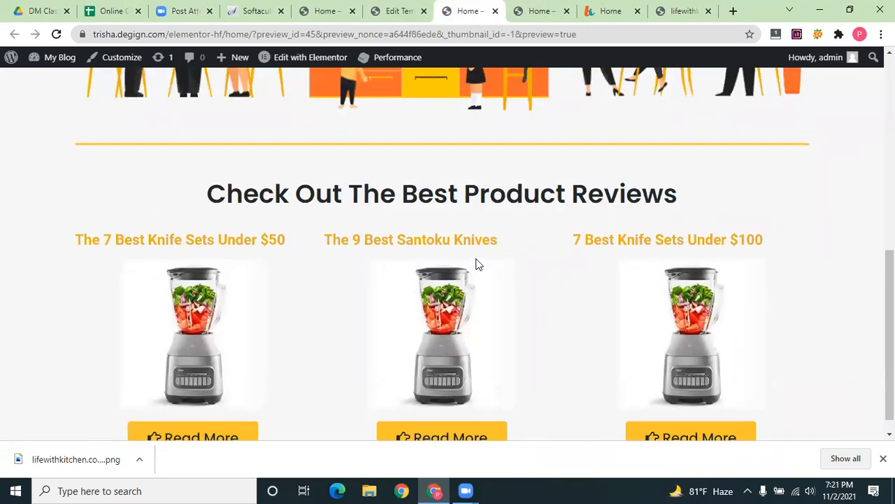
{"action": "scroll", "coordinate": [478, 264], "scroll_direction": "down", "scroll_amount": 1}
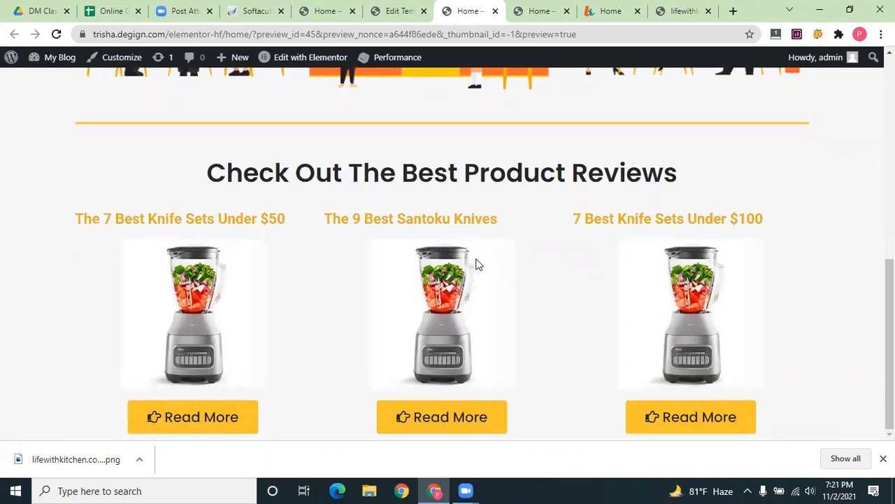
{"action": "scroll", "coordinate": [478, 265], "scroll_direction": "up", "scroll_amount": 1}
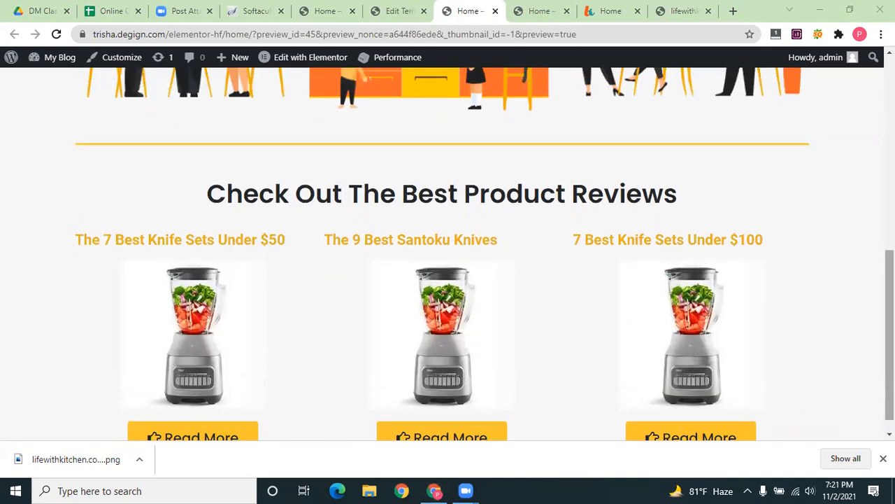
{"action": "scroll", "coordinate": [866, 240], "scroll_direction": "up", "scroll_amount": 10}
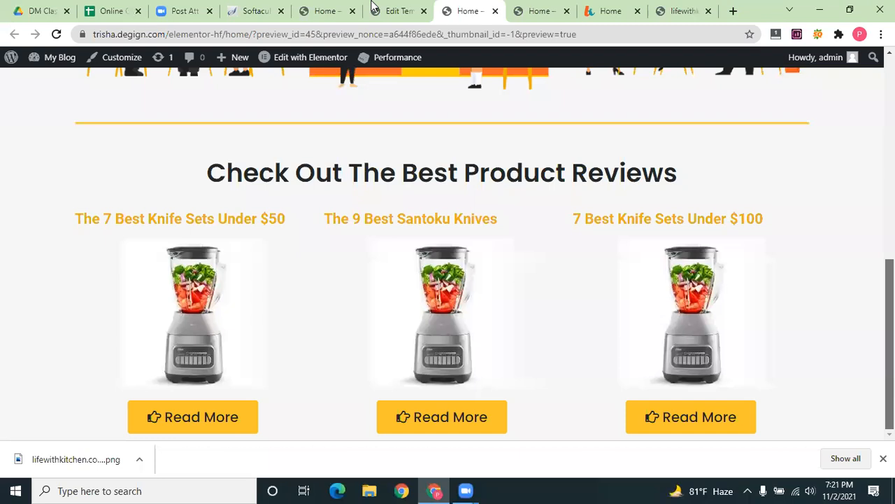
{"action": "left_click", "coordinate": [388, 7]}
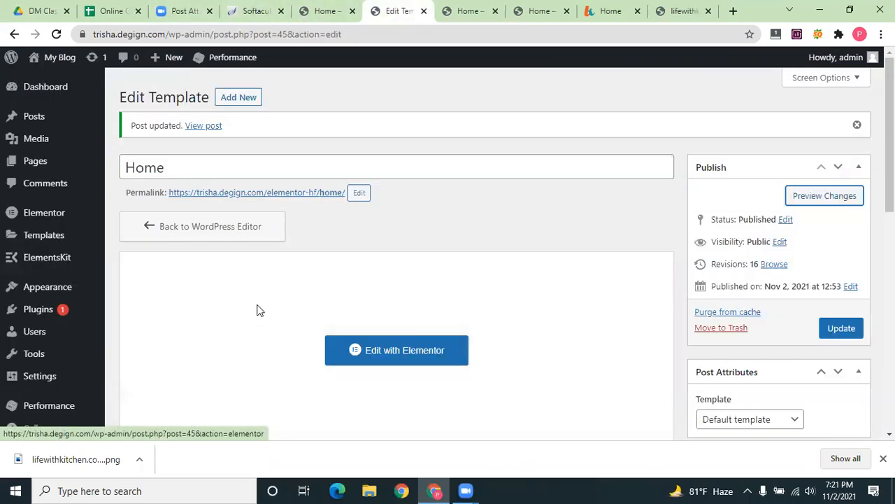
{"action": "scroll", "coordinate": [253, 329], "scroll_direction": "down", "scroll_amount": 10}
{"action": "scroll", "coordinate": [250, 335], "scroll_direction": "up", "scroll_amount": 10}
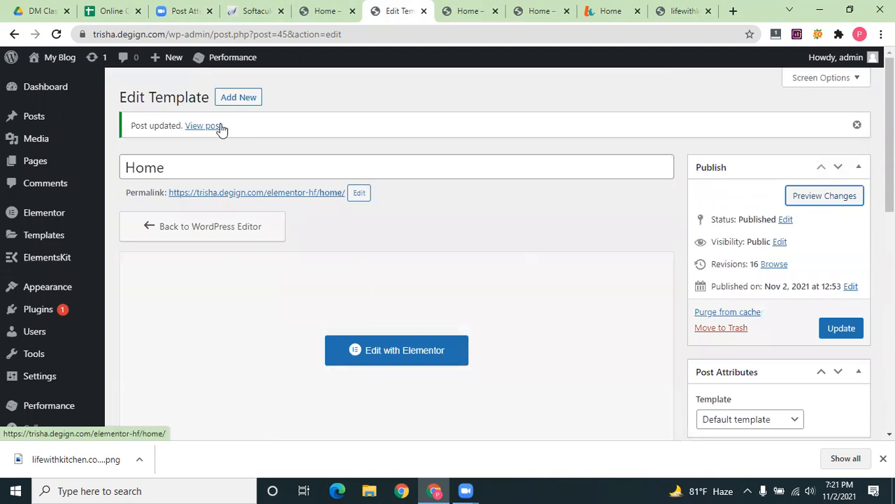
{"action": "left_click", "coordinate": [238, 103]}
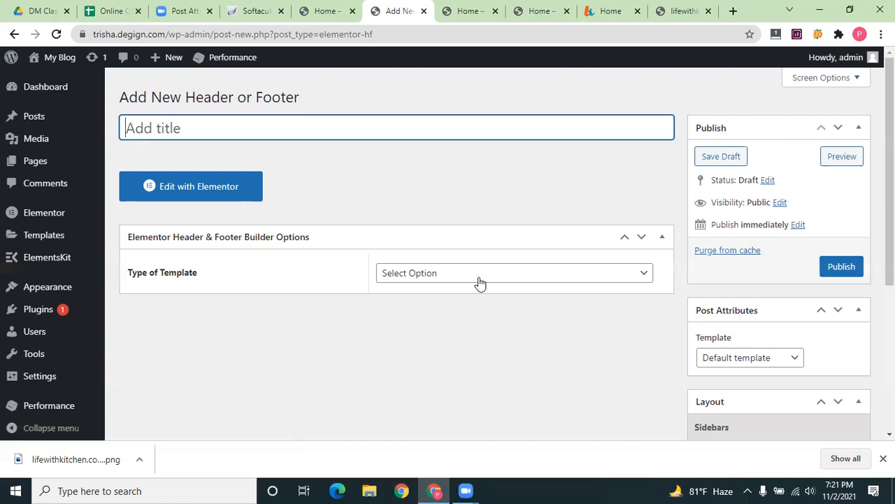
Set the new template's type to Footer and open it in Elementor
{"action": "left_click", "coordinate": [477, 282]}
{"action": "left_click", "coordinate": [448, 328]}
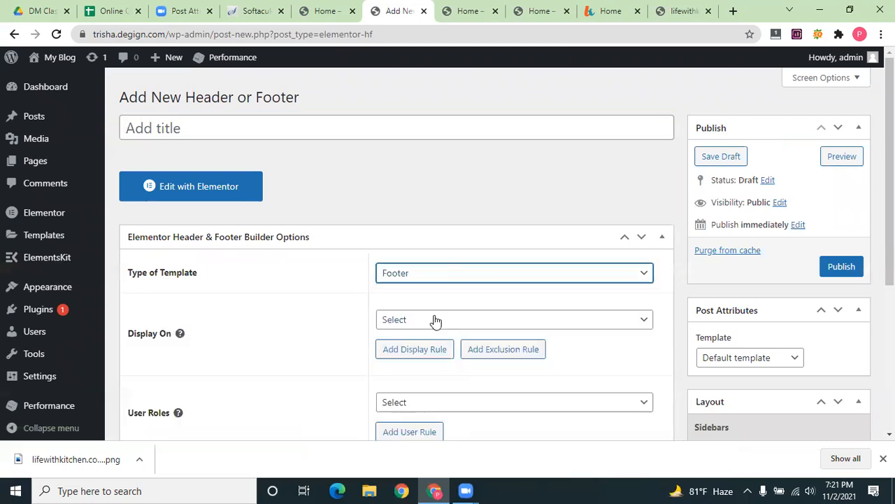
{"action": "scroll", "coordinate": [413, 301], "scroll_direction": "down", "scroll_amount": 2}
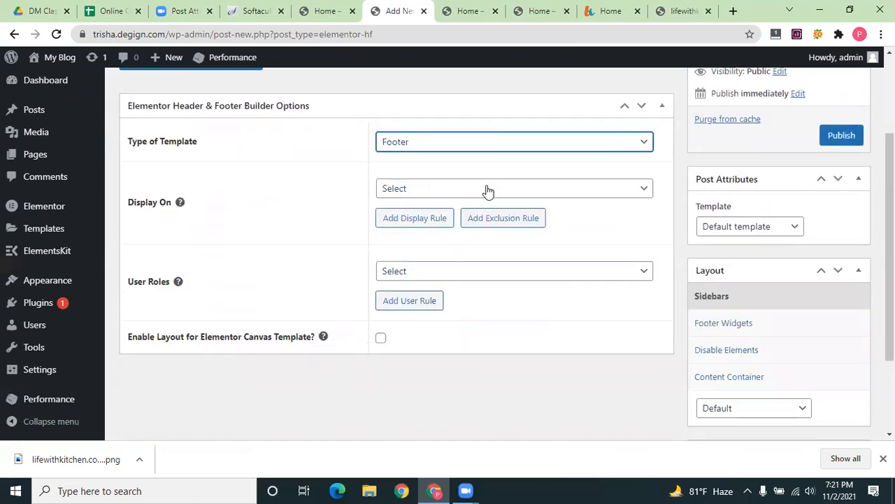
{"action": "left_click", "coordinate": [487, 196]}
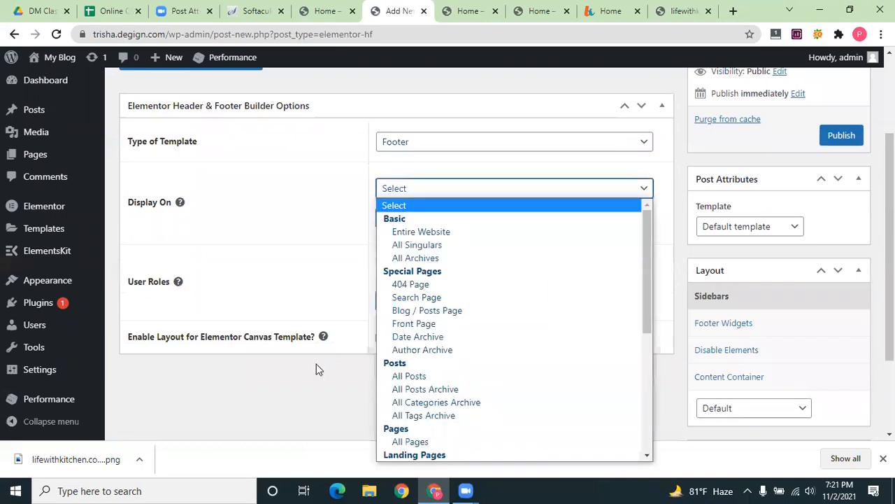
{"action": "left_click", "coordinate": [335, 374]}
{"action": "scroll", "coordinate": [286, 230], "scroll_direction": "up", "scroll_amount": 2}
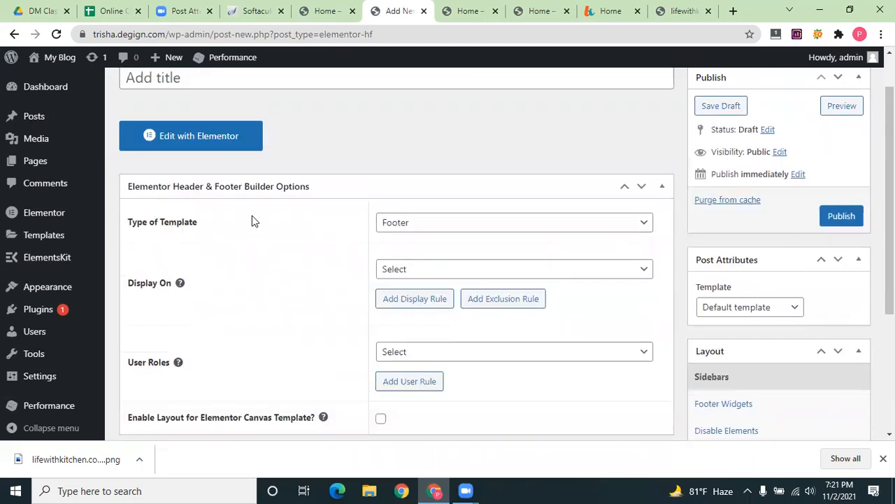
{"action": "left_click", "coordinate": [193, 187]}
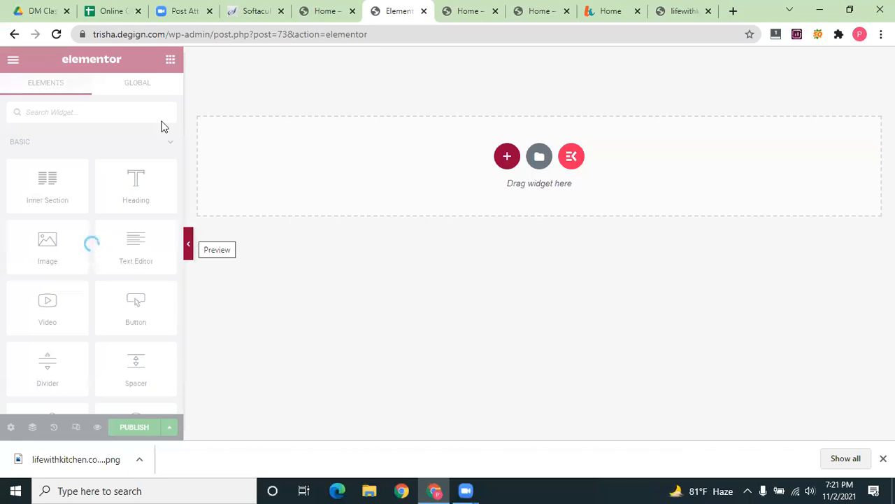
Change the template type to Before Footer and reopen it in Elementor
{"action": "left_click", "coordinate": [326, 11]}
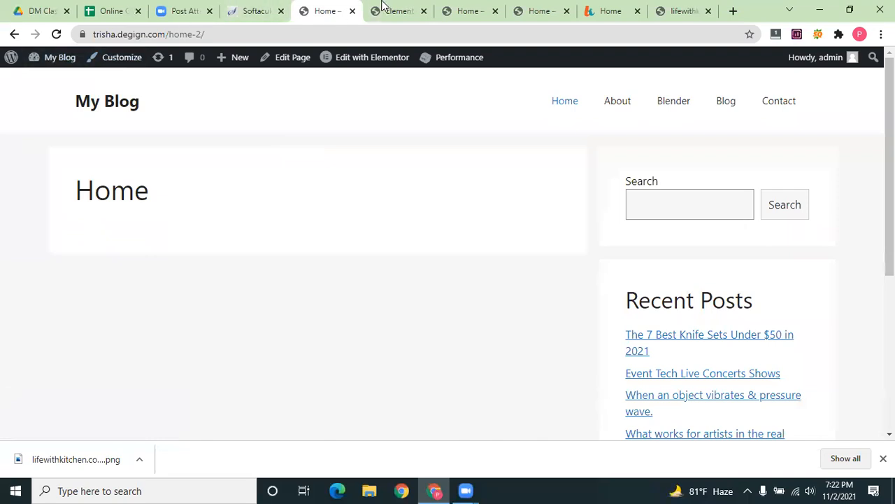
{"action": "key", "text": "ctrl+Tab"}
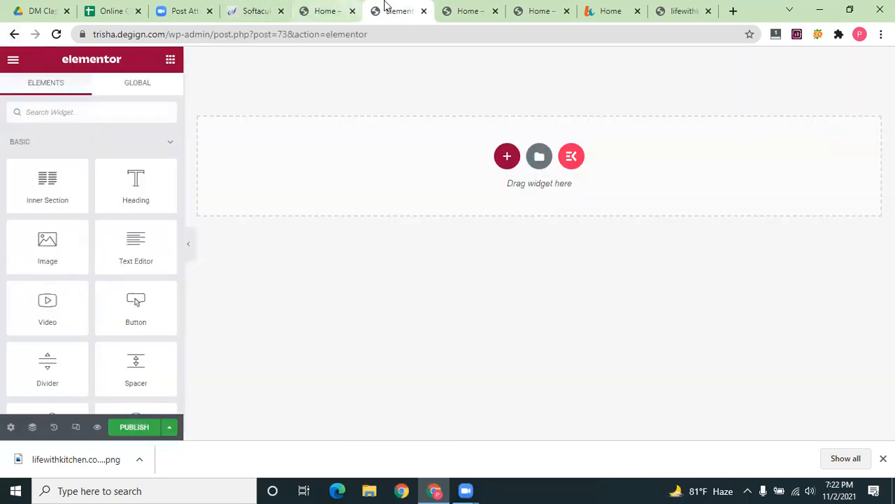
{"action": "left_click", "coordinate": [335, 9]}
{"action": "left_click", "coordinate": [381, 8]}
{"action": "left_click", "coordinate": [14, 34]}
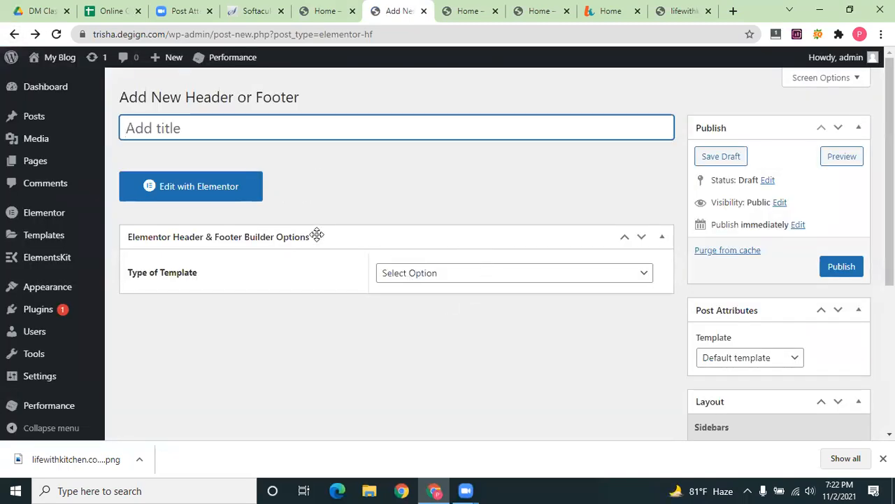
{"action": "left_click", "coordinate": [460, 278]}
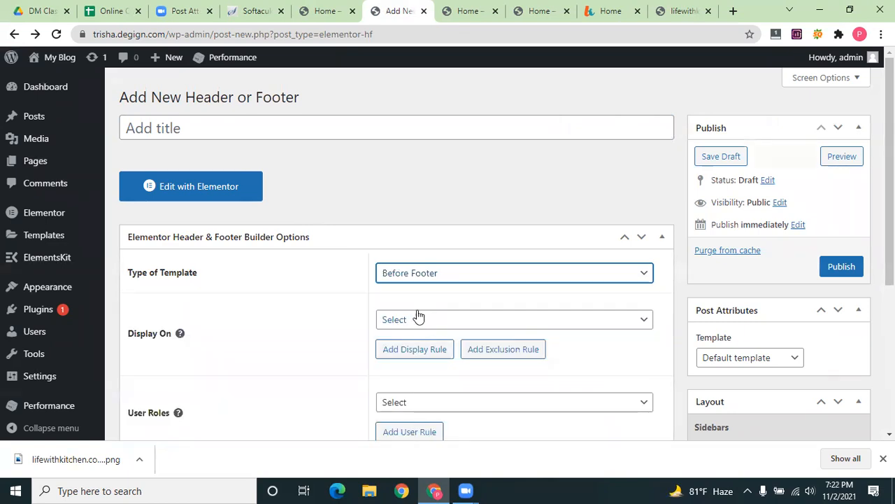
{"action": "scroll", "coordinate": [215, 316], "scroll_direction": "down", "scroll_amount": 3}
{"action": "scroll", "coordinate": [284, 315], "scroll_direction": "up", "scroll_amount": 2}
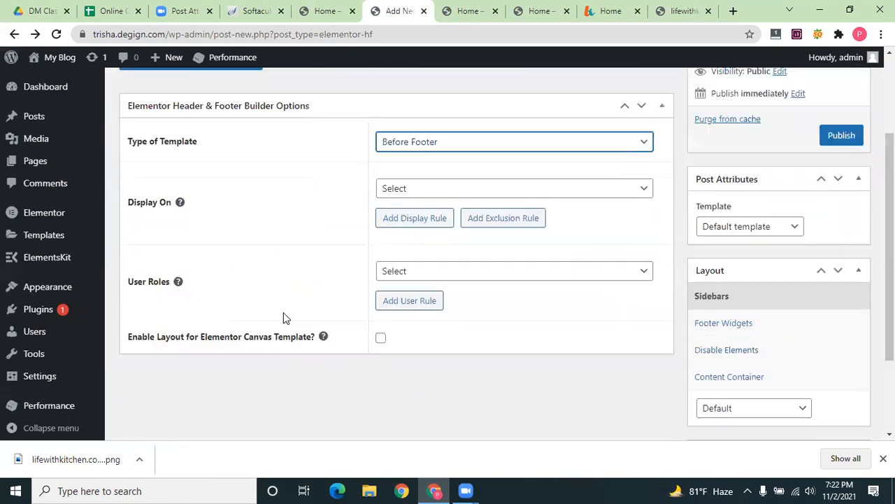
{"action": "scroll", "coordinate": [738, 278], "scroll_direction": "up", "scroll_amount": 1}
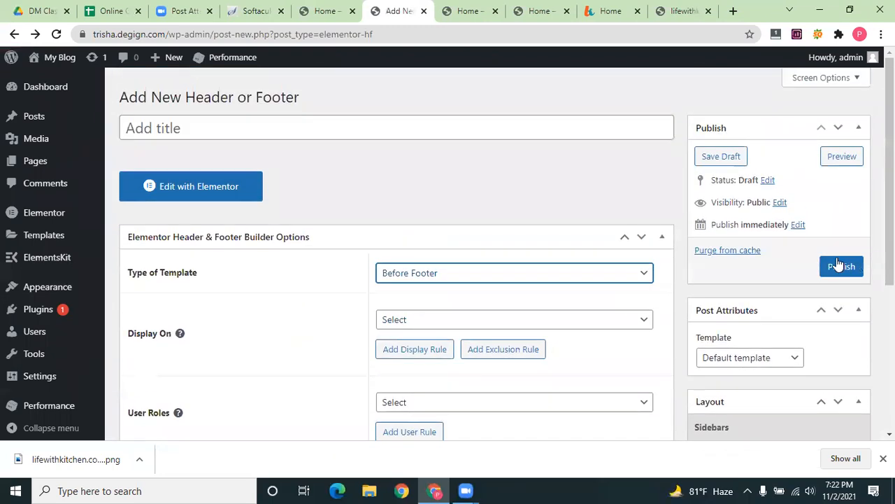
{"action": "left_click", "coordinate": [215, 185]}
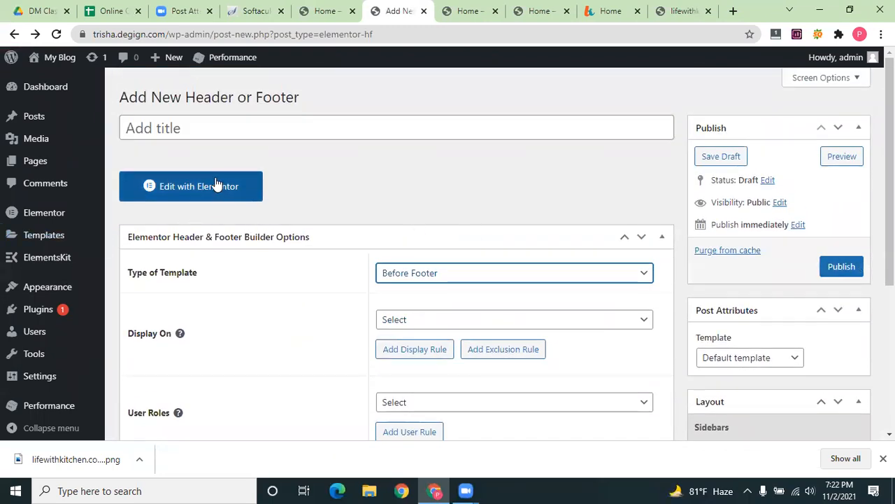
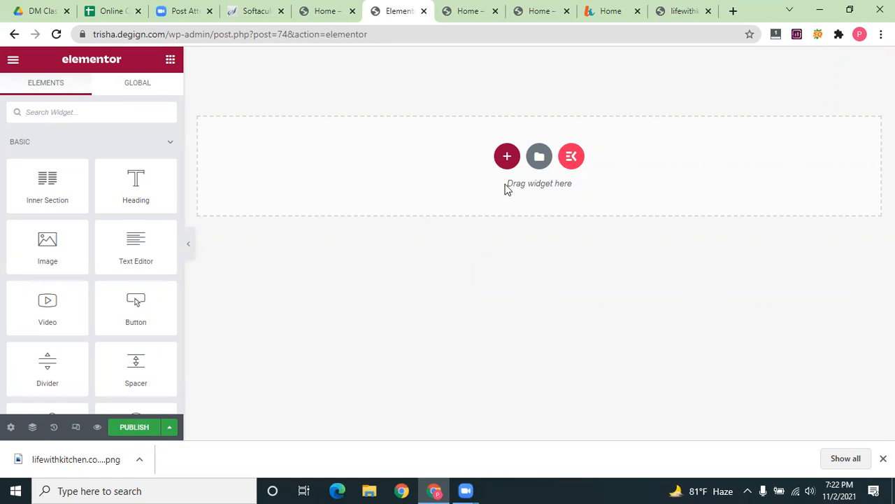
Leave the Elementor editor for the blog Home tab and open the About WordPress 5.8.1 page
{"action": "left_click", "coordinate": [451, 7]}
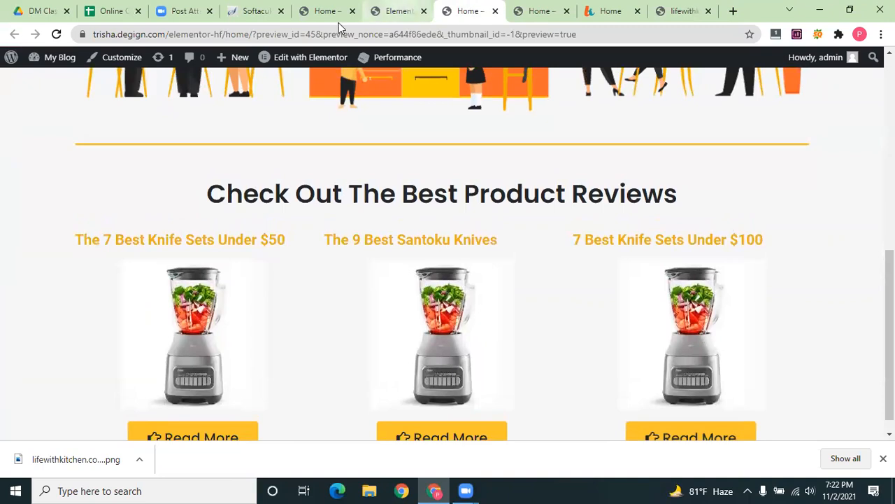
{"action": "left_click", "coordinate": [399, 10]}
{"action": "left_click", "coordinate": [322, 11]}
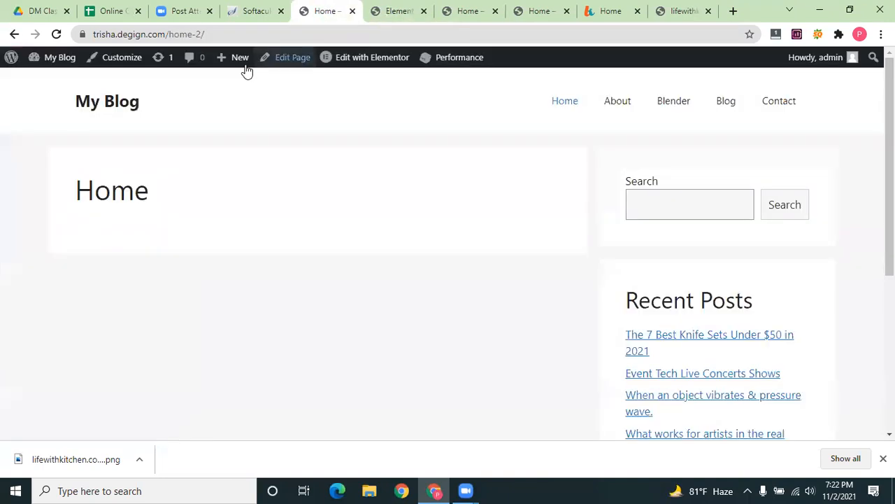
{"action": "left_click", "coordinate": [399, 10]}
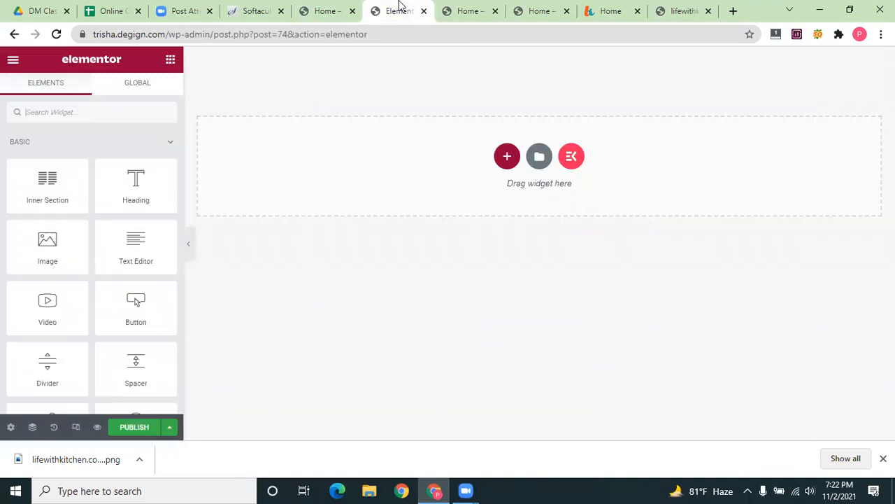
{"action": "left_click", "coordinate": [325, 11]}
{"action": "left_click", "coordinate": [11, 57]}
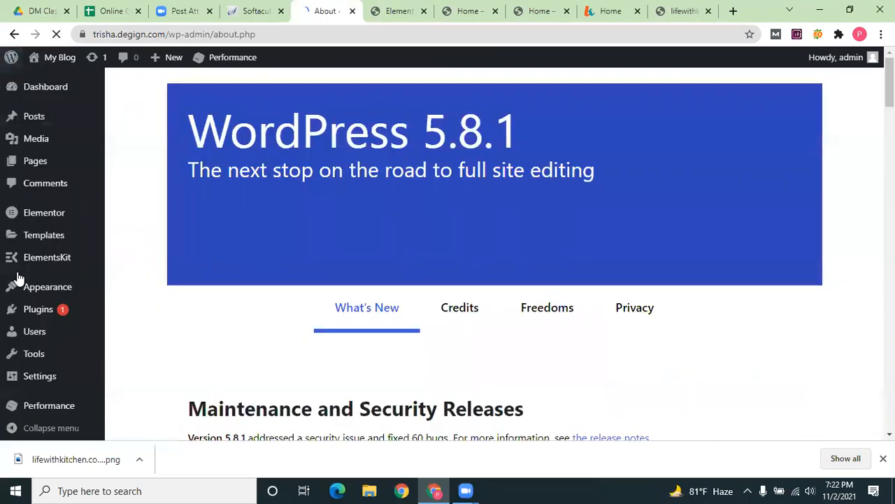
Go to Appearance > Widgets in the admin sidebar
{"action": "mouse_move", "coordinate": [28, 400]}
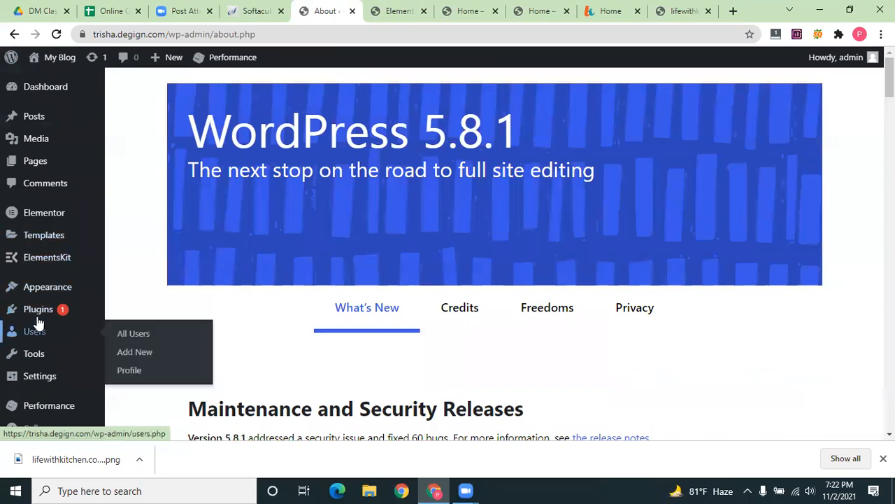
{"action": "mouse_move", "coordinate": [48, 287]}
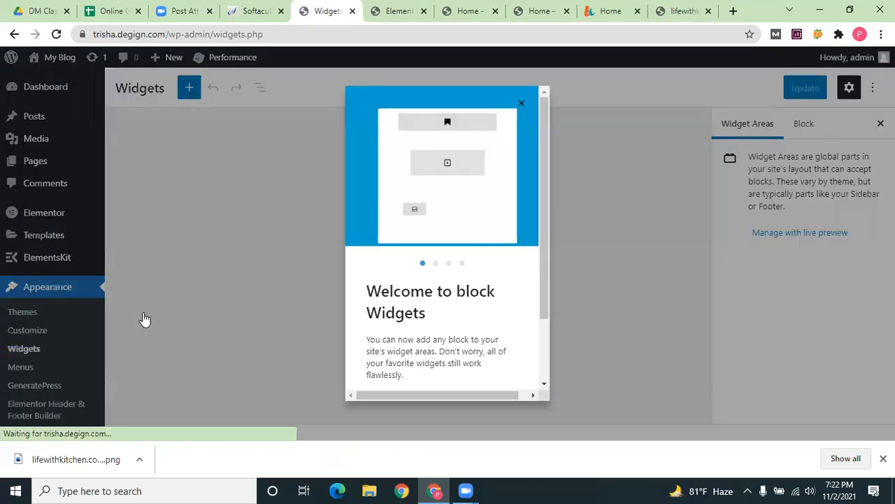
Dismiss the widgets welcome guide and settings panel, collapse Right Sidebar and expand Footer Widget 1
{"action": "left_click", "coordinate": [521, 103]}
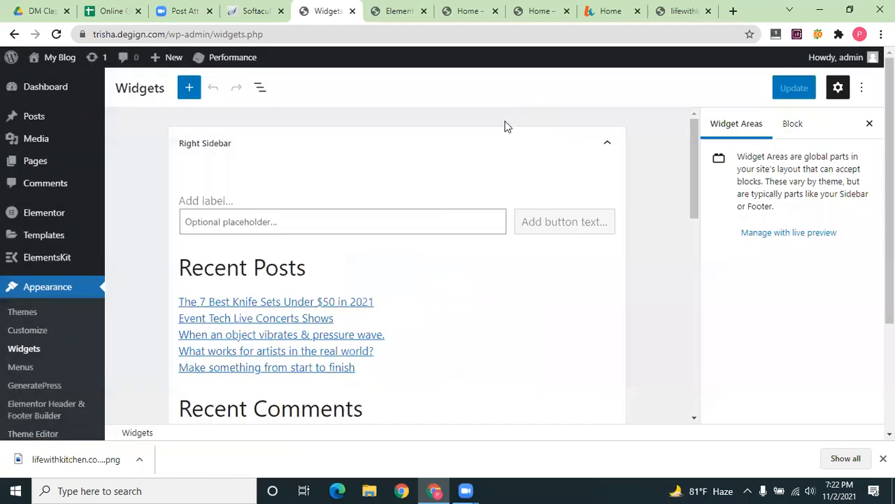
{"action": "left_click", "coordinate": [868, 125]}
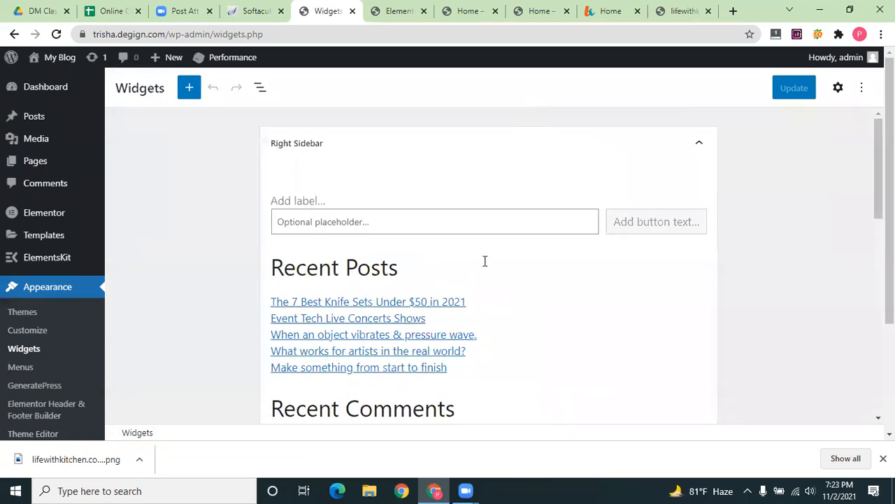
{"action": "scroll", "coordinate": [488, 260], "scroll_direction": "down", "scroll_amount": 1}
{"action": "scroll", "coordinate": [326, 164], "scroll_direction": "up", "scroll_amount": 2}
{"action": "left_click", "coordinate": [699, 145]}
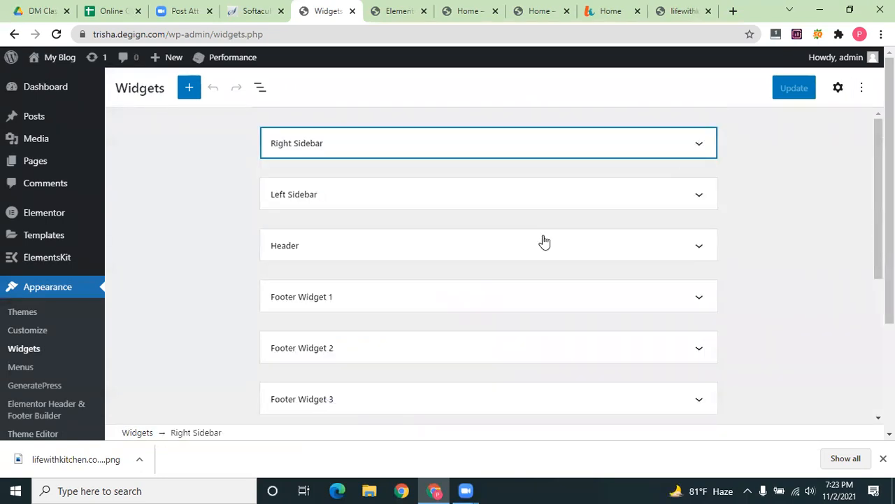
{"action": "scroll", "coordinate": [299, 212], "scroll_direction": "down", "scroll_amount": 2}
{"action": "scroll", "coordinate": [284, 356], "scroll_direction": "down", "scroll_amount": 2}
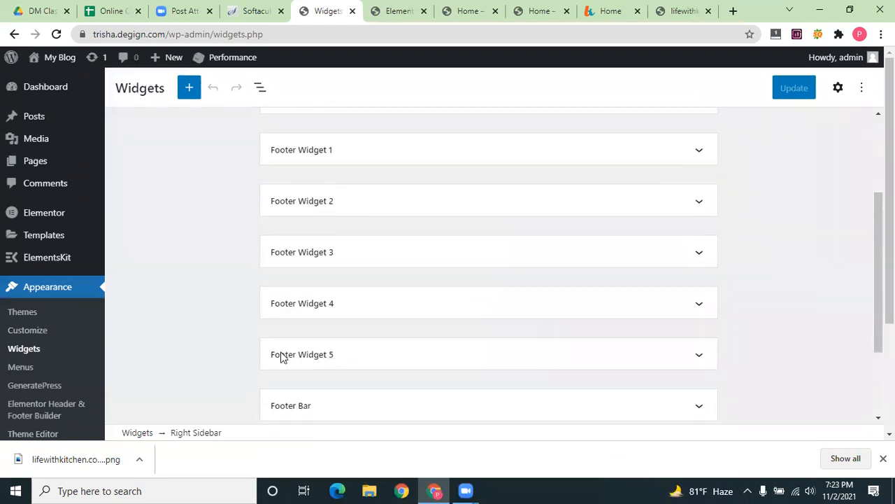
{"action": "scroll", "coordinate": [296, 242], "scroll_direction": "up", "scroll_amount": 2}
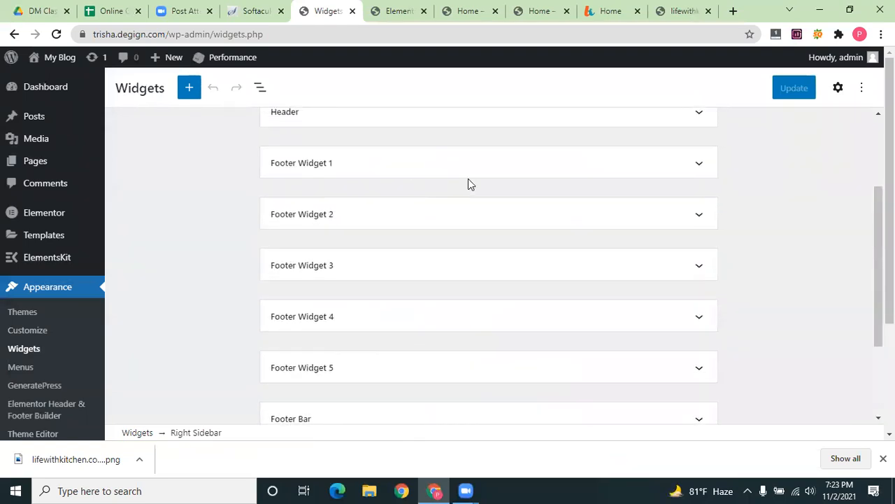
{"action": "scroll", "coordinate": [412, 215], "scroll_direction": "up", "scroll_amount": 1}
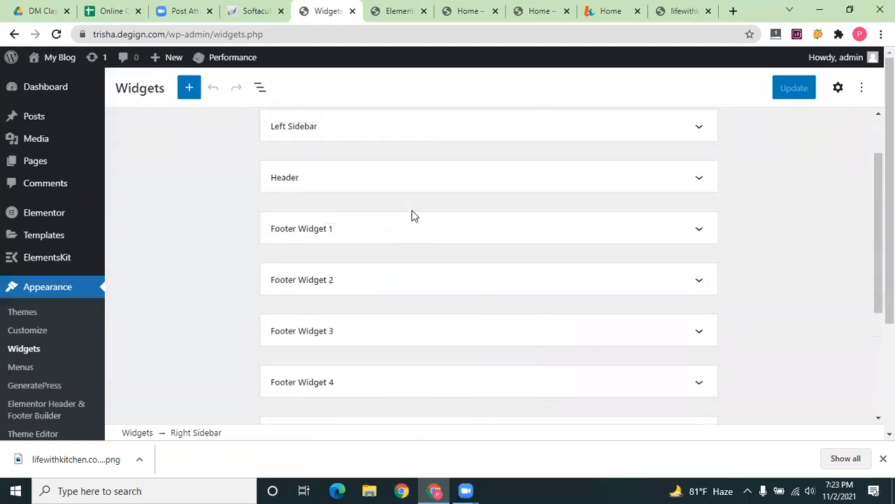
{"action": "left_click", "coordinate": [349, 240]}
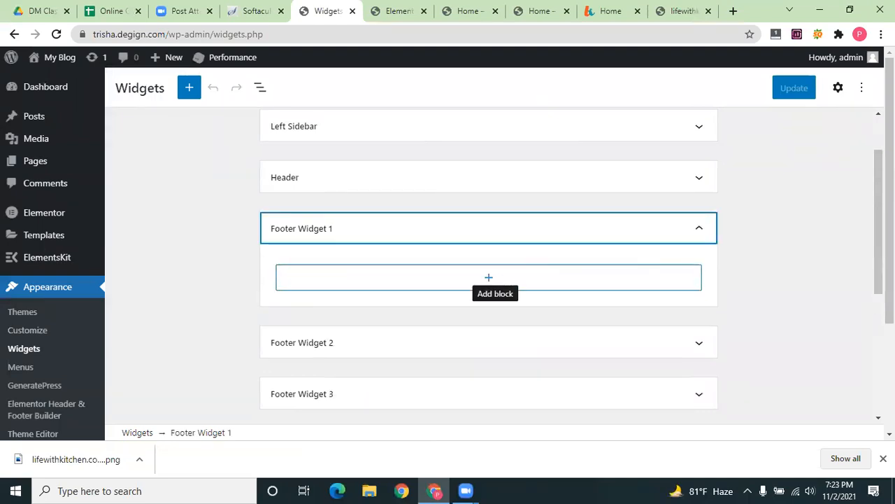
Try the widget editor's Options, block Settings and List View outline, then close them
{"action": "left_click", "coordinate": [862, 87]}
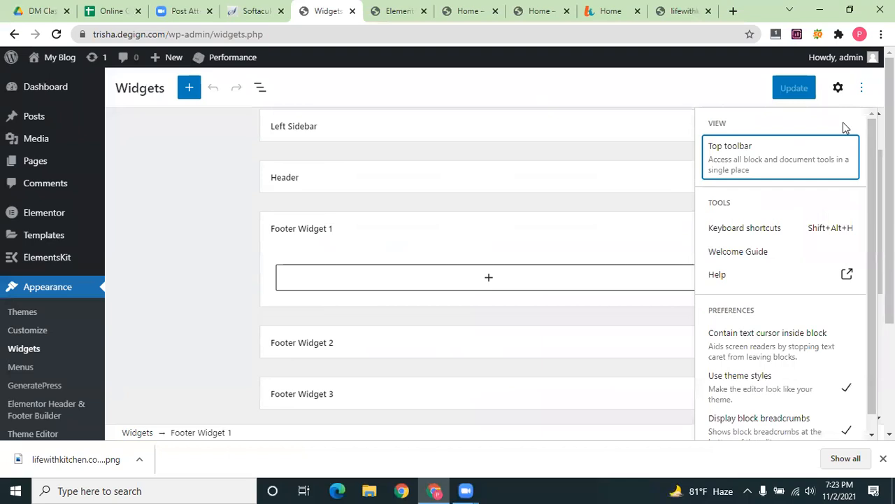
{"action": "scroll", "coordinate": [830, 394], "scroll_direction": "down", "scroll_amount": 1}
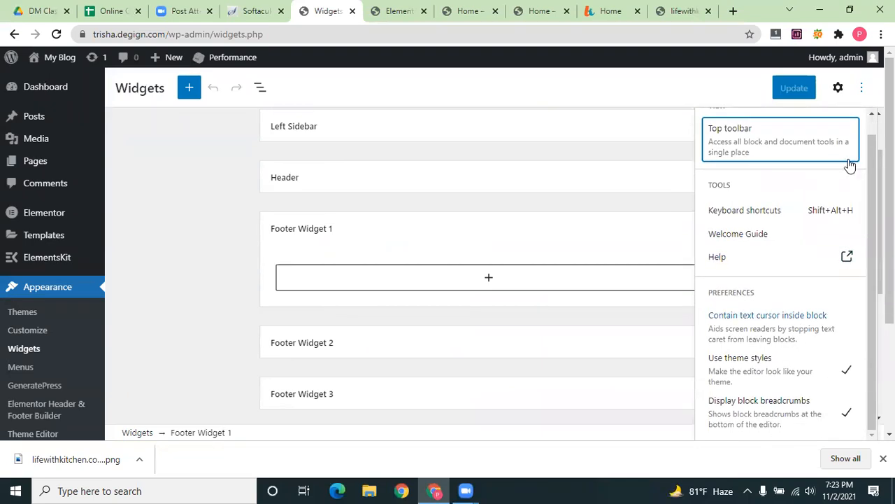
{"action": "left_click", "coordinate": [839, 88]}
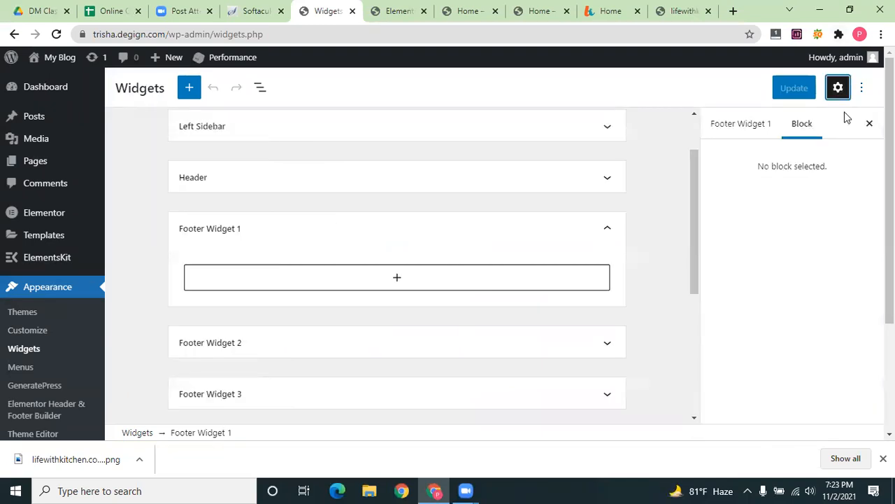
{"action": "left_click", "coordinate": [838, 87]}
{"action": "left_click", "coordinate": [258, 89]}
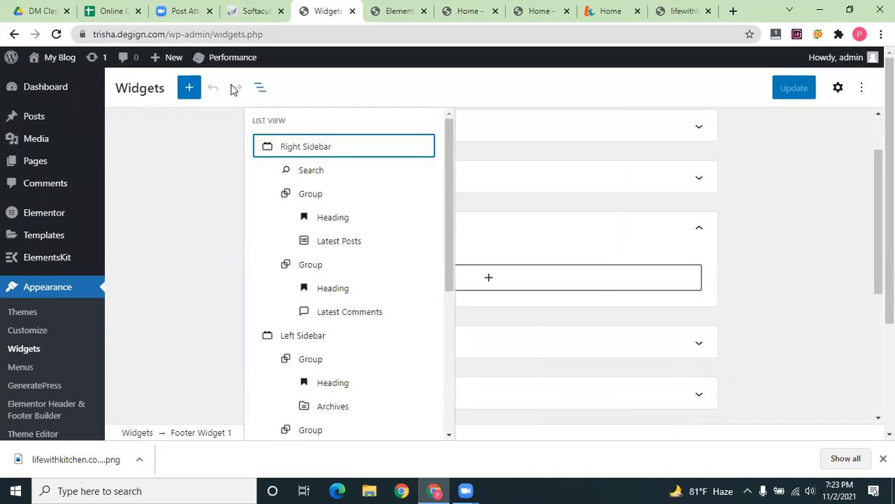
{"action": "left_click", "coordinate": [489, 294]}
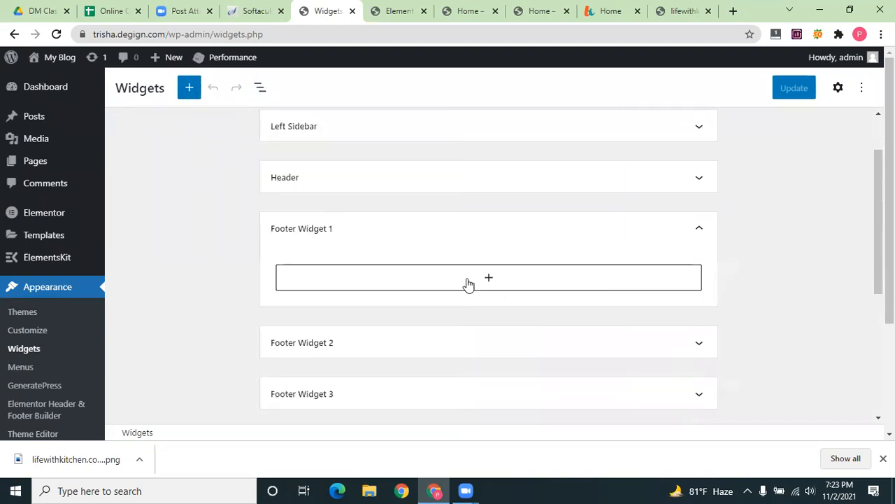
{"action": "left_click", "coordinate": [469, 282]}
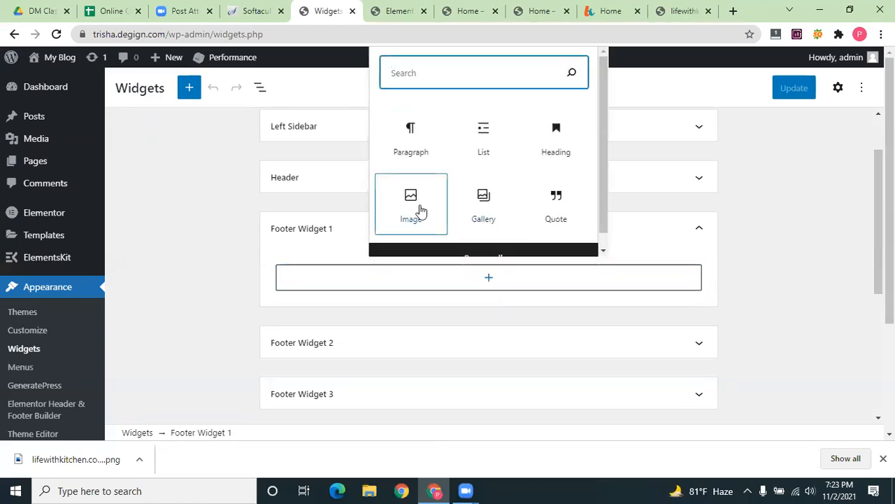
{"action": "left_click", "coordinate": [180, 306]}
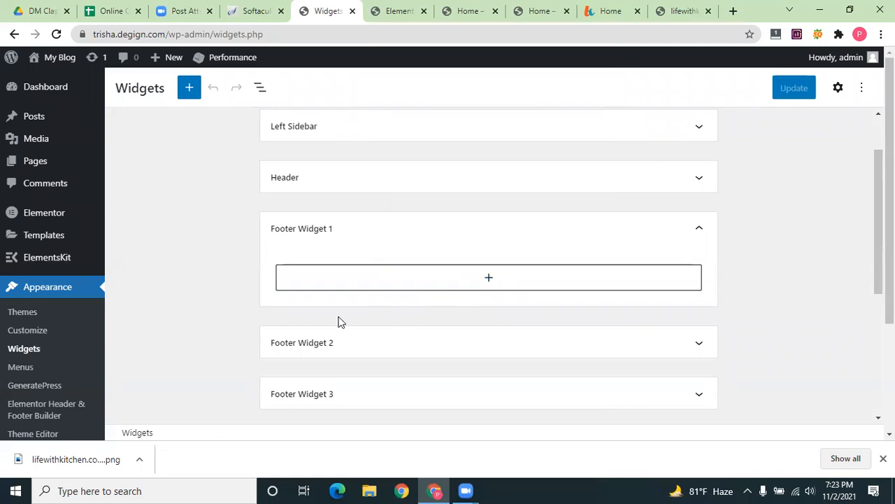
{"action": "scroll", "coordinate": [338, 322], "scroll_direction": "down", "scroll_amount": 4}
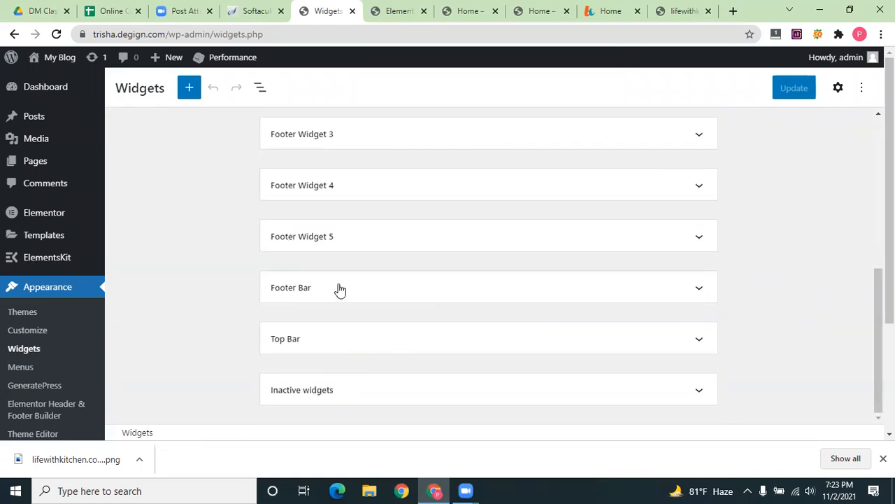
{"action": "scroll", "coordinate": [342, 294], "scroll_direction": "up", "scroll_amount": 1}
{"action": "left_click", "coordinate": [361, 308]}
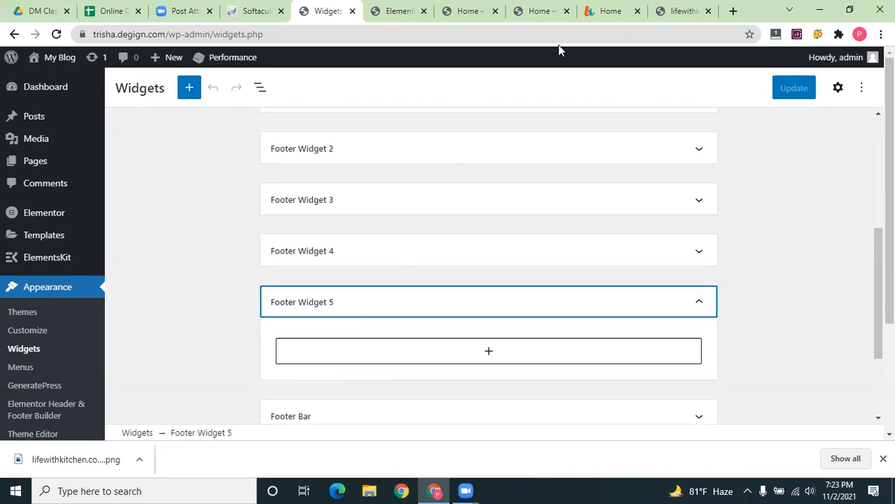
{"action": "scroll", "coordinate": [449, 326], "scroll_direction": "up", "scroll_amount": 3}
{"action": "left_click", "coordinate": [211, 273]}
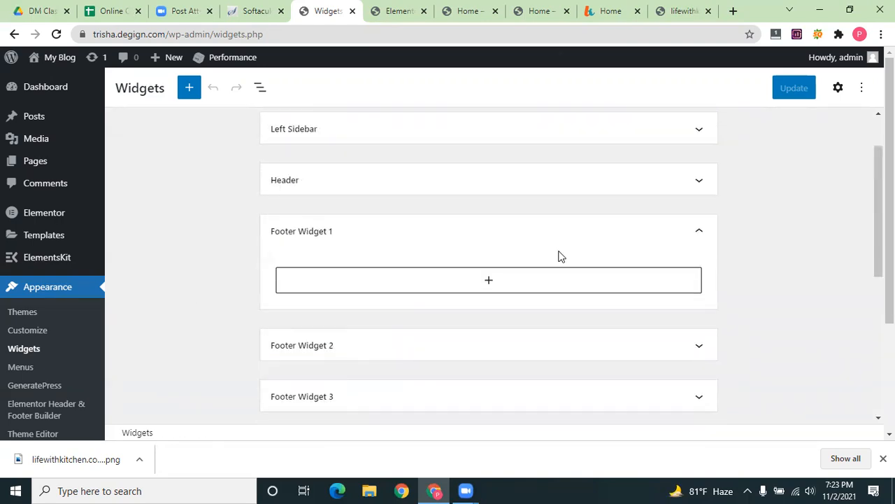
{"action": "scroll", "coordinate": [559, 252], "scroll_direction": "up", "scroll_amount": 1}
{"action": "scroll", "coordinate": [21, 391], "scroll_direction": "down", "scroll_amount": 2}
{"action": "scroll", "coordinate": [28, 371], "scroll_direction": "up", "scroll_amount": 2}
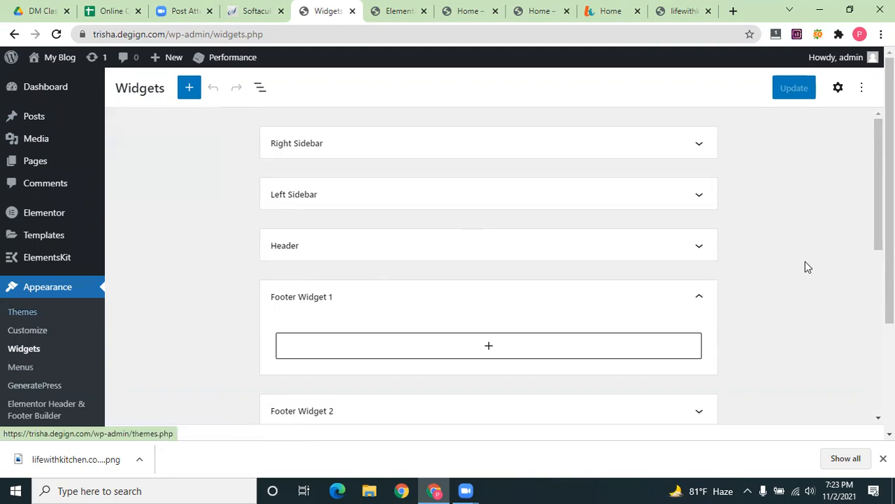
{"action": "scroll", "coordinate": [35, 340], "scroll_direction": "down", "scroll_amount": 2}
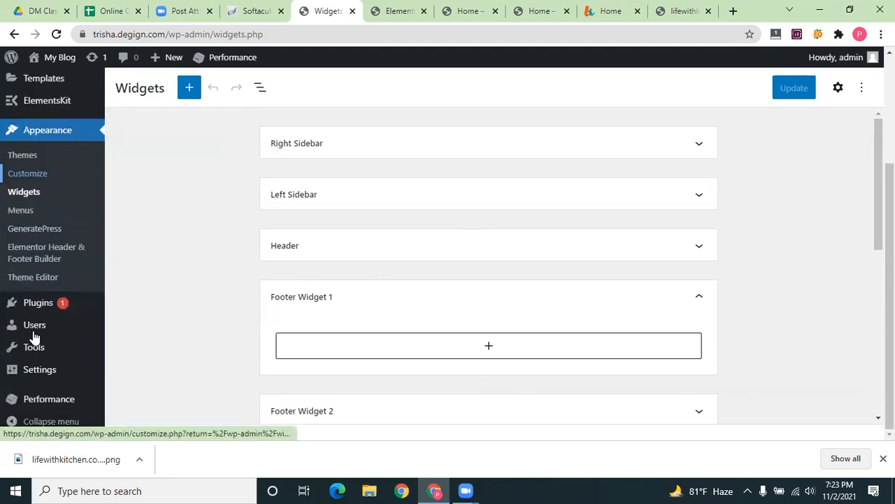
{"action": "mouse_move", "coordinate": [38, 303]}
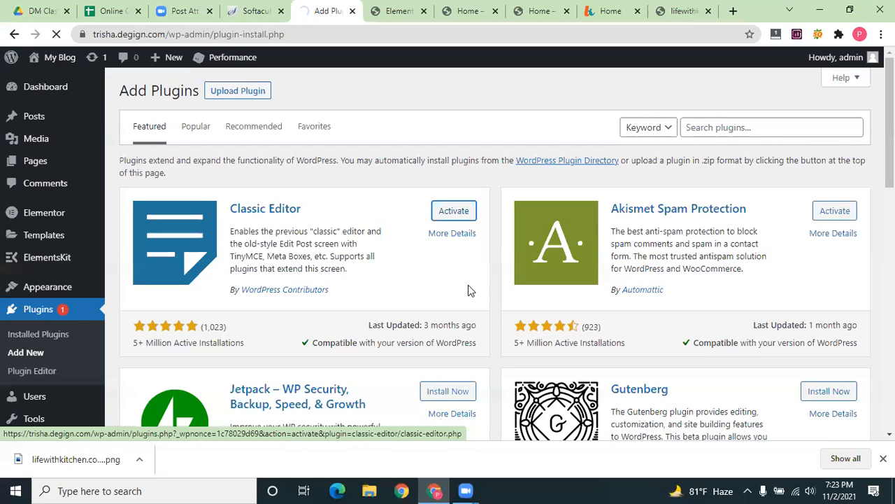
Activate the Classic Editor plugin and head back to Appearance > Widgets
{"action": "left_click", "coordinate": [453, 212]}
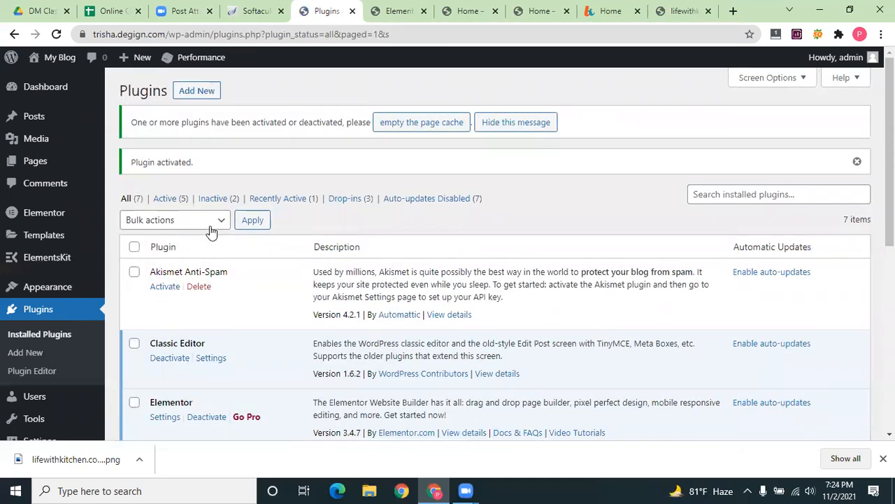
{"action": "scroll", "coordinate": [212, 228], "scroll_direction": "down", "scroll_amount": 2}
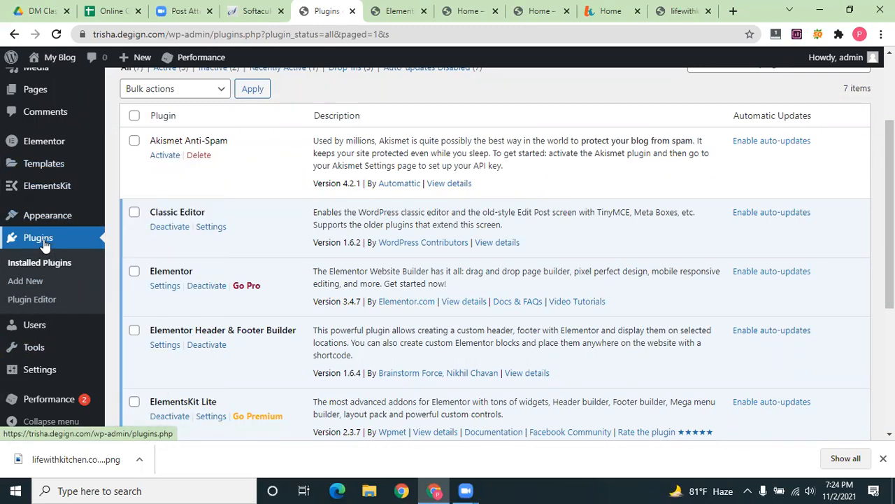
{"action": "mouse_move", "coordinate": [42, 142]}
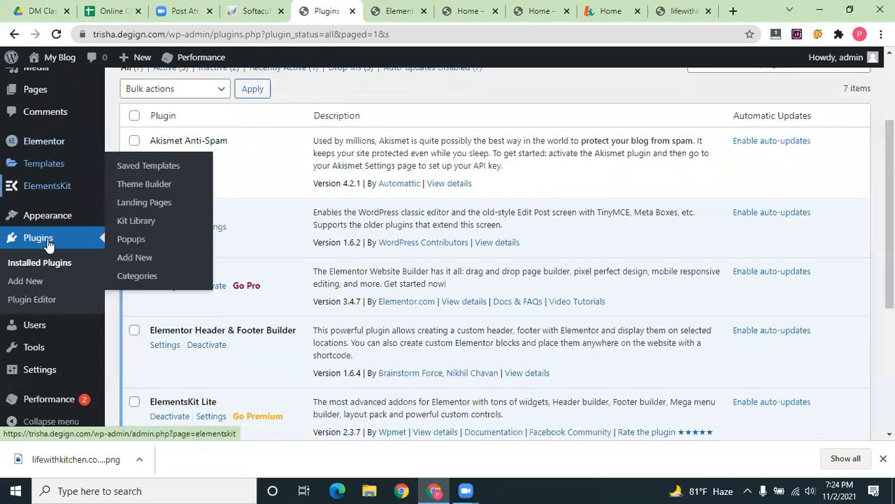
{"action": "mouse_move", "coordinate": [47, 223]}
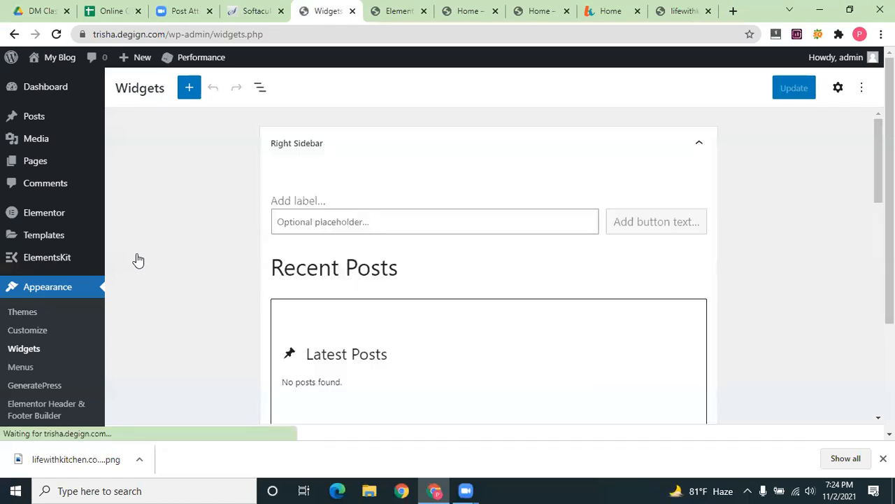
Collapse Right Sidebar and toggle the widget area settings sidebar open and closed
{"action": "left_click", "coordinate": [698, 143]}
{"action": "left_click", "coordinate": [839, 88]}
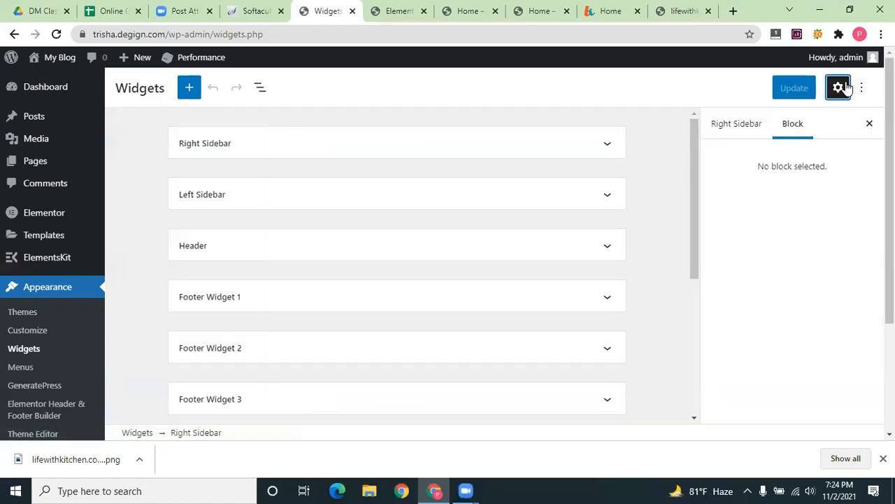
{"action": "left_click", "coordinate": [839, 88]}
{"action": "left_click", "coordinate": [836, 87]}
{"action": "left_click", "coordinate": [735, 122]}
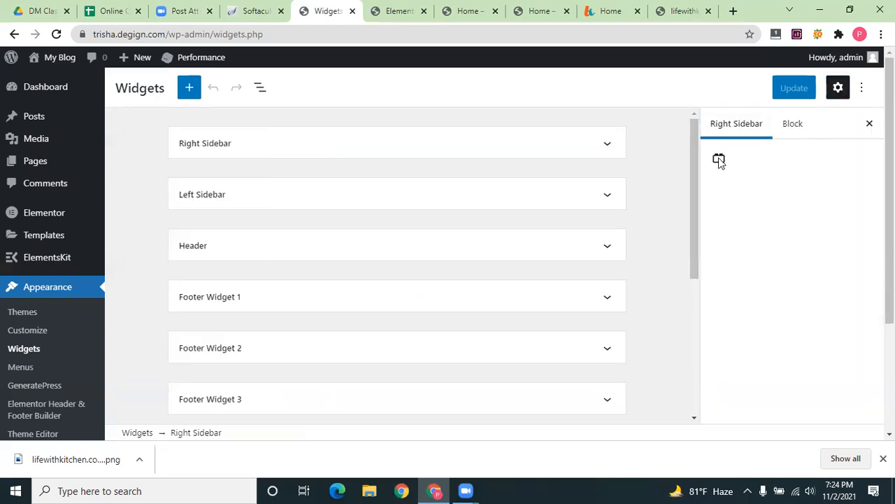
{"action": "left_click", "coordinate": [871, 125]}
{"action": "scroll", "coordinate": [500, 250], "scroll_direction": "down", "scroll_amount": 4}
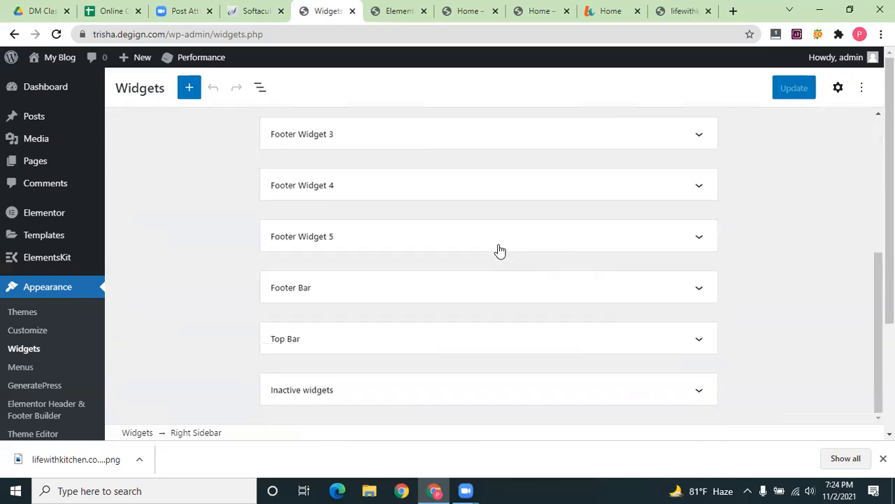
Deselect Right Sidebar, glance at Chrome's full downloads list, then close that tab
{"action": "left_click", "coordinate": [142, 434]}
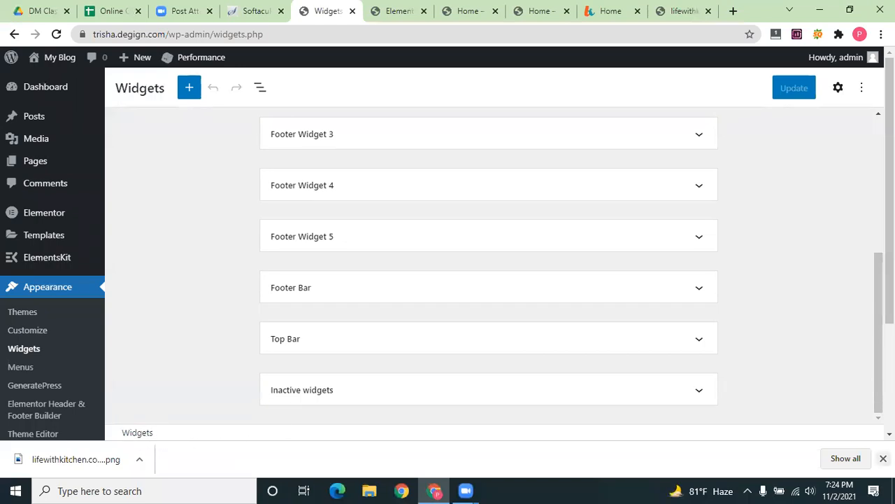
{"action": "left_click", "coordinate": [846, 459]}
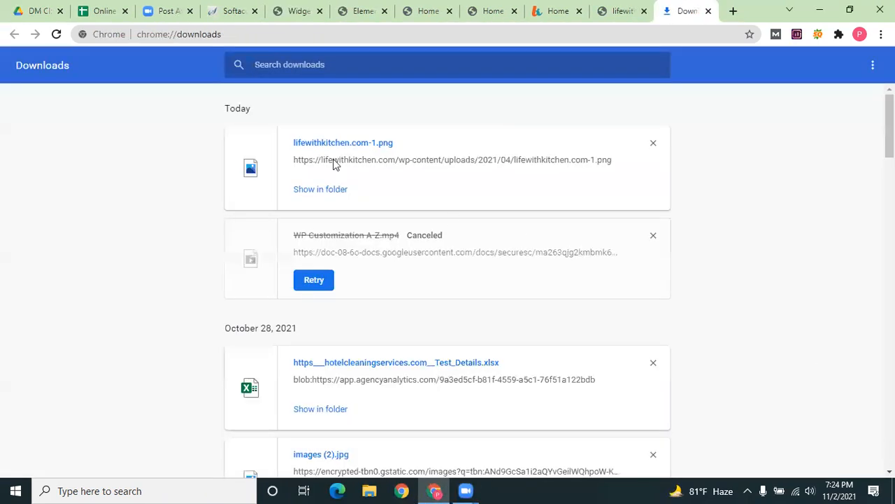
{"action": "left_click", "coordinate": [708, 11]}
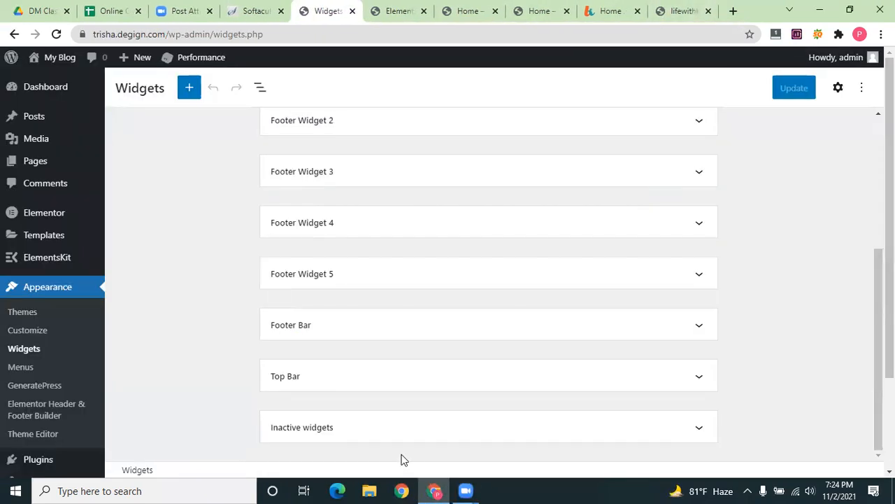
{"action": "scroll", "coordinate": [392, 238], "scroll_direction": "up", "scroll_amount": 3}
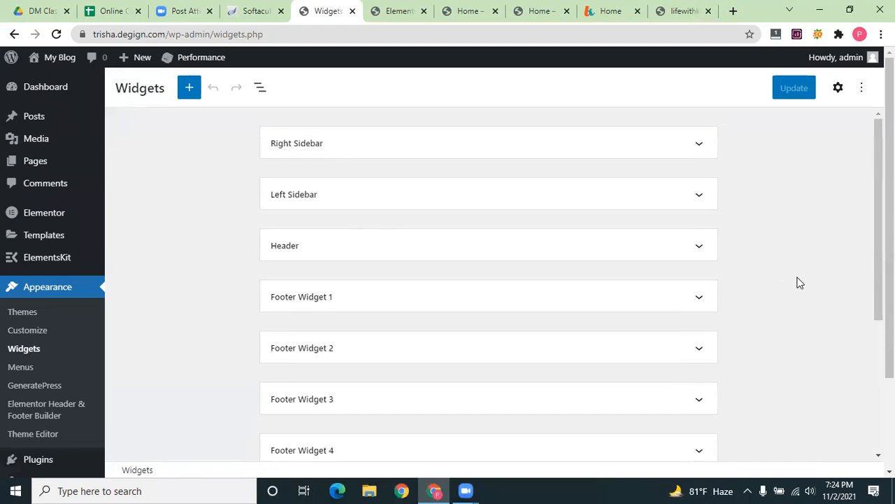
Drag a Paragraph block from the full block library into the expanded Footer Widget 1
{"action": "left_click", "coordinate": [672, 300]}
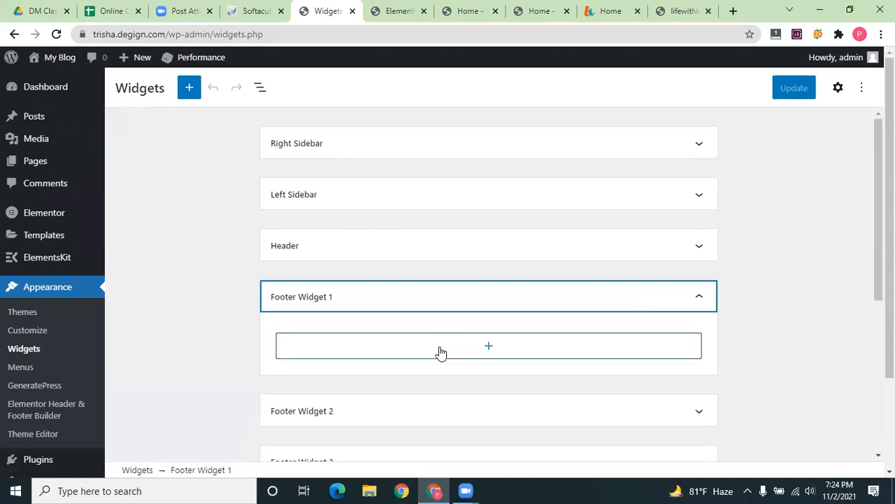
{"action": "left_click", "coordinate": [487, 347]}
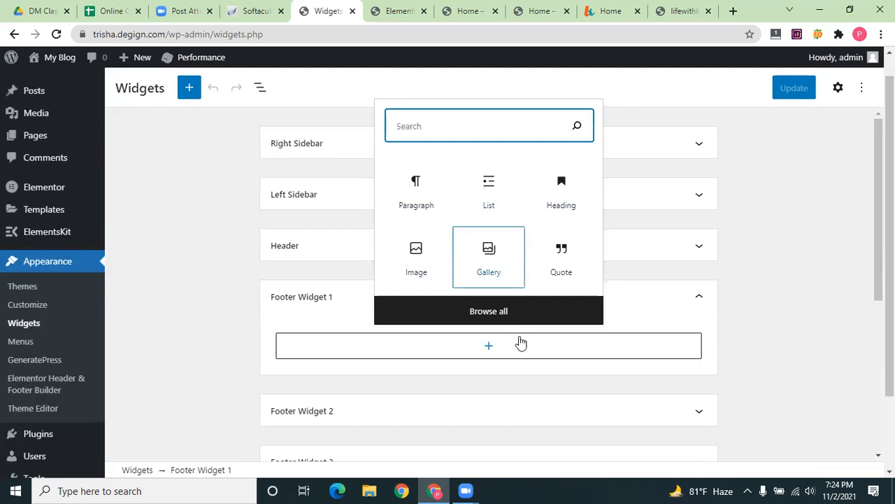
{"action": "left_click", "coordinate": [509, 316]}
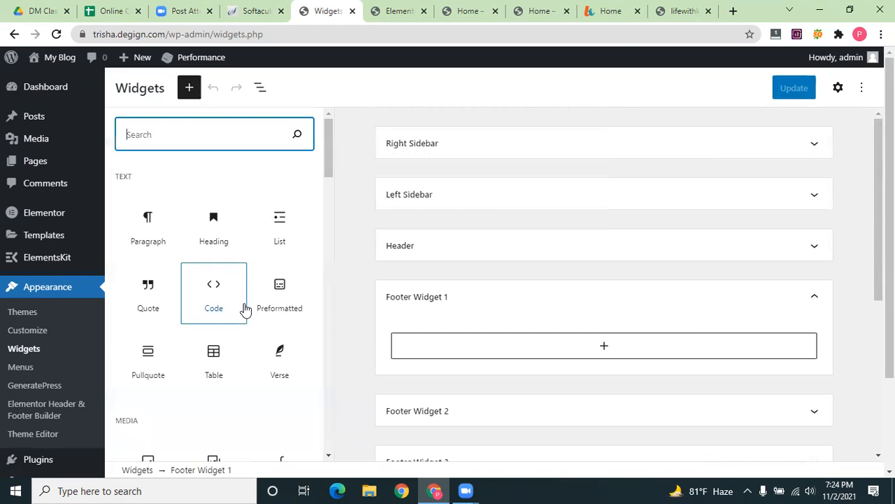
{"action": "scroll", "coordinate": [244, 306], "scroll_direction": "down", "scroll_amount": 3}
{"action": "scroll", "coordinate": [244, 310], "scroll_direction": "down", "scroll_amount": 3}
{"action": "scroll", "coordinate": [245, 310], "scroll_direction": "up", "scroll_amount": 3}
{"action": "scroll", "coordinate": [244, 310], "scroll_direction": "up", "scroll_amount": 3}
{"action": "left_click_drag", "start_coordinate": [142, 238], "coordinate": [578, 373]}
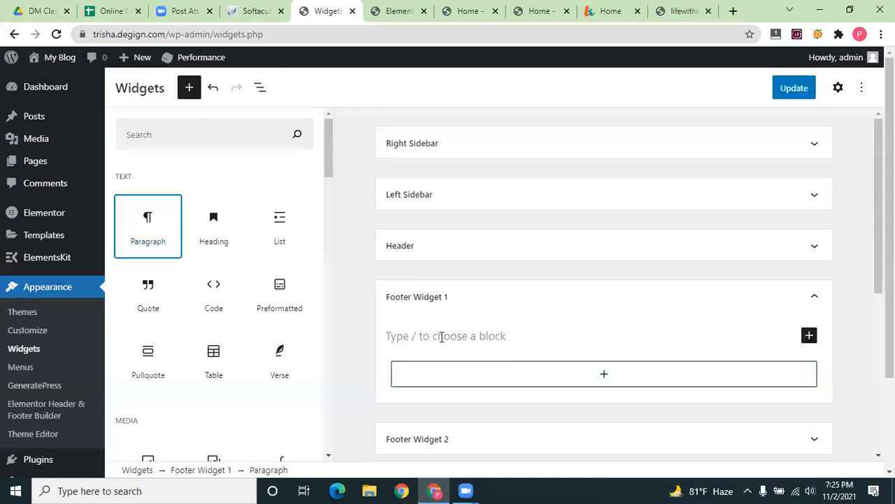
{"action": "left_click", "coordinate": [441, 337]}
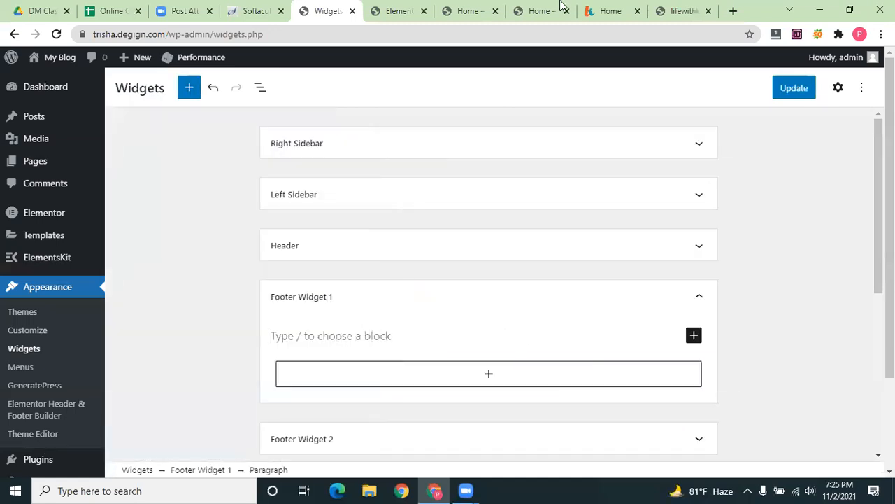
{"action": "left_click", "coordinate": [589, 8]}
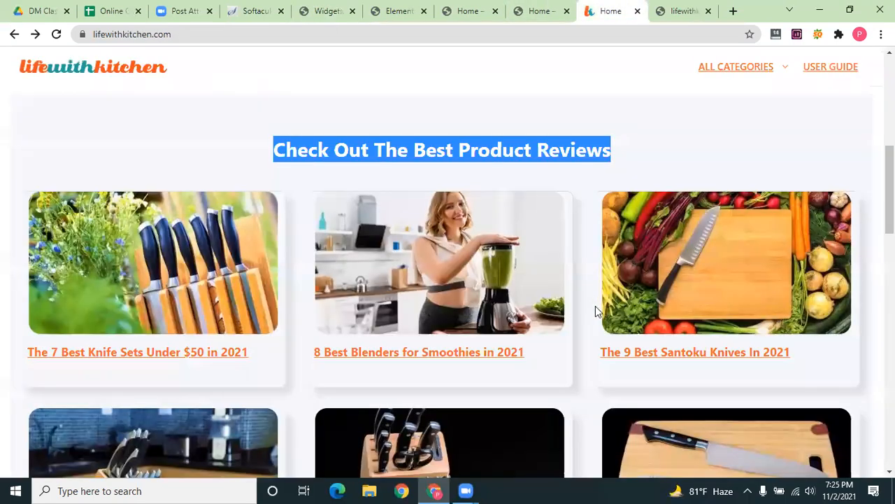
Copy the footer link row from lifewithkitchen.com and paste it into the Footer Widget 1 paragraph
{"action": "scroll", "coordinate": [520, 427], "scroll_direction": "down", "scroll_amount": 5}
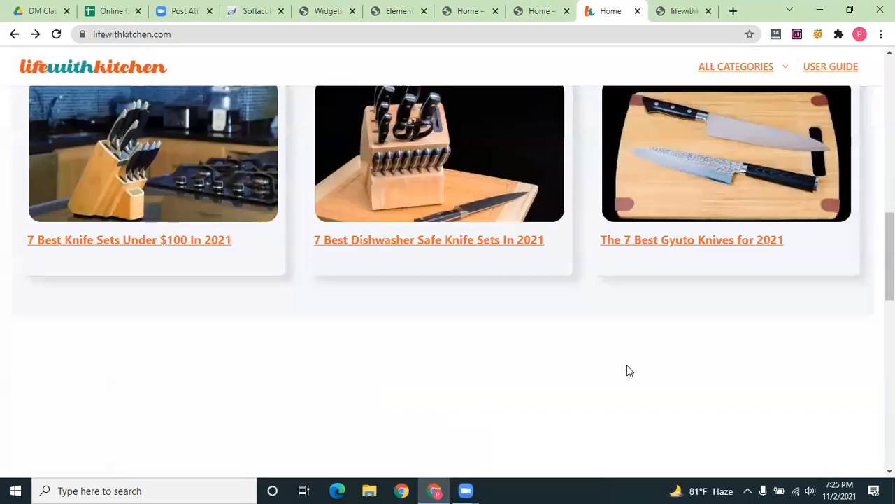
{"action": "scroll", "coordinate": [627, 370], "scroll_direction": "down", "scroll_amount": 4}
{"action": "left_click_drag", "start_coordinate": [603, 348], "coordinate": [278, 355]}
{"action": "key", "text": "ctrl+c"}
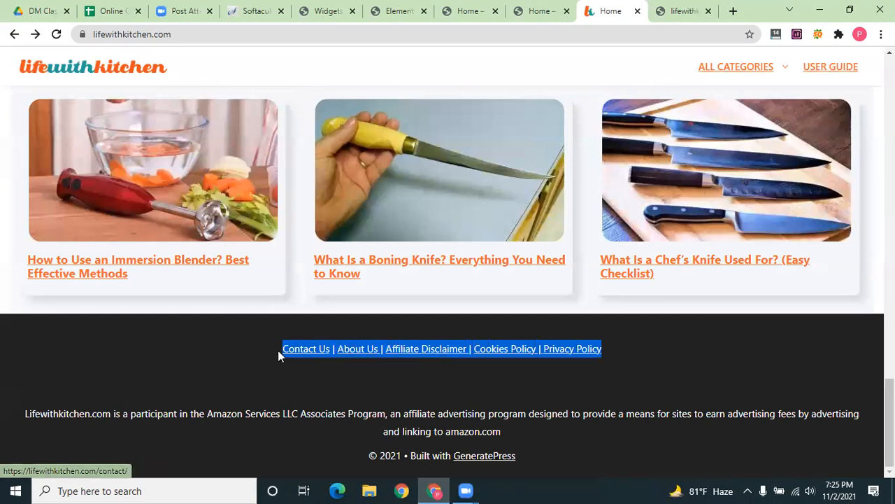
{"action": "left_click", "coordinate": [536, 10]}
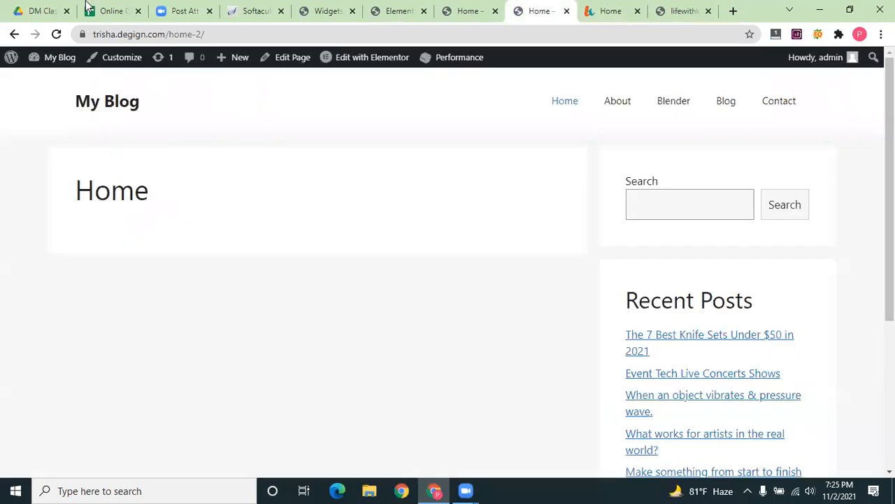
{"action": "left_click", "coordinate": [329, 11]}
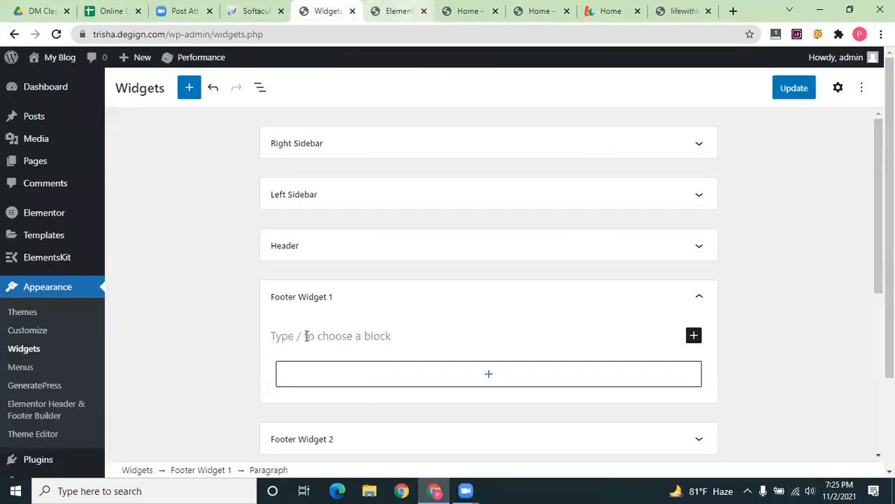
{"action": "key", "text": "ctrl+v"}
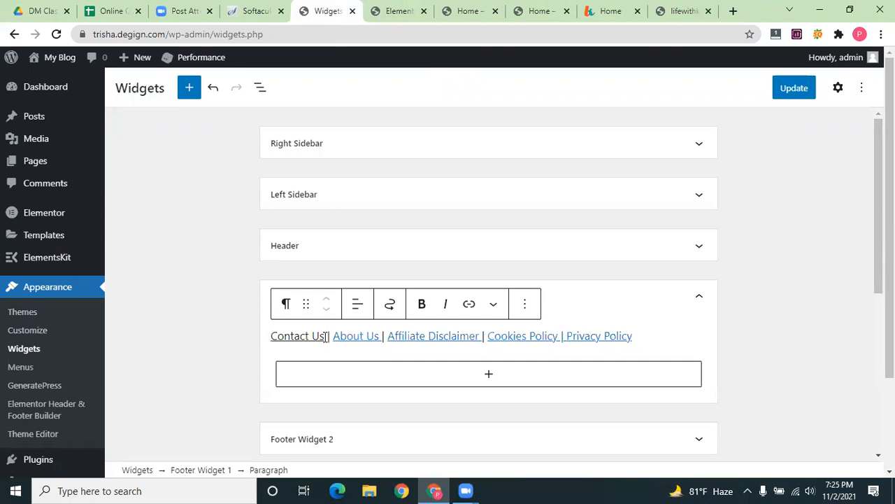
Delete the old address from the Contact Us link's edit field
{"action": "left_click", "coordinate": [274, 337], "text": "shift"}
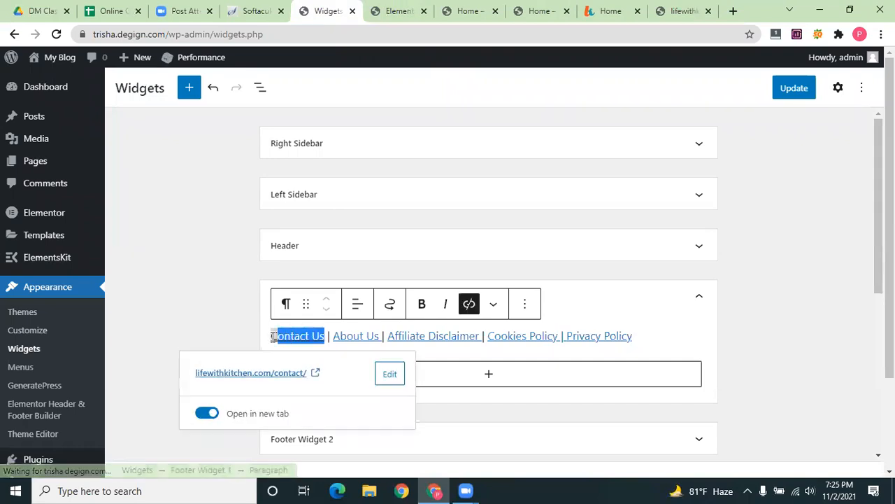
{"action": "left_click", "coordinate": [386, 377]}
{"action": "key", "text": "ctrl+a"}
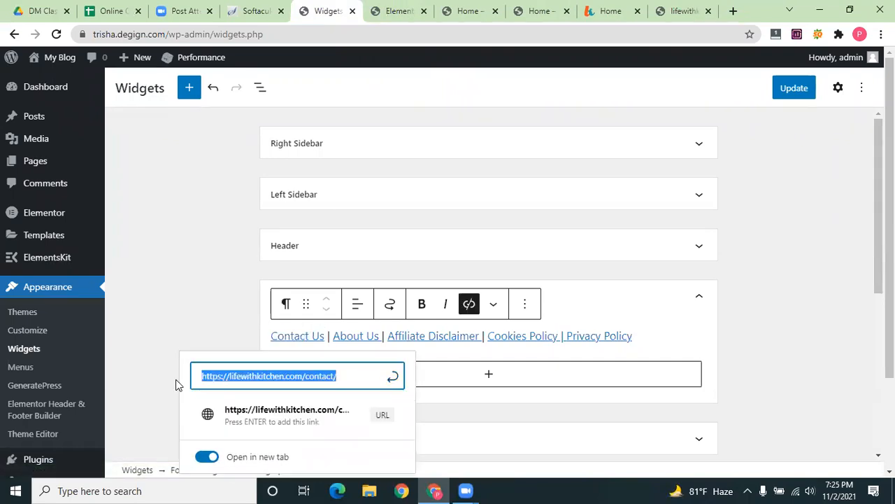
{"action": "key", "text": "BackSpace"}
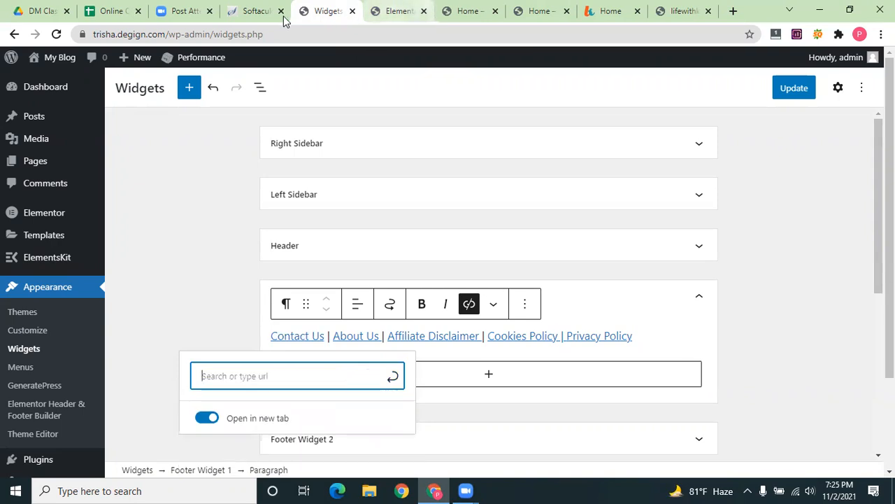
Strip the URL path to load the site's home page, then open About WordPress
{"action": "left_click", "coordinate": [399, 11]}
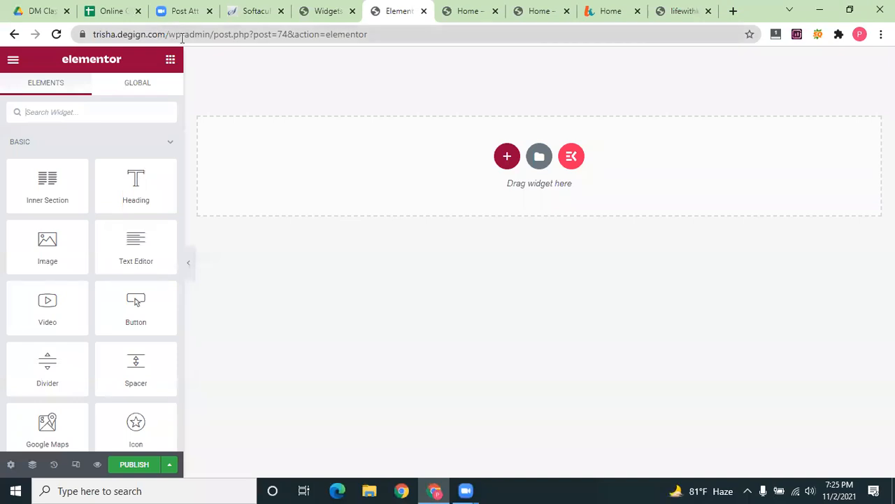
{"action": "left_click_drag", "start_coordinate": [182, 37], "coordinate": [434, 33]}
{"action": "key", "text": "BackSpace"}
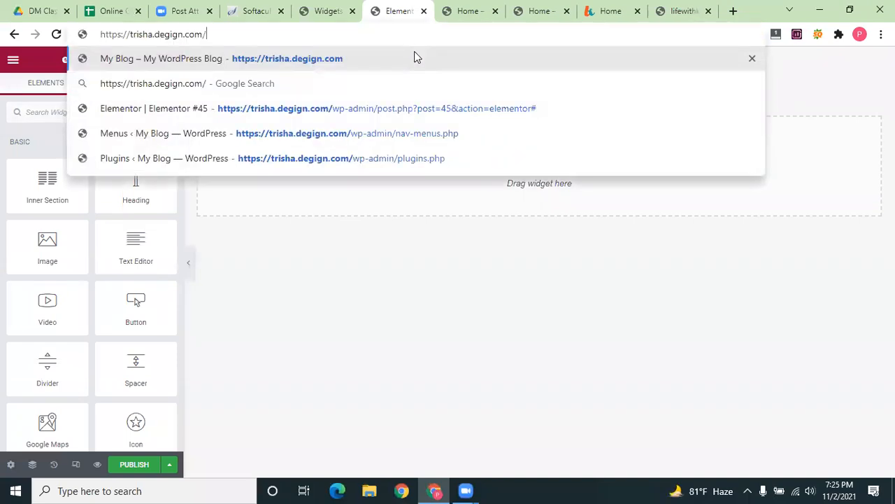
{"action": "key", "text": "Return"}
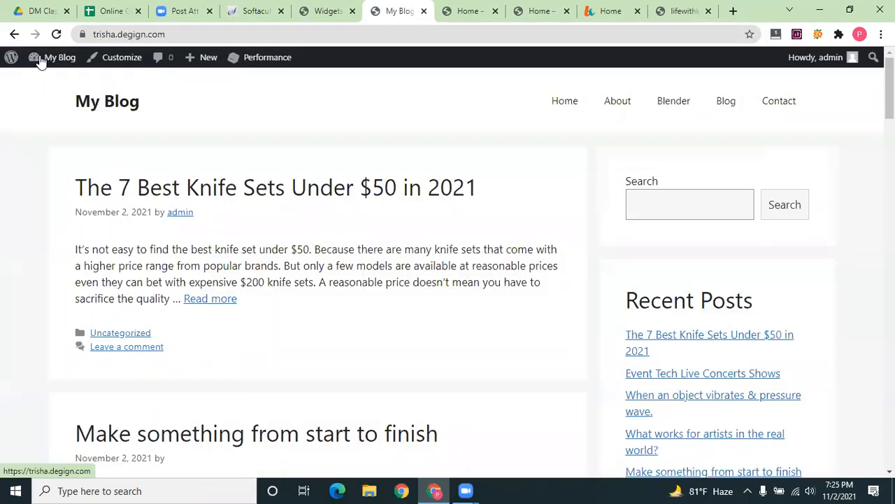
{"action": "mouse_move", "coordinate": [11, 57]}
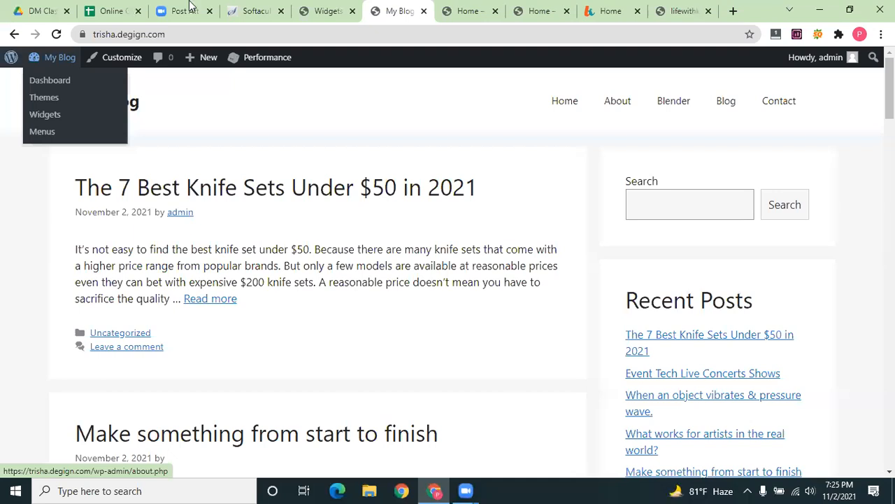
{"action": "left_click", "coordinate": [10, 58]}
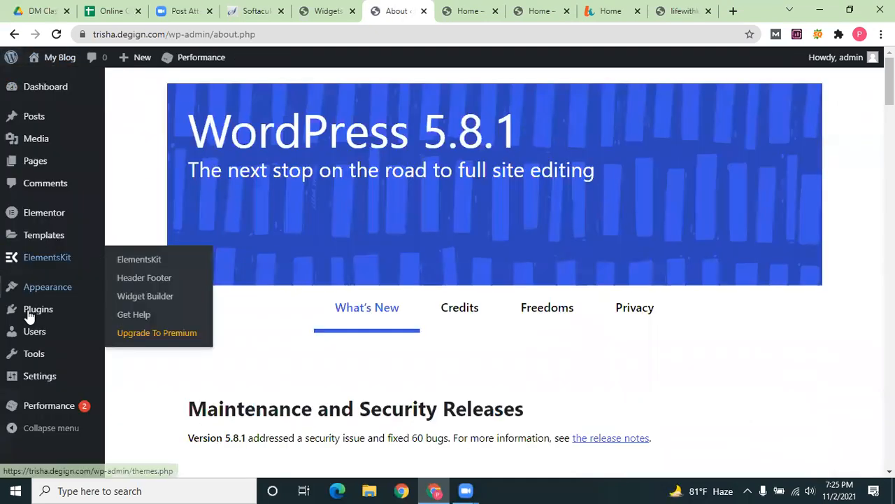
Check the Home page preview, then return to the Widgets editor
{"action": "mouse_move", "coordinate": [30, 316]}
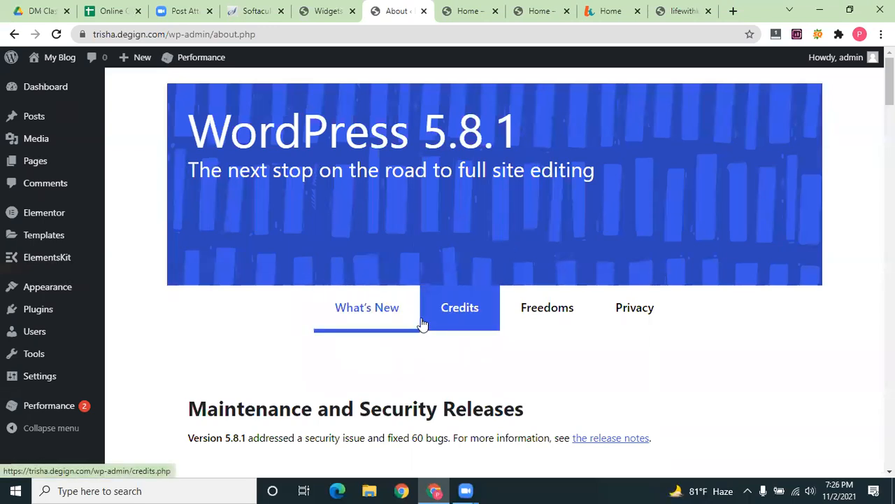
{"action": "left_click", "coordinate": [464, 11]}
{"action": "scroll", "coordinate": [588, 380], "scroll_direction": "up", "scroll_amount": 1}
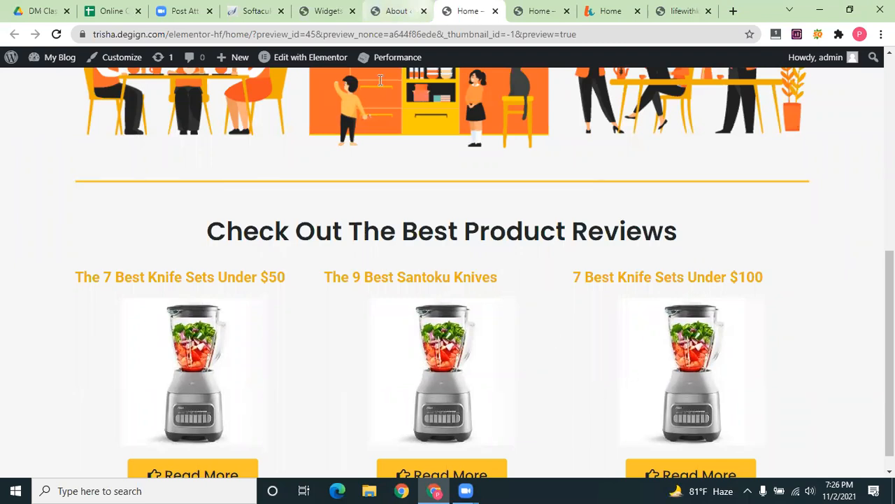
{"action": "key", "text": "ctrl+shift+Tab"}
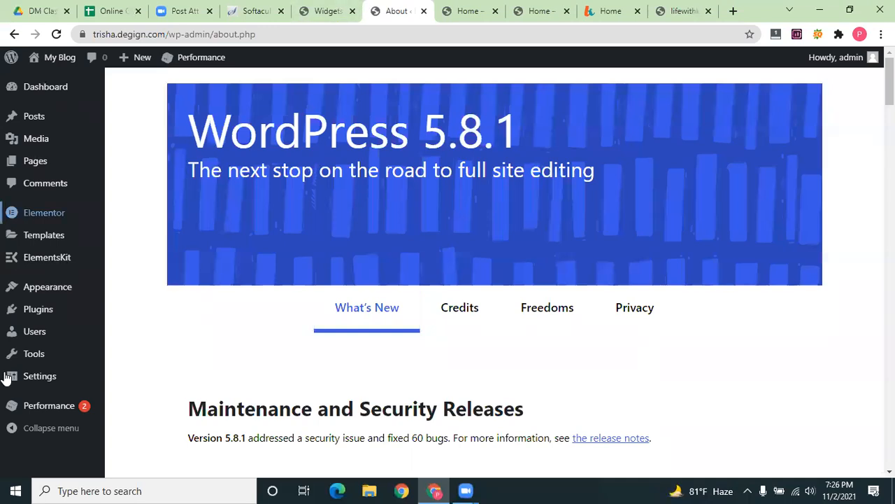
{"action": "left_click", "coordinate": [331, 8]}
{"action": "key", "text": "ctrl+Tab"}
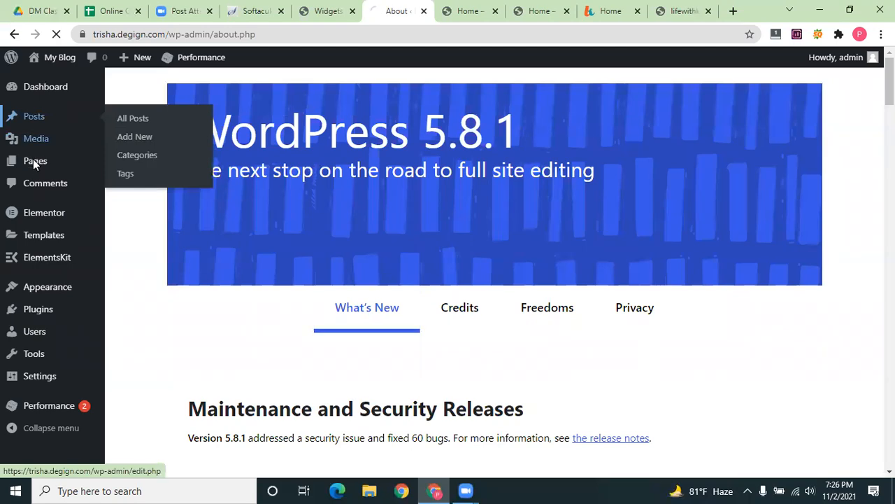
{"action": "left_click", "coordinate": [33, 162]}
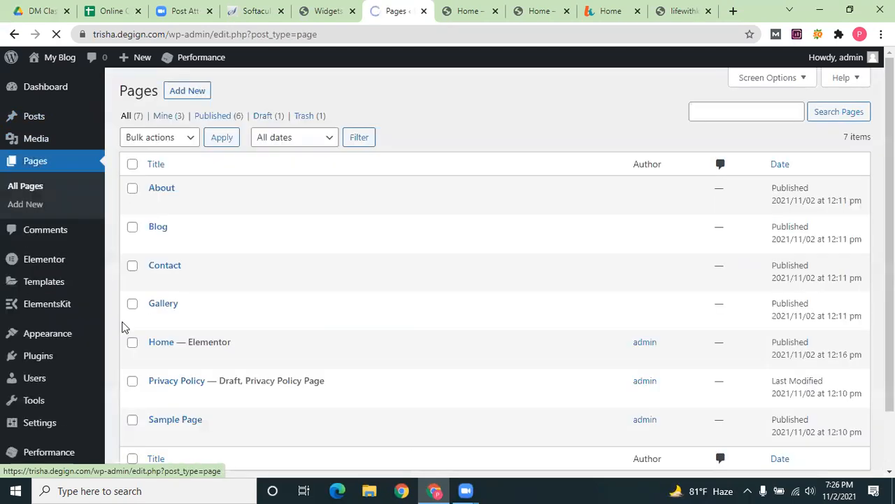
{"action": "left_click", "coordinate": [155, 281]}
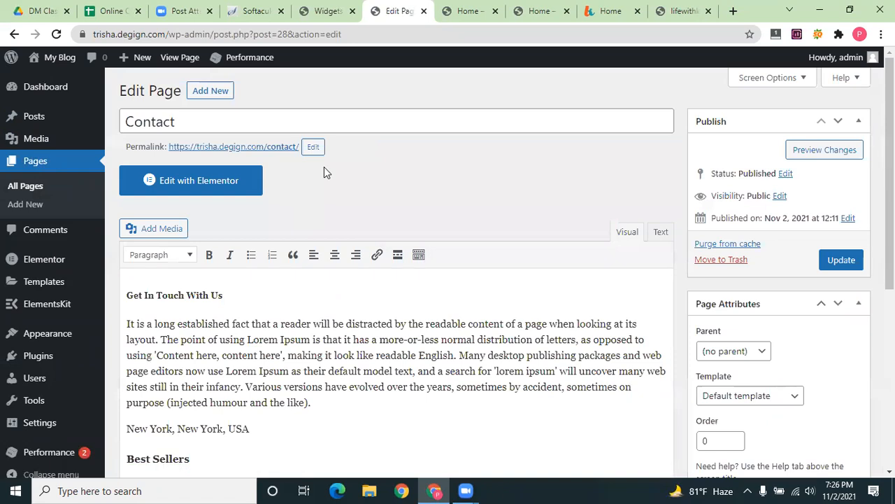
{"action": "left_click_drag", "start_coordinate": [301, 145], "coordinate": [170, 149]}
{"action": "key", "text": "ctrl+c"}
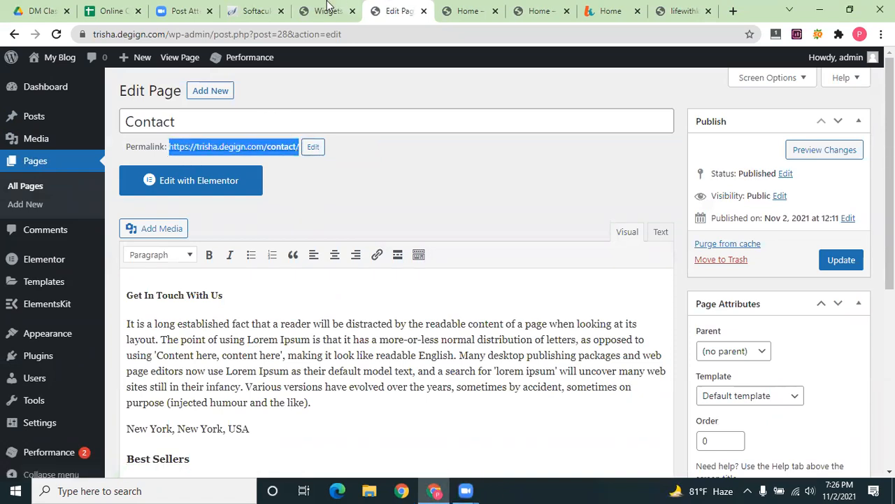
{"action": "left_click", "coordinate": [327, 11]}
{"action": "key", "text": "ctrl+v"}
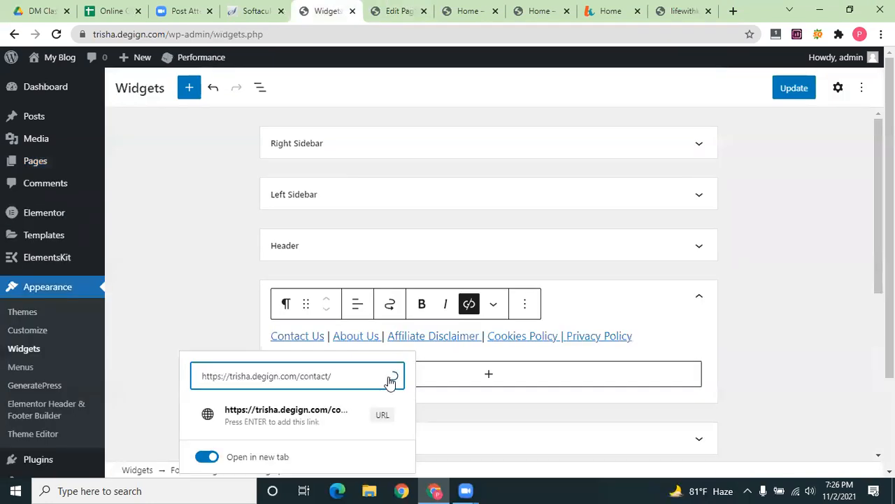
{"action": "left_click", "coordinate": [332, 420]}
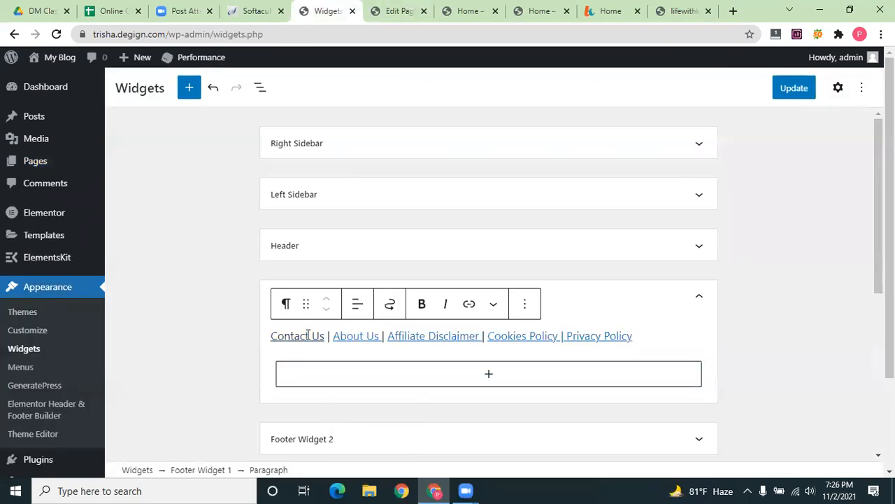
Verify the Contact Us link, then open the About Us link for editing
{"action": "left_click", "coordinate": [256, 340]}
{"action": "left_click_drag", "start_coordinate": [334, 336], "coordinate": [382, 336]}
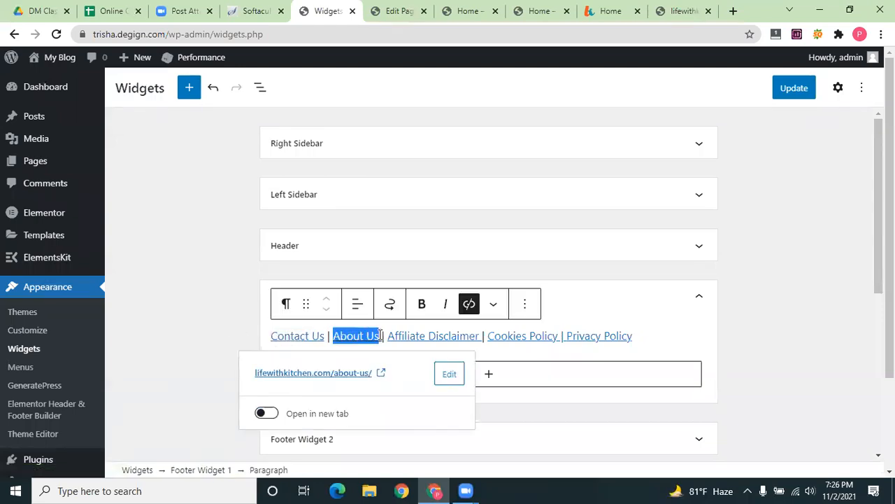
{"action": "left_click", "coordinate": [447, 376]}
{"action": "key", "text": "ctrl+a"}
{"action": "key", "text": "BackSpace"}
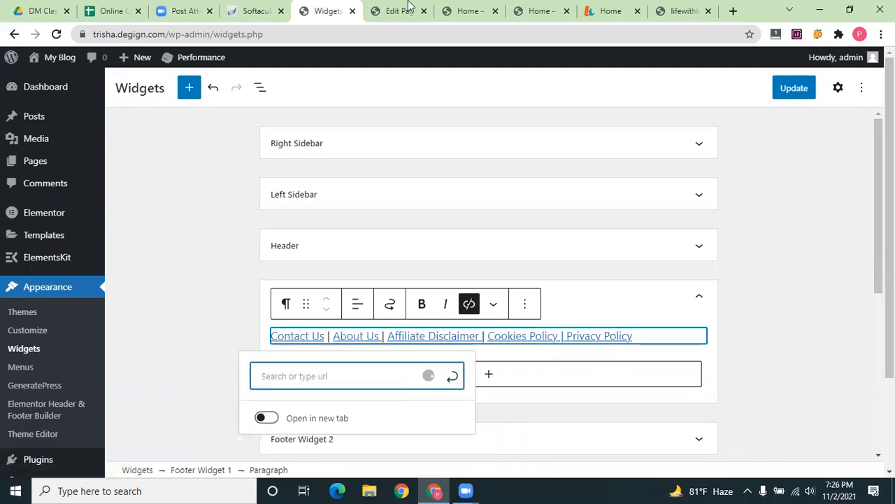
{"action": "key", "text": "ctrl+Tab"}
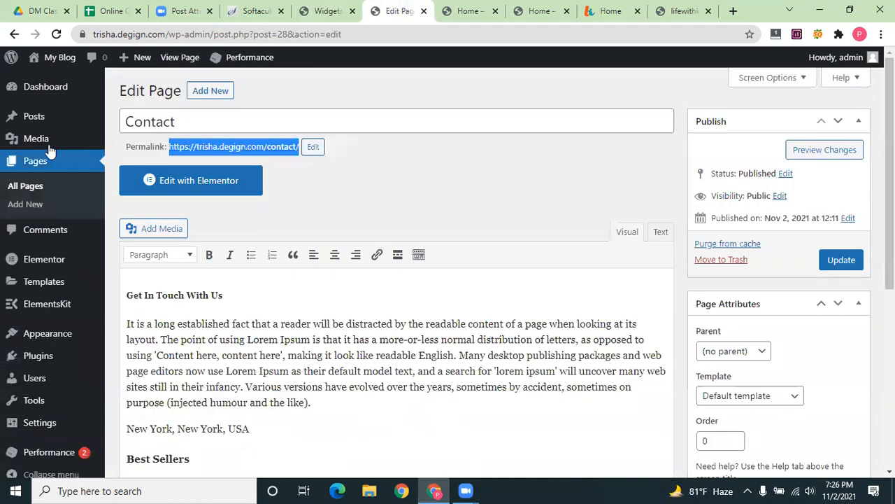
{"action": "left_click", "coordinate": [25, 190]}
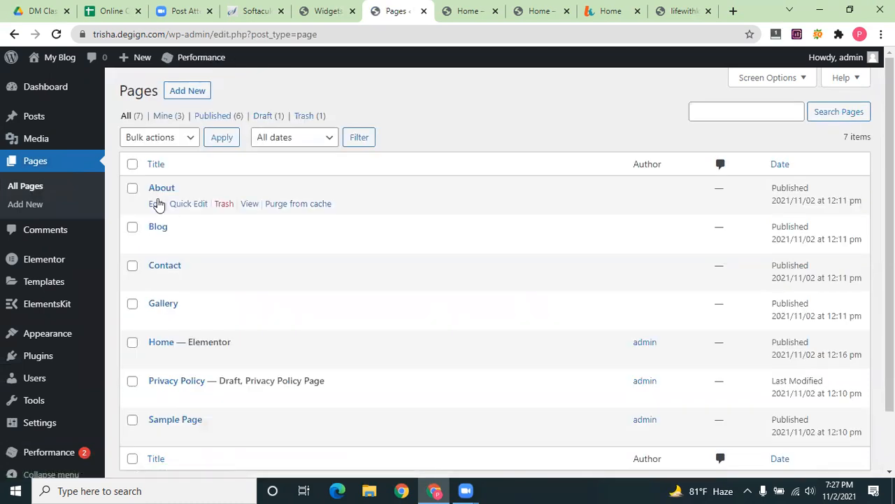
{"action": "left_click", "coordinate": [156, 203]}
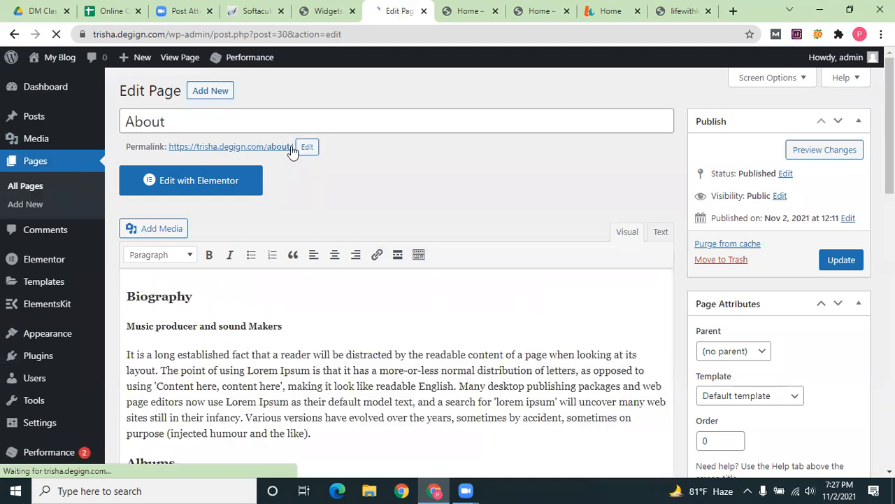
{"action": "left_click_drag", "start_coordinate": [293, 144], "coordinate": [170, 152]}
{"action": "key", "text": "ctrl+c"}
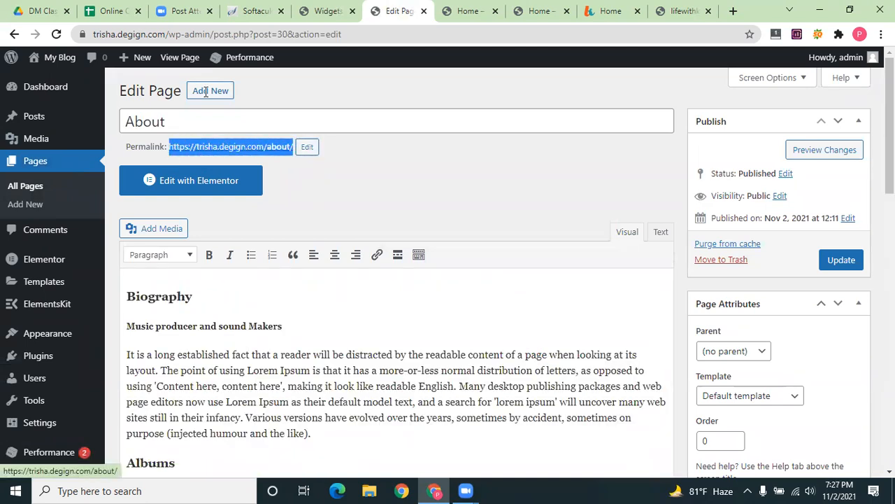
{"action": "left_click", "coordinate": [308, 9]}
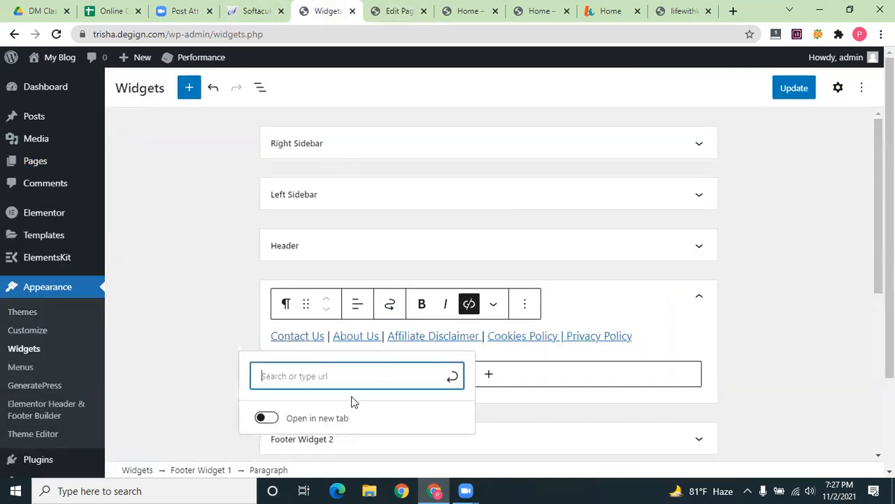
{"action": "key", "text": "ctrl+v"}
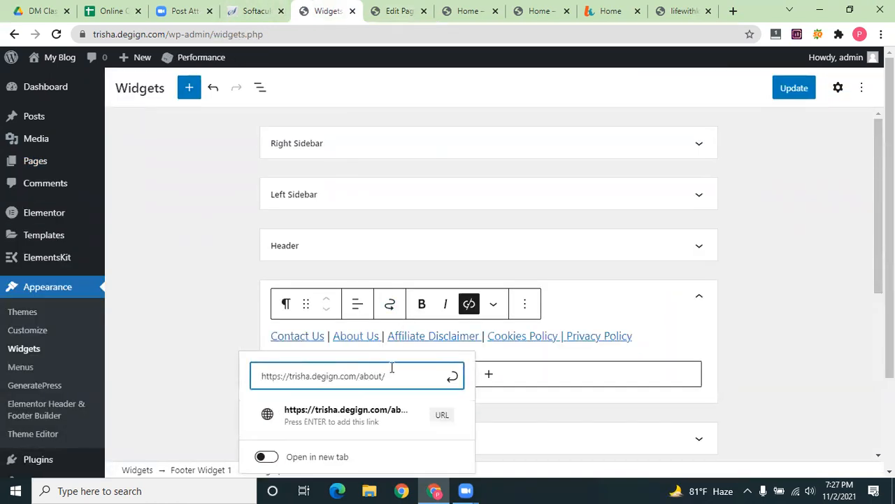
Link About Us to the About page, then inspect the Affiliate Disclaimer link in the live home page footer
{"action": "key", "text": "Return"}
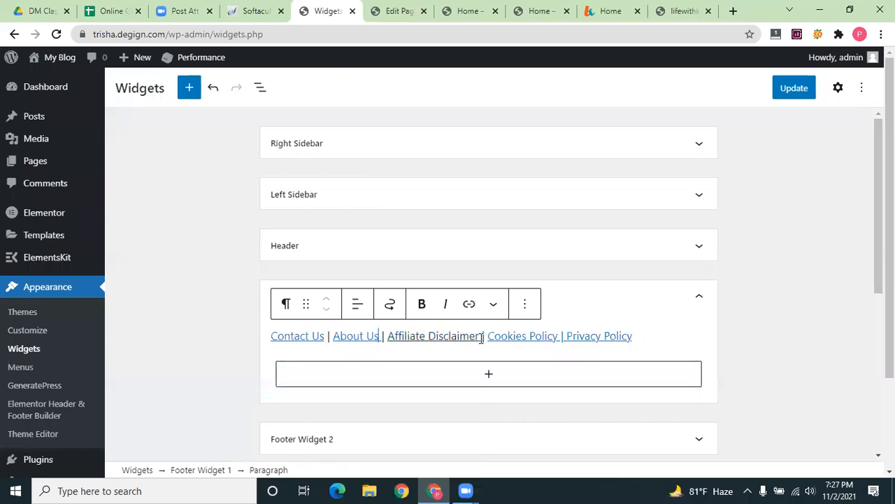
{"action": "left_click_drag", "start_coordinate": [479, 336], "coordinate": [389, 337]}
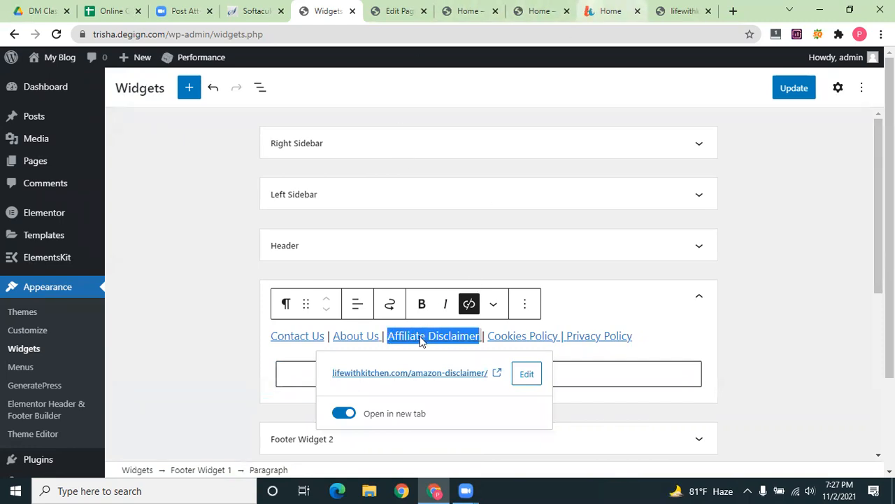
{"action": "left_click", "coordinate": [611, 11]}
{"action": "right_click", "coordinate": [440, 346]}
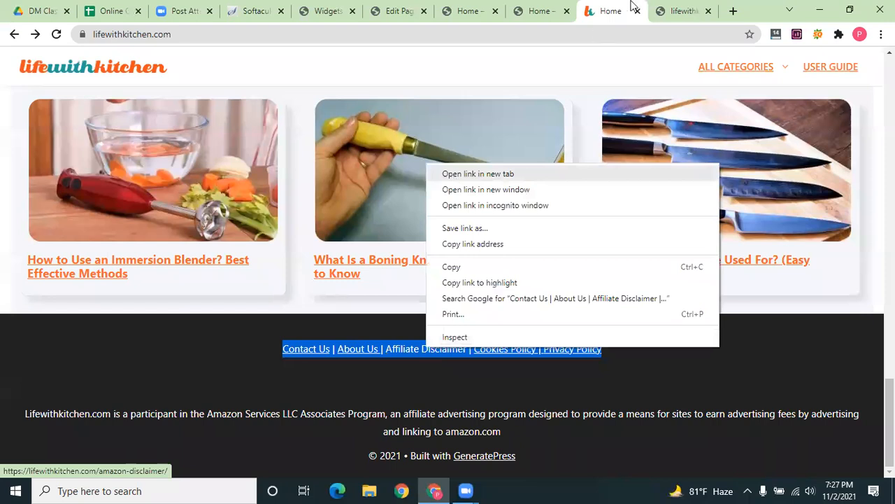
Open the footer's Affiliate Disclaimer link in a new tab and scroll through the Amazon Disclaimer page
{"action": "left_click", "coordinate": [455, 173]}
{"action": "left_click", "coordinate": [620, 10]}
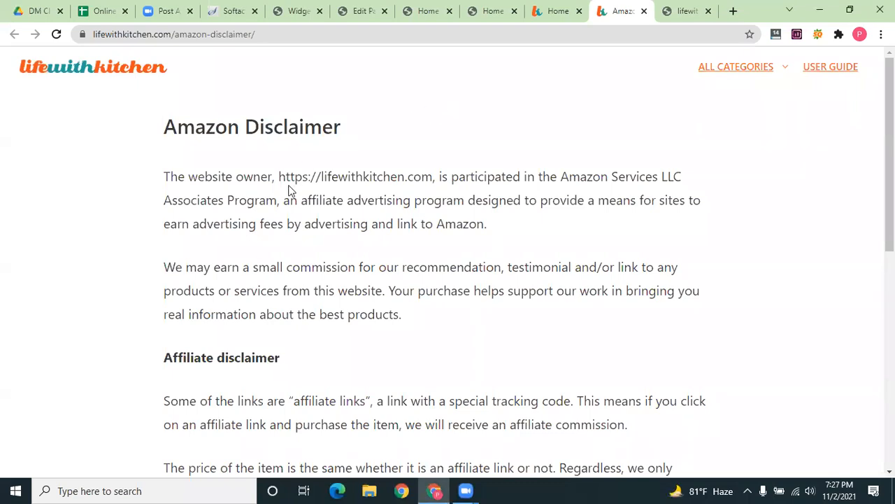
{"action": "scroll", "coordinate": [255, 215], "scroll_direction": "down", "scroll_amount": 1}
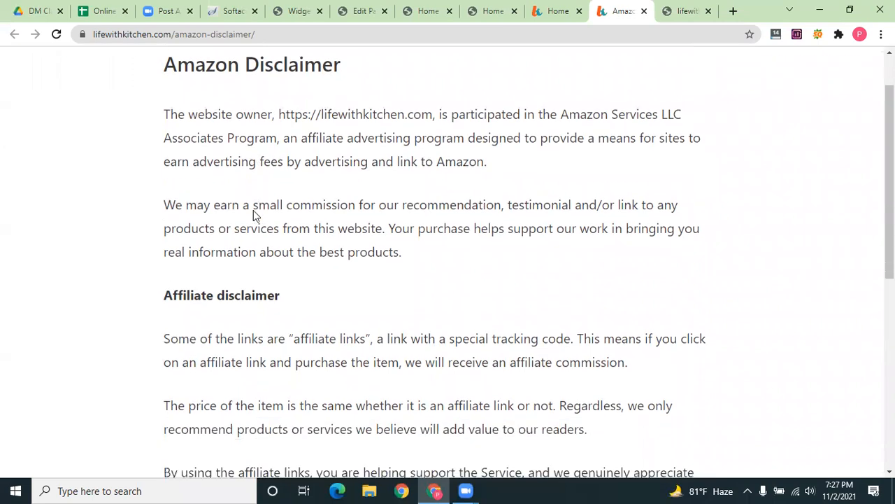
{"action": "scroll", "coordinate": [255, 216], "scroll_direction": "down", "scroll_amount": 1}
{"action": "scroll", "coordinate": [253, 210], "scroll_direction": "down", "scroll_amount": 3}
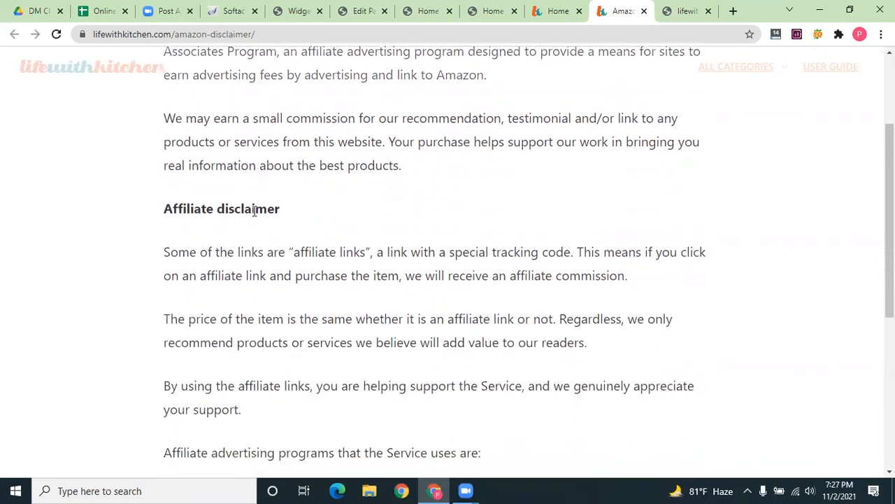
{"action": "scroll", "coordinate": [253, 212], "scroll_direction": "down", "scroll_amount": 3}
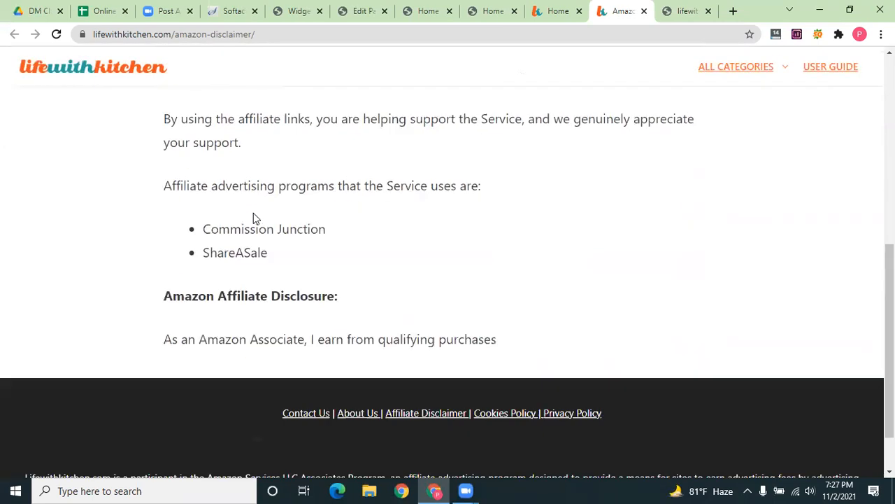
{"action": "scroll", "coordinate": [254, 231], "scroll_direction": "up", "scroll_amount": 2}
Highlight the disclaimer text and the site address in its first paragraph, then go back to Widgets
{"action": "left_click_drag", "start_coordinate": [522, 412], "coordinate": [161, 66]}
{"action": "left_click_drag", "start_coordinate": [172, 139], "coordinate": [97, 272]}
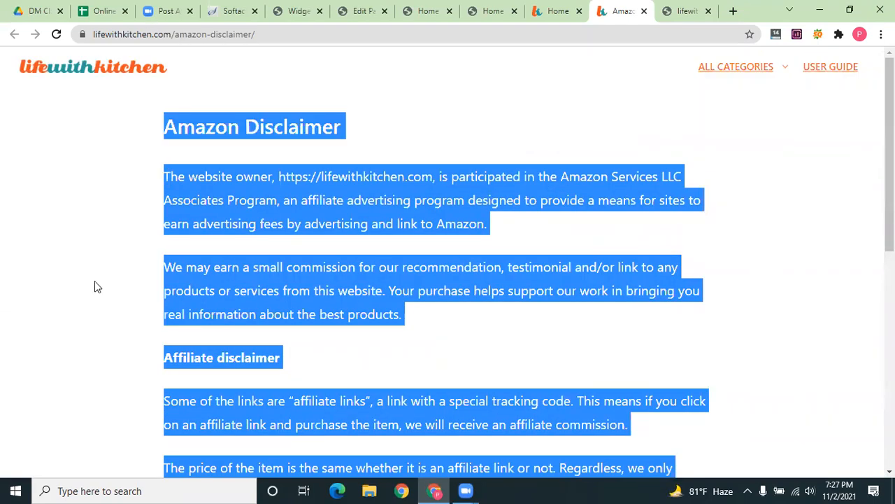
{"action": "left_click", "coordinate": [98, 287]}
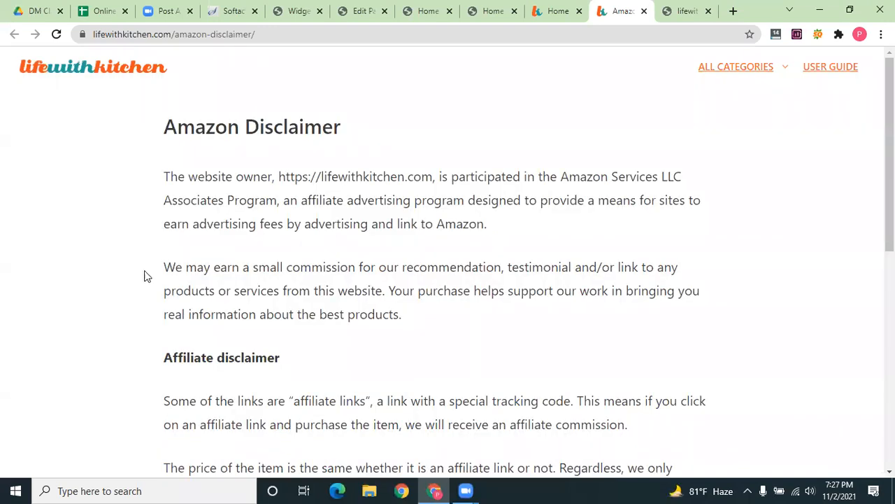
{"action": "left_click_drag", "start_coordinate": [433, 177], "coordinate": [278, 178]}
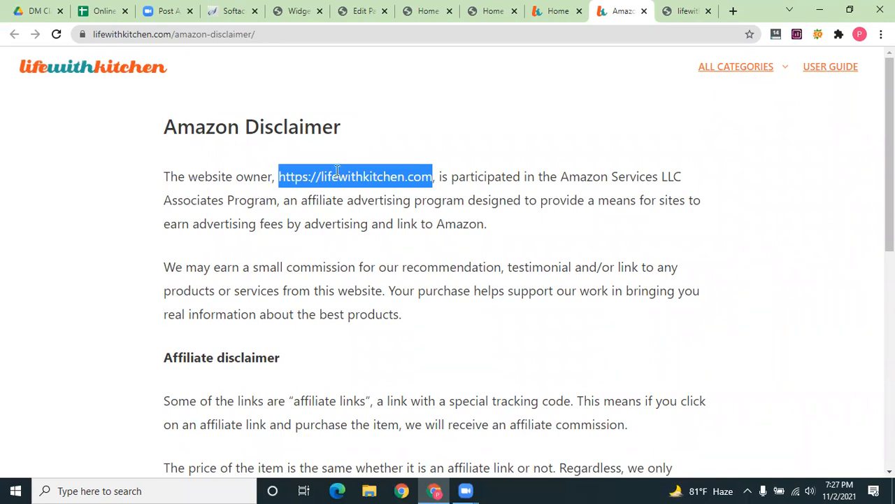
{"action": "scroll", "coordinate": [335, 180], "scroll_direction": "down", "scroll_amount": 2}
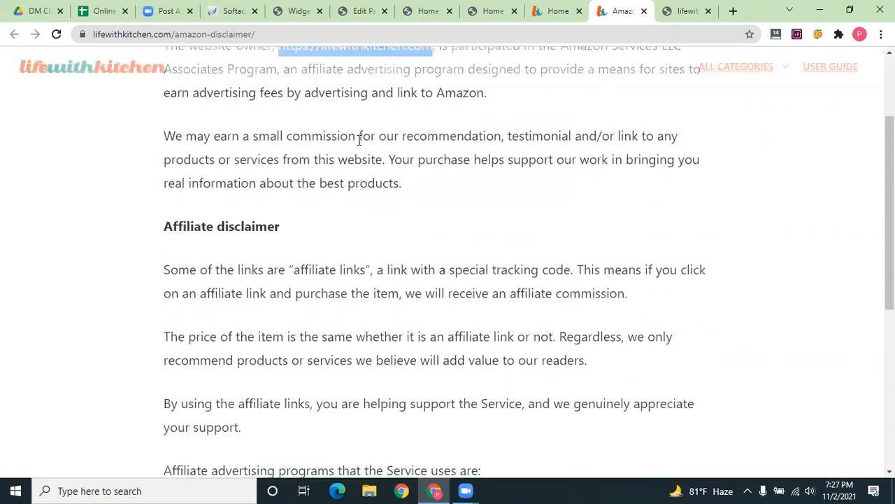
{"action": "scroll", "coordinate": [364, 137], "scroll_direction": "down", "scroll_amount": 2}
{"action": "left_click_drag", "start_coordinate": [365, 138], "coordinate": [318, 149]}
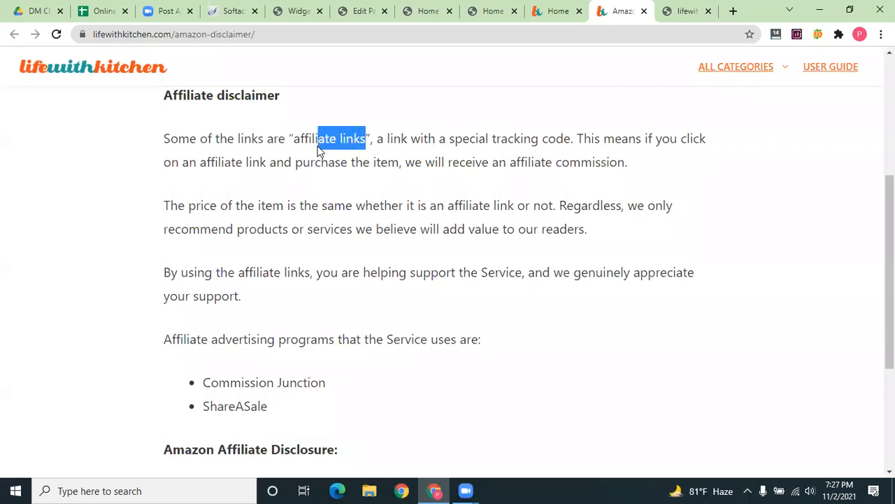
{"action": "scroll", "coordinate": [229, 179], "scroll_direction": "down", "scroll_amount": 3}
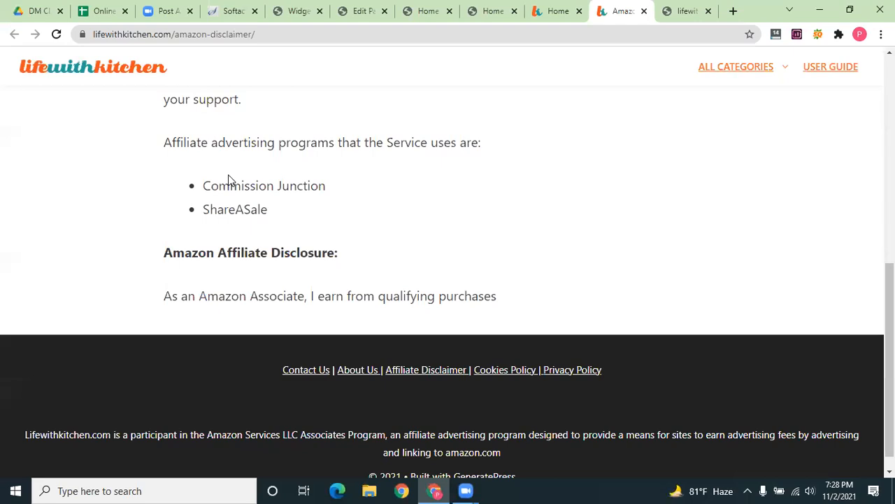
{"action": "scroll", "coordinate": [228, 179], "scroll_direction": "up", "scroll_amount": 4}
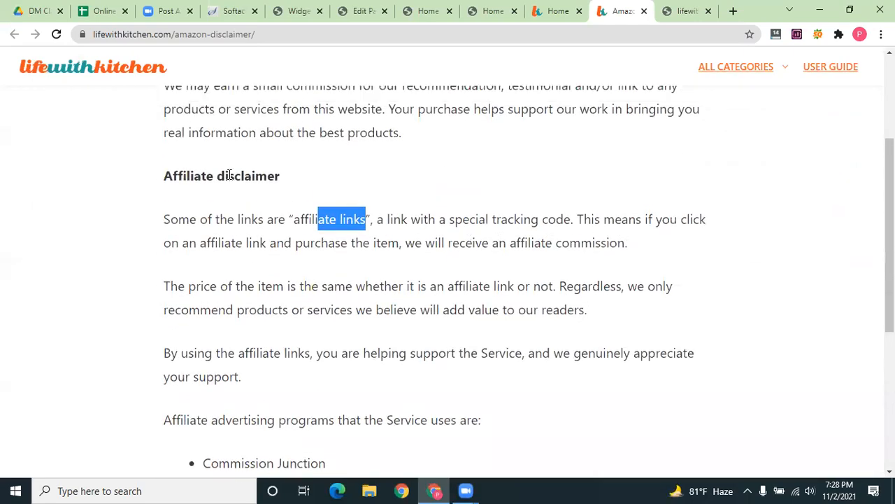
{"action": "scroll", "coordinate": [229, 176], "scroll_direction": "up", "scroll_amount": 3}
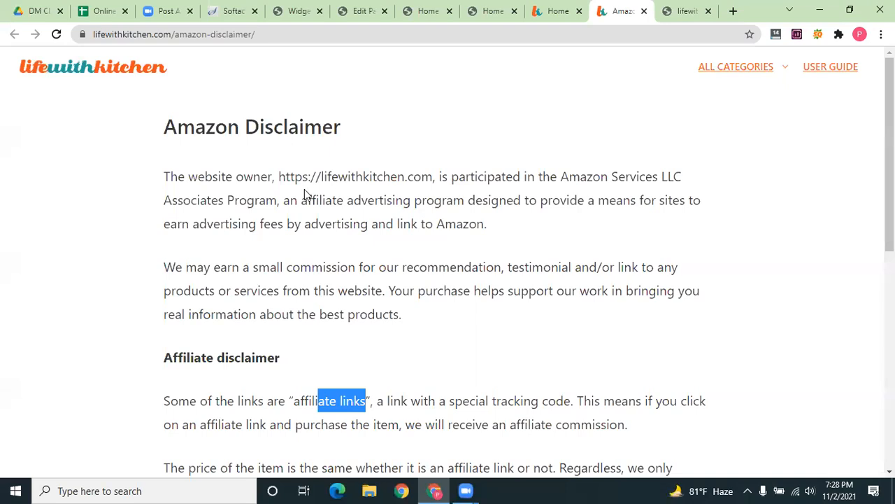
{"action": "left_click_drag", "start_coordinate": [278, 178], "coordinate": [433, 180]}
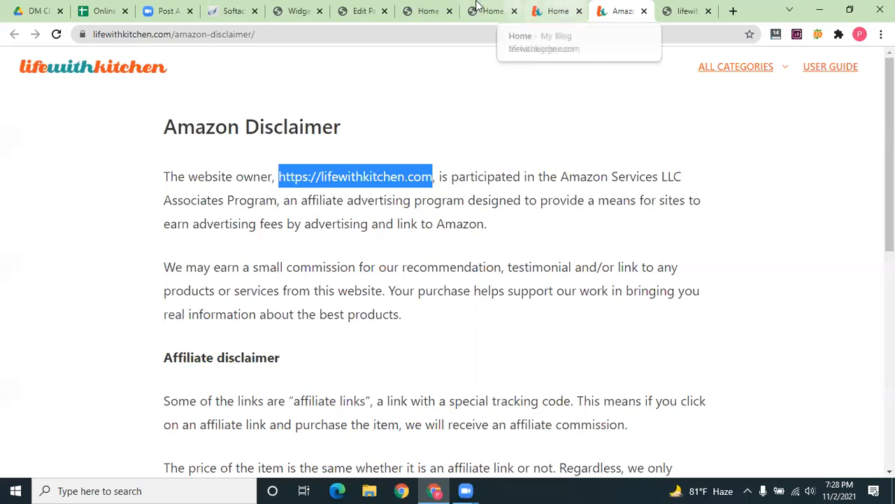
{"action": "left_click", "coordinate": [297, 11]}
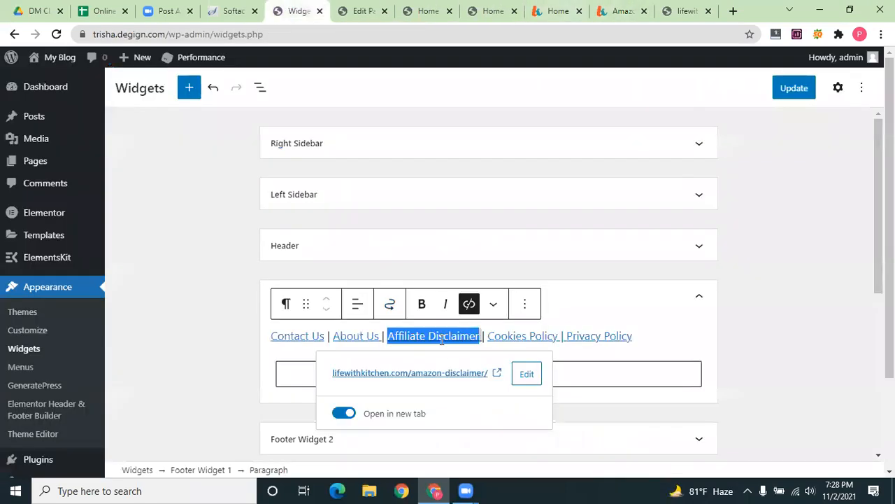
Delete the Cookies Policy link text from Footer Widget 1's links row
{"action": "left_click", "coordinate": [536, 336]}
{"action": "left_click", "coordinate": [536, 336]}
{"action": "key", "text": "BackSpace"}
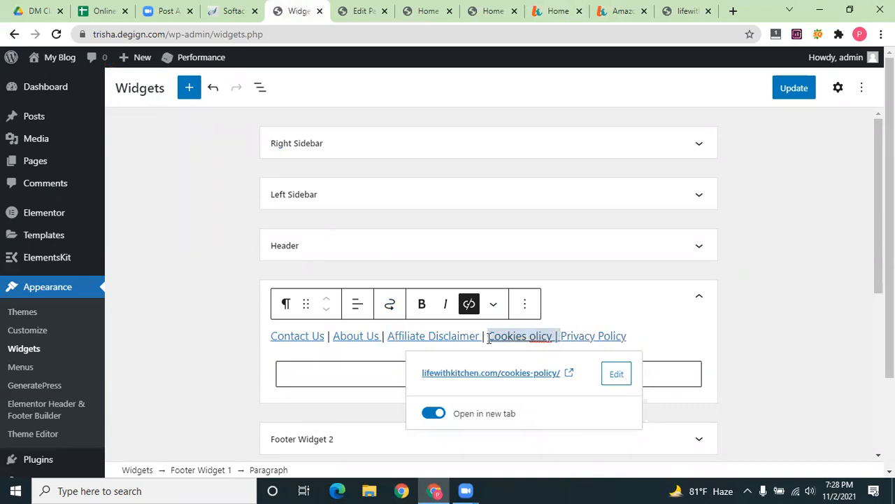
{"action": "left_click_drag", "start_coordinate": [489, 336], "coordinate": [560, 336]}
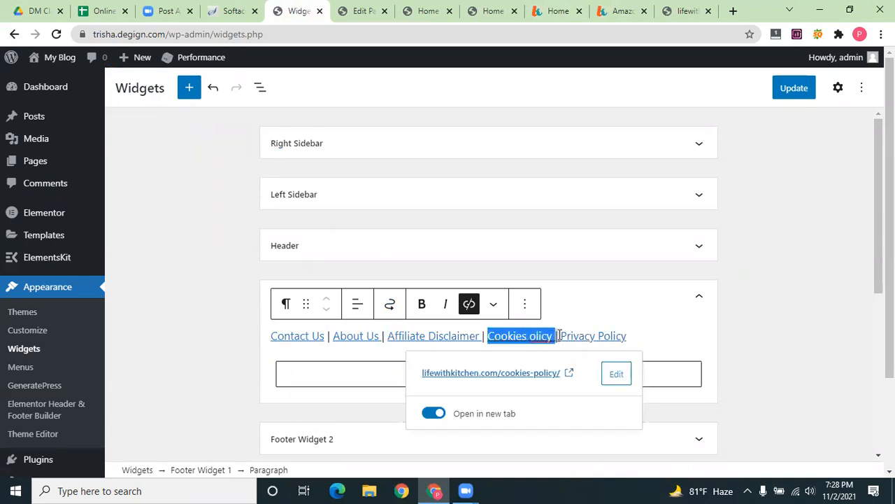
{"action": "key", "text": "BackSpace"}
{"action": "key", "text": "BackSpace"}
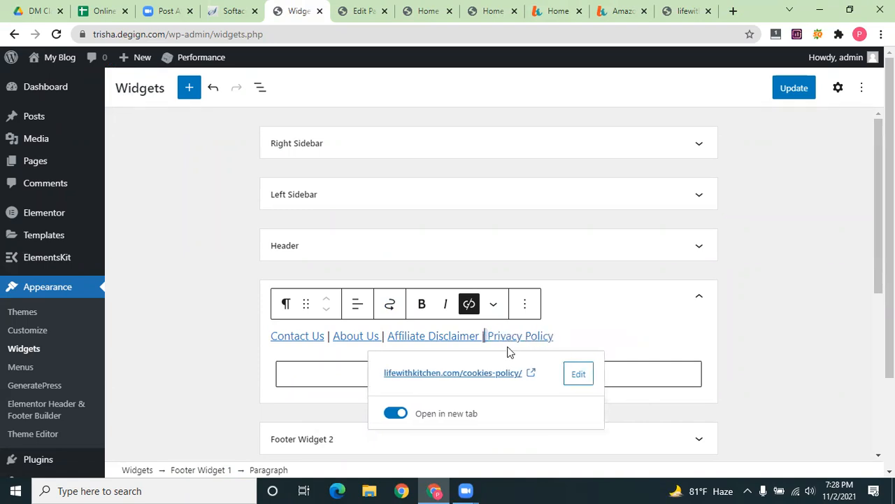
{"action": "left_click_drag", "start_coordinate": [491, 336], "coordinate": [557, 335]}
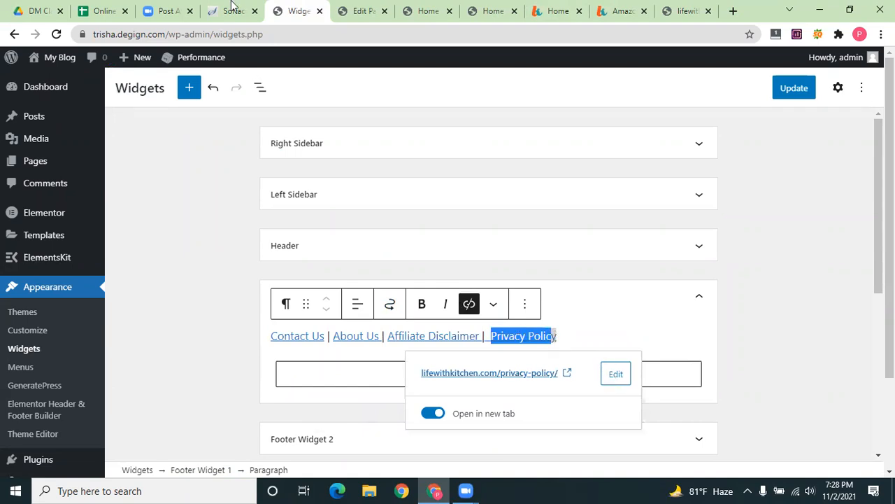
{"action": "left_click", "coordinate": [361, 11]}
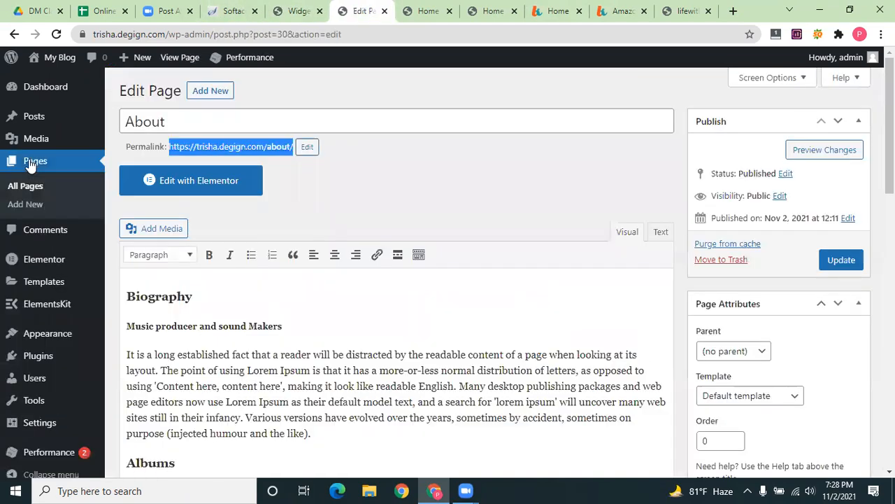
Open the Privacy Policy page from All Pages and copy its permalink address
{"action": "left_click", "coordinate": [30, 164]}
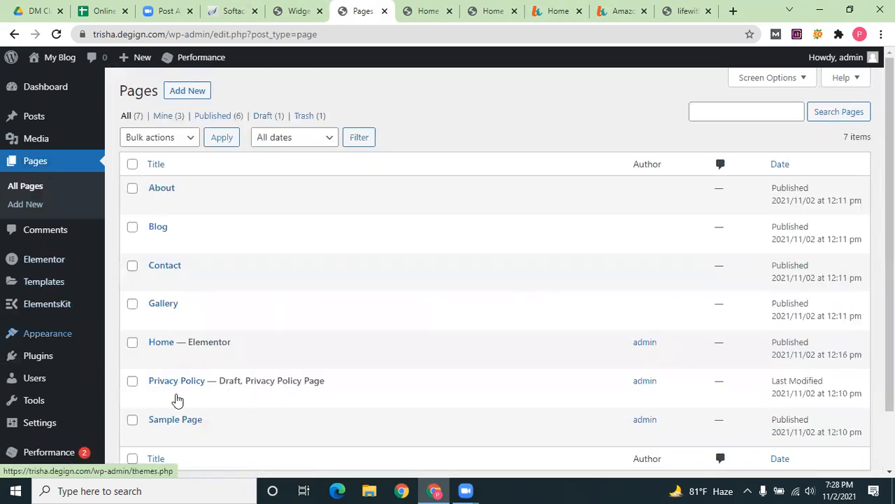
{"action": "mouse_move", "coordinate": [154, 399]}
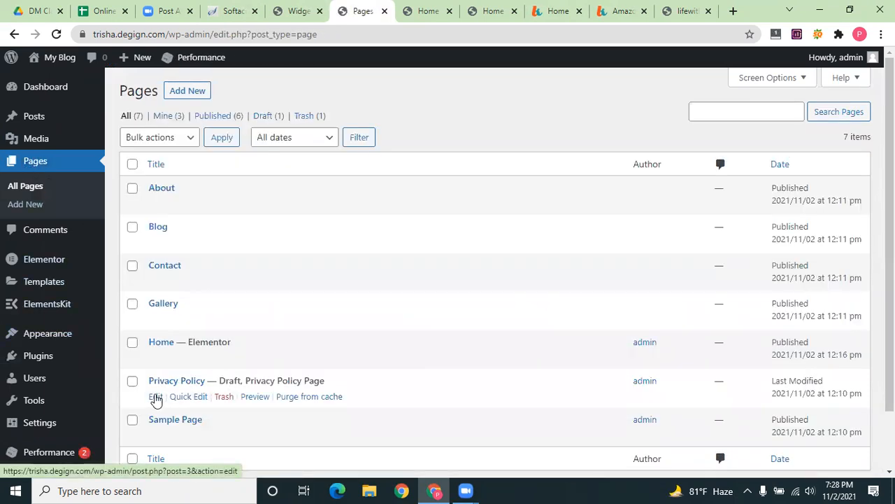
{"action": "left_click", "coordinate": [155, 396]}
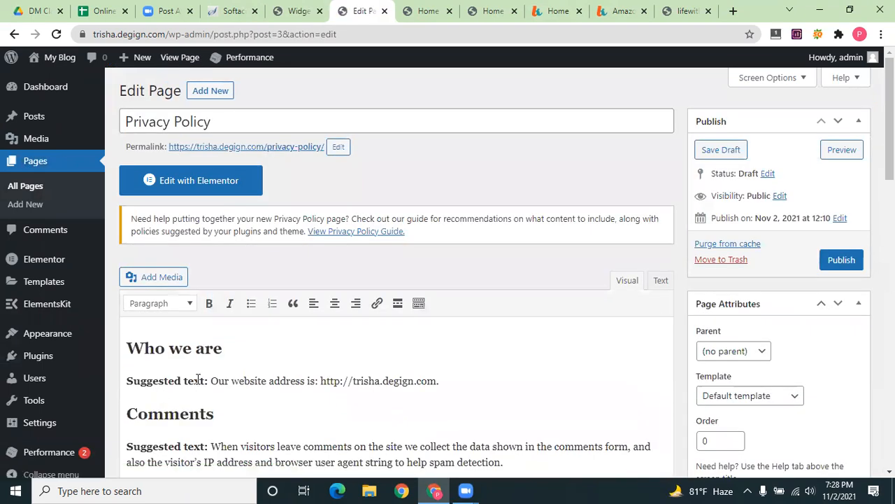
{"action": "scroll", "coordinate": [210, 349], "scroll_direction": "down", "scroll_amount": 3}
{"action": "scroll", "coordinate": [364, 326], "scroll_direction": "up", "scroll_amount": 2}
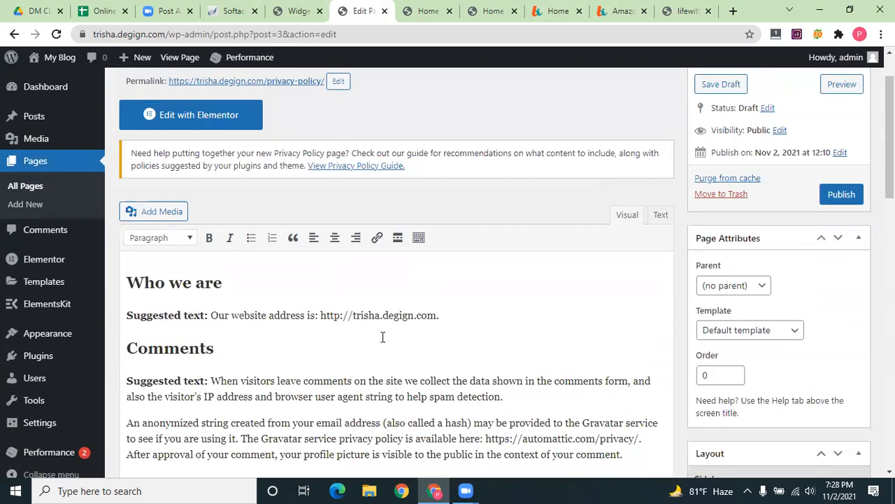
{"action": "scroll", "coordinate": [380, 355], "scroll_direction": "down", "scroll_amount": 10}
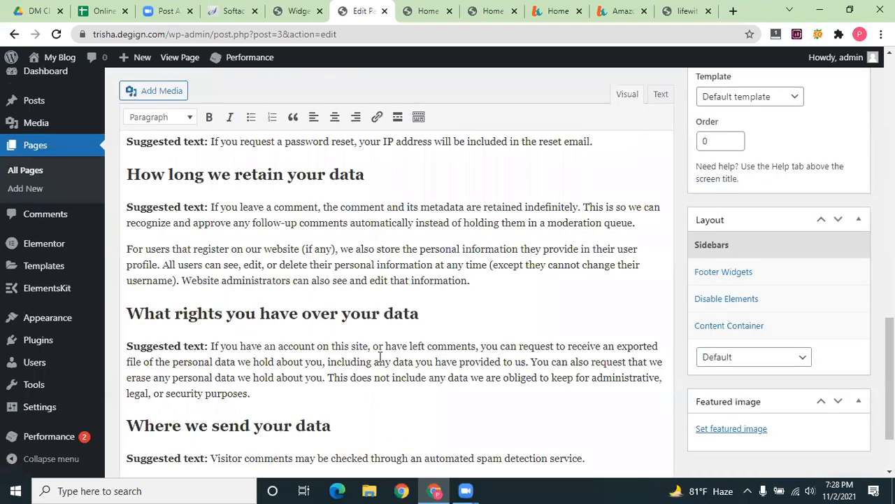
{"action": "scroll", "coordinate": [203, 207], "scroll_direction": "up", "scroll_amount": 2}
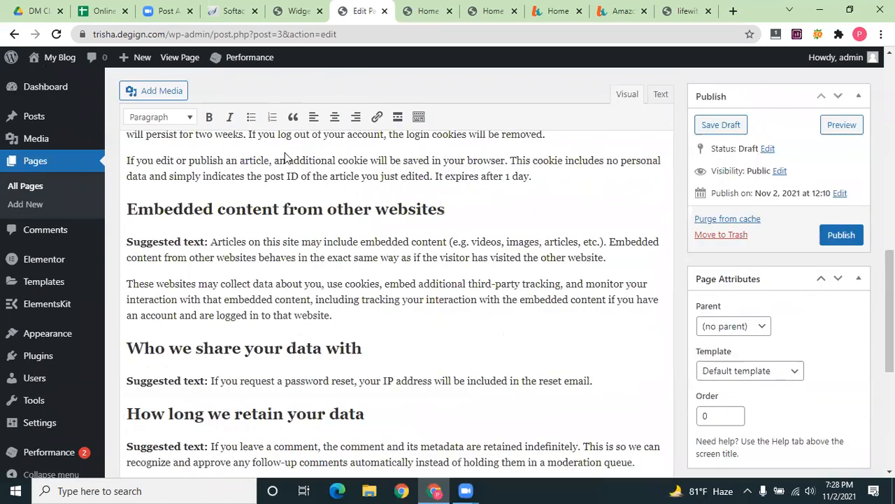
{"action": "scroll", "coordinate": [285, 157], "scroll_direction": "up", "scroll_amount": 10}
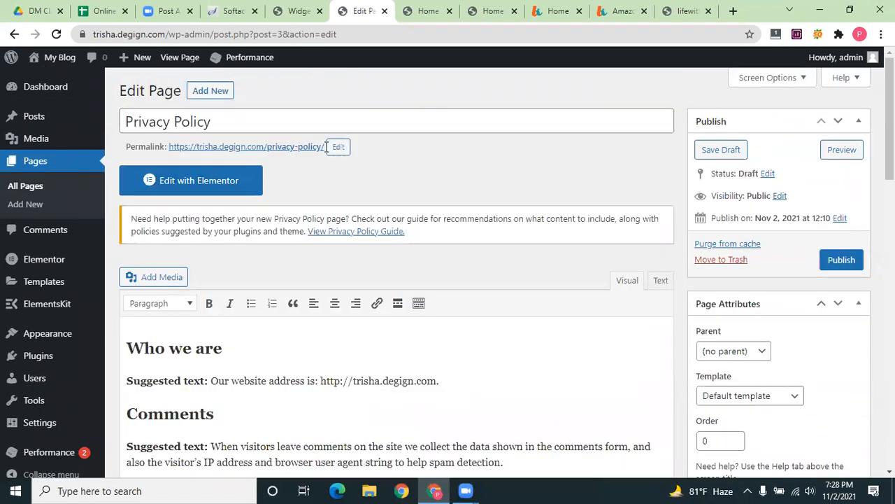
{"action": "triple_click", "coordinate": [171, 147]}
{"action": "key", "text": "ctrl+c"}
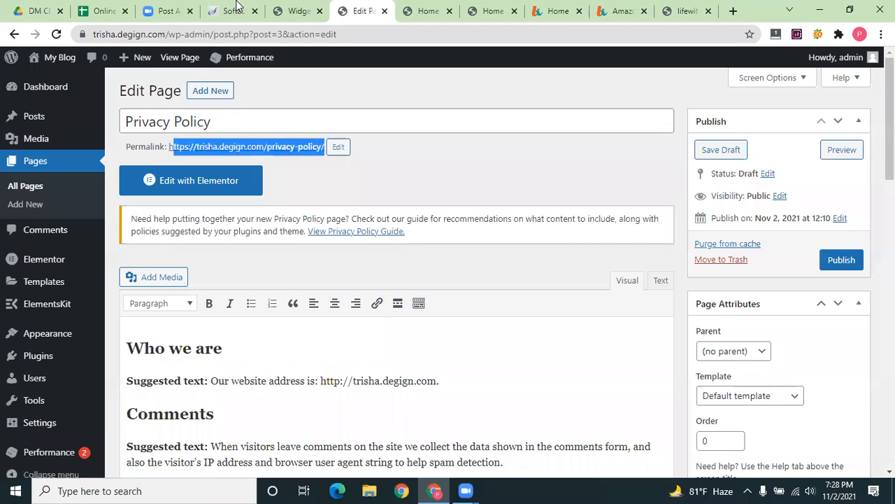
{"action": "left_click", "coordinate": [254, 7]}
{"action": "left_click", "coordinate": [287, 8]}
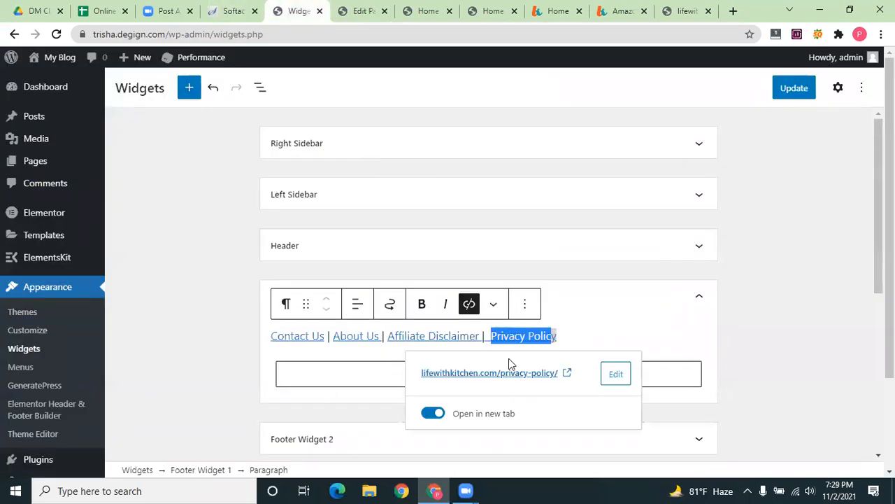
{"action": "left_click", "coordinate": [605, 375]}
{"action": "type", "text": "https://lifewithkitchen.com/cookies-policy/"}
{"action": "key", "text": "ctrl+a"}
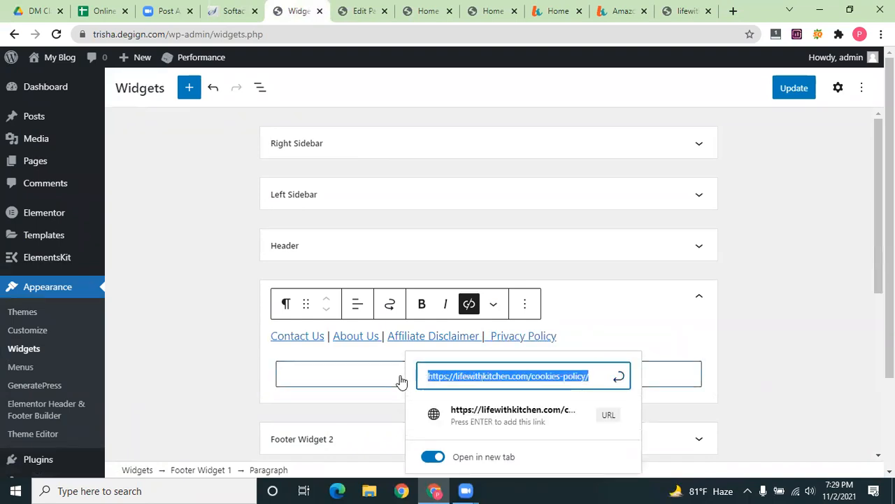
{"action": "key", "text": "BackSpace"}
{"action": "key", "text": "ctrl+v"}
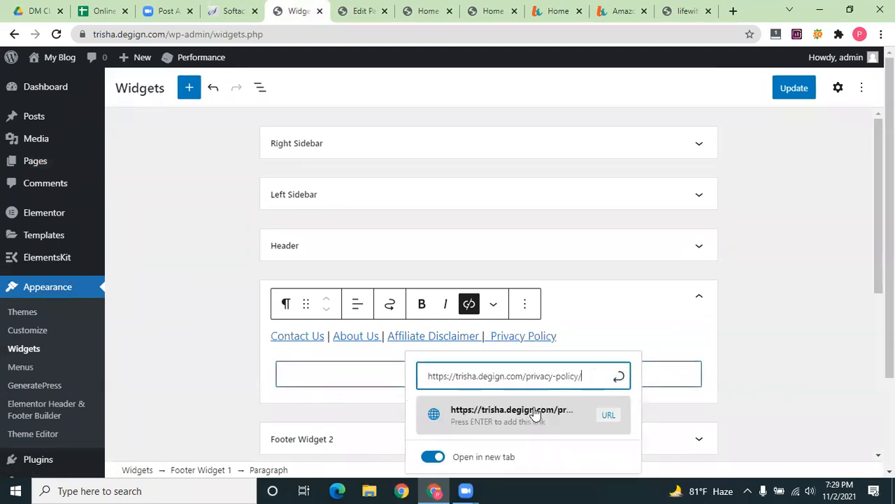
{"action": "left_click", "coordinate": [539, 414]}
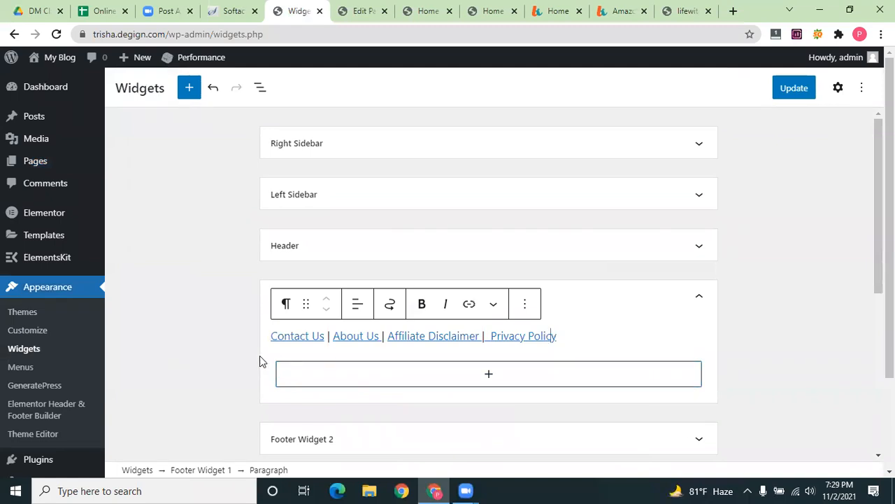
{"action": "left_click_drag", "start_coordinate": [260, 361], "coordinate": [268, 334]}
{"action": "left_click", "coordinate": [795, 87]}
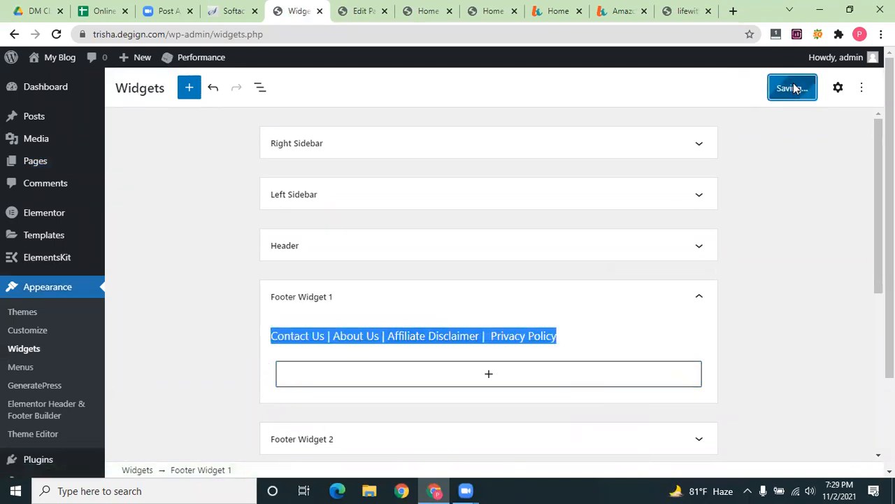
Reload the live home page and confirm the footer lists Contact Us, About Us, Affiliate Disclaimer, Privacy Policy
{"action": "left_click", "coordinate": [472, 10]}
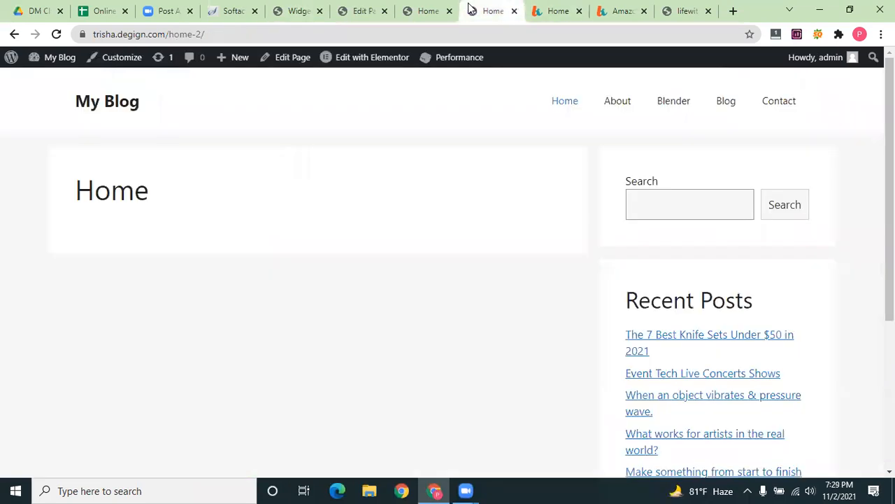
{"action": "left_click", "coordinate": [56, 34]}
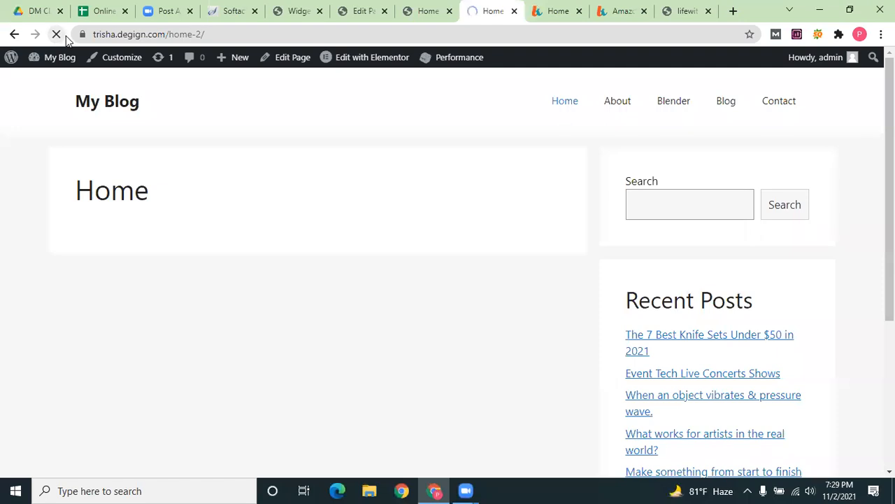
{"action": "scroll", "coordinate": [240, 192], "scroll_direction": "down", "scroll_amount": 5}
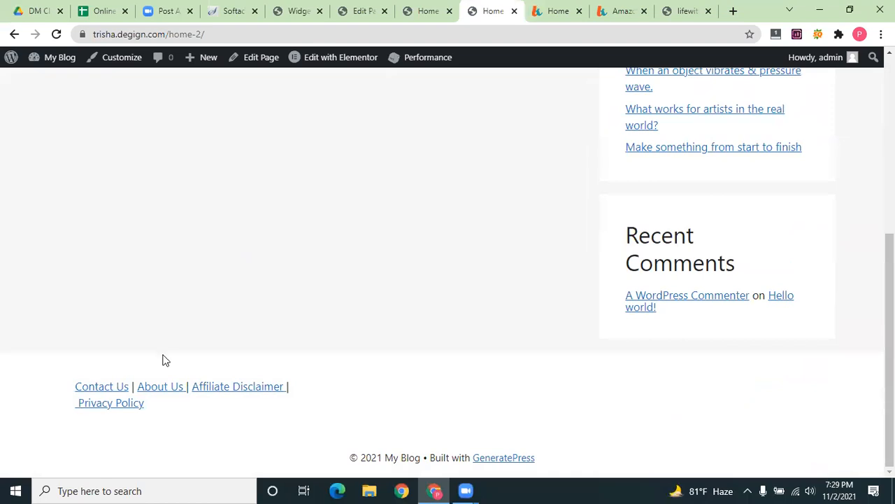
{"action": "left_click", "coordinate": [420, 5]}
{"action": "left_click", "coordinate": [483, 6]}
{"action": "left_click", "coordinate": [424, 6]}
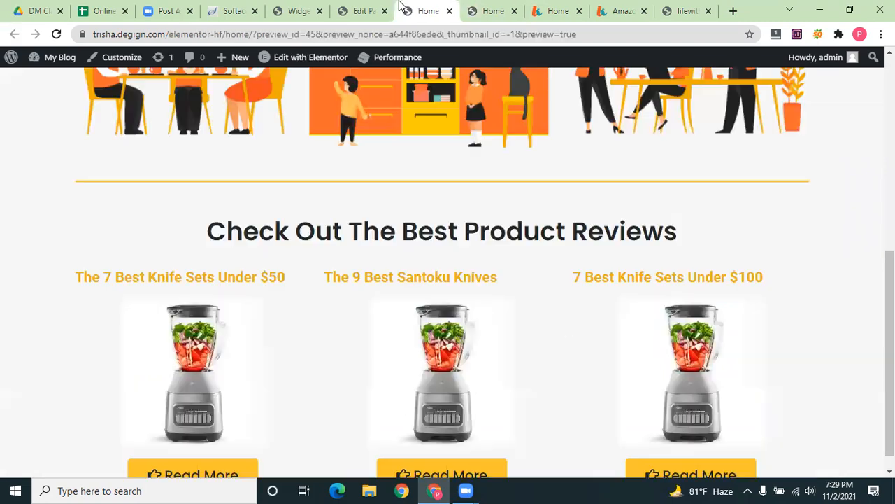
Open the Customizer from Appearance and go to its Layout settings
{"action": "left_click", "coordinate": [368, 5]}
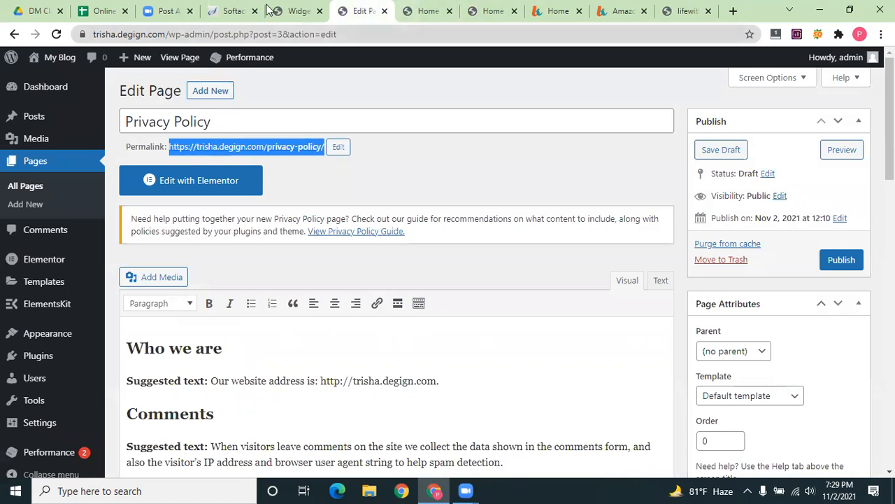
{"action": "left_click", "coordinate": [416, 7]}
{"action": "left_click", "coordinate": [368, 6]}
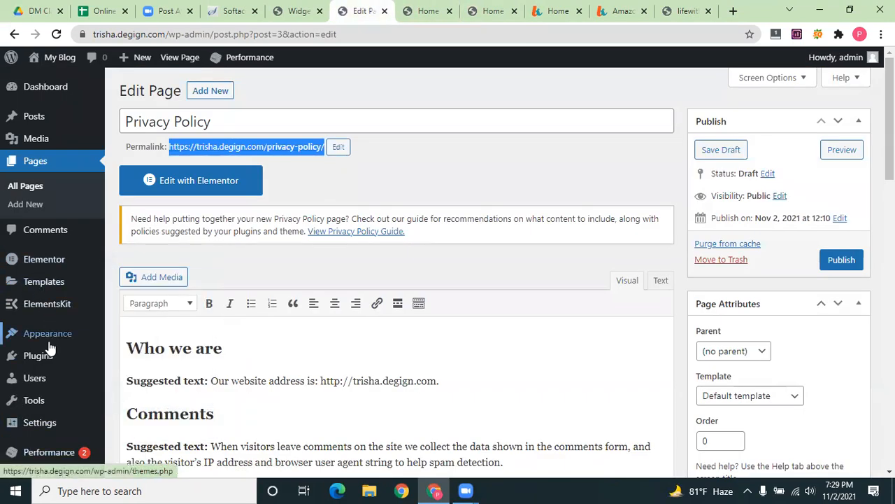
{"action": "mouse_move", "coordinate": [49, 339]}
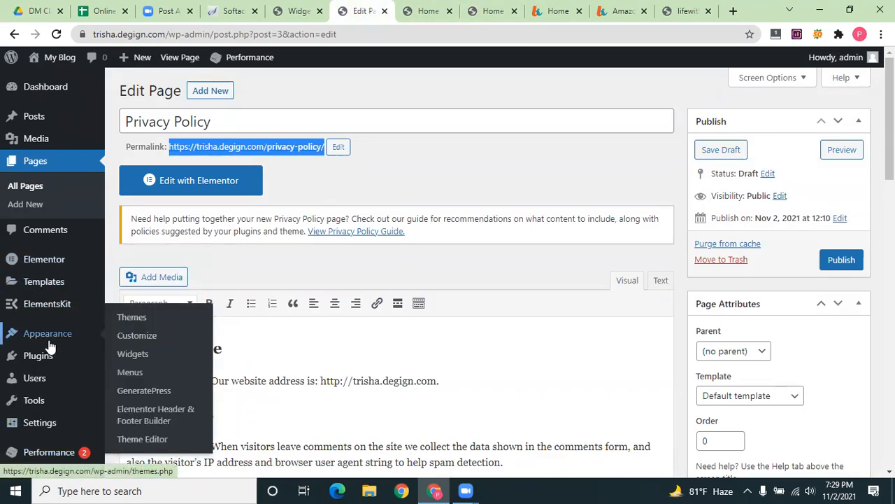
{"action": "left_click", "coordinate": [139, 336]}
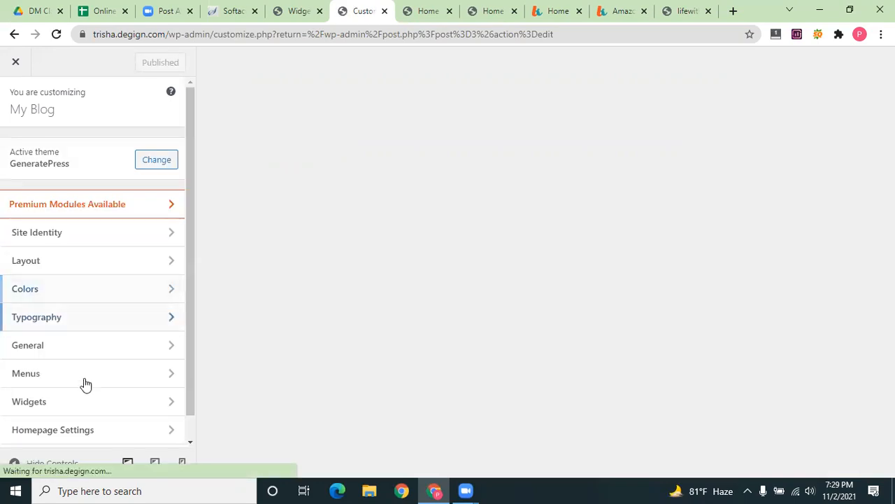
{"action": "scroll", "coordinate": [84, 384], "scroll_direction": "down", "scroll_amount": 1}
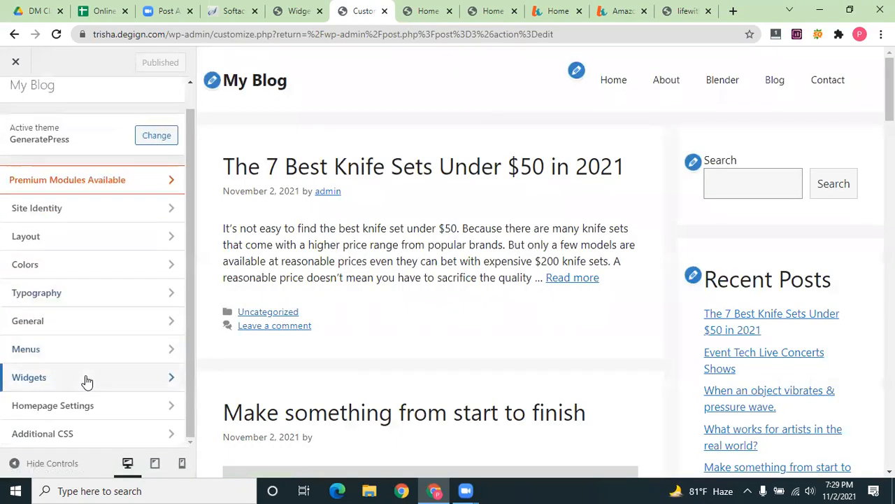
{"action": "left_click", "coordinate": [84, 238]}
In Layout > Footer, set Inner Footer Width to Full and Footer Widgets to 1
{"action": "left_click", "coordinate": [86, 260]}
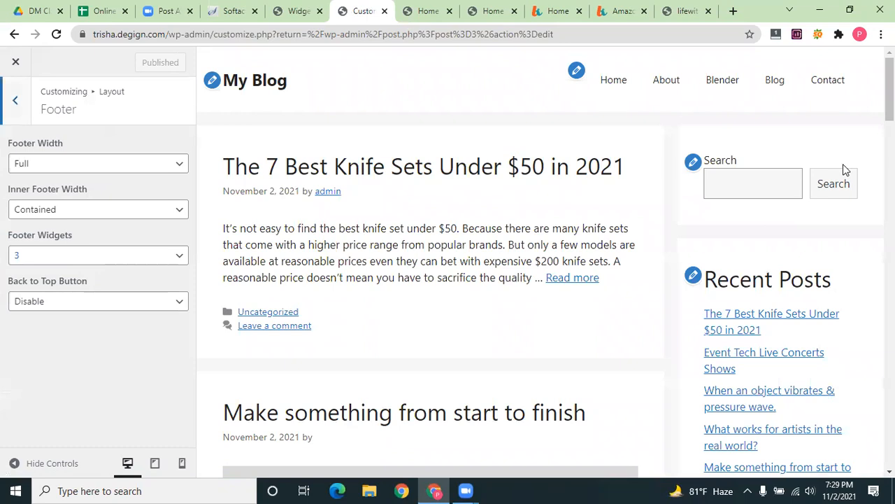
{"action": "left_click", "coordinate": [92, 211]}
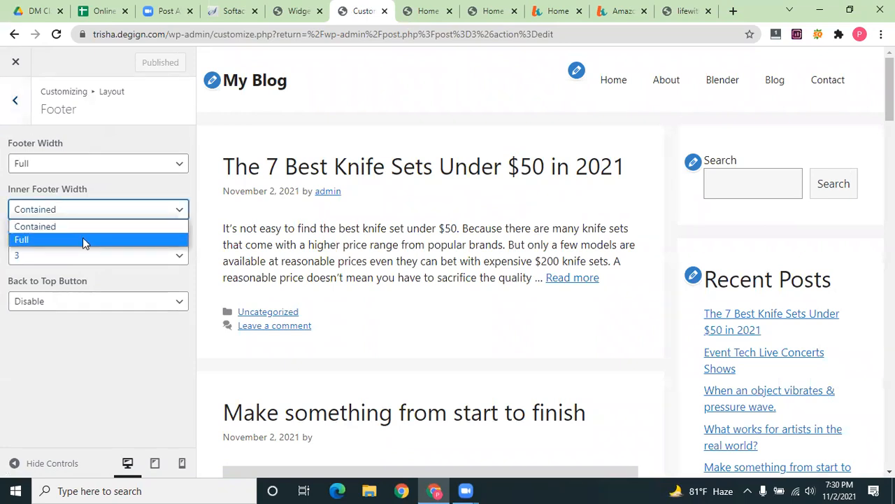
{"action": "left_click", "coordinate": [83, 239]}
{"action": "left_click", "coordinate": [87, 256]}
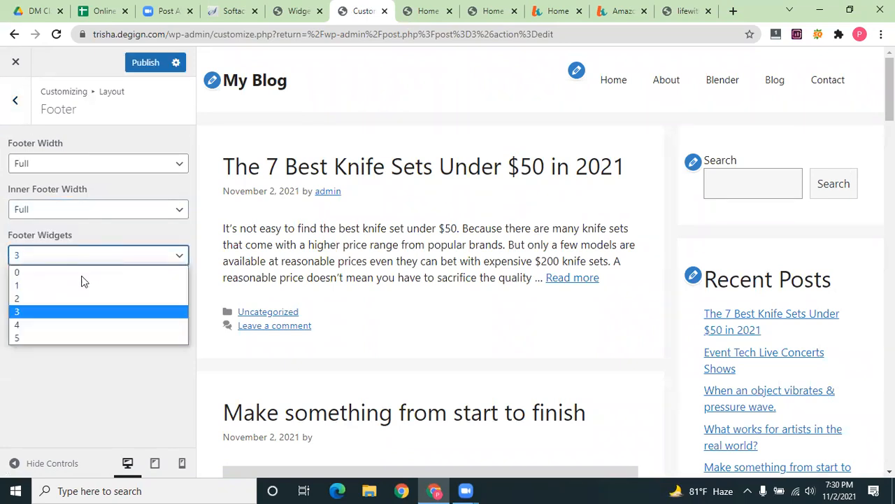
{"action": "left_click", "coordinate": [75, 284]}
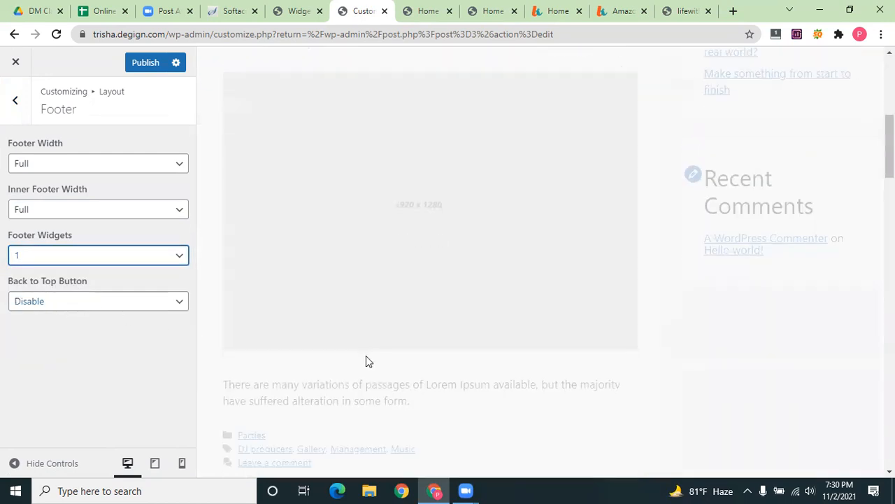
{"action": "scroll", "coordinate": [362, 399], "scroll_direction": "down", "scroll_amount": 20}
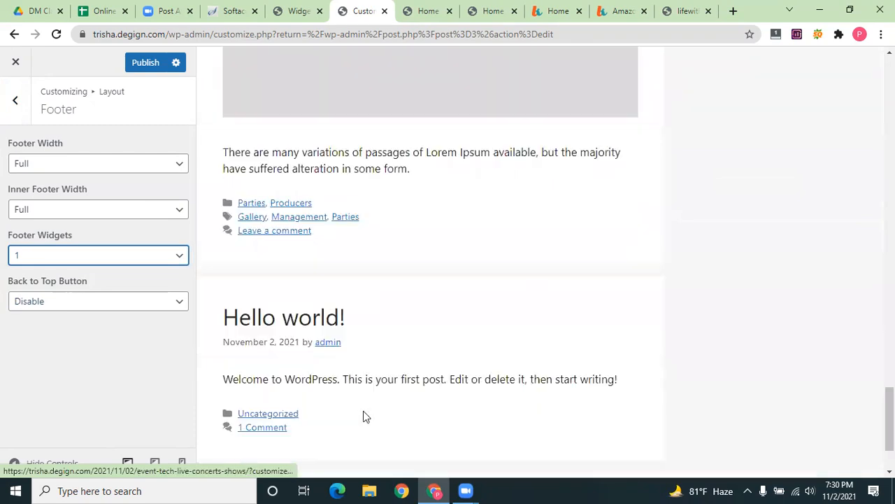
Open Footer Widget 1 for editing and center-align its links row
{"action": "left_click", "coordinate": [212, 409]}
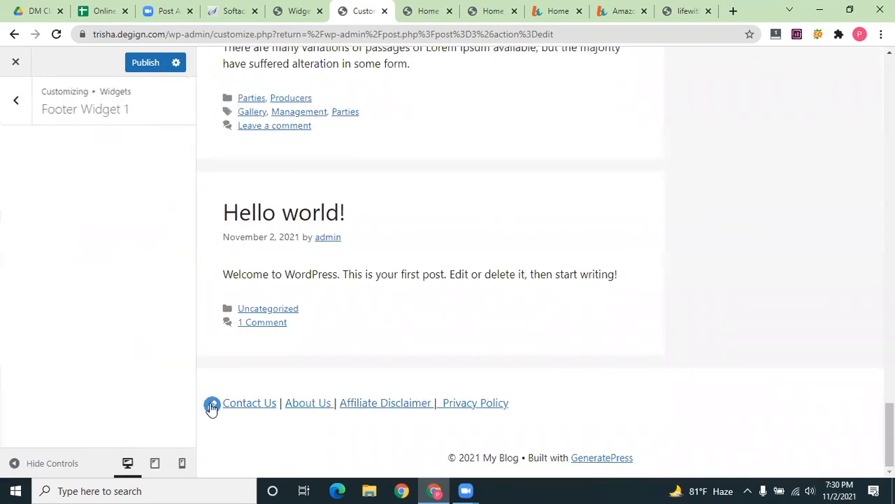
{"action": "left_click", "coordinate": [106, 407]}
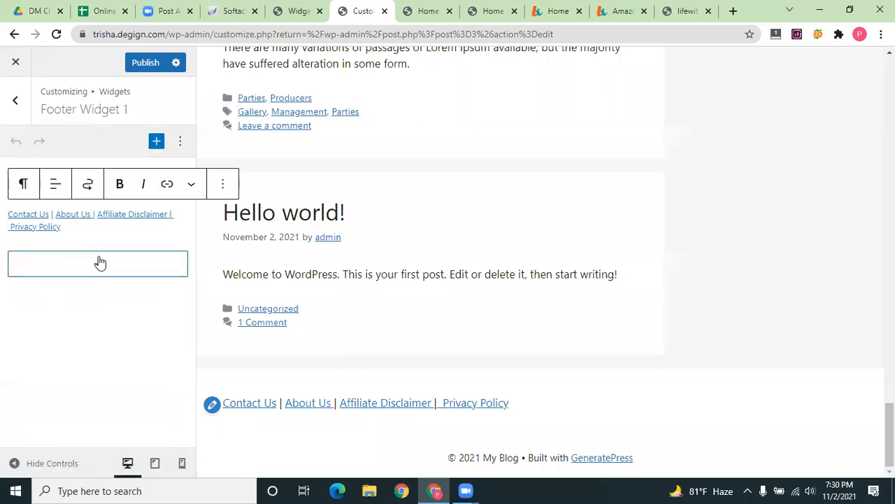
{"action": "left_click", "coordinate": [55, 184]}
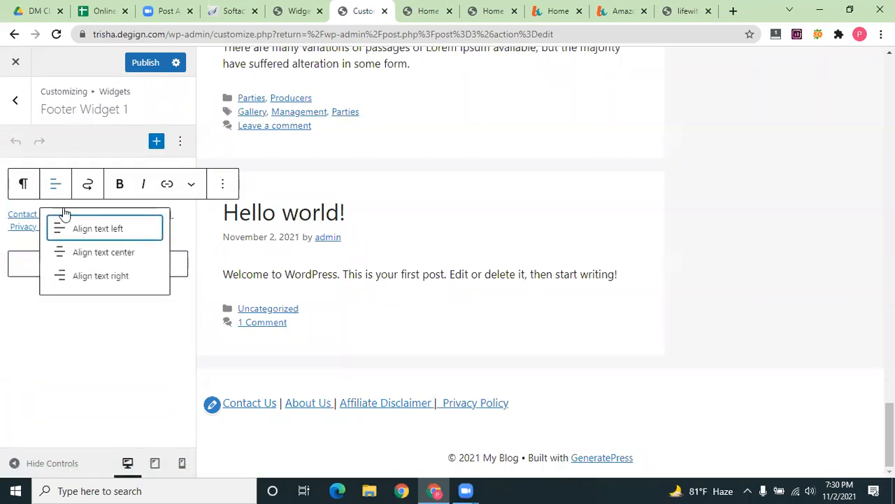
{"action": "left_click", "coordinate": [73, 251]}
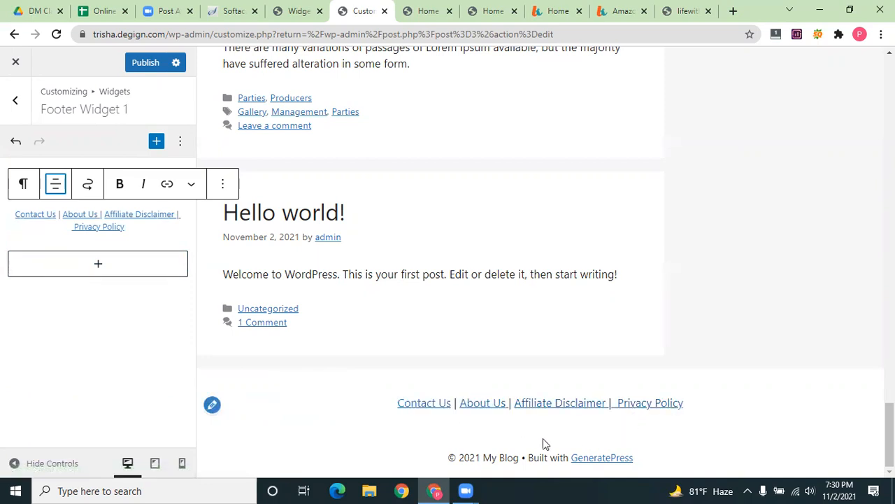
Add an empty Paragraph block below the footer links
{"action": "left_click", "coordinate": [99, 266]}
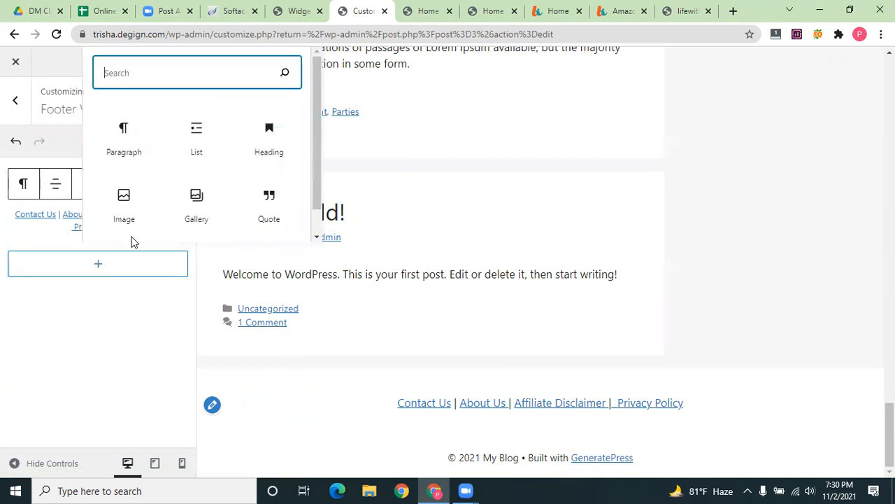
{"action": "left_click", "coordinate": [124, 142]}
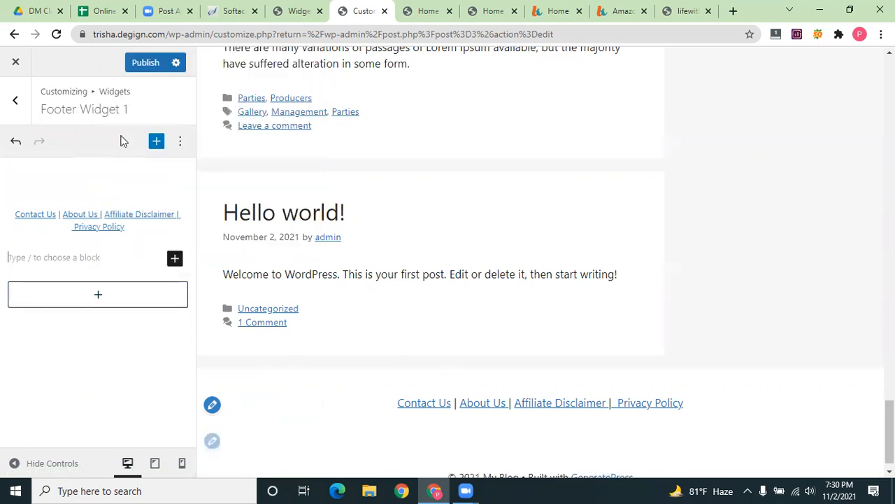
{"action": "left_click", "coordinate": [213, 442]}
{"action": "left_click", "coordinate": [97, 295]}
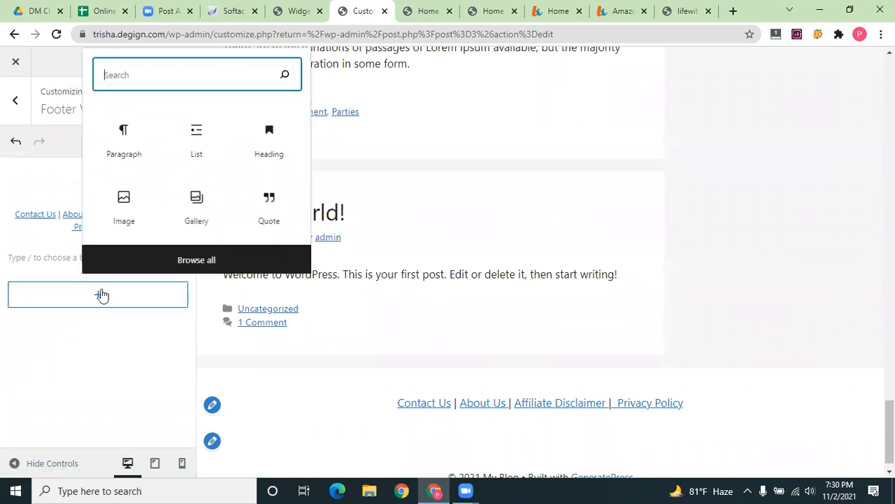
{"action": "left_click", "coordinate": [402, 394]}
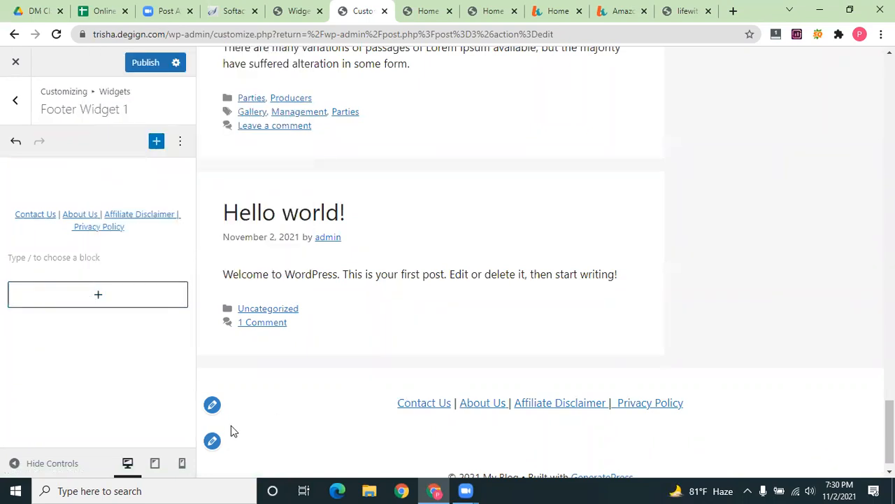
Add empty paragraph blocks to Footer Widget 1 and place the caret in the first one
{"action": "left_click", "coordinate": [157, 142]}
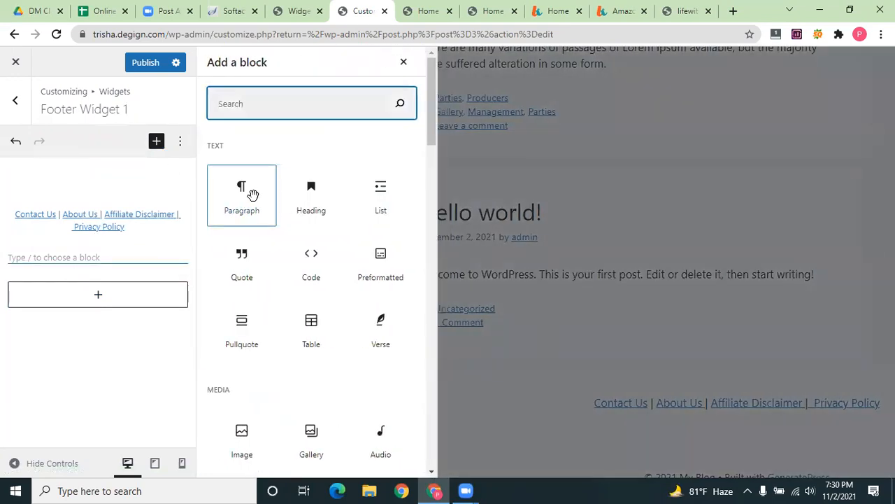
{"action": "left_click", "coordinate": [252, 194]}
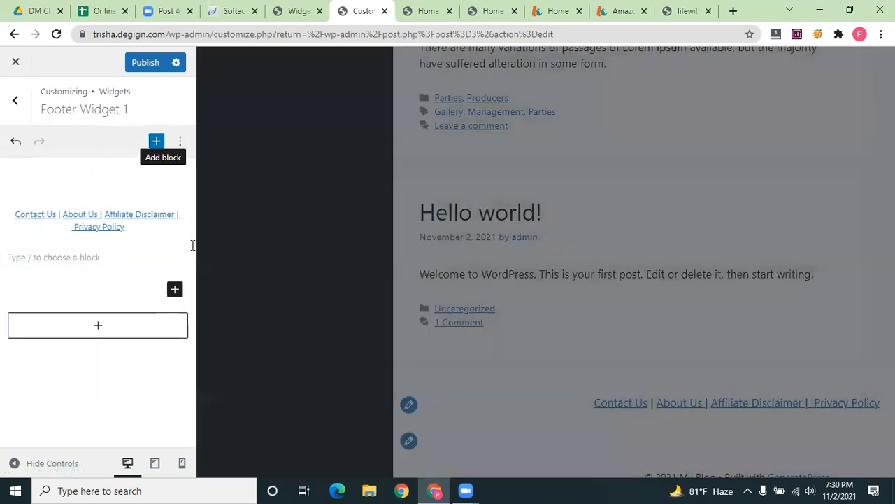
{"action": "left_click", "coordinate": [100, 327]}
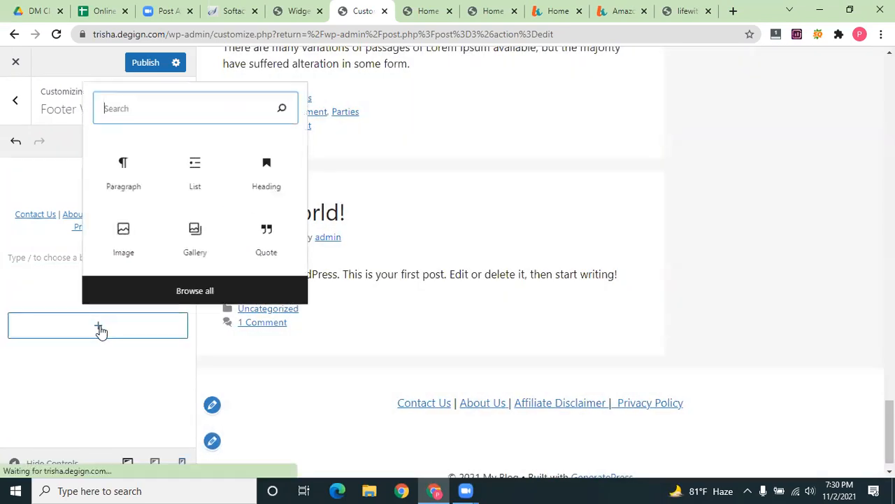
{"action": "left_click", "coordinate": [114, 175]}
{"action": "left_click", "coordinate": [22, 265]}
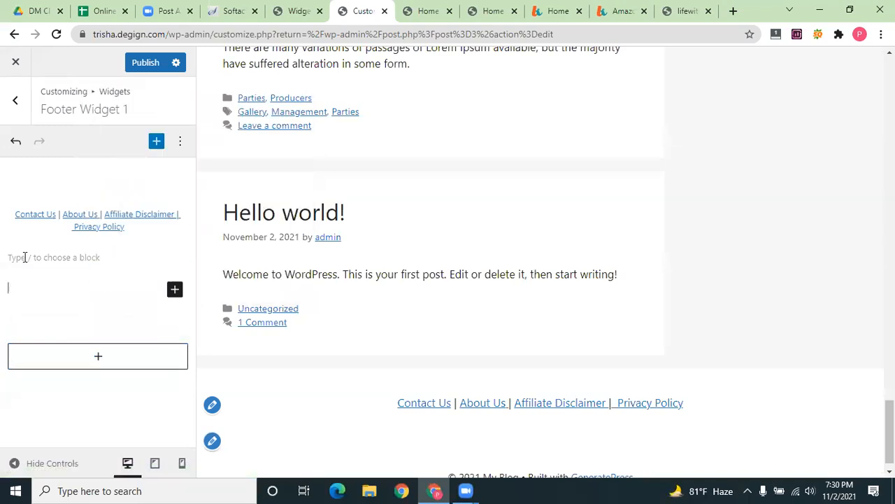
{"action": "left_click", "coordinate": [26, 257]}
Copy the Amazon Associates disclaimer paragraph from lifewithkitchen.com and paste it into the footer widget
{"action": "left_click", "coordinate": [559, 10]}
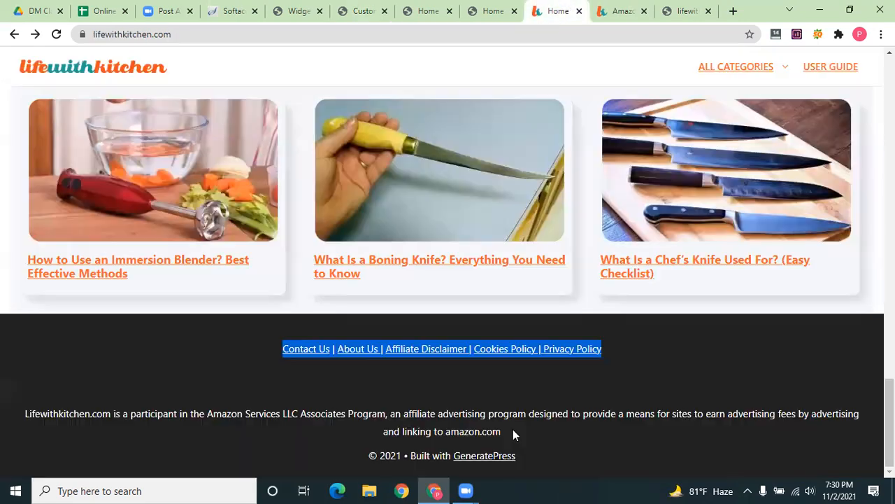
{"action": "left_click_drag", "start_coordinate": [513, 434], "coordinate": [26, 413]}
{"action": "key", "text": "ctrl+c"}
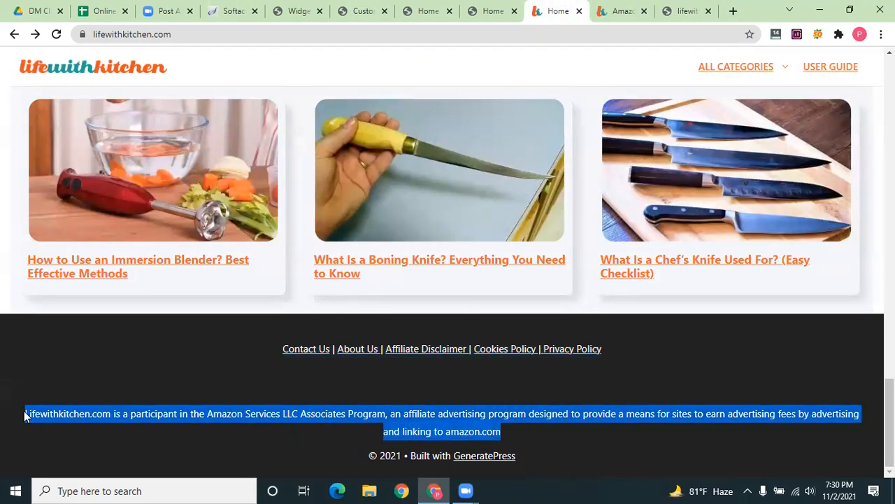
{"action": "left_click", "coordinate": [493, 10]}
{"action": "left_click", "coordinate": [428, 11]}
{"action": "key", "text": "ctrl+shift+Tab"}
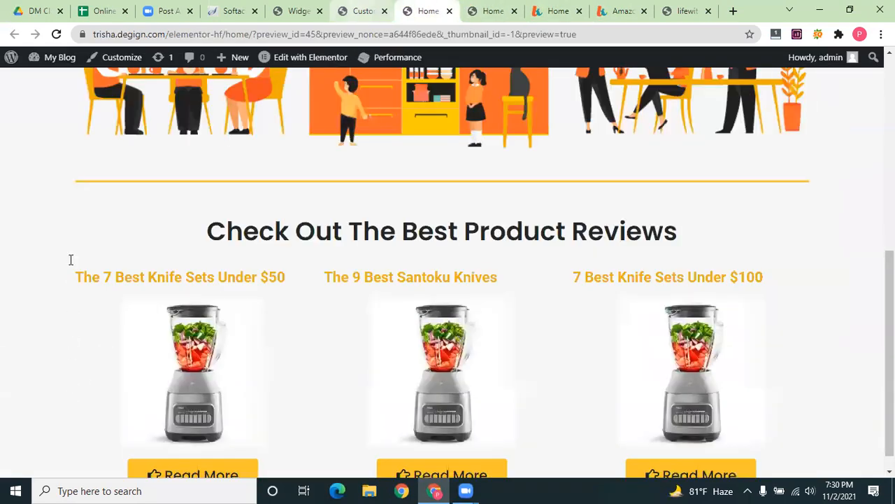
{"action": "key", "text": "ctrl+v"}
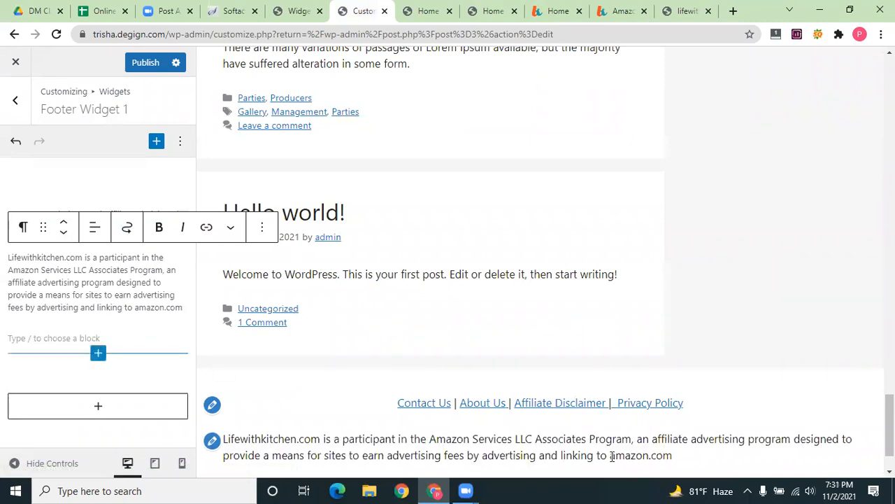
Center-align the Amazon affiliate disclaimer paragraph in the footer
{"action": "scroll", "coordinate": [635, 409], "scroll_direction": "down", "scroll_amount": 1}
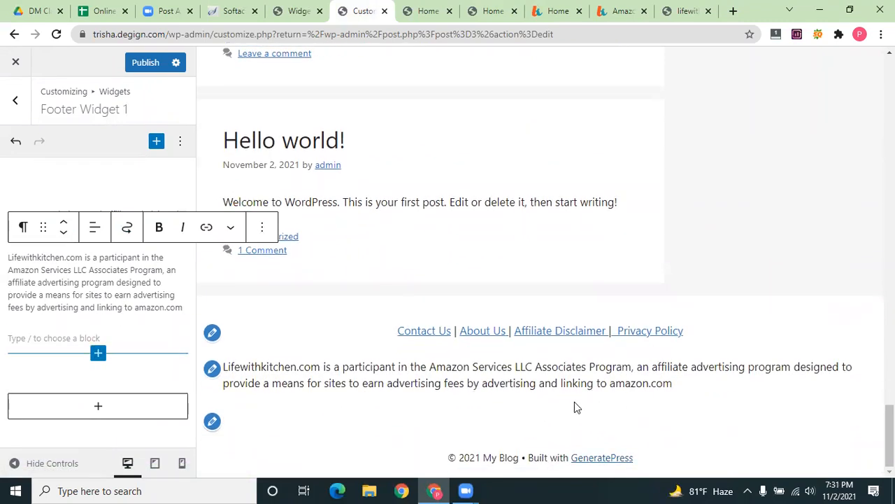
{"action": "left_click", "coordinate": [95, 227]}
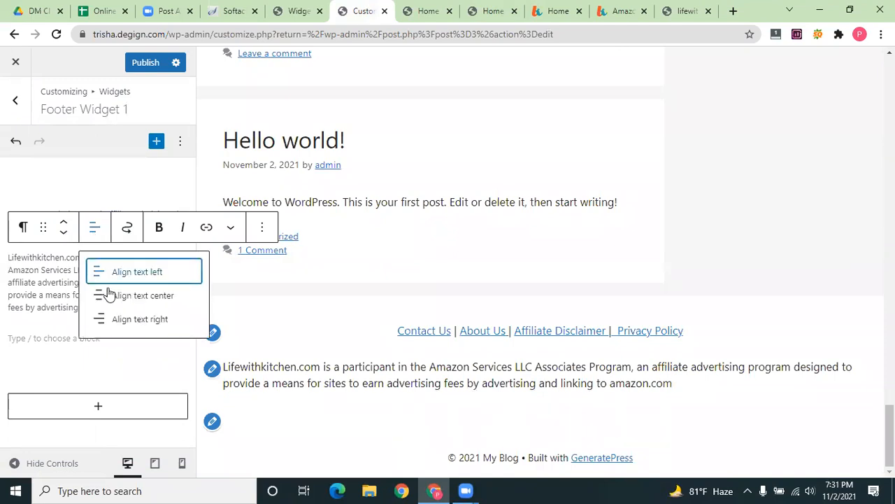
{"action": "key", "text": "Return"}
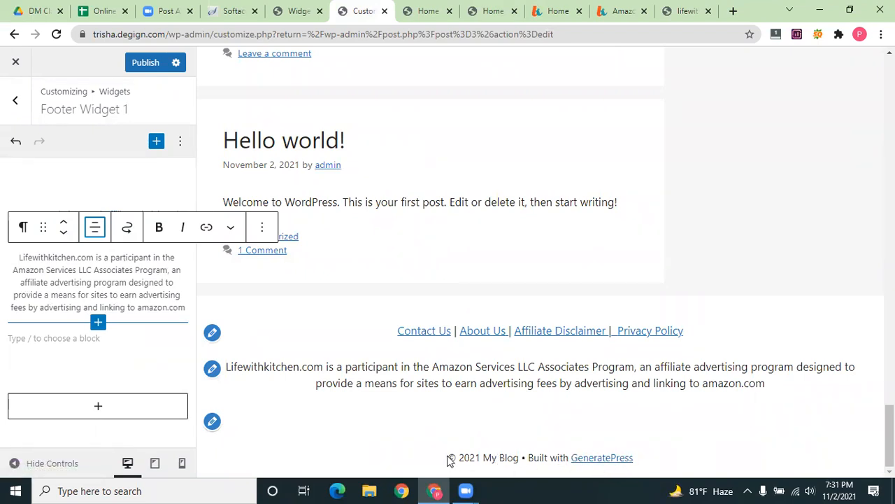
Select the footer copyright line, then work in the empty paragraph block below it
{"action": "left_click_drag", "start_coordinate": [447, 457], "coordinate": [687, 452]}
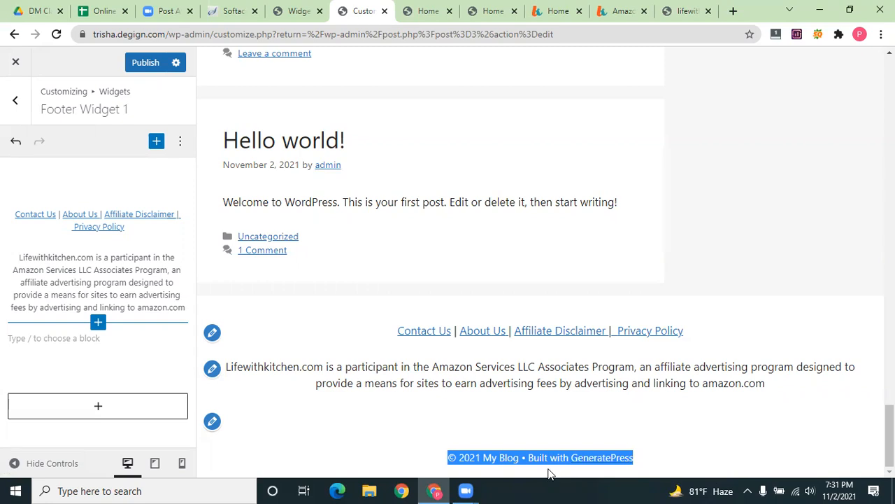
{"action": "left_click", "coordinate": [100, 363]}
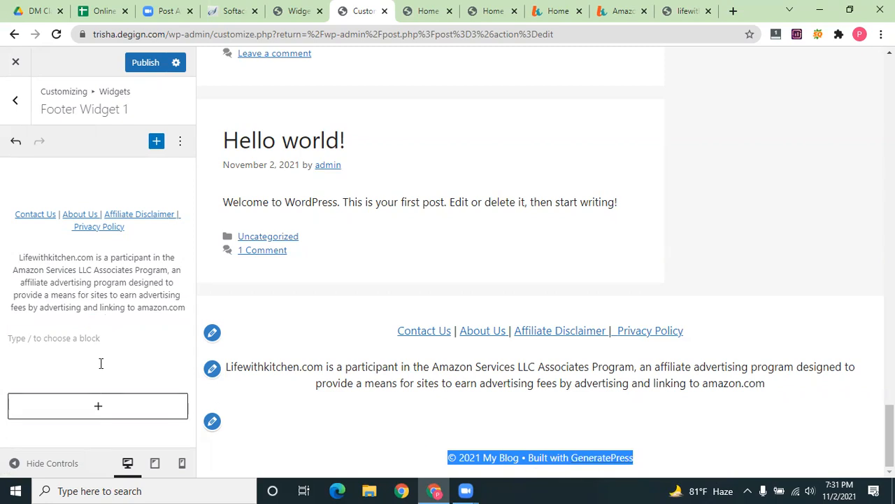
{"action": "left_click", "coordinate": [239, 419]}
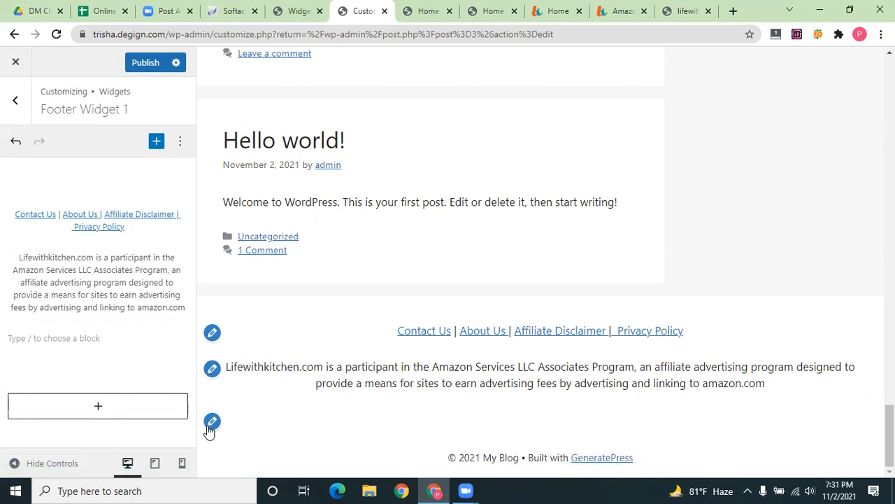
{"action": "left_click", "coordinate": [212, 422]}
Publish the centered footer links and disclaimer, then exit the Customizer
{"action": "left_click", "coordinate": [145, 64]}
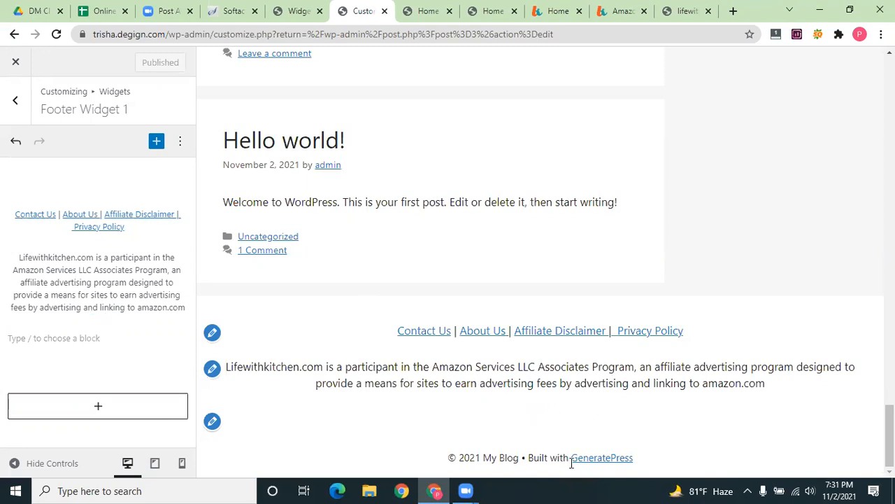
{"action": "left_click", "coordinate": [12, 66]}
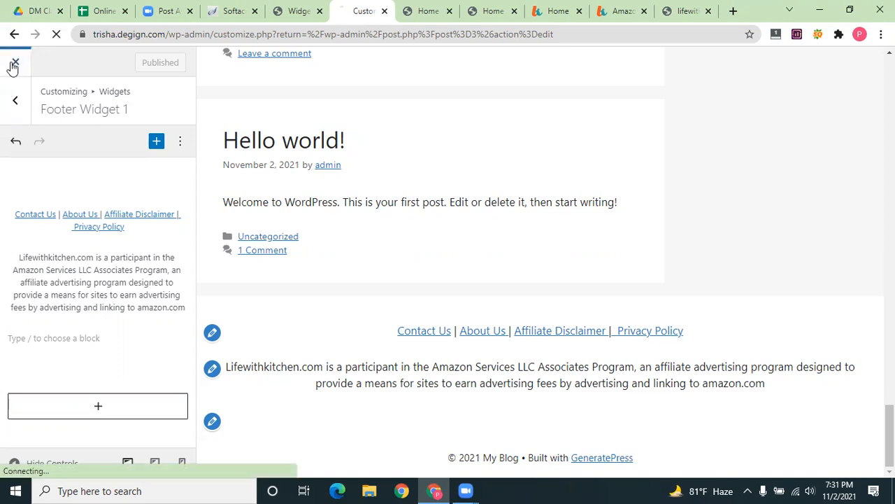
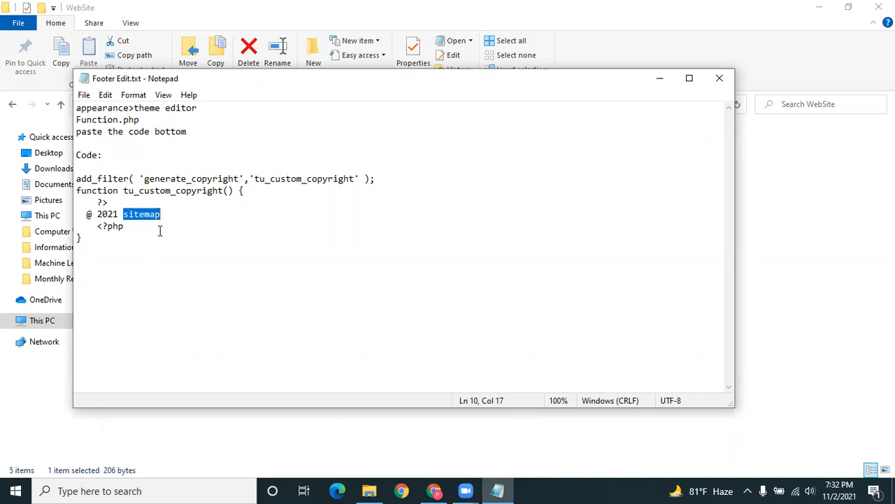
Replace 'sitemap' in the Notepad copyright line with the site name 'Kitchen Varitics'
{"action": "key", "text": "BackSpace"}
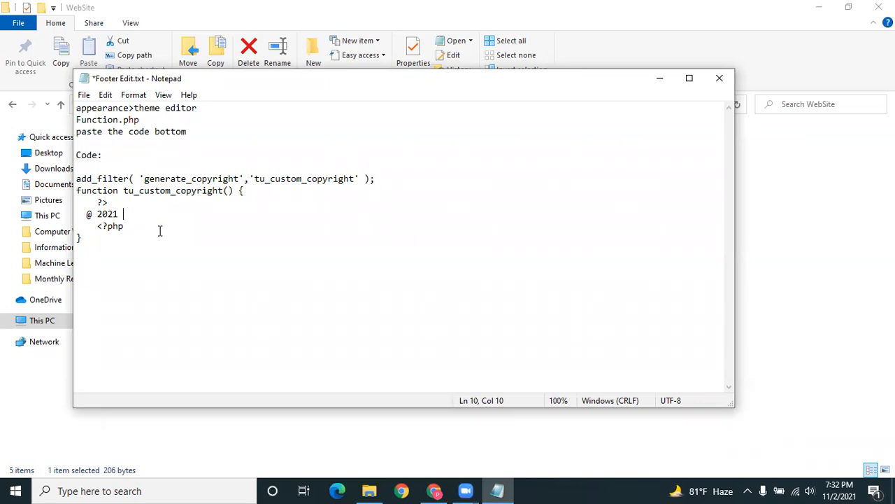
{"action": "type", "text": "Kitchen Variti"}
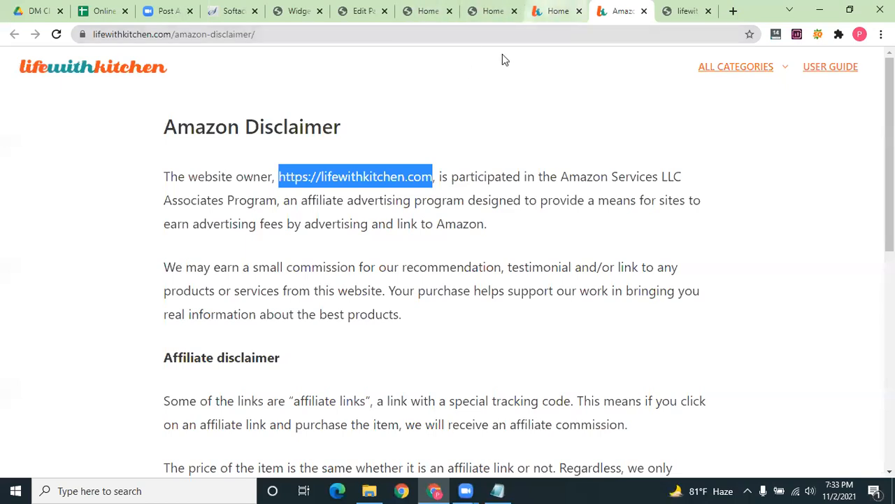
Compare the My Blog and lifewithkitchen homepages in their browser tabs
{"action": "left_click", "coordinate": [493, 10]}
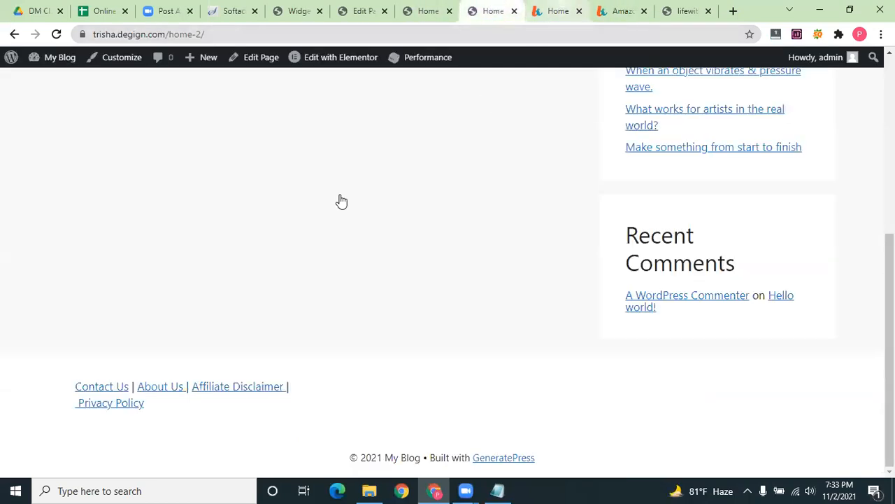
{"action": "key", "text": "ctrl+Tab"}
{"action": "scroll", "coordinate": [369, 97], "scroll_direction": "up", "scroll_amount": 10}
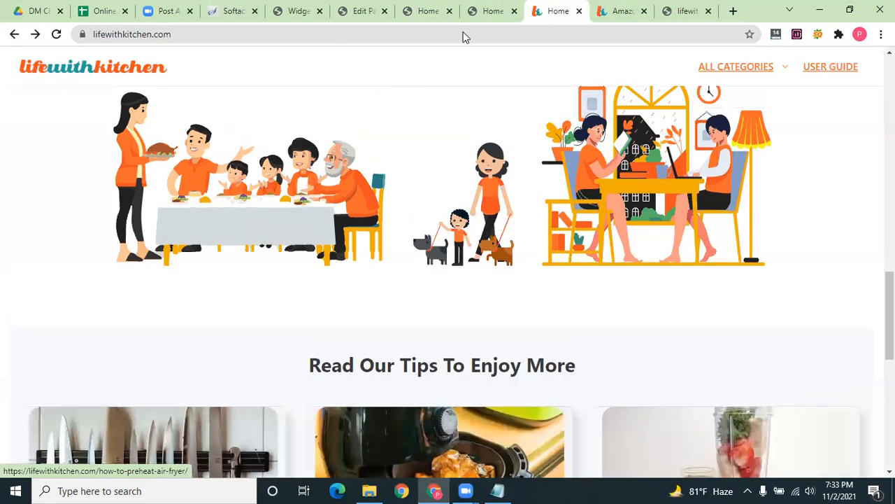
{"action": "left_click", "coordinate": [493, 9]}
{"action": "scroll", "coordinate": [529, 82], "scroll_direction": "up", "scroll_amount": 5}
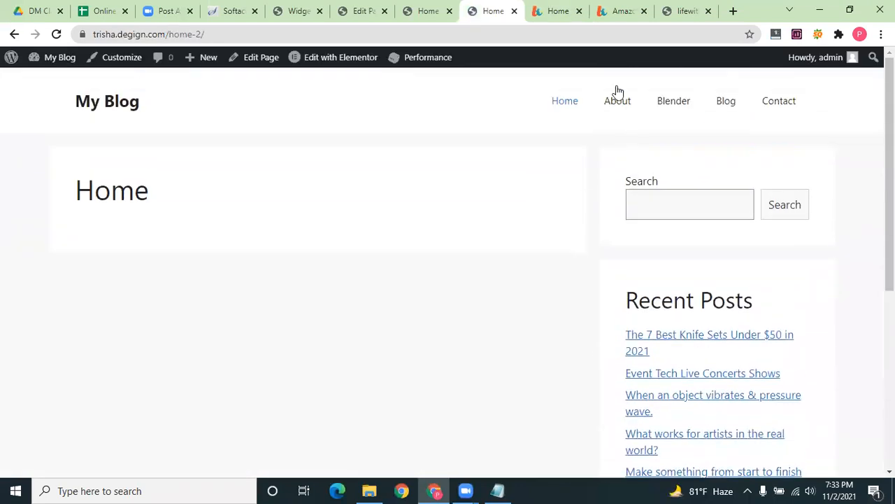
{"action": "left_click", "coordinate": [558, 10]}
Google 'kitchen varieties' to check the spelling, then select the misspelled part of 'Varitics' in Notepad
{"action": "left_click", "coordinate": [673, 10]}
{"action": "left_click", "coordinate": [336, 35]}
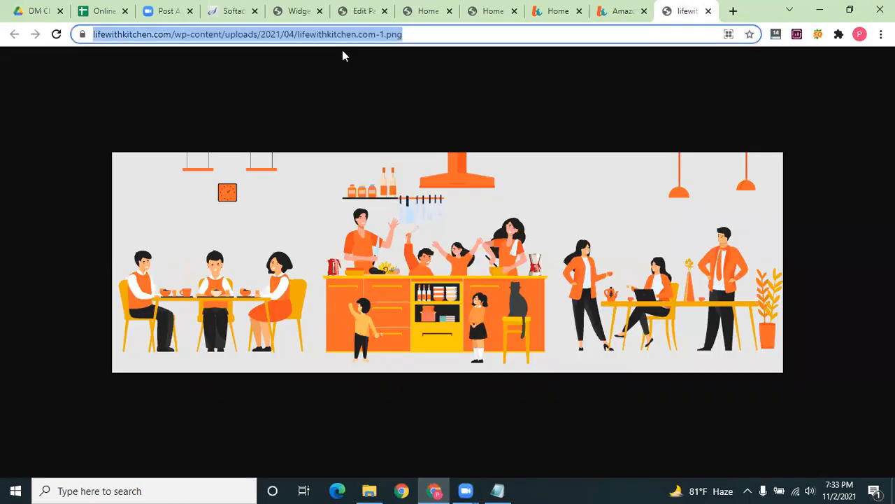
{"action": "type", "text": "kitchen"}
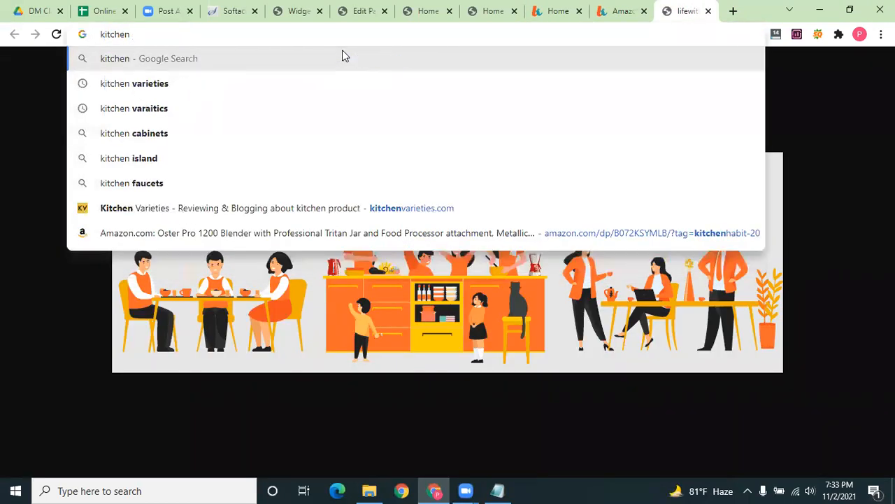
{"action": "left_click", "coordinate": [196, 74]}
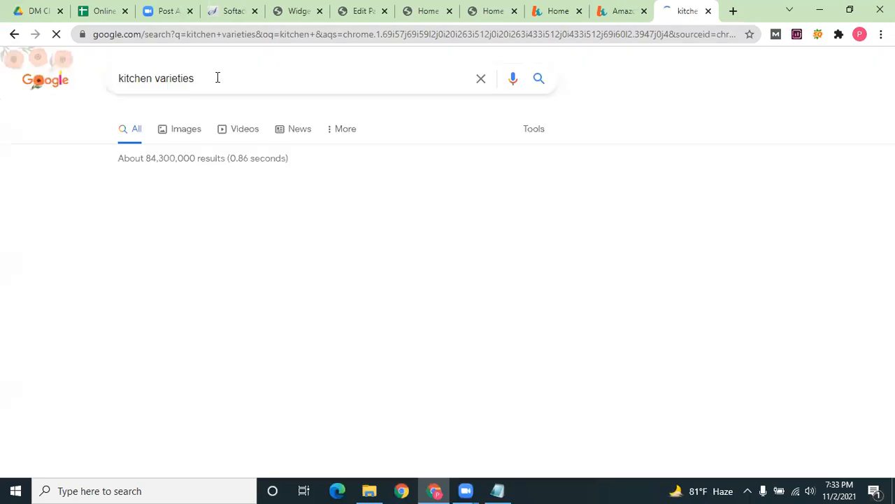
{"action": "left_click_drag", "start_coordinate": [218, 78], "coordinate": [118, 84]}
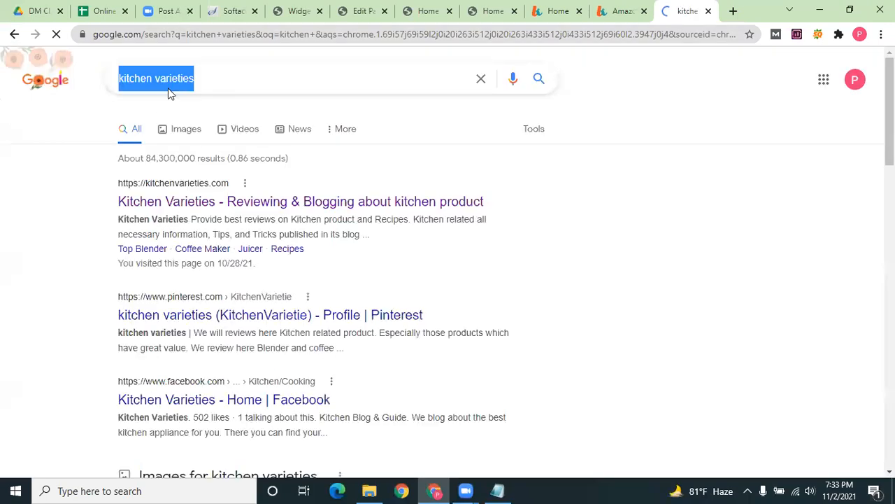
{"action": "left_click", "coordinate": [196, 78]}
{"action": "left_click_drag", "start_coordinate": [196, 77], "coordinate": [161, 84]}
{"action": "key", "text": "BackSpace"}
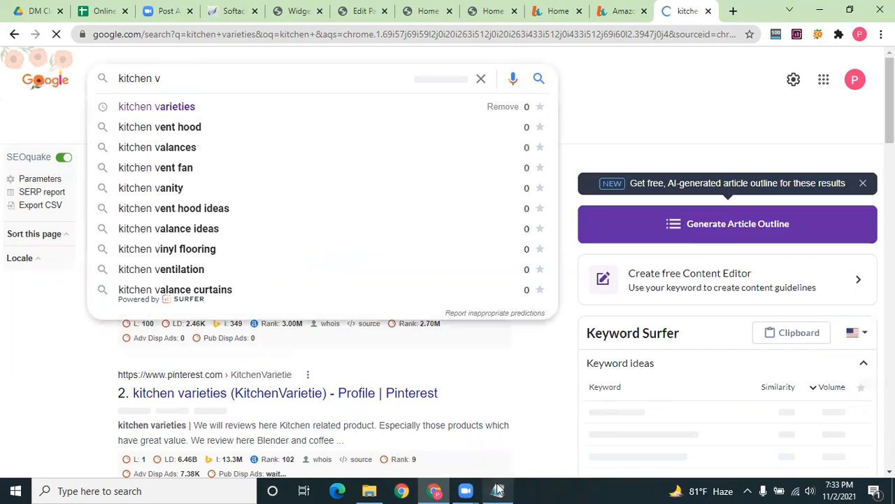
{"action": "key", "text": "alt+Tab"}
{"action": "mouse_move", "coordinate": [170, 214]}
{"action": "left_mouse_down"}
{"action": "mouse_move", "coordinate": [208, 214]}
{"action": "mouse_move", "coordinate": [170, 219]}
{"action": "left_mouse_up"}
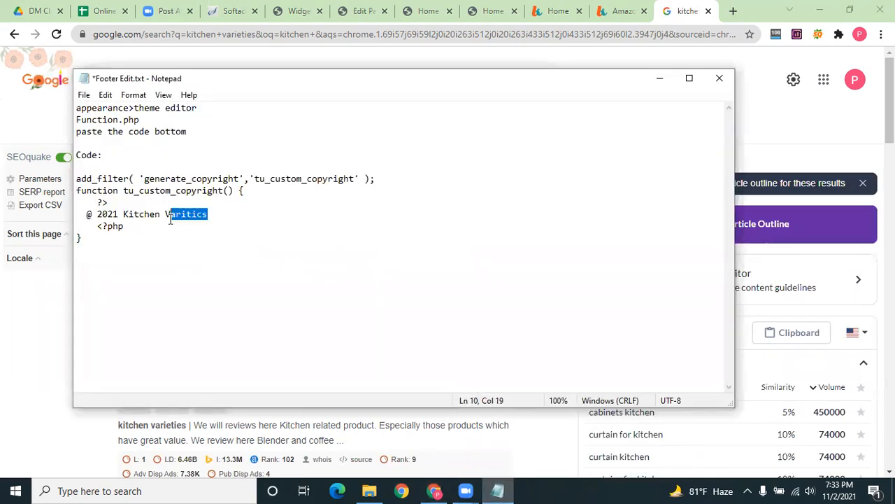
Retype it as 'arieties' so the line reads '@ 2021 Kitchen Varieties', and select the copyright function code
{"action": "type", "text": "arieties"}
{"action": "left_click_drag", "start_coordinate": [94, 242], "coordinate": [63, 171]}
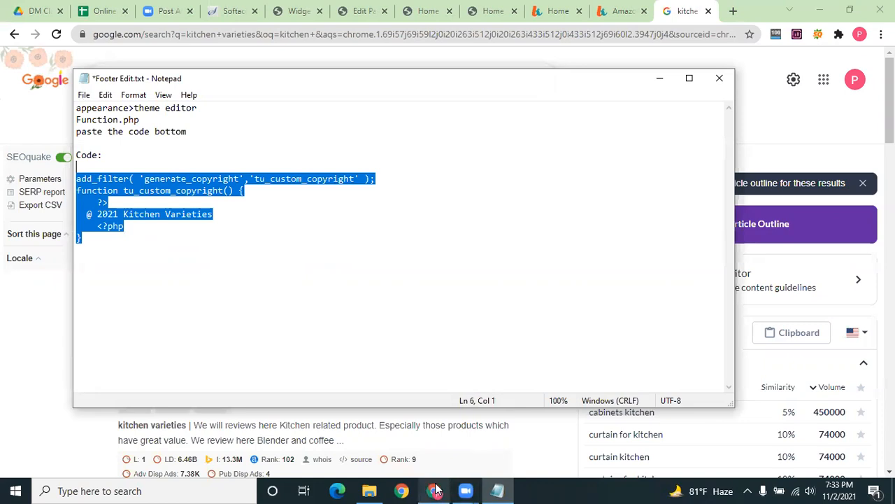
{"action": "mouse_move", "coordinate": [435, 489]}
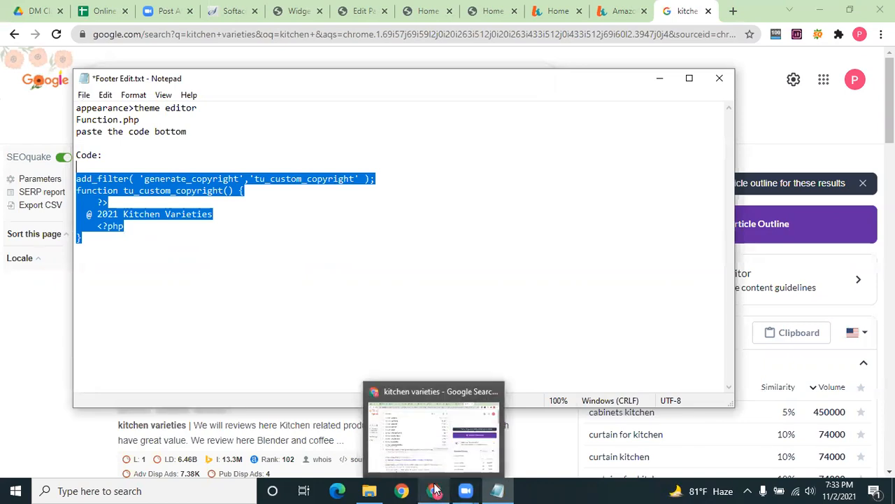
{"action": "left_click", "coordinate": [365, 8]}
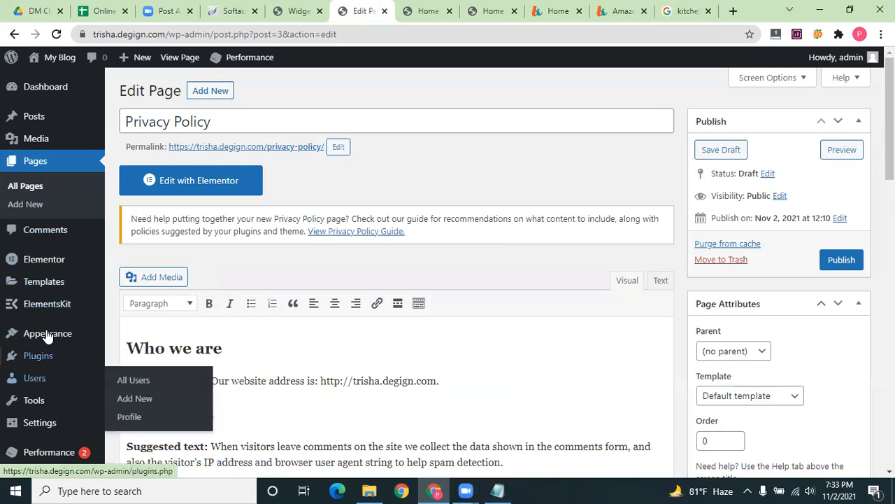
Accept the Theme Editor warning and load GeneratePress Theme Functions (functions.php)
{"action": "mouse_move", "coordinate": [89, 335]}
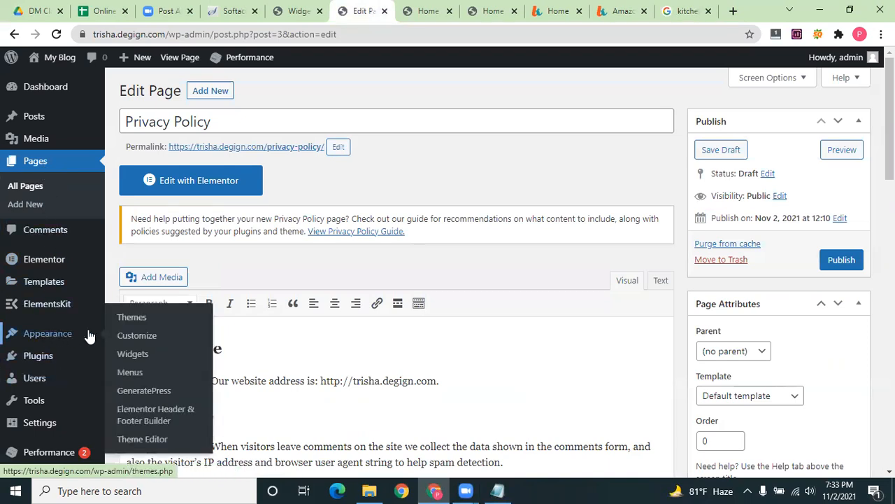
{"action": "left_click", "coordinate": [142, 438]}
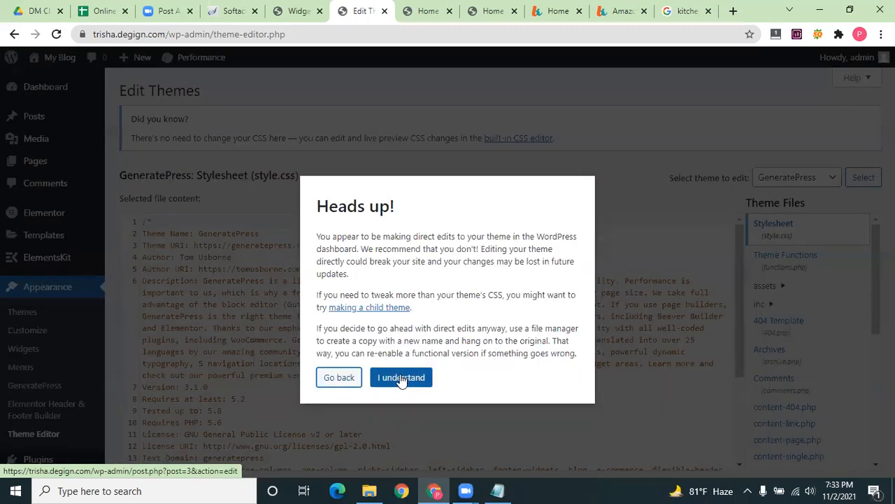
{"action": "left_click", "coordinate": [401, 378]}
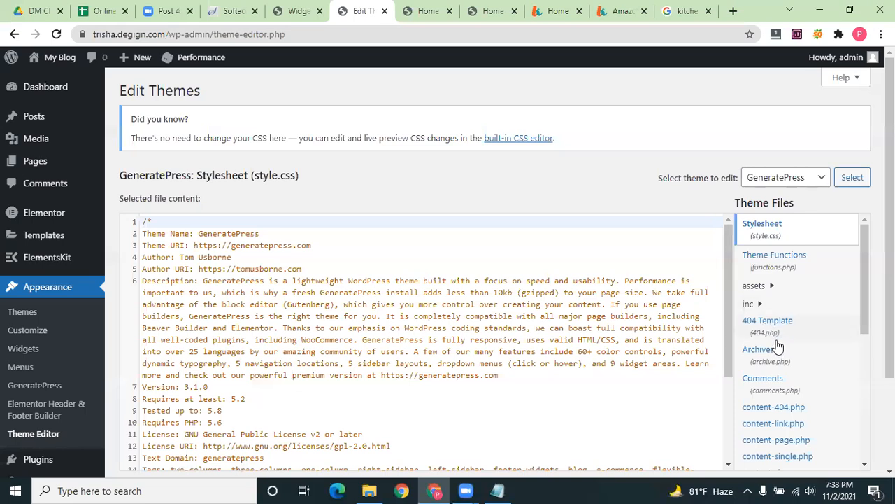
{"action": "left_click", "coordinate": [775, 276]}
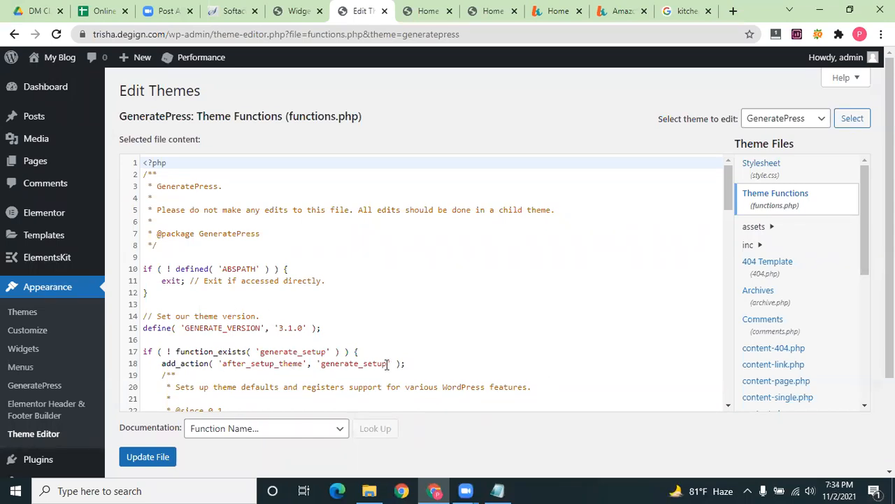
{"action": "scroll", "coordinate": [388, 364], "scroll_direction": "down", "scroll_amount": 2}
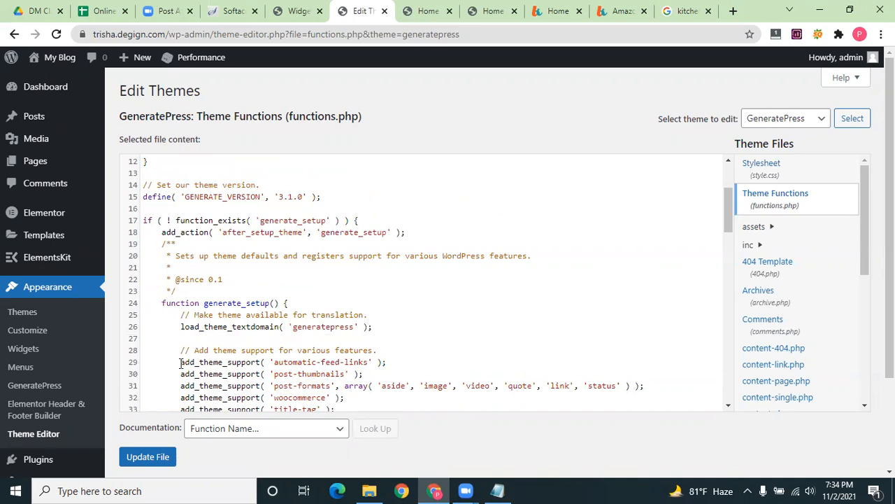
{"action": "scroll", "coordinate": [183, 357], "scroll_direction": "up", "scroll_amount": 2}
{"action": "scroll", "coordinate": [187, 350], "scroll_direction": "down", "scroll_amount": 2}
{"action": "left_click", "coordinate": [481, 5]}
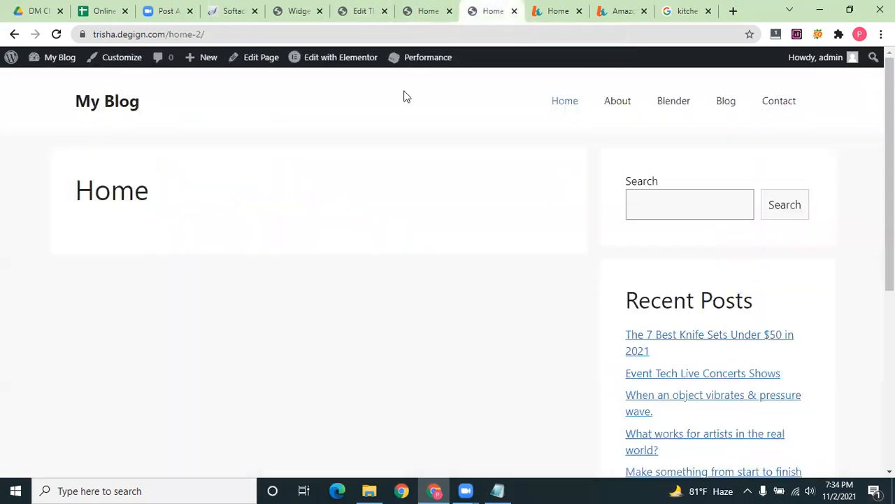
Select '2021 My Blog' in the homepage footer credit line, then return to the theme editor
{"action": "left_click", "coordinate": [406, 8]}
{"action": "scroll", "coordinate": [426, 333], "scroll_direction": "down", "scroll_amount": 1}
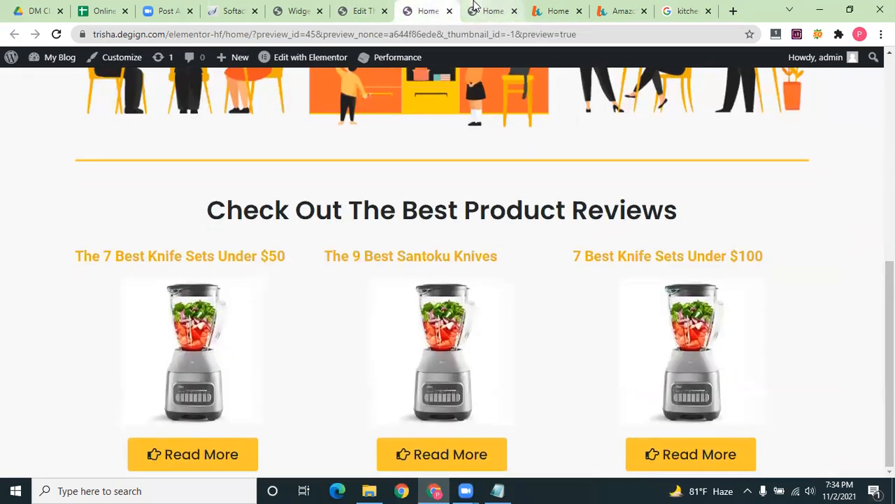
{"action": "left_click", "coordinate": [494, 11]}
{"action": "scroll", "coordinate": [375, 405], "scroll_direction": "down", "scroll_amount": 5}
{"action": "left_click_drag", "start_coordinate": [558, 466], "coordinate": [475, 459]}
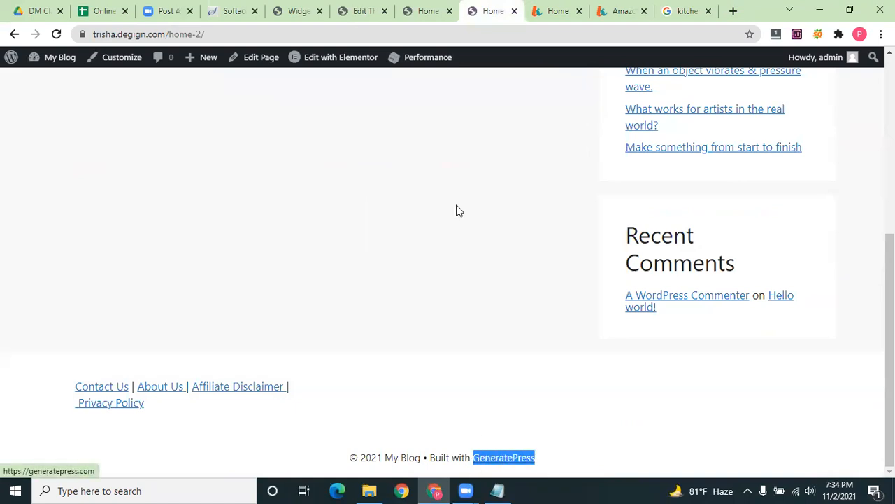
{"action": "left_click_drag", "start_coordinate": [549, 465], "coordinate": [420, 442]}
{"action": "key", "text": "ctrl+c"}
{"action": "left_click", "coordinate": [363, 455]}
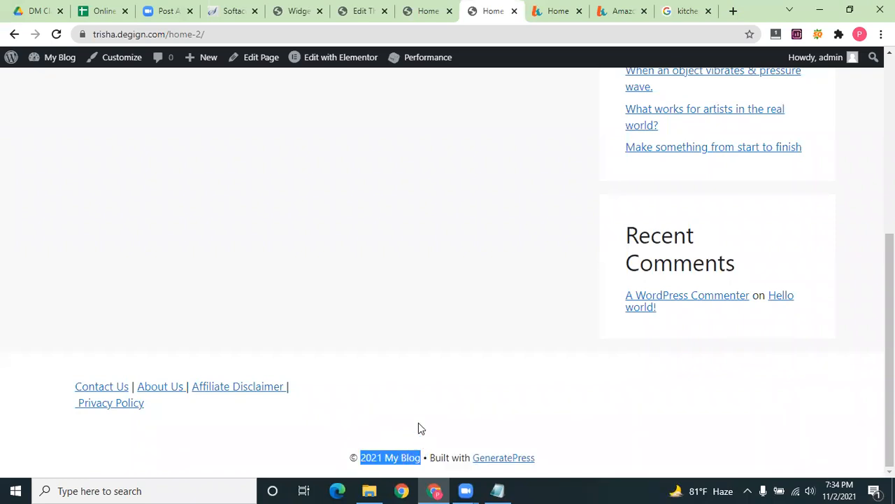
{"action": "left_click", "coordinate": [418, 9]}
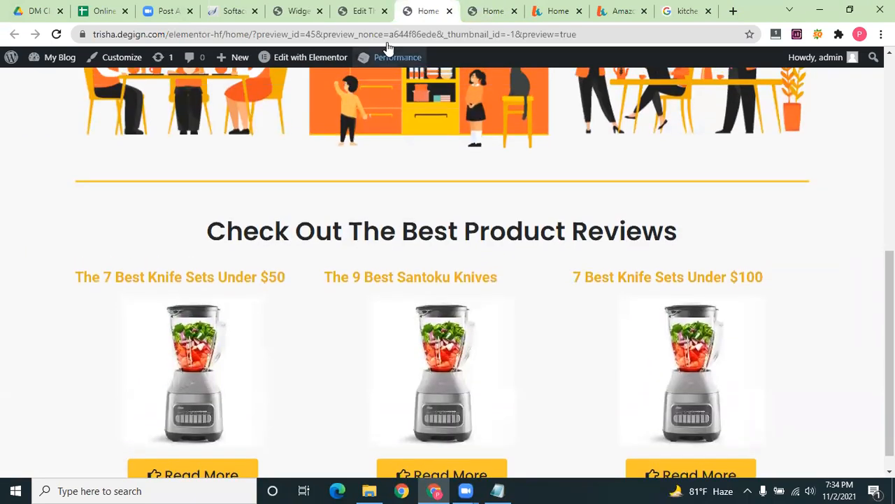
{"action": "left_click", "coordinate": [361, 10]}
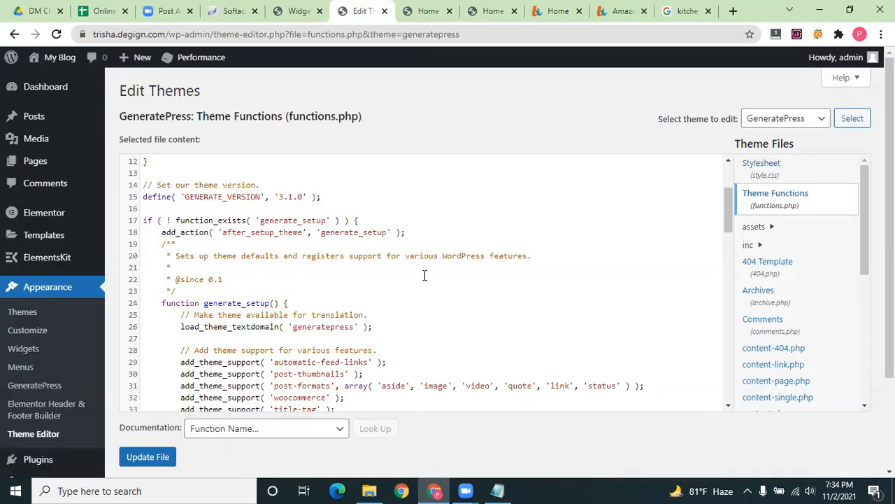
Search functions.php for '2021 My Blog' and glance at the saved copyright snippet in Notepad
{"action": "left_click", "coordinate": [332, 327]}
{"action": "key", "text": "ctrl+f"}
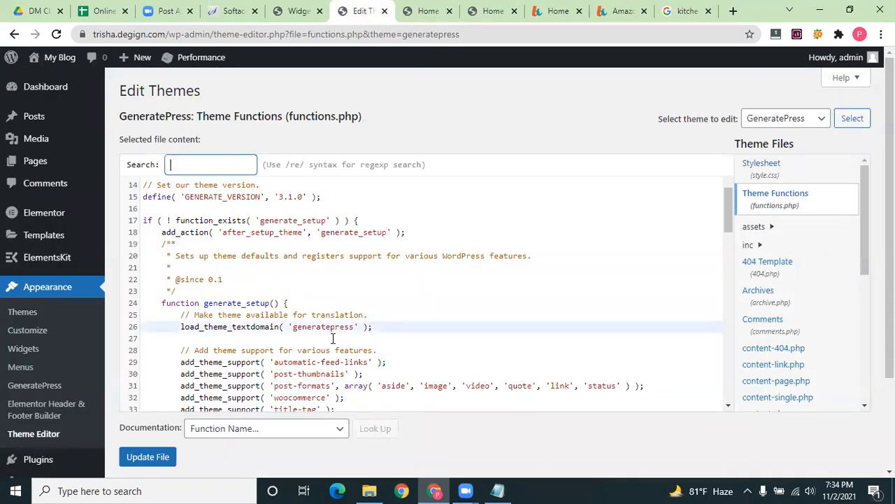
{"action": "key", "text": "ctrl+v"}
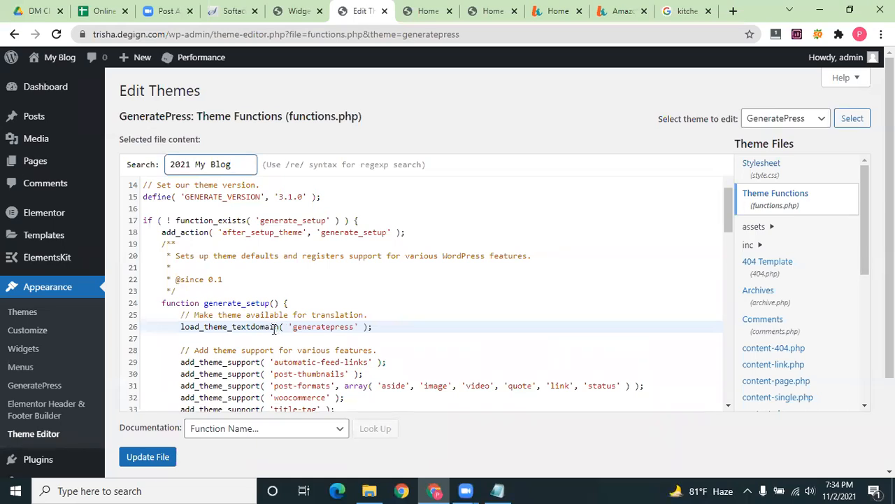
{"action": "scroll", "coordinate": [274, 329], "scroll_direction": "up", "scroll_amount": 1}
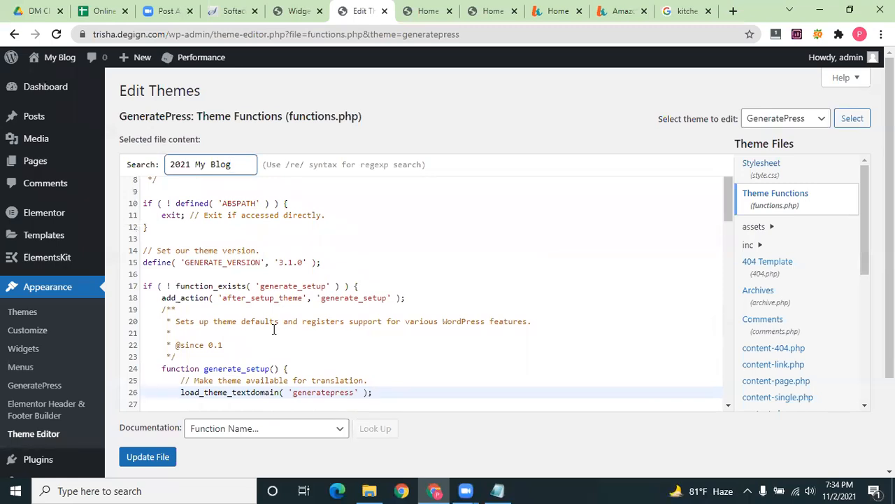
{"action": "scroll", "coordinate": [275, 329], "scroll_direction": "up", "scroll_amount": 1}
{"action": "scroll", "coordinate": [270, 330], "scroll_direction": "down", "scroll_amount": 2}
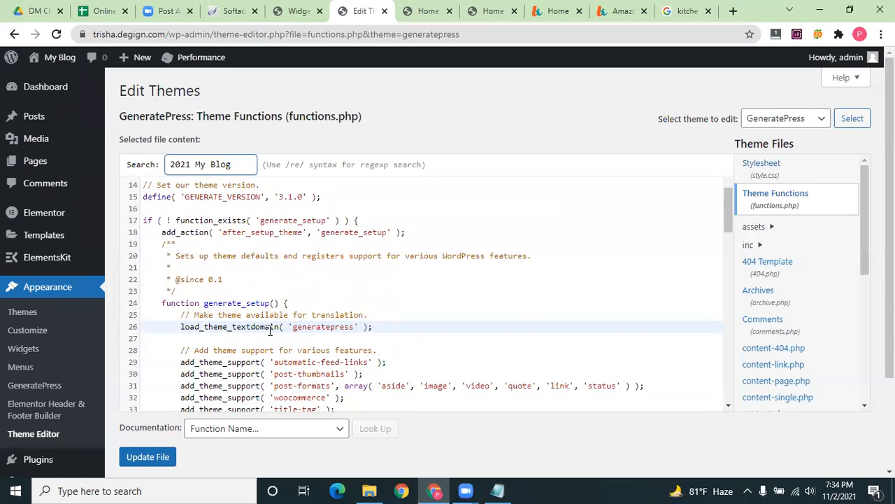
{"action": "scroll", "coordinate": [270, 332], "scroll_direction": "down", "scroll_amount": 3}
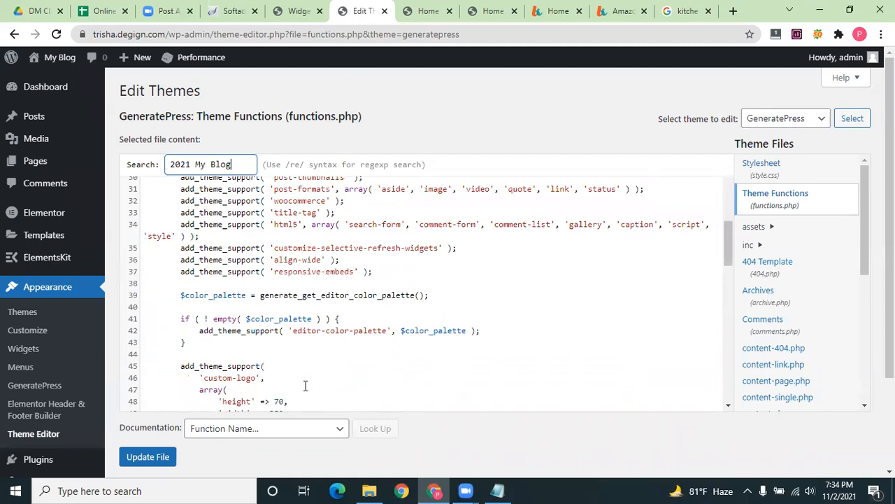
{"action": "scroll", "coordinate": [305, 386], "scroll_direction": "down", "scroll_amount": 3}
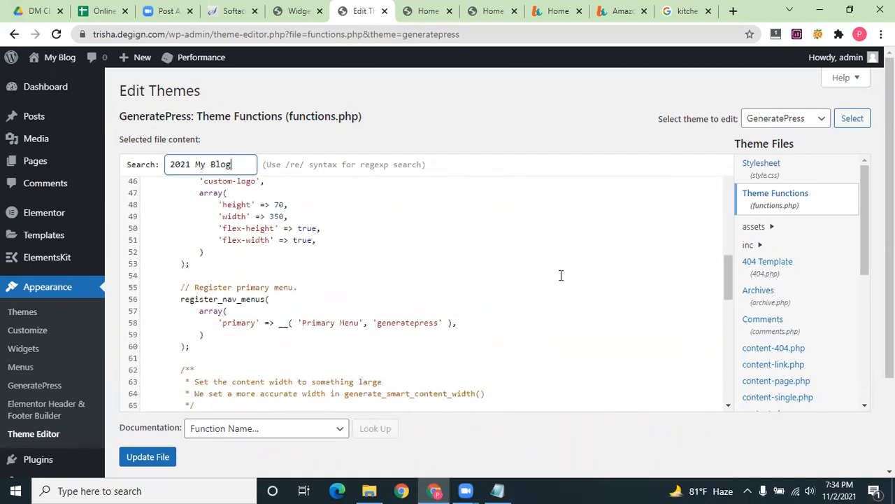
{"action": "key", "text": "Return"}
{"action": "key", "text": "alt+Tab"}
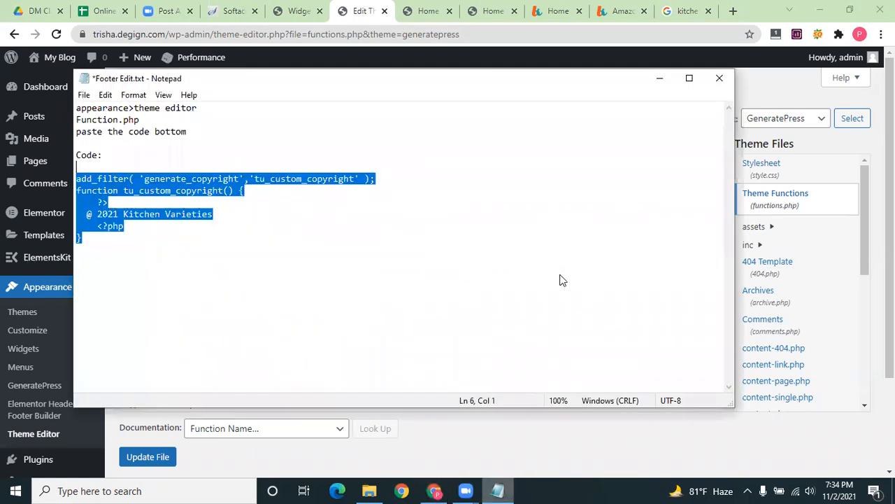
{"action": "left_click", "coordinate": [498, 490]}
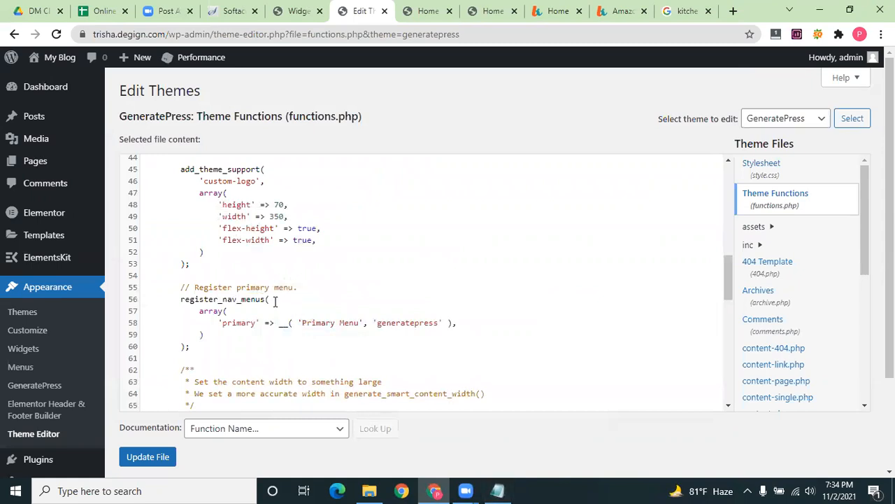
Reload Theme Functions and scroll through the functions.php code
{"action": "scroll", "coordinate": [275, 301], "scroll_direction": "up", "scroll_amount": 1}
{"action": "scroll", "coordinate": [274, 302], "scroll_direction": "up", "scroll_amount": 3}
{"action": "scroll", "coordinate": [275, 301], "scroll_direction": "up", "scroll_amount": 6}
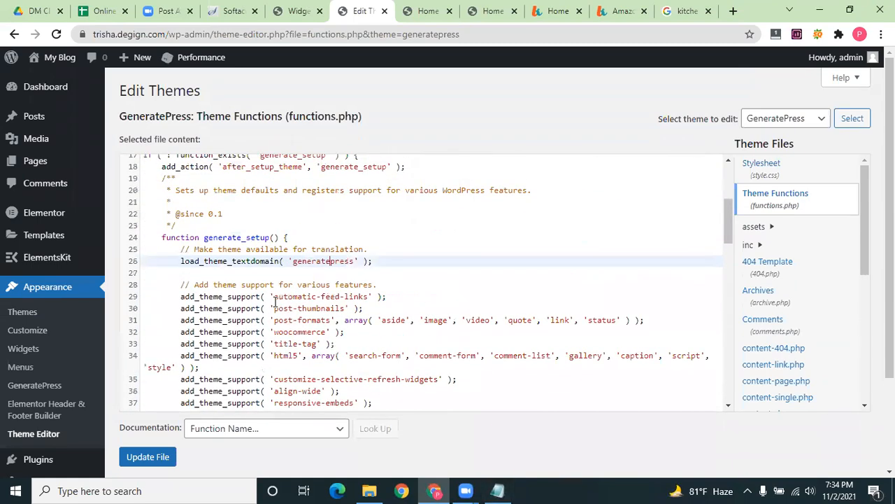
{"action": "left_click", "coordinate": [789, 205]}
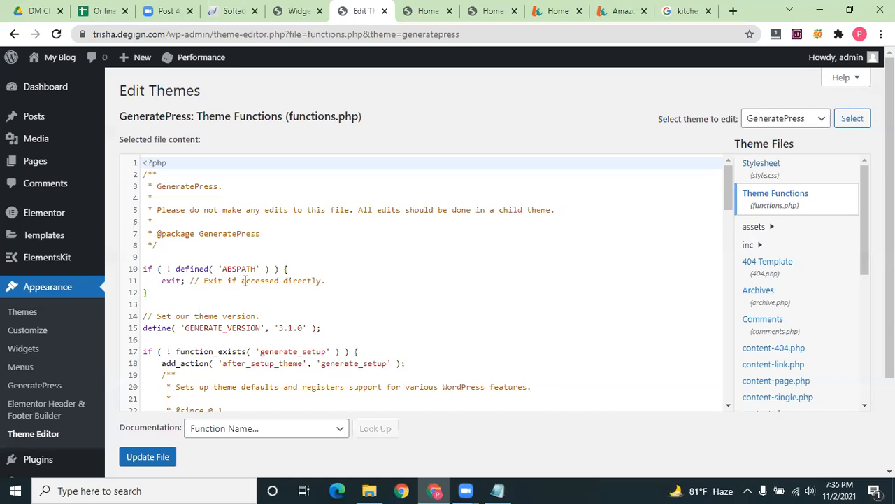
{"action": "scroll", "coordinate": [245, 284], "scroll_direction": "down", "scroll_amount": 1}
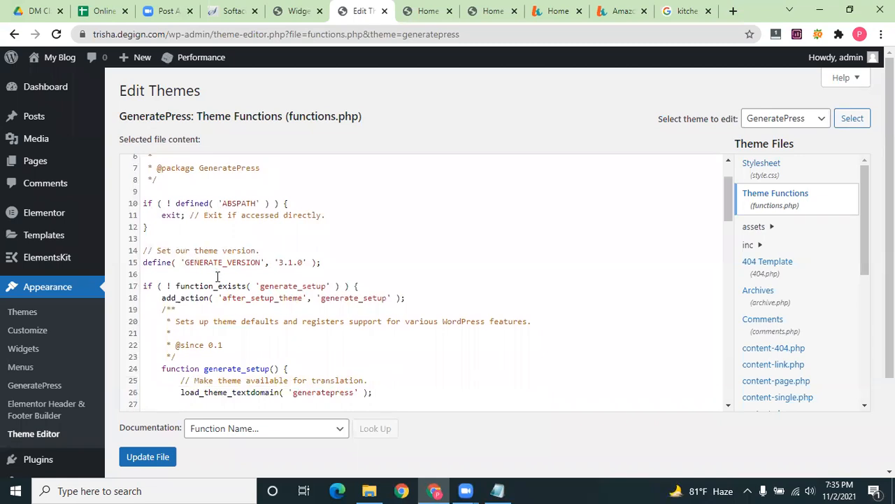
{"action": "scroll", "coordinate": [223, 274], "scroll_direction": "down", "scroll_amount": 1}
{"action": "scroll", "coordinate": [404, 279], "scroll_direction": "down", "scroll_amount": 1}
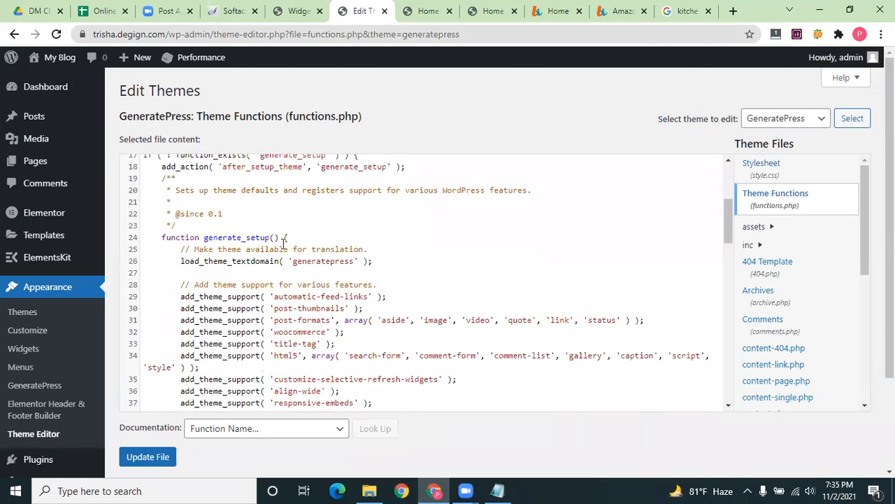
{"action": "scroll", "coordinate": [277, 280], "scroll_direction": "down", "scroll_amount": 3}
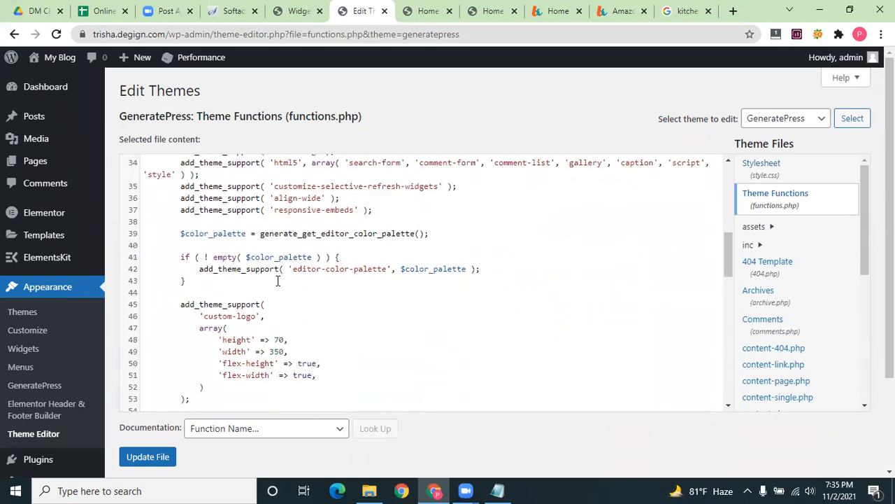
{"action": "scroll", "coordinate": [277, 281], "scroll_direction": "down", "scroll_amount": 4}
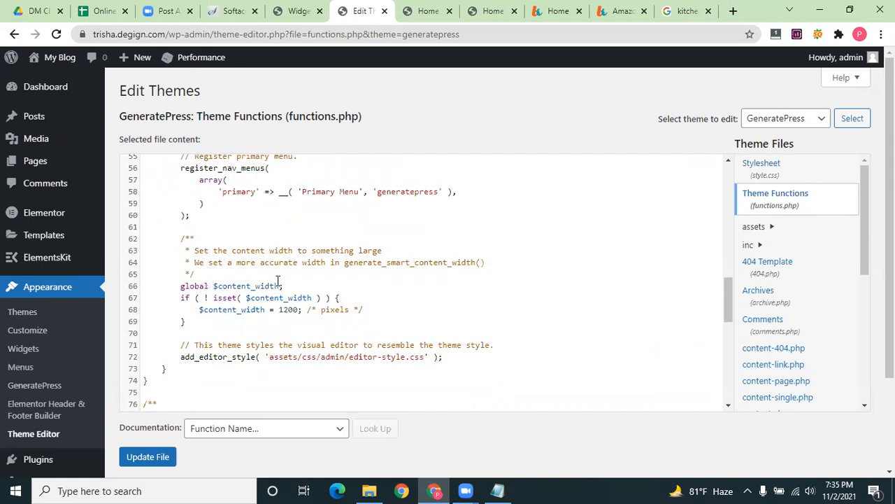
{"action": "scroll", "coordinate": [278, 281], "scroll_direction": "down", "scroll_amount": 4}
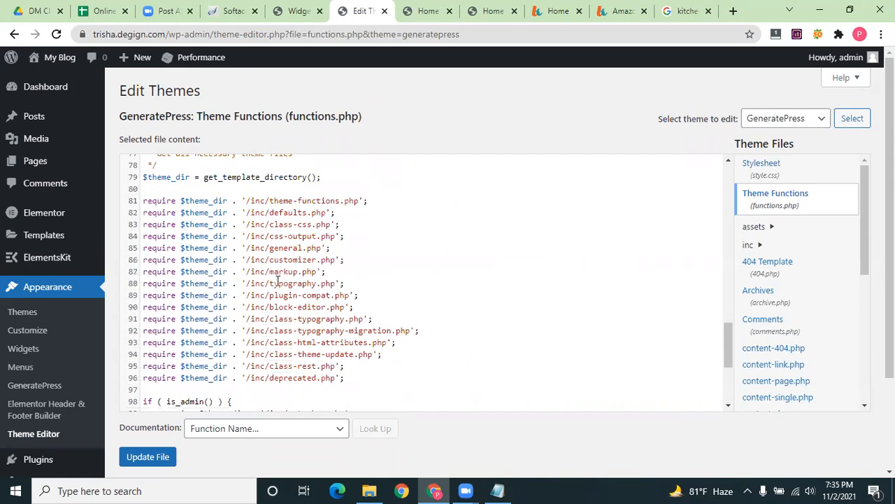
{"action": "scroll", "coordinate": [277, 280], "scroll_direction": "down", "scroll_amount": 3}
{"action": "scroll", "coordinate": [315, 189], "scroll_direction": "up", "scroll_amount": 2}
{"action": "scroll", "coordinate": [315, 189], "scroll_direction": "up", "scroll_amount": 6}
Copy the live footer's 'Built with' text and search functions.php for it
{"action": "key", "text": "ctrl+Tab"}
{"action": "left_click", "coordinate": [502, 8]}
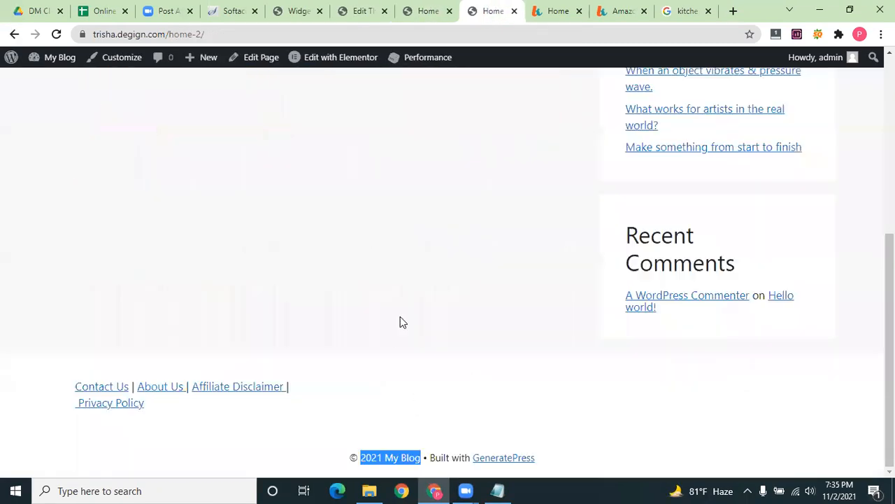
{"action": "left_click_drag", "start_coordinate": [468, 457], "coordinate": [429, 458]}
{"action": "key", "text": "ctrl+c"}
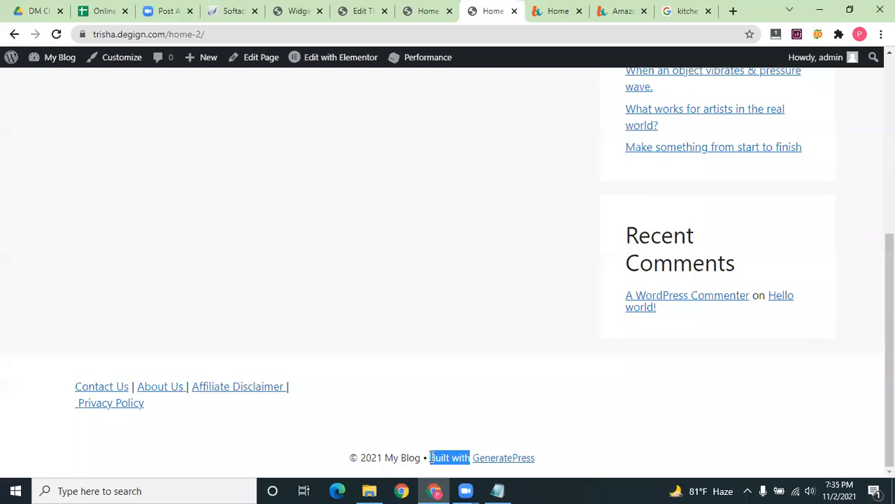
{"action": "left_click", "coordinate": [424, 10]}
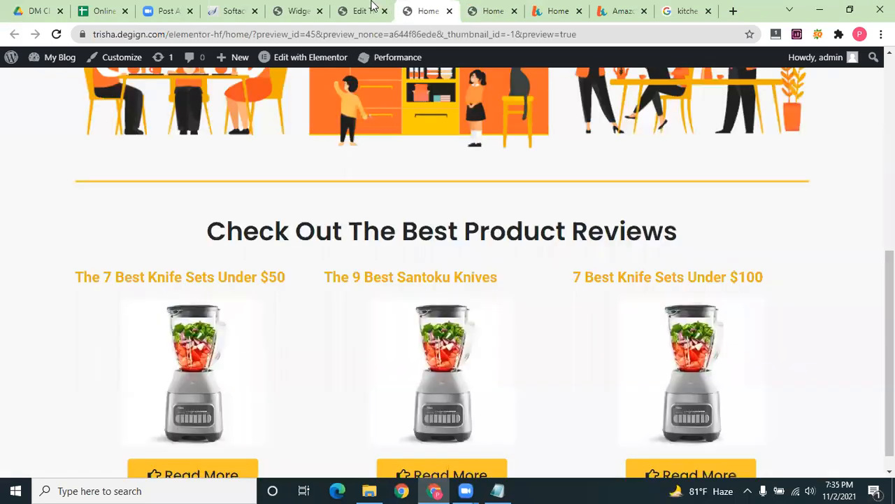
{"action": "left_click", "coordinate": [364, 11]}
{"action": "left_click", "coordinate": [278, 320]}
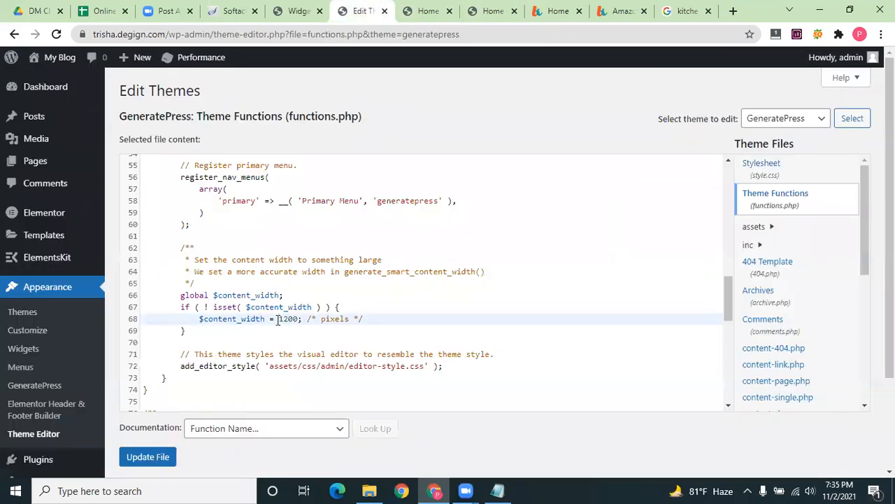
{"action": "key", "text": "ctrl+f"}
{"action": "key", "text": "ctrl+v"}
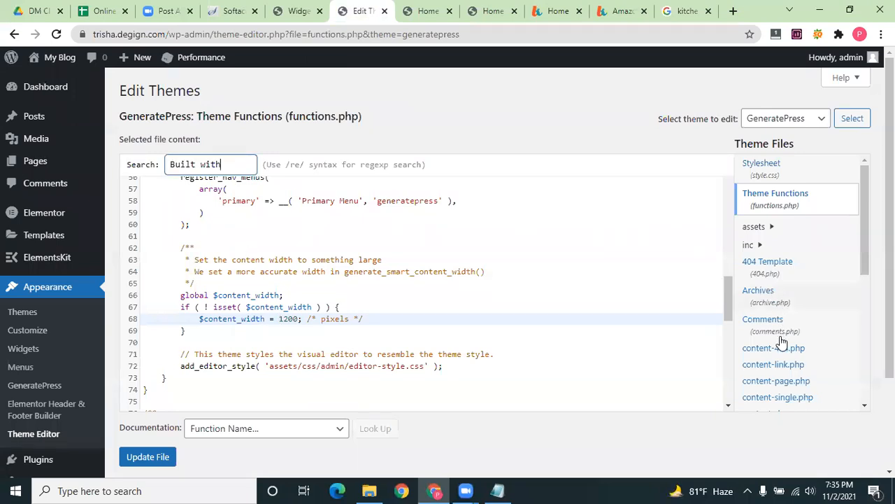
{"action": "scroll", "coordinate": [780, 349], "scroll_direction": "down", "scroll_amount": 1}
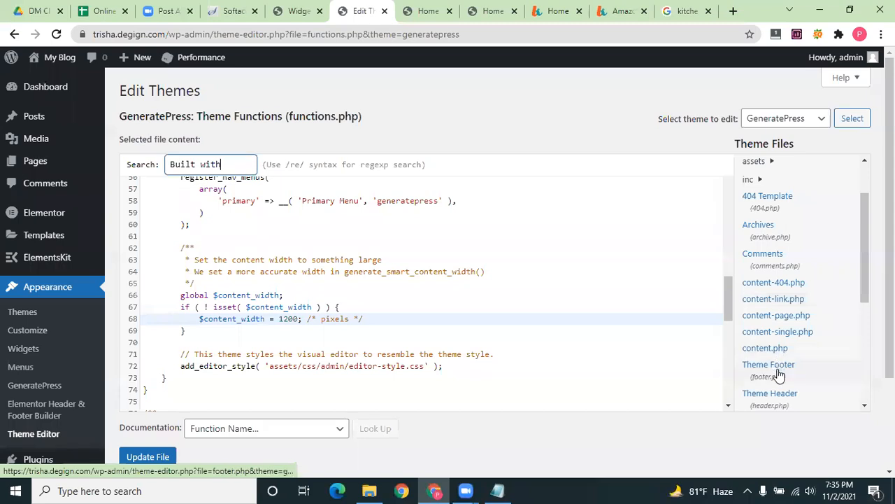
{"action": "scroll", "coordinate": [784, 372], "scroll_direction": "down", "scroll_amount": 1}
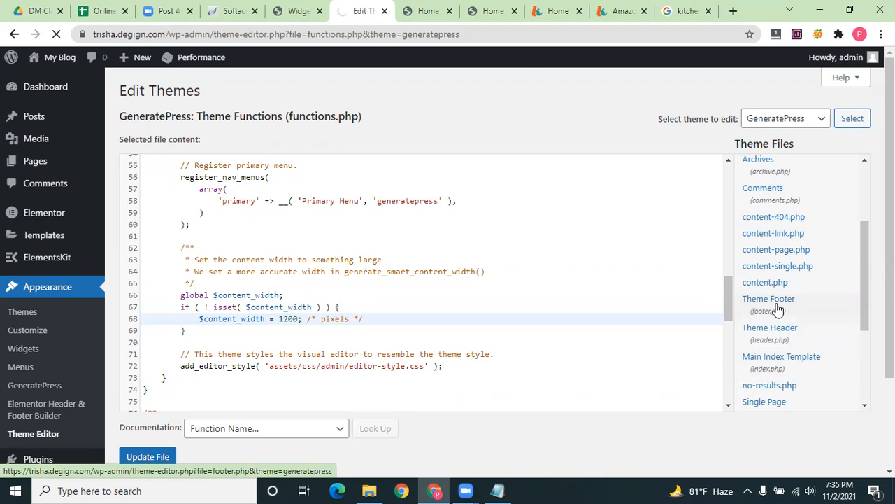
Paste the tu_custom_copyright snippet at line 9 of functions.php, update the file, and reload the homepage
{"action": "left_click", "coordinate": [770, 252]}
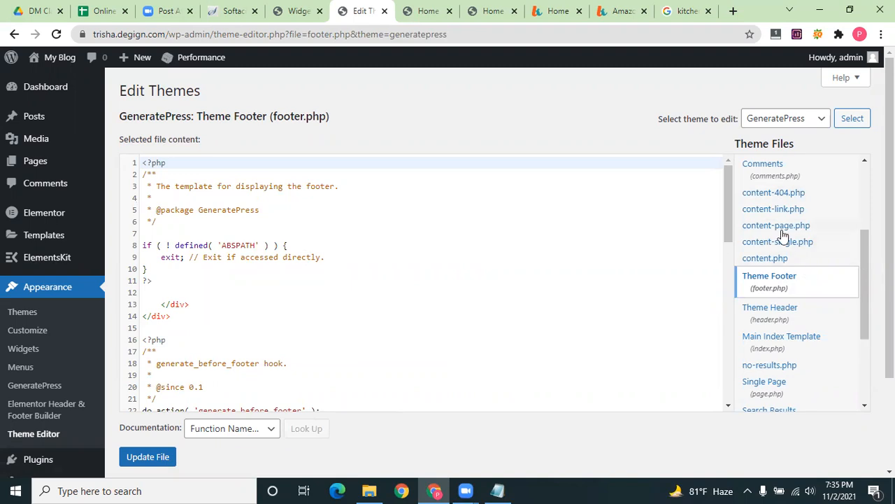
{"action": "scroll", "coordinate": [770, 224], "scroll_direction": "up", "scroll_amount": 3}
{"action": "left_click", "coordinate": [779, 197]}
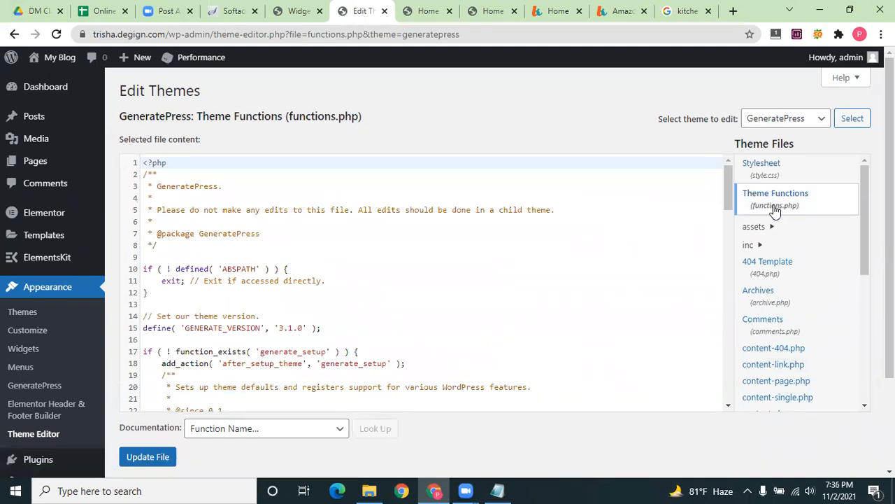
{"action": "left_click", "coordinate": [499, 490]}
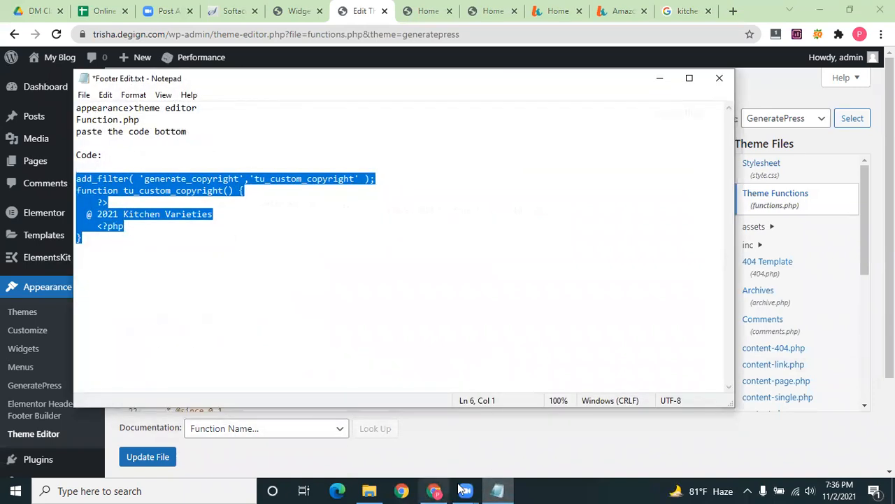
{"action": "left_click", "coordinate": [498, 490]}
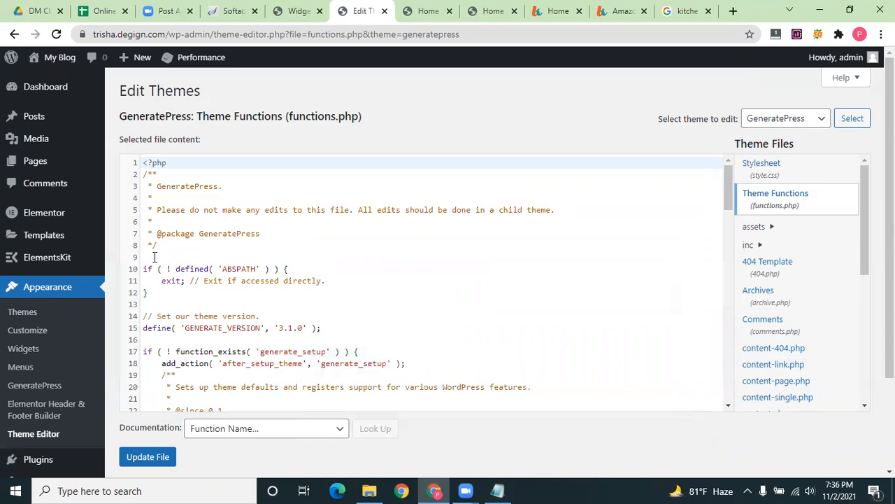
{"action": "left_click", "coordinate": [154, 257]}
{"action": "type", "text": "add_filter( 'generate_copyright','tu_custom_copyright' ); function tu_custom_copyright() {     ?>   @ 2021 Kitchen Varieties     <?php }"}
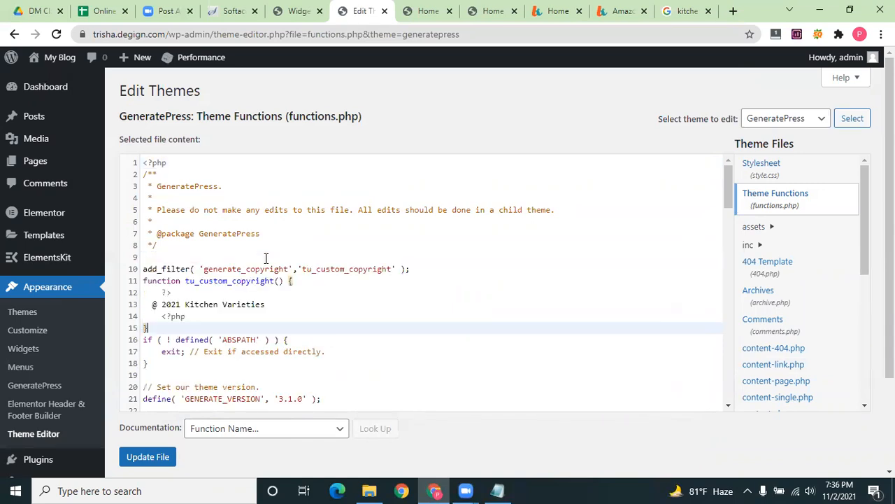
{"action": "left_click", "coordinate": [146, 463]}
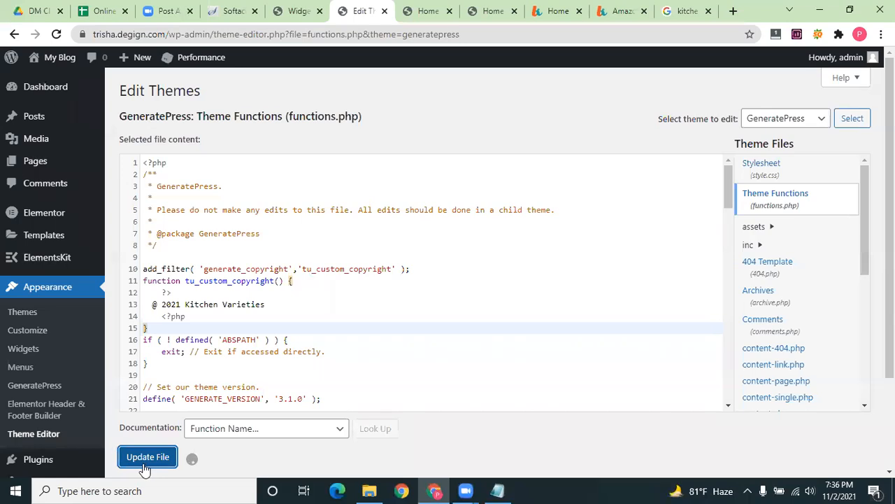
{"action": "left_click", "coordinate": [495, 8]}
{"action": "left_click", "coordinate": [57, 34]}
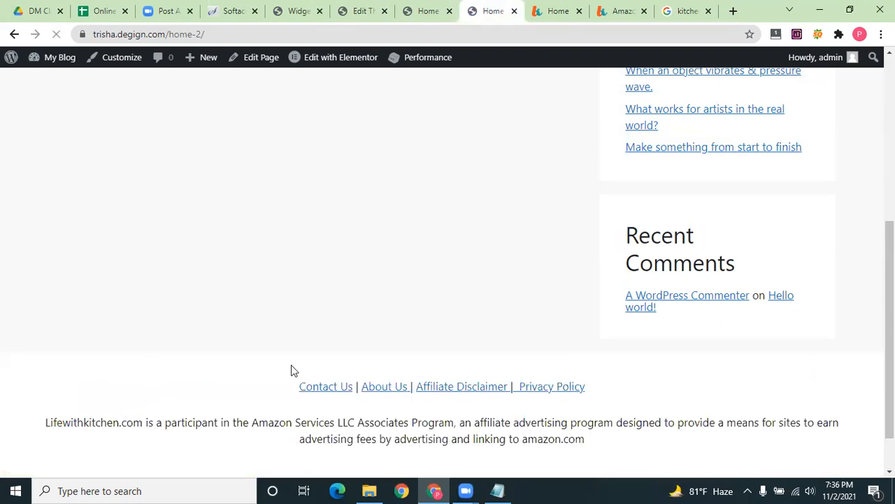
Confirm the homepage footer shows '@ 2021 Kitchen Varieties', then go to the Elementor preview
{"action": "scroll", "coordinate": [412, 453], "scroll_direction": "down", "scroll_amount": 1}
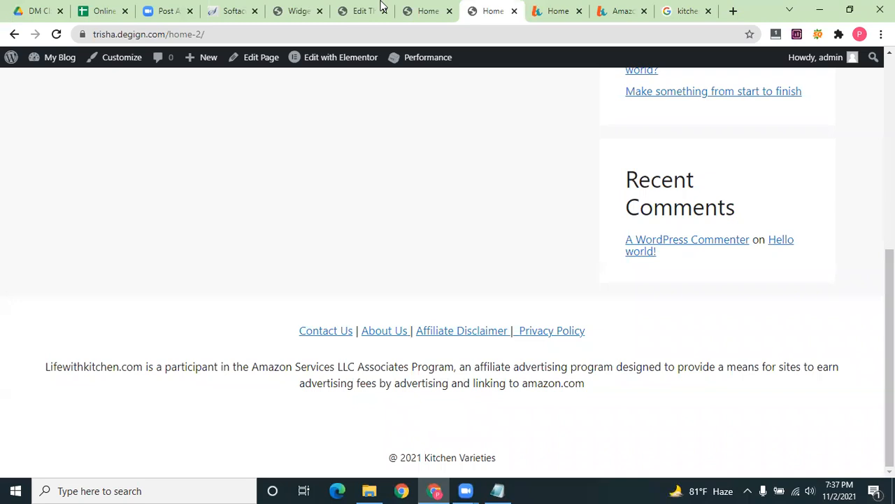
{"action": "left_click", "coordinate": [424, 11]}
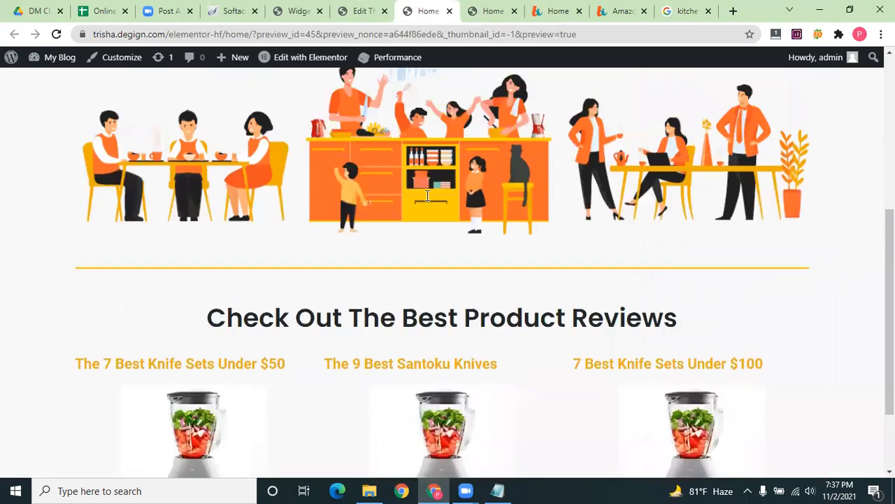
{"action": "scroll", "coordinate": [442, 285], "scroll_direction": "up", "scroll_amount": 5}
Search the theme directory for 'astra' and install the Astra theme
{"action": "left_click", "coordinate": [362, 9]}
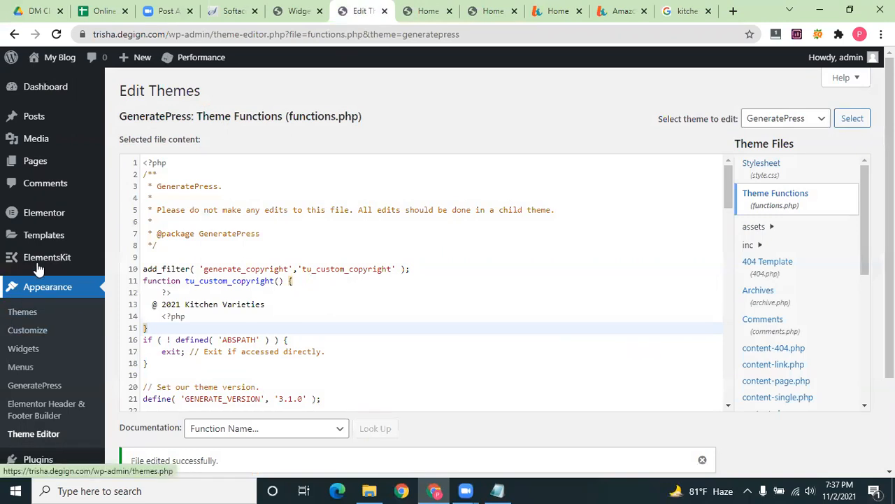
{"action": "scroll", "coordinate": [28, 378], "scroll_direction": "down", "scroll_amount": 2}
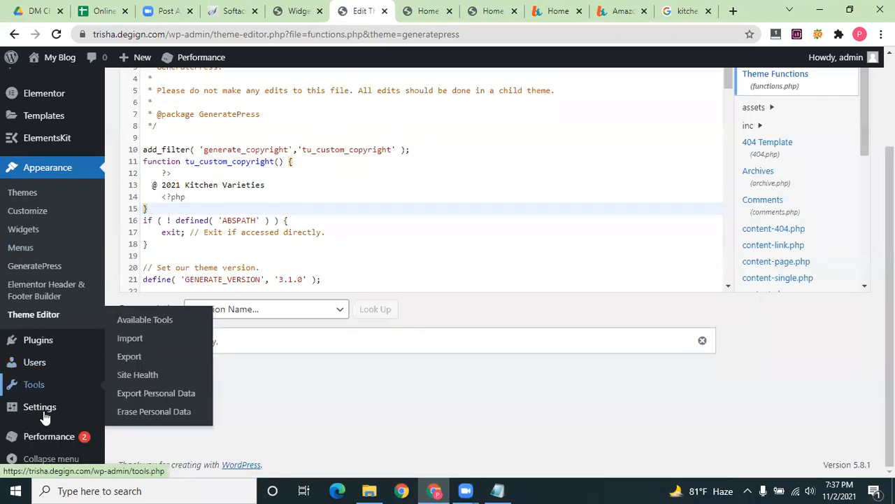
{"action": "scroll", "coordinate": [35, 328], "scroll_direction": "up", "scroll_amount": 2}
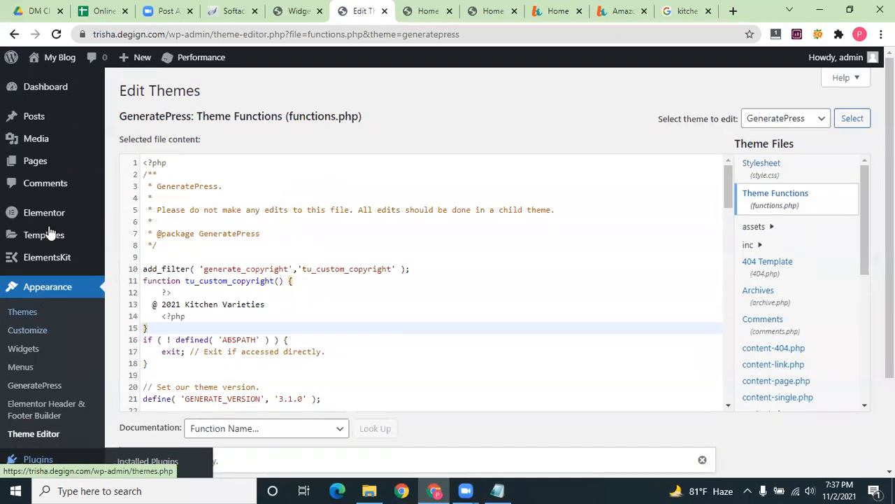
{"action": "left_click", "coordinate": [27, 311]}
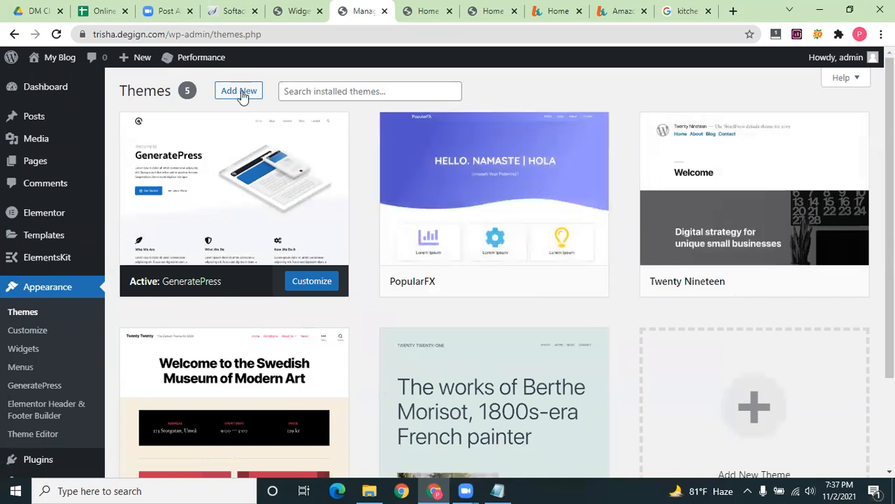
{"action": "left_click", "coordinate": [241, 93]}
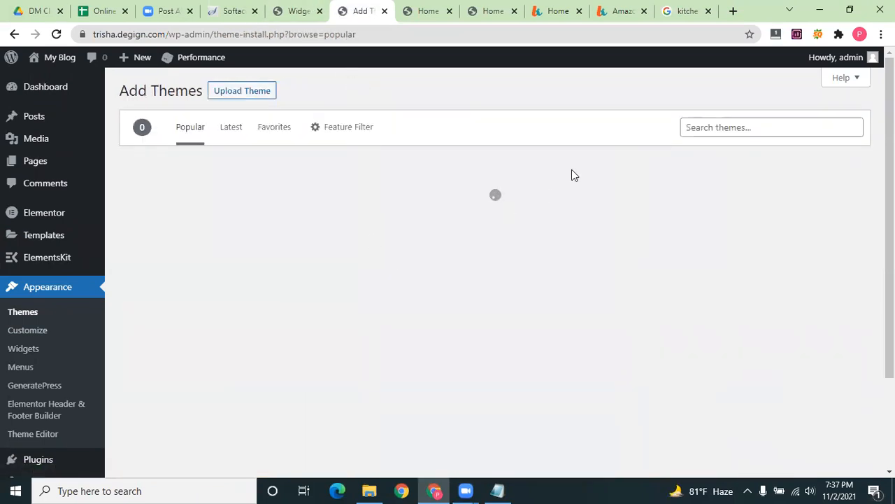
{"action": "left_click", "coordinate": [774, 126]}
{"action": "type", "text": "a"}
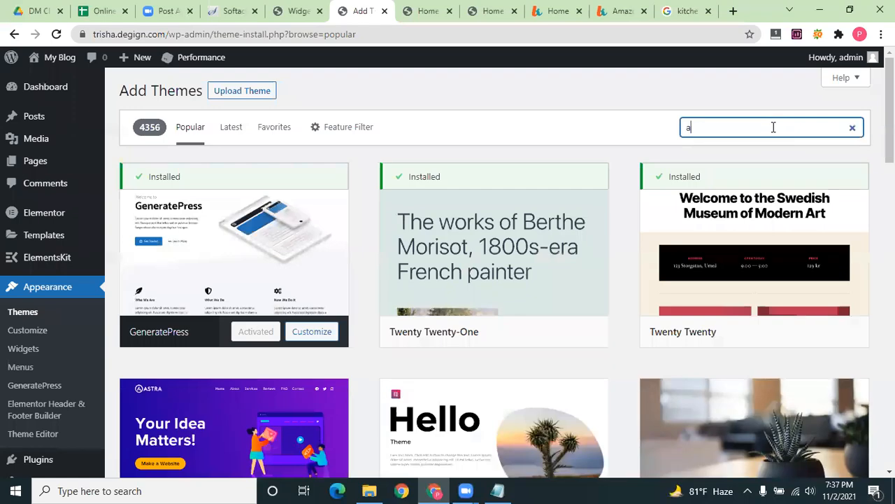
{"action": "type", "text": "stra"}
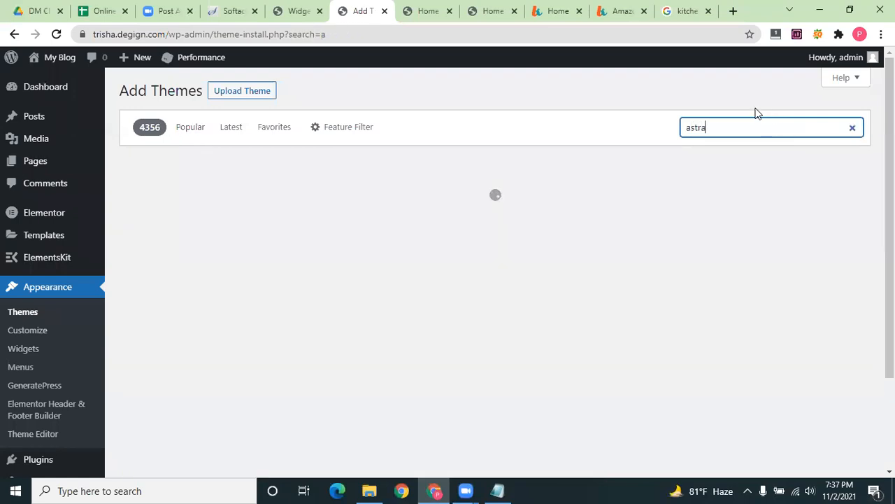
{"action": "mouse_move", "coordinate": [168, 316]}
{"action": "left_click", "coordinate": [283, 334]}
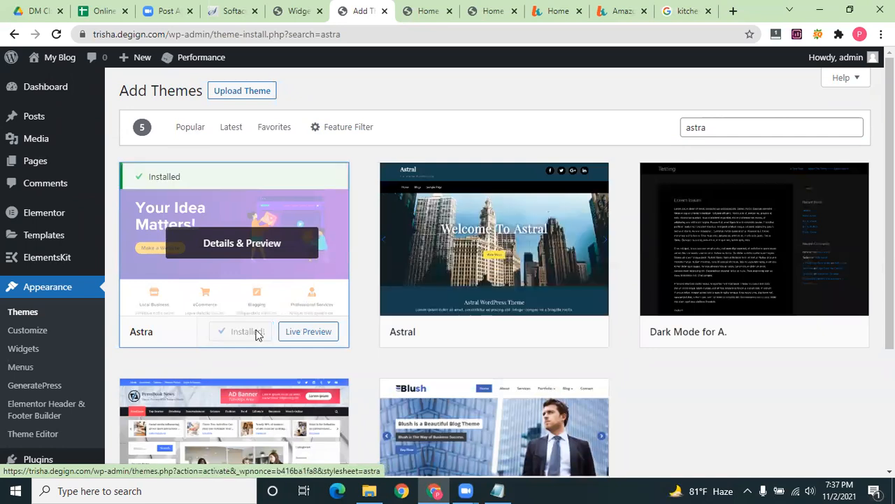
Activate Astra and review it on the Themes screen
{"action": "left_click", "coordinate": [250, 332]}
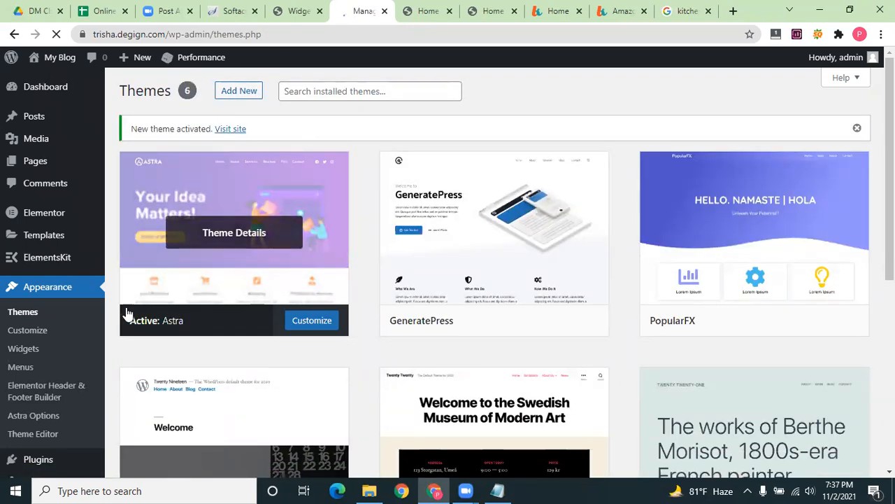
{"action": "left_click", "coordinate": [23, 313]}
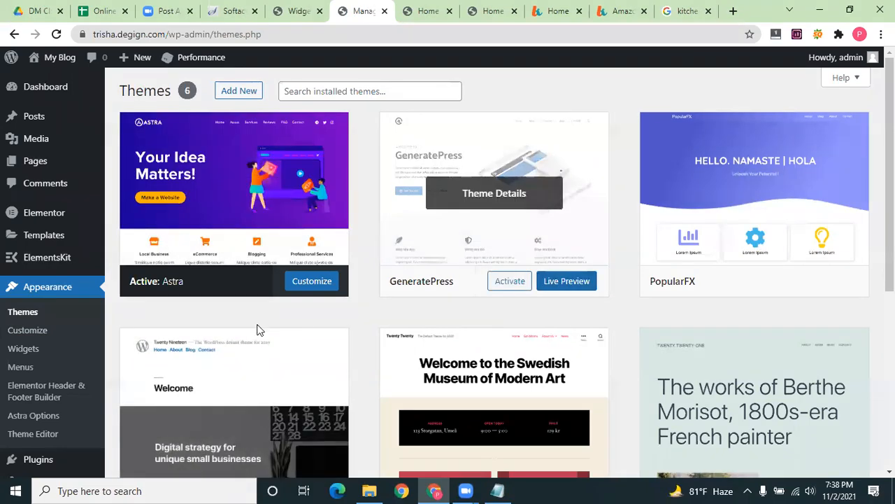
{"action": "scroll", "coordinate": [256, 329], "scroll_direction": "down", "scroll_amount": 4}
{"action": "scroll", "coordinate": [256, 334], "scroll_direction": "up", "scroll_amount": 3}
{"action": "scroll", "coordinate": [39, 221], "scroll_direction": "up", "scroll_amount": 2}
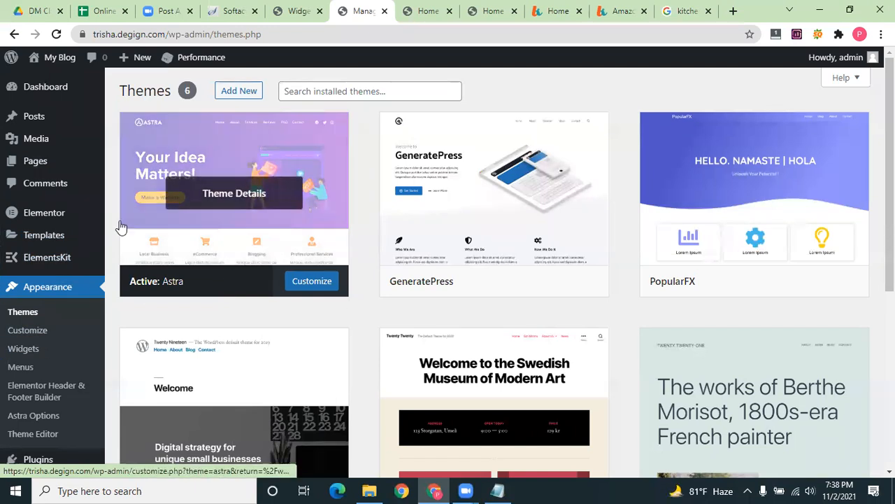
{"action": "scroll", "coordinate": [25, 337], "scroll_direction": "down", "scroll_amount": 2}
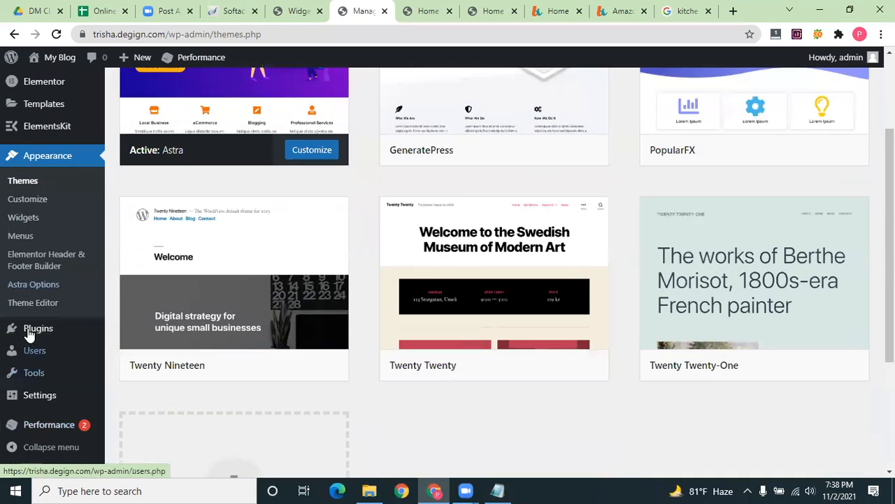
Search plugins for 'astra', then install and activate Starter Templates by Brainstorm Force
{"action": "left_click", "coordinate": [38, 328]}
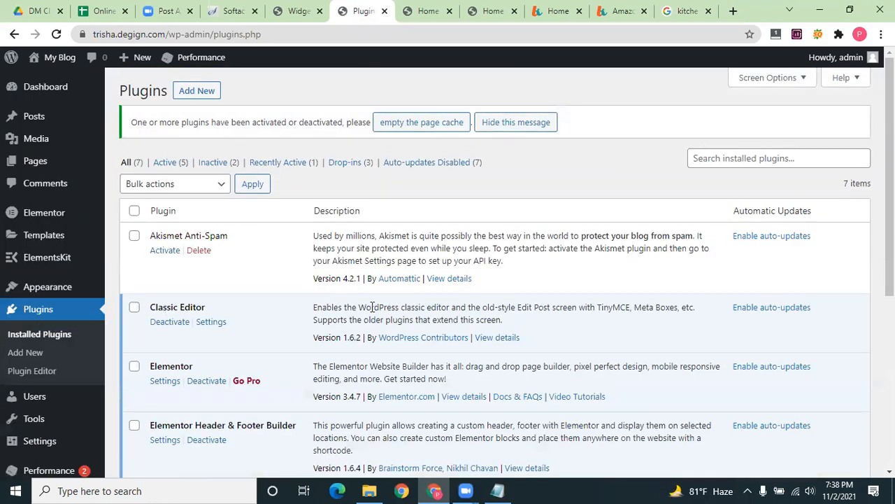
{"action": "left_click", "coordinate": [210, 91]}
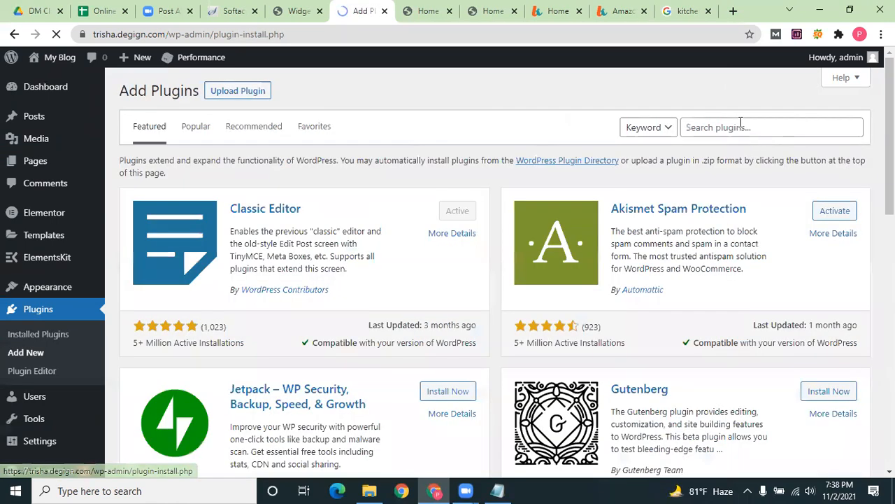
{"action": "left_click", "coordinate": [733, 126]}
{"action": "type", "text": "astra"}
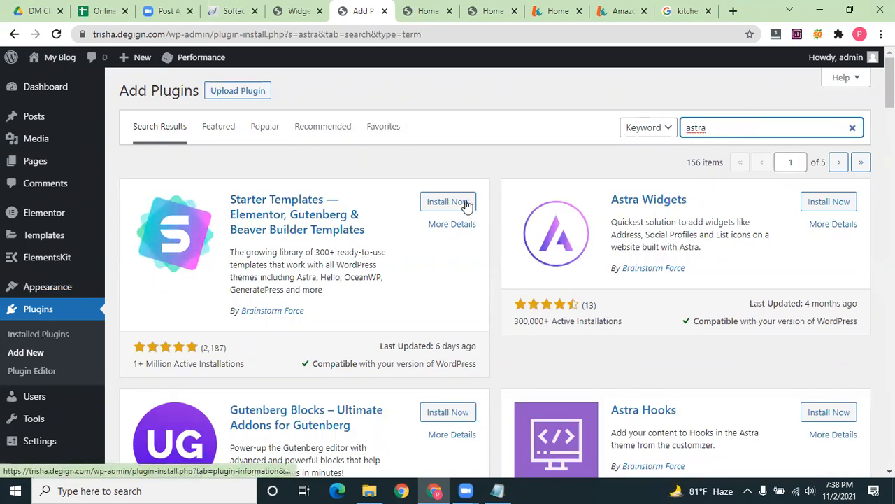
{"action": "left_click", "coordinate": [442, 202]}
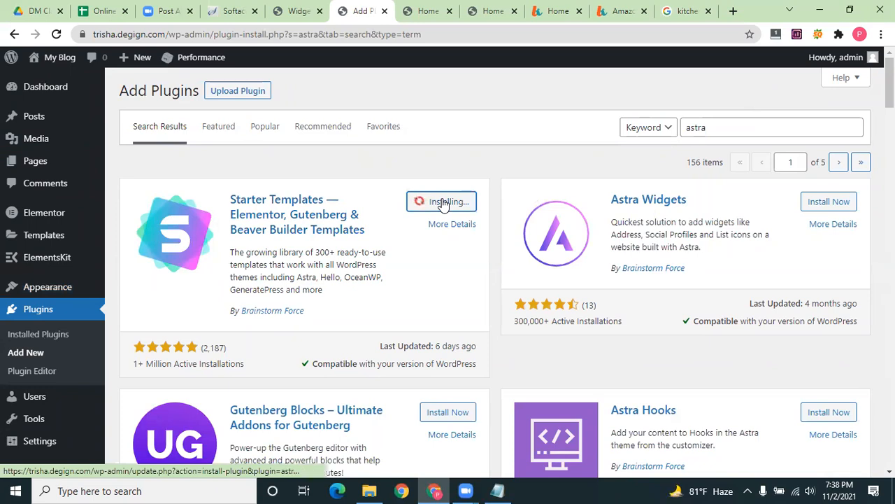
{"action": "left_click", "coordinate": [442, 202]}
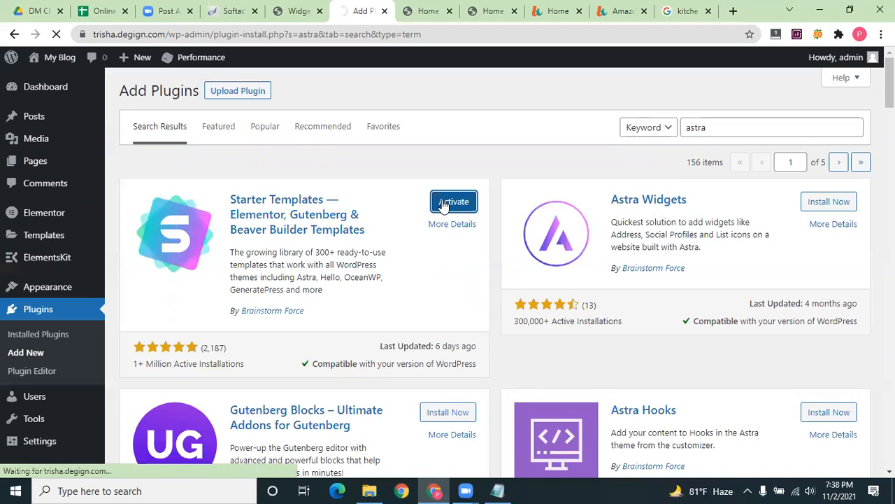
{"action": "left_click", "coordinate": [424, 8]}
Reload both home page previews and return to the Kitchen Varieties home tab
{"action": "left_click", "coordinate": [55, 35]}
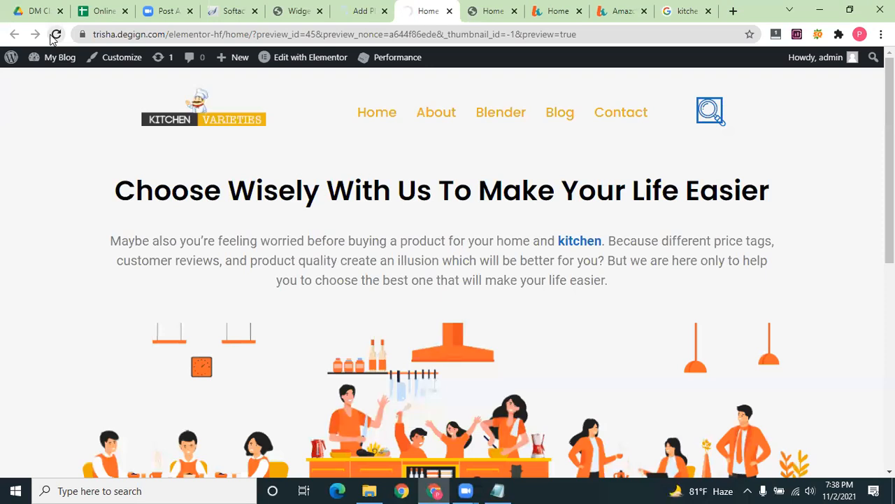
{"action": "left_click", "coordinate": [490, 9]}
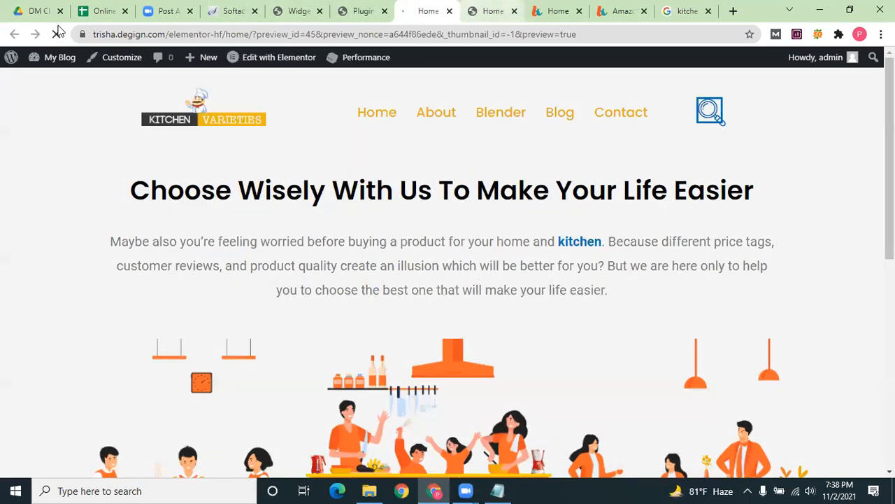
{"action": "left_click", "coordinate": [57, 34]}
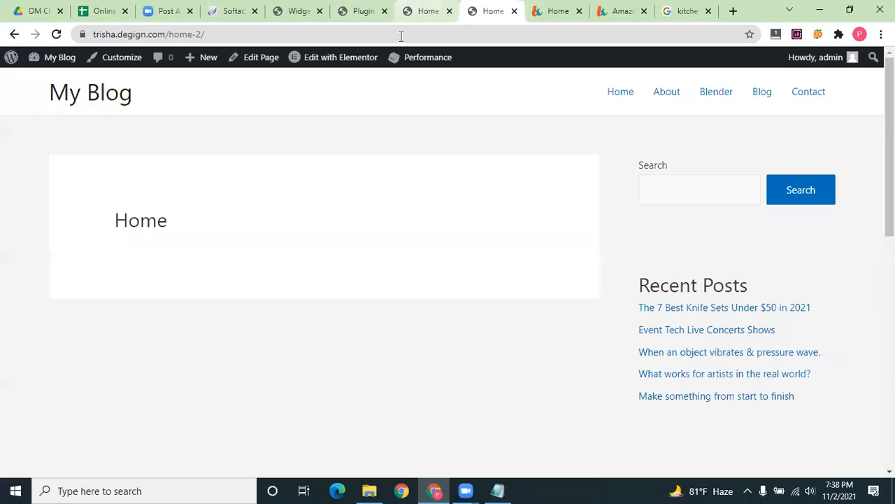
{"action": "left_click", "coordinate": [417, 11]}
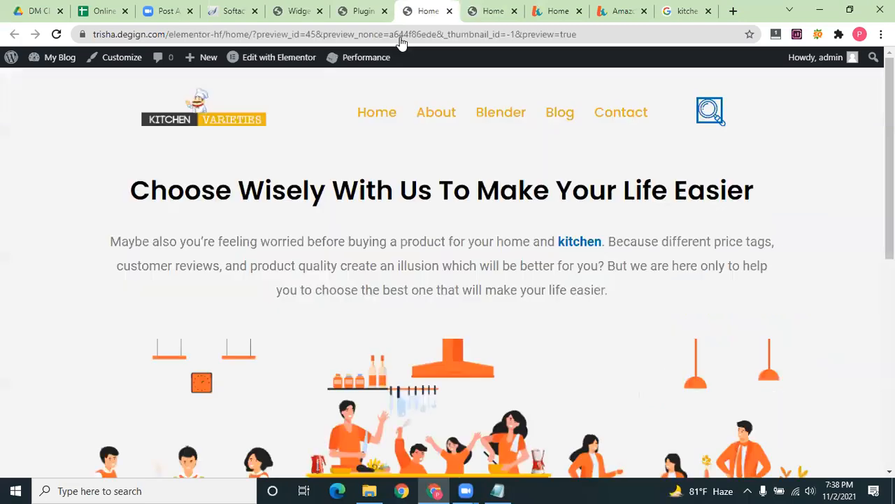
Confirm Starter Templates is listed among plugins, then go to Appearance > Themes
{"action": "left_click", "coordinate": [353, 9]}
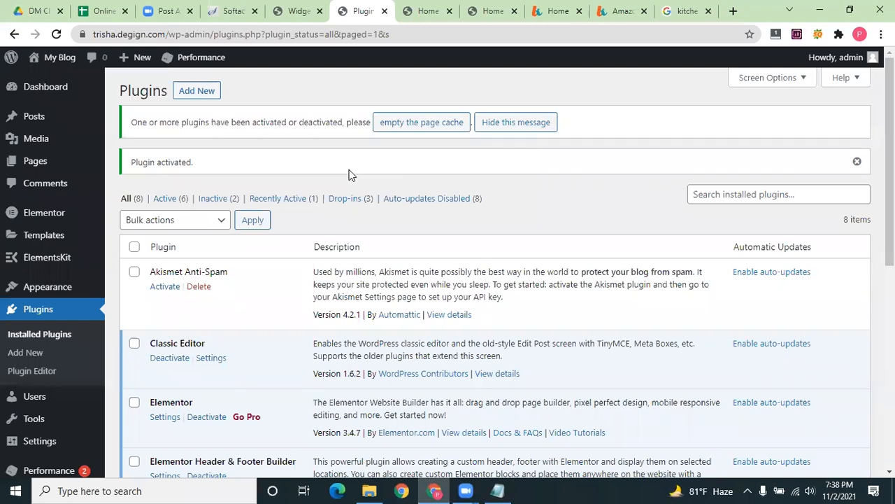
{"action": "scroll", "coordinate": [246, 286], "scroll_direction": "down", "scroll_amount": 4}
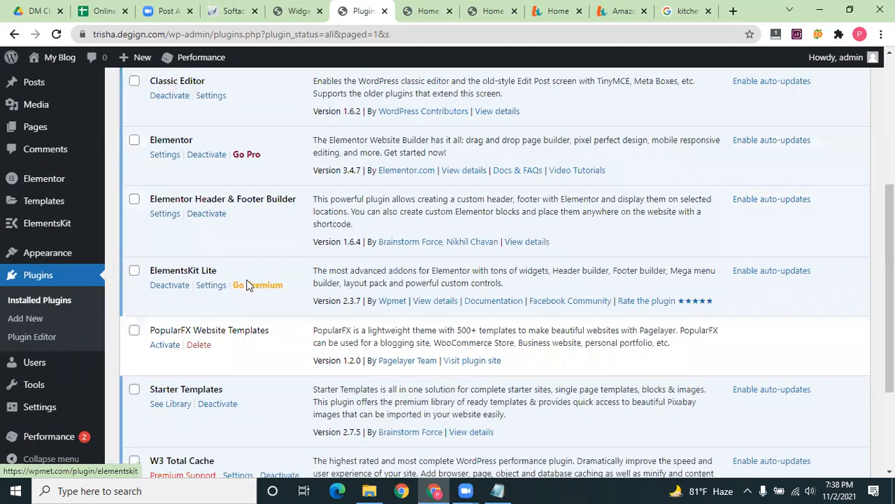
{"action": "scroll", "coordinate": [246, 285], "scroll_direction": "up", "scroll_amount": 4}
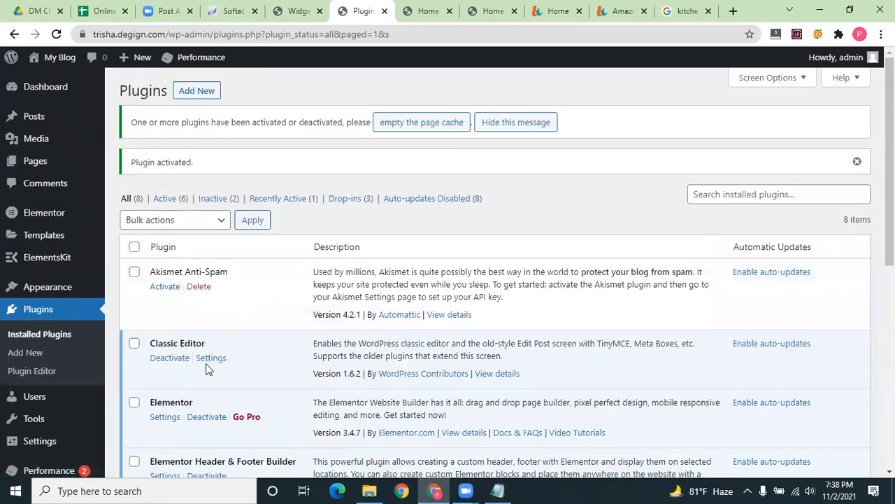
{"action": "scroll", "coordinate": [205, 373], "scroll_direction": "down", "scroll_amount": 6}
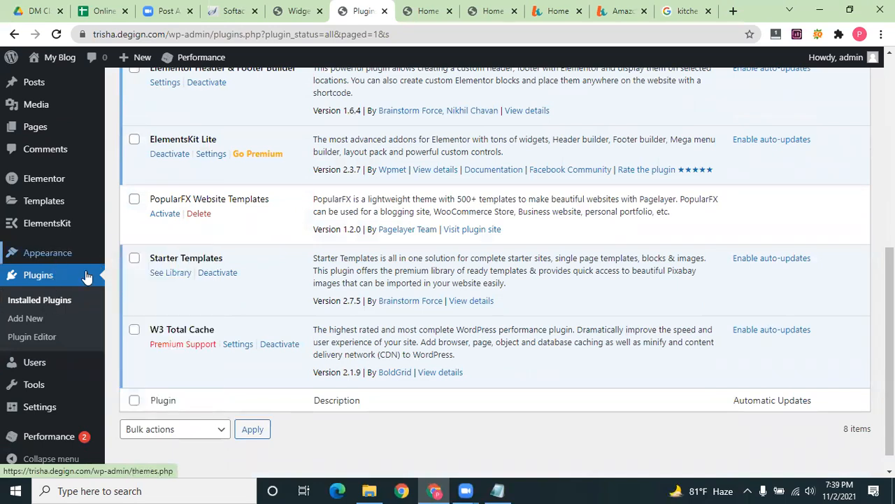
{"action": "left_click", "coordinate": [140, 254]}
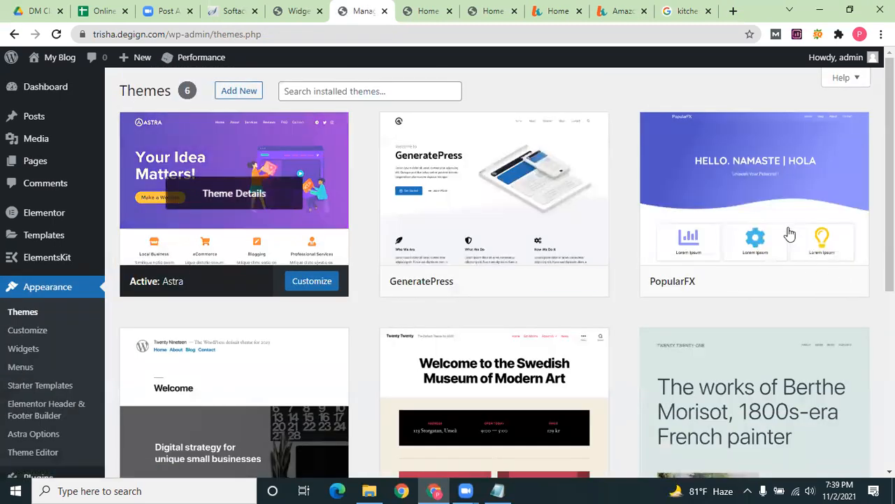
Delete the PopularFX theme from its details window and confirm, leaving five themes
{"action": "left_click", "coordinate": [776, 221]}
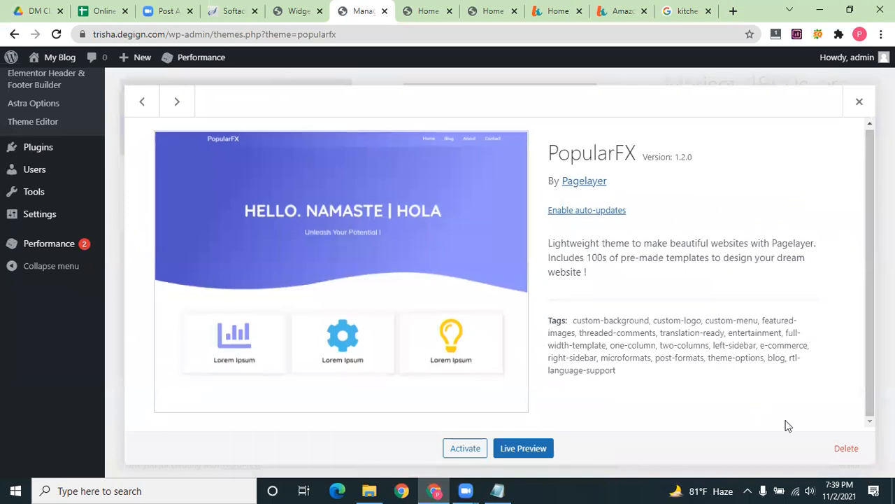
{"action": "left_click", "coordinate": [847, 448]}
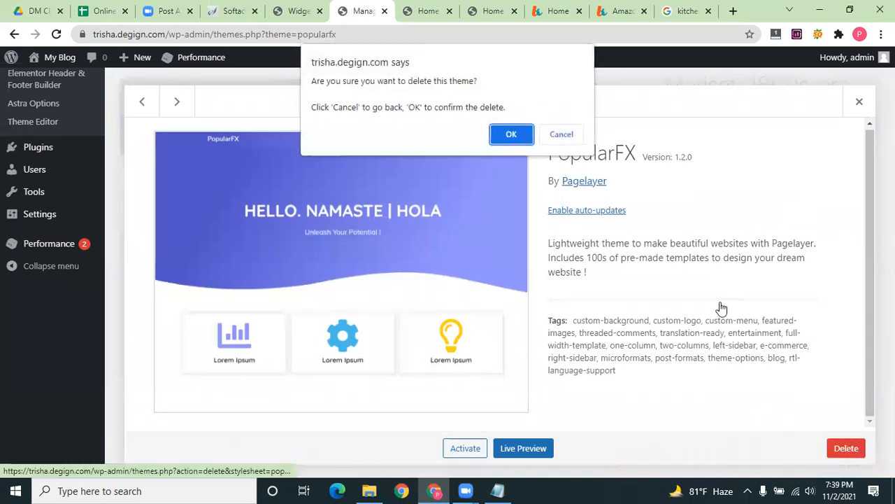
{"action": "left_click", "coordinate": [513, 132]}
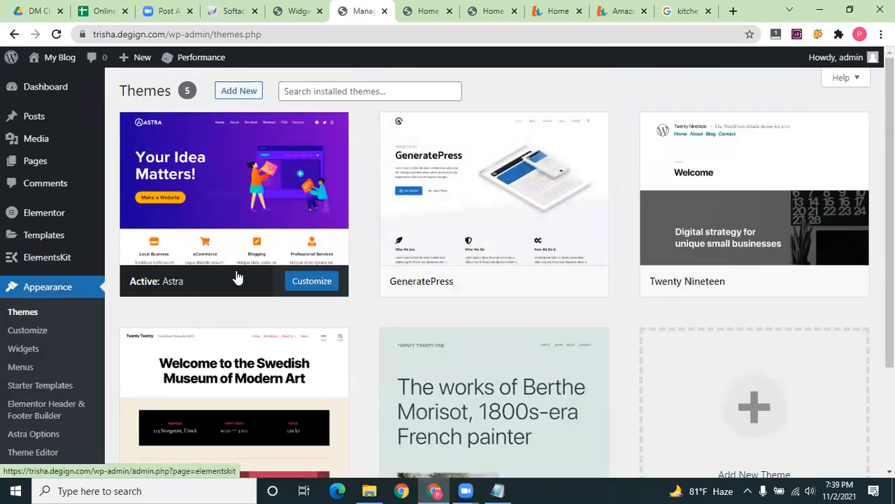
Launch the Astra Customizer on the My Blog preview, then exit back to Themes
{"action": "left_click", "coordinate": [288, 282]}
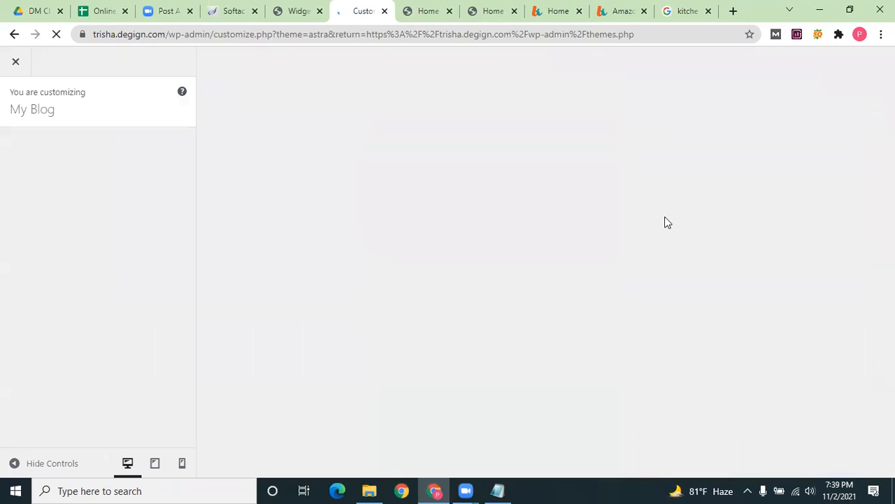
{"action": "left_click", "coordinate": [301, 11]}
{"action": "left_click", "coordinate": [361, 9]}
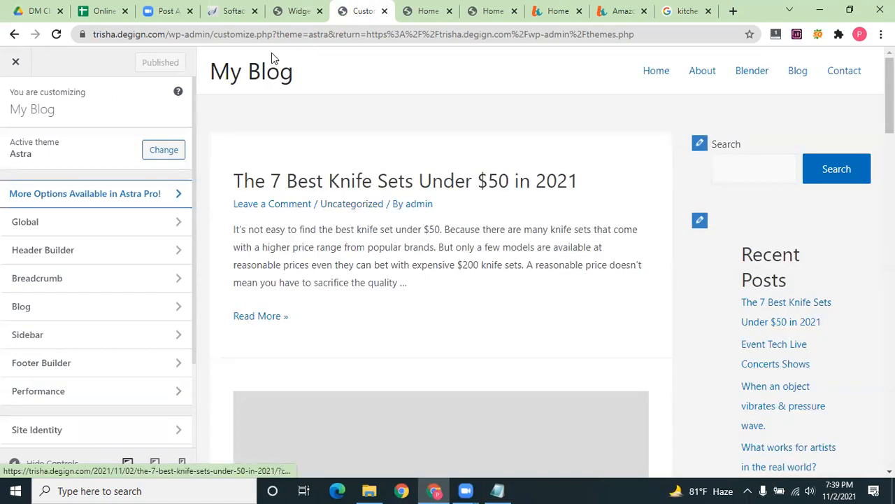
{"action": "left_click", "coordinate": [15, 65]}
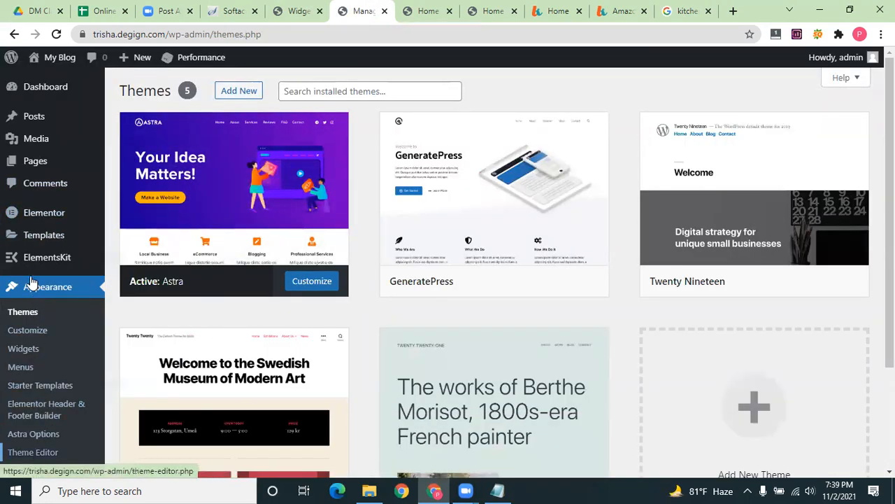
From Installed Plugins, launch the Starter Templates library via See Library
{"action": "scroll", "coordinate": [30, 282], "scroll_direction": "down", "scroll_amount": 2}
{"action": "scroll", "coordinate": [34, 381], "scroll_direction": "down", "scroll_amount": 1}
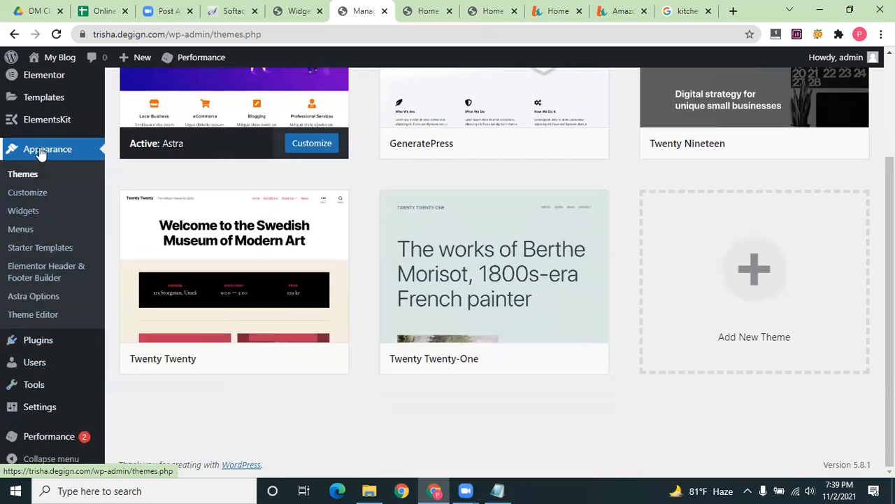
{"action": "scroll", "coordinate": [41, 153], "scroll_direction": "up", "scroll_amount": 1}
{"action": "scroll", "coordinate": [41, 153], "scroll_direction": "up", "scroll_amount": 1}
{"action": "scroll", "coordinate": [42, 367], "scroll_direction": "down", "scroll_amount": 2}
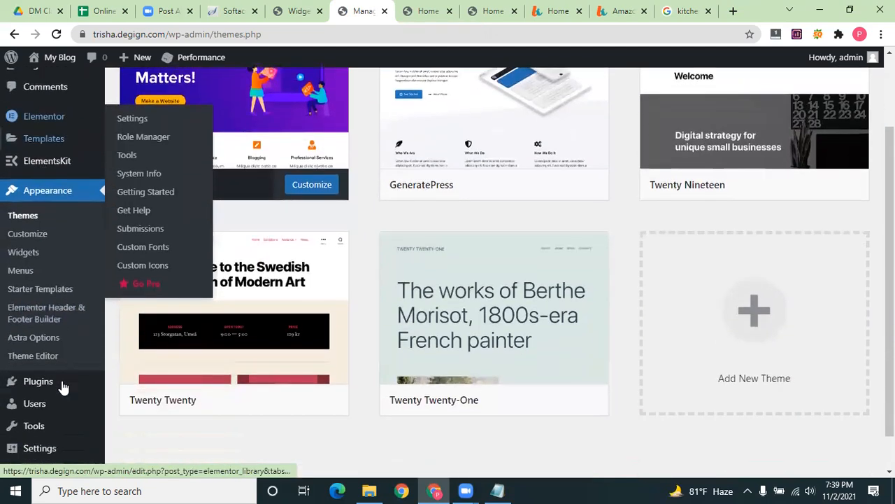
{"action": "left_click", "coordinate": [38, 345]}
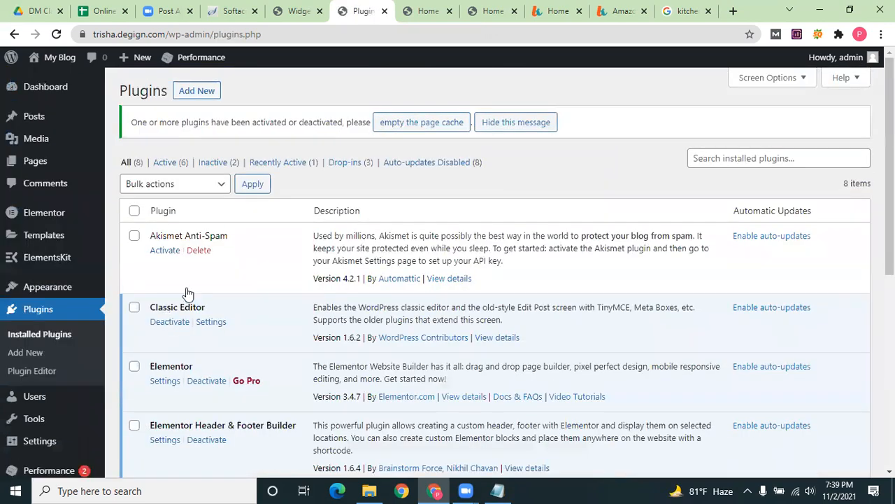
{"action": "scroll", "coordinate": [166, 302], "scroll_direction": "down", "scroll_amount": 4}
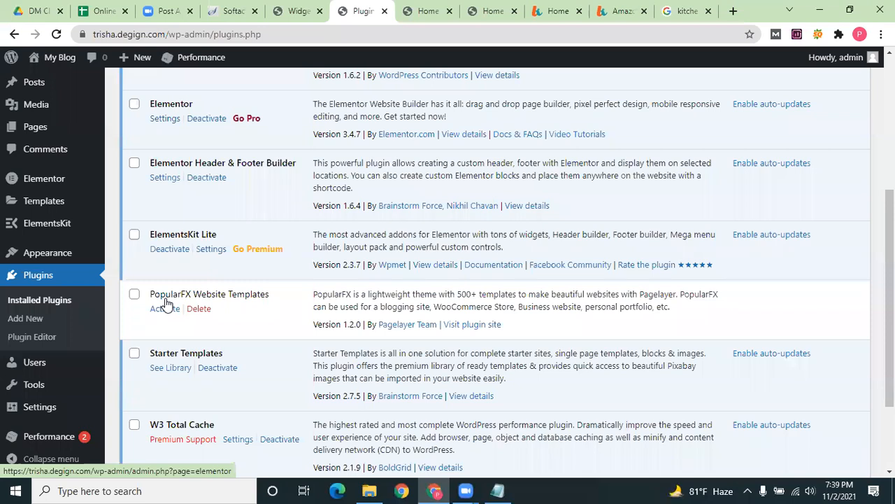
{"action": "scroll", "coordinate": [165, 302], "scroll_direction": "down", "scroll_amount": 1}
{"action": "left_click", "coordinate": [169, 301]}
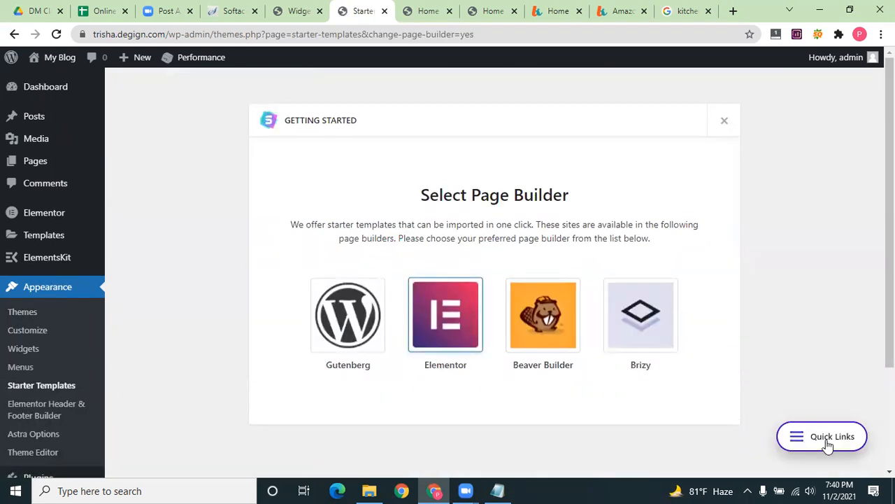
Choose Elementor templates, open LearnDash Academy and start its Import Complete Site
{"action": "left_click", "coordinate": [828, 445]}
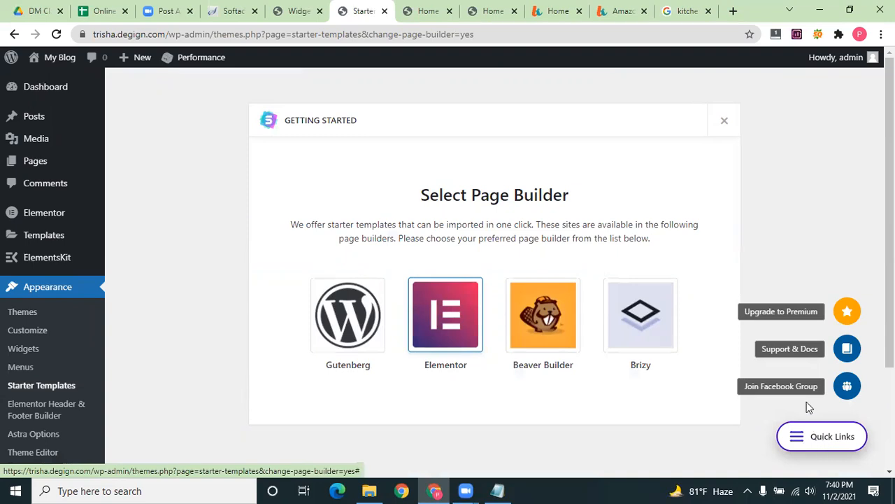
{"action": "left_click", "coordinate": [475, 356]}
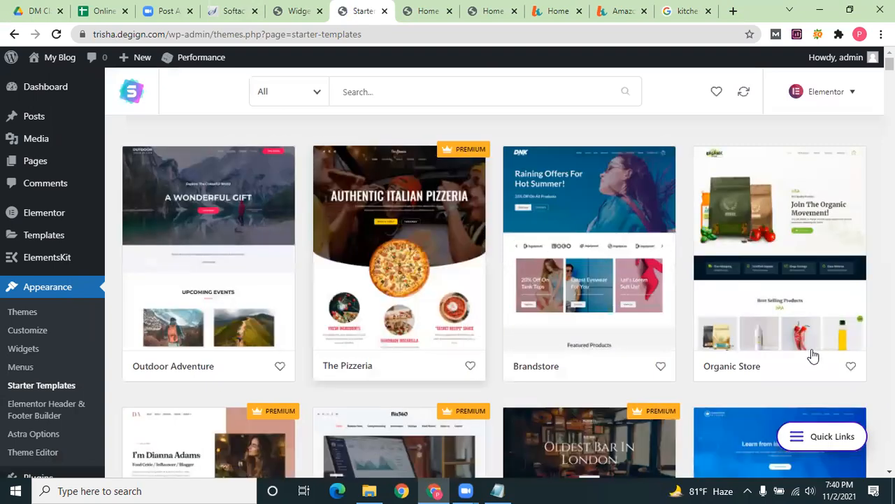
{"action": "scroll", "coordinate": [807, 363], "scroll_direction": "down", "scroll_amount": 1}
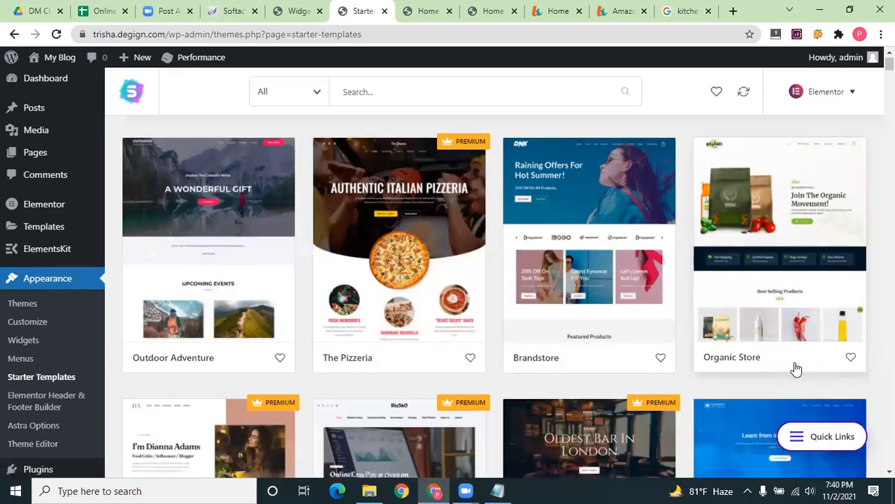
{"action": "scroll", "coordinate": [765, 366], "scroll_direction": "down", "scroll_amount": 3}
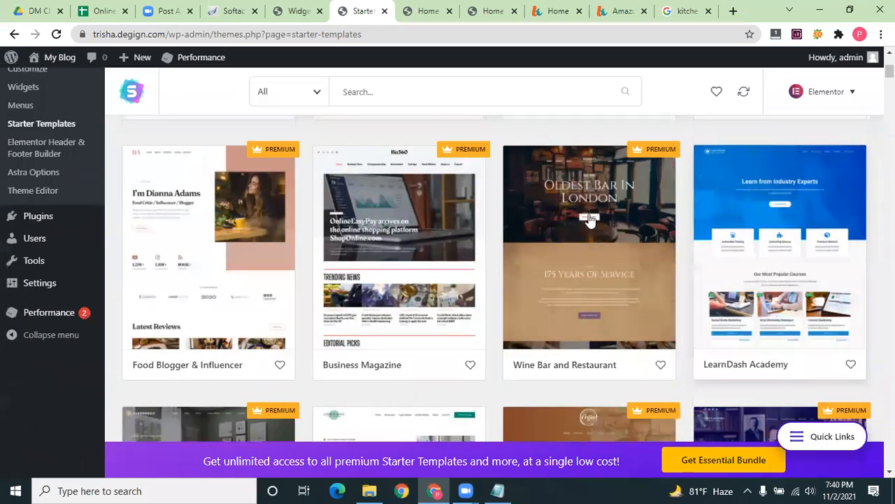
{"action": "left_click", "coordinate": [754, 197]}
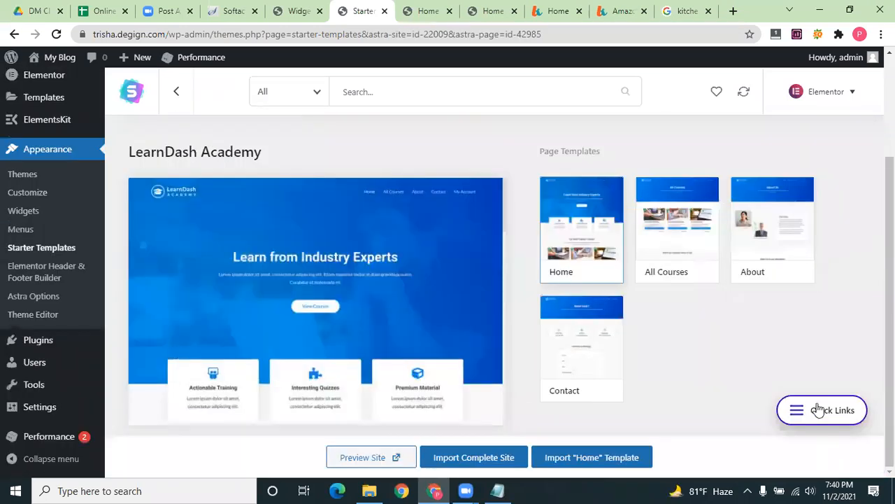
{"action": "left_click", "coordinate": [818, 410]}
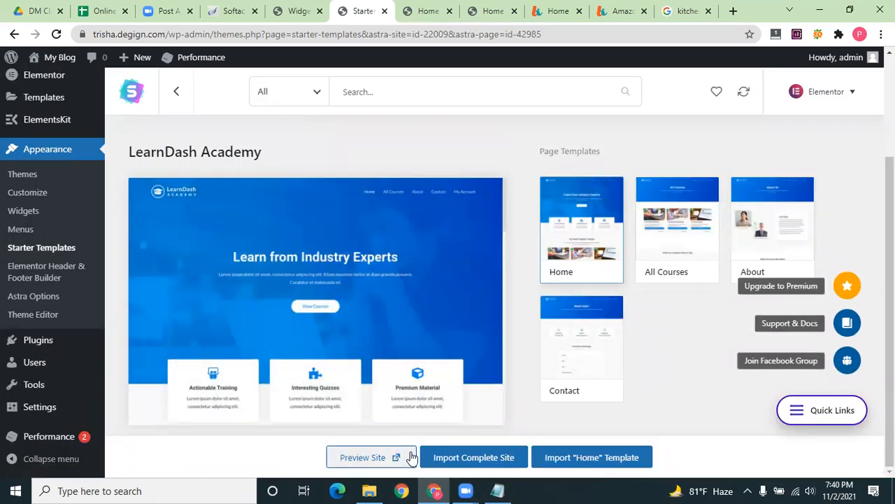
{"action": "left_click", "coordinate": [465, 453]}
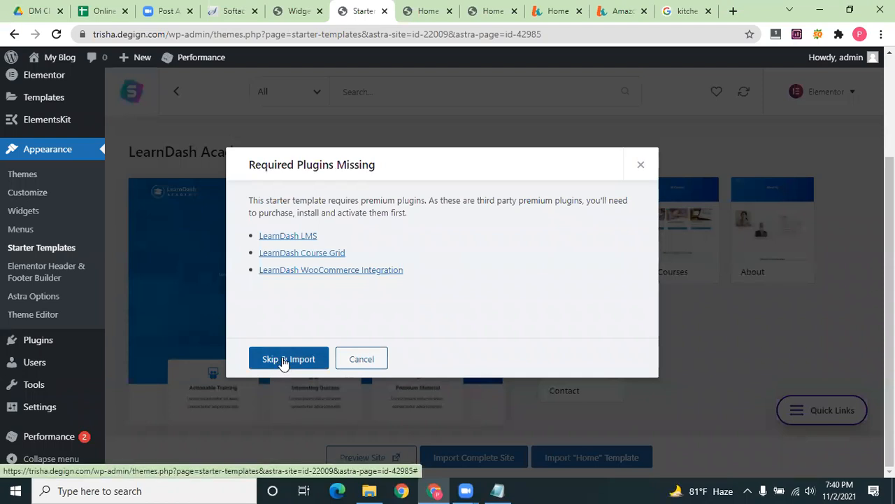
Skip the missing plugins and answer the survey with Expert level and My client
{"action": "left_click", "coordinate": [283, 361]}
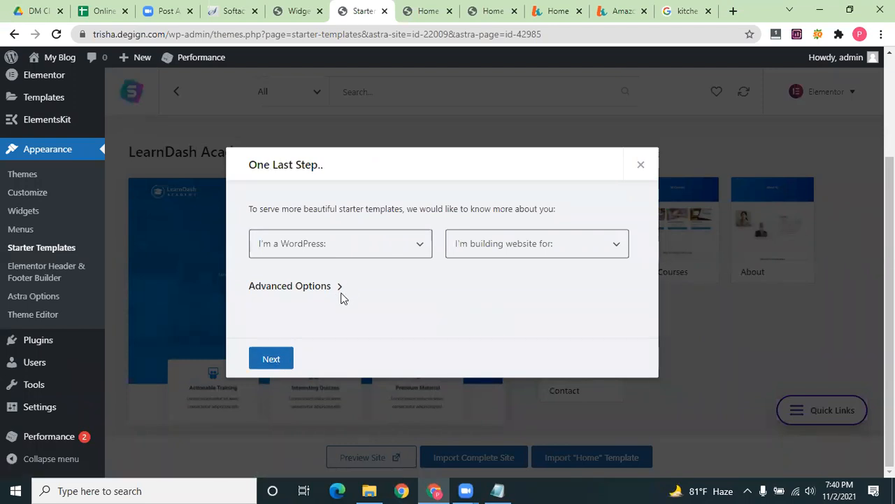
{"action": "left_click", "coordinate": [340, 244]}
{"action": "left_click", "coordinate": [339, 304]}
{"action": "left_click", "coordinate": [490, 248]}
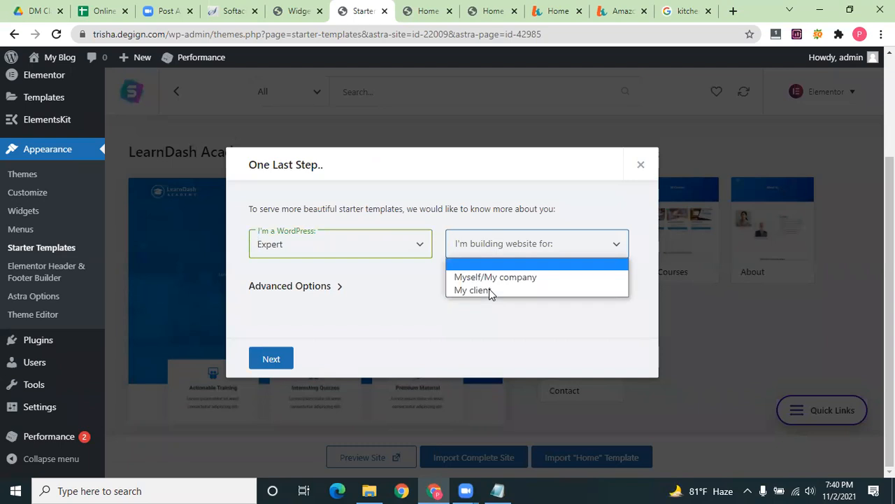
{"action": "key", "text": "Down"}
{"action": "key", "text": "Return"}
{"action": "left_click", "coordinate": [272, 359]}
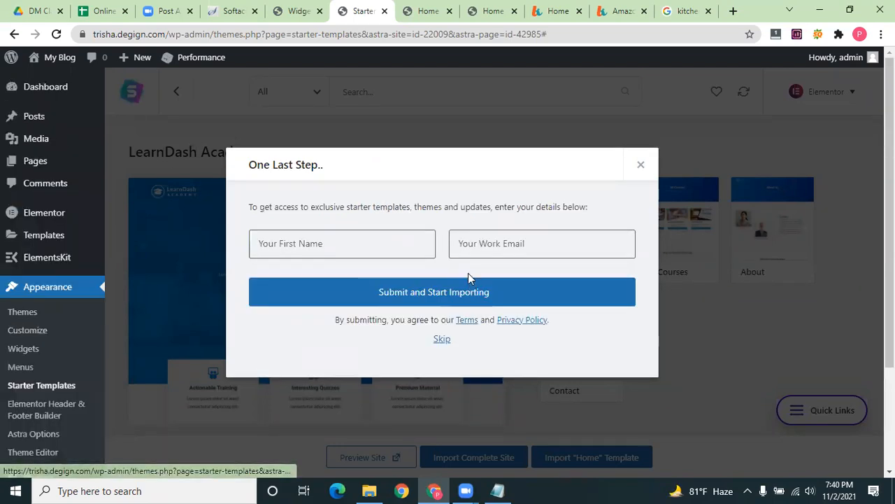
Enter the first name and work e-mail, then submit and start importing
{"action": "left_click", "coordinate": [349, 246]}
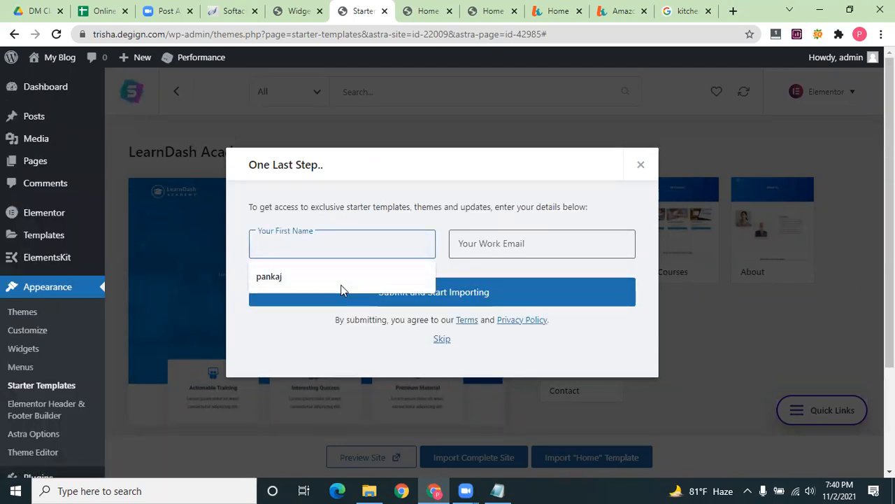
{"action": "key", "text": "Return"}
{"action": "key", "text": "ctrl+a"}
{"action": "type", "text": "trisha"}
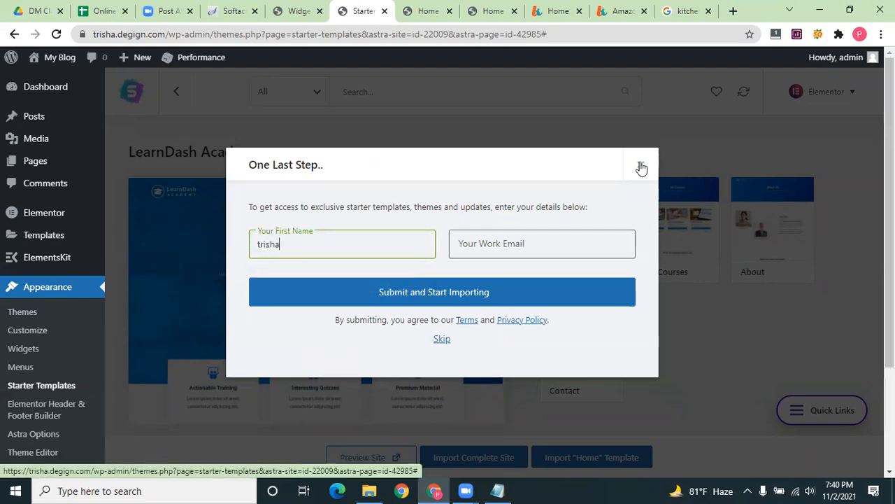
{"action": "left_click", "coordinate": [522, 243]}
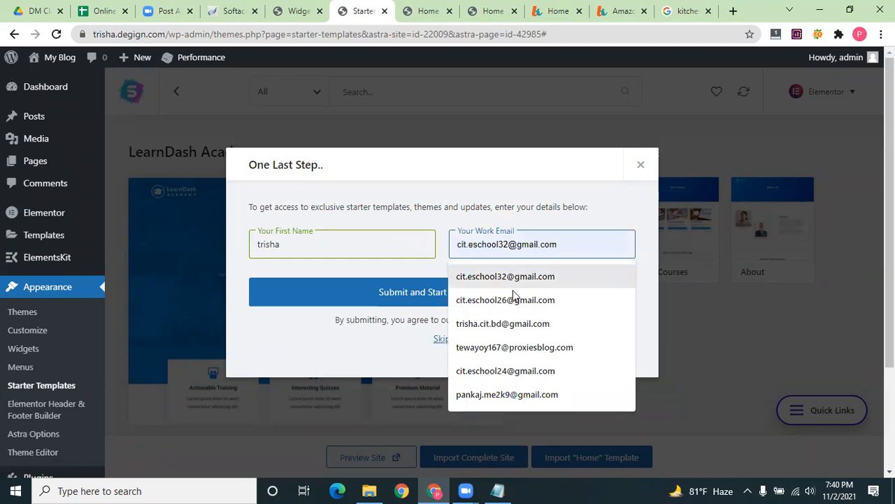
{"action": "left_click", "coordinate": [446, 291]}
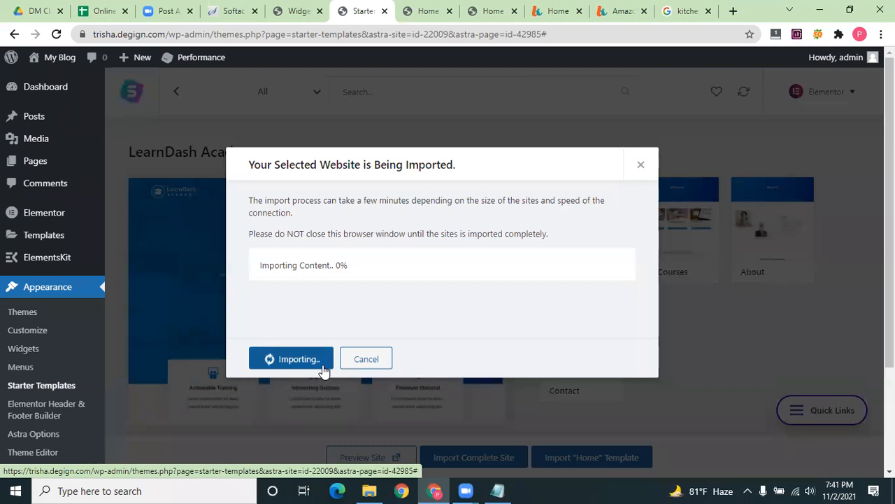
Stay on the page through the leave warning until import completes, then view the site
{"action": "mouse_move", "coordinate": [480, 135]}
{"action": "left_mouse_down"}
{"action": "mouse_move", "coordinate": [481, 119]}
{"action": "mouse_move", "coordinate": [471, 115]}
{"action": "mouse_move", "coordinate": [463, 134]}
{"action": "left_mouse_up"}
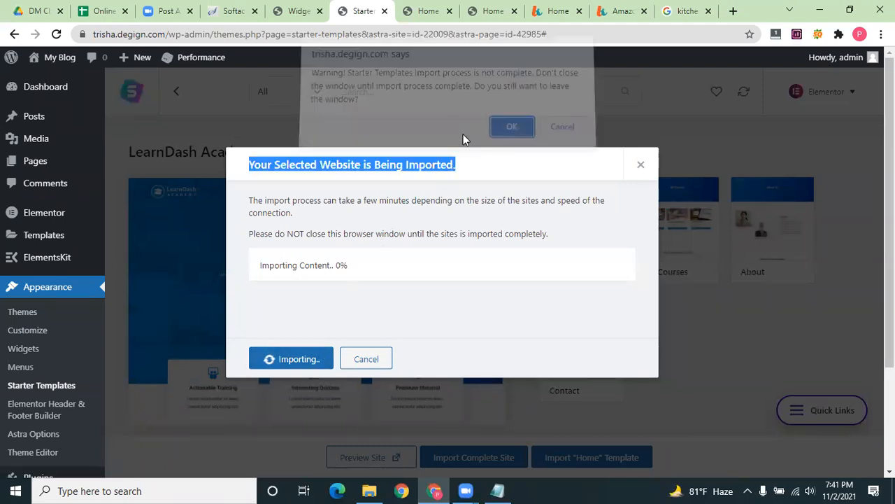
{"action": "left_click", "coordinate": [577, 140]}
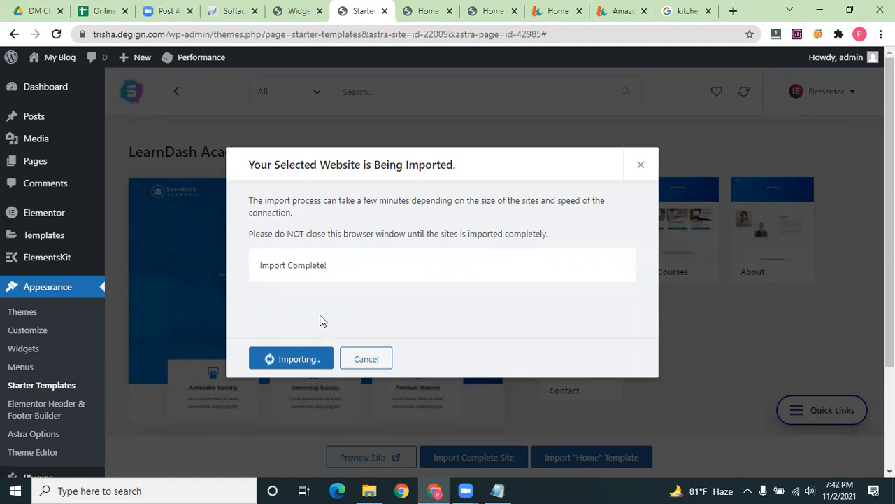
{"action": "left_click", "coordinate": [287, 359]}
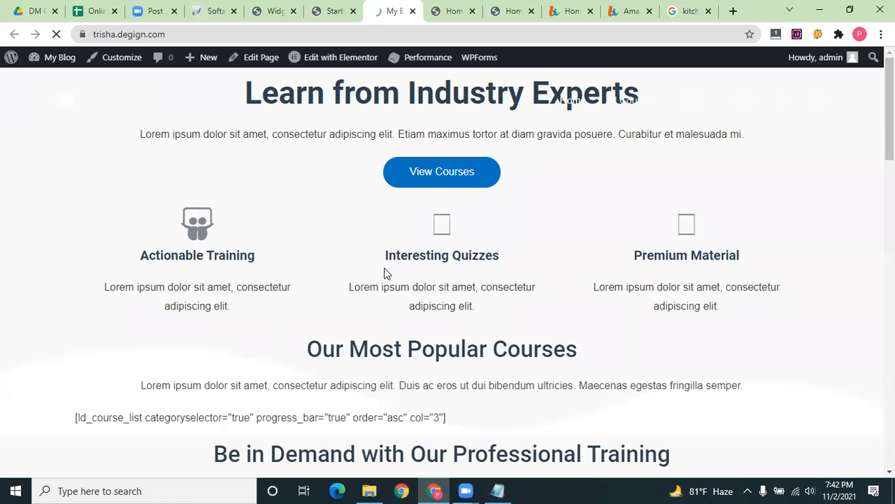
Reload the imported homepage so its missing feature icons display
{"action": "scroll", "coordinate": [384, 273], "scroll_direction": "down", "scroll_amount": 15}
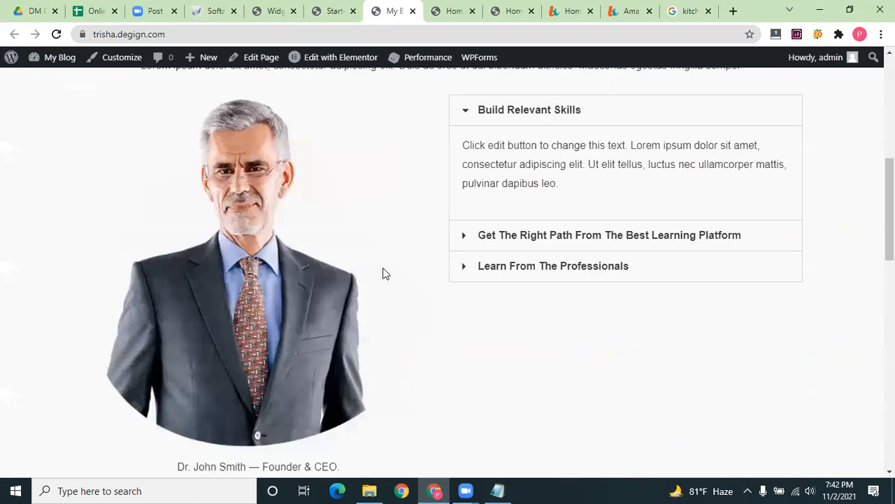
{"action": "scroll", "coordinate": [384, 273], "scroll_direction": "up", "scroll_amount": 5}
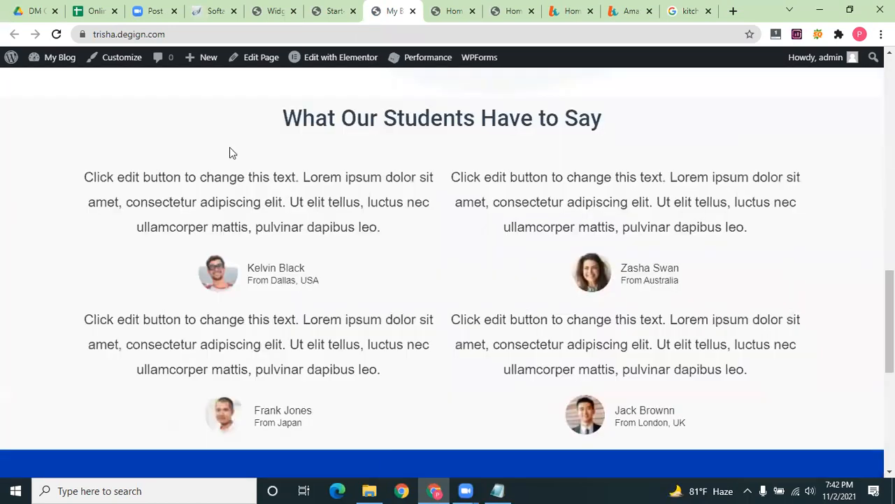
{"action": "left_click", "coordinate": [56, 35]}
{"action": "left_click", "coordinate": [56, 34]}
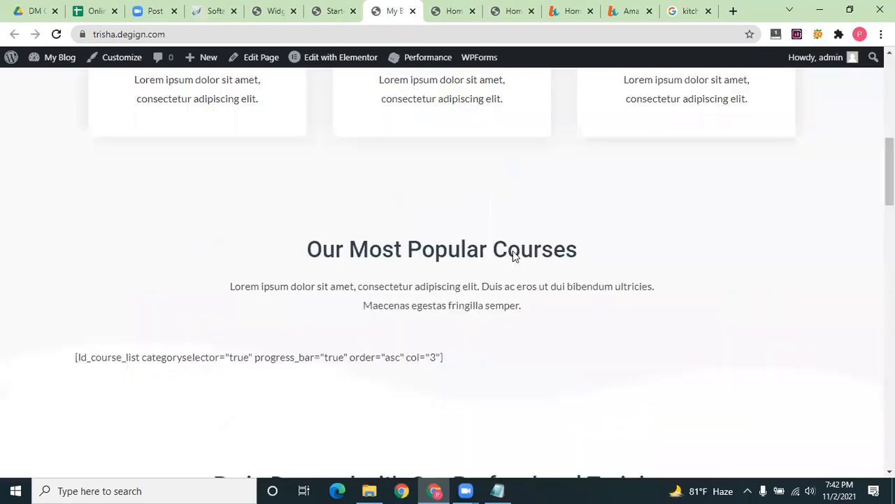
Scroll through the live homepage, then open it with Edit with Elementor
{"action": "scroll", "coordinate": [489, 233], "scroll_direction": "down", "scroll_amount": 2}
{"action": "scroll", "coordinate": [357, 222], "scroll_direction": "up", "scroll_amount": 7}
{"action": "scroll", "coordinate": [357, 221], "scroll_direction": "down", "scroll_amount": 3}
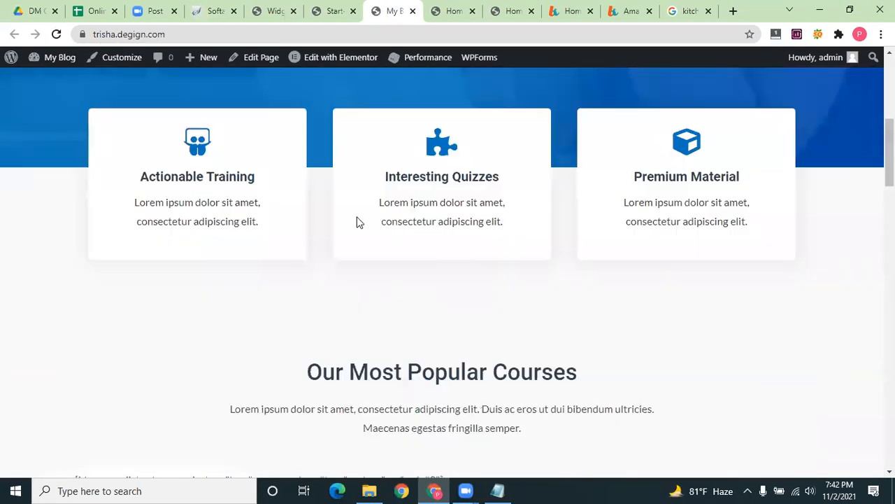
{"action": "scroll", "coordinate": [356, 222], "scroll_direction": "up", "scroll_amount": 6}
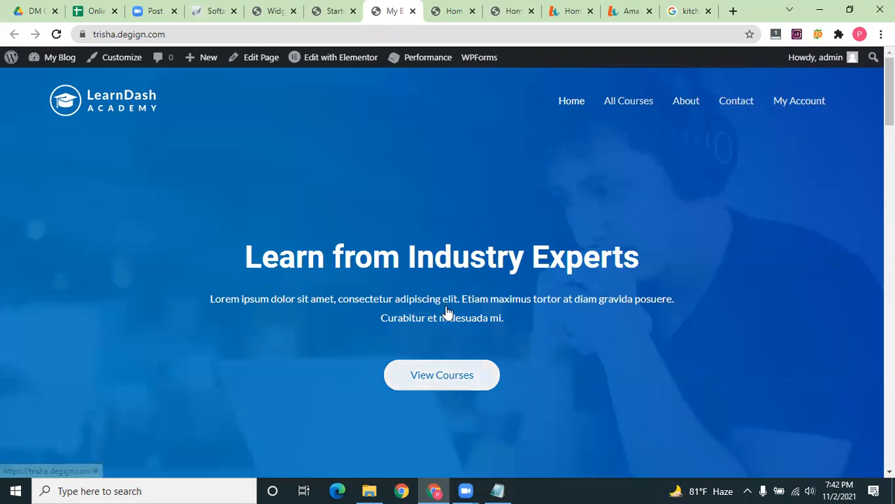
{"action": "scroll", "coordinate": [441, 317], "scroll_direction": "down", "scroll_amount": 1}
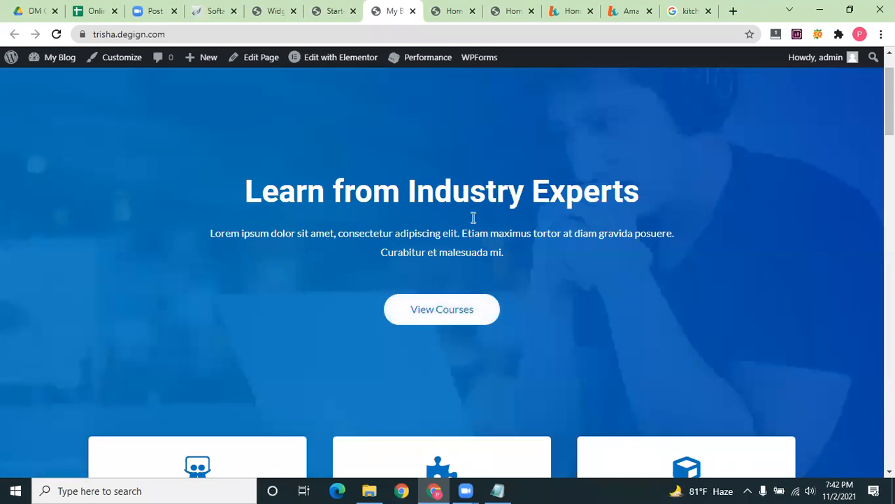
{"action": "scroll", "coordinate": [553, 266], "scroll_direction": "down", "scroll_amount": 4}
{"action": "scroll", "coordinate": [548, 271], "scroll_direction": "down", "scroll_amount": 12}
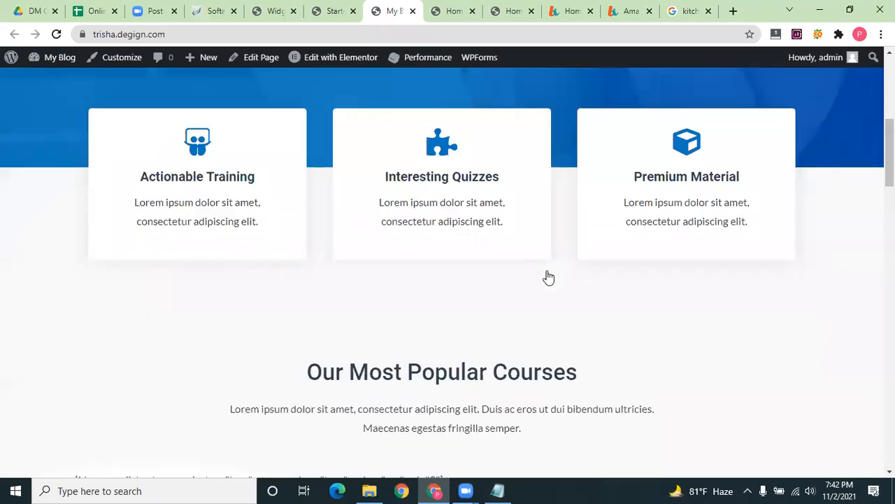
{"action": "scroll", "coordinate": [547, 271], "scroll_direction": "down", "scroll_amount": 15}
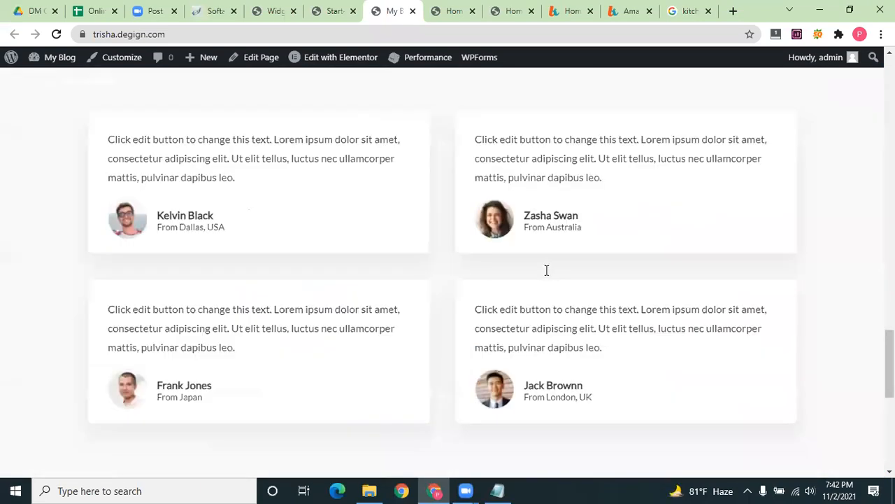
{"action": "scroll", "coordinate": [544, 271], "scroll_direction": "up", "scroll_amount": 20}
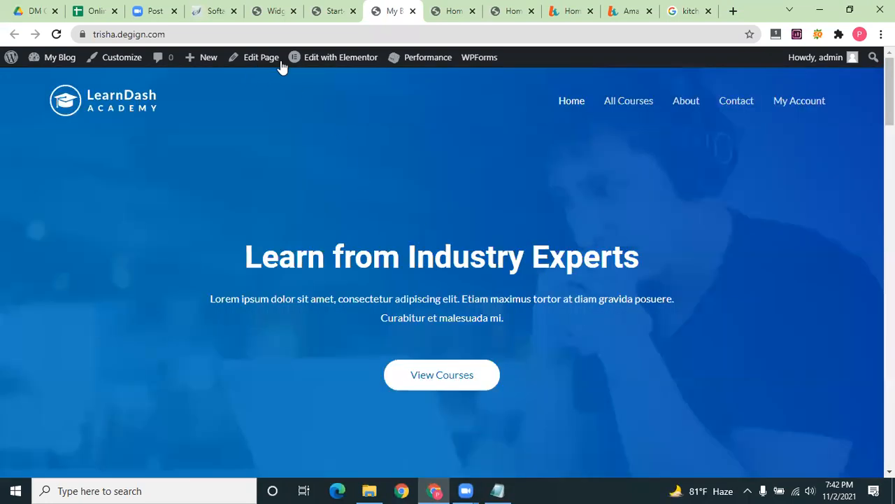
{"action": "left_click", "coordinate": [352, 59]}
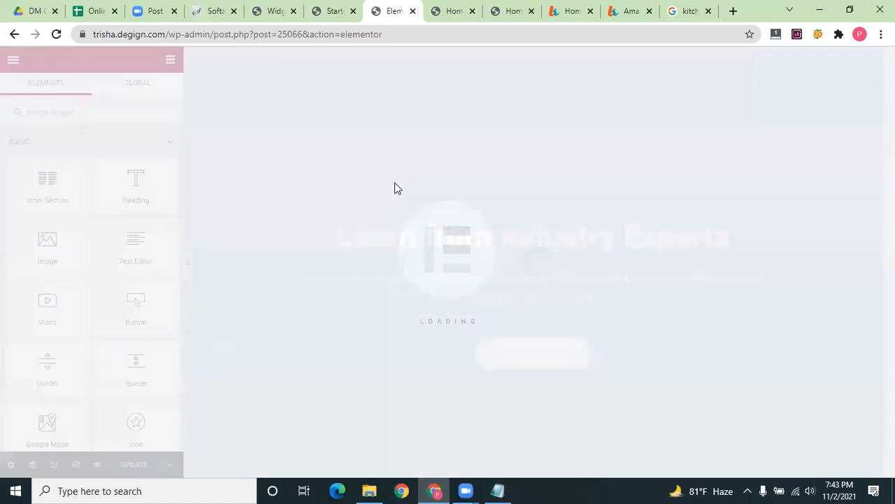
Inspect the Interesting Quizzes icon box and its description text
{"action": "scroll", "coordinate": [675, 204], "scroll_direction": "down", "scroll_amount": 6}
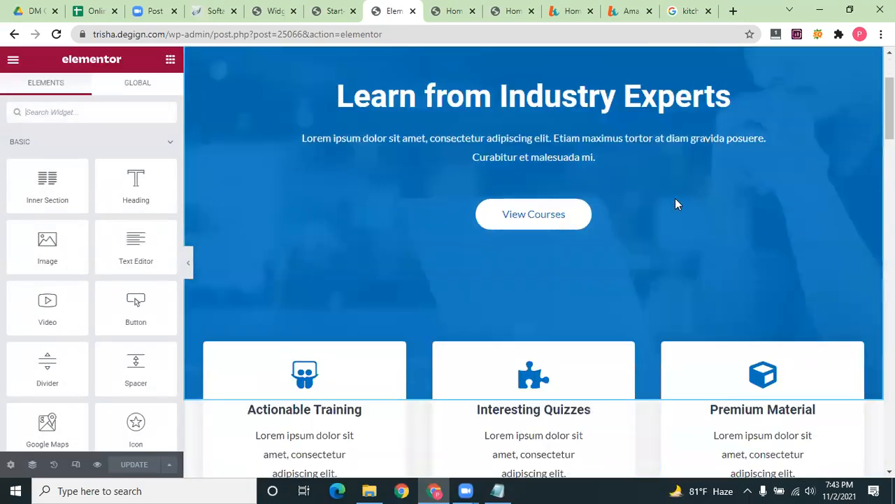
{"action": "left_click", "coordinate": [547, 122]}
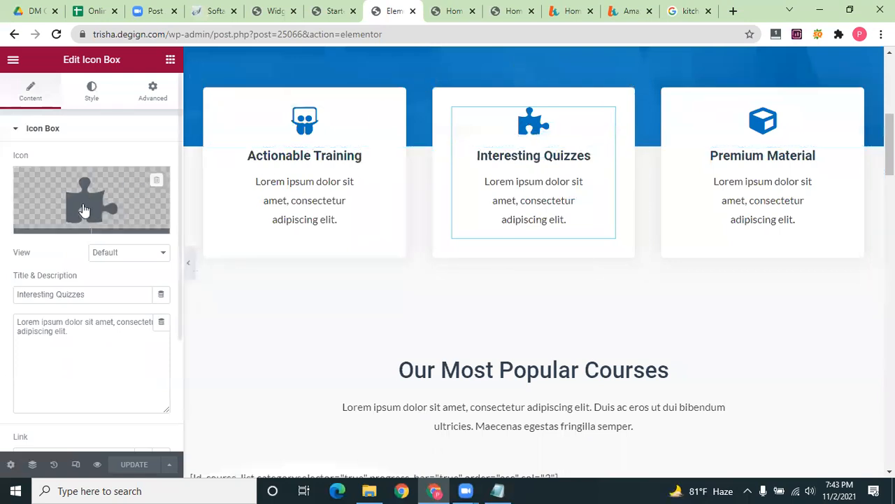
{"action": "mouse_move", "coordinate": [94, 231]}
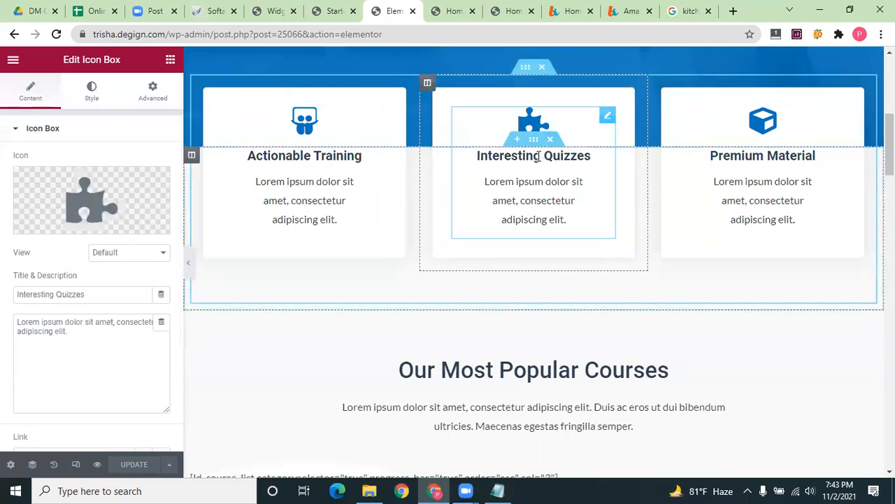
{"action": "left_click", "coordinate": [558, 235]}
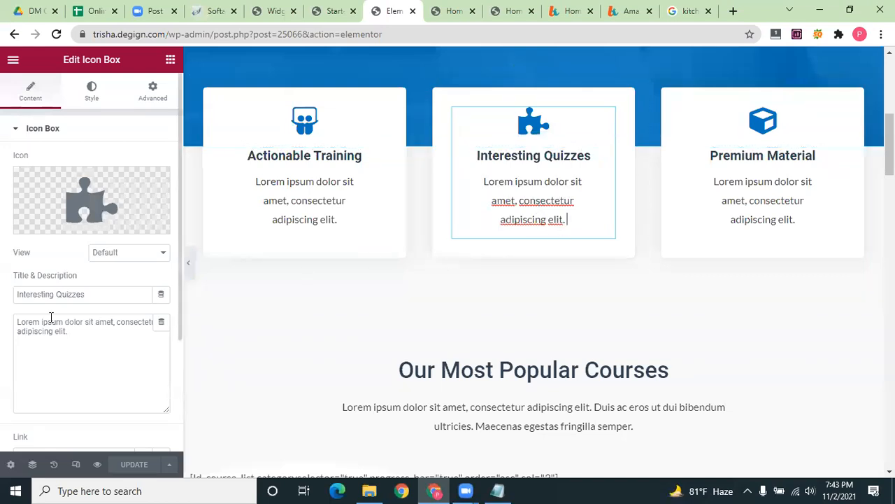
{"action": "left_click_drag", "start_coordinate": [70, 331], "coordinate": [10, 332]}
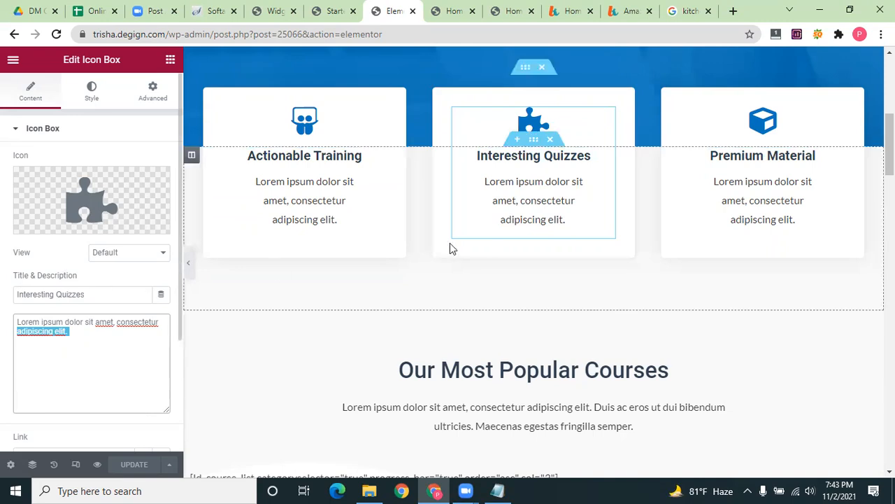
Inspect the hero's View Courses button and its label text
{"action": "scroll", "coordinate": [452, 249], "scroll_direction": "down", "scroll_amount": 4}
{"action": "scroll", "coordinate": [454, 253], "scroll_direction": "down", "scroll_amount": 1}
{"action": "scroll", "coordinate": [686, 238], "scroll_direction": "up", "scroll_amount": 2}
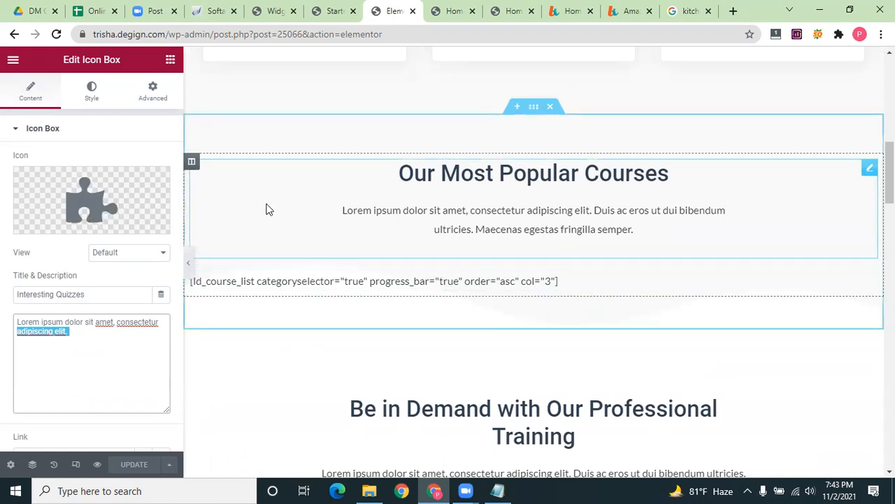
{"action": "scroll", "coordinate": [266, 208], "scroll_direction": "up", "scroll_amount": 5}
{"action": "scroll", "coordinate": [267, 205], "scroll_direction": "up", "scroll_amount": 2}
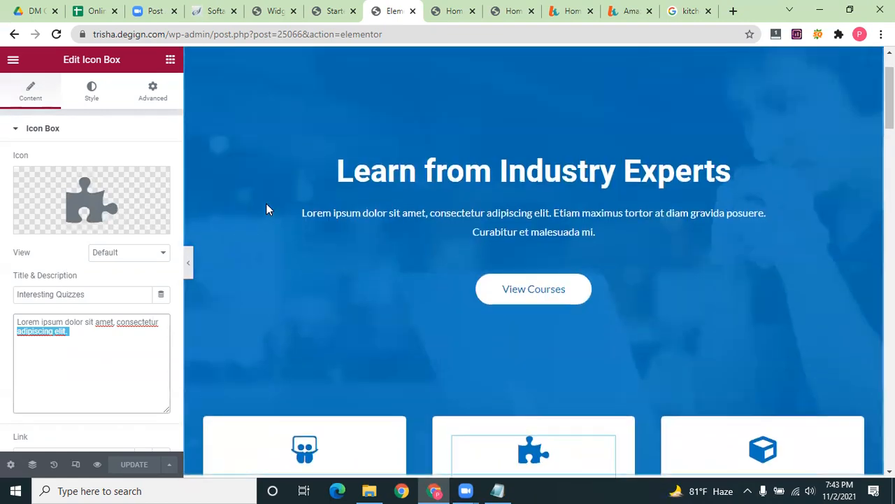
{"action": "scroll", "coordinate": [519, 140], "scroll_direction": "down", "scroll_amount": 2}
{"action": "left_click", "coordinate": [529, 159]}
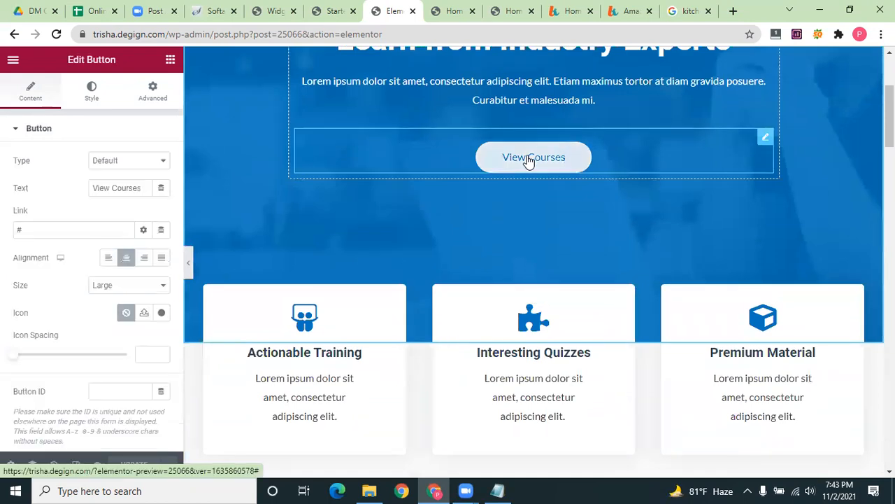
{"action": "left_click", "coordinate": [143, 188]}
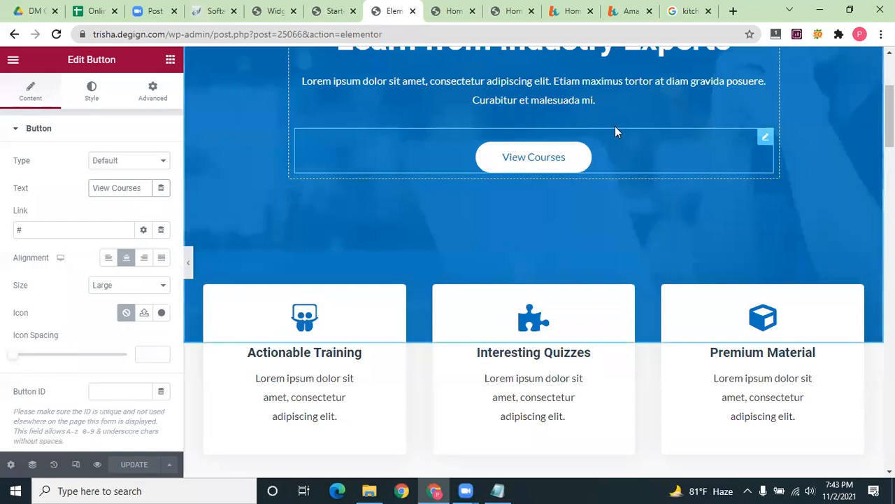
Scroll down and select the Dr. John Smith founder portrait's image settings
{"action": "scroll", "coordinate": [609, 133], "scroll_direction": "up", "scroll_amount": 1}
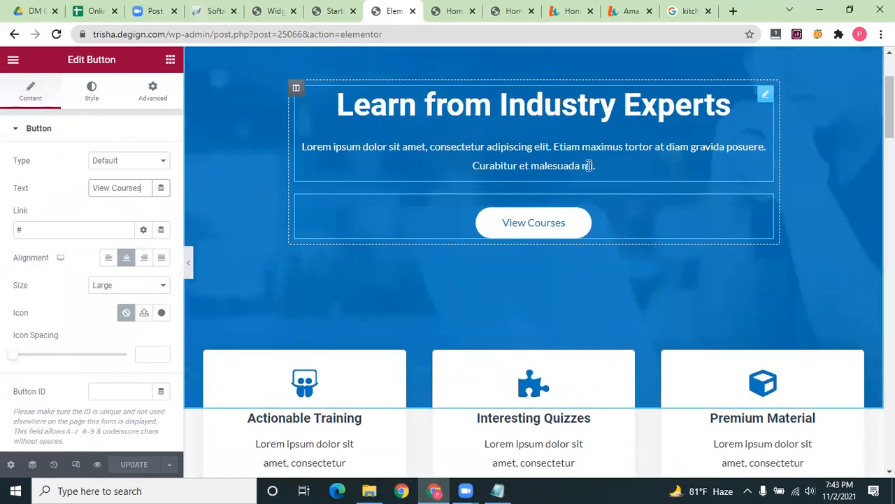
{"action": "scroll", "coordinate": [589, 168], "scroll_direction": "down", "scroll_amount": 4}
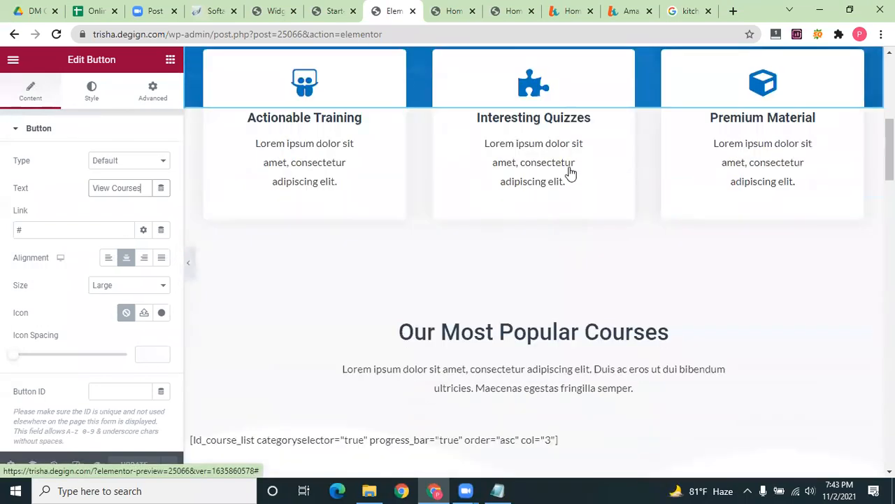
{"action": "scroll", "coordinate": [570, 171], "scroll_direction": "down", "scroll_amount": 6}
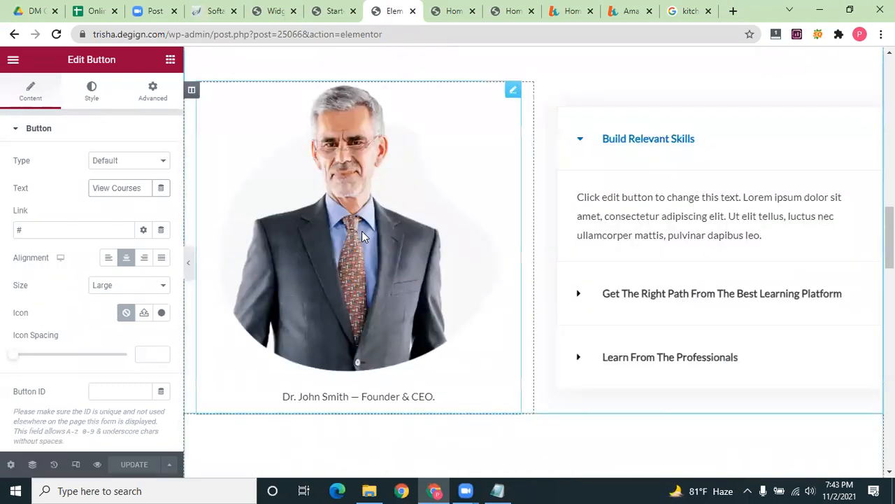
{"action": "left_click", "coordinate": [361, 233]}
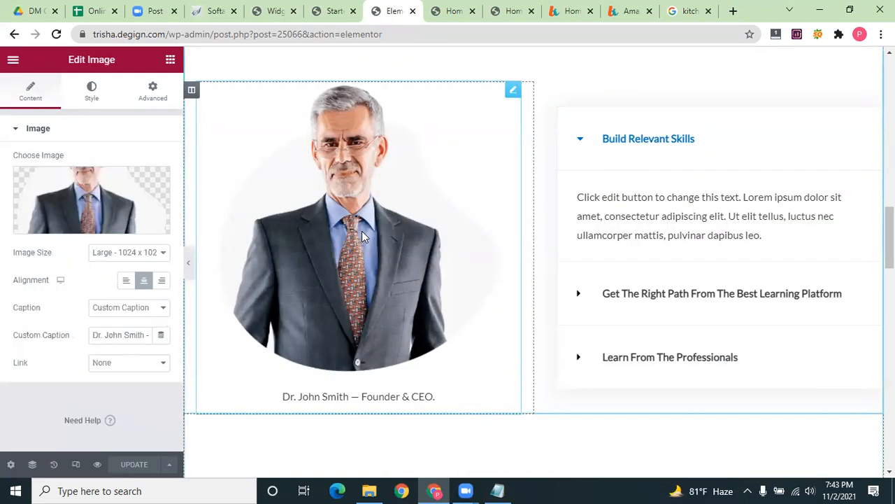
{"action": "scroll", "coordinate": [477, 228], "scroll_direction": "down", "scroll_amount": 1}
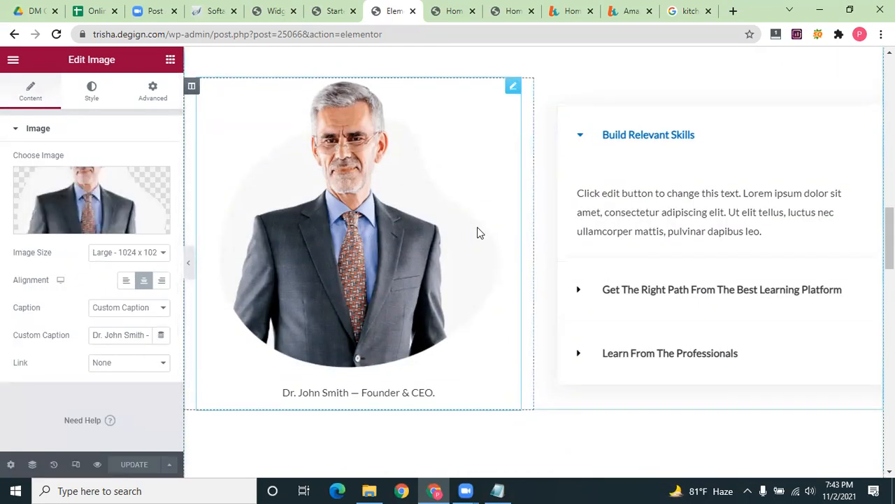
{"action": "scroll", "coordinate": [658, 210], "scroll_direction": "up", "scroll_amount": 1}
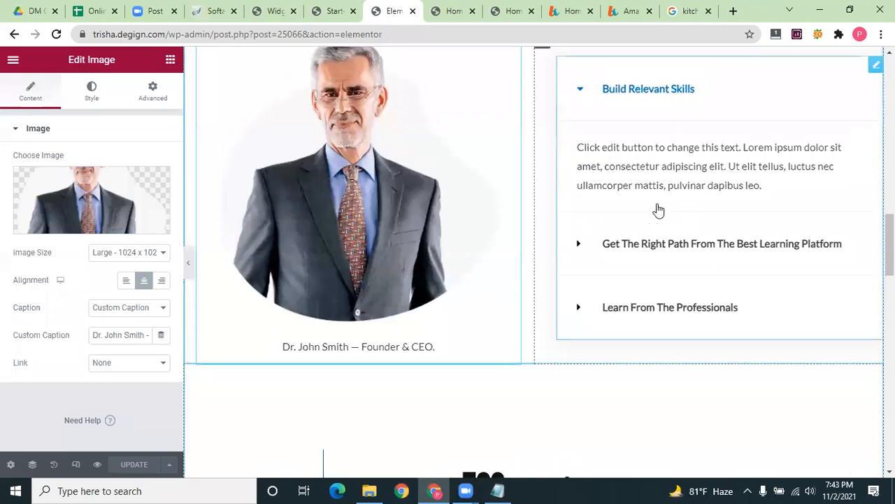
{"action": "scroll", "coordinate": [655, 189], "scroll_direction": "up", "scroll_amount": 1}
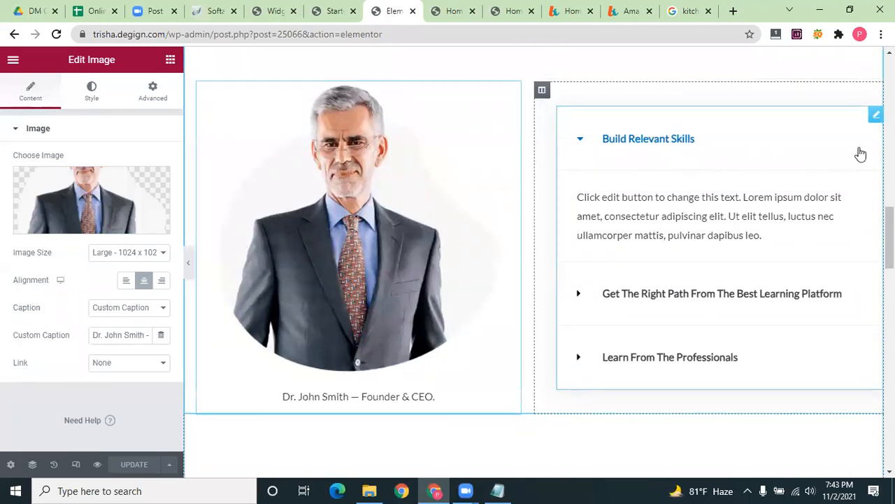
Remove the skills accordion widget beside the founder portrait
{"action": "left_click", "coordinate": [845, 142]}
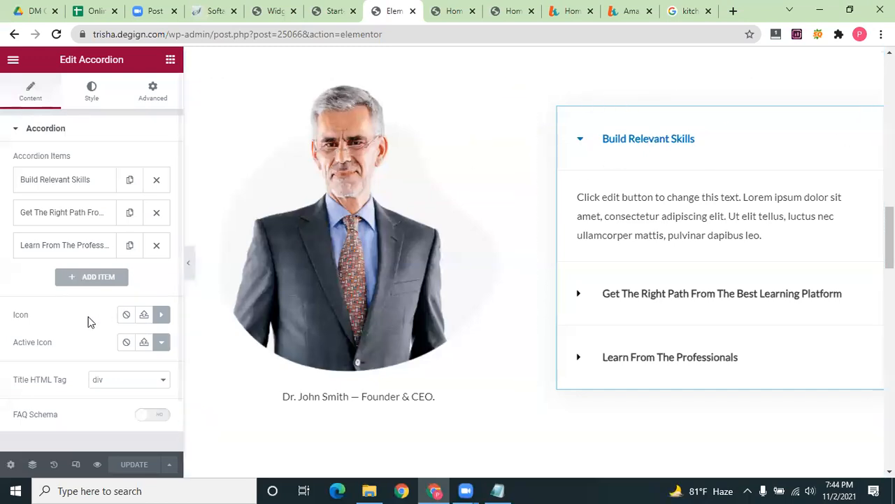
{"action": "left_click", "coordinate": [755, 312]}
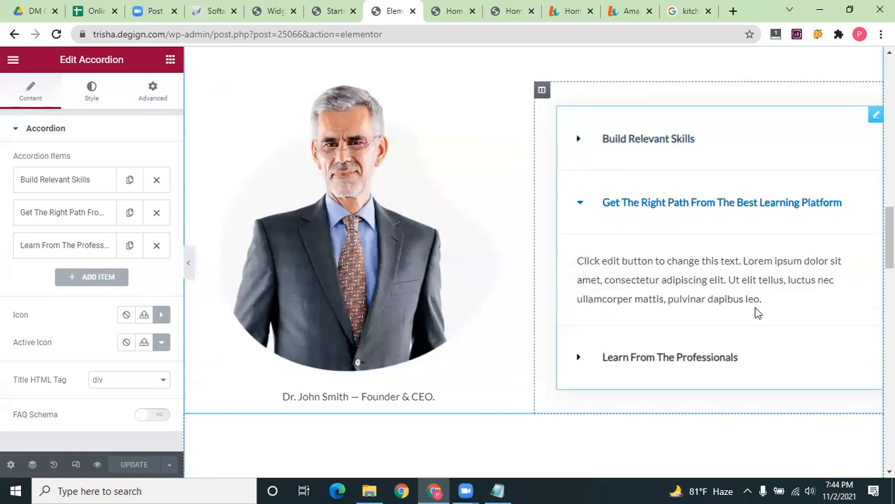
{"action": "key", "text": "Delete"}
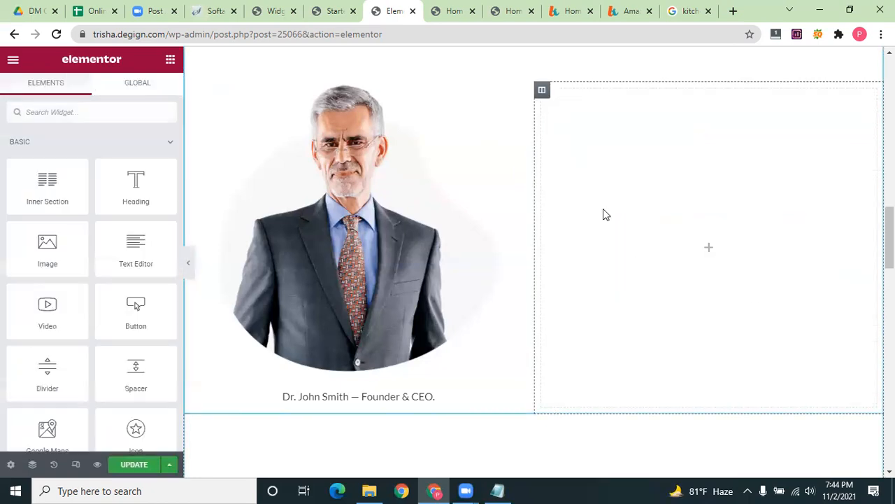
Drag the portrait out into its own full-width section, undoing the drop into the partners row
{"action": "left_click", "coordinate": [542, 92]}
{"action": "left_click_drag", "start_coordinate": [509, 167], "coordinate": [530, 113]}
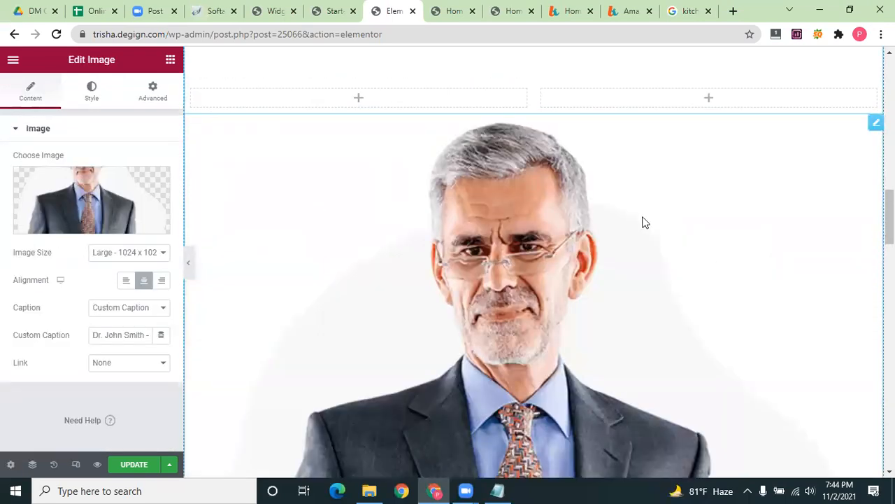
{"action": "scroll", "coordinate": [646, 223], "scroll_direction": "down", "scroll_amount": 8}
{"action": "scroll", "coordinate": [645, 221], "scroll_direction": "up", "scroll_amount": 9}
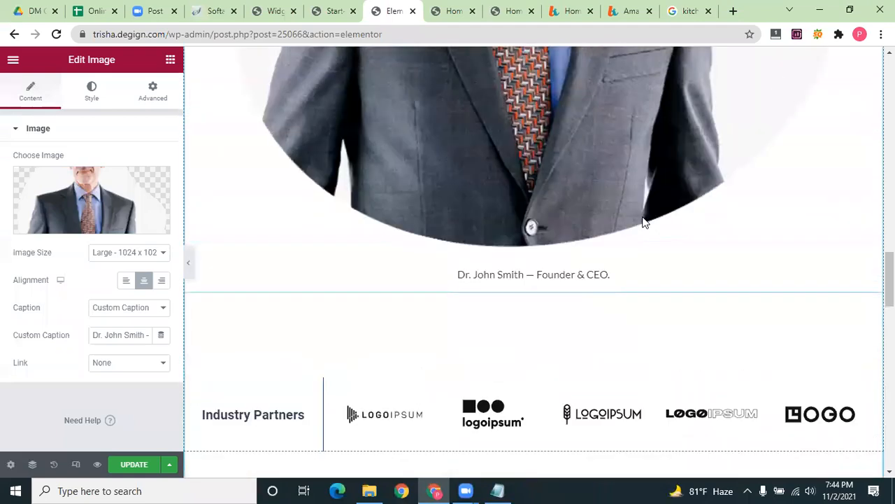
{"action": "left_click_drag", "start_coordinate": [530, 254], "coordinate": [555, 312]}
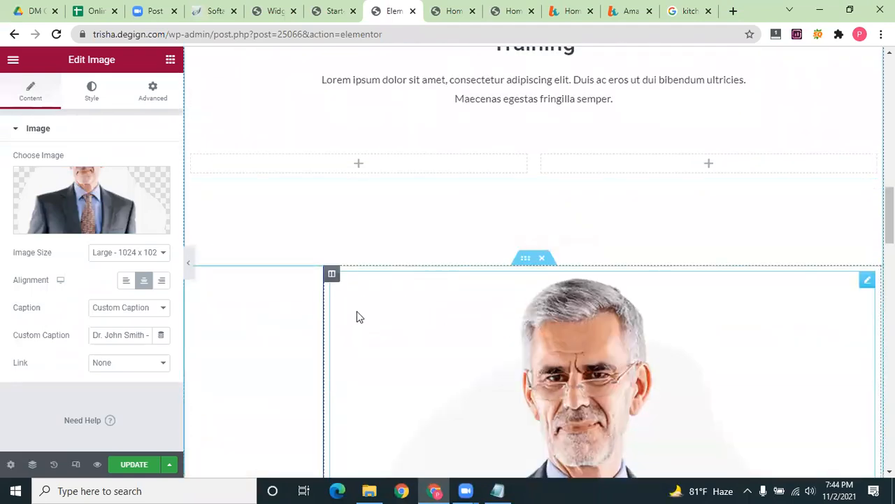
{"action": "scroll", "coordinate": [300, 214], "scroll_direction": "down", "scroll_amount": 2}
{"action": "scroll", "coordinate": [565, 238], "scroll_direction": "down", "scroll_amount": 3}
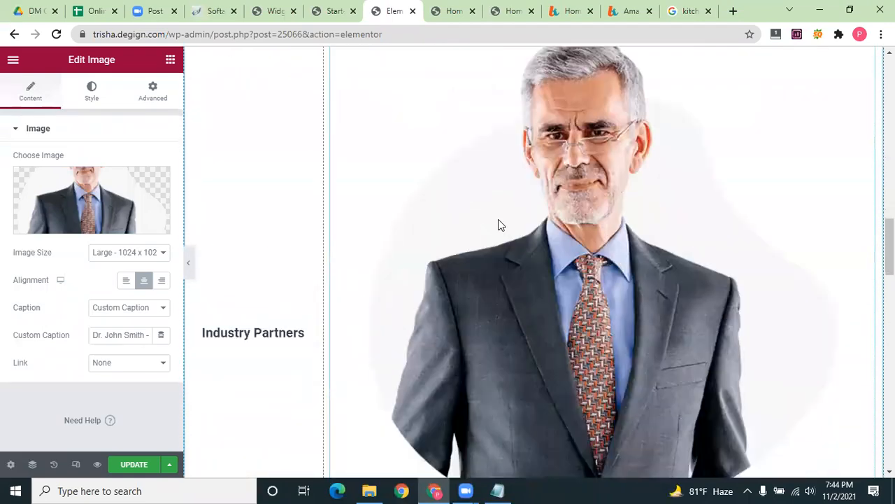
{"action": "key", "text": "ctrl+z"}
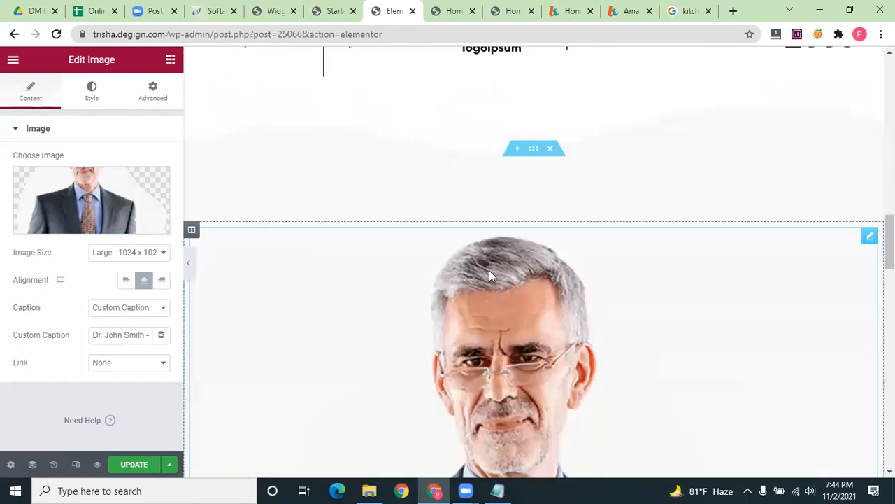
Swap the founder portrait for the lifewithkitchen.com-1.png kitchen illustration from the Media Library
{"action": "left_click", "coordinate": [100, 228]}
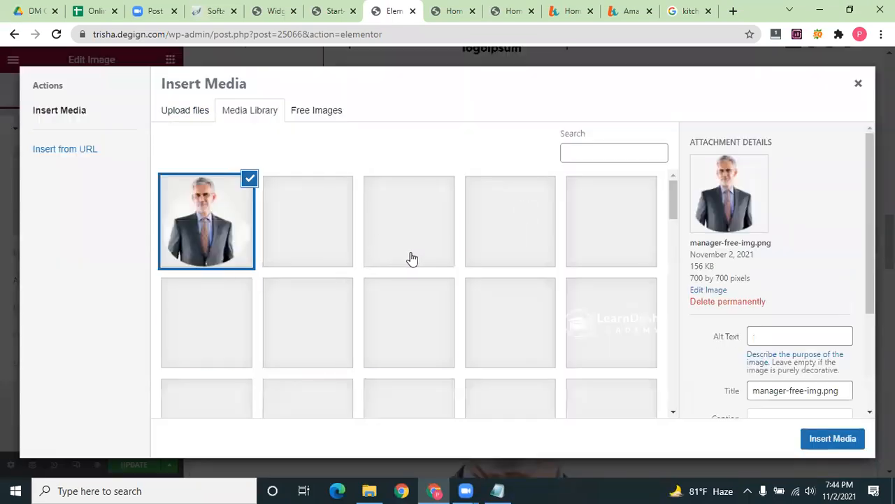
{"action": "scroll", "coordinate": [455, 280], "scroll_direction": "down", "scroll_amount": 2}
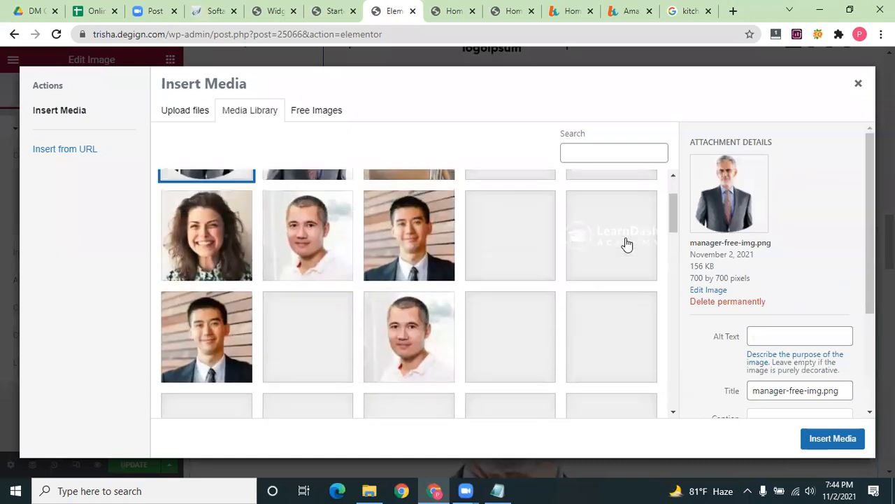
{"action": "scroll", "coordinate": [589, 244], "scroll_direction": "down", "scroll_amount": 8}
{"action": "scroll", "coordinate": [665, 240], "scroll_direction": "up", "scroll_amount": 1}
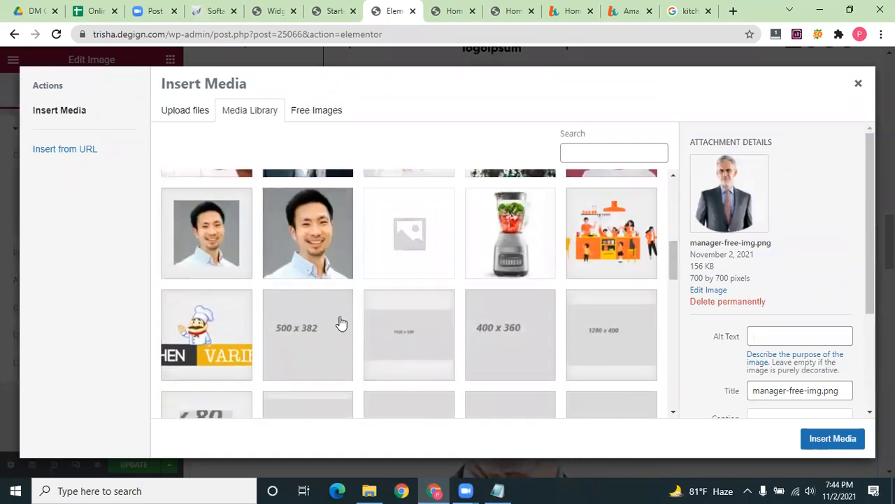
{"action": "left_click", "coordinate": [595, 242]}
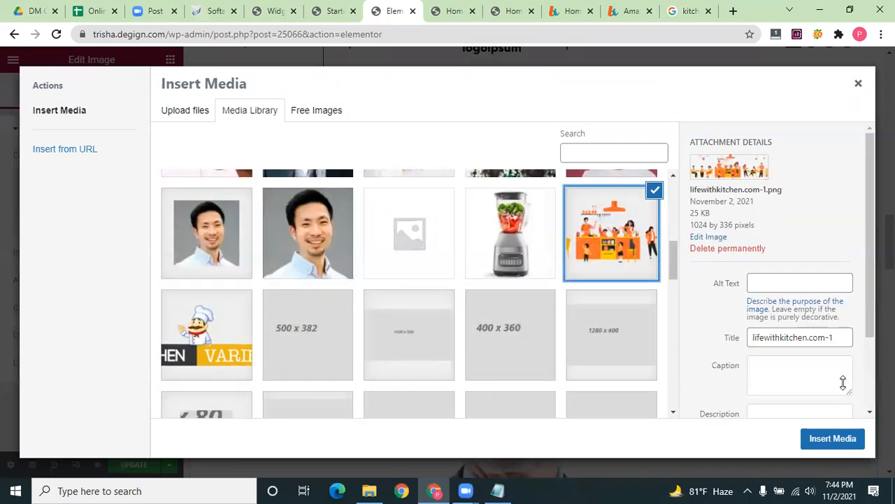
{"action": "left_click", "coordinate": [833, 438]}
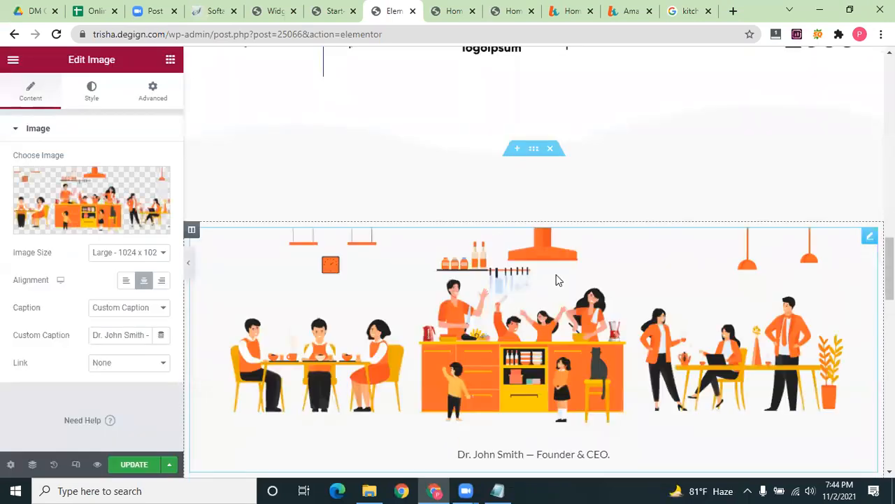
Delete both rows of testimonial cards from the page
{"action": "scroll", "coordinate": [604, 280], "scroll_direction": "down", "scroll_amount": 3}
{"action": "scroll", "coordinate": [604, 282], "scroll_direction": "up", "scroll_amount": 6}
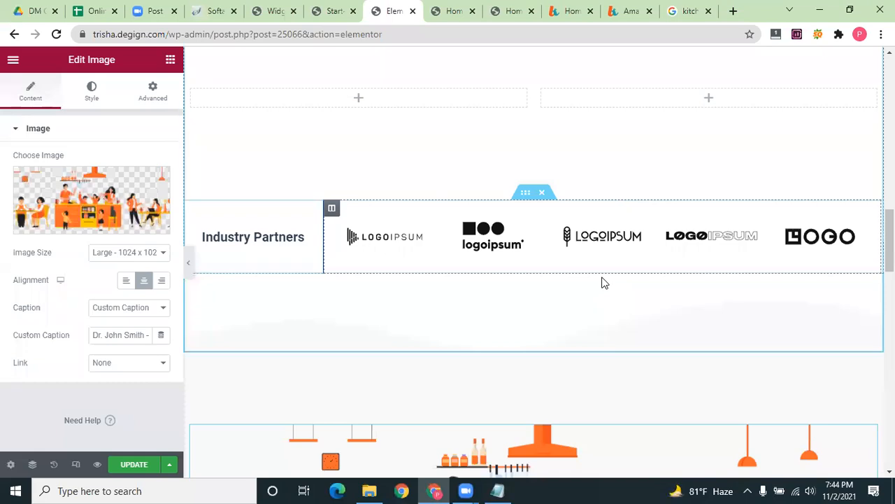
{"action": "scroll", "coordinate": [604, 283], "scroll_direction": "down", "scroll_amount": 3}
{"action": "scroll", "coordinate": [606, 282], "scroll_direction": "down", "scroll_amount": 9}
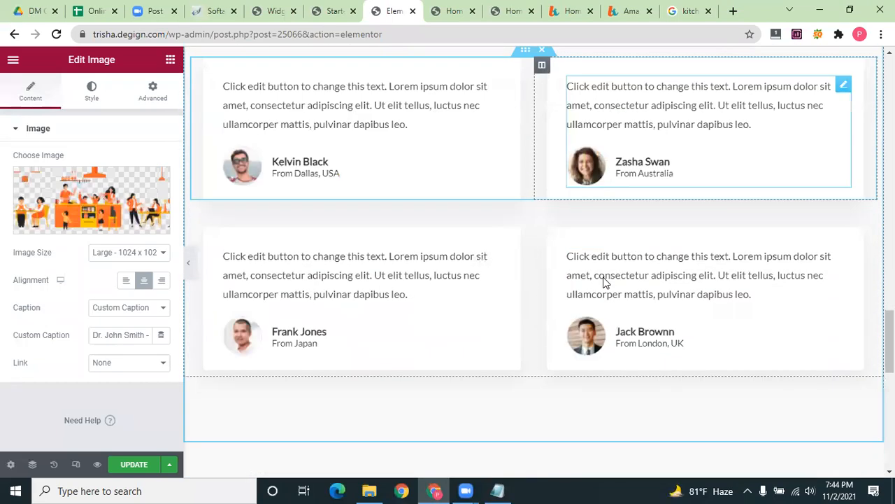
{"action": "scroll", "coordinate": [617, 242], "scroll_direction": "up", "scroll_amount": 3}
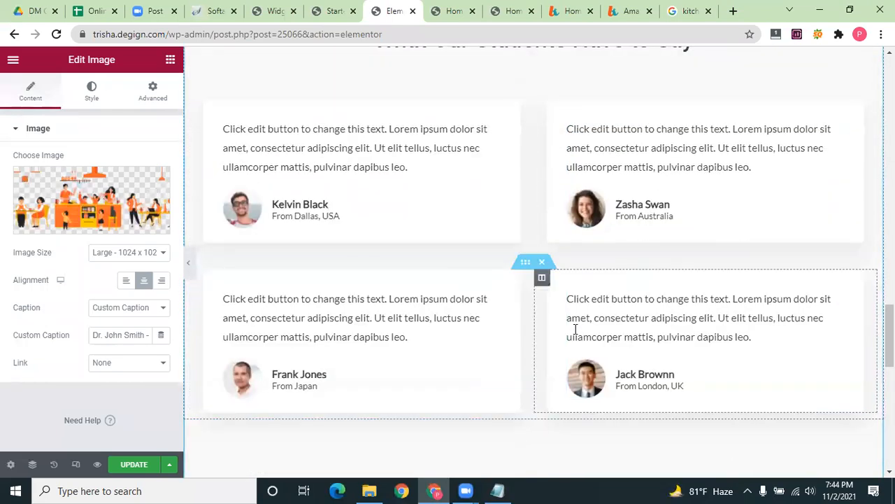
{"action": "left_click", "coordinate": [542, 96]}
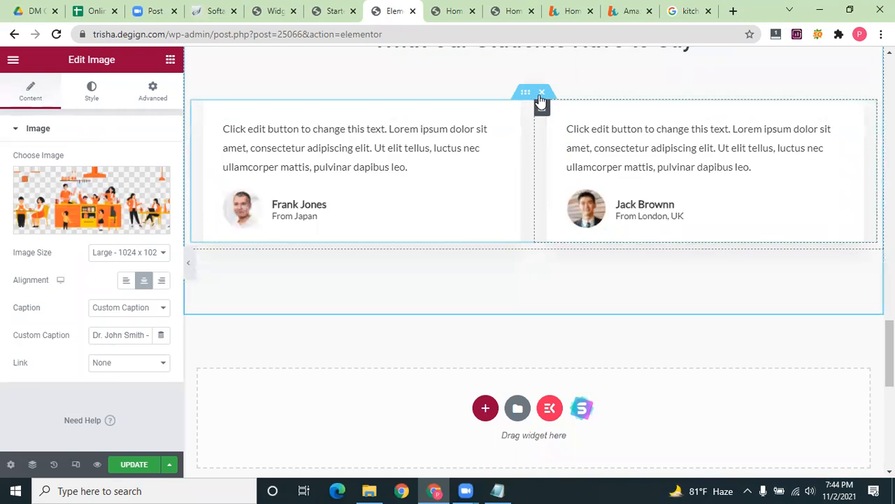
{"action": "left_click", "coordinate": [542, 98]}
Open the hero's 'Learn from Industry Experts' Image Box widget for editing
{"action": "scroll", "coordinate": [580, 286], "scroll_direction": "down", "scroll_amount": 3}
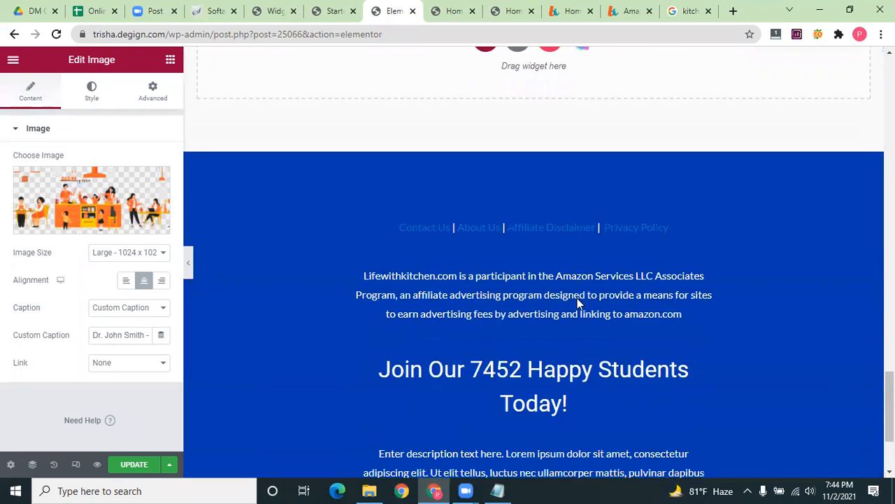
{"action": "scroll", "coordinate": [560, 322], "scroll_direction": "down", "scroll_amount": 3}
{"action": "scroll", "coordinate": [548, 339], "scroll_direction": "up", "scroll_amount": 1}
{"action": "scroll", "coordinate": [548, 337], "scroll_direction": "up", "scroll_amount": 6}
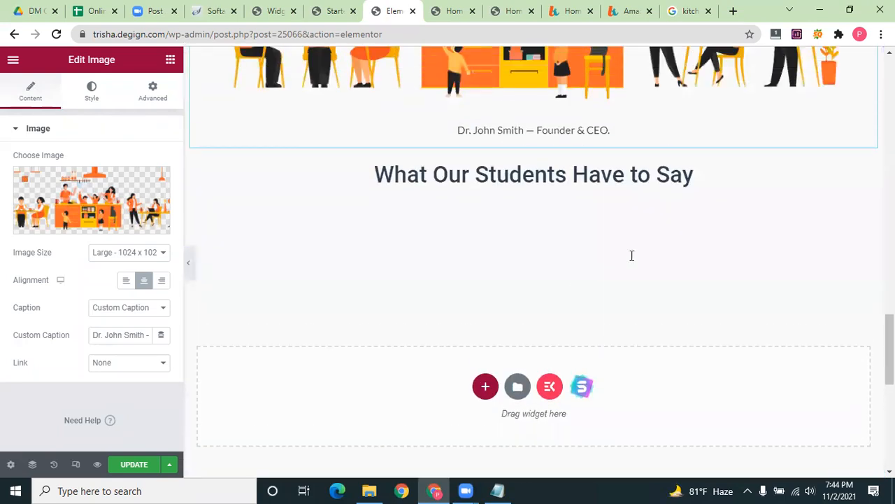
{"action": "scroll", "coordinate": [644, 262], "scroll_direction": "up", "scroll_amount": 1}
{"action": "scroll", "coordinate": [640, 283], "scroll_direction": "up", "scroll_amount": 1}
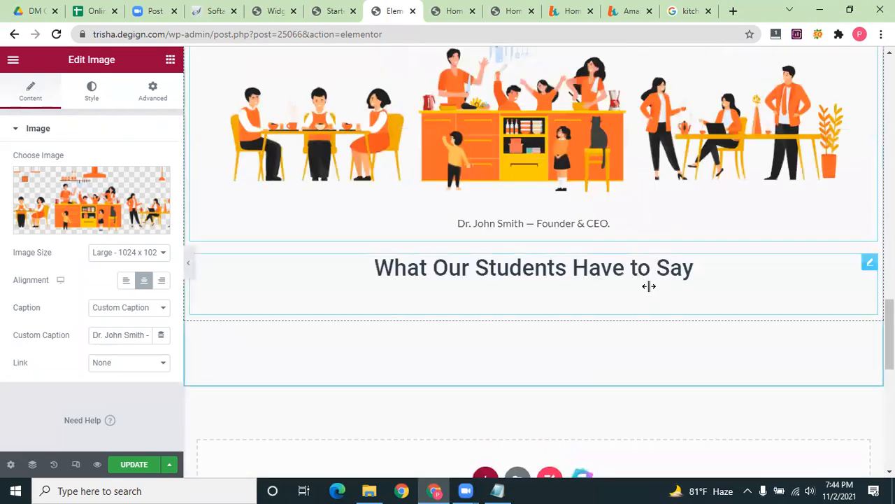
{"action": "scroll", "coordinate": [649, 286], "scroll_direction": "up", "scroll_amount": 8}
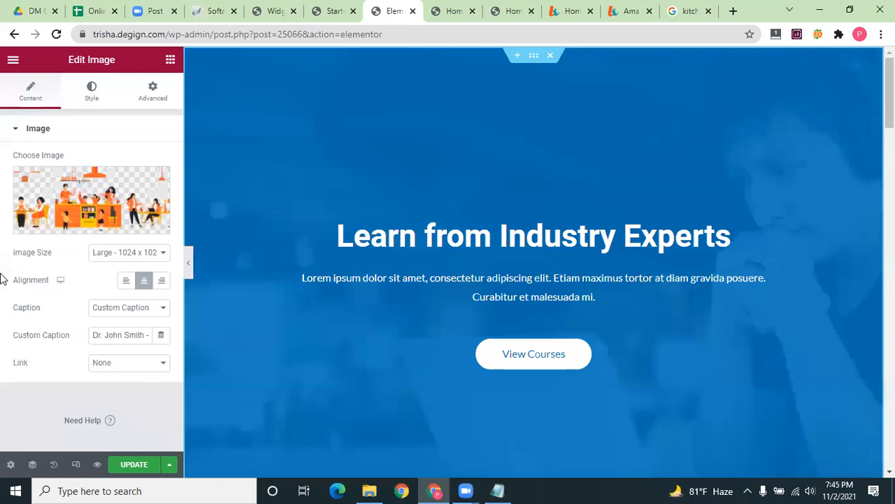
{"action": "left_click", "coordinate": [310, 220]}
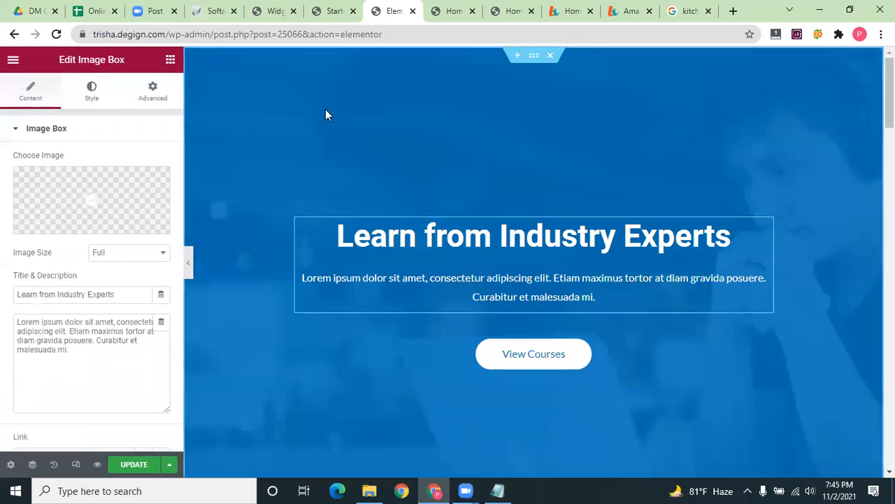
Browse the Free Images stock library for the image box's new picture
{"action": "left_click", "coordinate": [88, 224]}
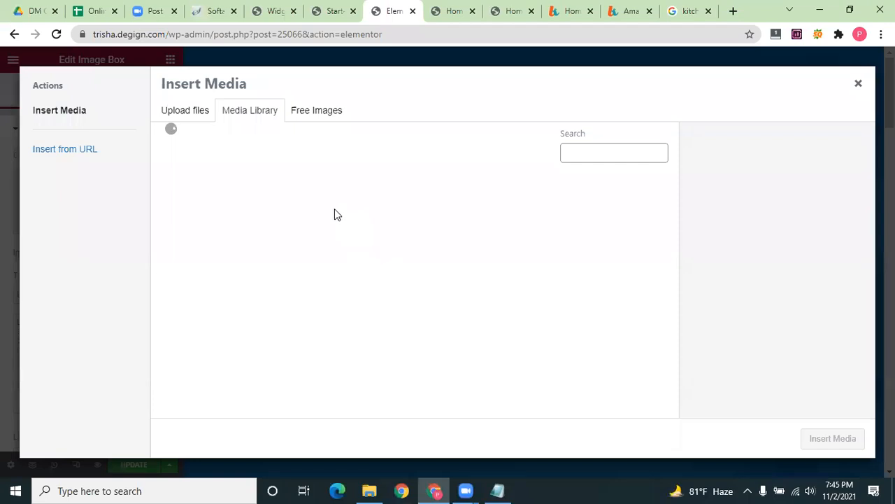
{"action": "left_click", "coordinate": [313, 113]}
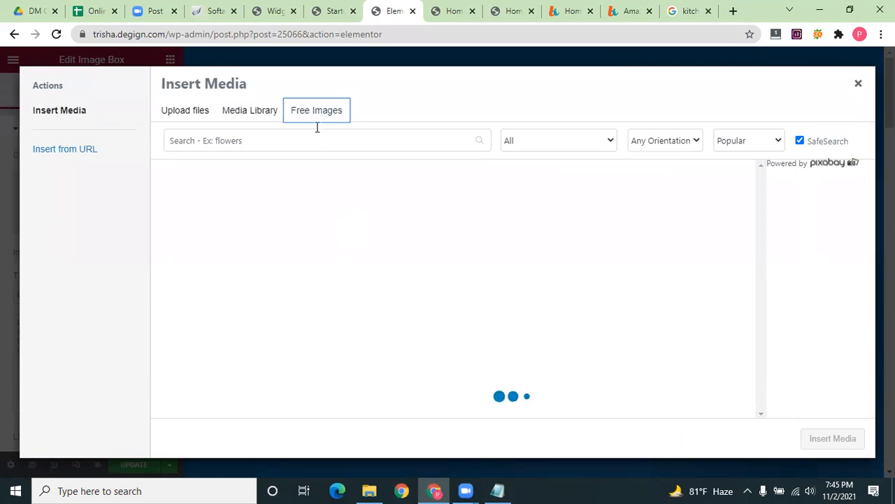
{"action": "scroll", "coordinate": [391, 266], "scroll_direction": "down", "scroll_amount": 5}
{"action": "scroll", "coordinate": [391, 266], "scroll_direction": "up", "scroll_amount": 5}
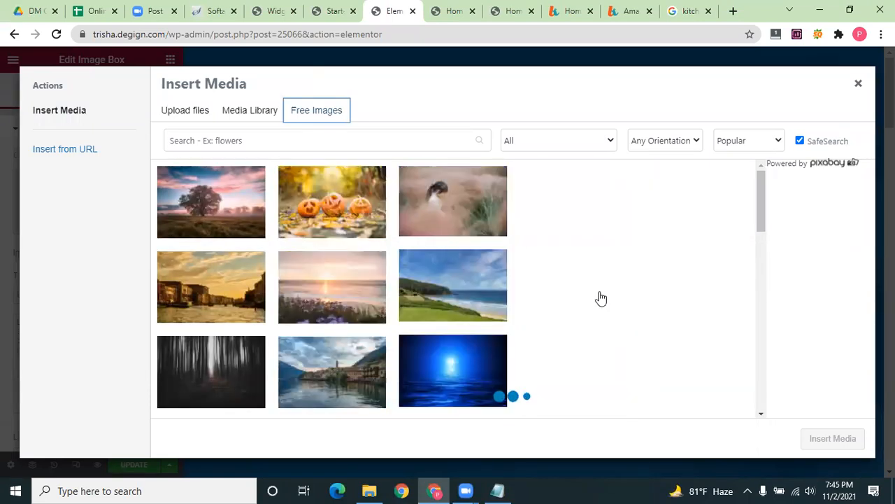
{"action": "scroll", "coordinate": [335, 294], "scroll_direction": "down", "scroll_amount": 4}
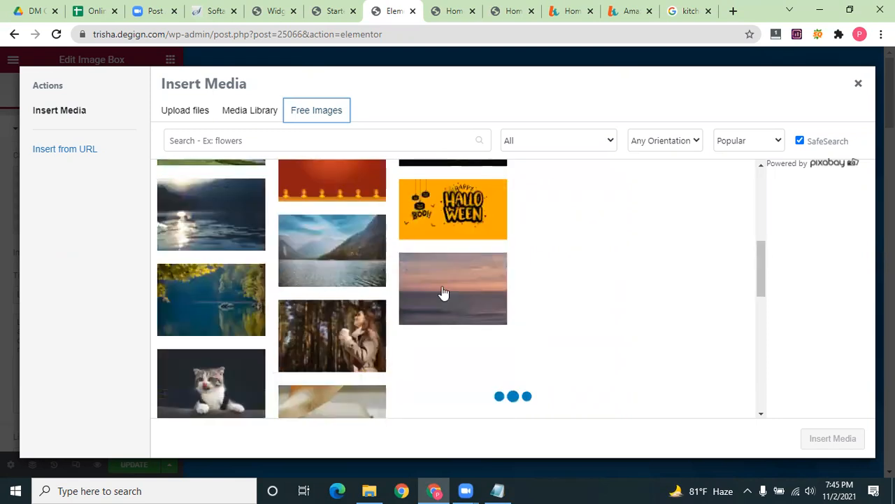
{"action": "scroll", "coordinate": [489, 210], "scroll_direction": "up", "scroll_amount": 1}
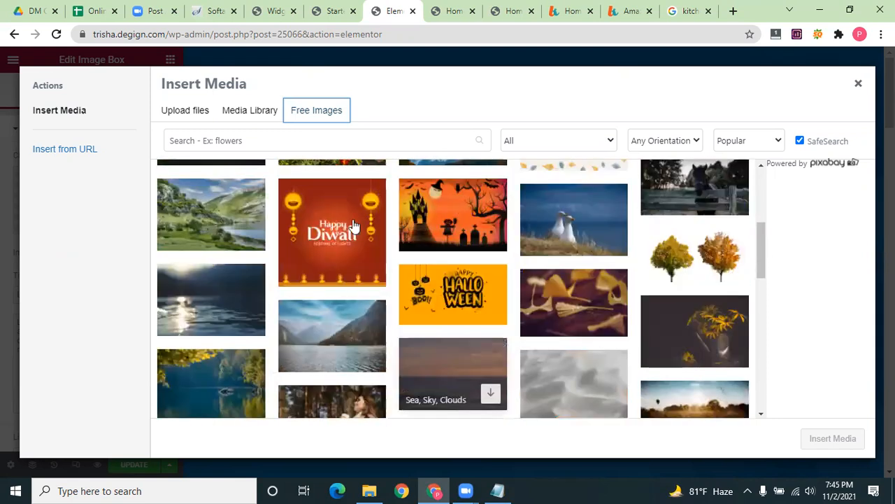
{"action": "scroll", "coordinate": [243, 242], "scroll_direction": "up", "scroll_amount": 5}
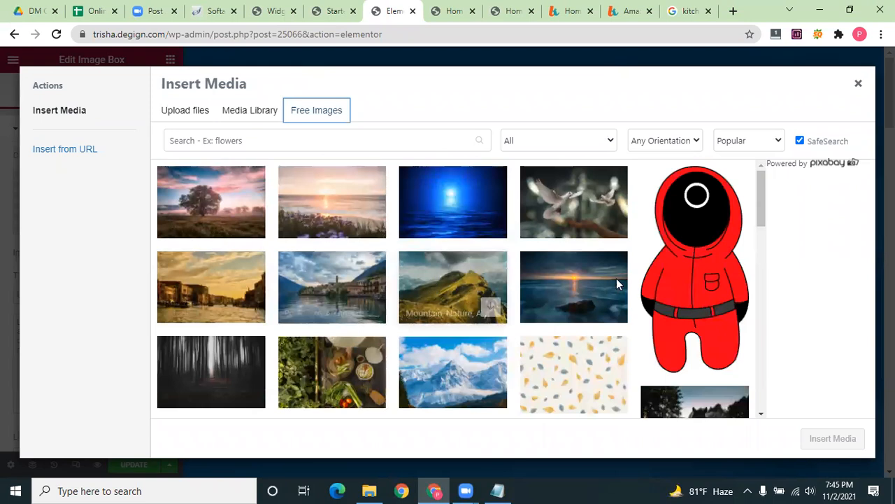
{"action": "scroll", "coordinate": [630, 301], "scroll_direction": "down", "scroll_amount": 1}
{"action": "scroll", "coordinate": [630, 308], "scroll_direction": "down", "scroll_amount": 3}
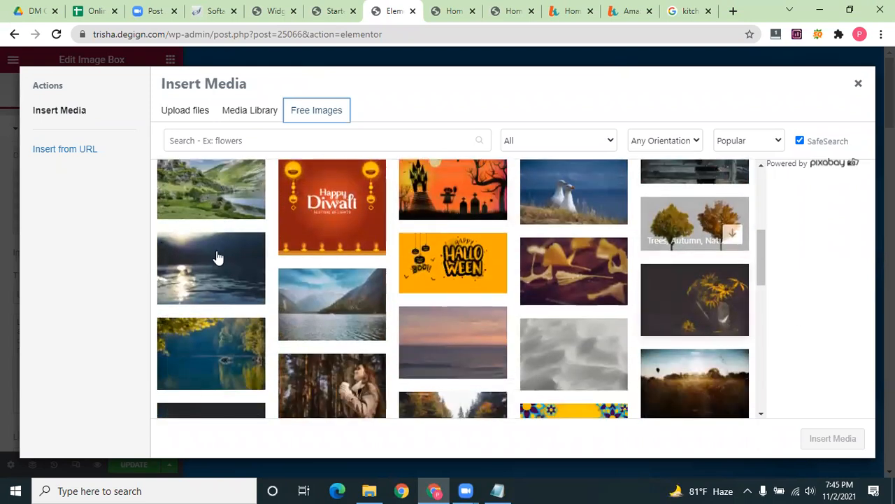
{"action": "scroll", "coordinate": [326, 294], "scroll_direction": "down", "scroll_amount": 3}
{"action": "scroll", "coordinate": [458, 287], "scroll_direction": "down", "scroll_amount": 3}
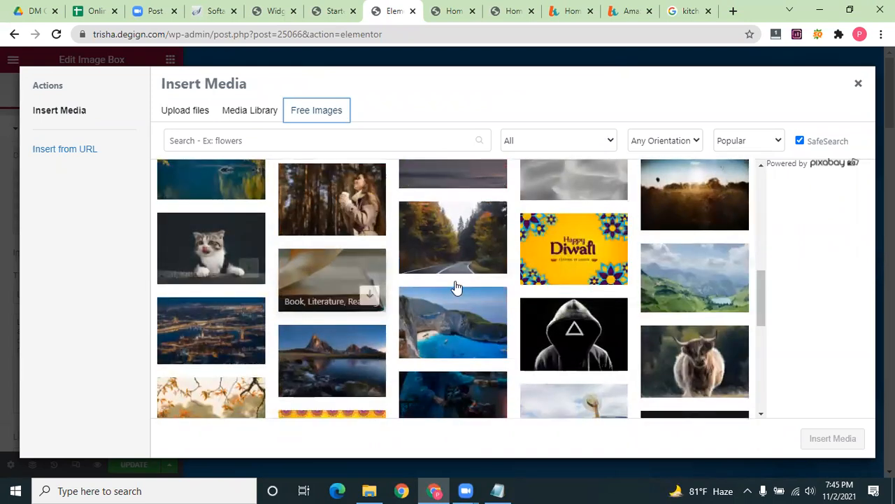
Insert the blue-raincoat motorbike photo into the image box
{"action": "left_click", "coordinate": [453, 283]}
{"action": "left_click", "coordinate": [813, 140]}
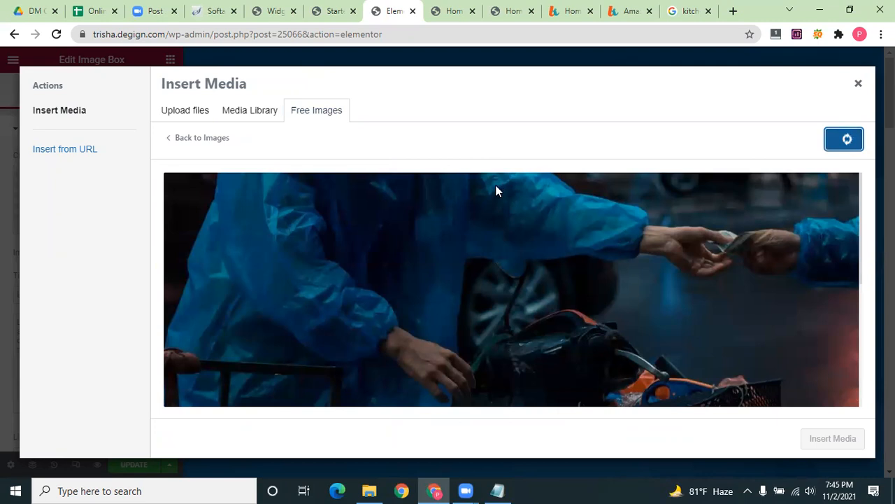
{"action": "scroll", "coordinate": [754, 258], "scroll_direction": "down", "scroll_amount": 2}
{"action": "scroll", "coordinate": [412, 166], "scroll_direction": "down", "scroll_amount": 1}
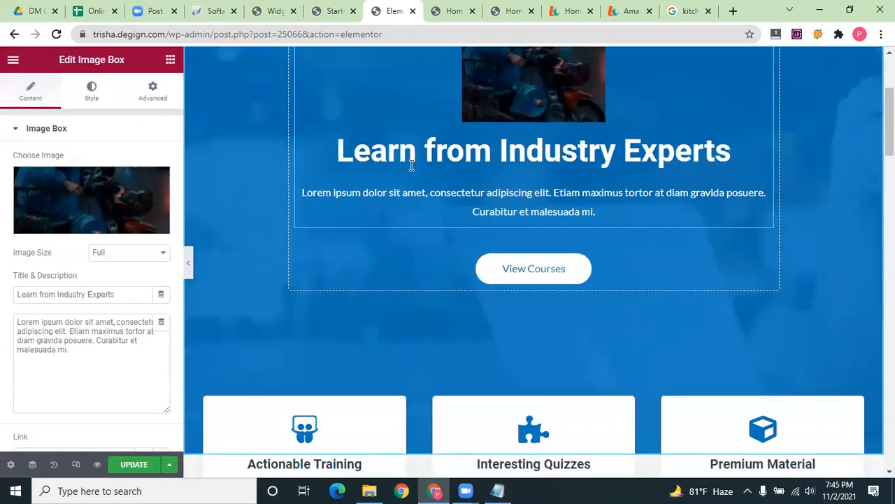
Undo the motorbike photo and insert the free autumn forest-road photo into the image box instead
{"action": "scroll", "coordinate": [475, 172], "scroll_direction": "up", "scroll_amount": 2}
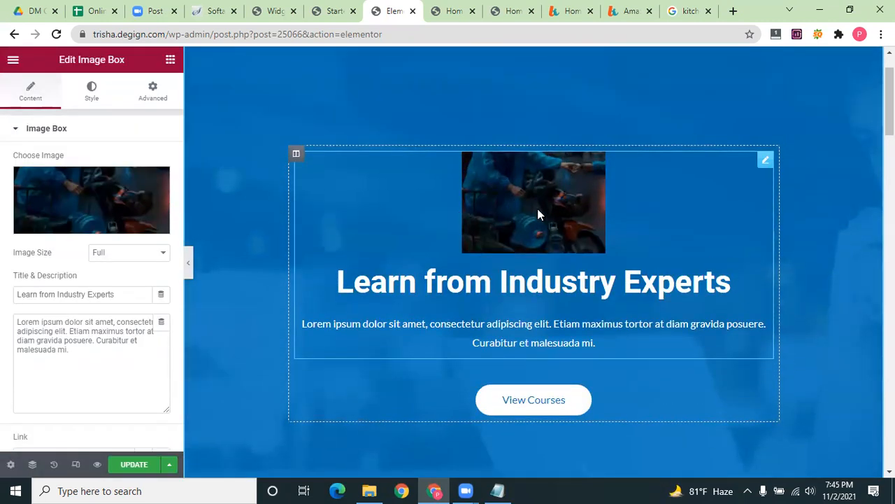
{"action": "key", "text": "ctrl+z"}
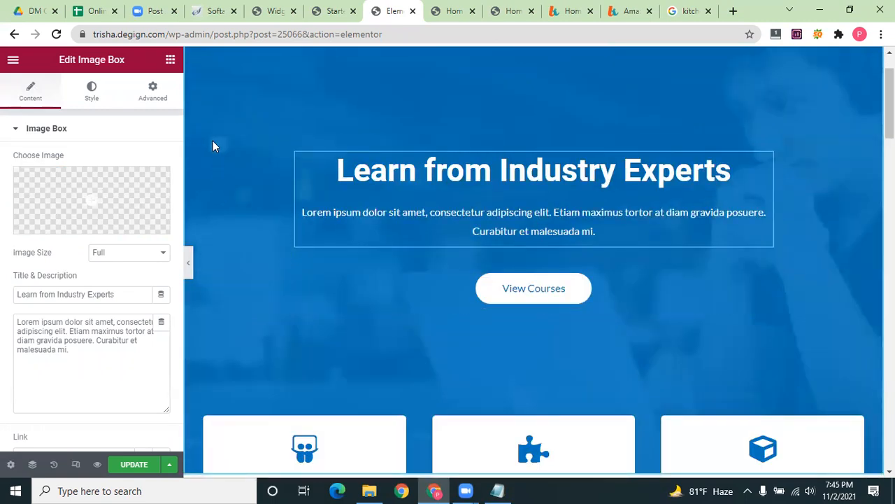
{"action": "left_click", "coordinate": [83, 227]}
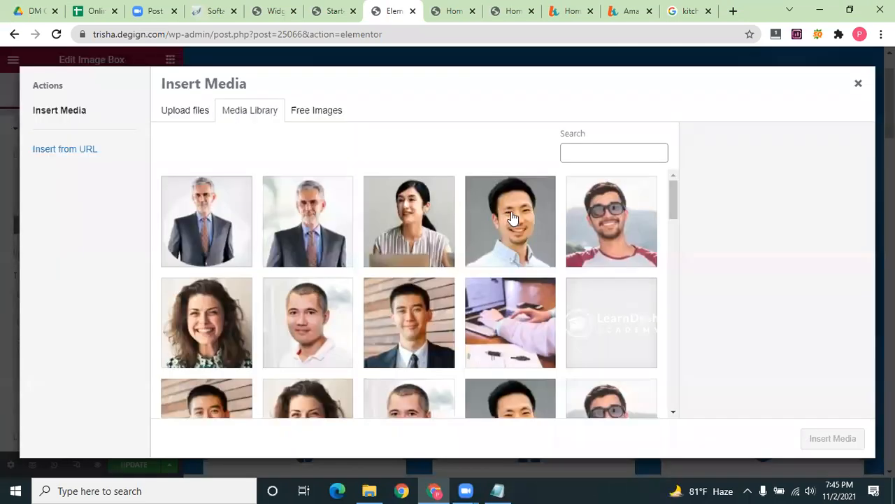
{"action": "left_click", "coordinate": [325, 114]}
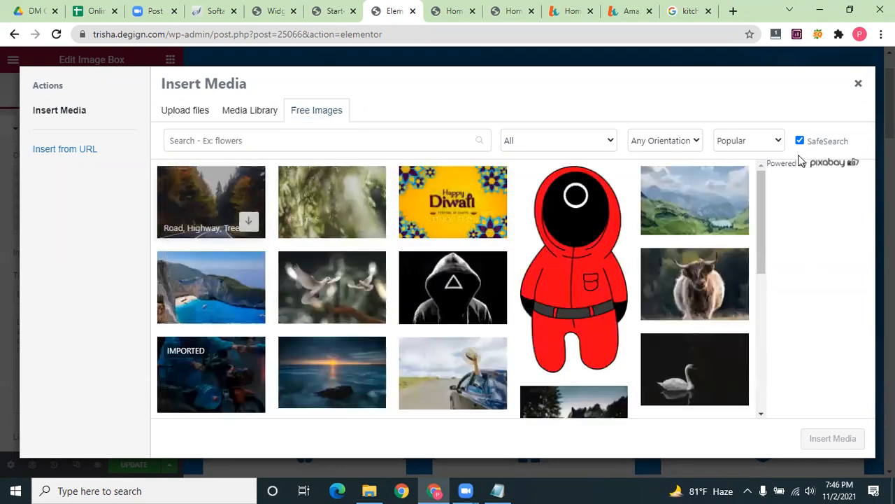
{"action": "left_click", "coordinate": [210, 203]}
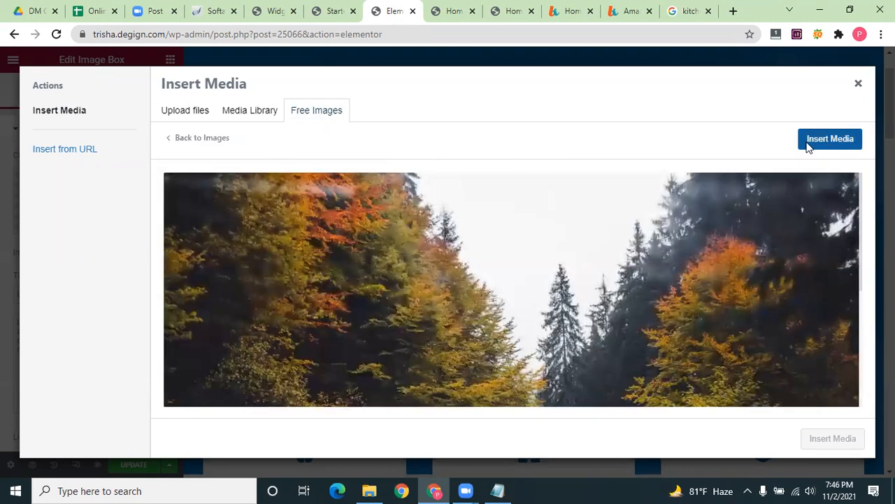
{"action": "left_click", "coordinate": [809, 143]}
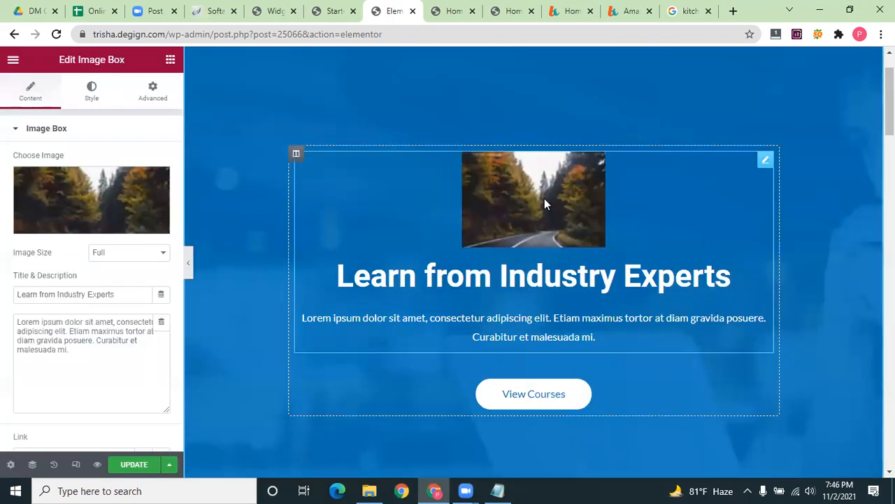
{"action": "scroll", "coordinate": [354, 236], "scroll_direction": "down", "scroll_amount": 3}
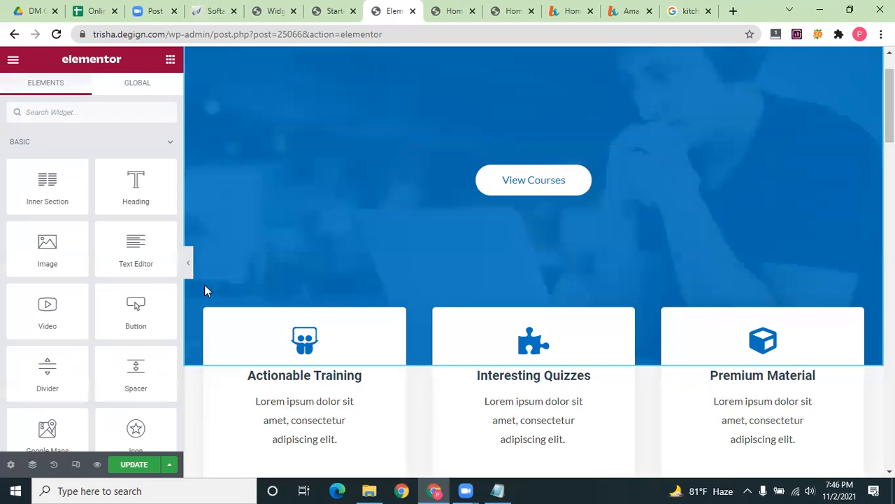
Replace the hero section's laptop background photo with the free scattered-leaves Pixabay pattern
{"action": "right_click", "coordinate": [233, 250]}
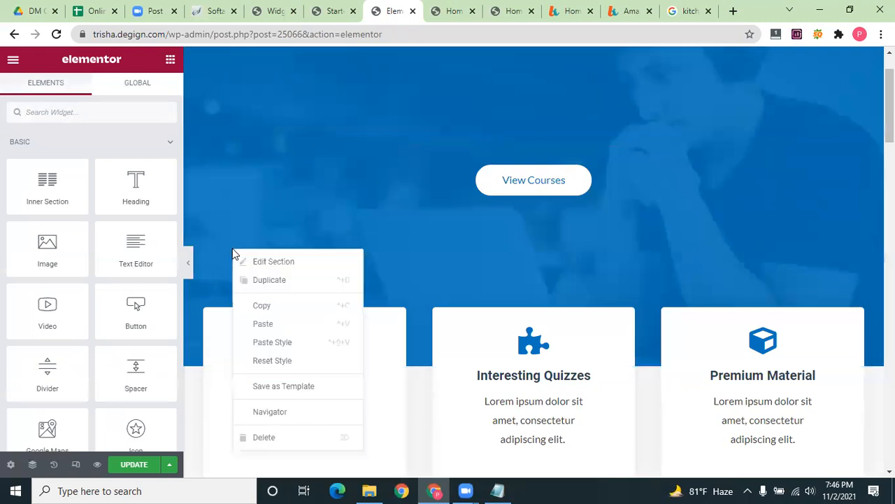
{"action": "left_click", "coordinate": [291, 262]}
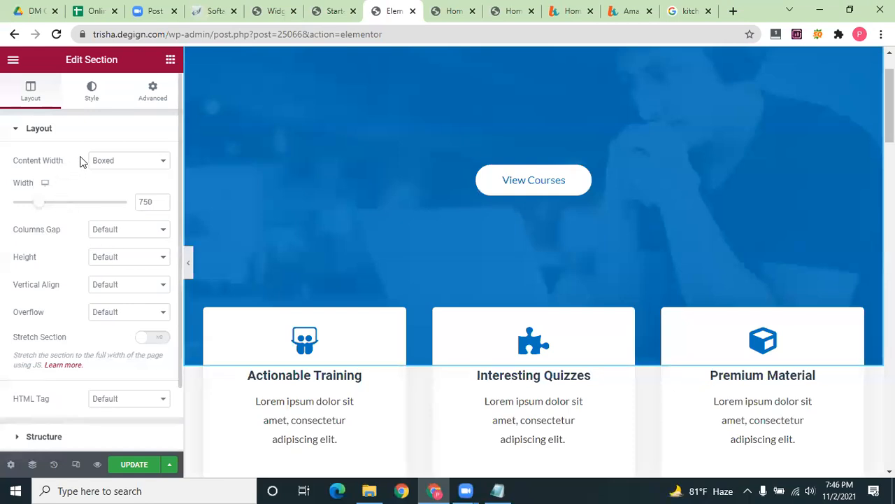
{"action": "left_click", "coordinate": [91, 94]}
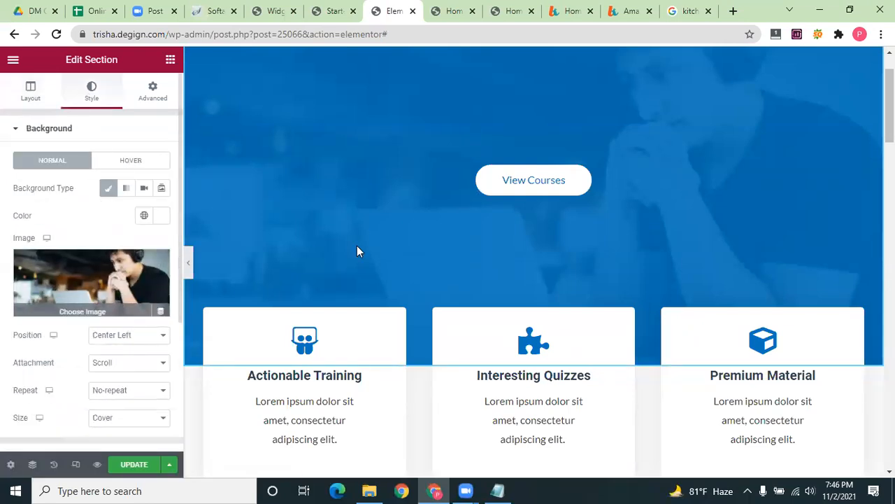
{"action": "left_click", "coordinate": [105, 304]}
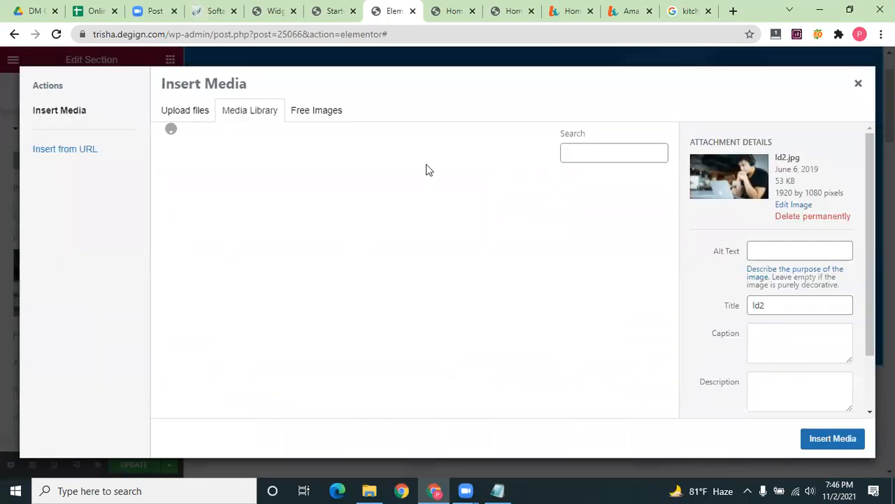
{"action": "left_click", "coordinate": [331, 110]}
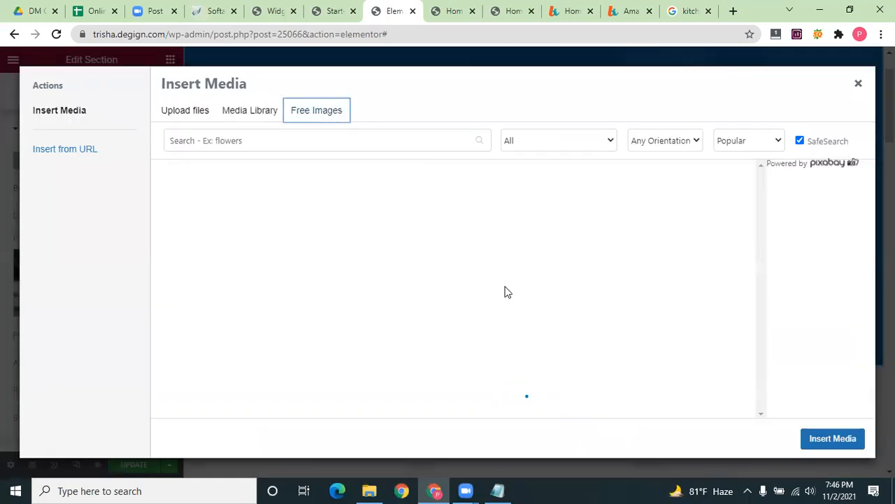
{"action": "left_click", "coordinate": [255, 109]}
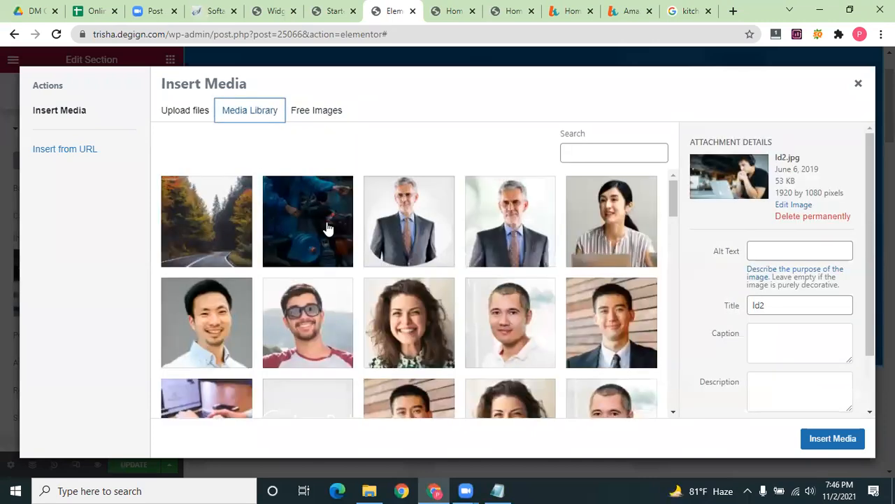
{"action": "left_click", "coordinate": [322, 112]}
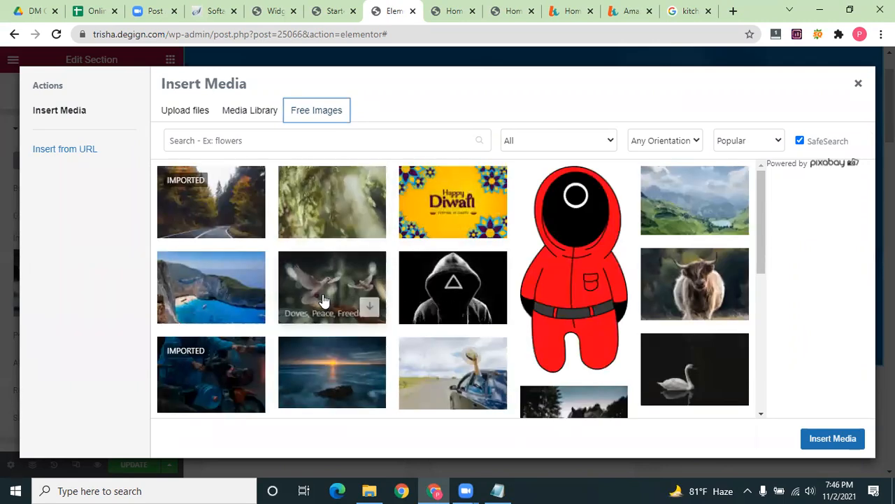
{"action": "scroll", "coordinate": [320, 301], "scroll_direction": "down", "scroll_amount": 1}
{"action": "scroll", "coordinate": [509, 339], "scroll_direction": "down", "scroll_amount": 3}
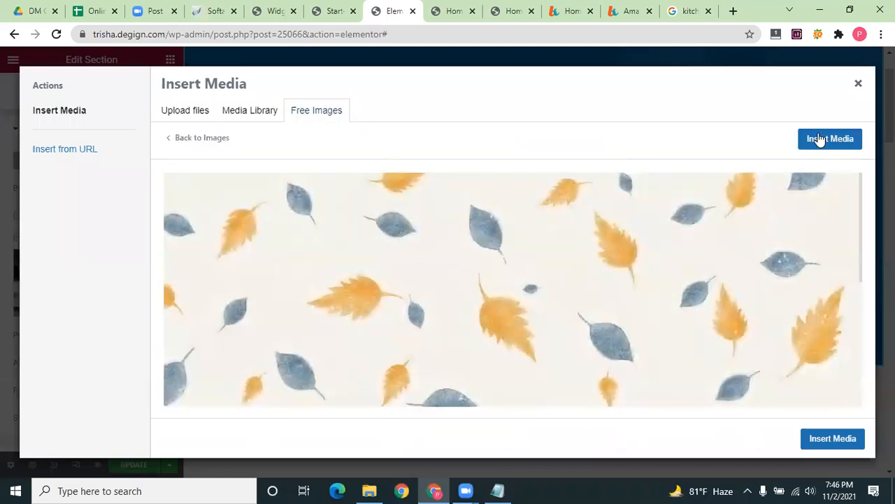
{"action": "left_click", "coordinate": [819, 139]}
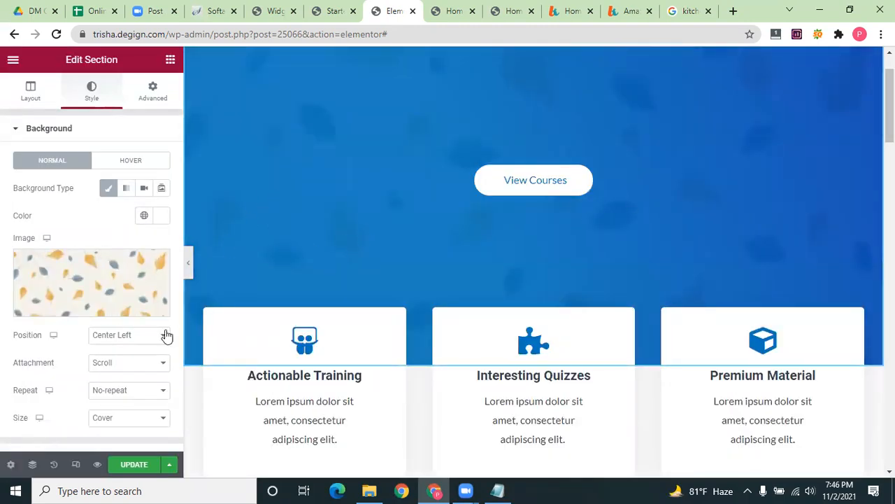
Set the hero section's background colour to muted red #A45454
{"action": "left_click", "coordinate": [150, 92]}
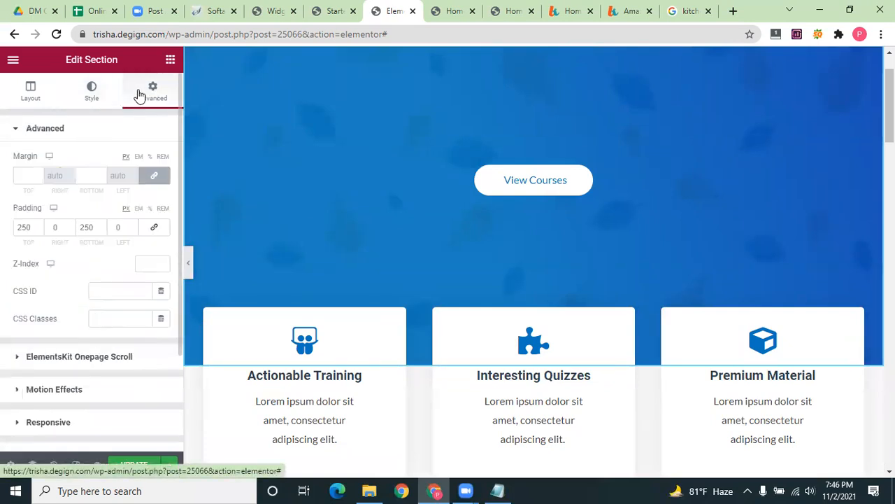
{"action": "left_click", "coordinate": [96, 91]}
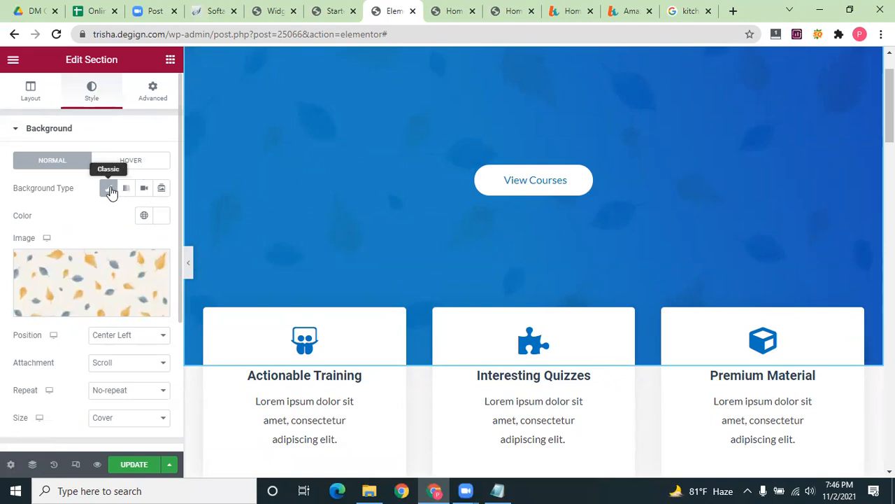
{"action": "left_click", "coordinate": [162, 216]}
{"action": "left_click", "coordinate": [142, 295]}
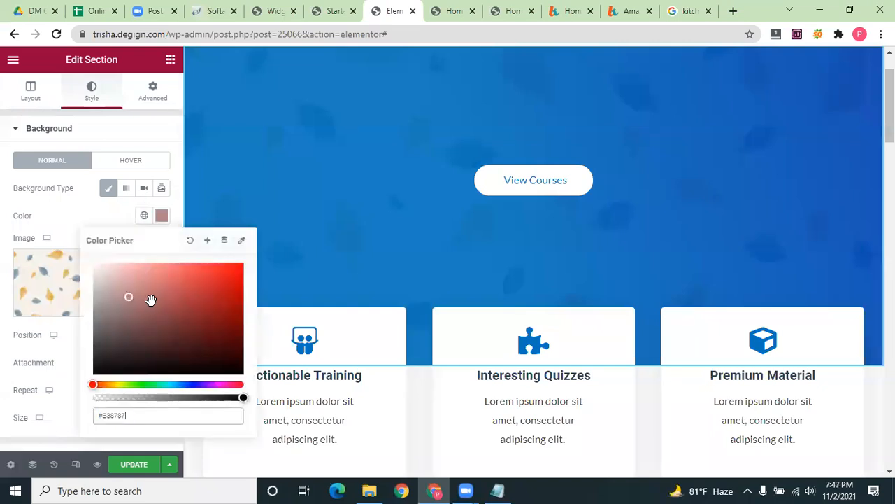
{"action": "left_click", "coordinate": [168, 304]}
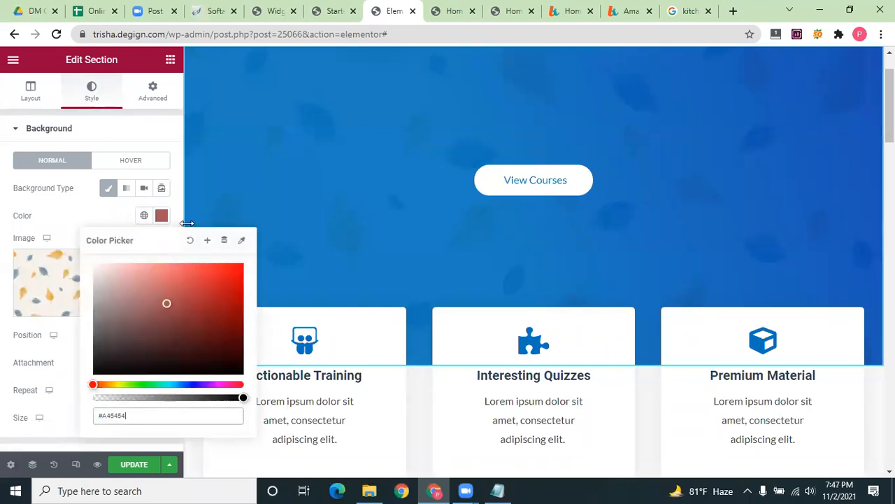
{"action": "left_click", "coordinate": [70, 231]}
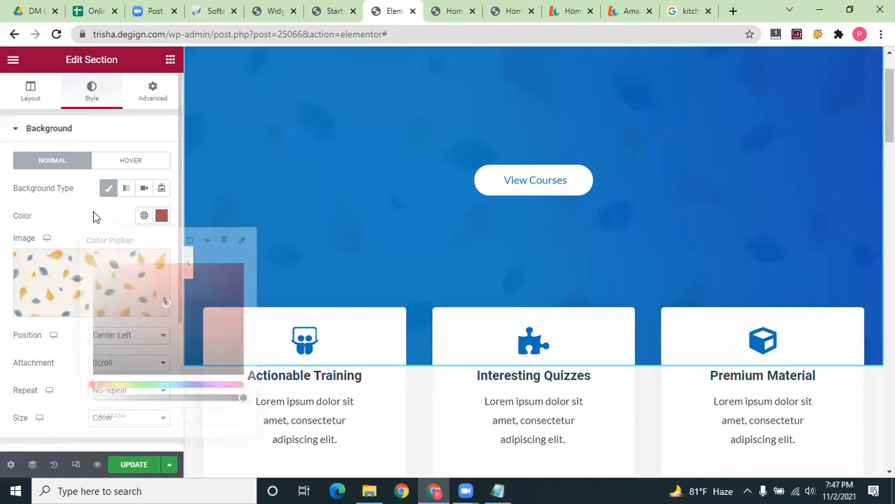
{"action": "left_click", "coordinate": [30, 92]}
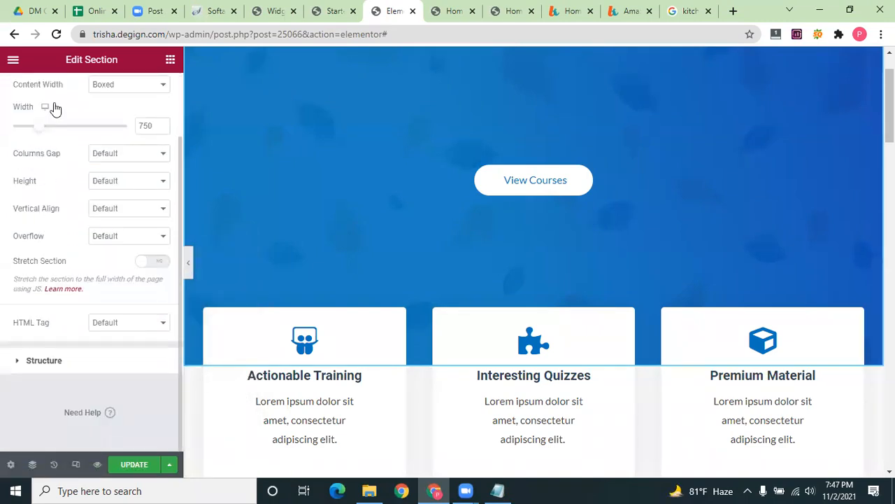
{"action": "left_click", "coordinate": [91, 91]}
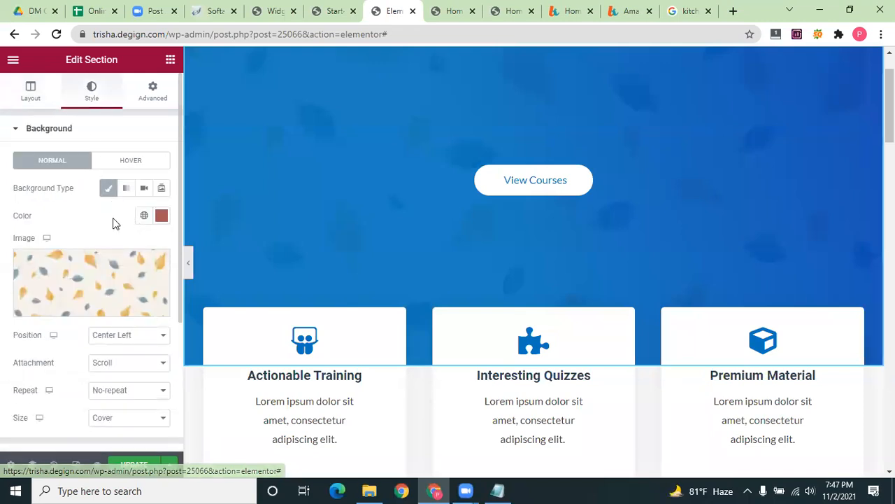
{"action": "scroll", "coordinate": [112, 266], "scroll_direction": "down", "scroll_amount": 1}
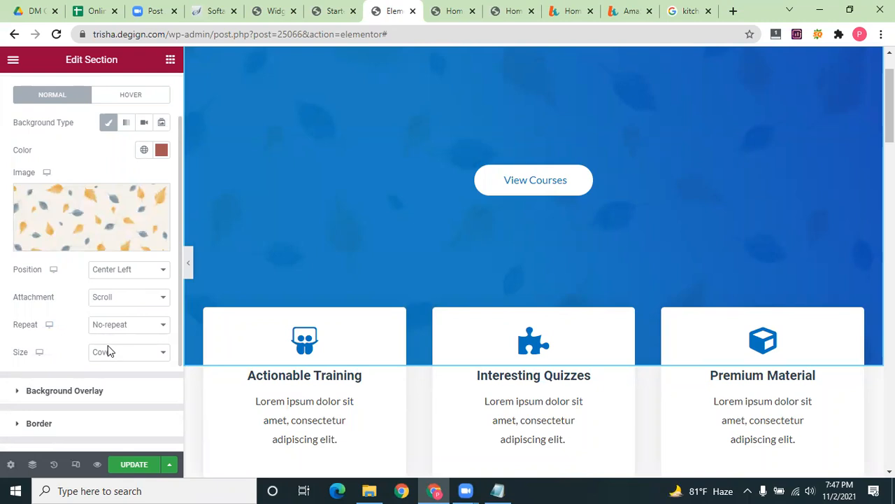
{"action": "scroll", "coordinate": [19, 260], "scroll_direction": "down", "scroll_amount": 2}
Change the background overlay's first gradient colour from #0274be to slate #3D5362
{"action": "left_click", "coordinate": [19, 261]}
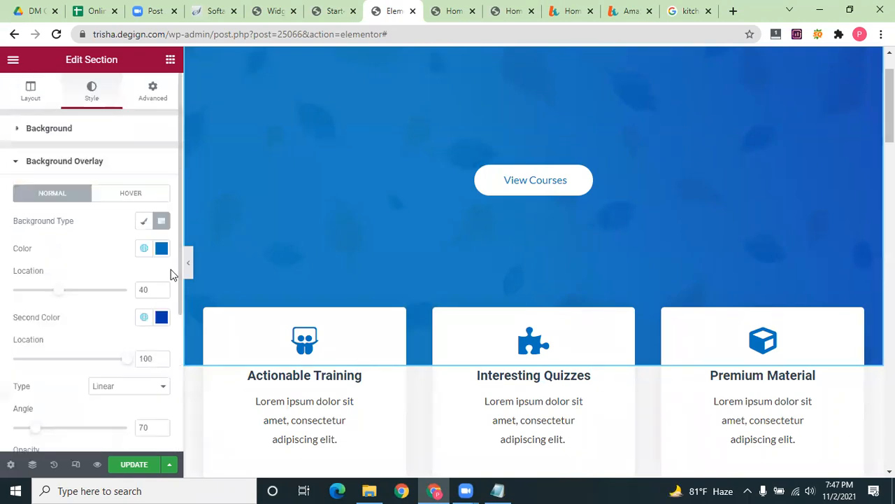
{"action": "left_click", "coordinate": [162, 250]}
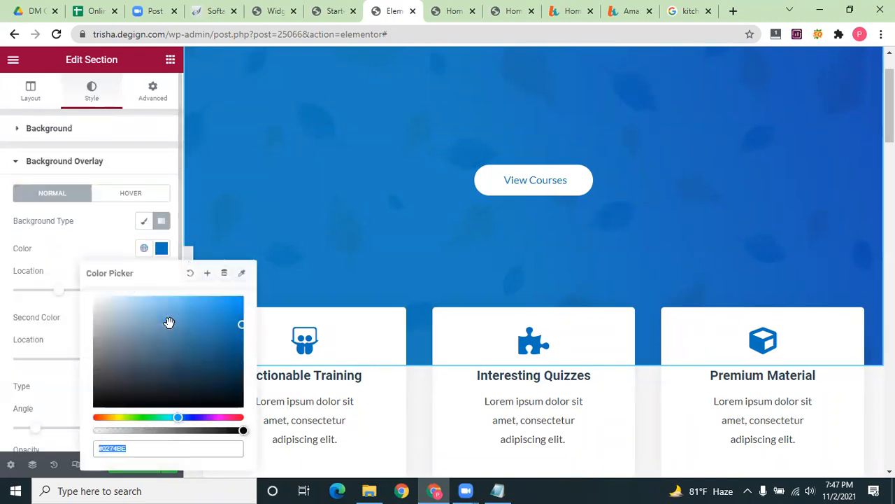
{"action": "left_click", "coordinate": [170, 323]}
{"action": "left_click", "coordinate": [210, 317]}
{"action": "left_click", "coordinate": [212, 361]}
{"action": "left_click", "coordinate": [149, 364]}
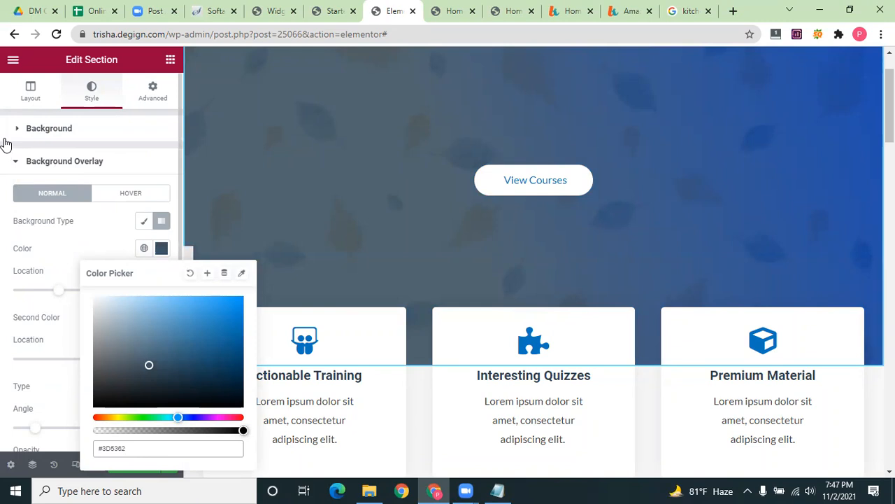
{"action": "left_click", "coordinate": [327, 186]}
{"action": "scroll", "coordinate": [327, 186], "scroll_direction": "down", "scroll_amount": 5}
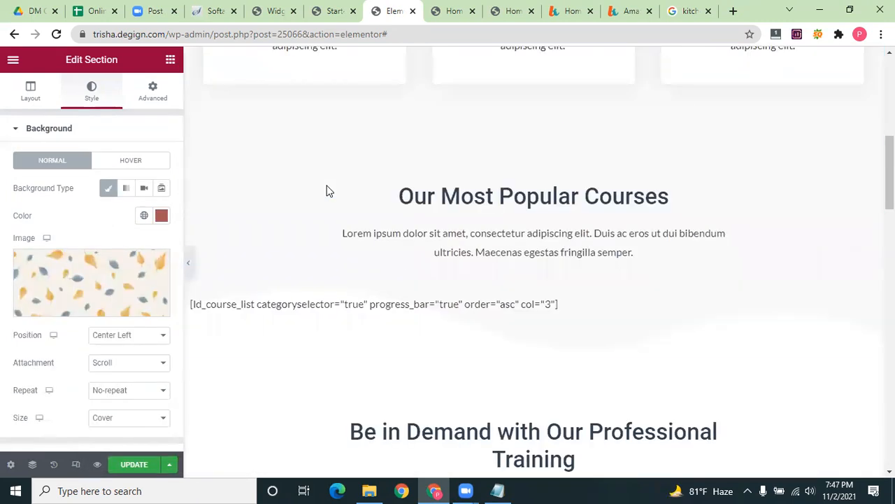
{"action": "scroll", "coordinate": [326, 189], "scroll_direction": "down", "scroll_amount": 5}
{"action": "scroll", "coordinate": [326, 187], "scroll_direction": "up", "scroll_amount": 8}
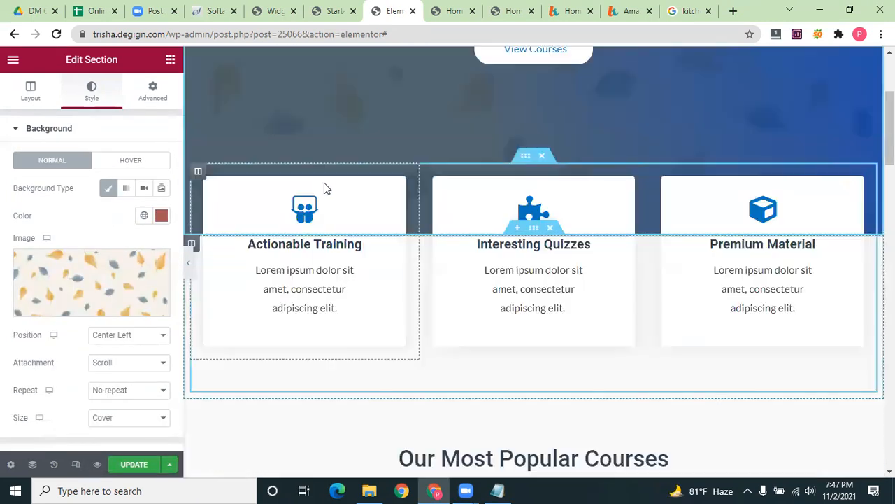
{"action": "scroll", "coordinate": [324, 186], "scroll_direction": "up", "scroll_amount": 3}
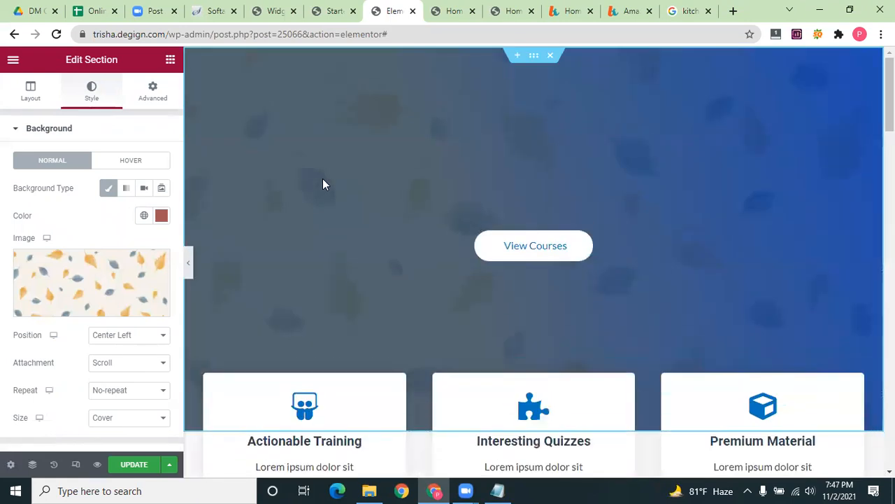